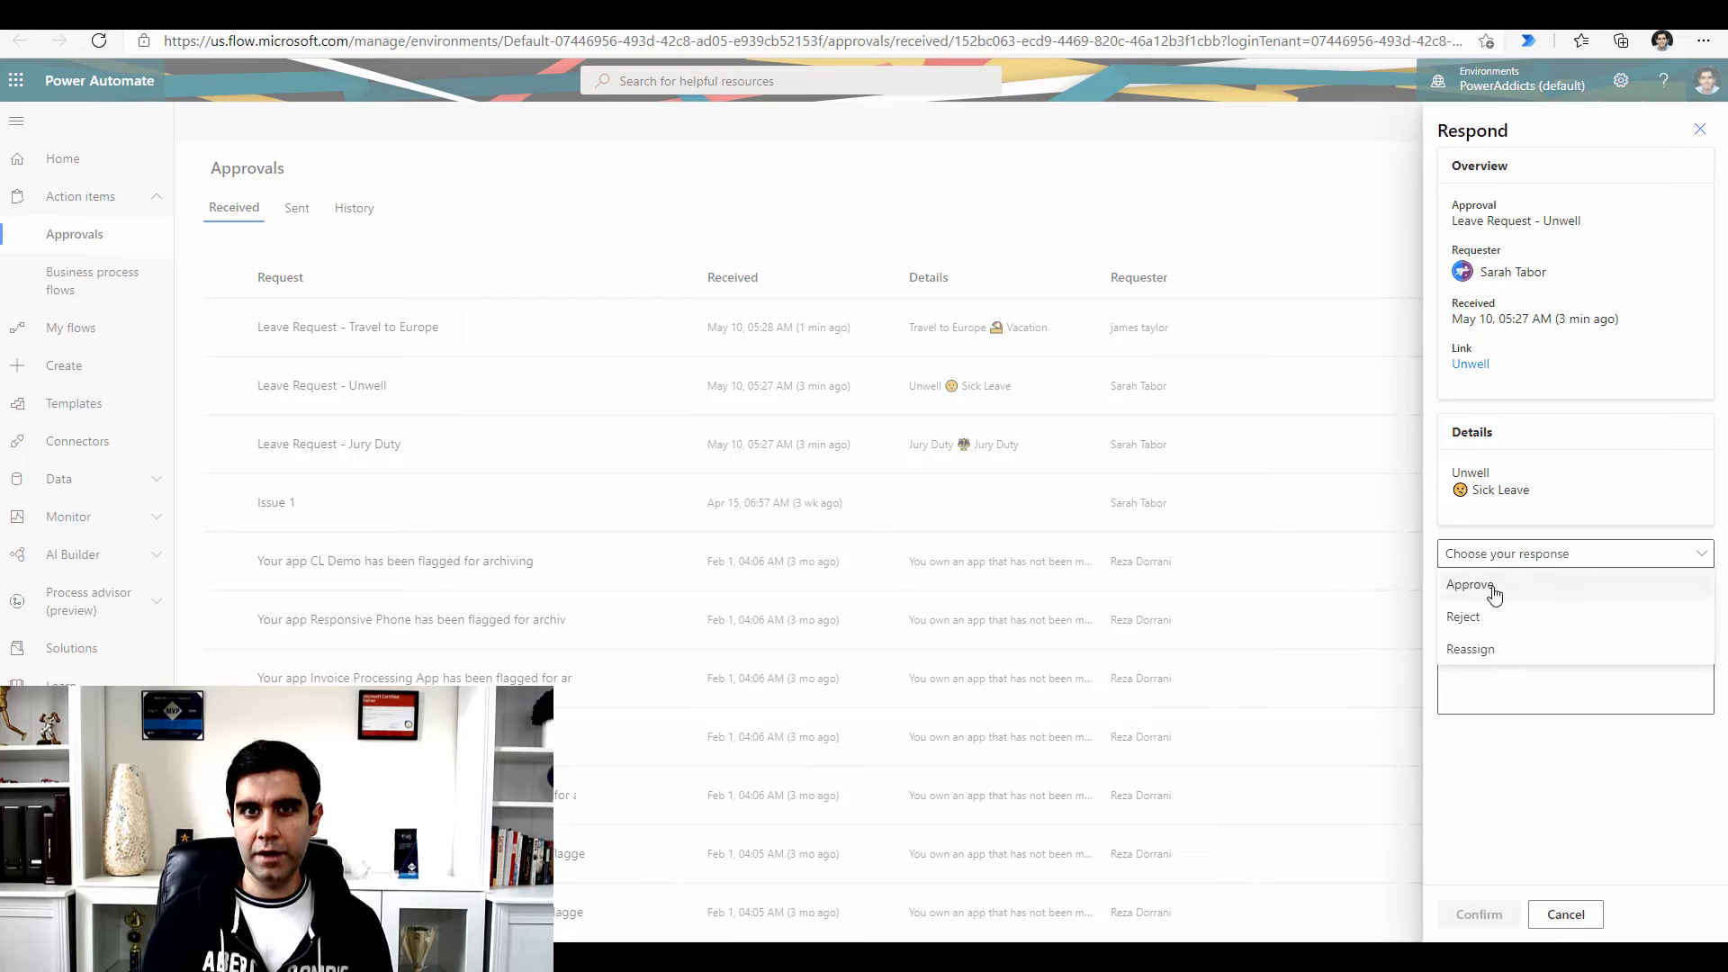
Approve the "Leave Request - Unwell" approval with the comment "ok" and confirm the response
click(1494, 586)
click(1508, 640)
text(ok)
click(1473, 917)
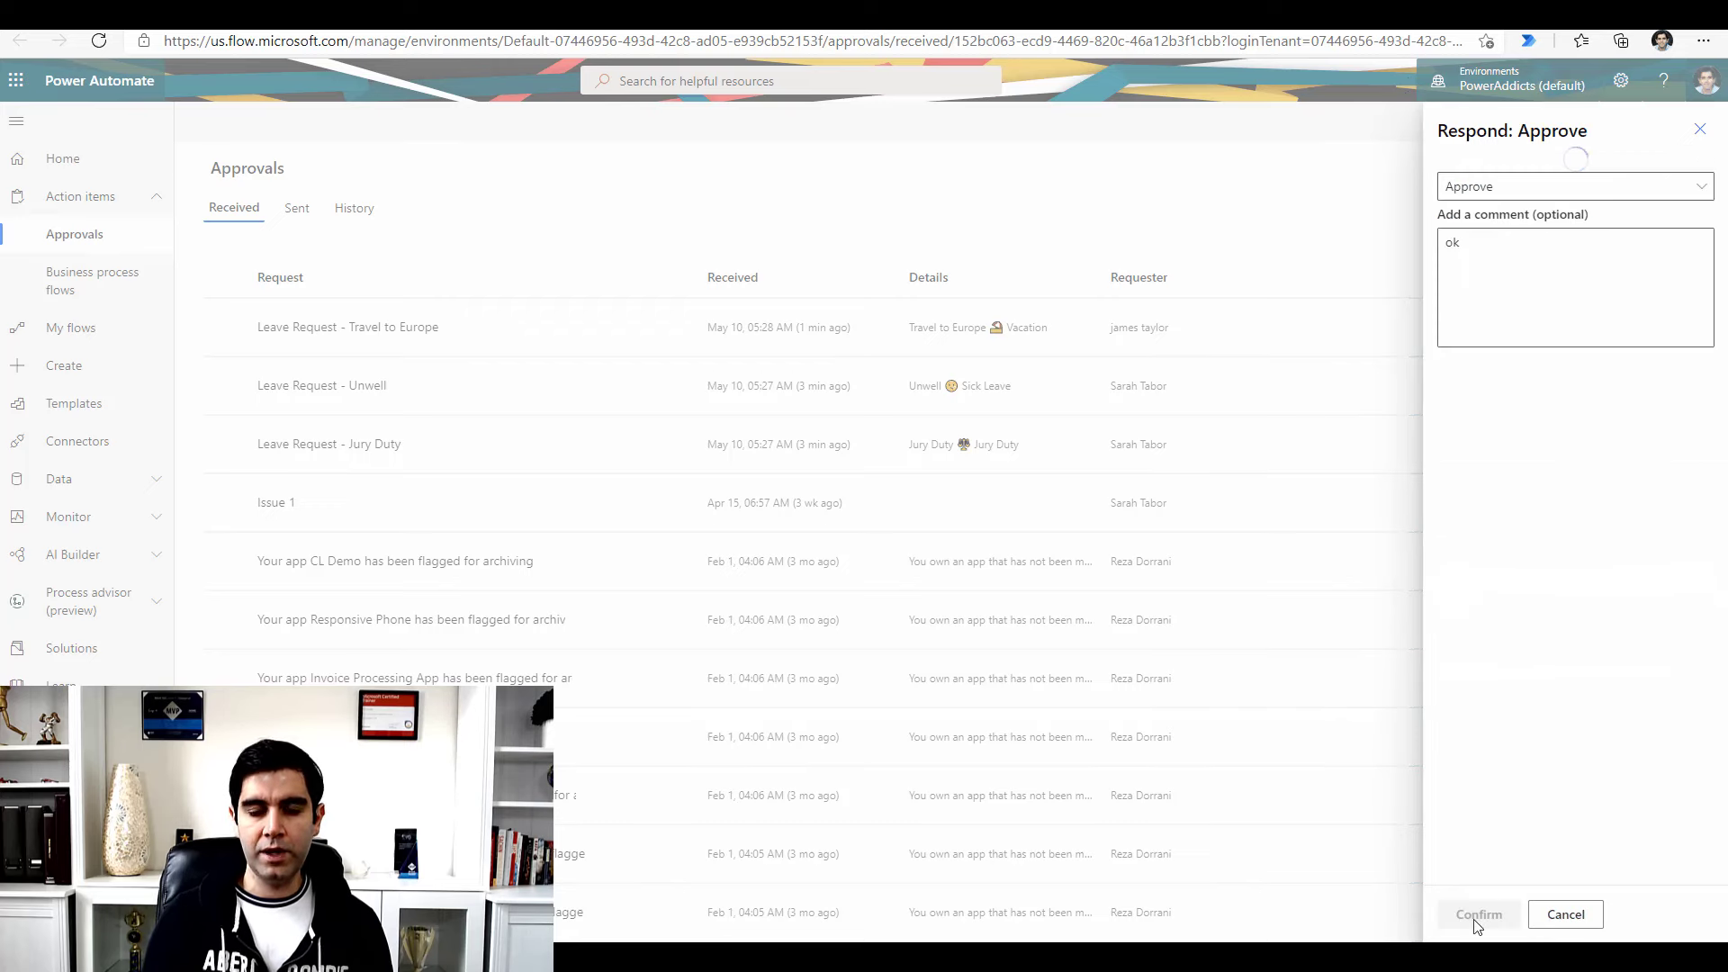
click(1474, 917)
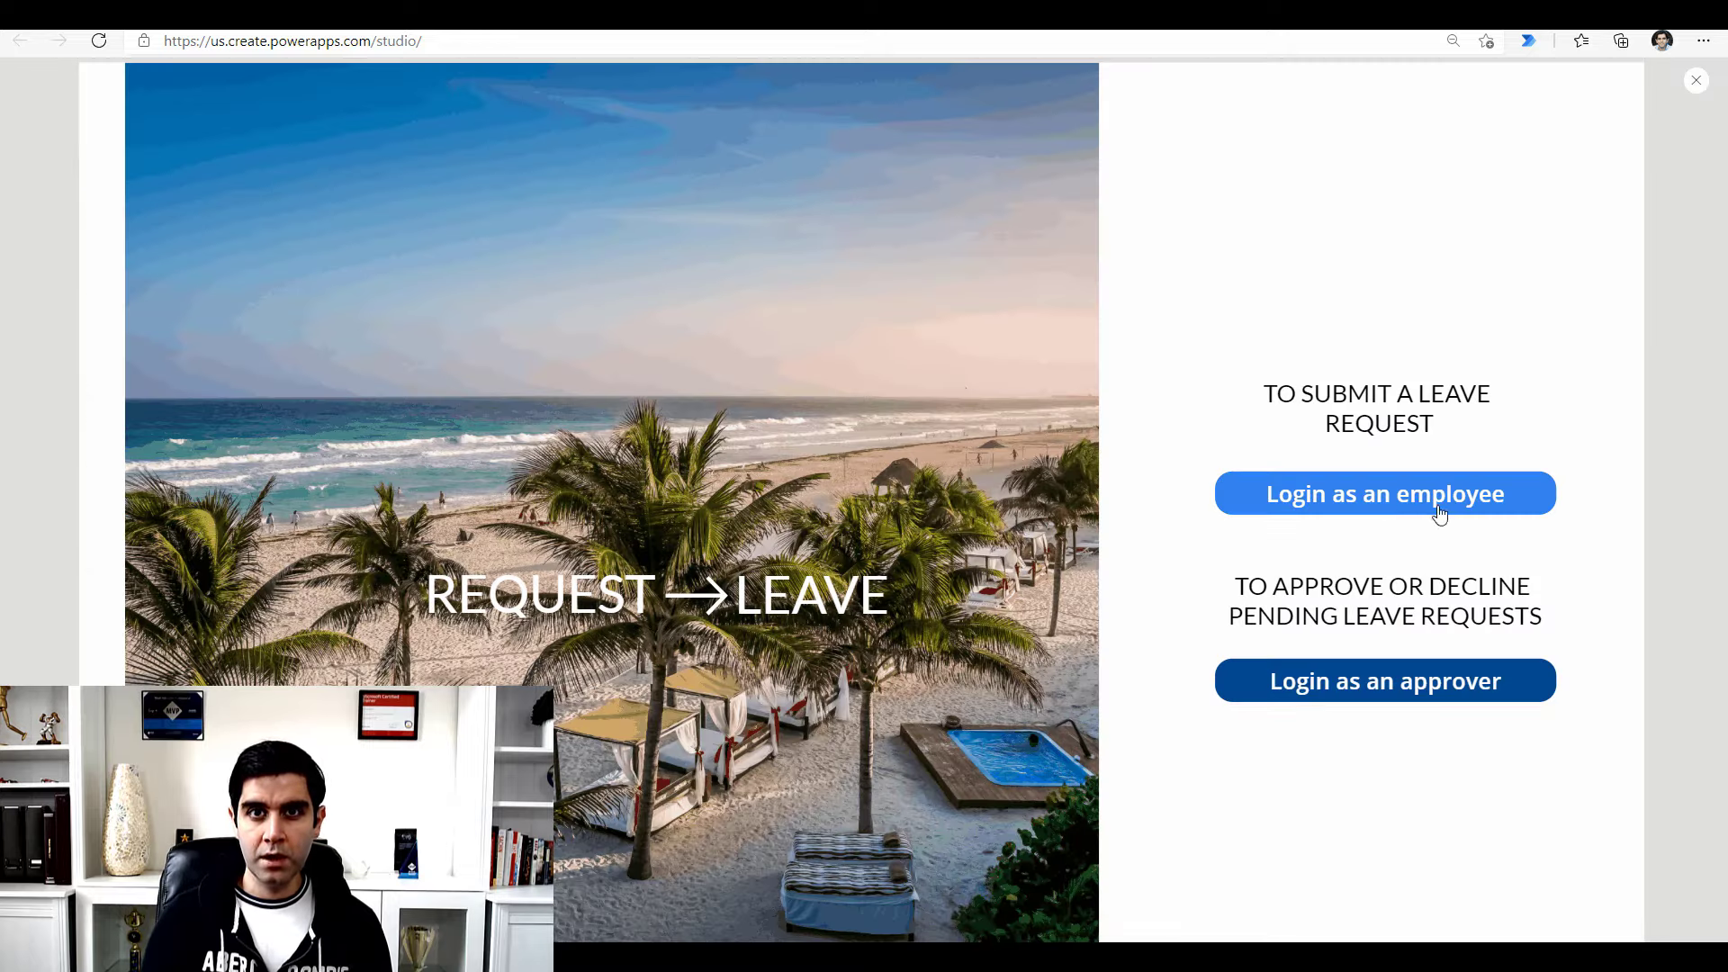
Log in to the leave request app as an approver and start the action on the "Unwell" request
click(1440, 511)
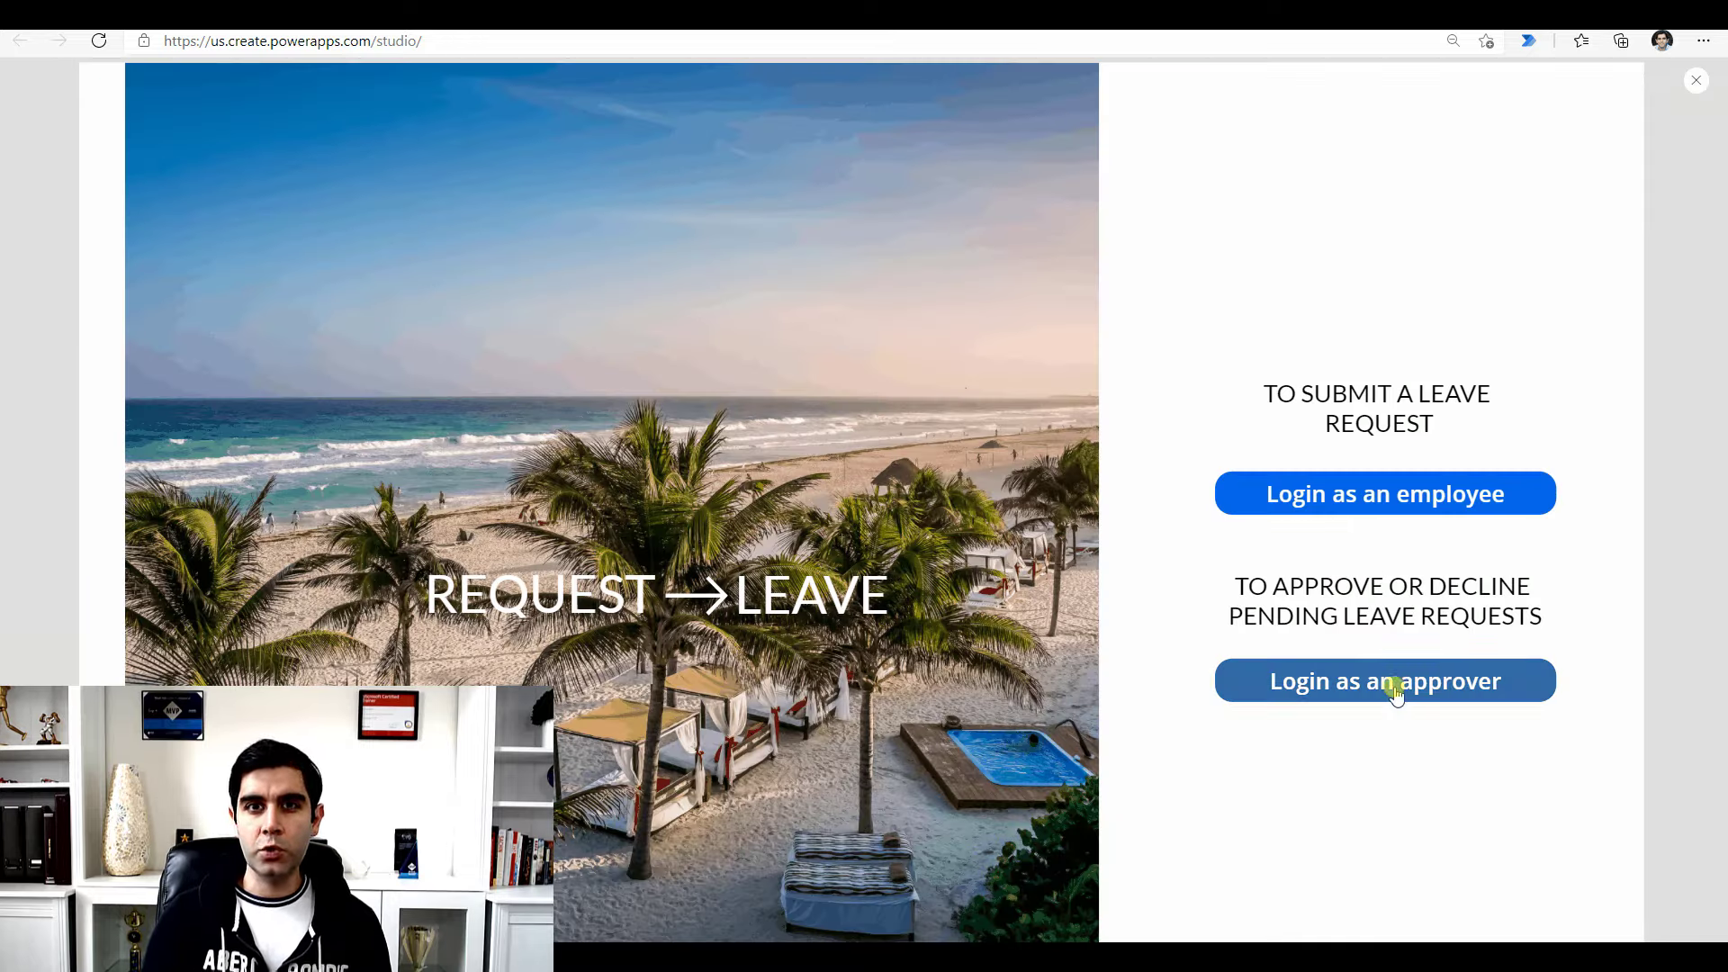
click(1397, 693)
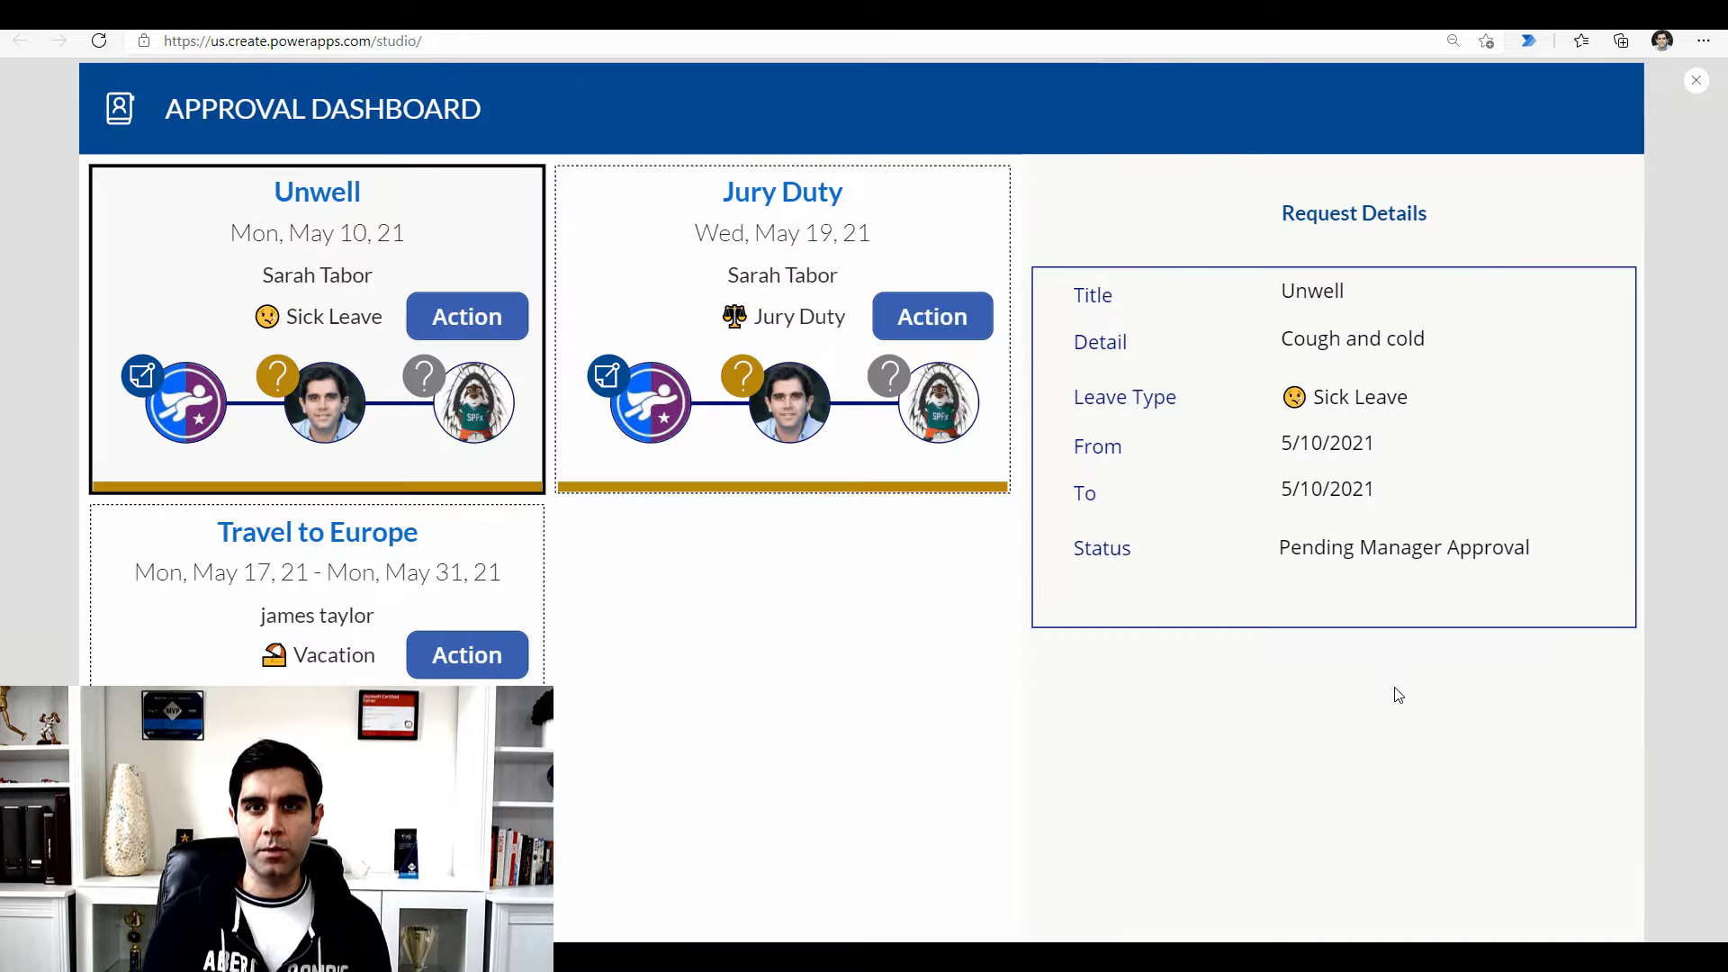
click(471, 322)
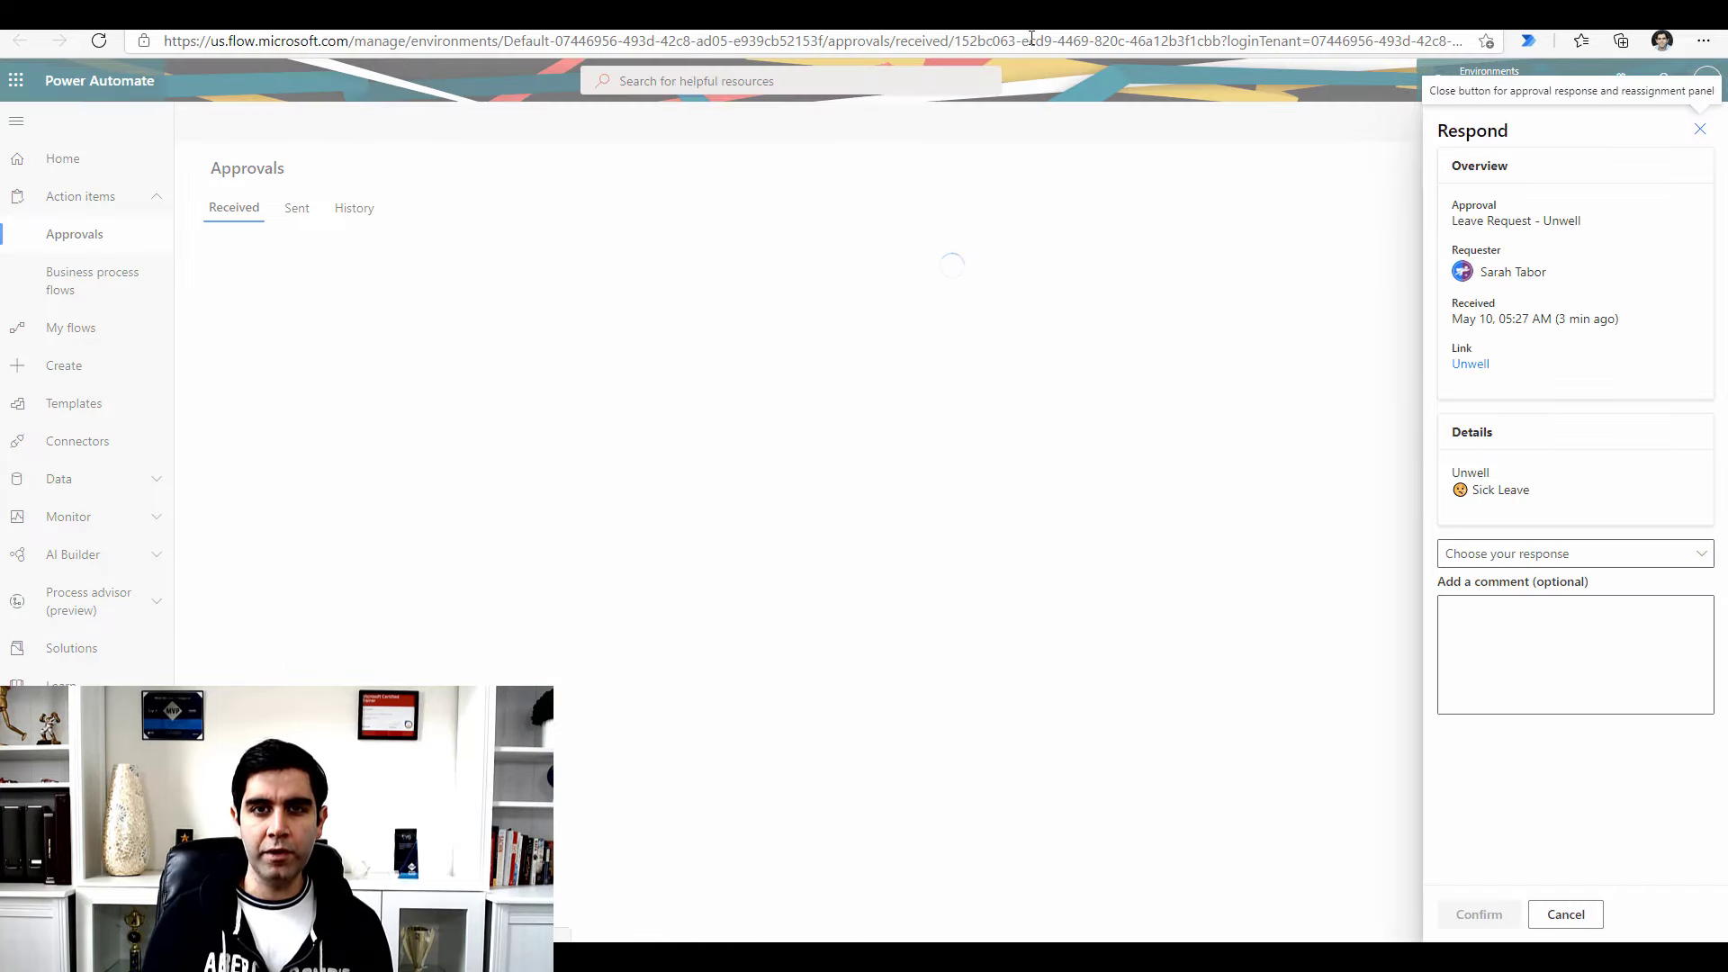
Respond to the "Leave Request - Unwell" approval with Approve, add the comment "ok" and confirm
click(1562, 559)
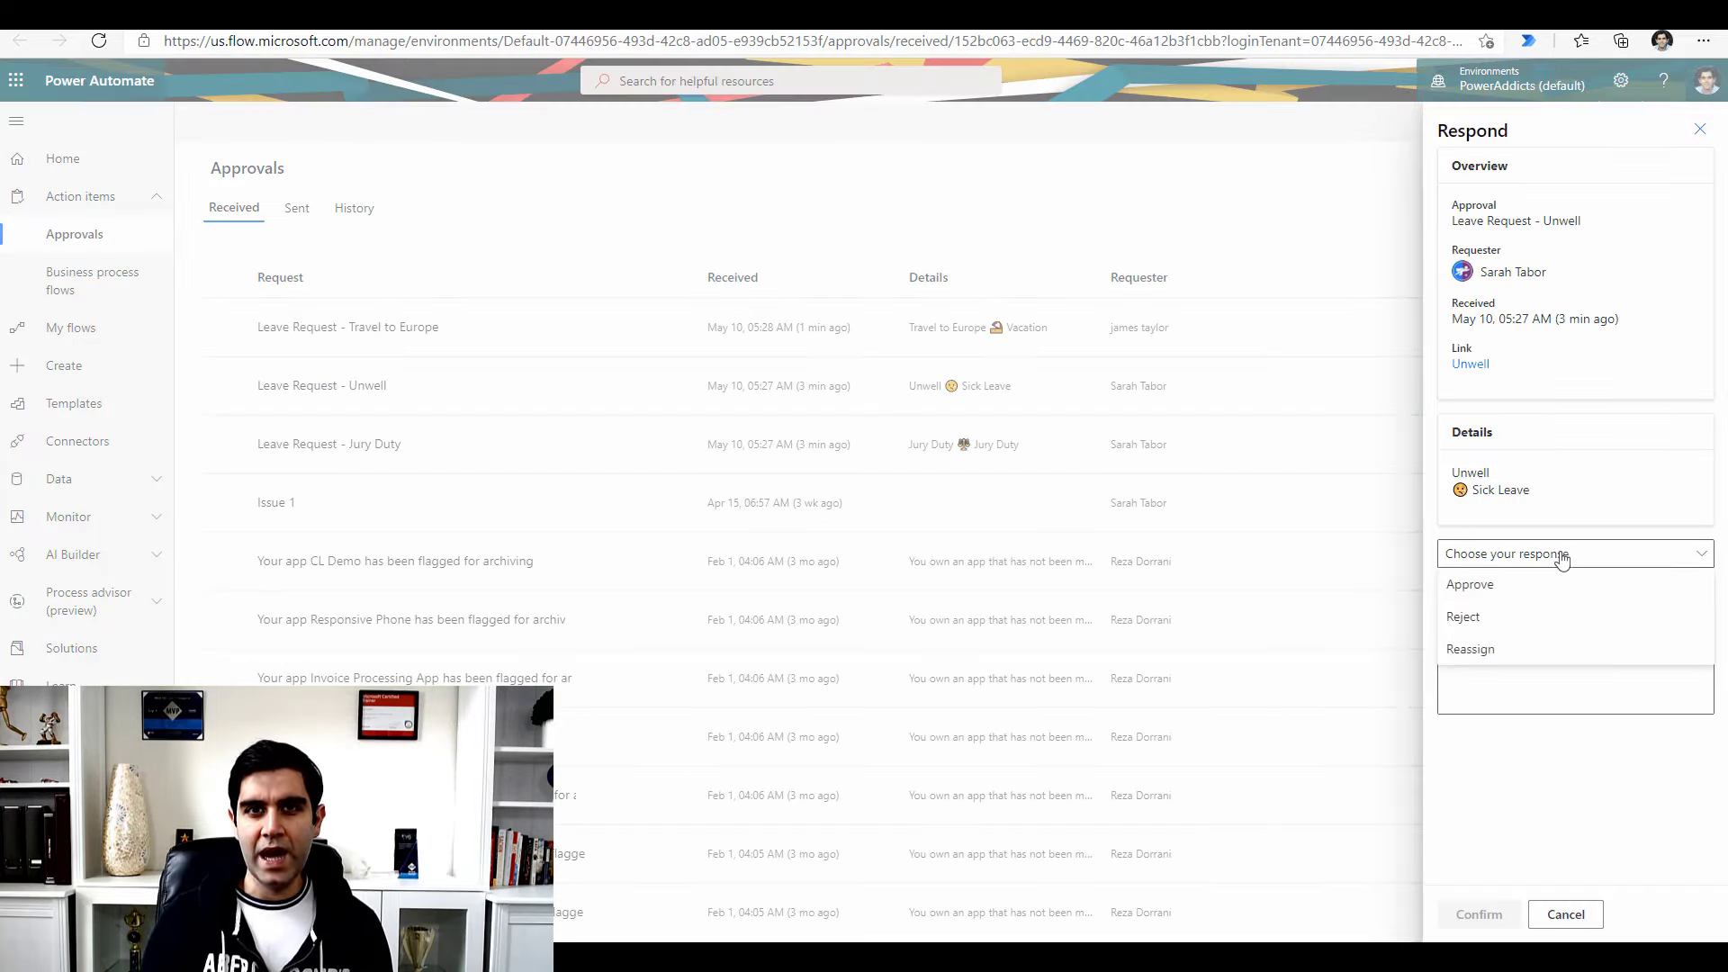
click(1494, 585)
click(1512, 618)
text(ok)
click(1477, 920)
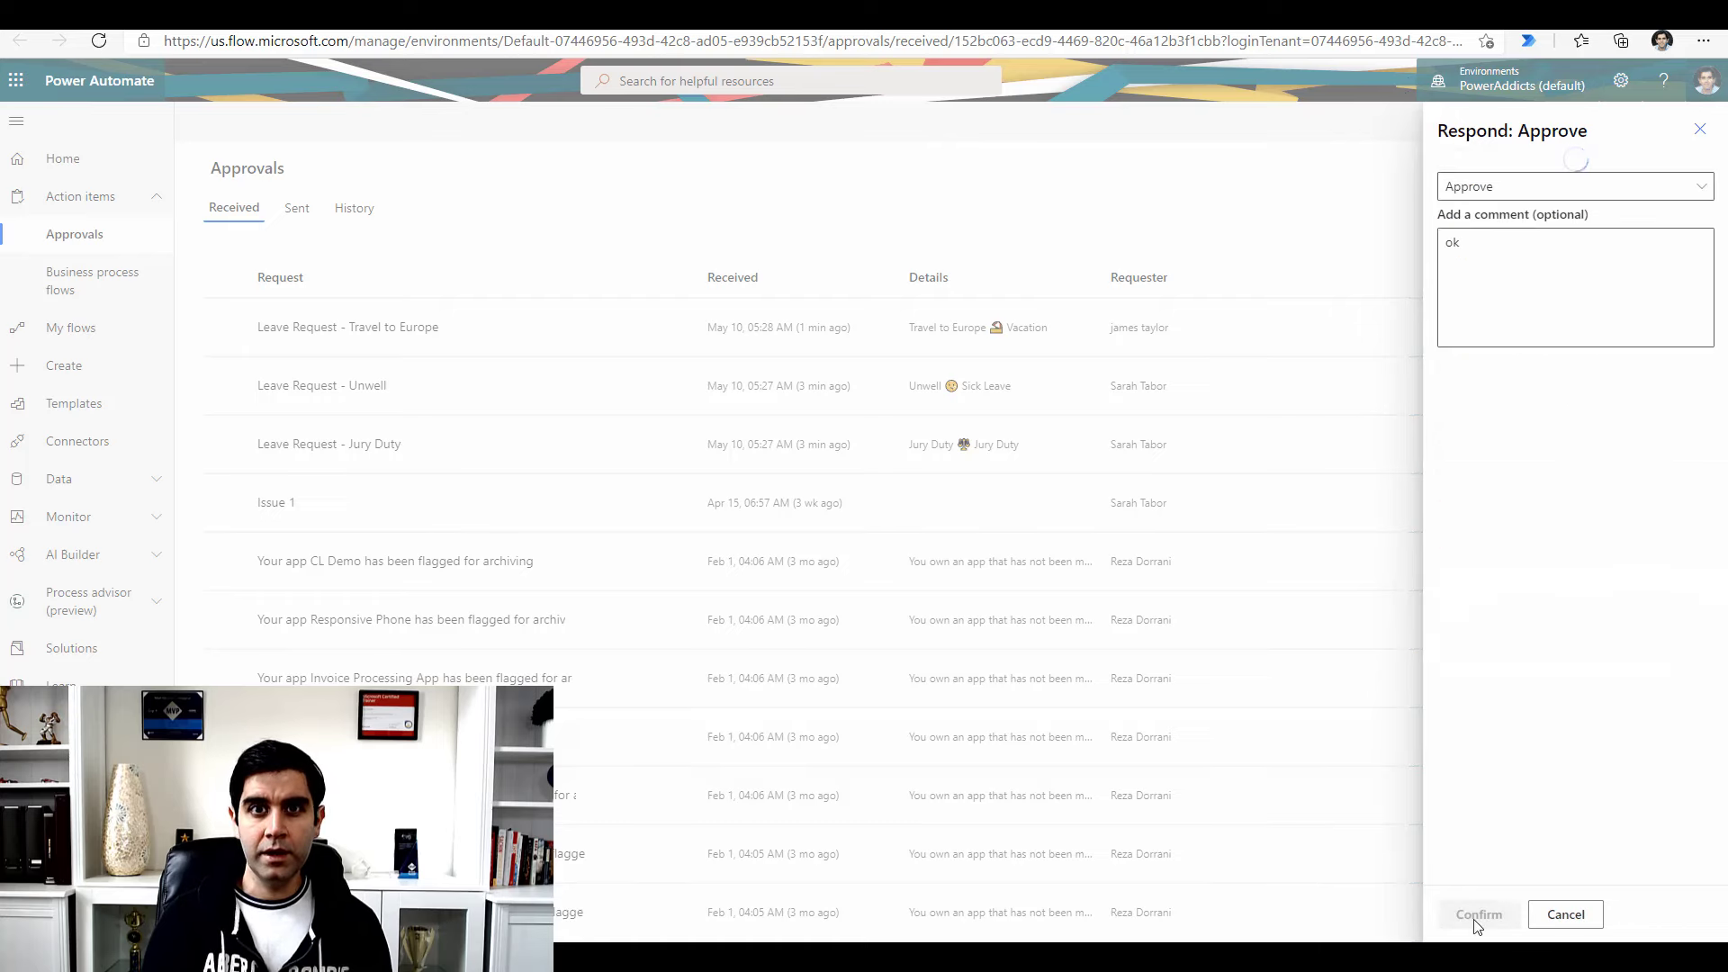
click(1476, 916)
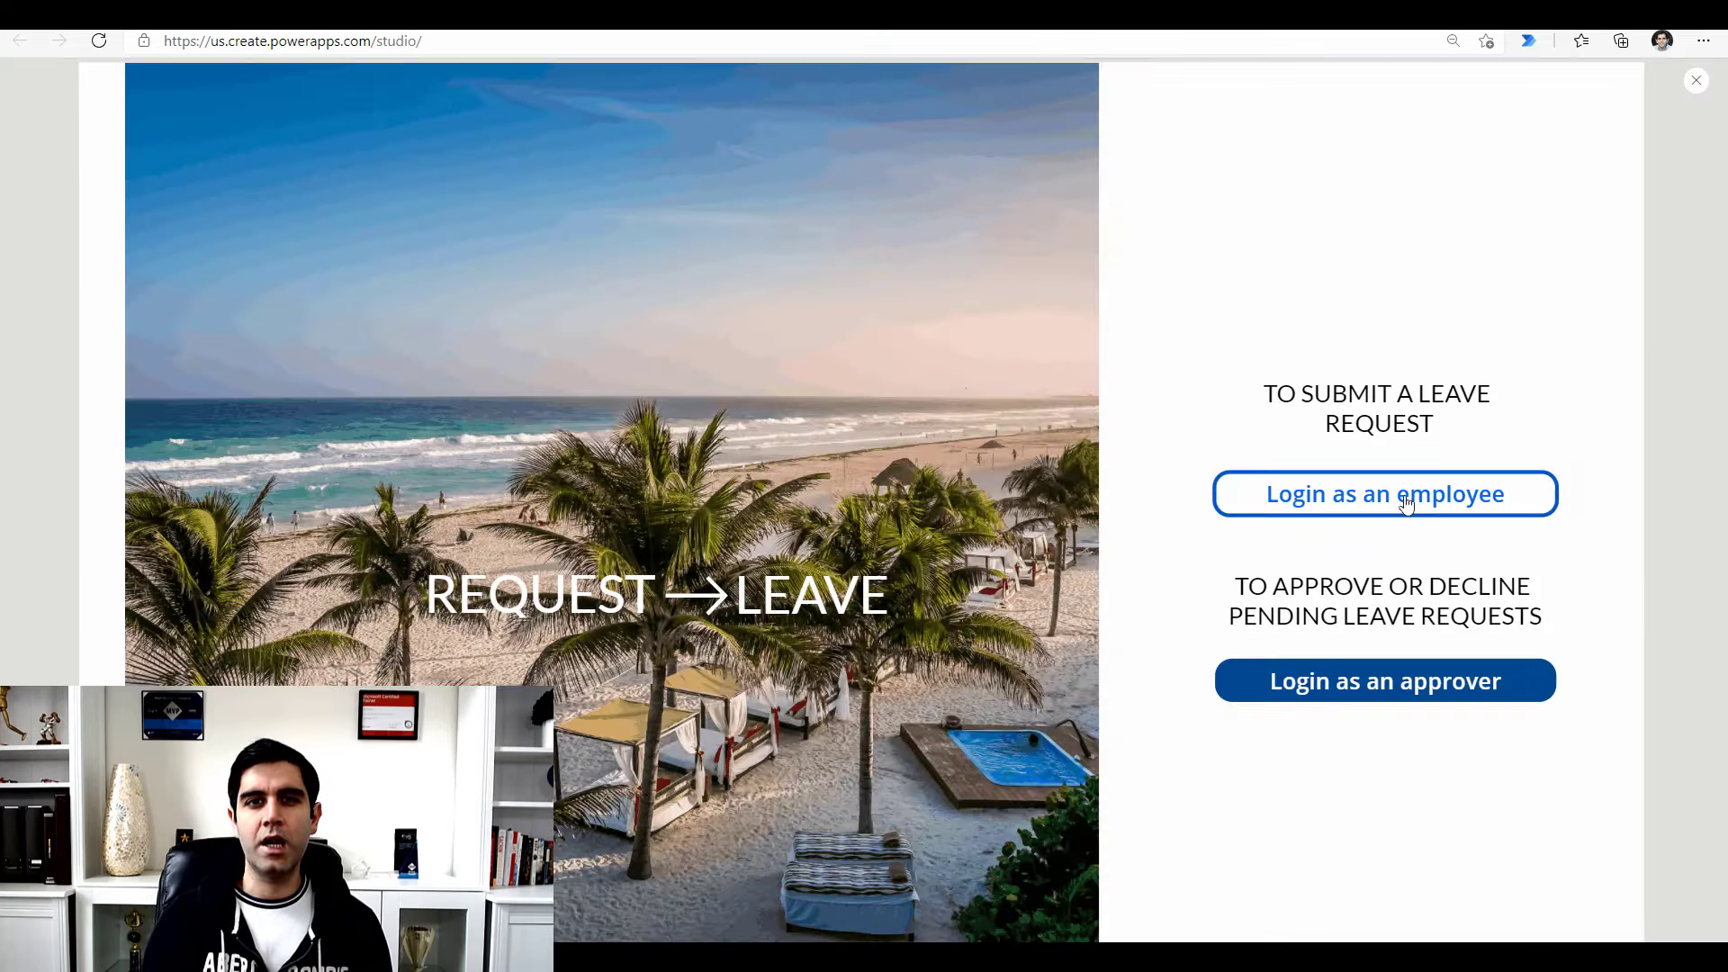
Log in to the leave request app as an employee to display the personal leave requests
click(1386, 495)
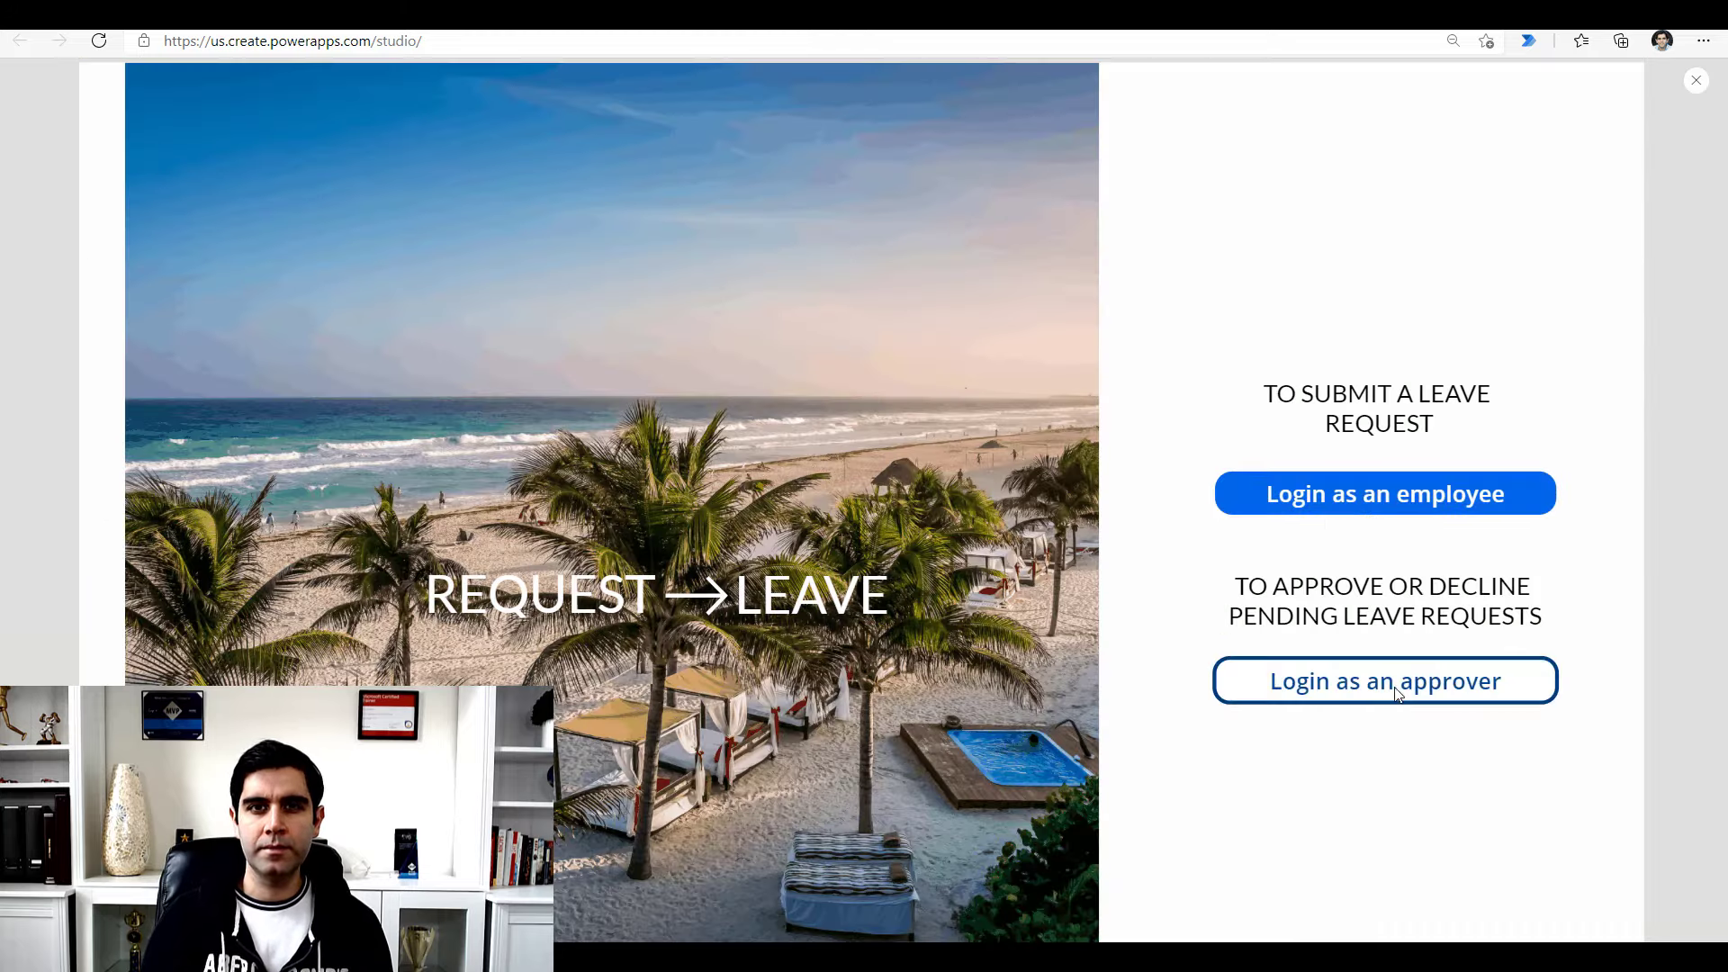
click(1382, 687)
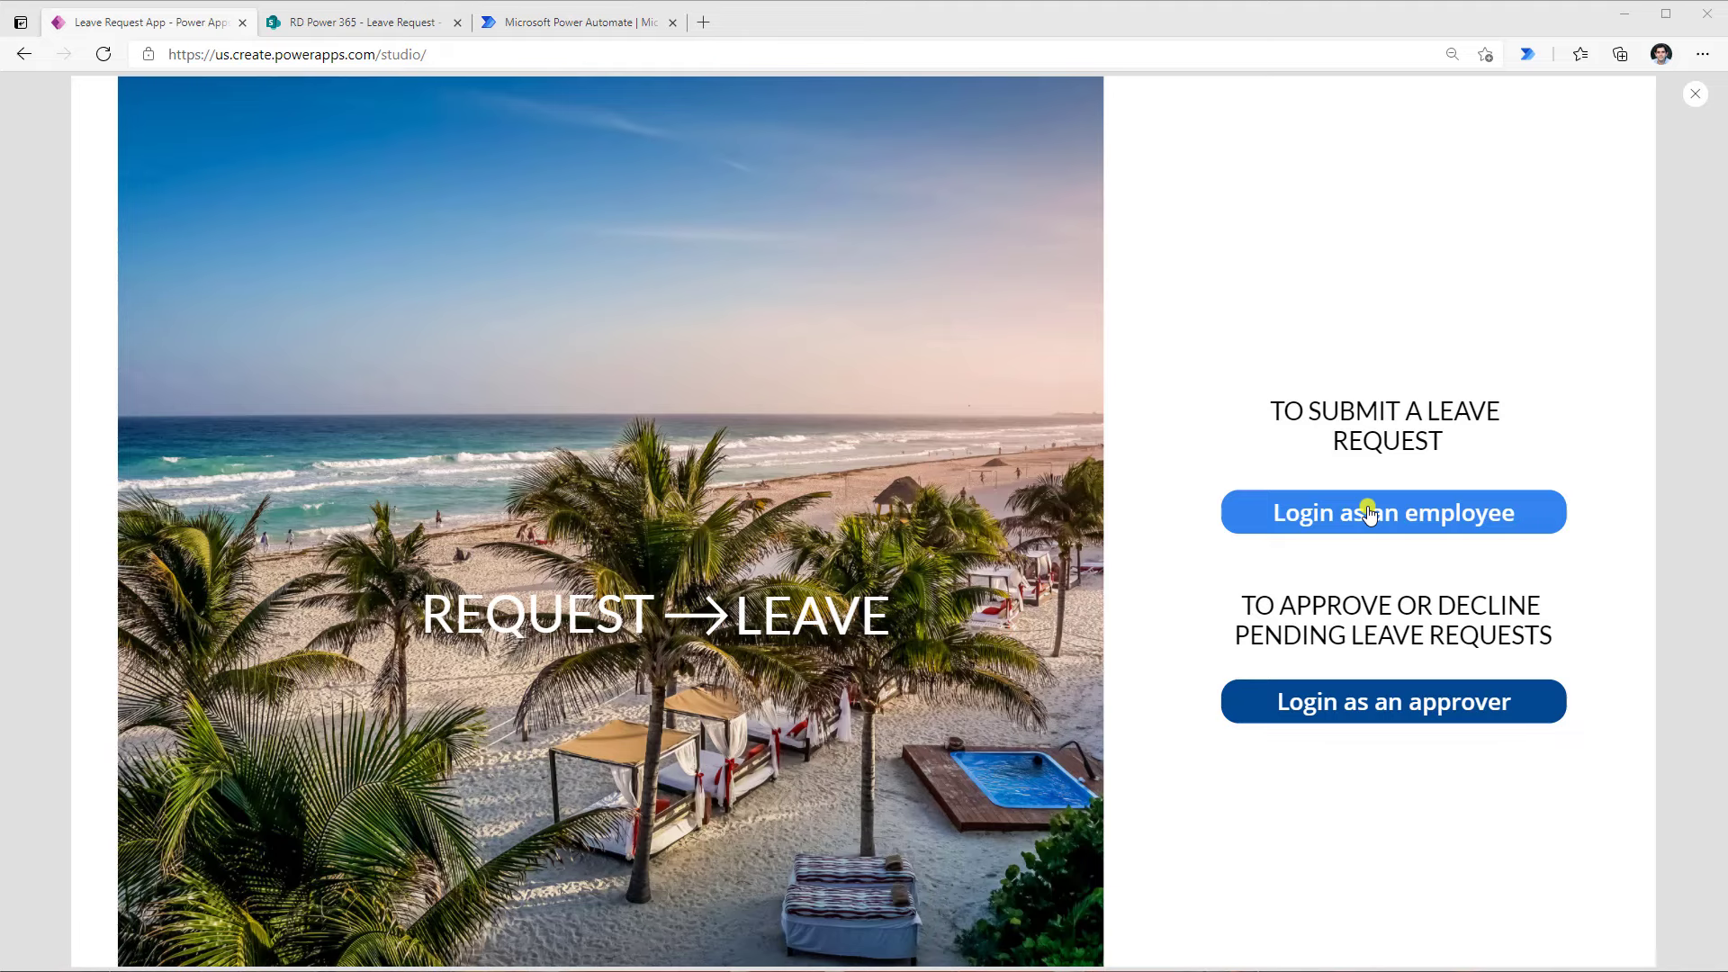
click(1424, 527)
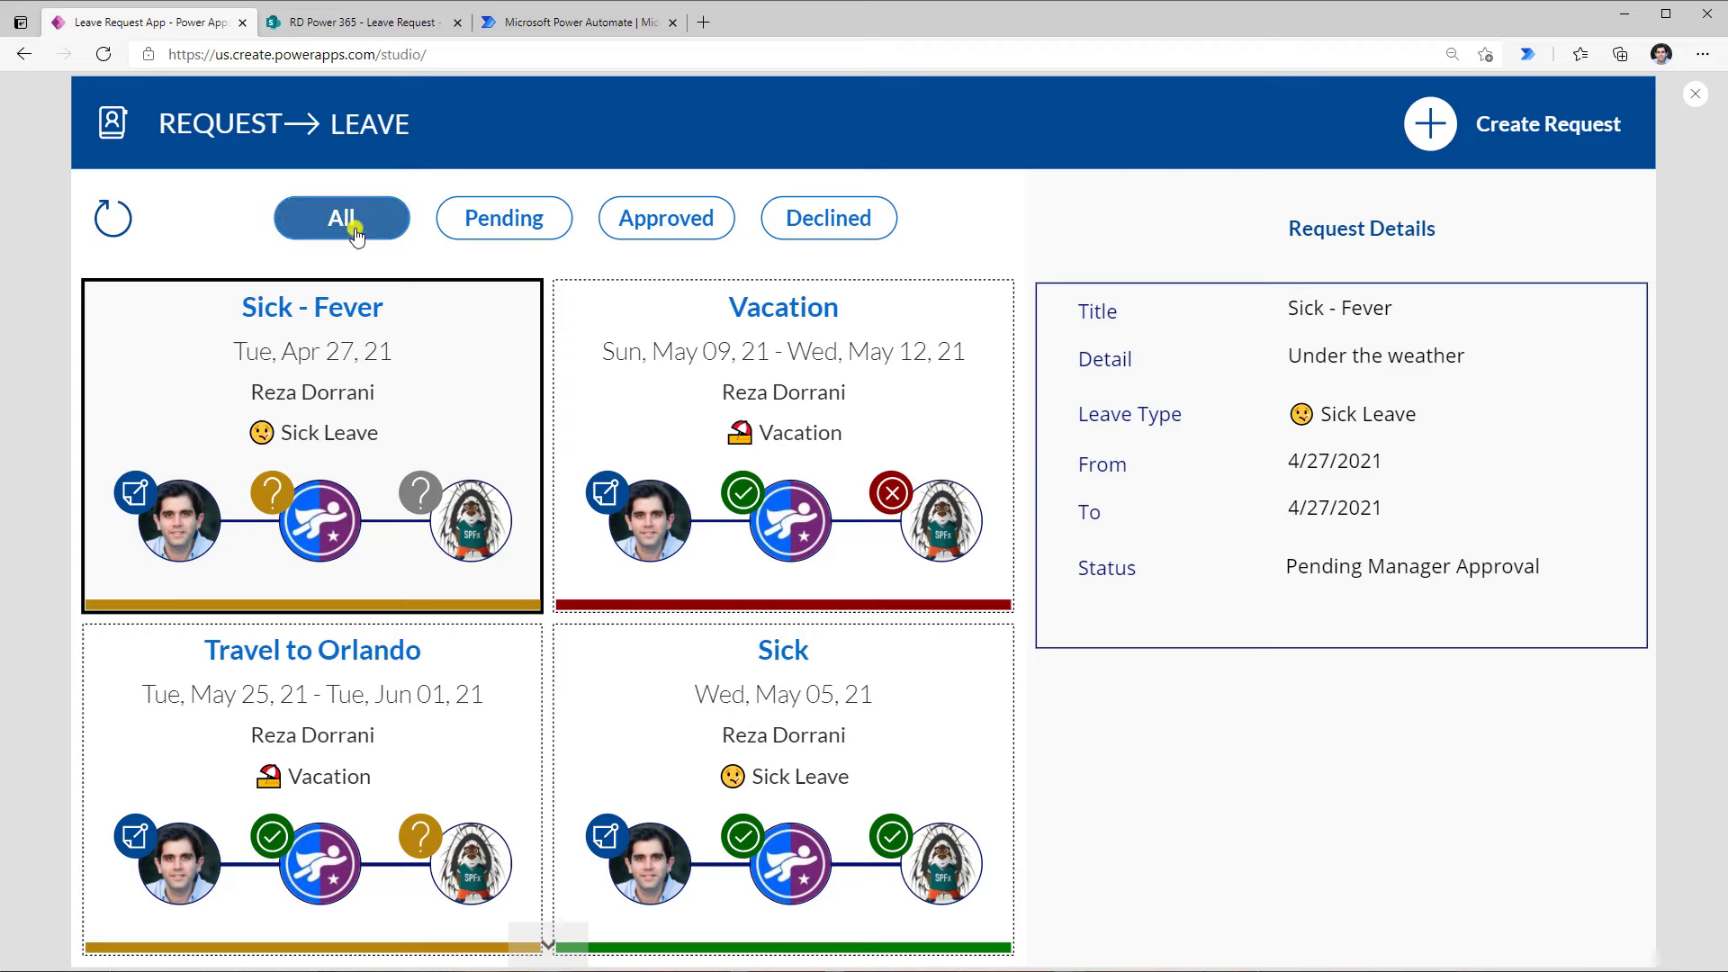
Review the leave requests by pending, approved and declined status, check both pending requests' details, and show all requests again
click(502, 231)
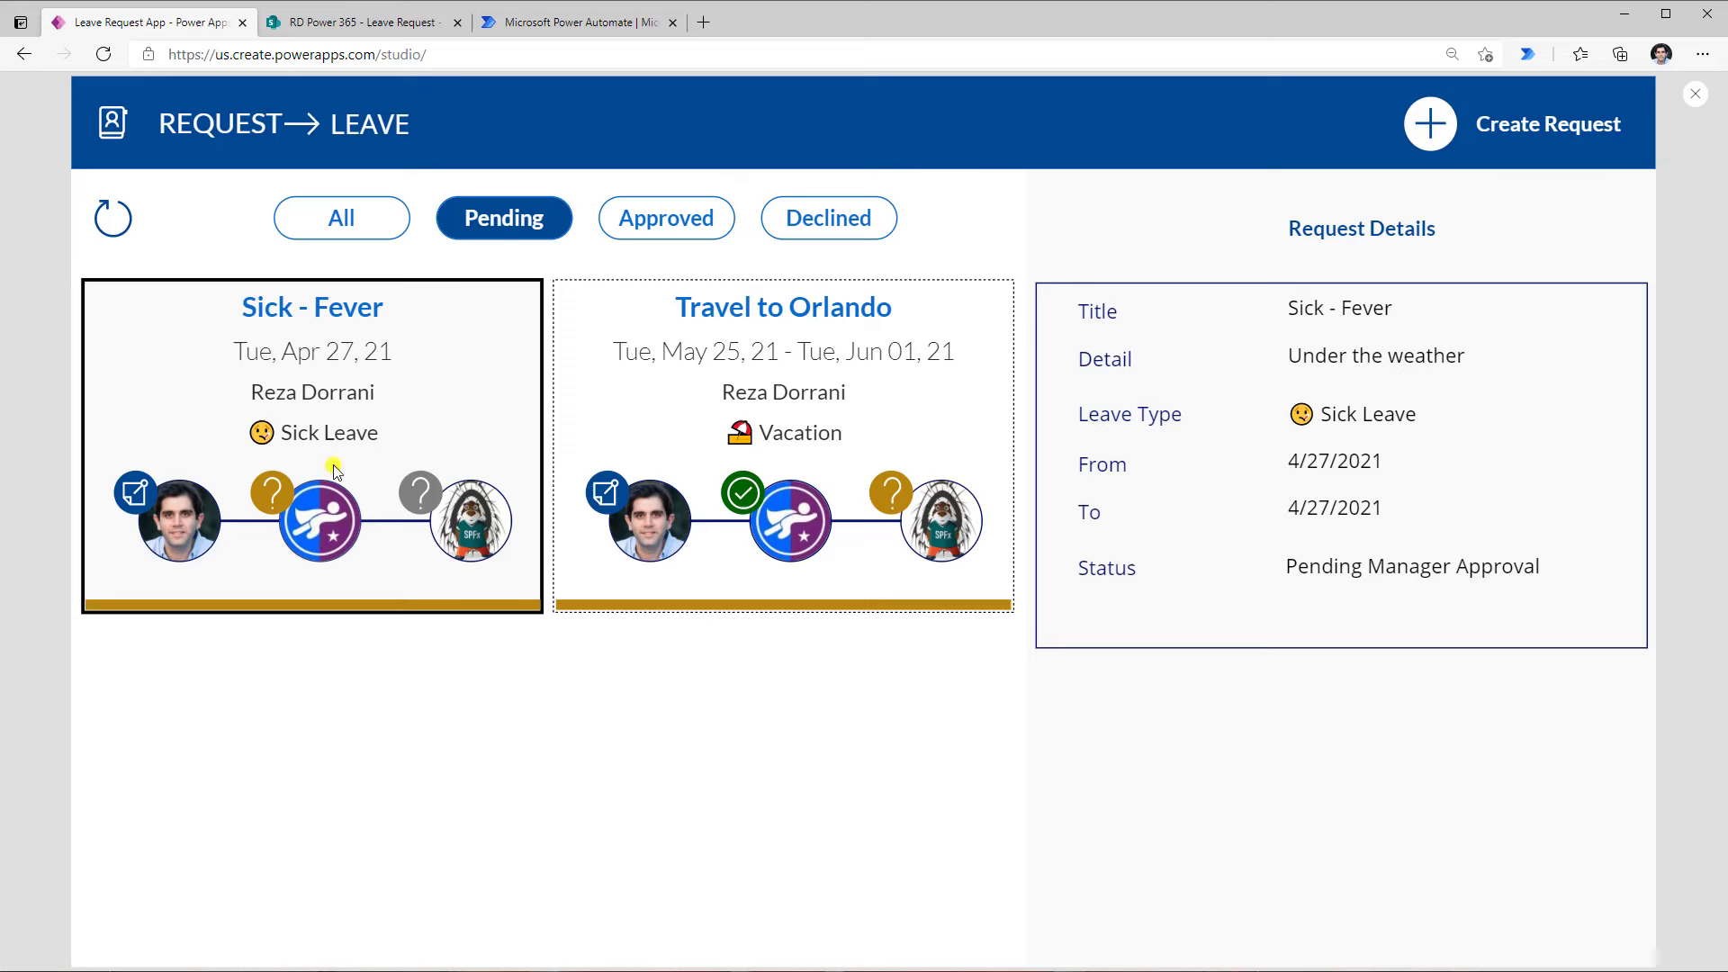
click(847, 482)
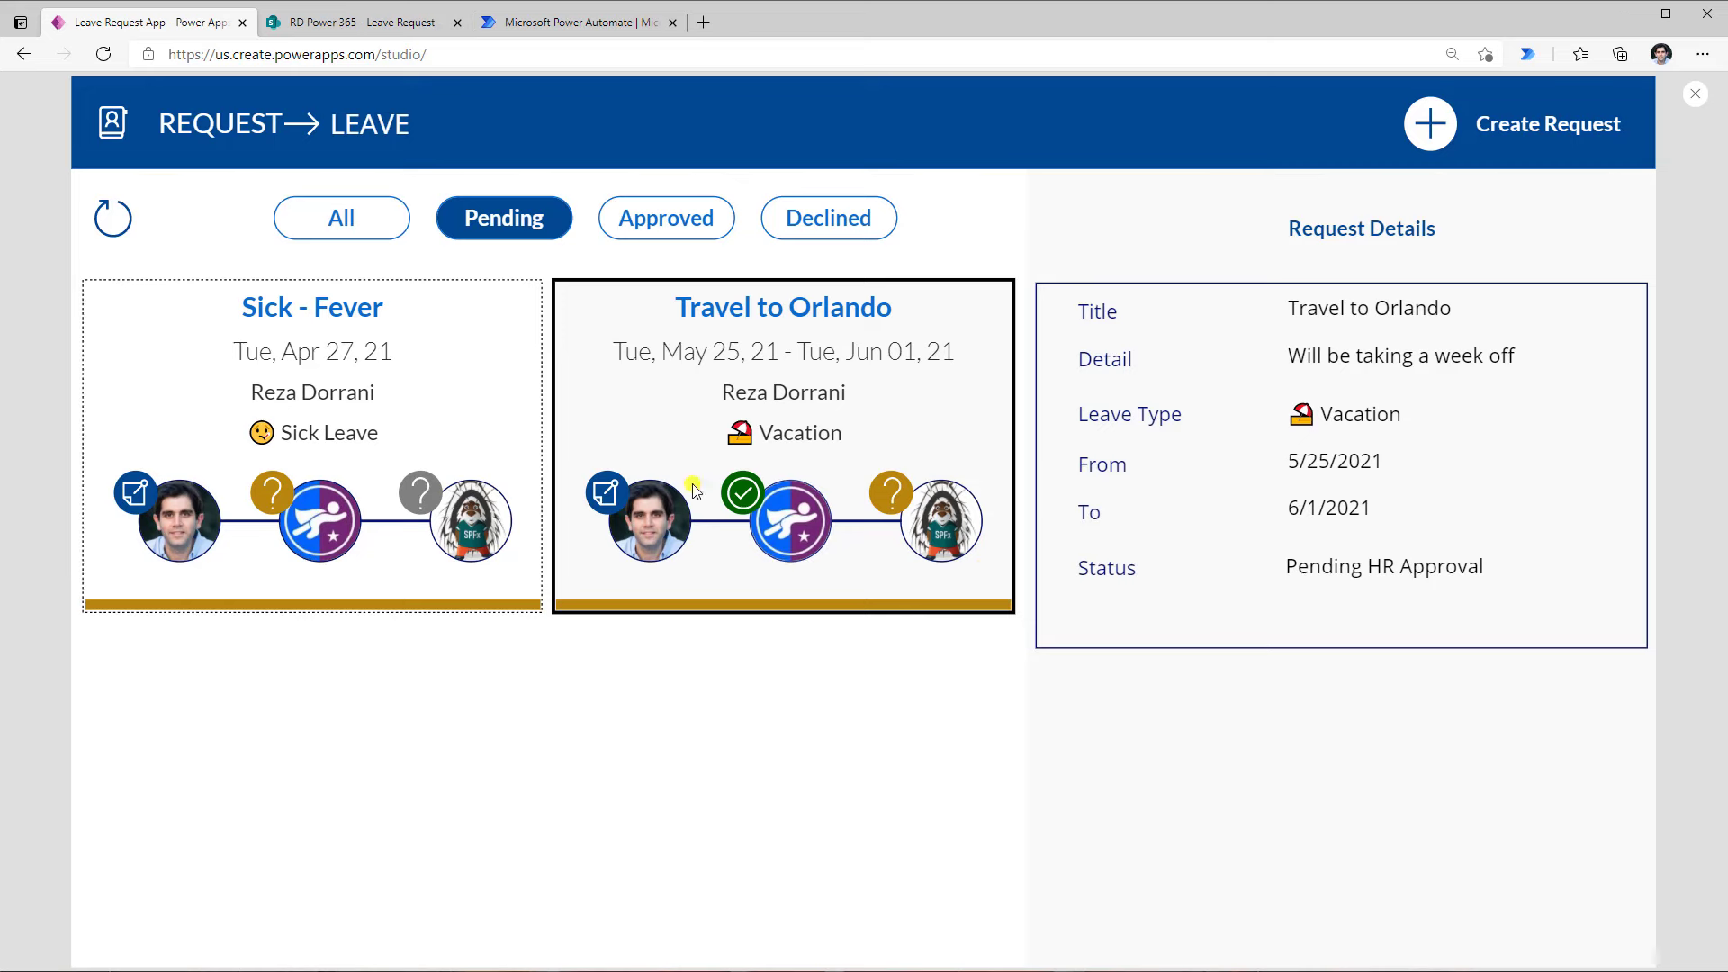
click(482, 443)
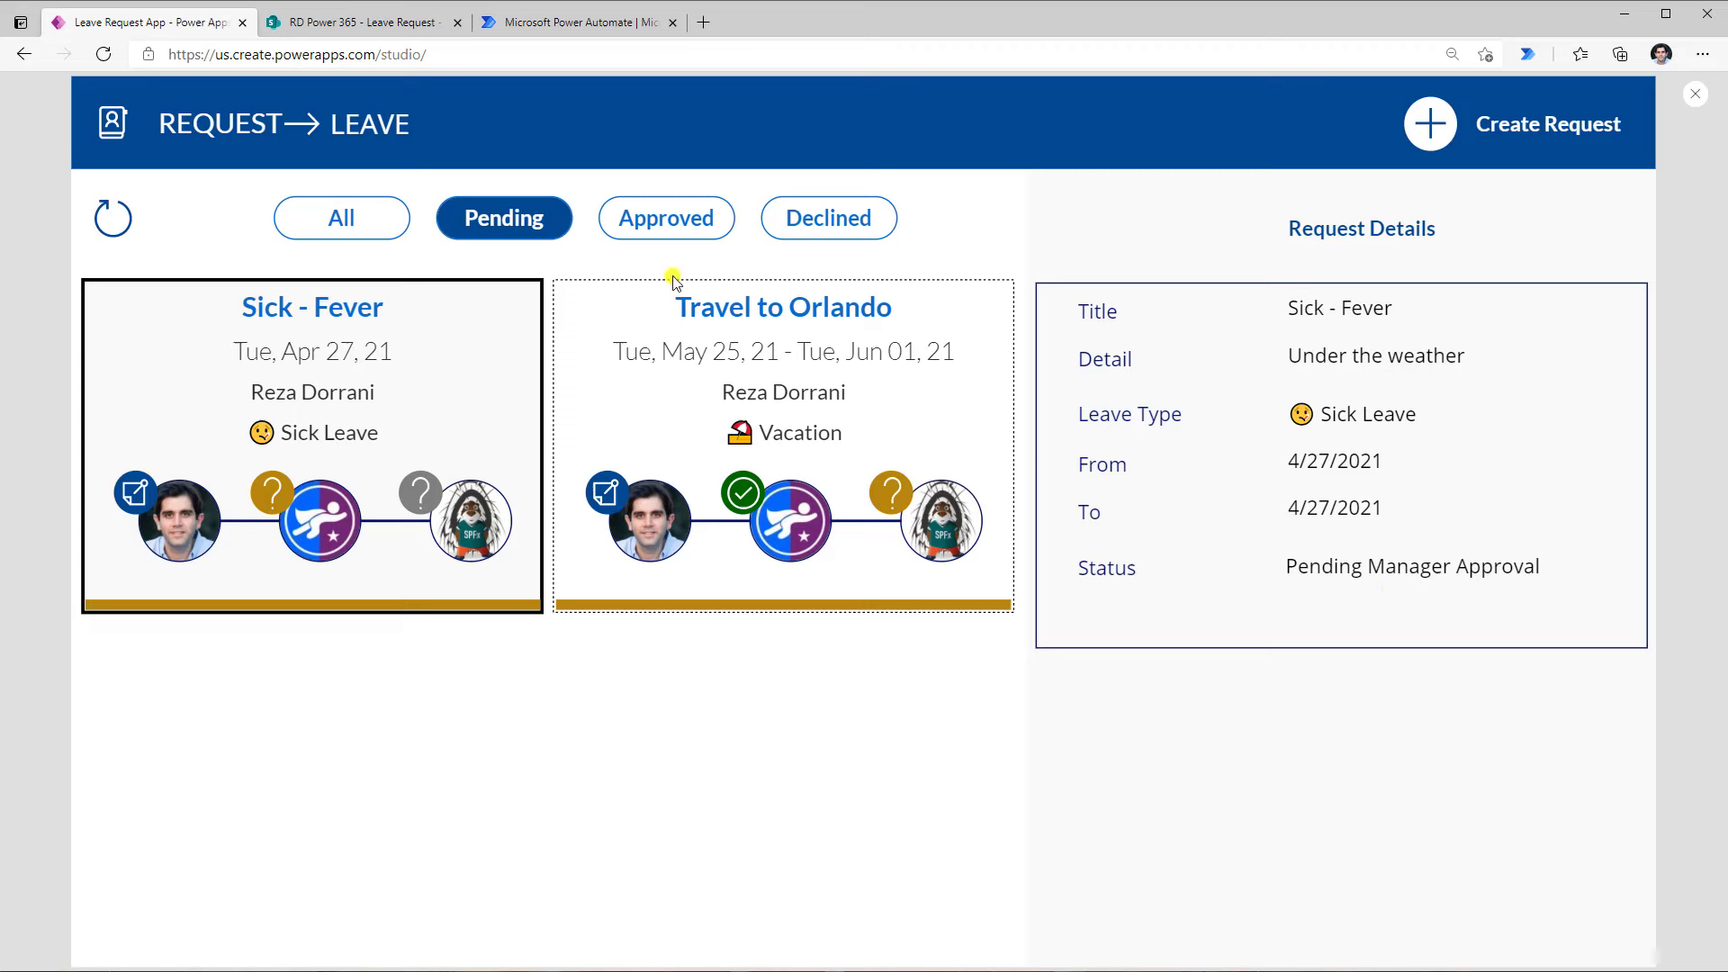
click(656, 224)
click(823, 219)
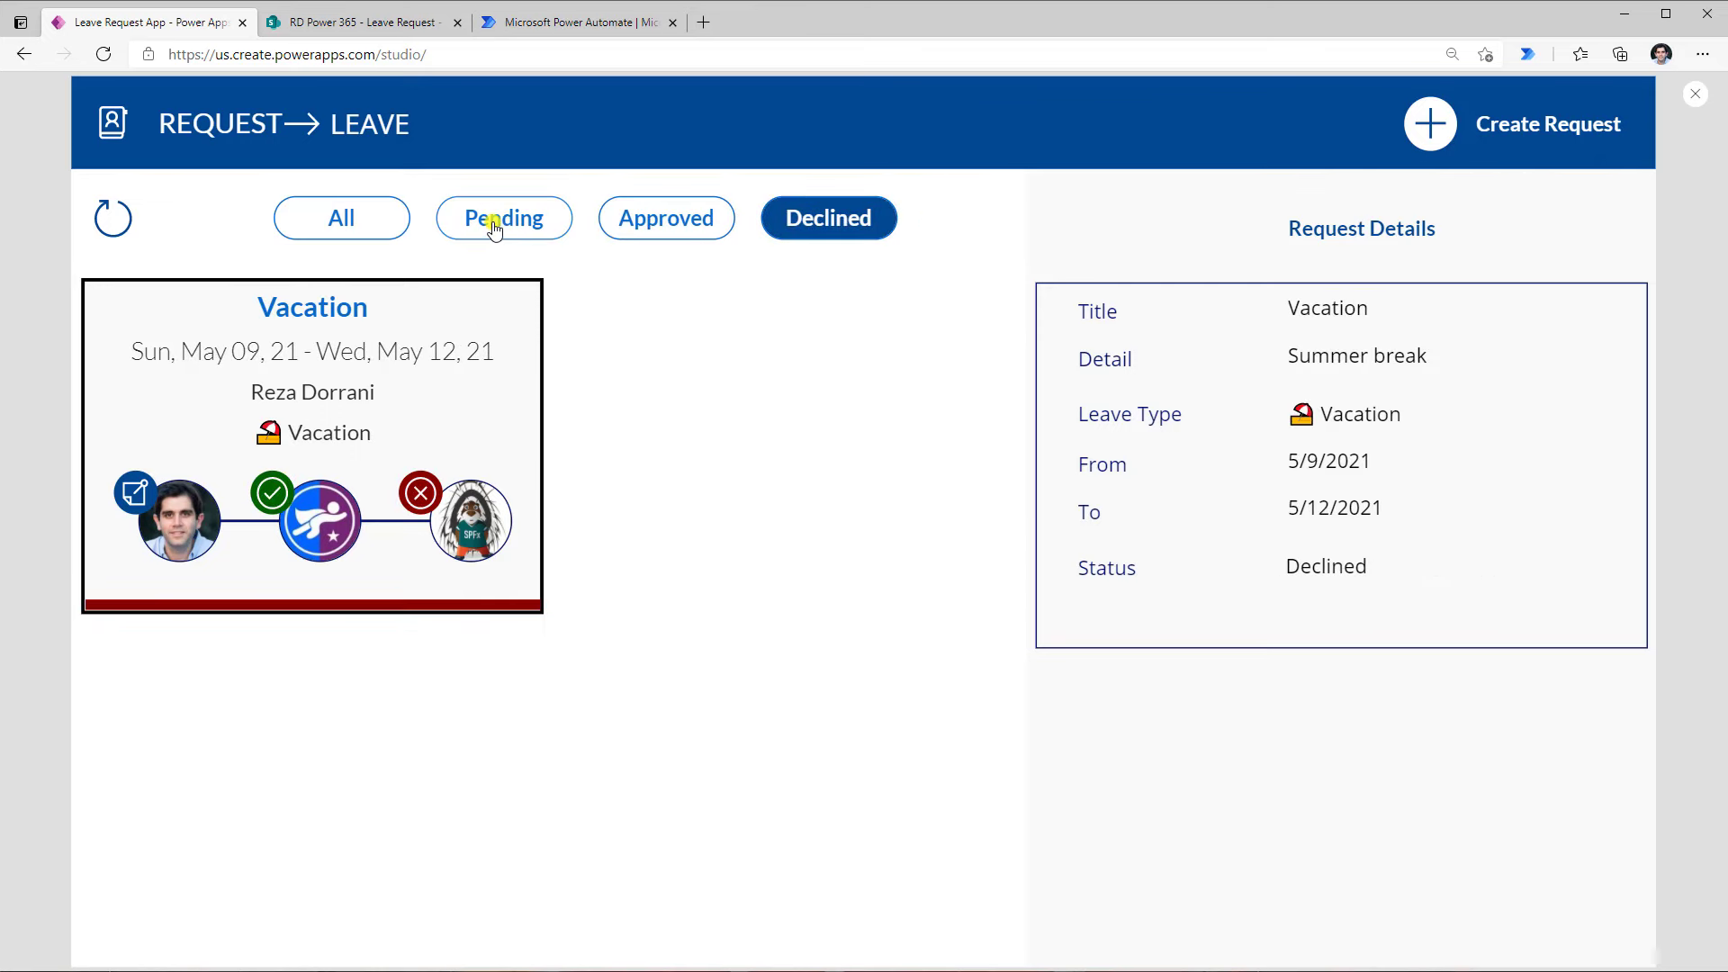
click(349, 221)
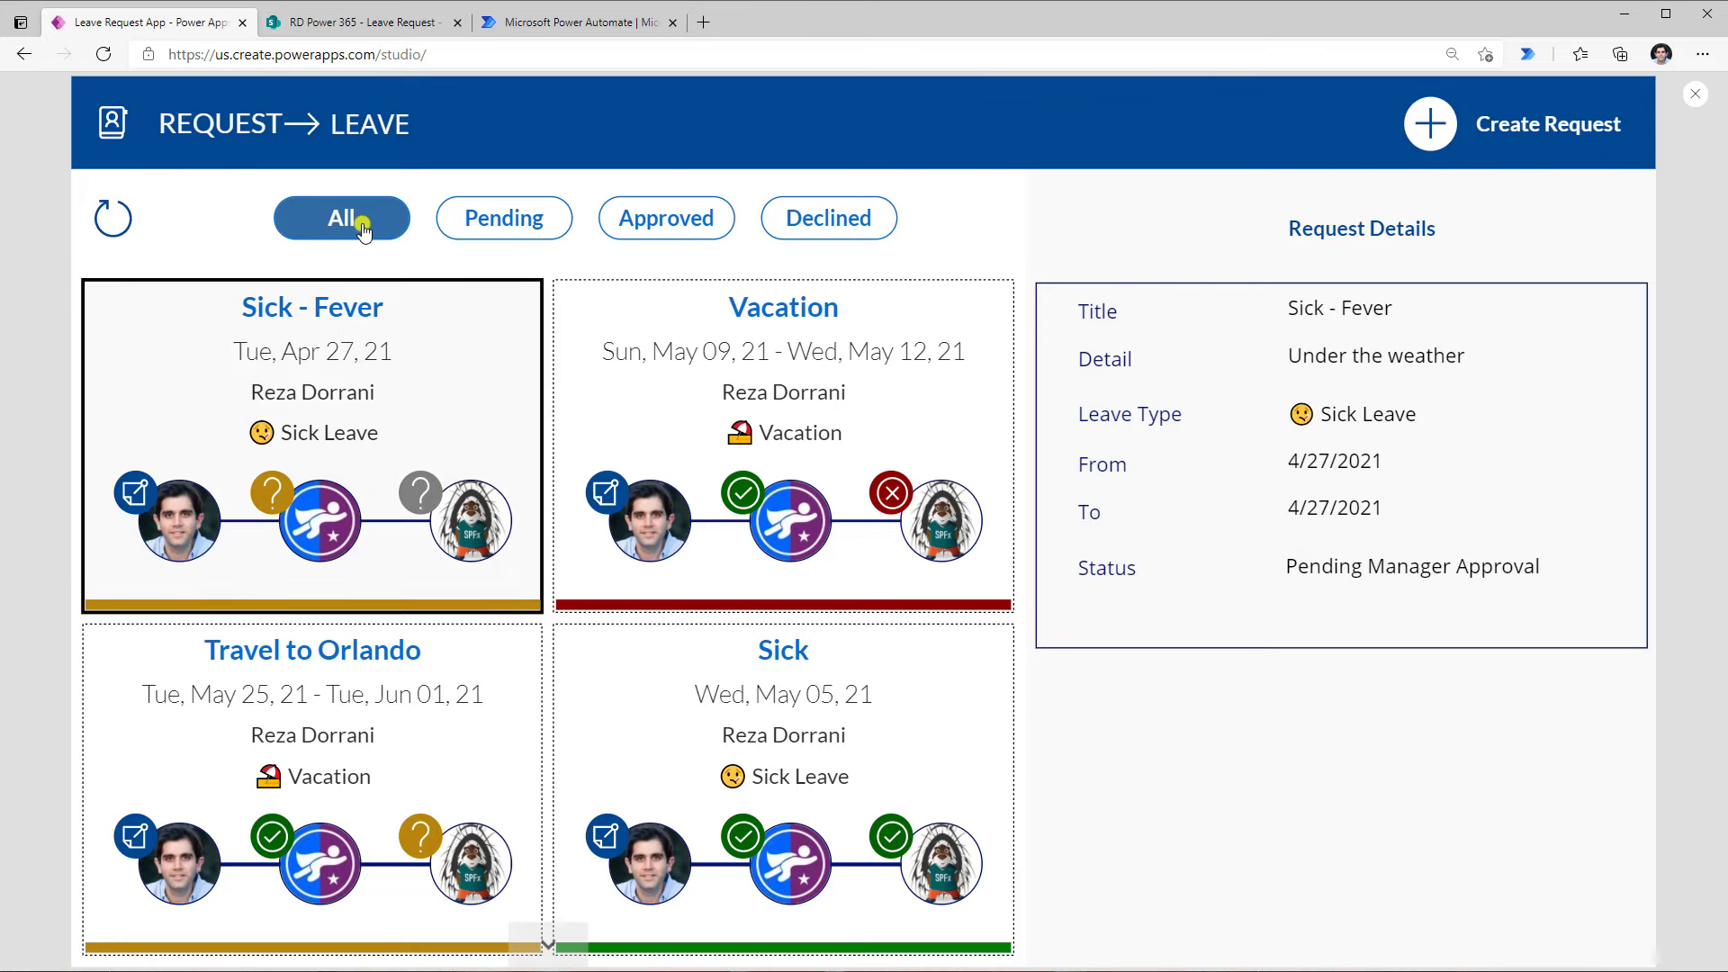
Open the new leave request form to view its fields, and return to the request list without filling it in
click(1423, 135)
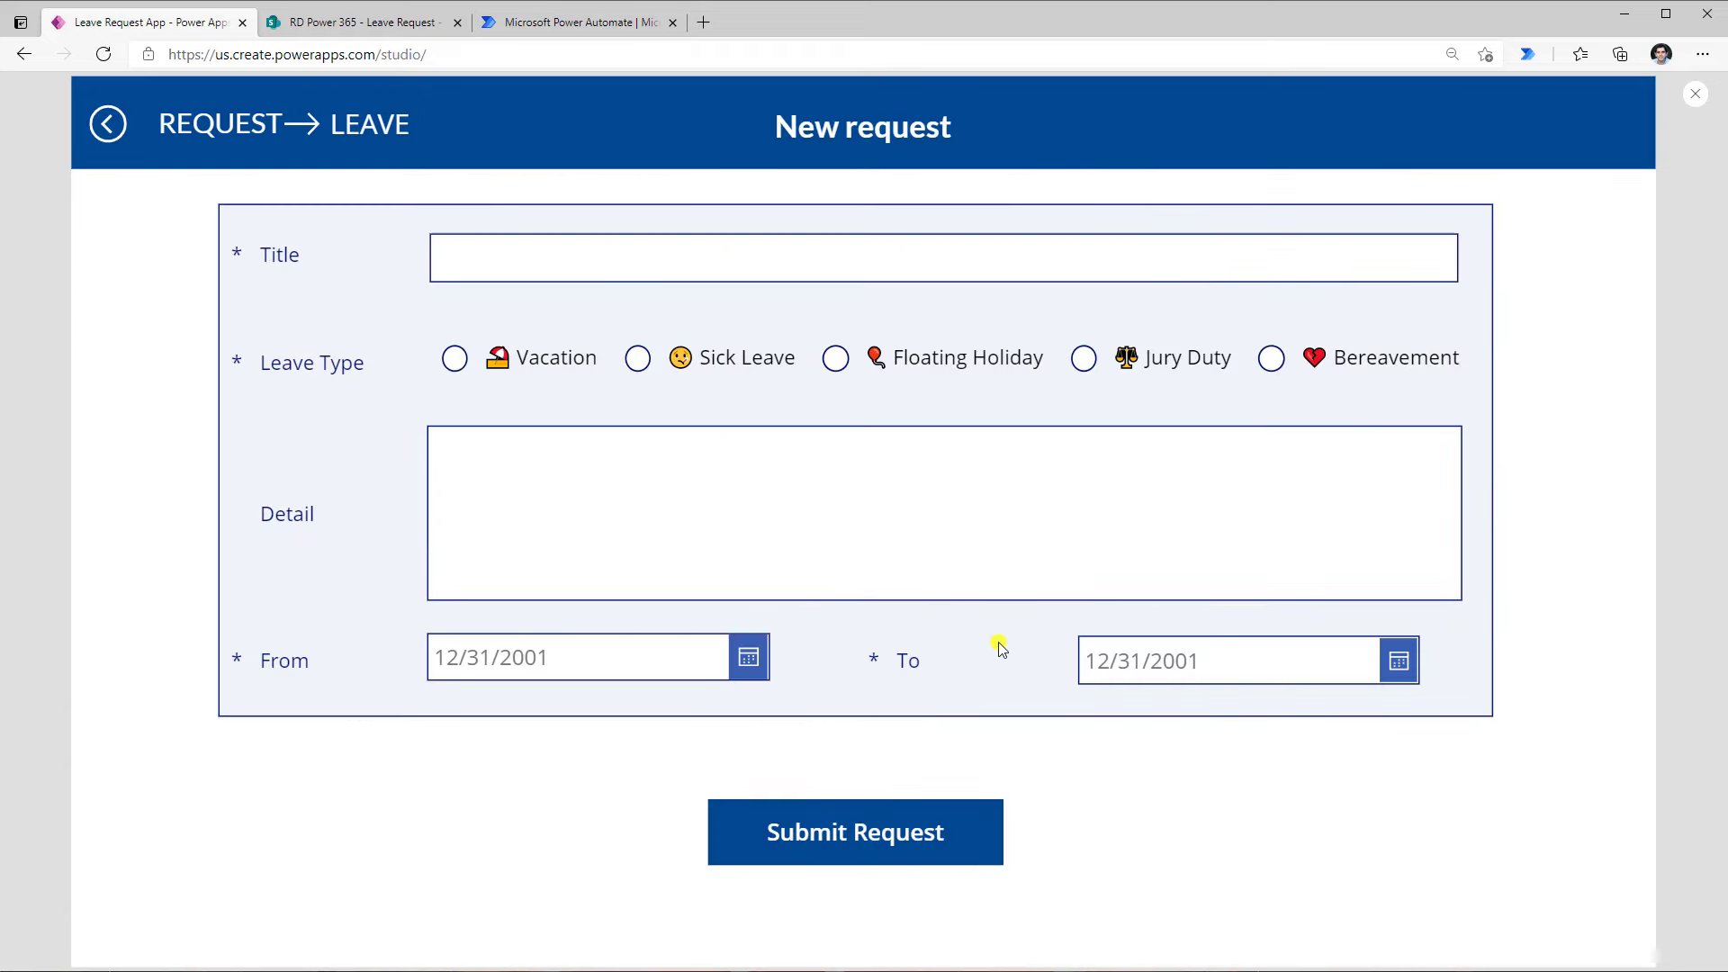
click(858, 862)
click(108, 126)
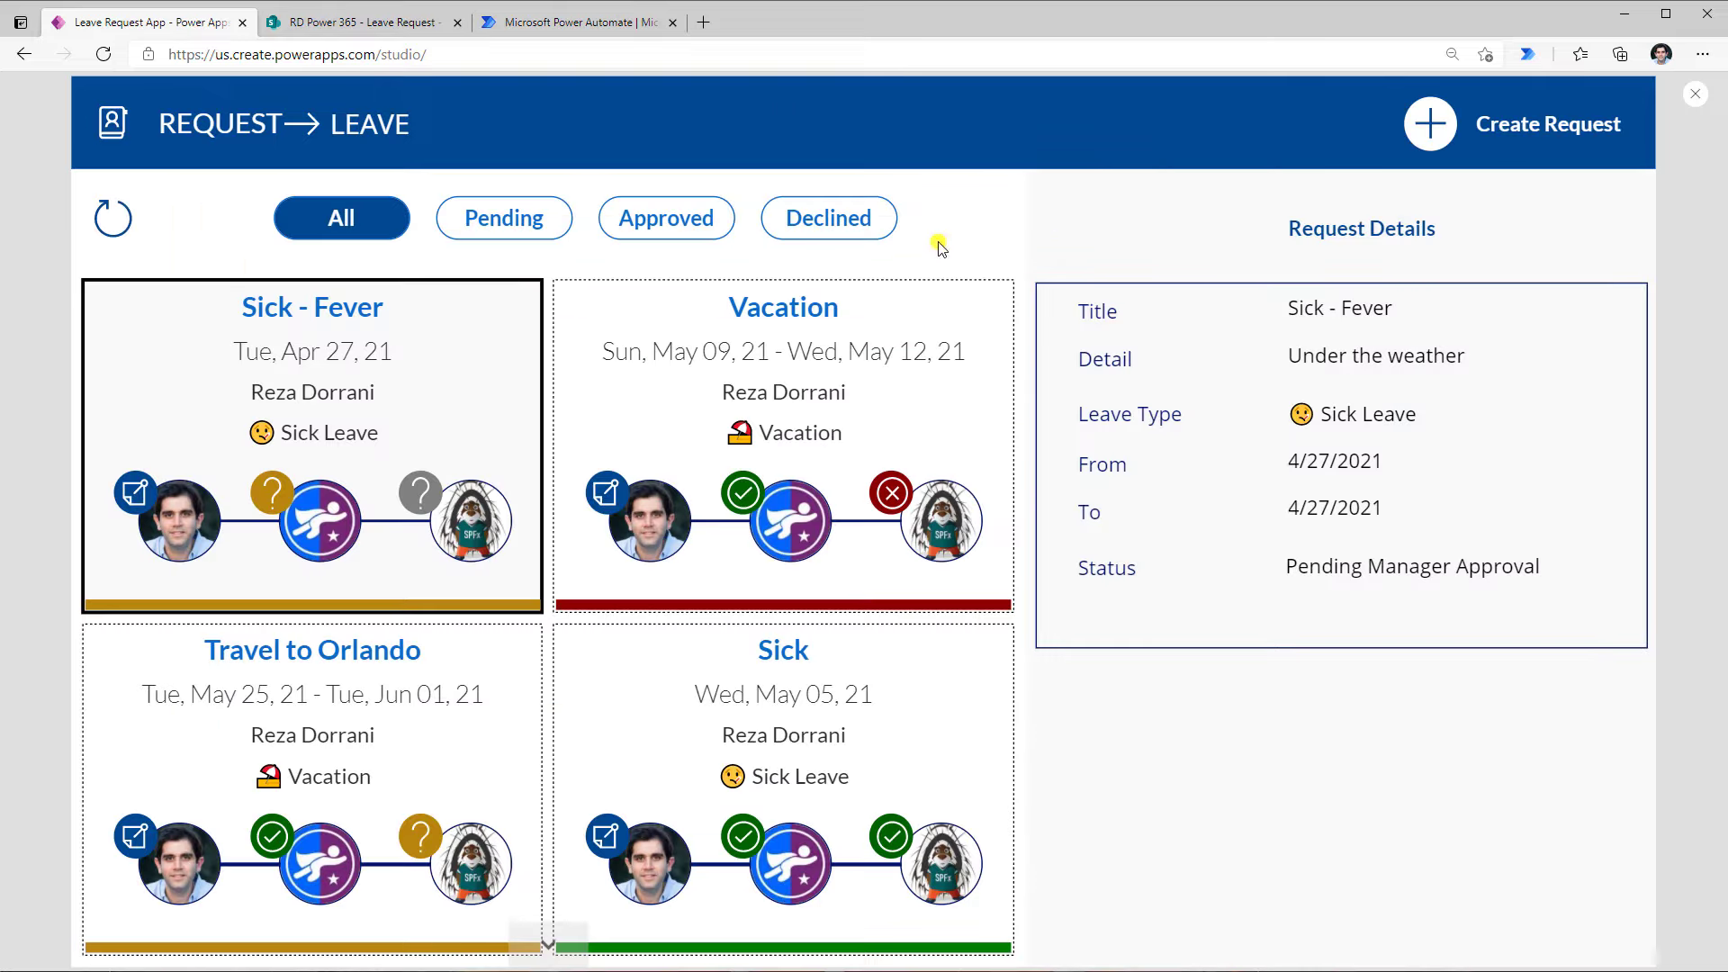
Switch to Power Automate and open the list of received approvals
click(634, 22)
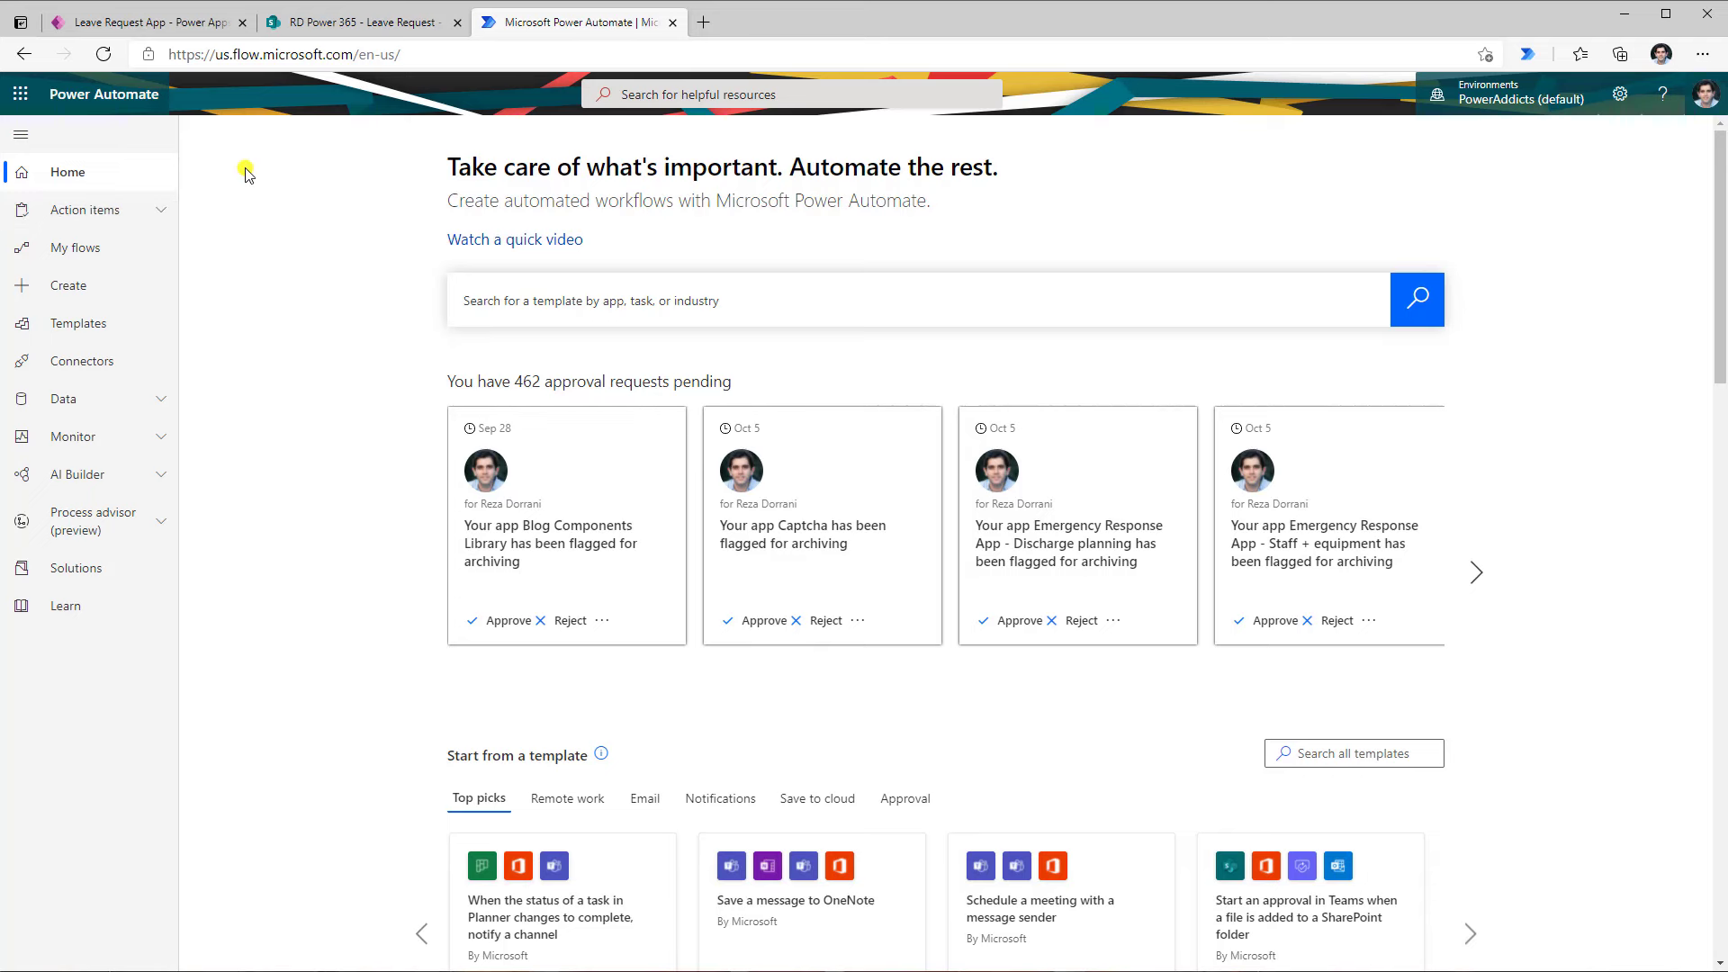
click(148, 219)
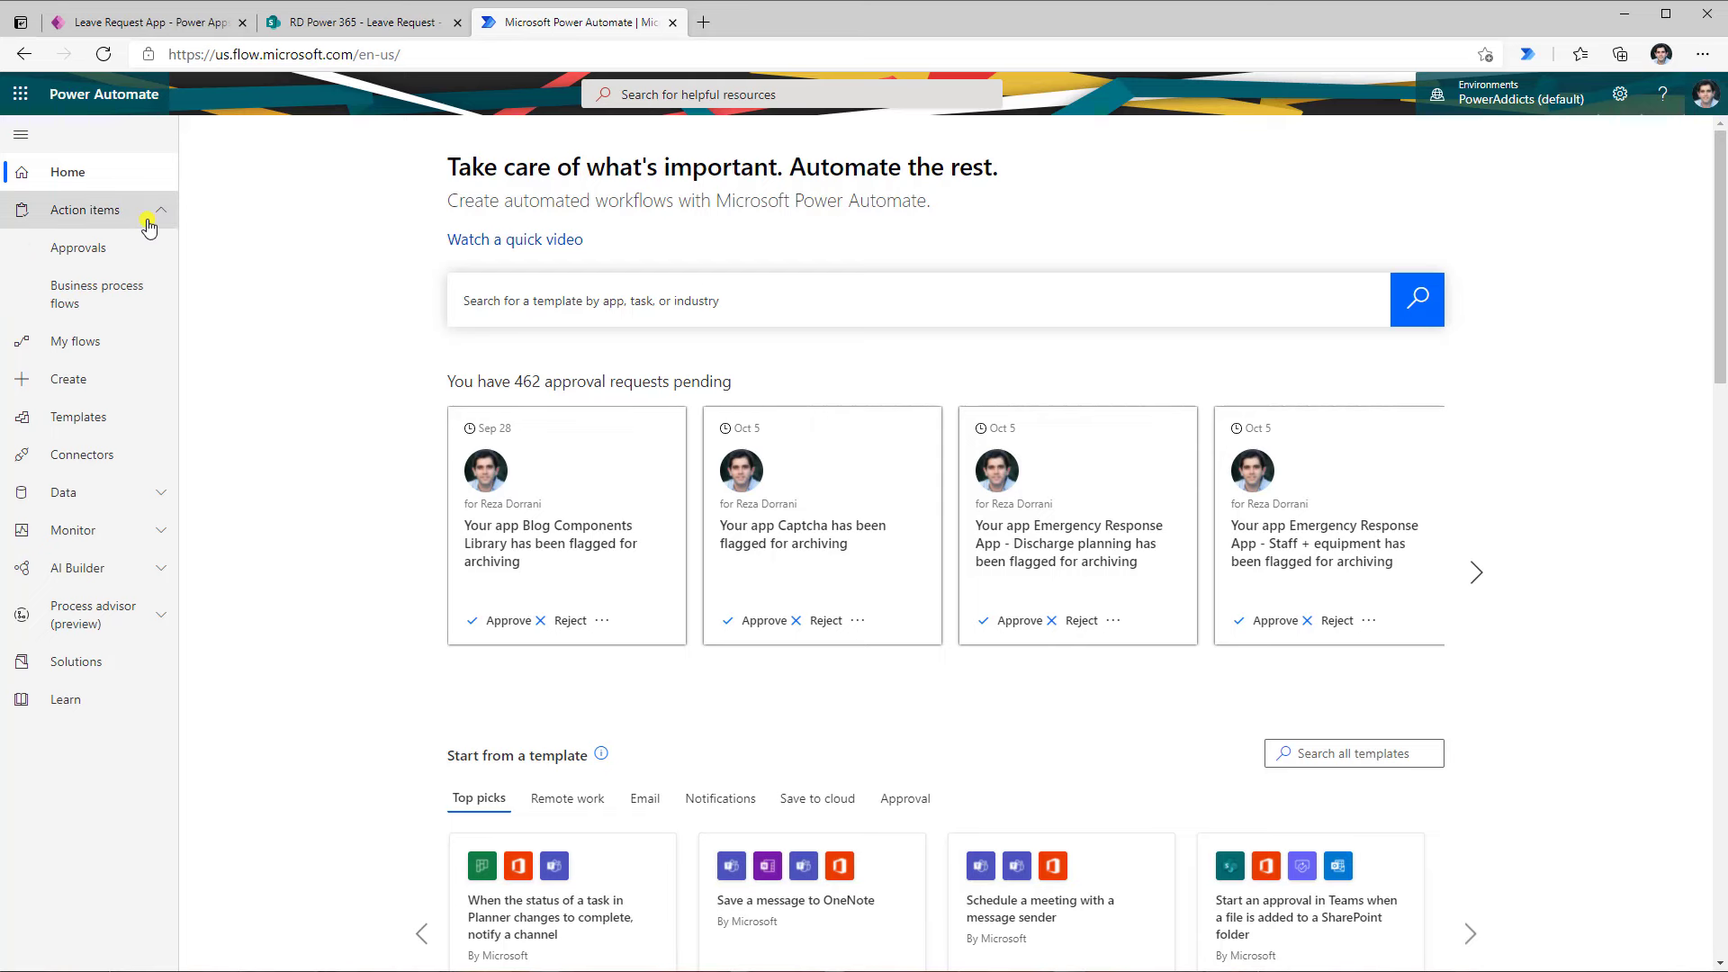
click(112, 255)
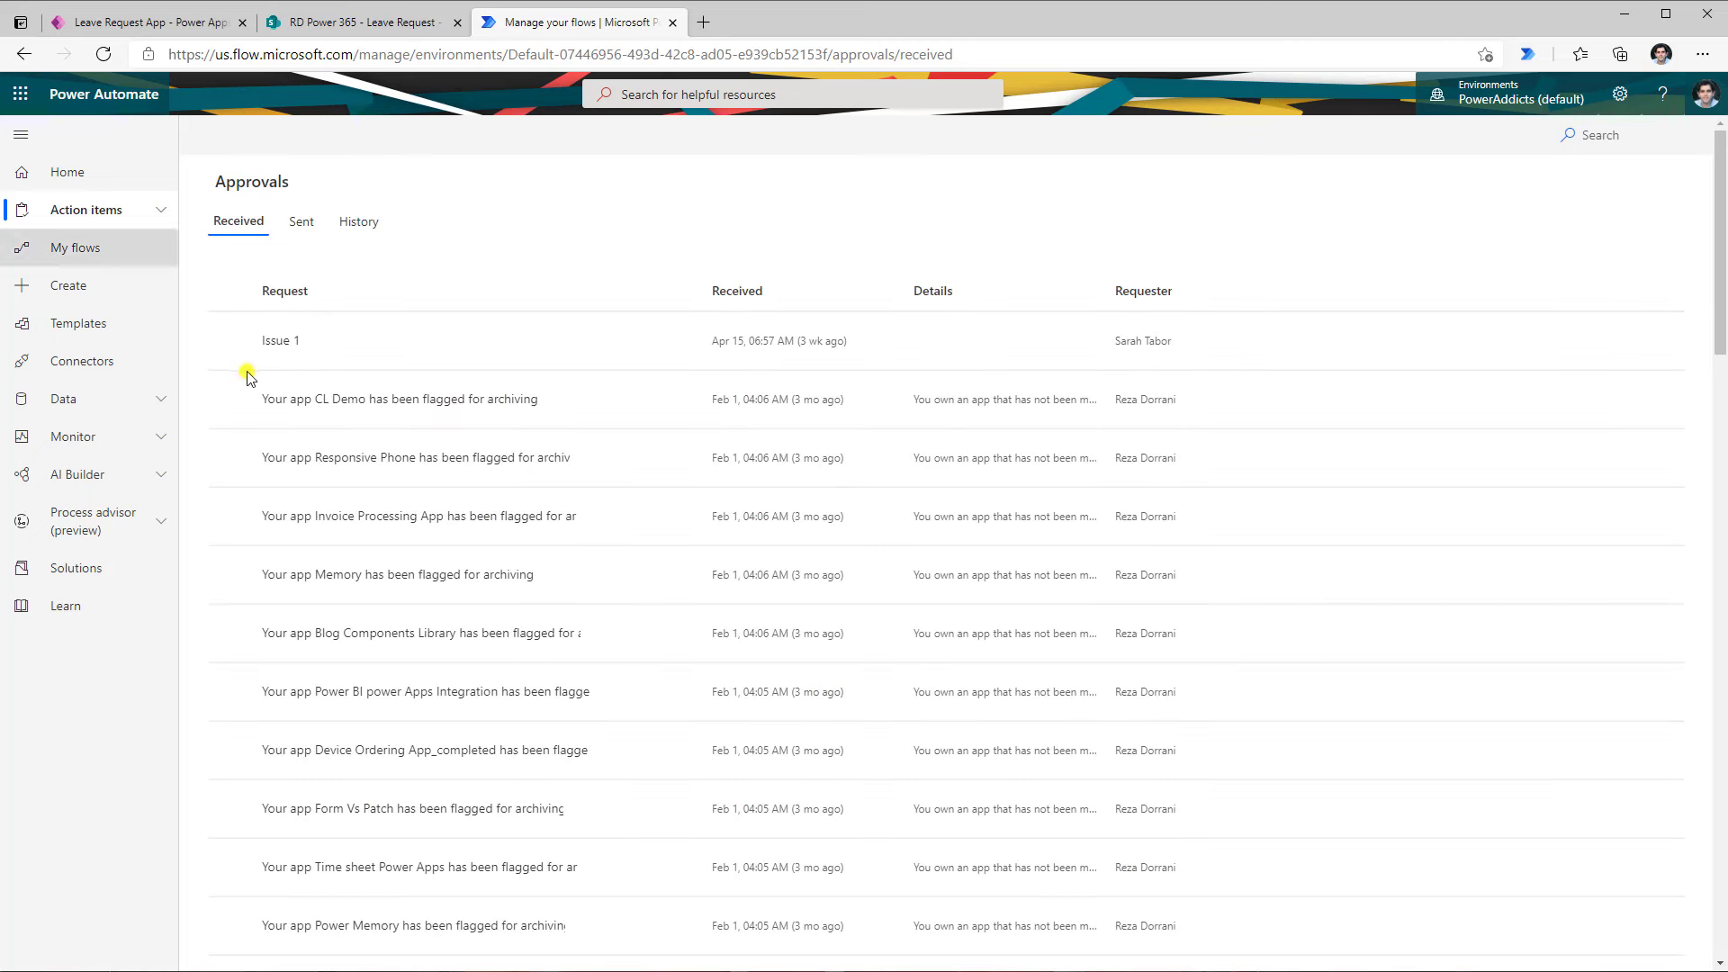
View the response options for the "Issue 1" approval and close it without responding
click(278, 340)
click(1500, 475)
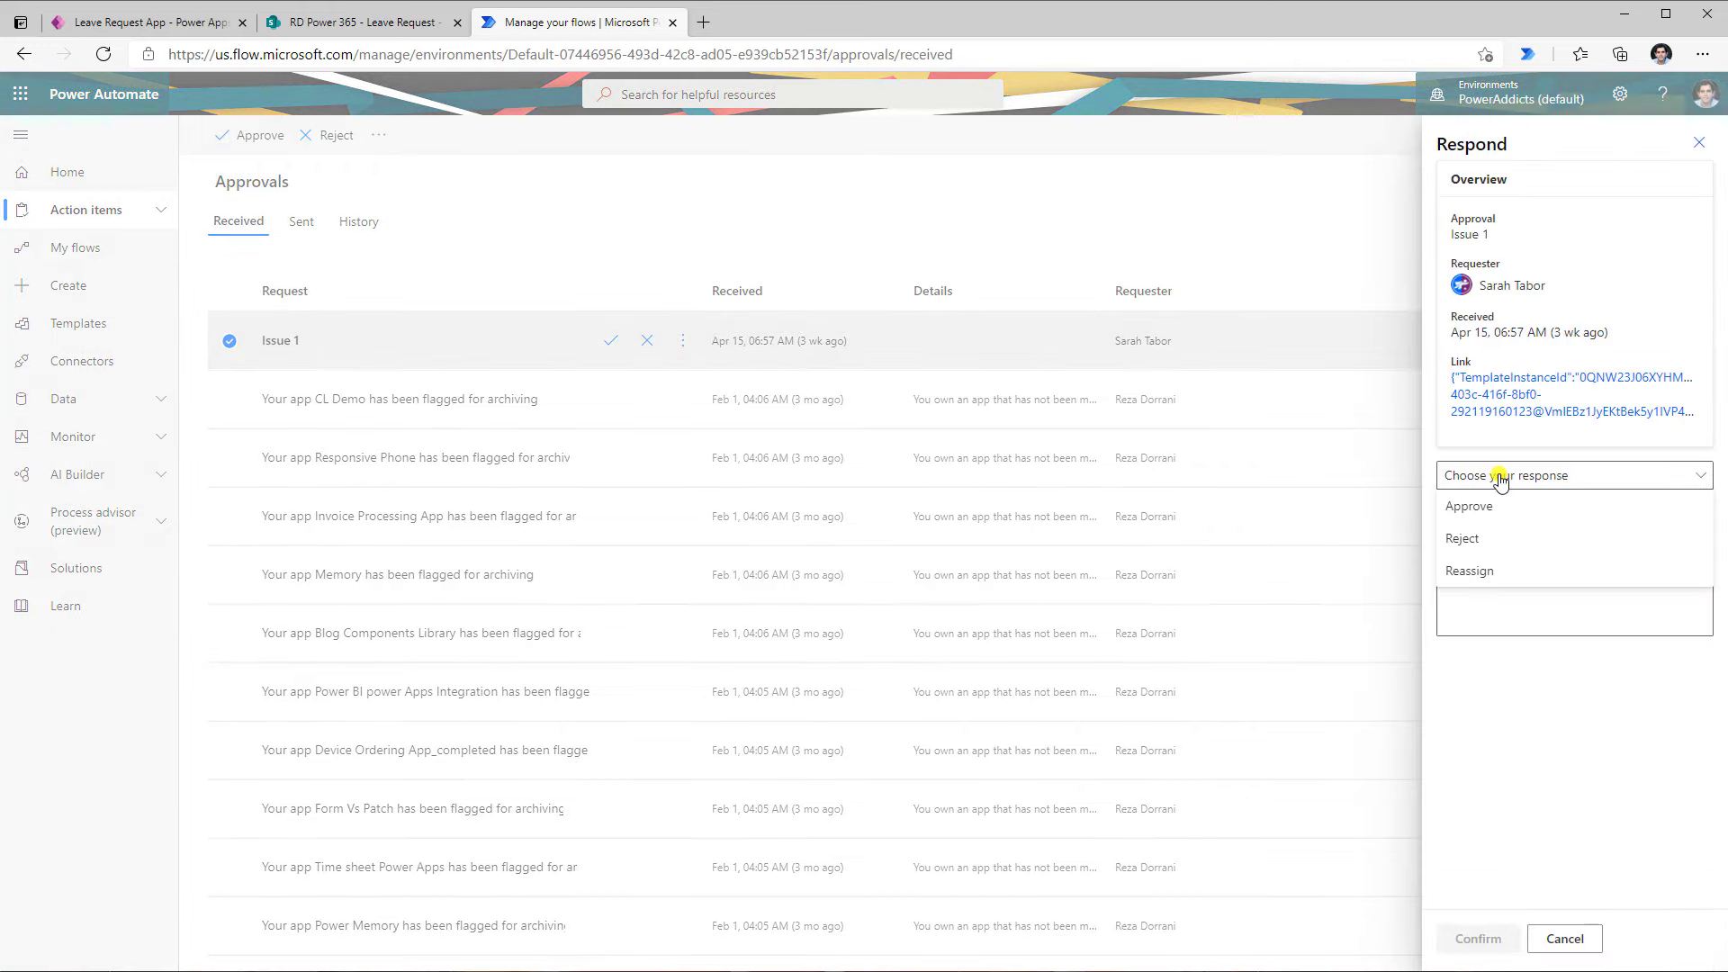
click(1565, 939)
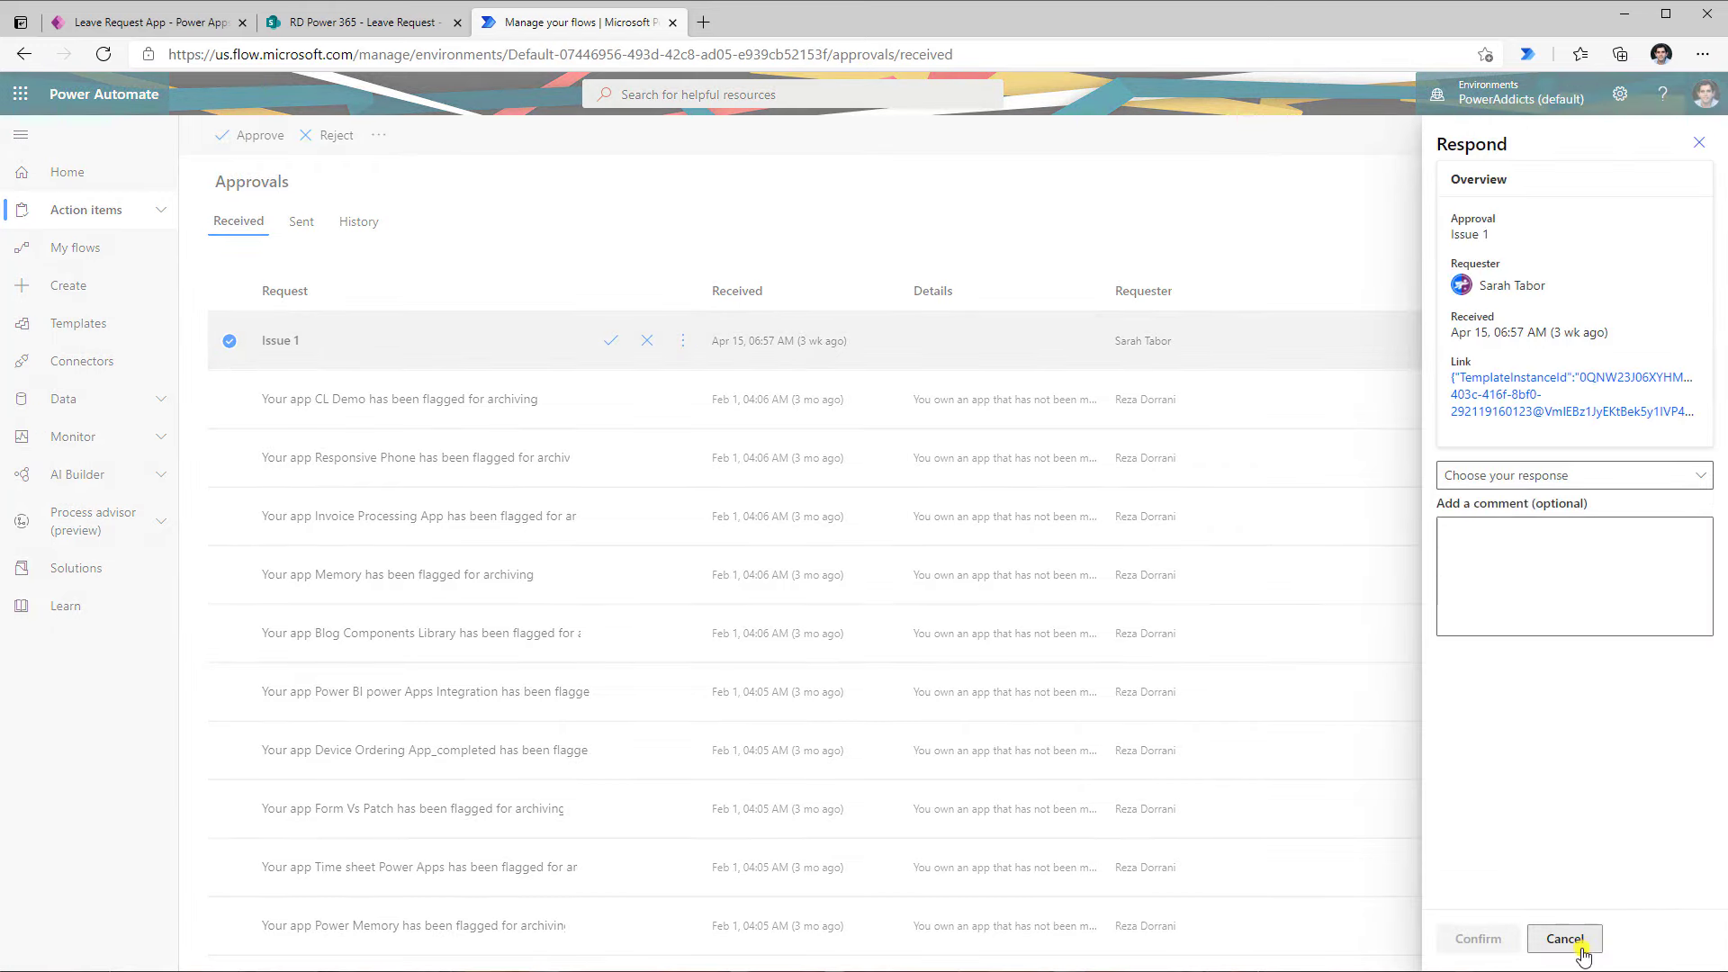
click(1564, 939)
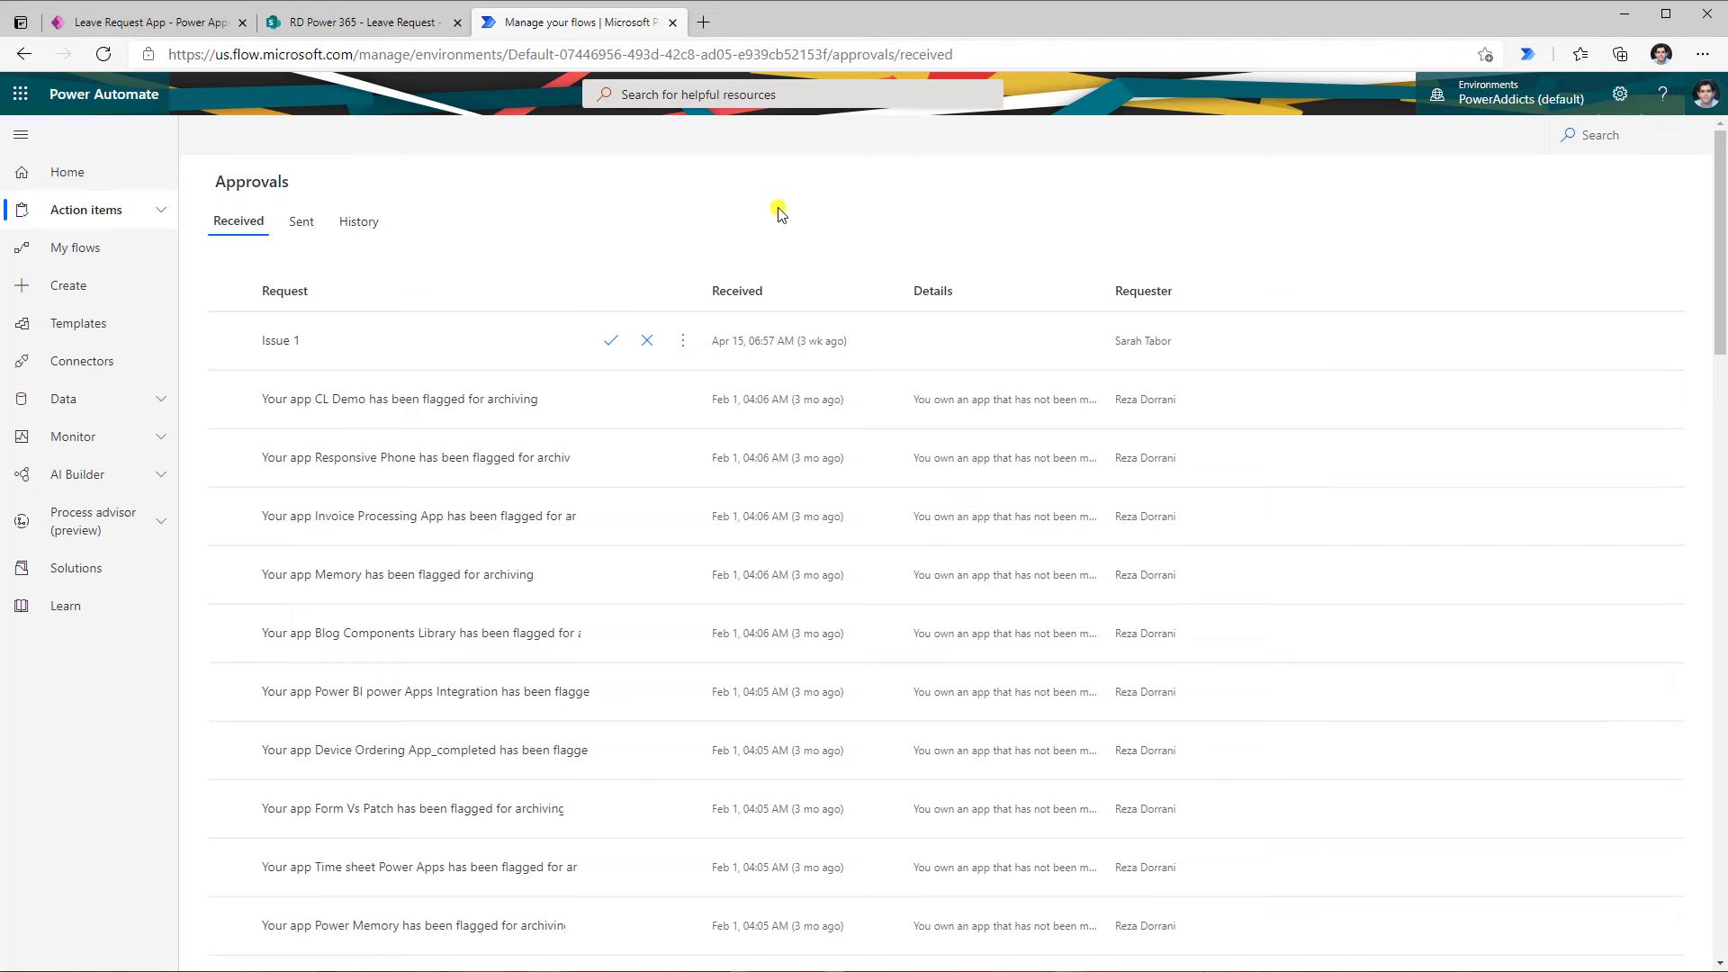
Look through the list of received approvals and activate its search field
scroll(494, 446, down, 6)
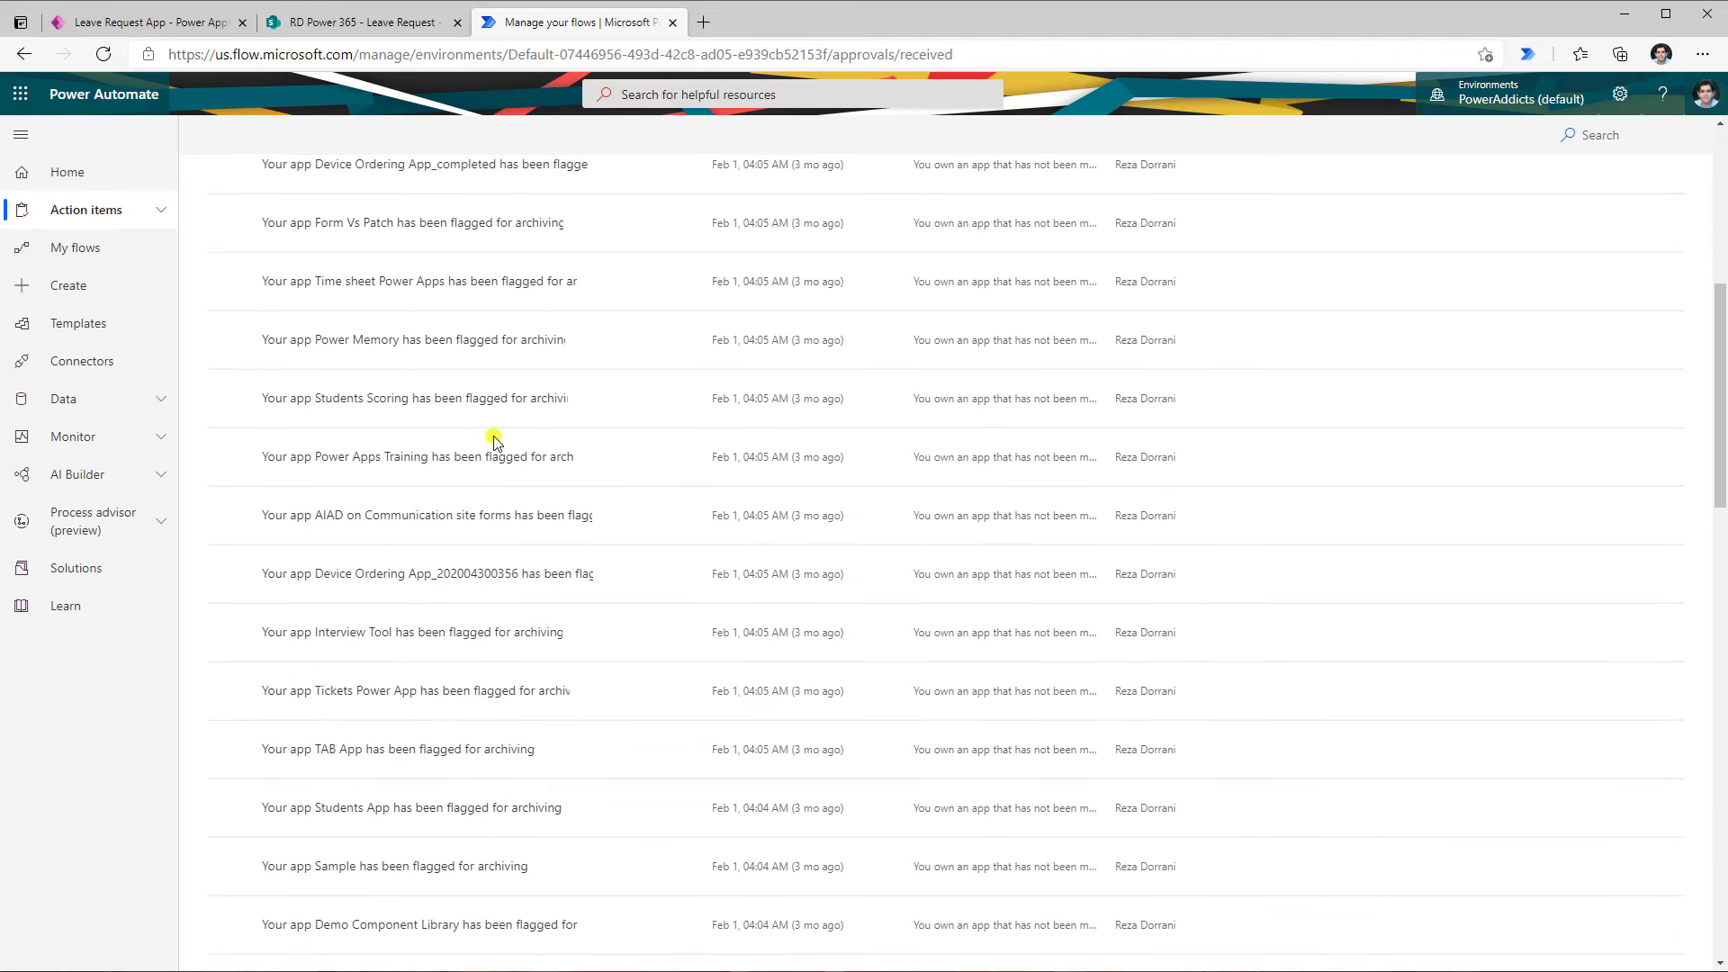
scroll(493, 441, up, 6)
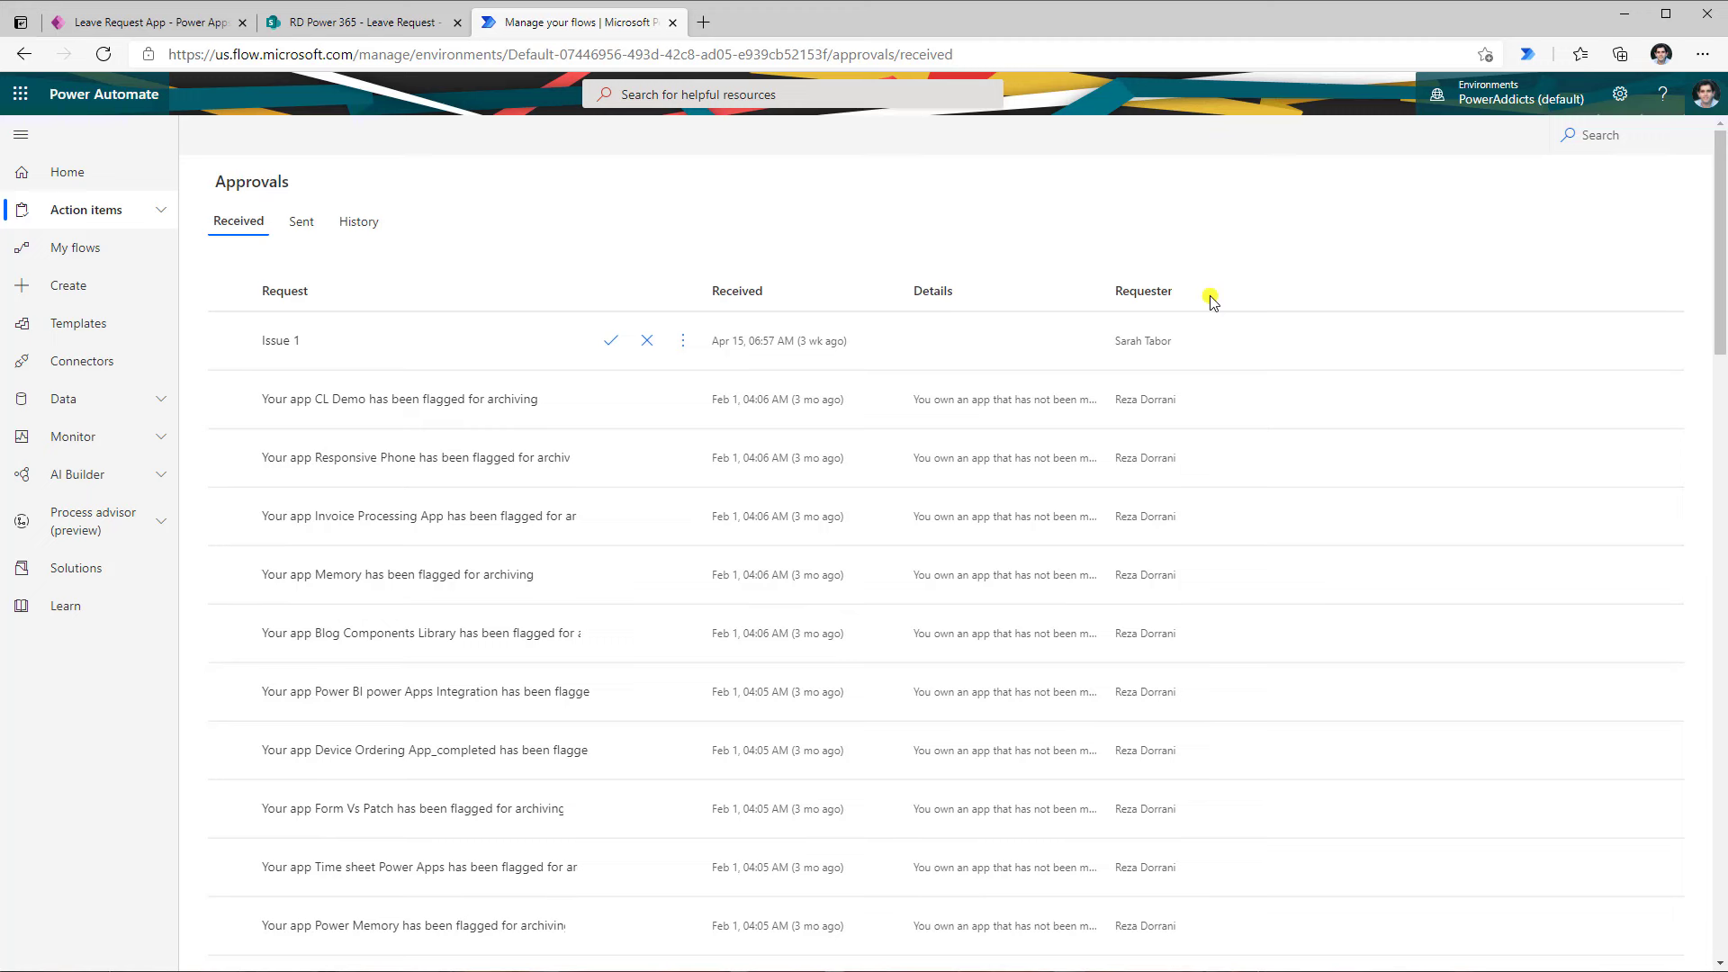
click(1604, 140)
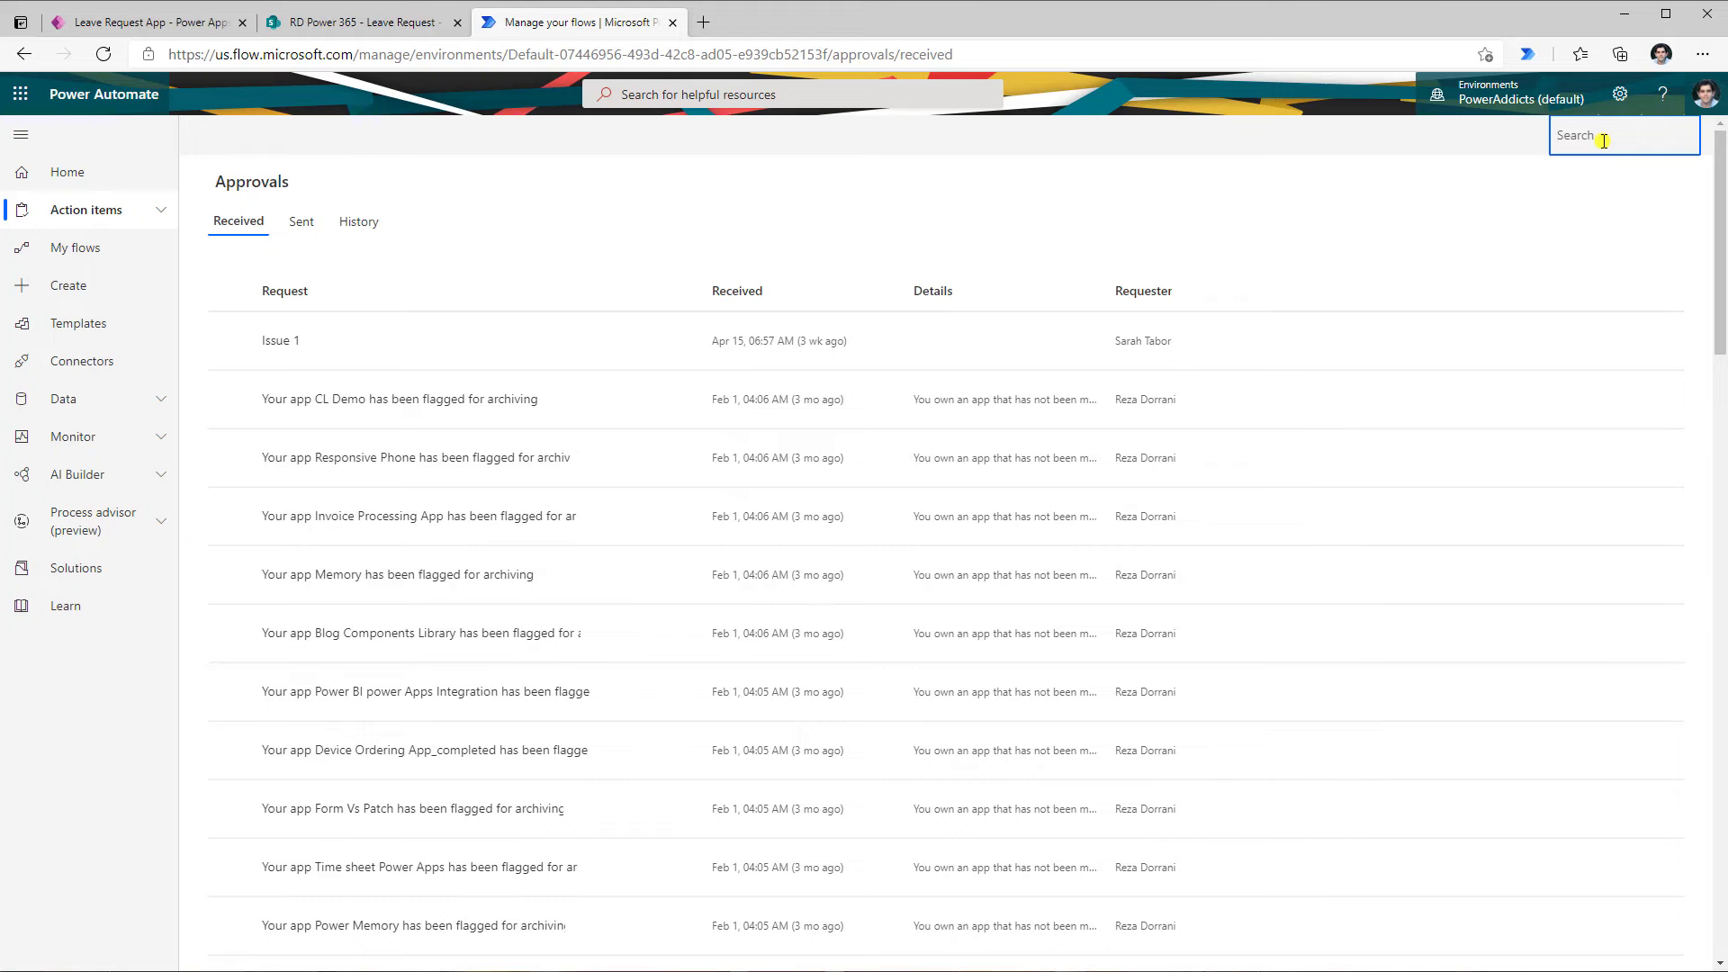
Switch to the Leave Request App, view the approval dashboard as an approver, and return to the login screen
click(148, 22)
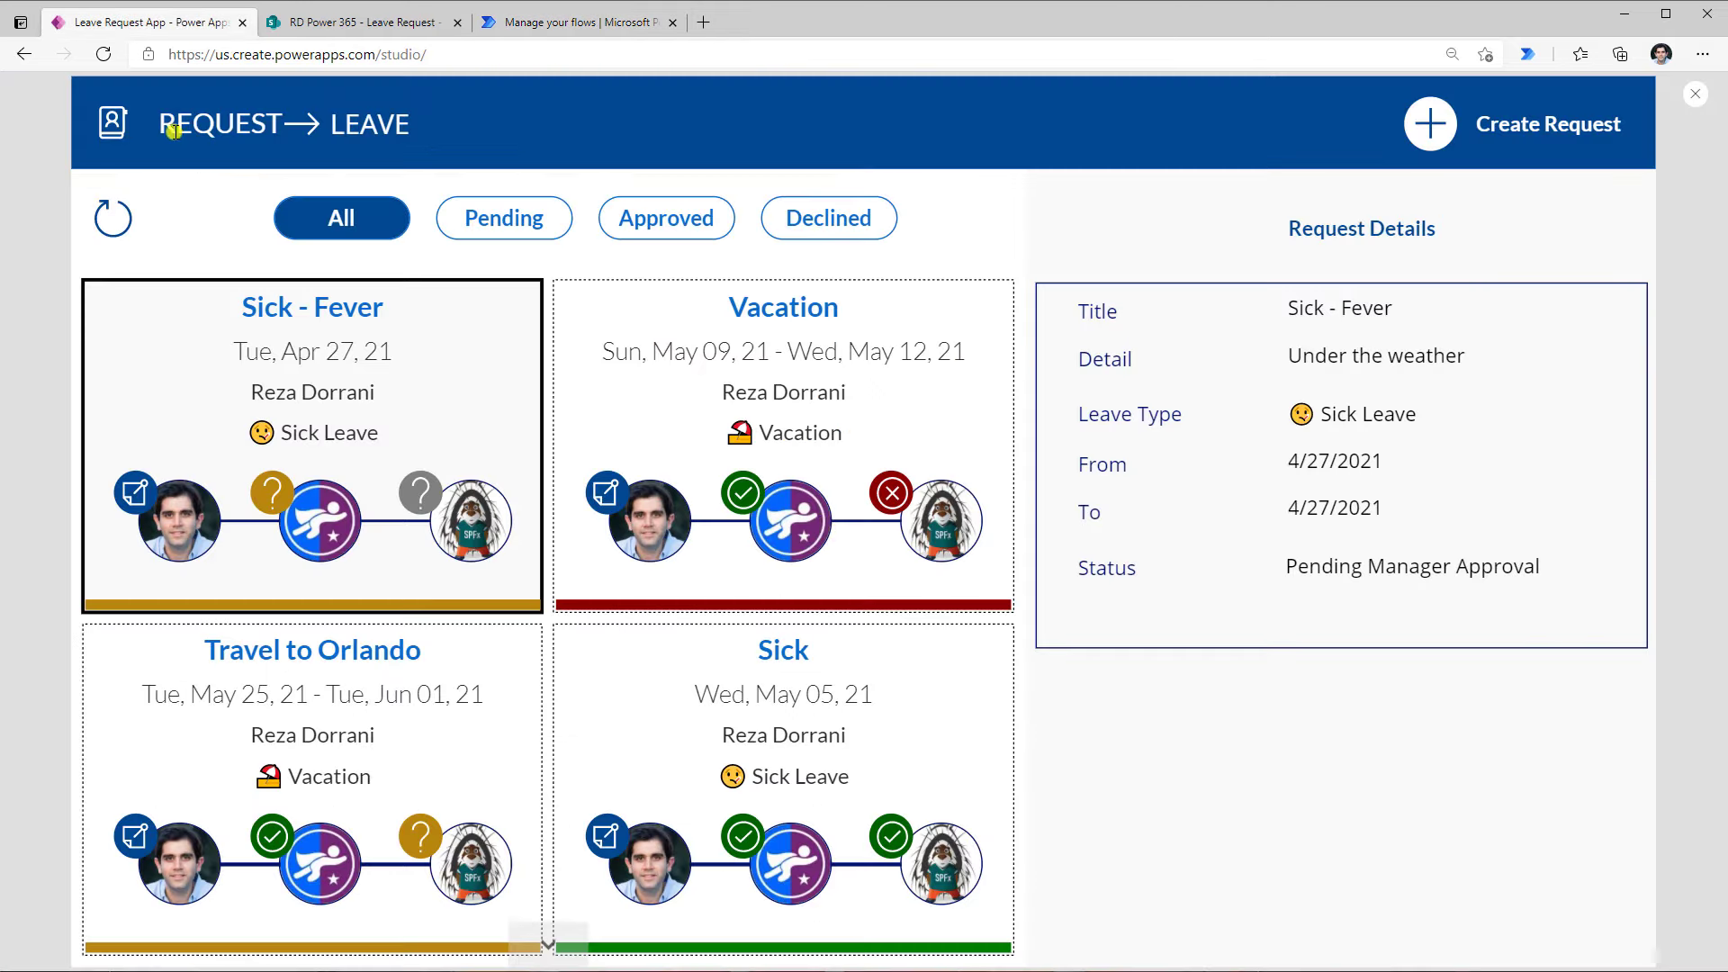
click(119, 124)
click(1351, 706)
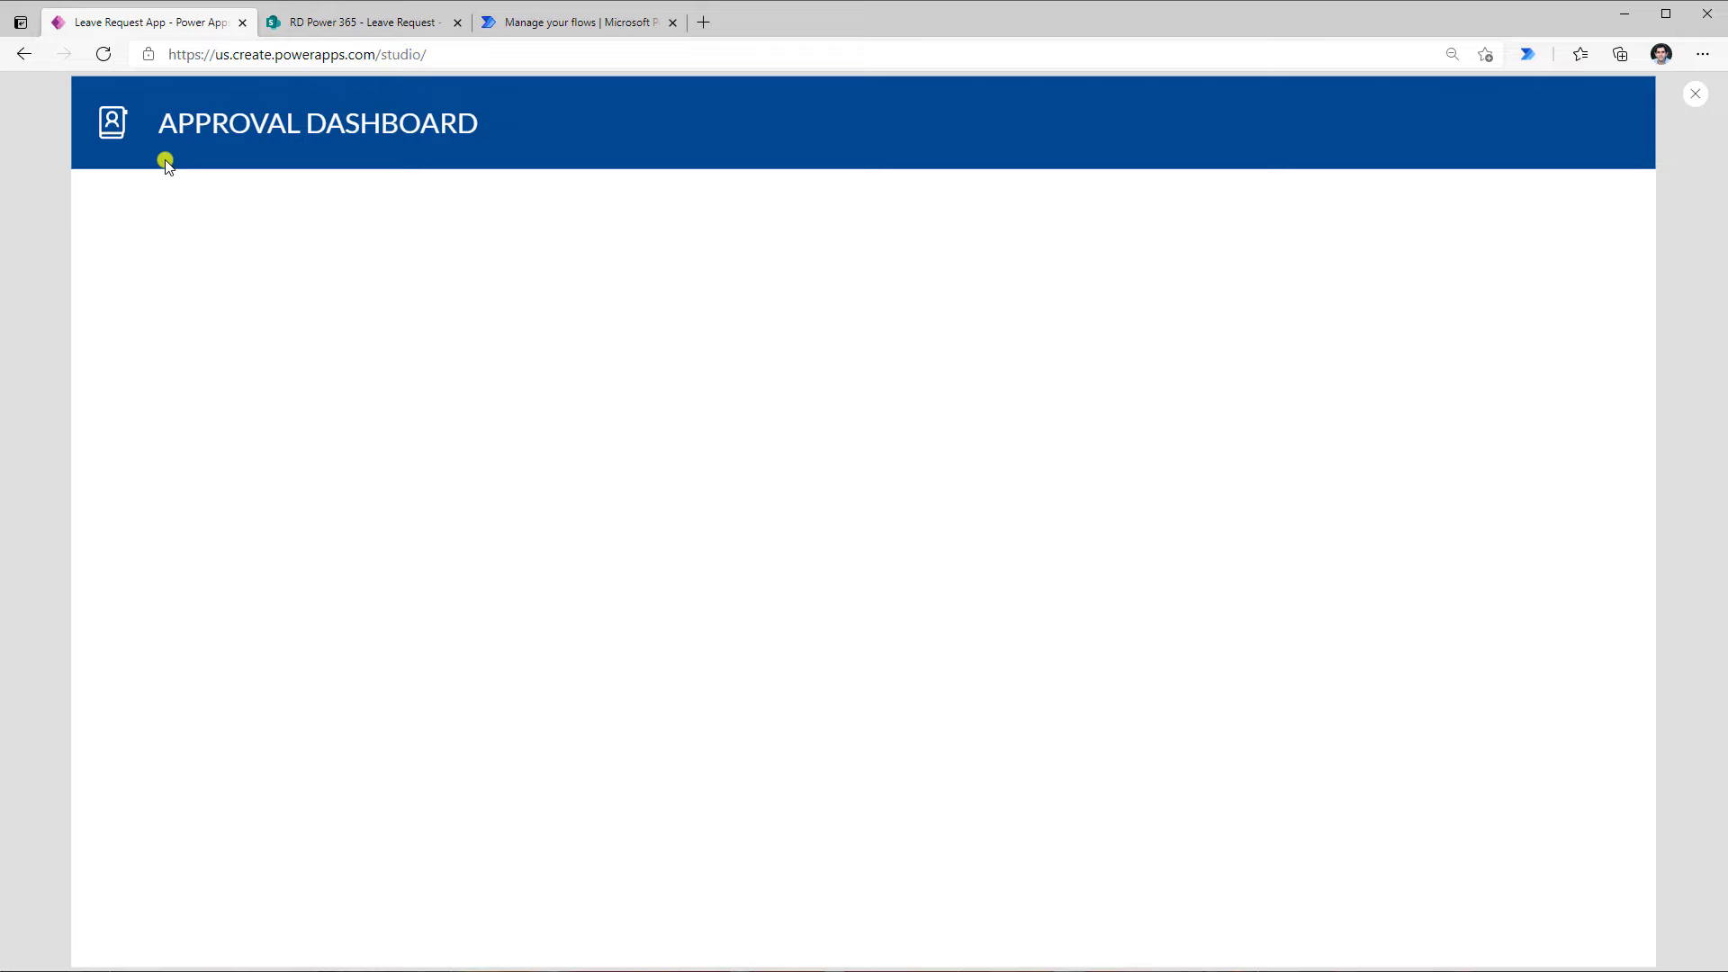
click(120, 132)
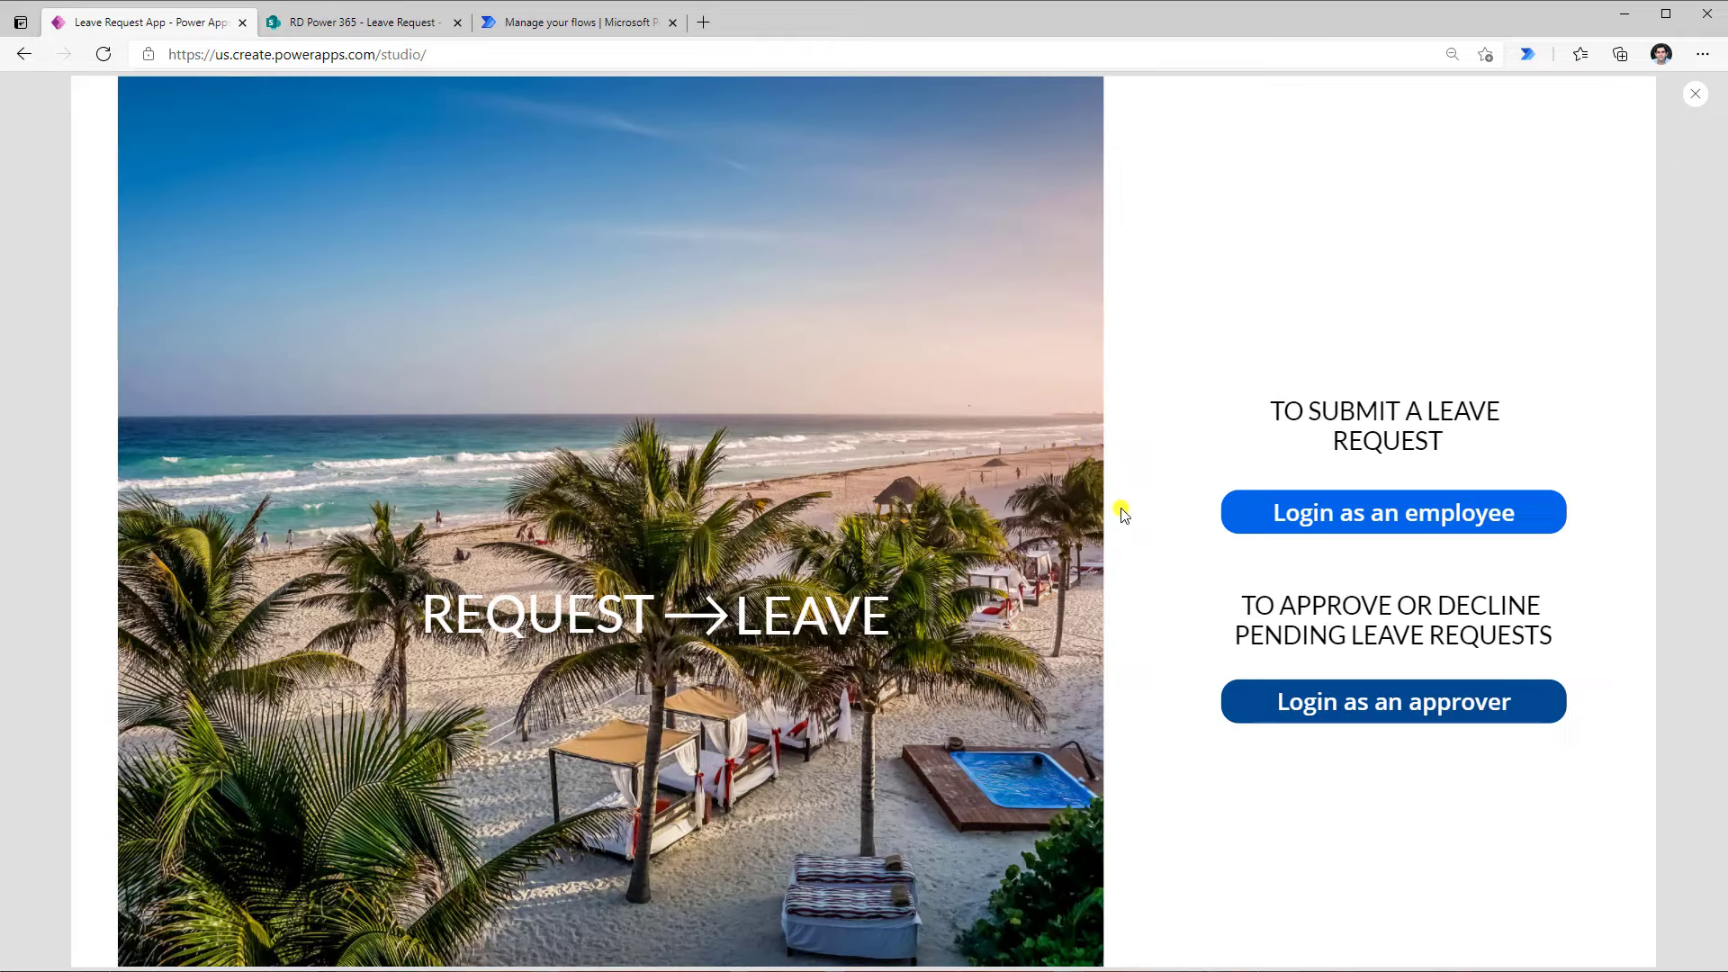
Switch to the SharePoint Leave Request list and open the Status column's settings for editing
key(ctrl+Tab)
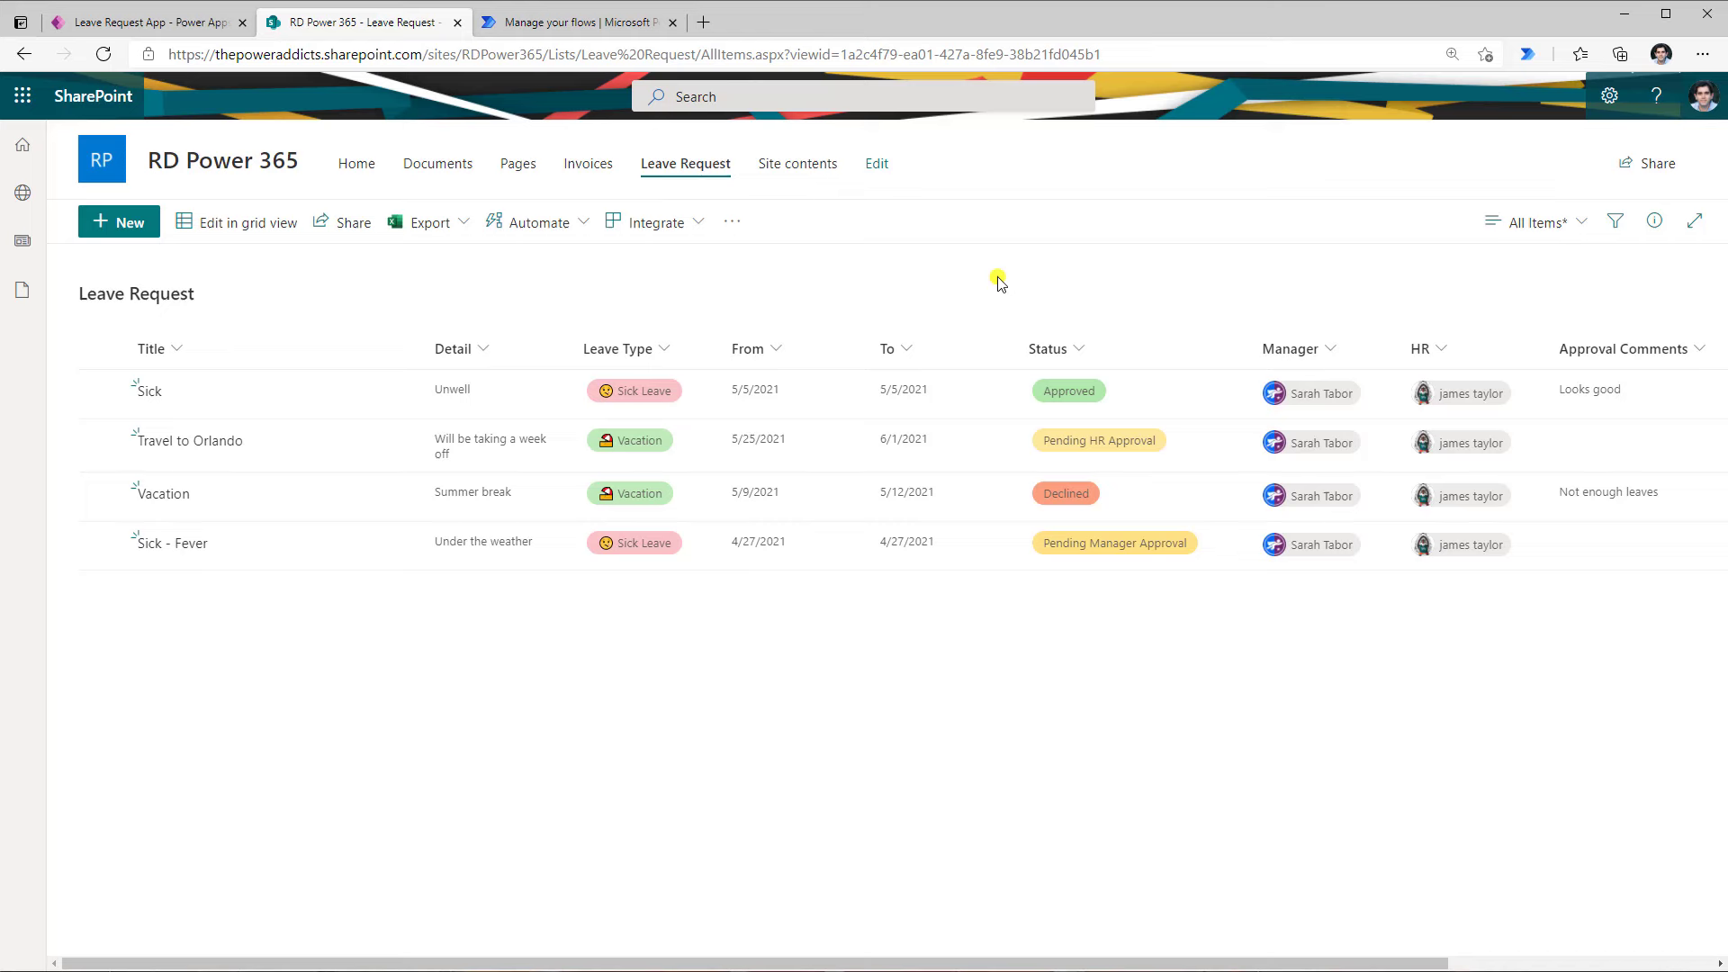
click(1081, 358)
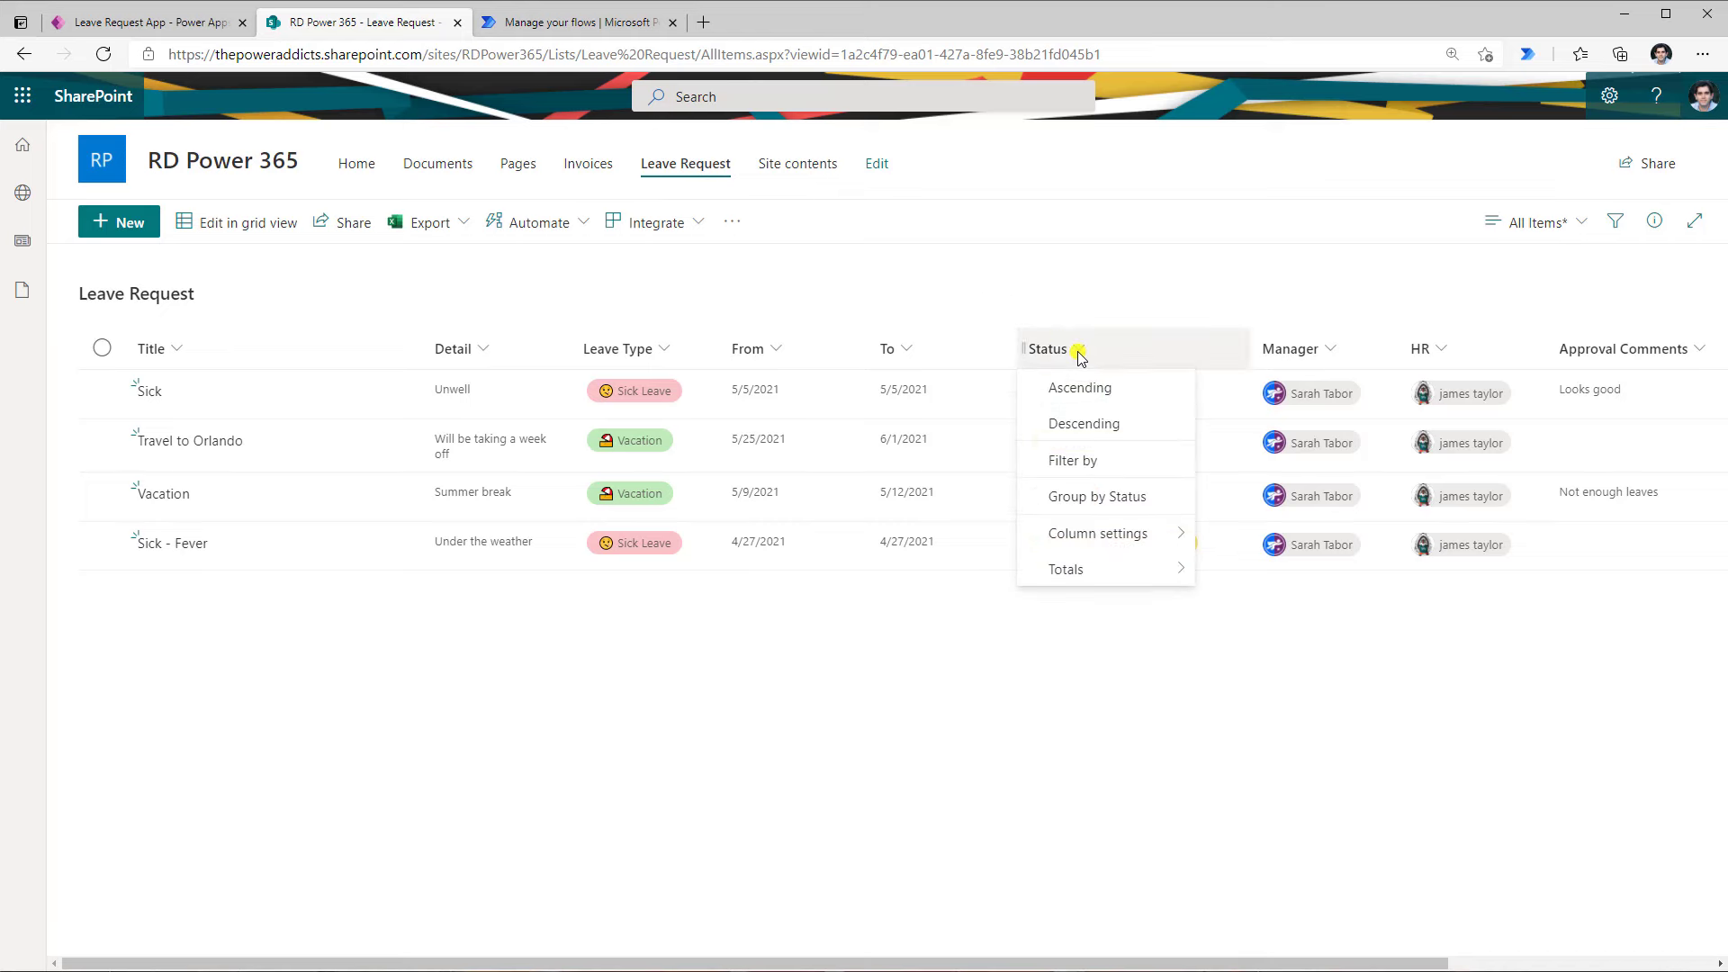
mouse_move(1125, 536)
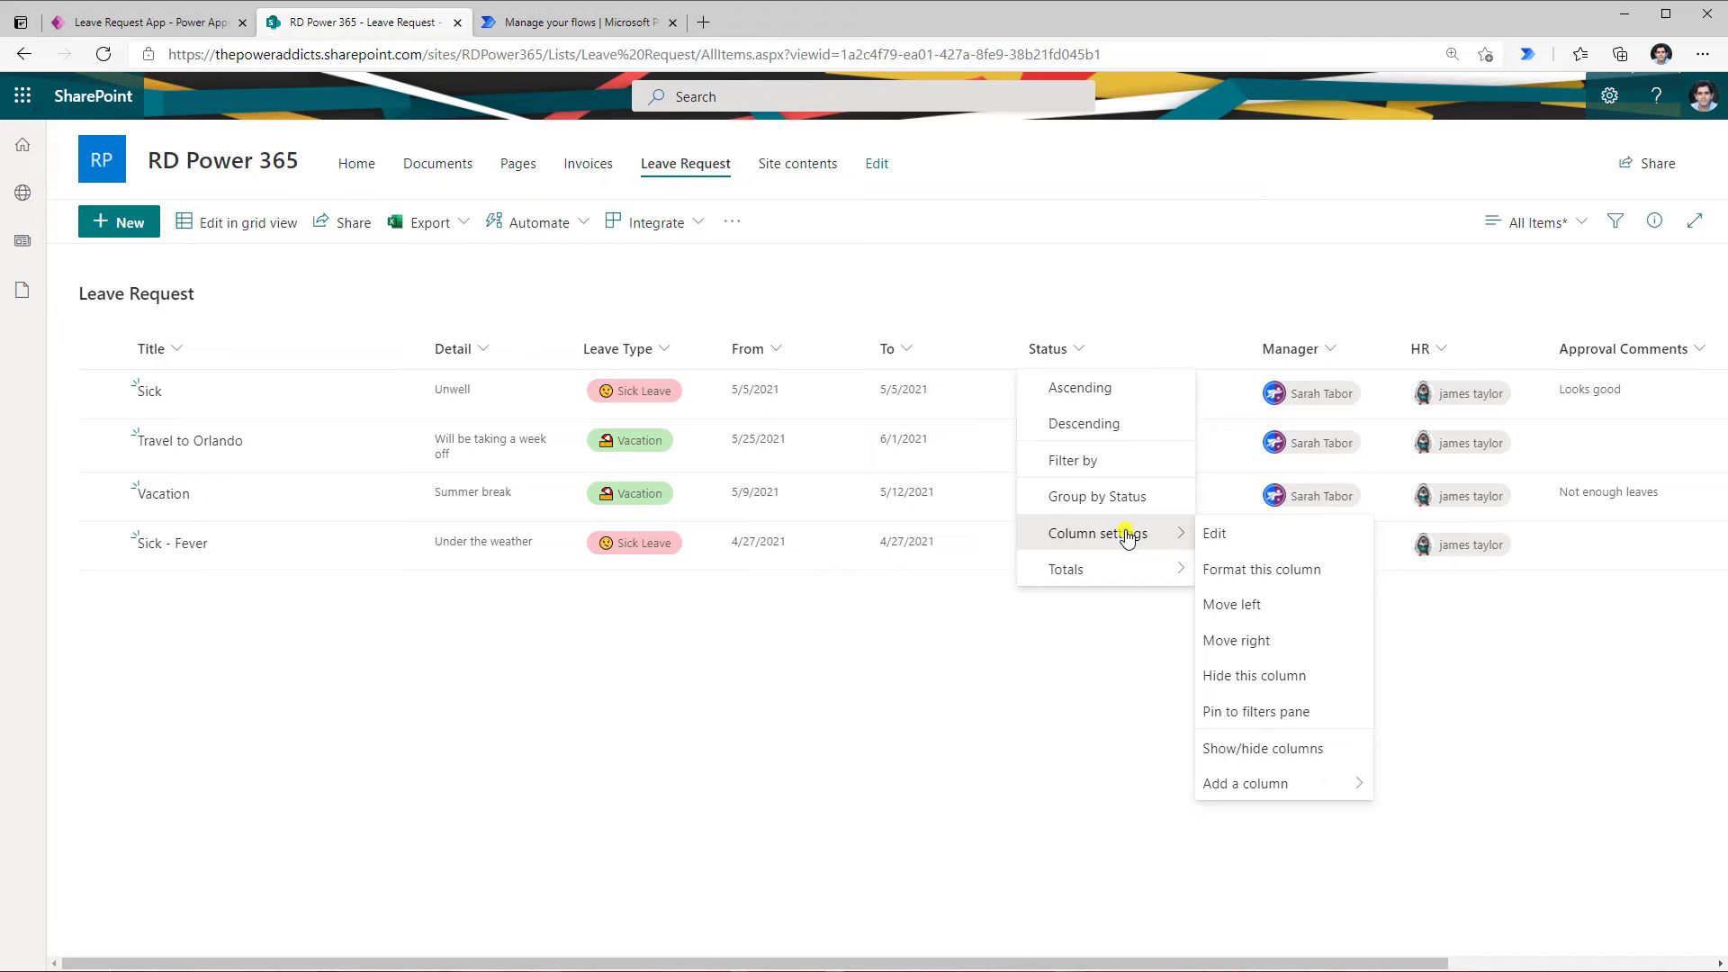
click(1229, 536)
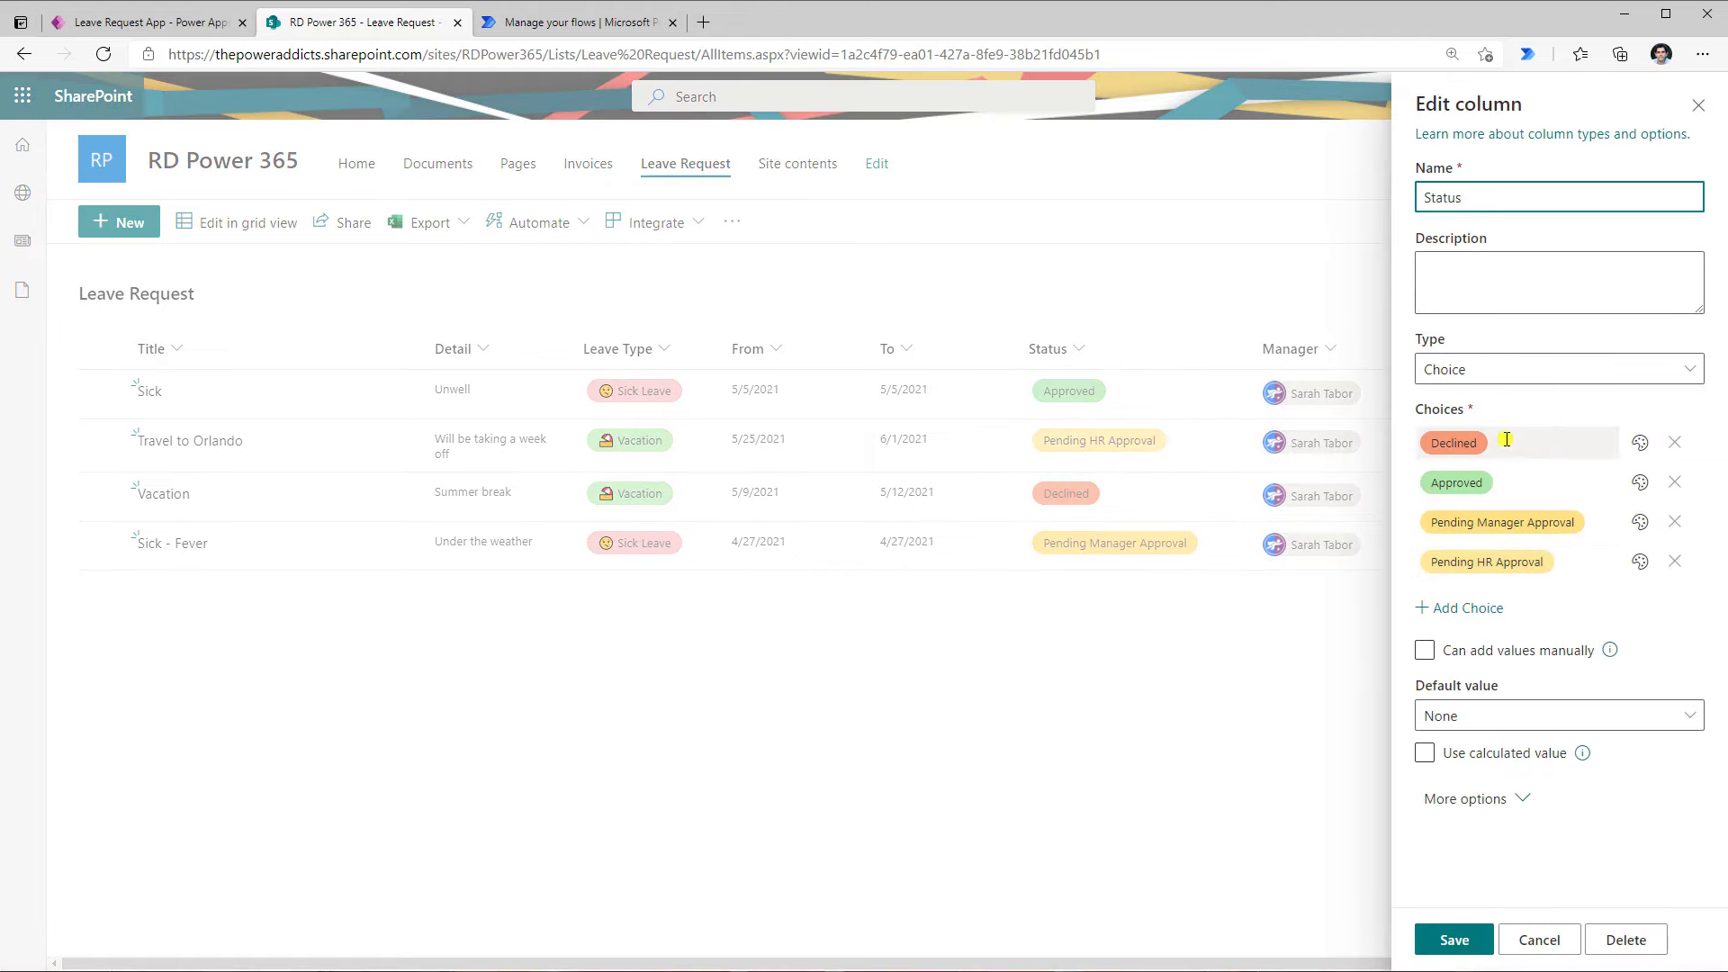
Examine the Status column's Declined, Approved, Pending Manager Approval and Pending HR Approval choices, and close the settings without saving
click(1473, 531)
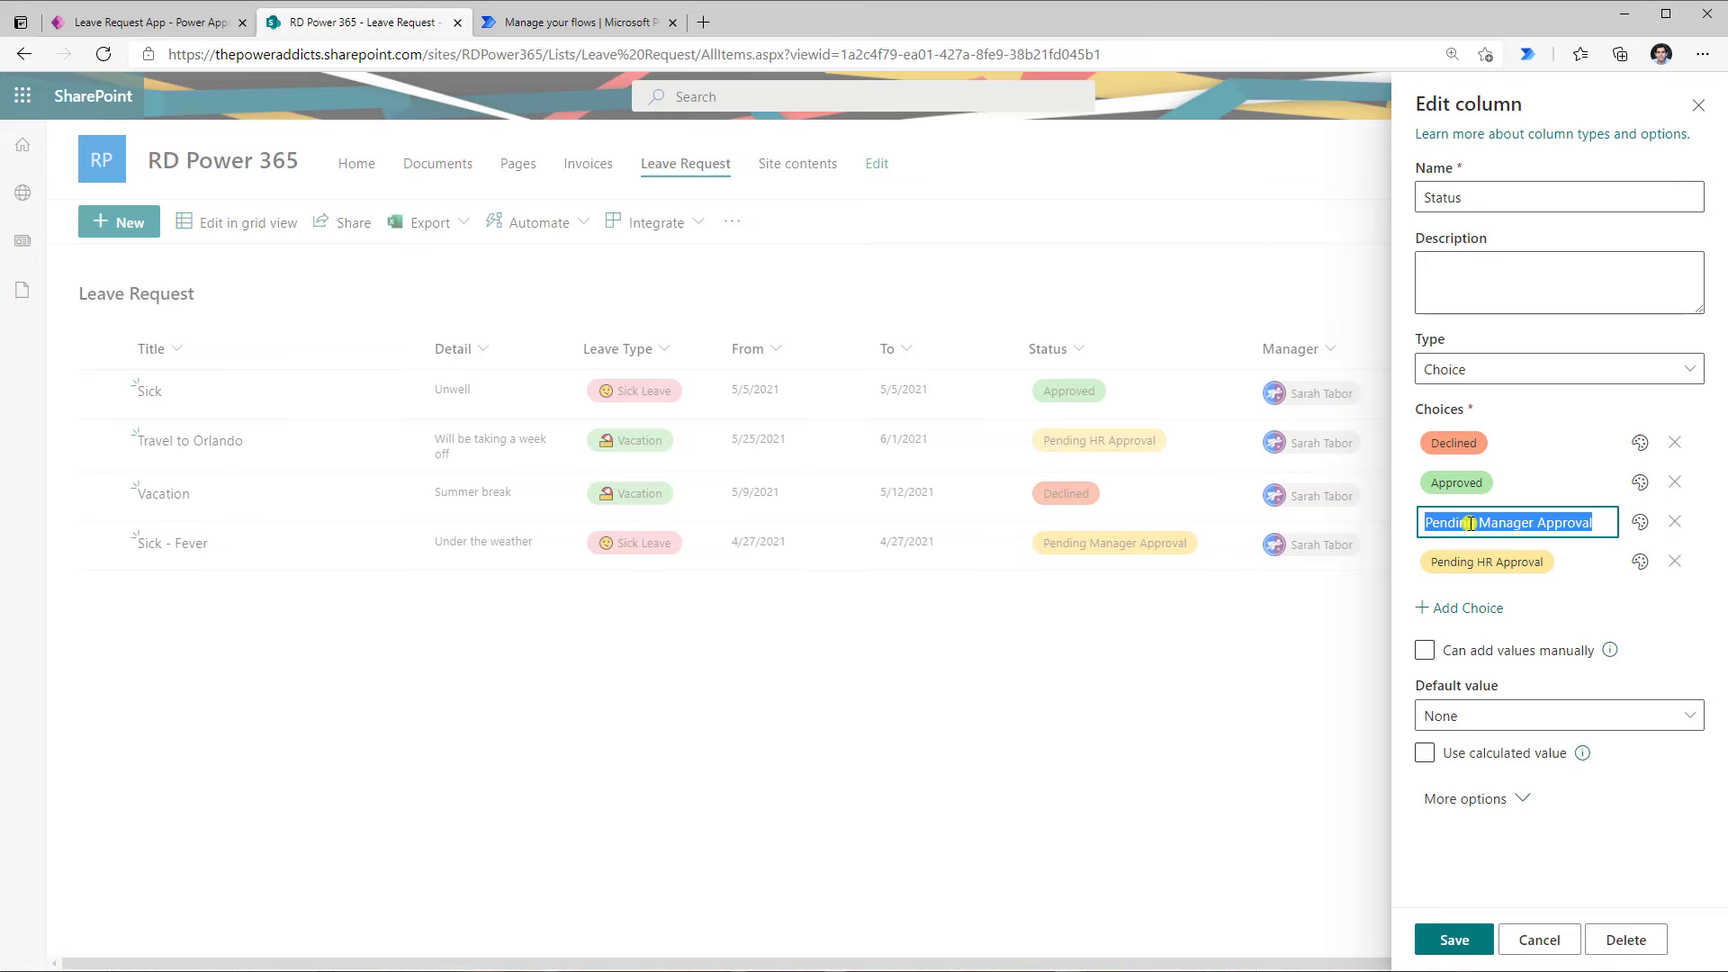
click(1493, 560)
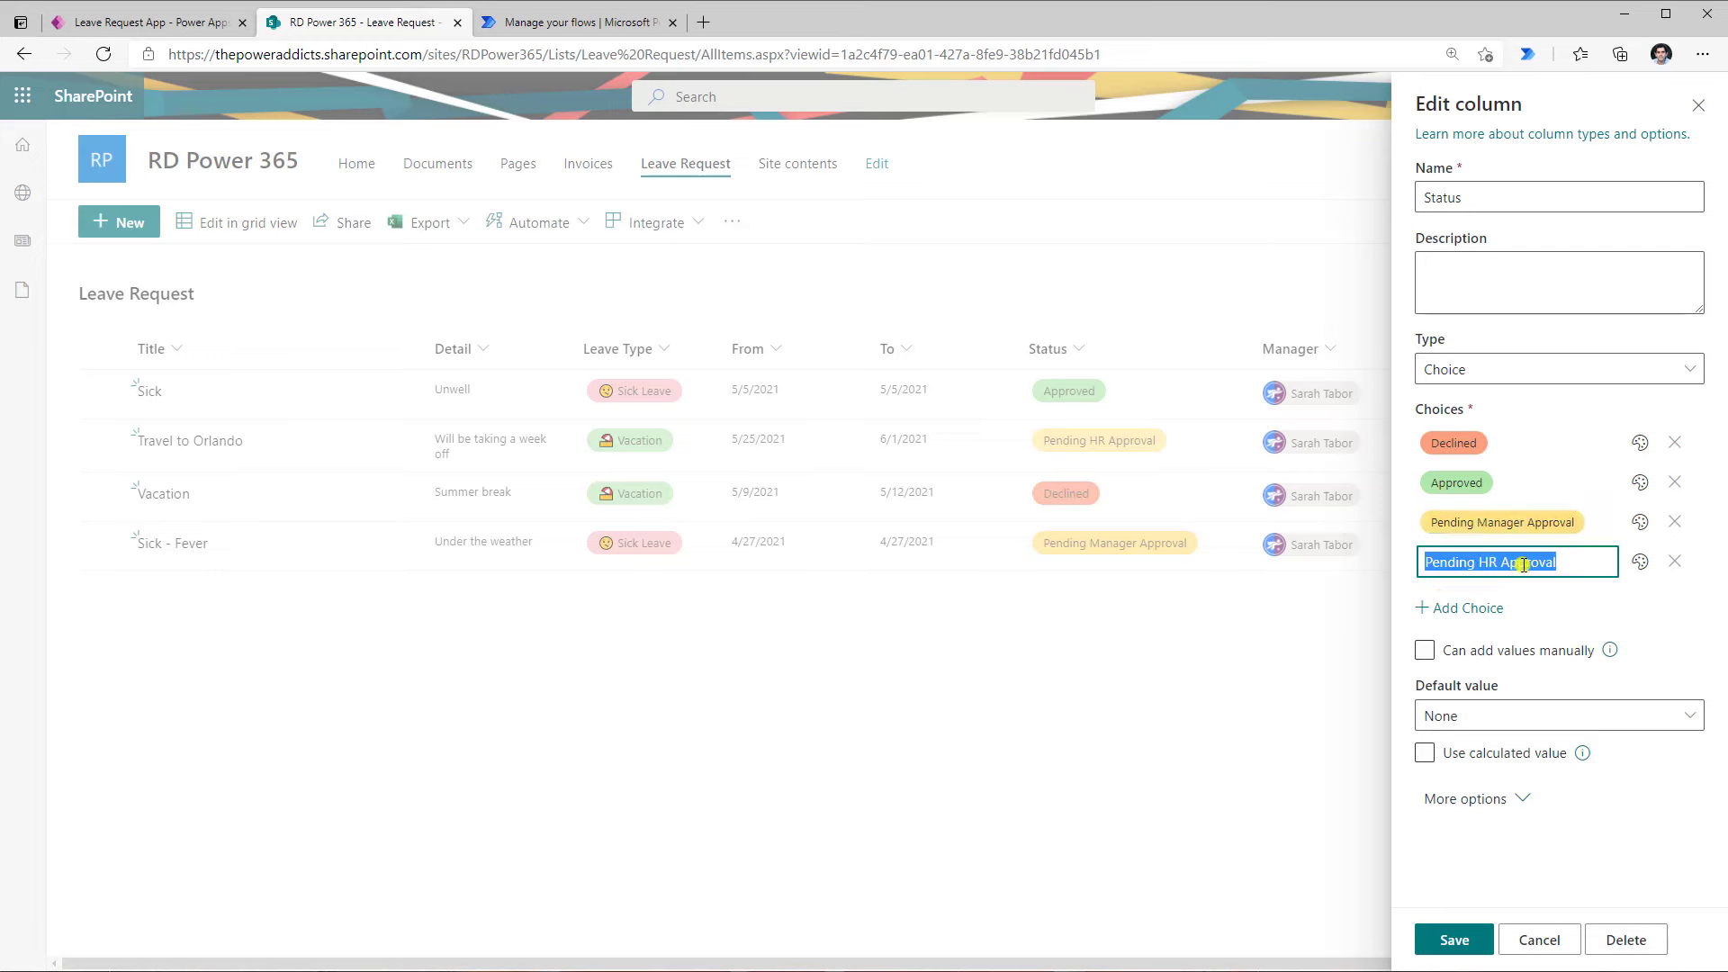
click(1486, 485)
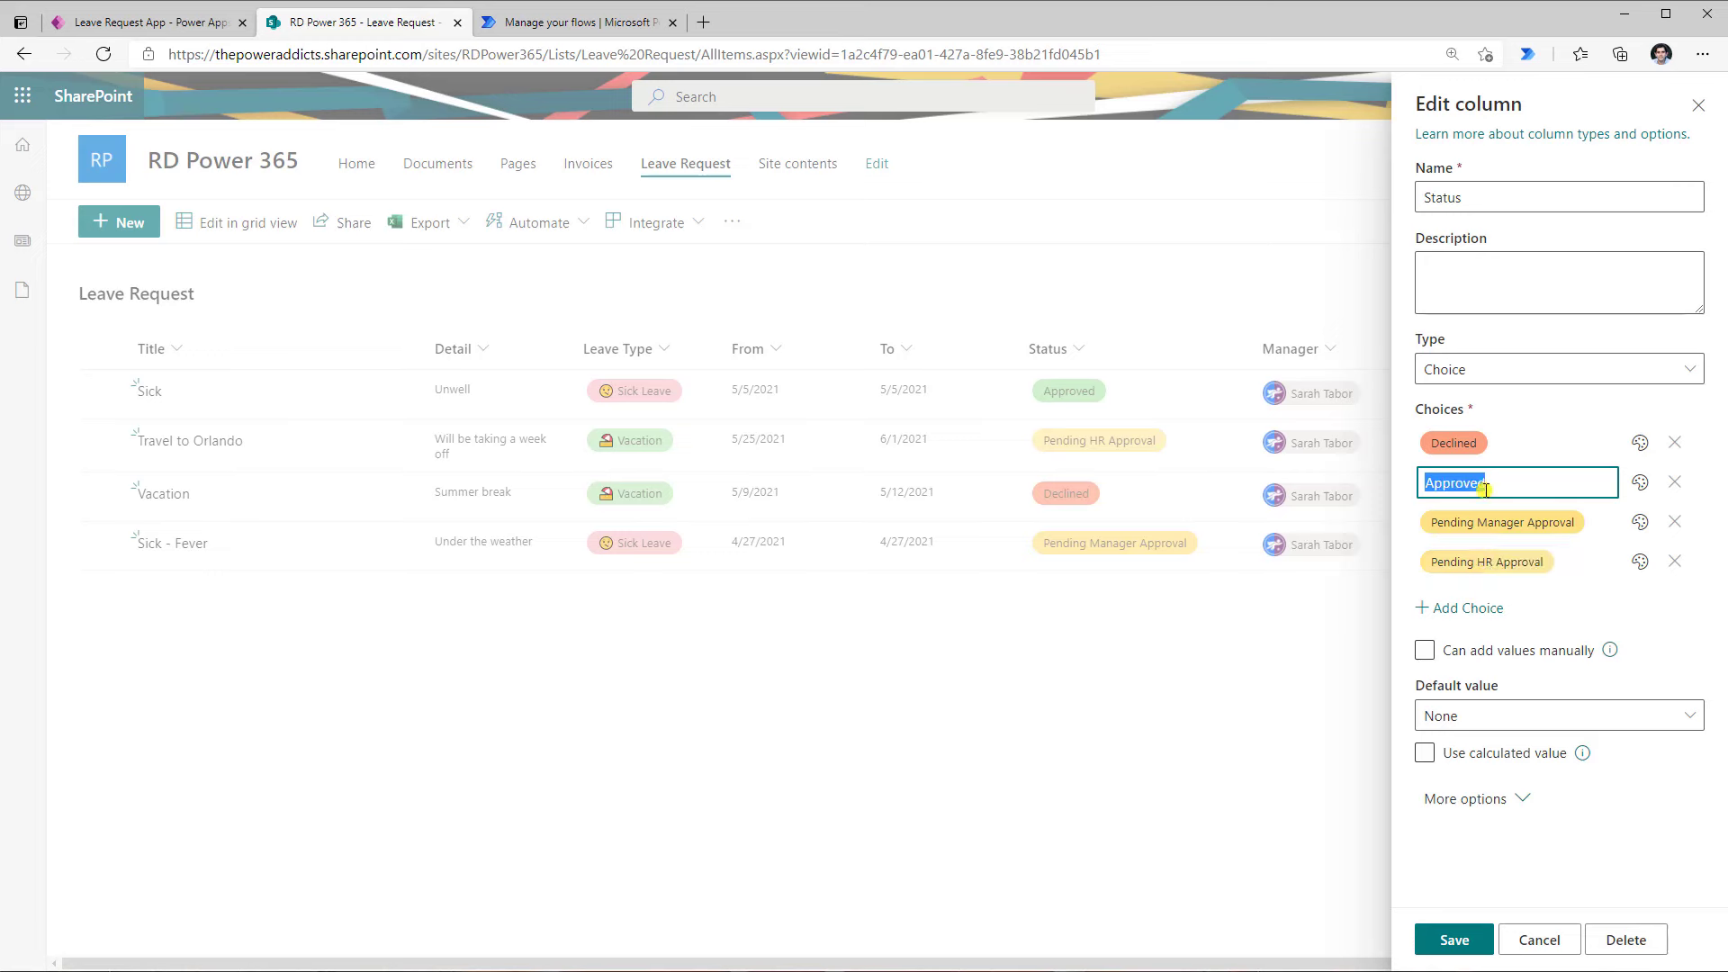
click(1500, 522)
click(1517, 560)
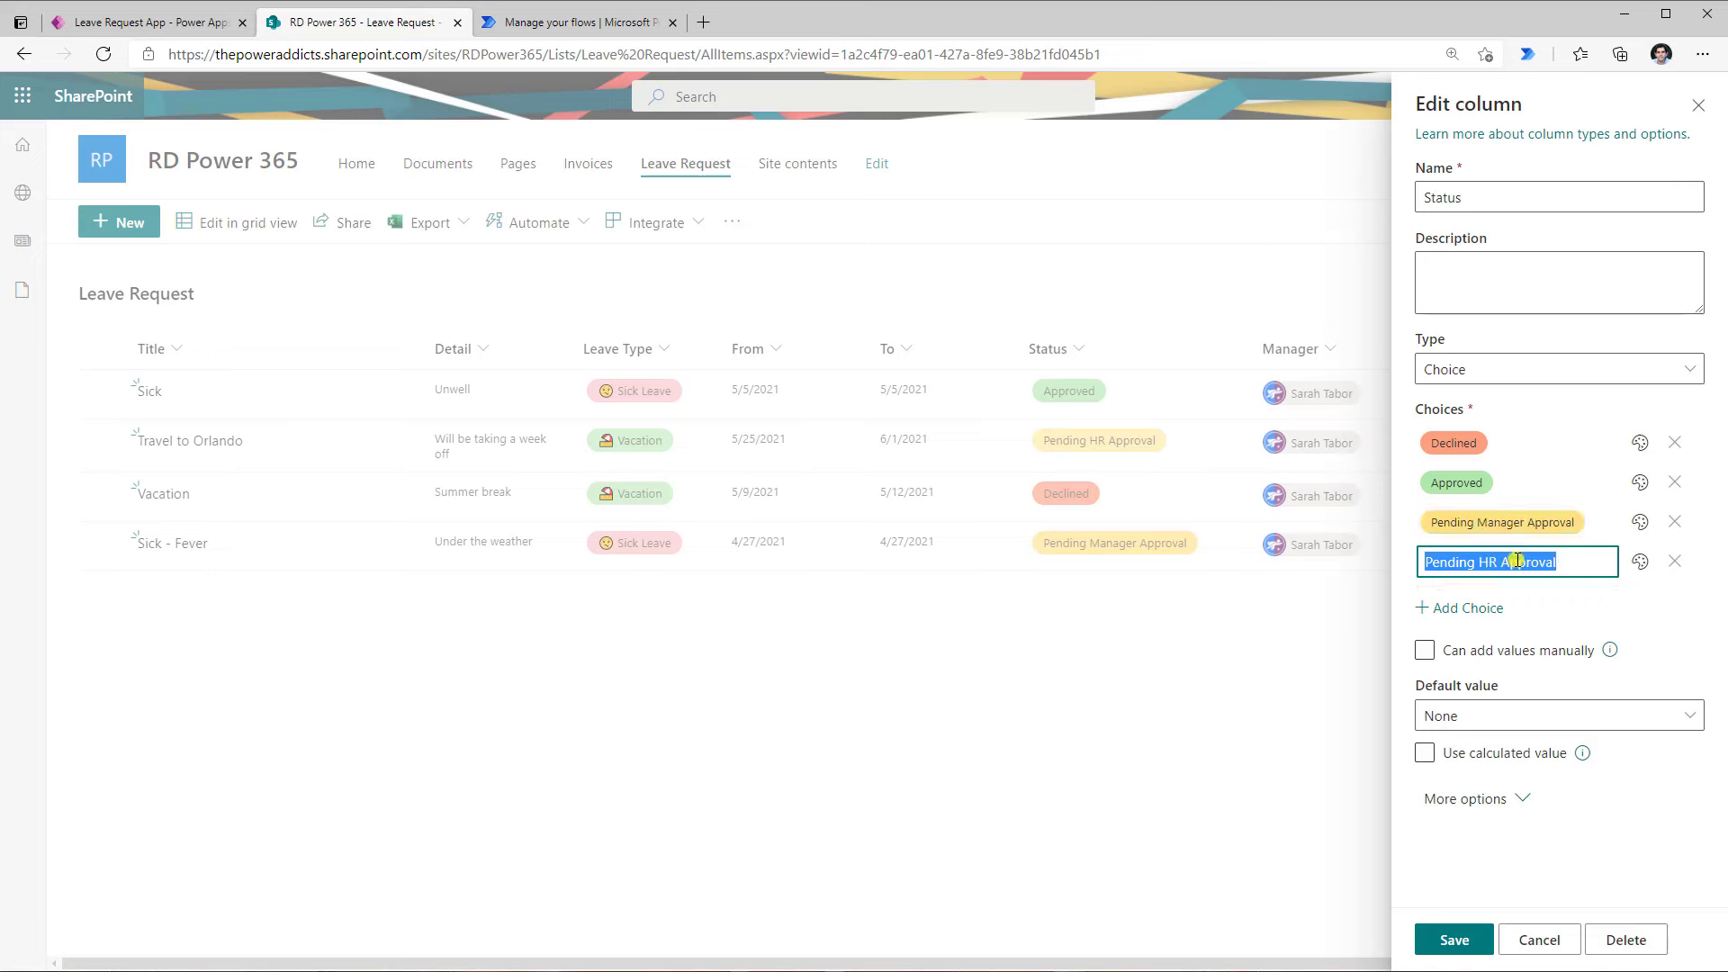
click(1470, 445)
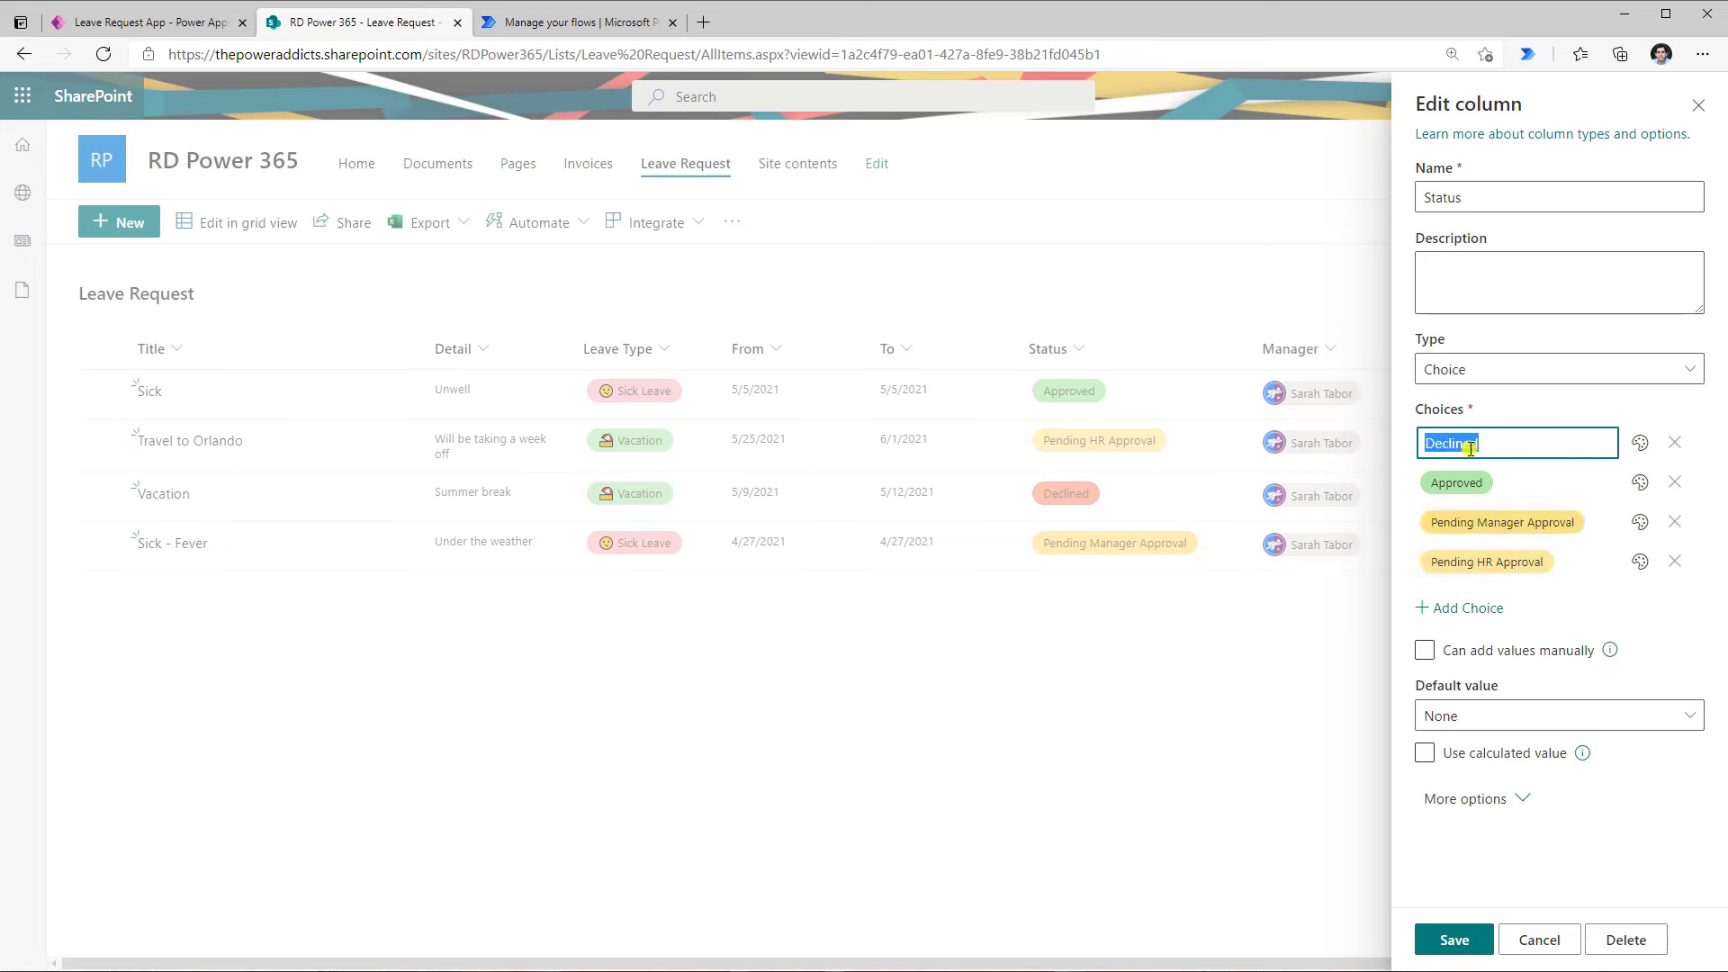
click(1546, 941)
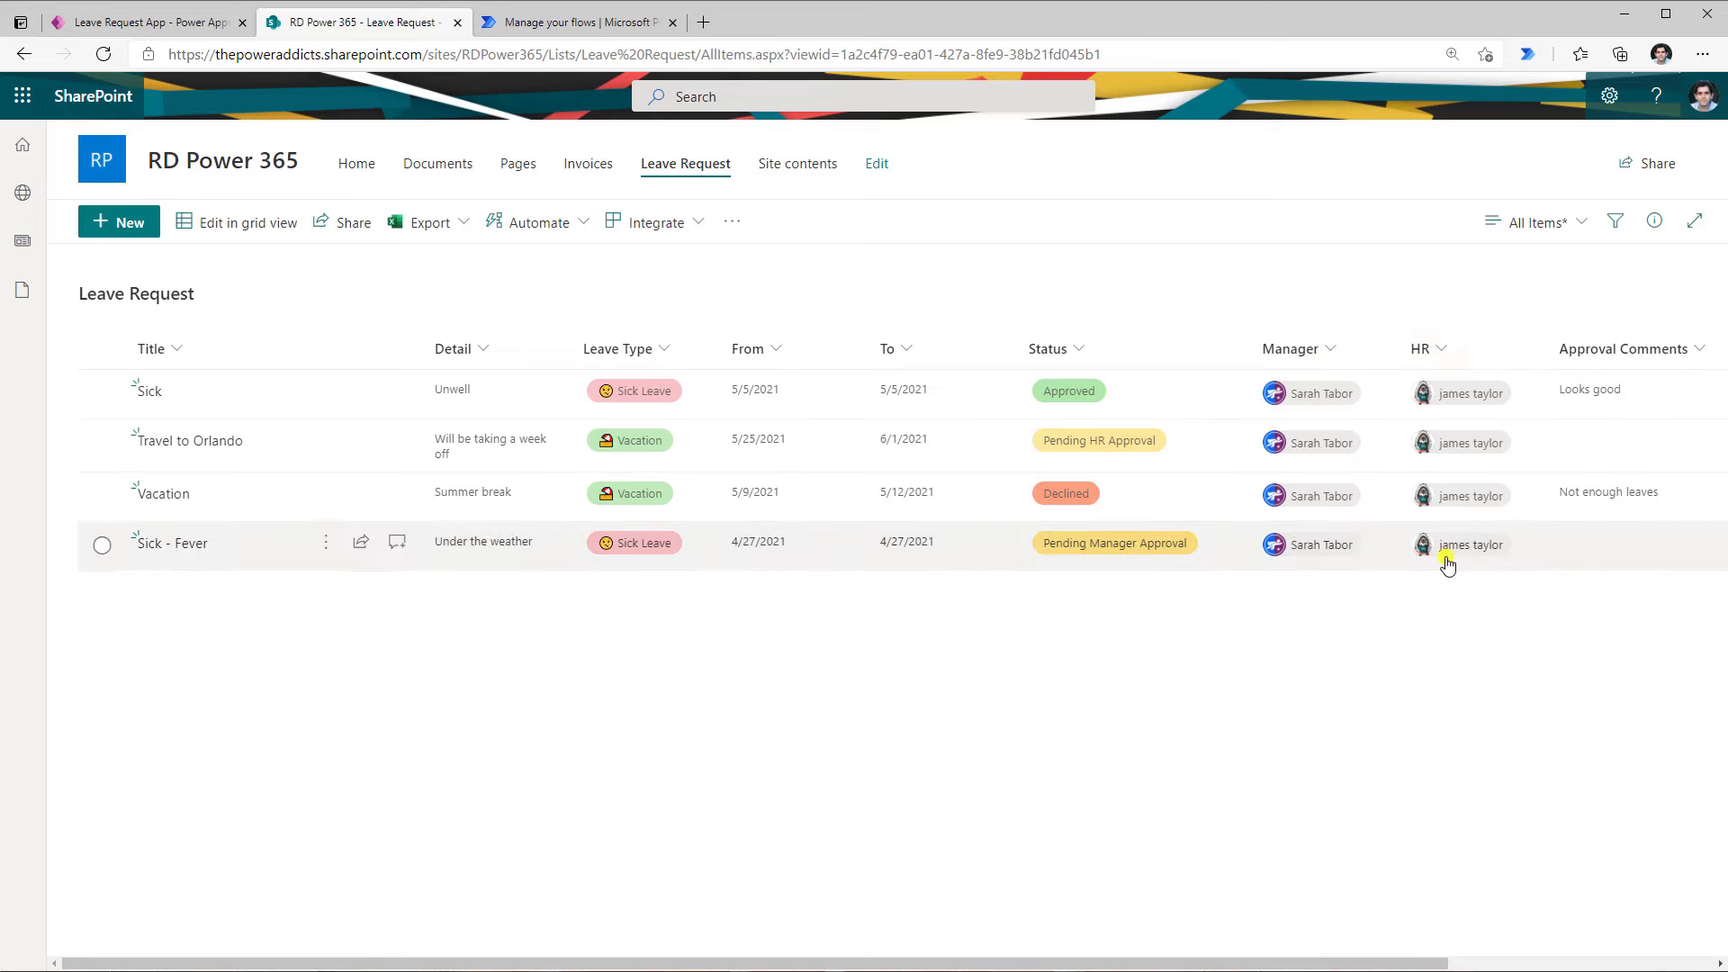
Add a single line of text column named "Approval Link" to the Leave Request list
drag(1289, 963, 1550, 963)
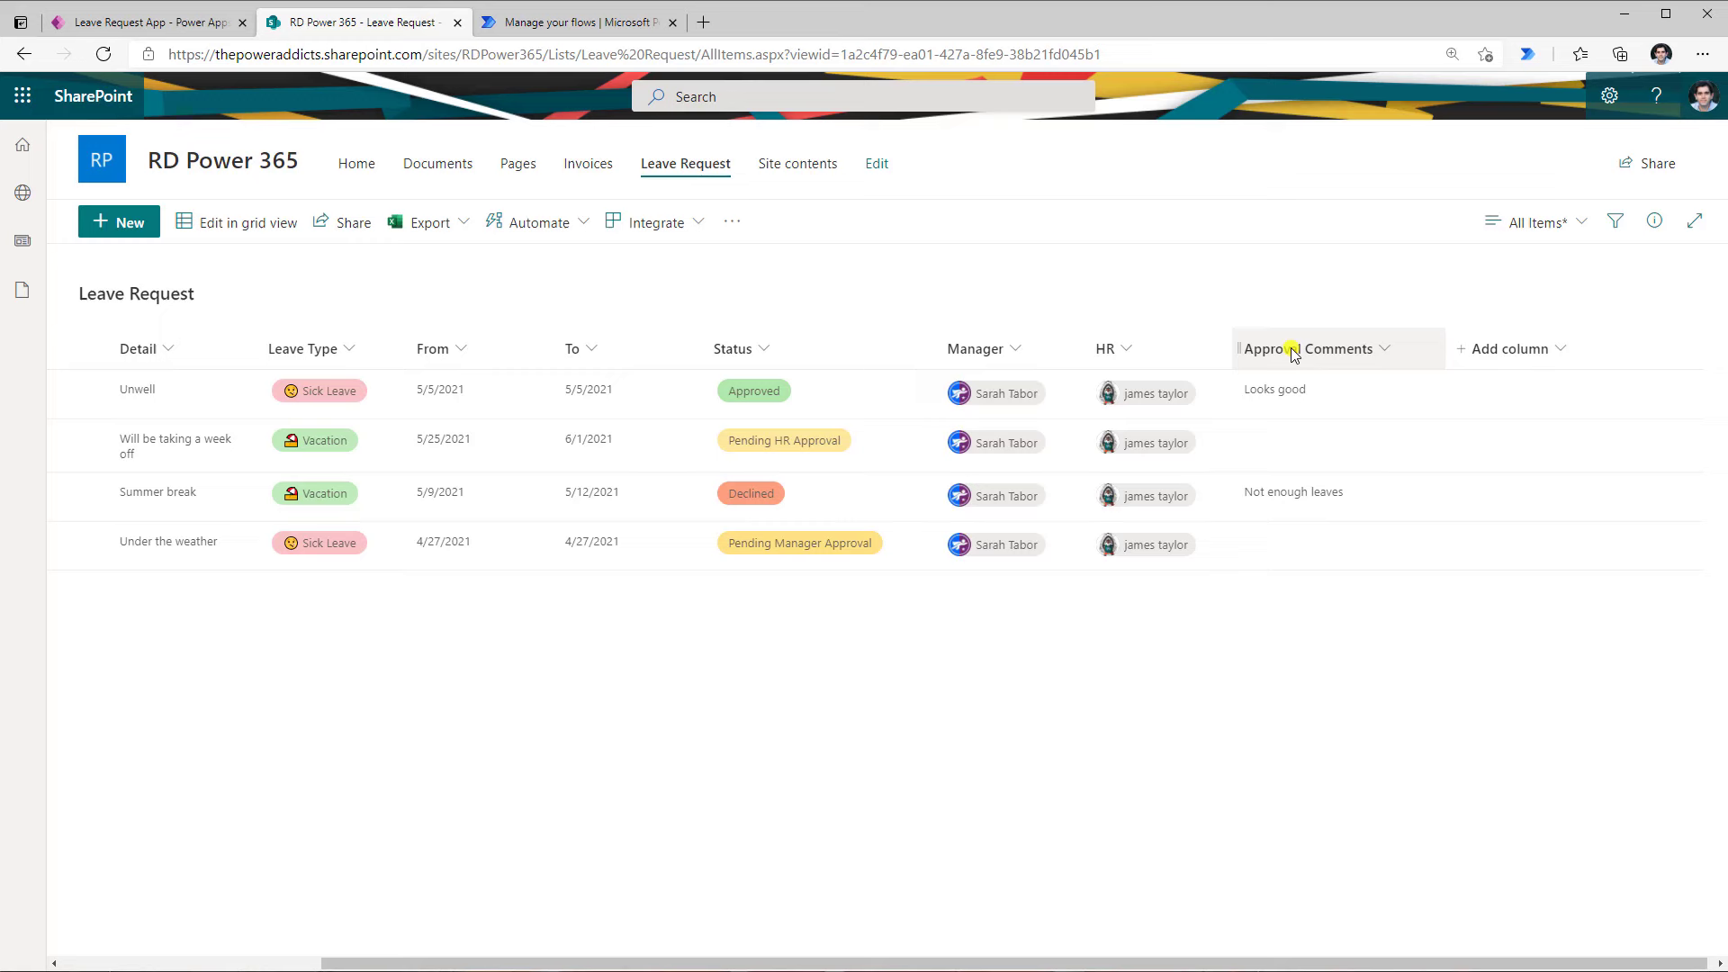
click(1528, 348)
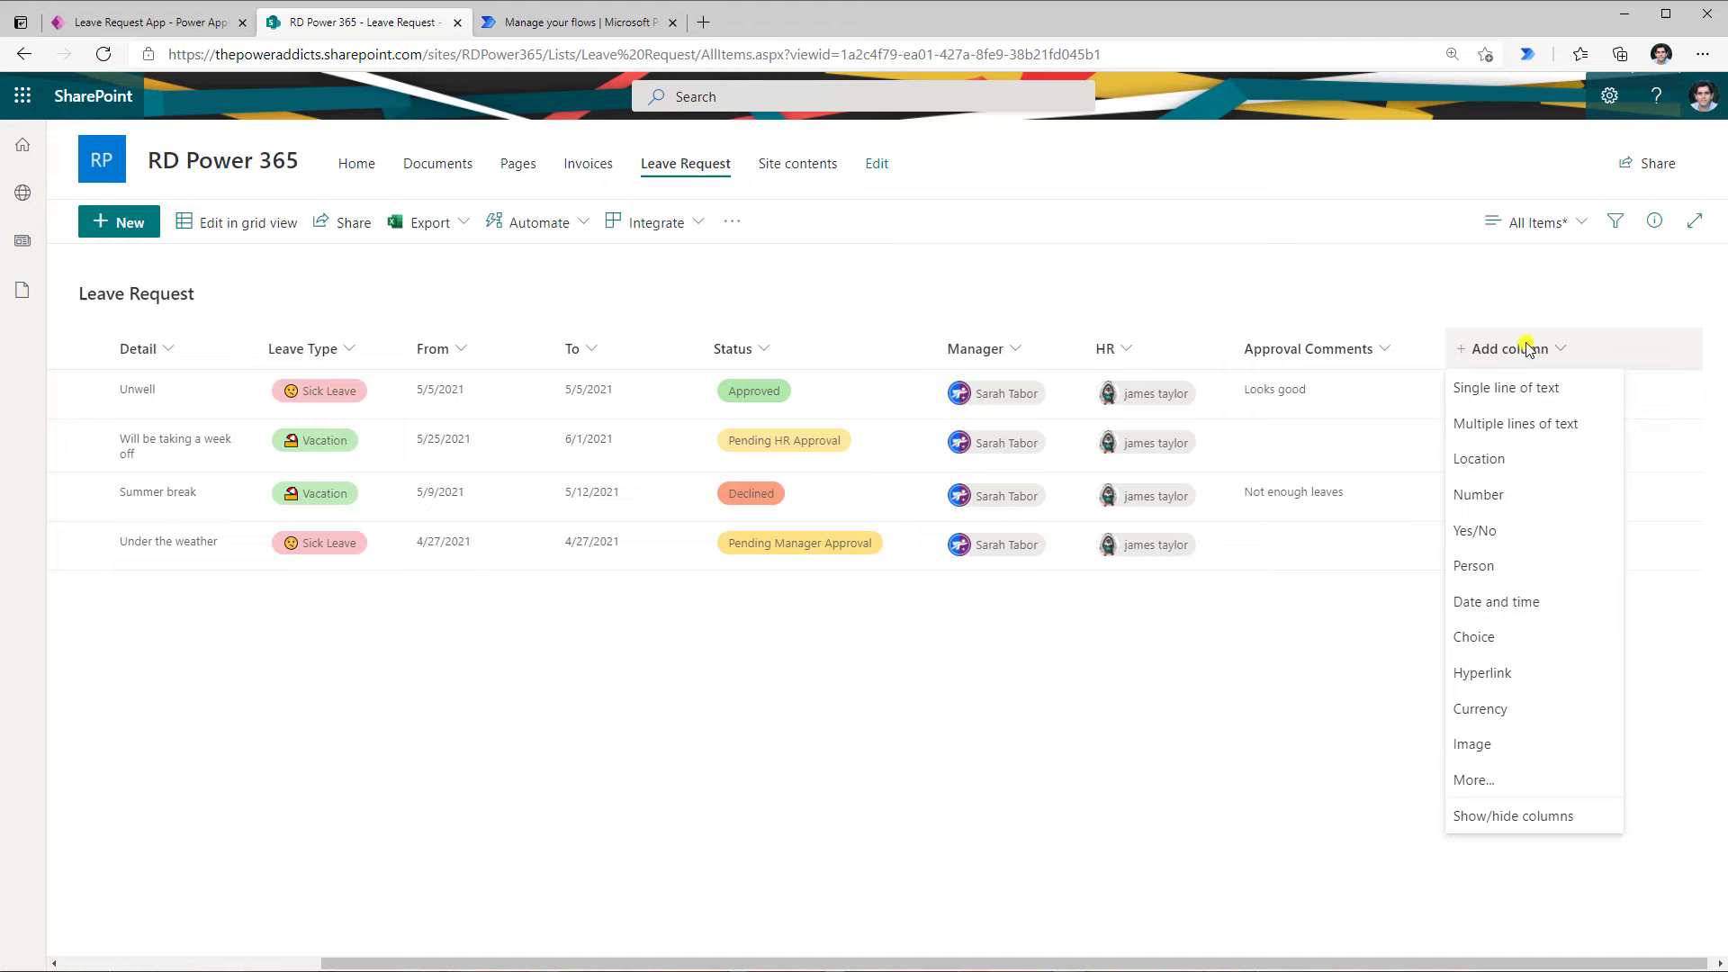
click(1513, 389)
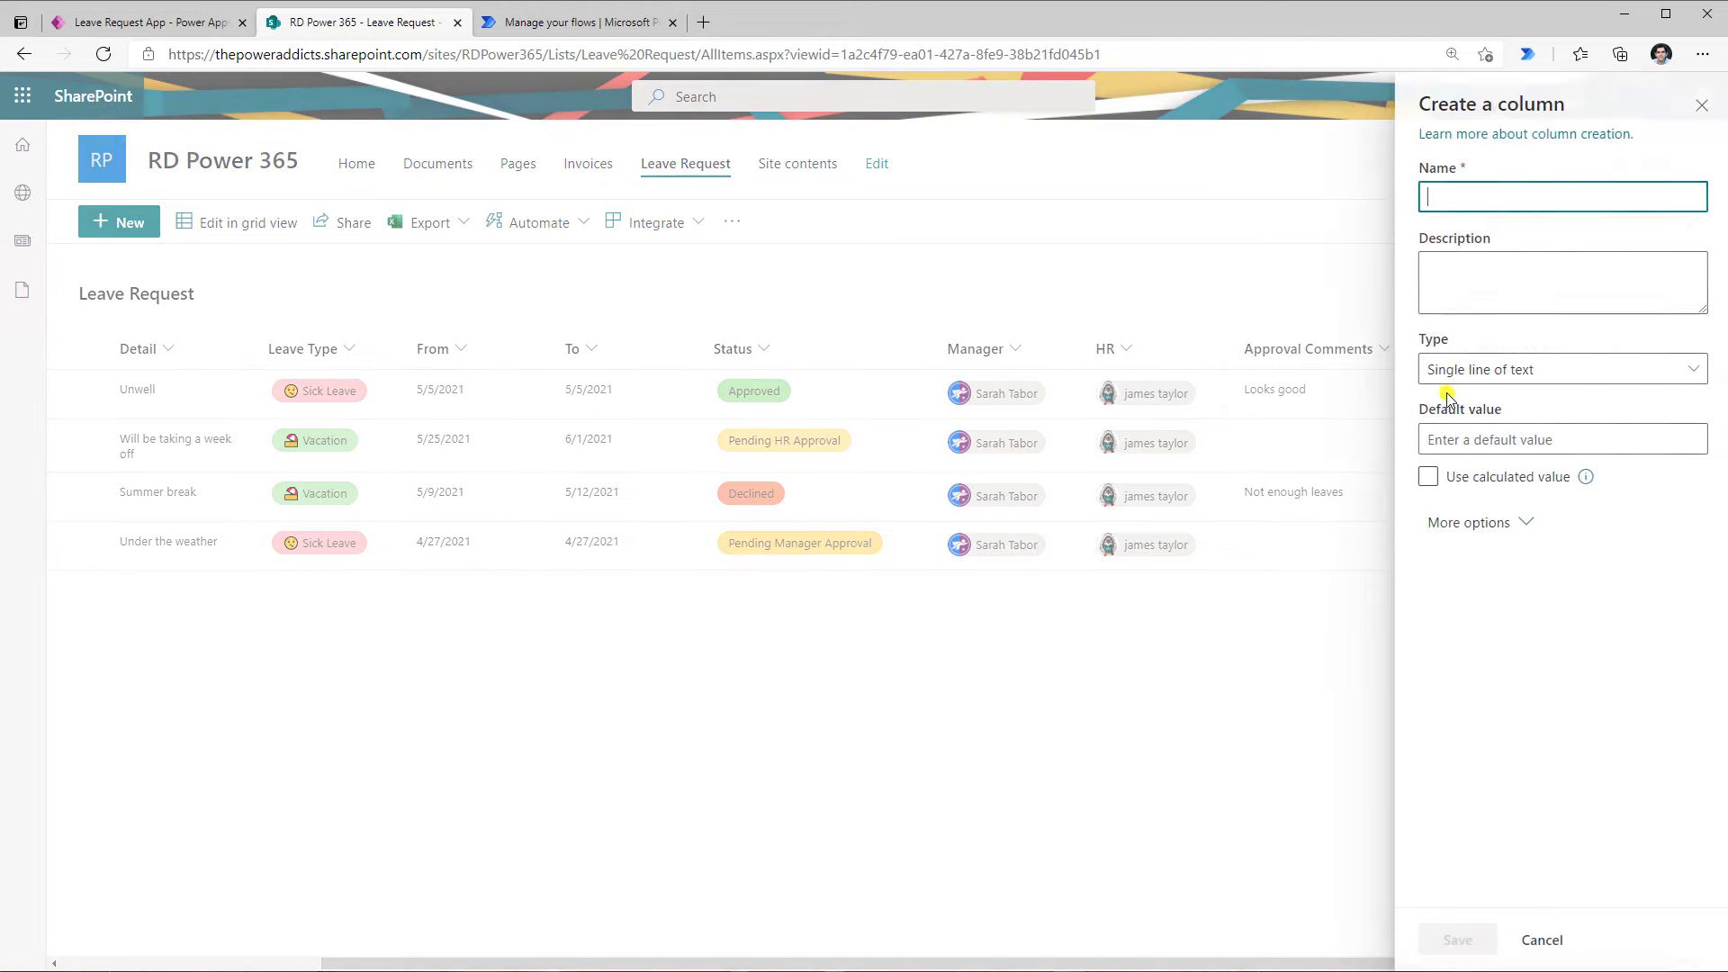
click(1456, 195)
text(Approval Link)
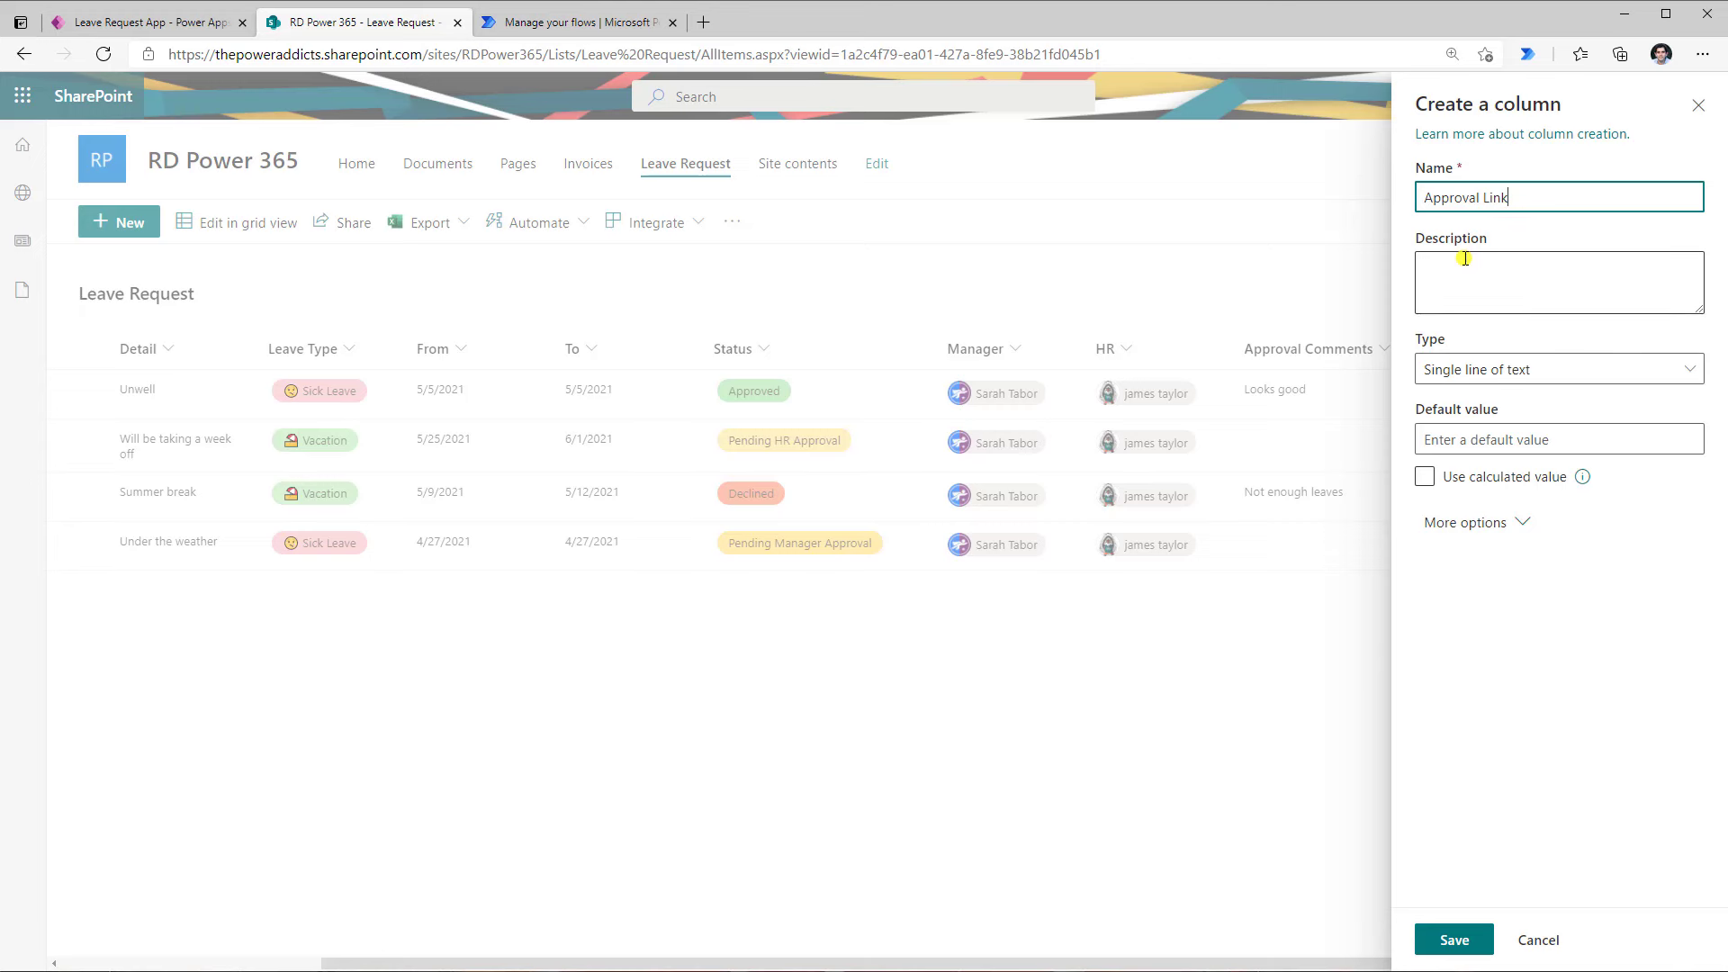
click(1455, 940)
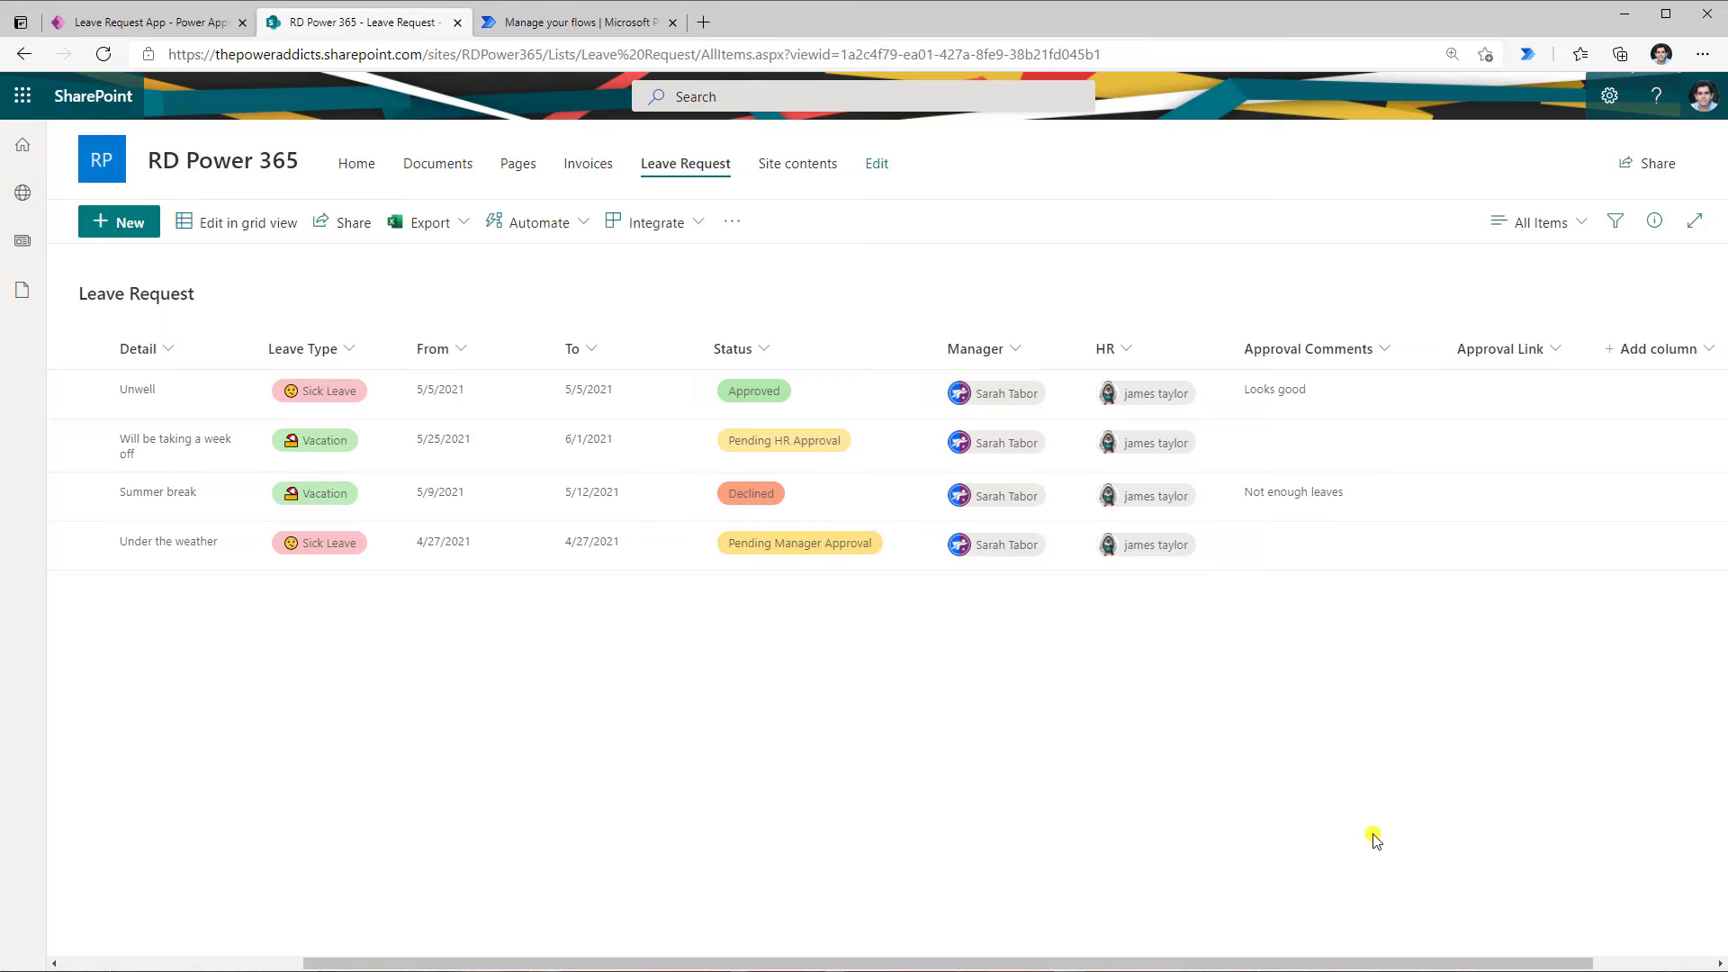
View the received approvals in Power Automate and return to the SharePoint Leave Request list
click(577, 22)
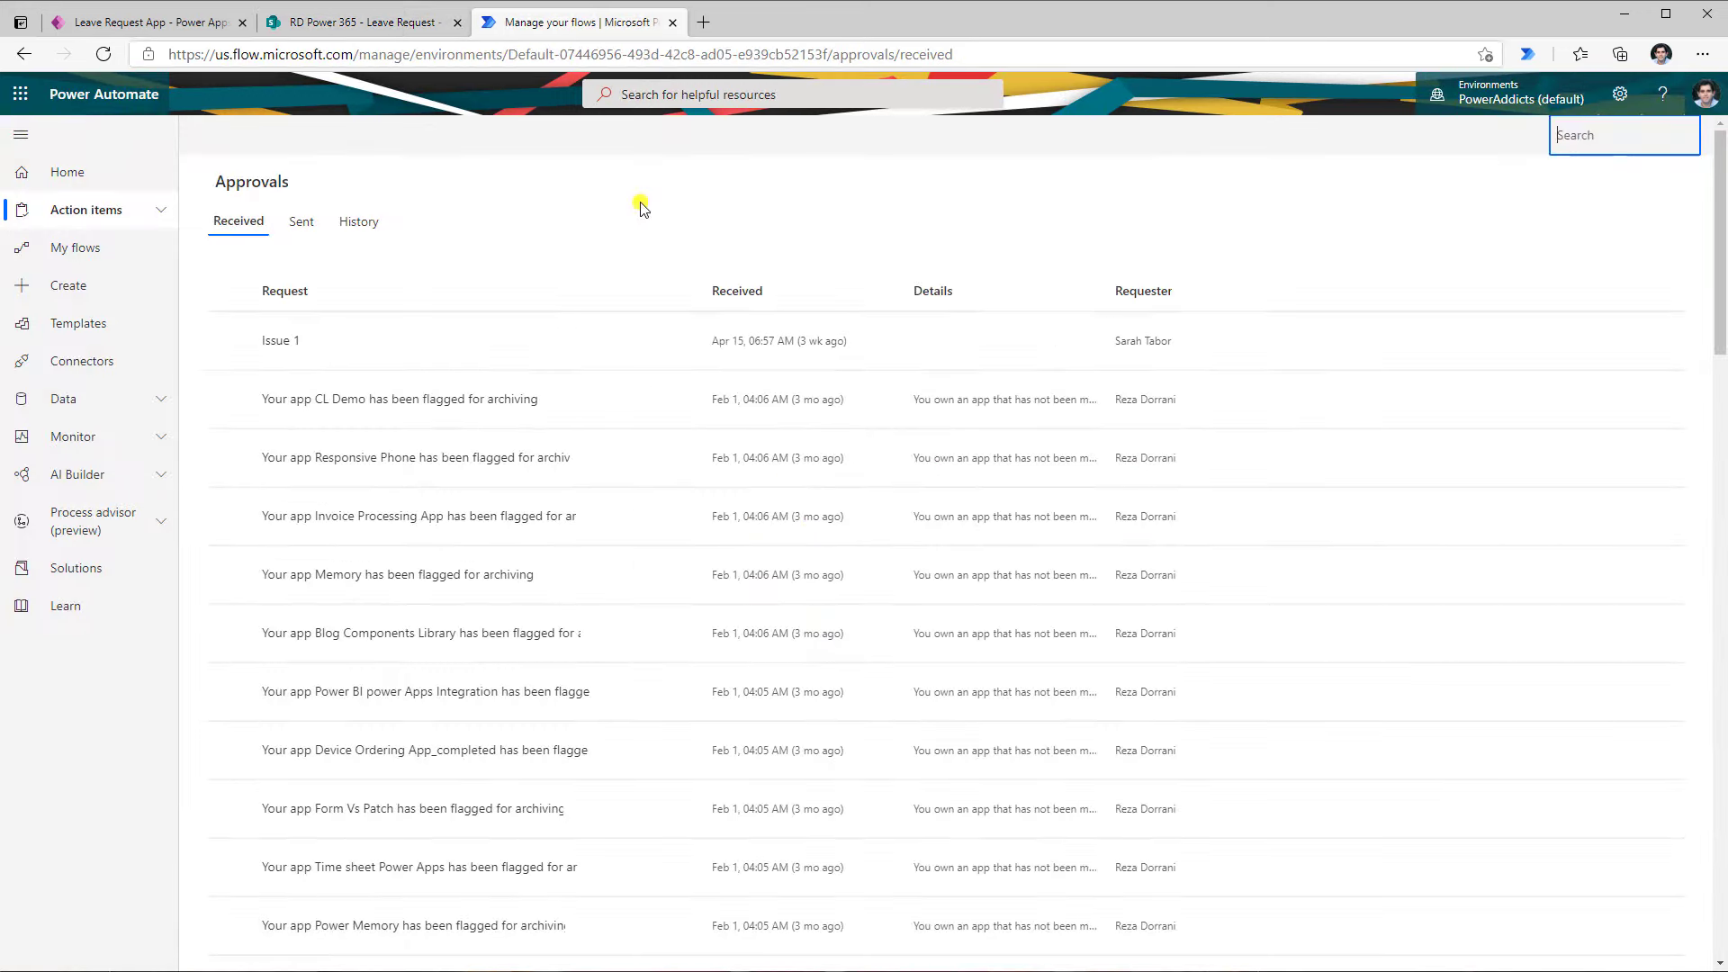
mouse_move(598, 339)
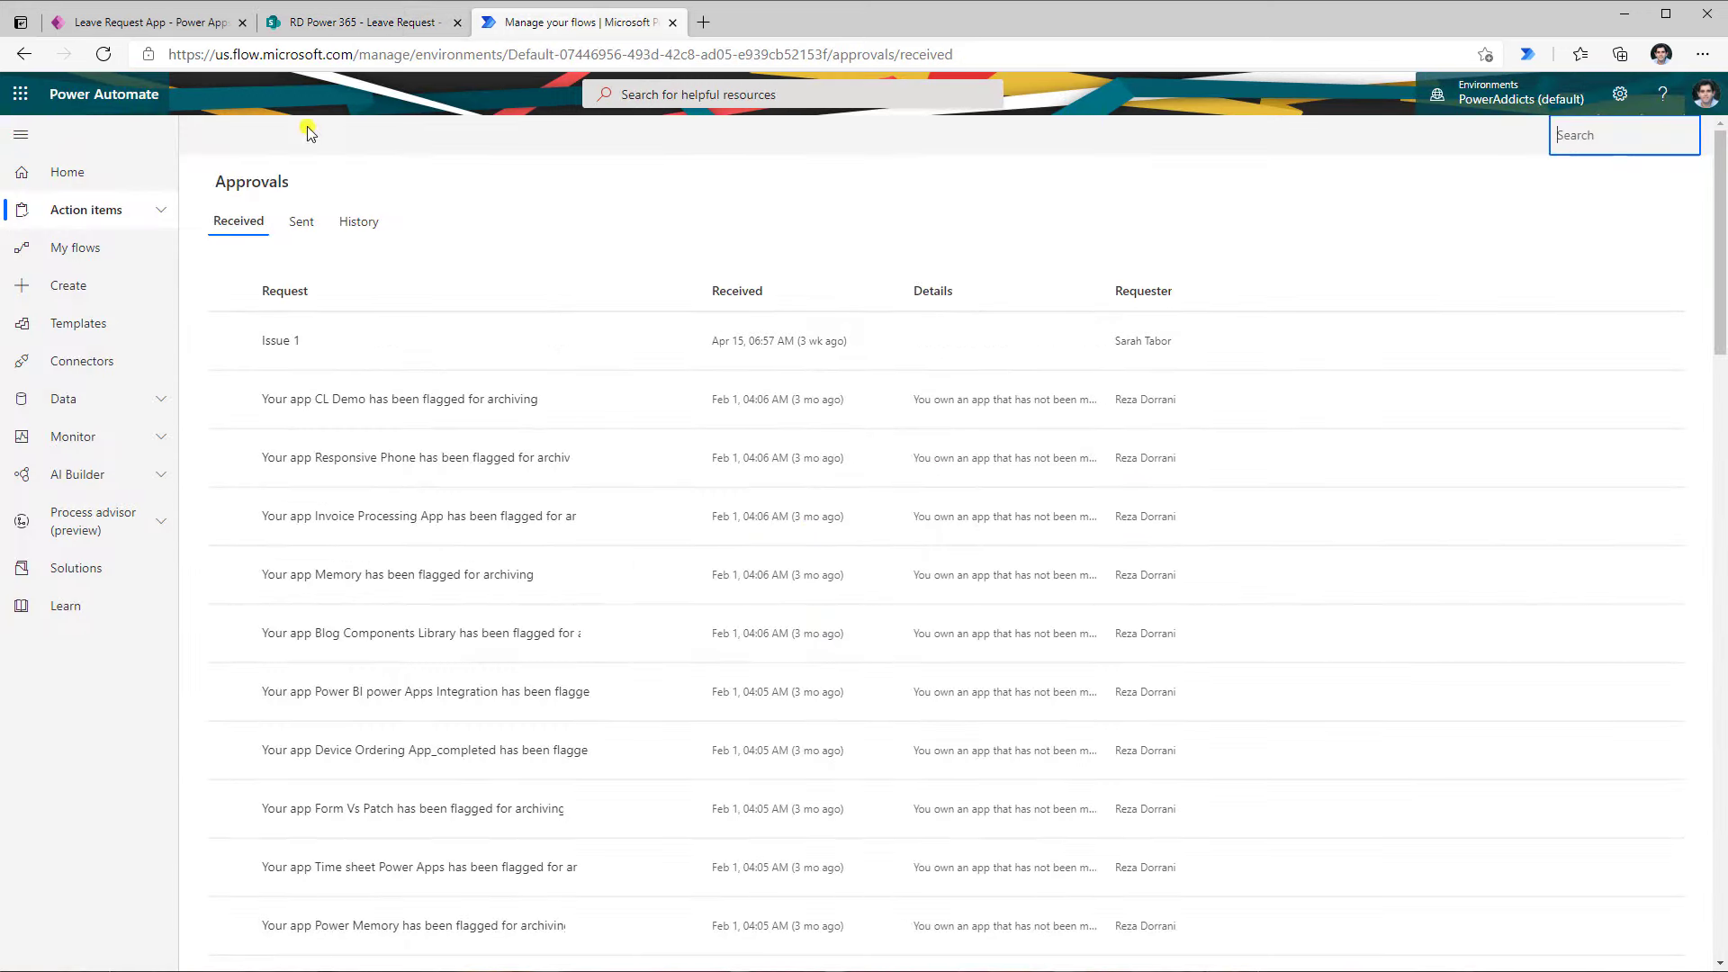
click(333, 20)
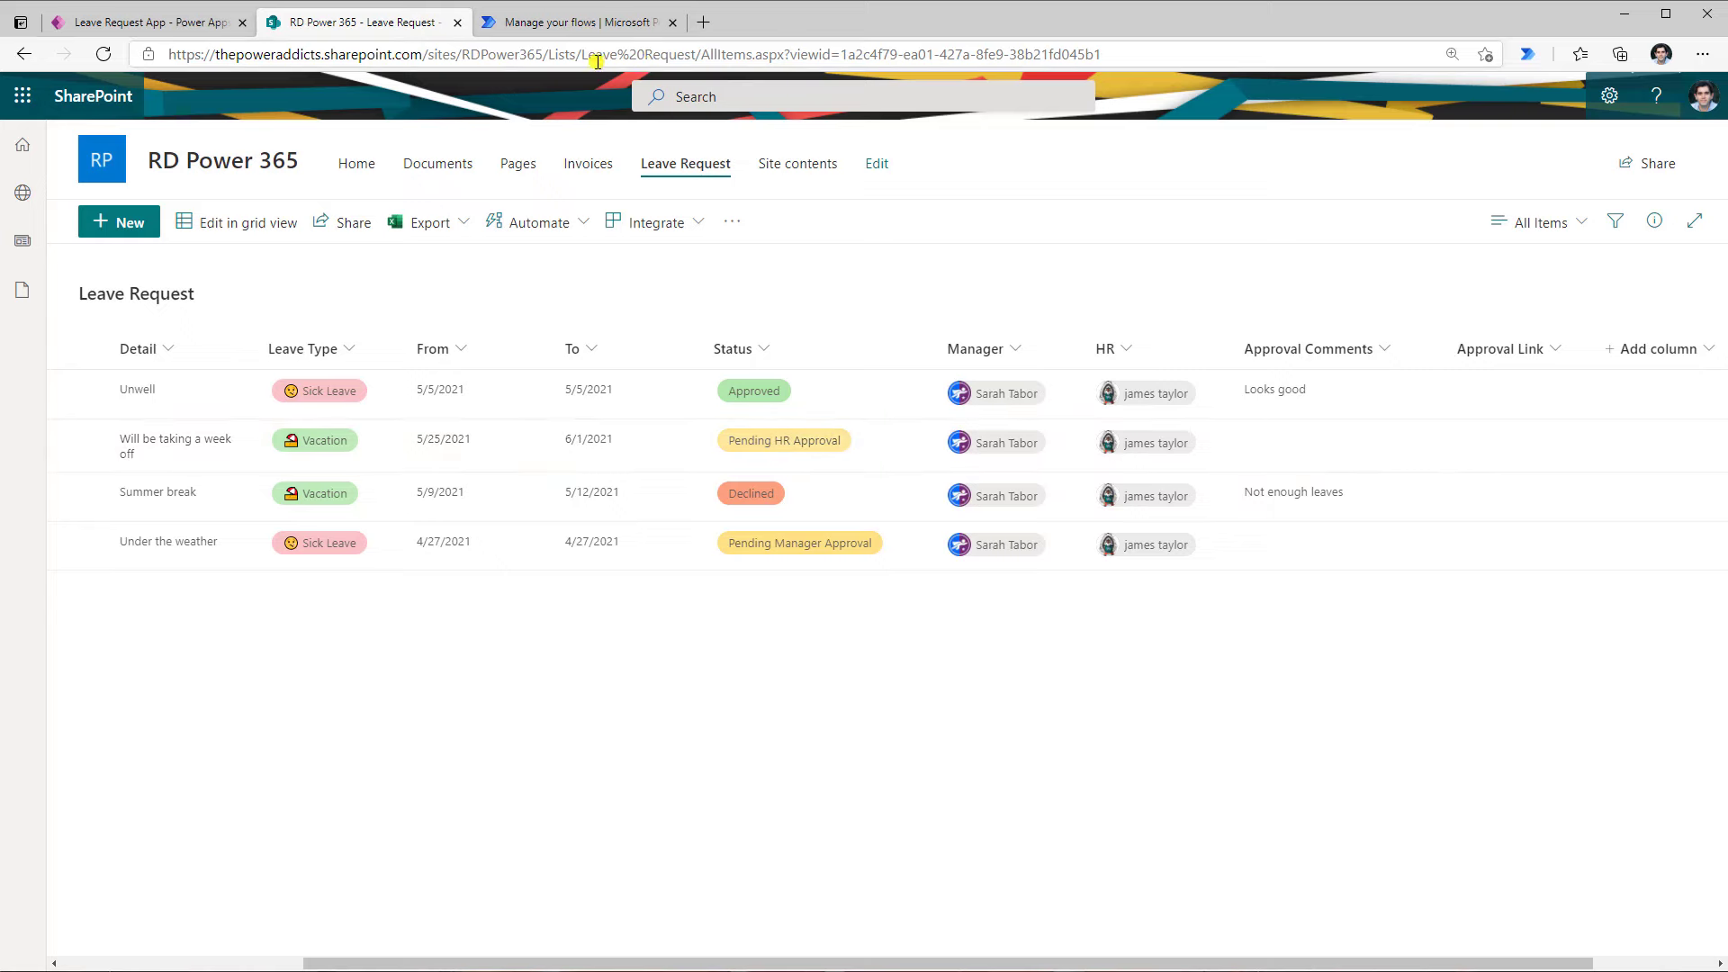
Switch to Power Automate and create an automated cloud flow named "Leave Request Approval Flow" with SharePoint's "When an item is created" trigger
click(585, 22)
click(104, 282)
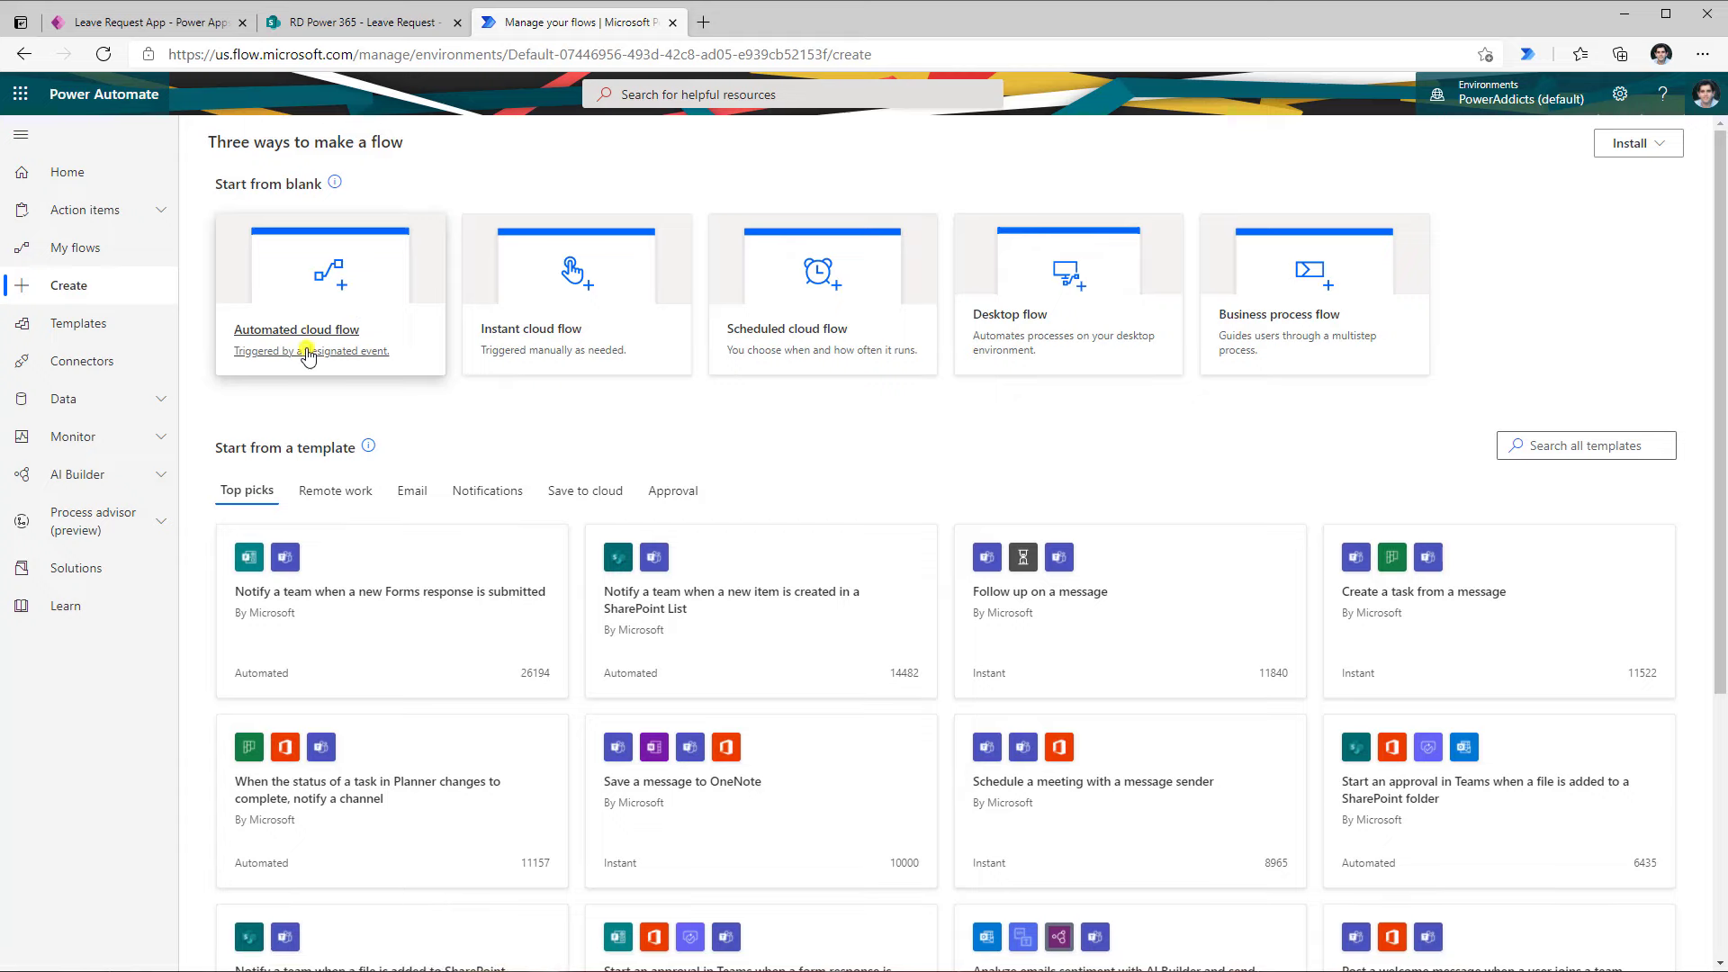
click(304, 342)
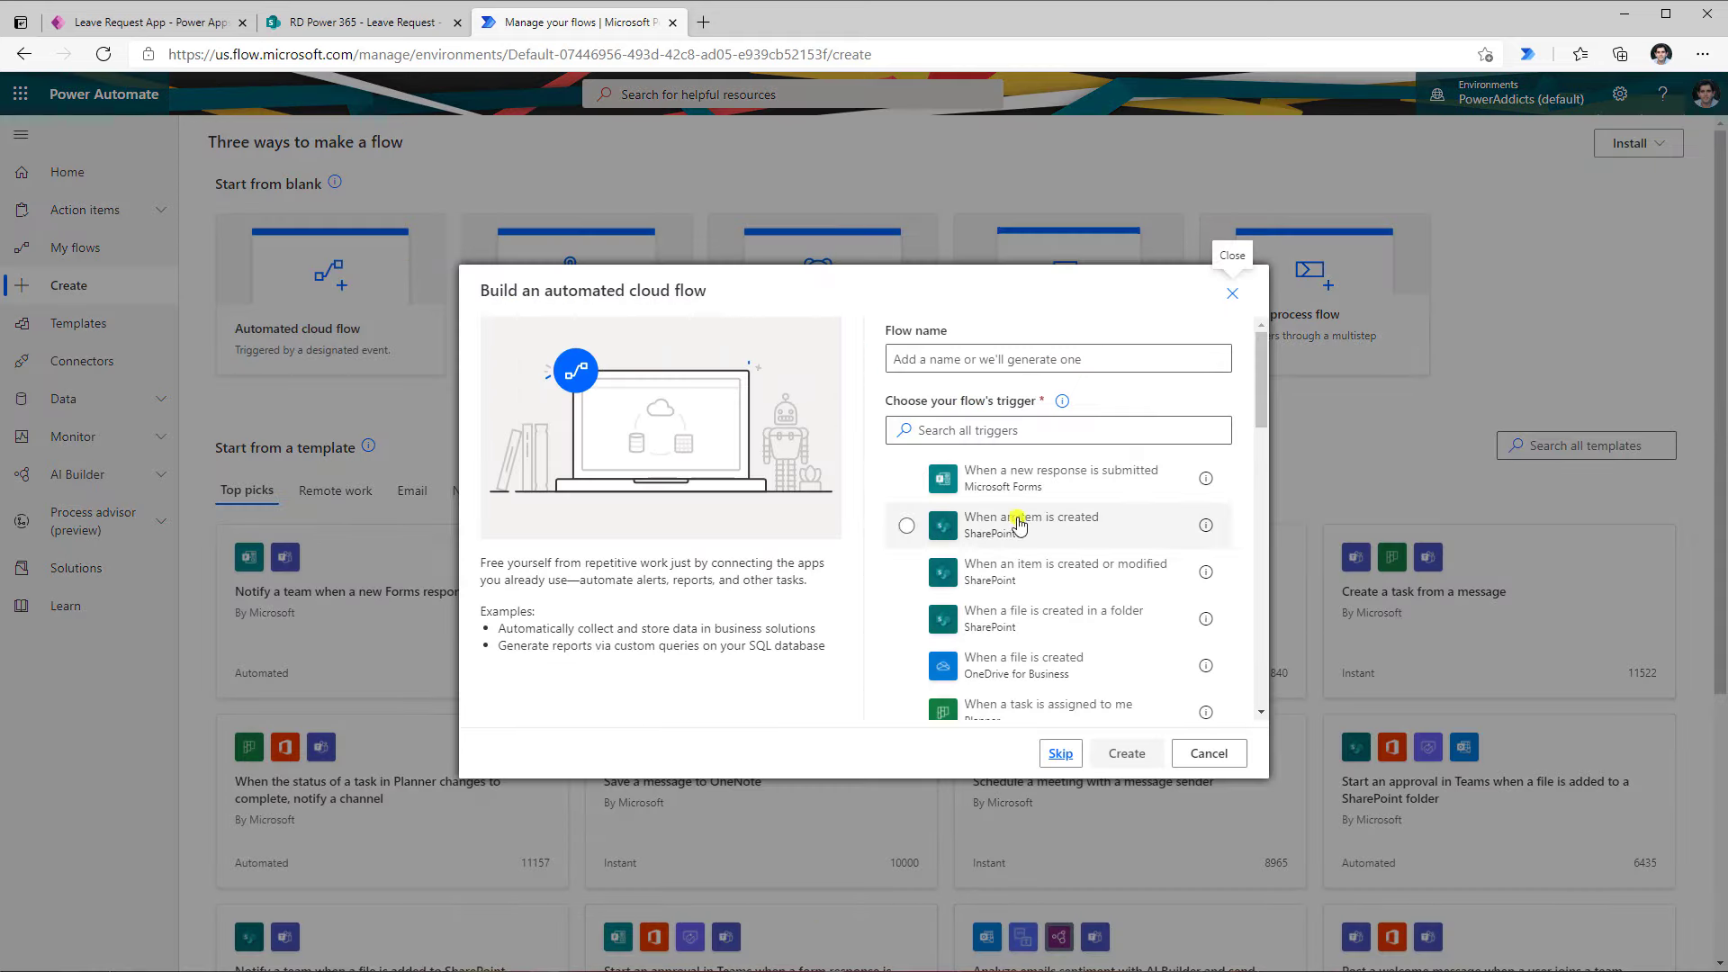
click(907, 525)
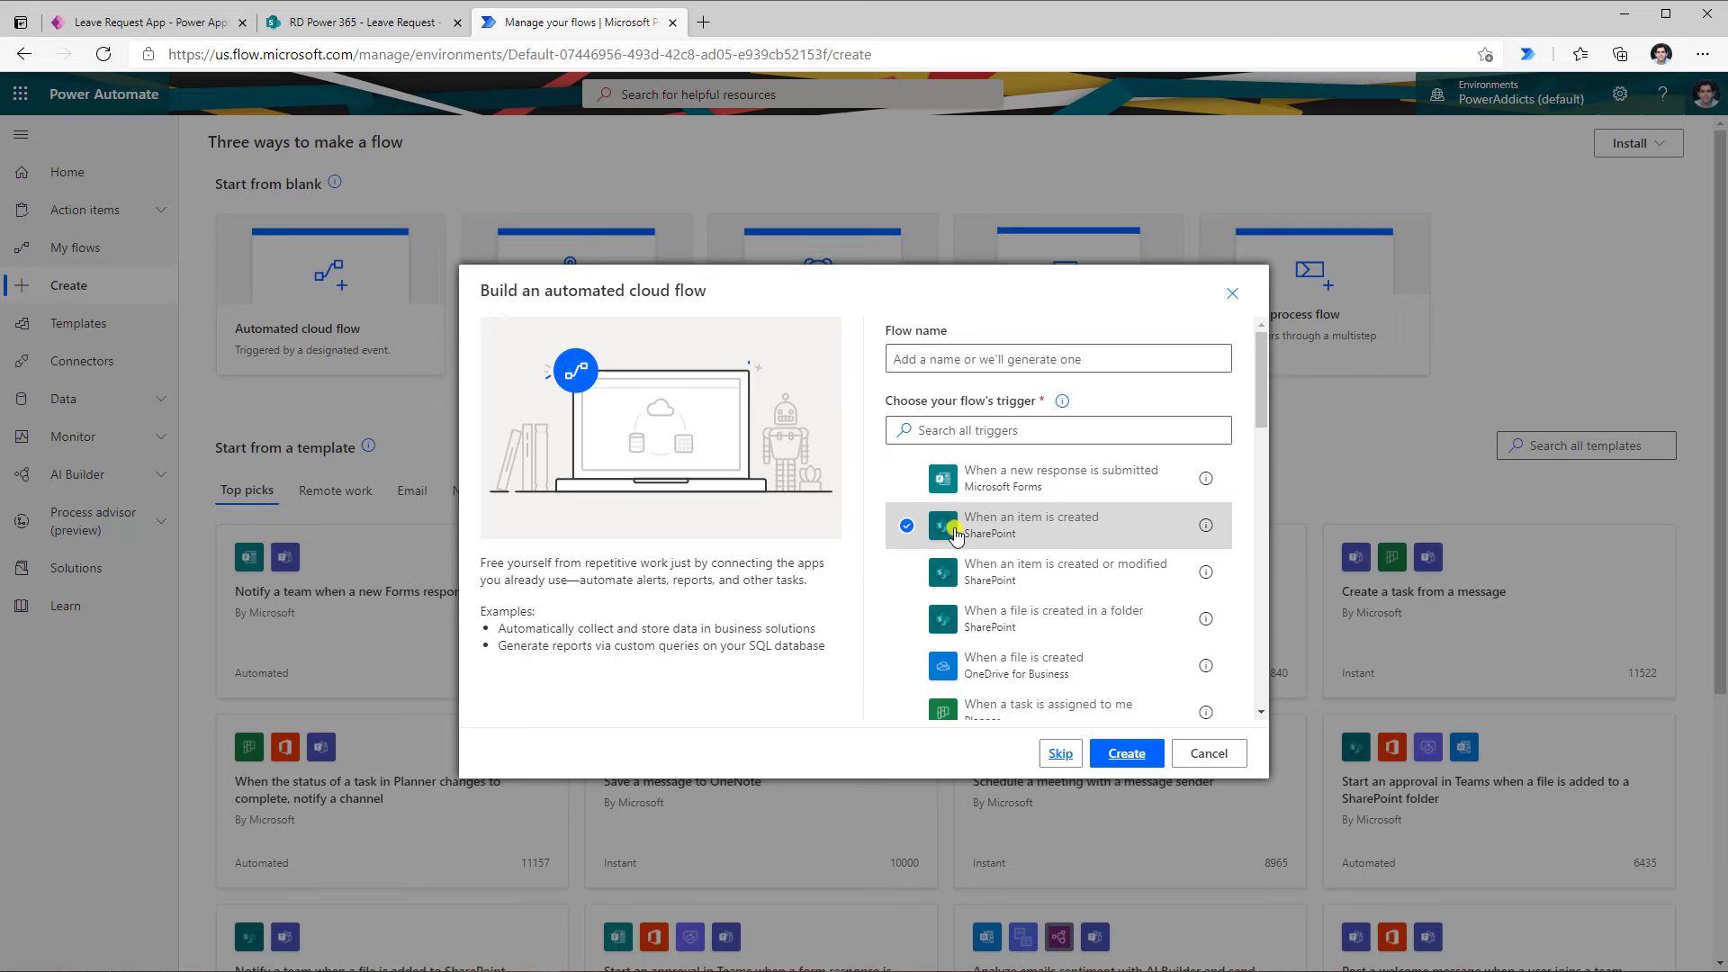
click(956, 359)
text(Leave Request Approval Flow)
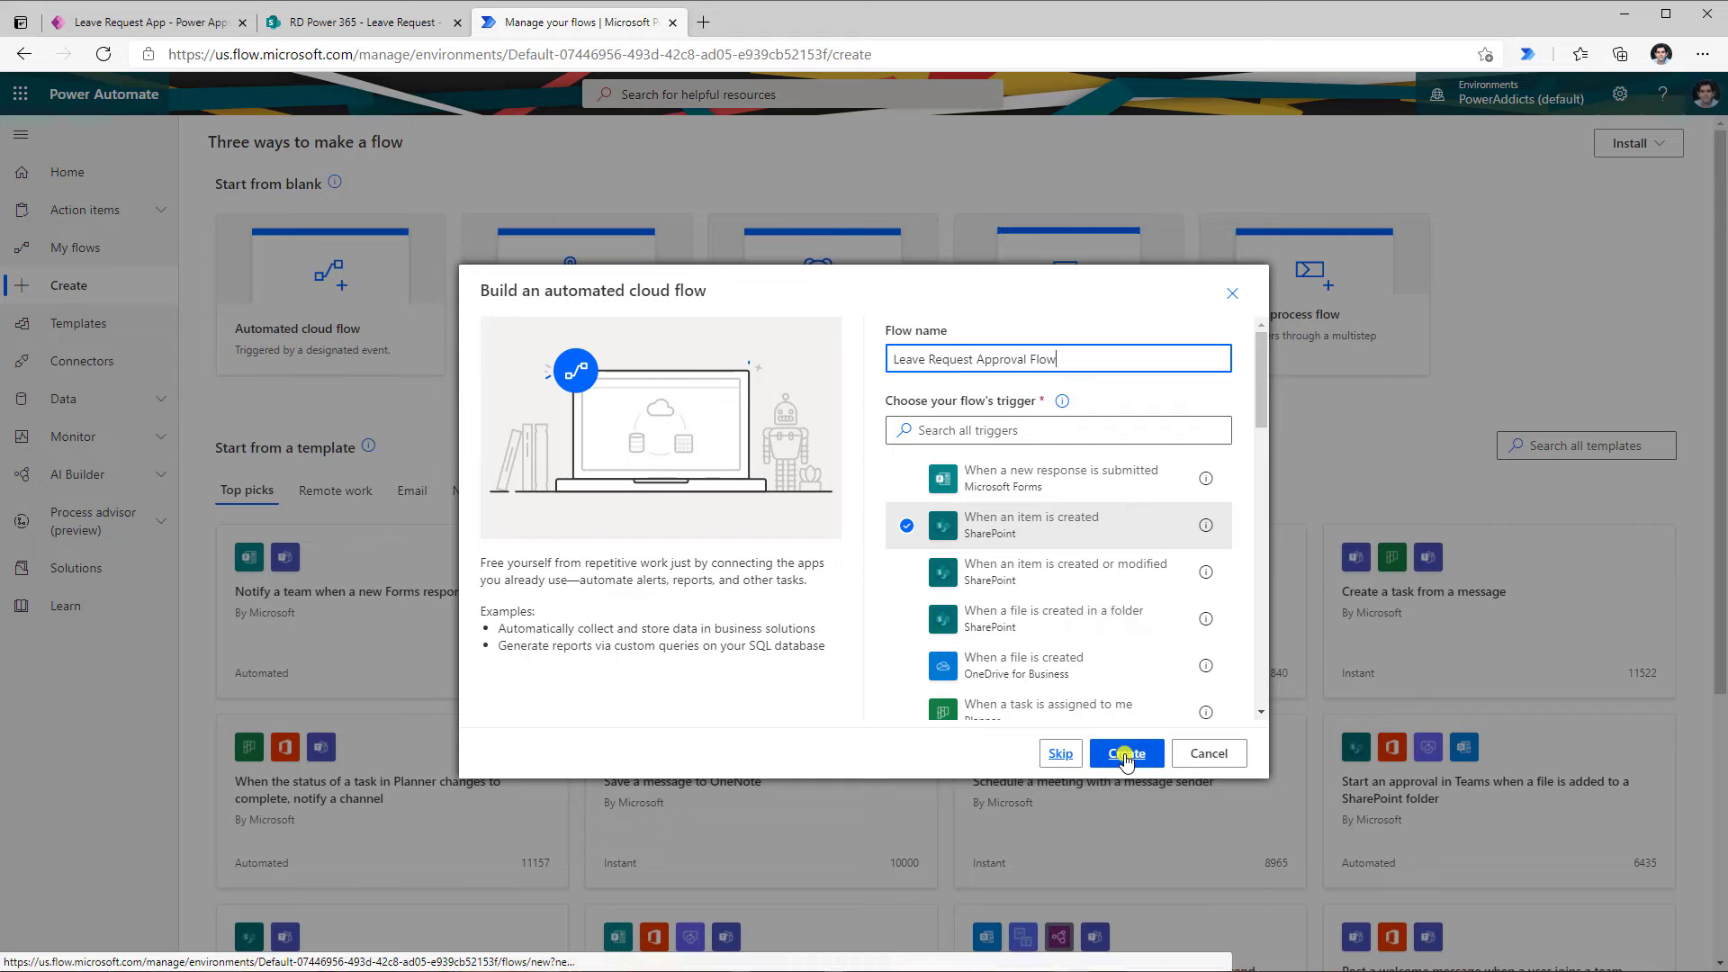
click(1126, 754)
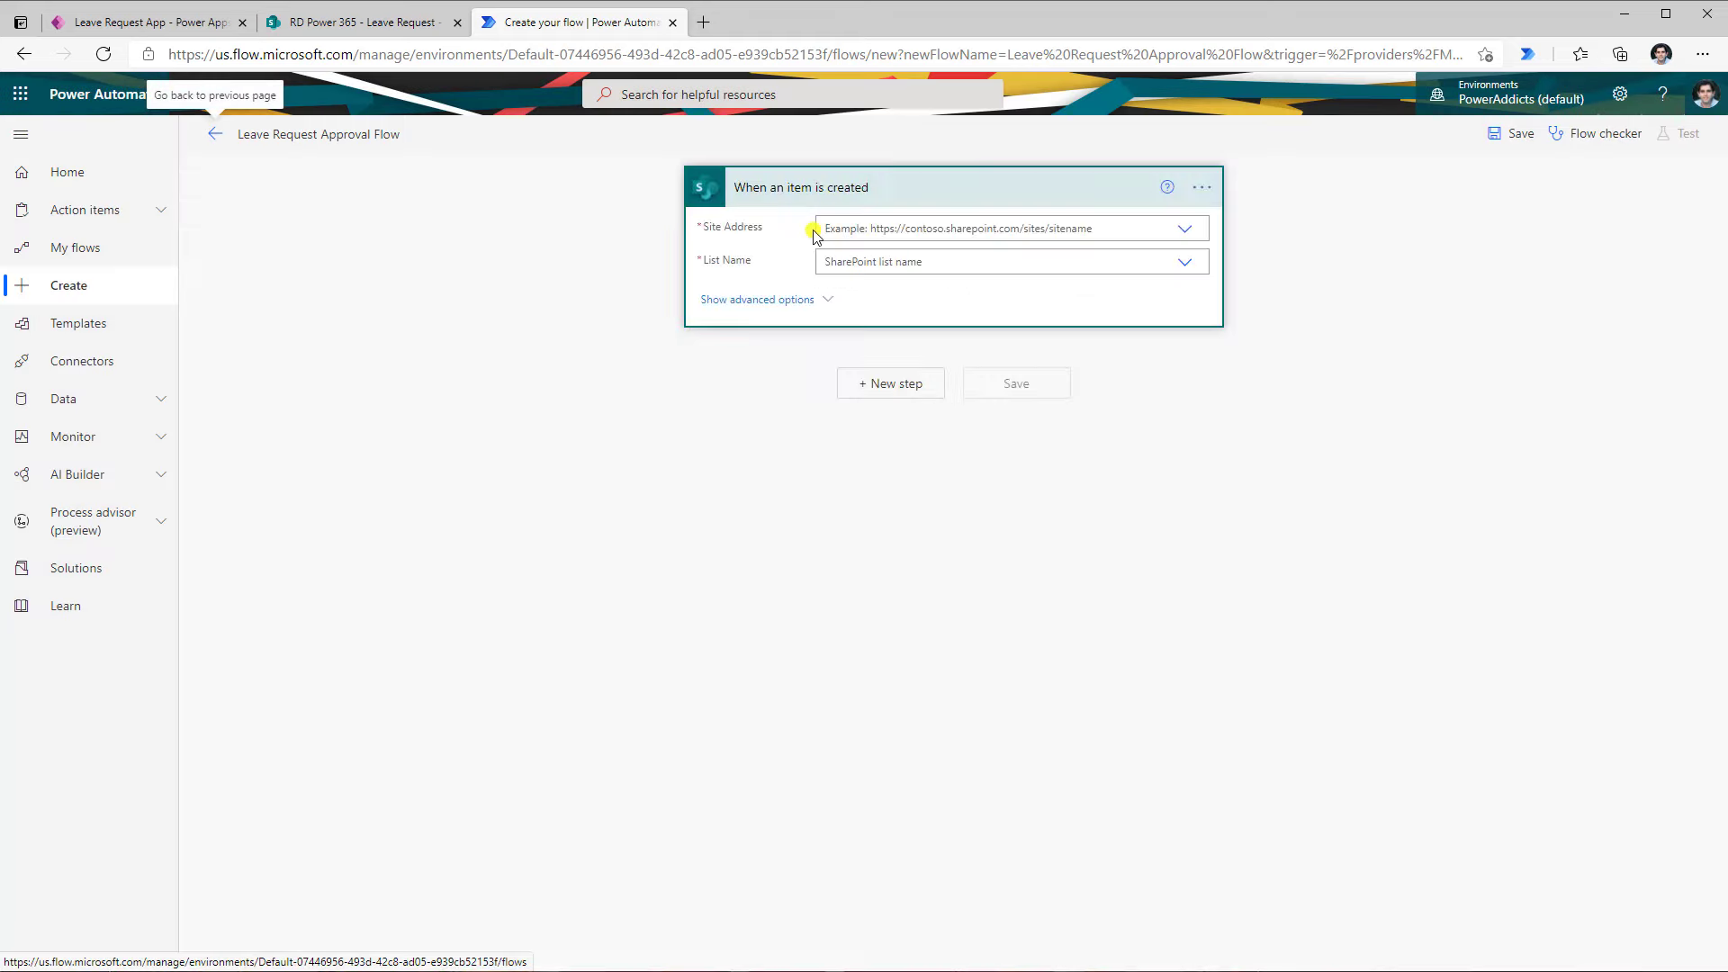
Point the "When an item is created" trigger to the RD Power 365 site and the Leave Request list
click(1186, 230)
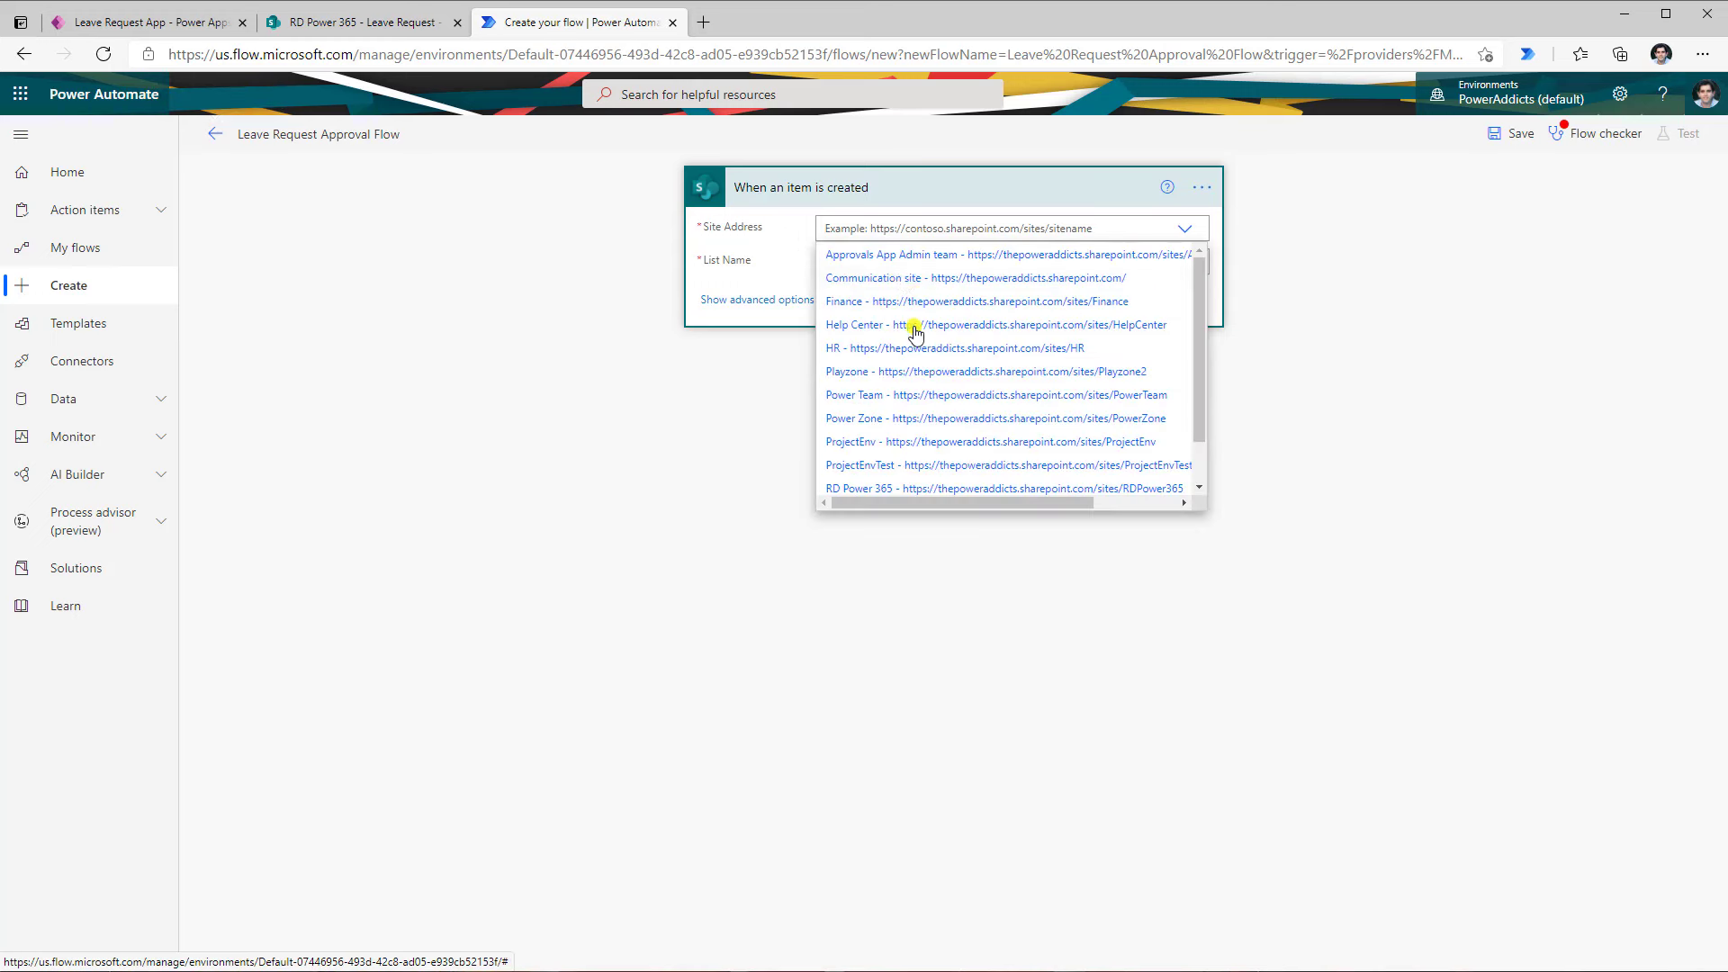
scroll(914, 387, down, 1)
click(914, 436)
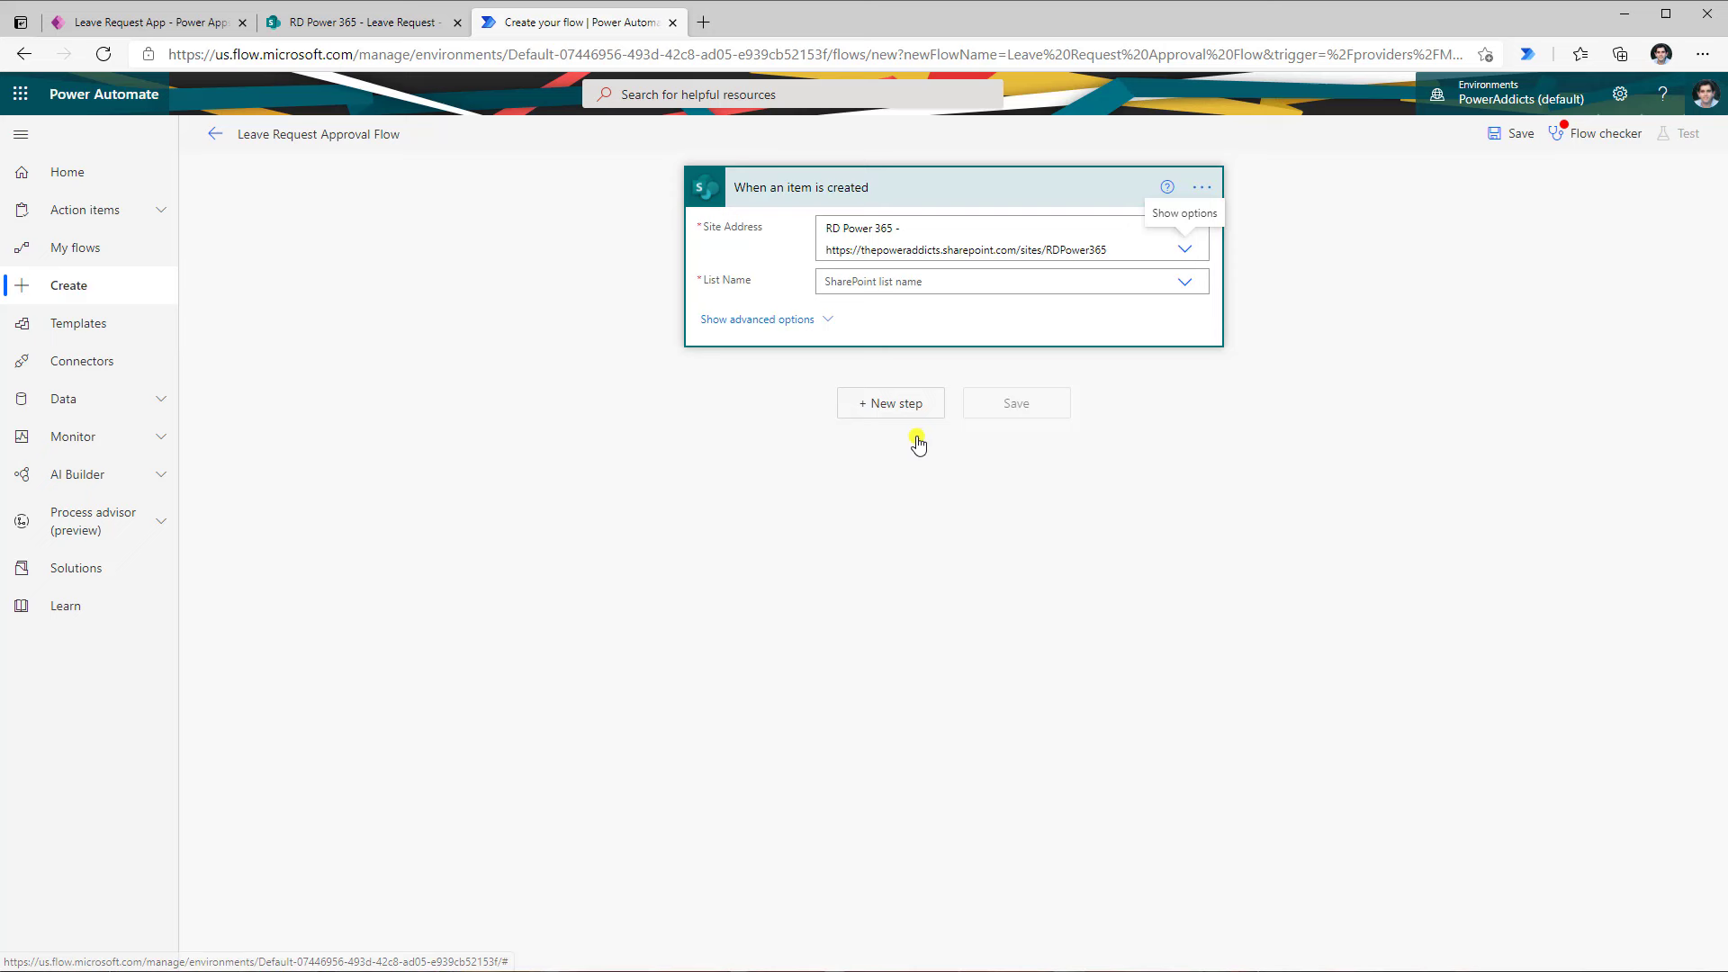
click(1185, 282)
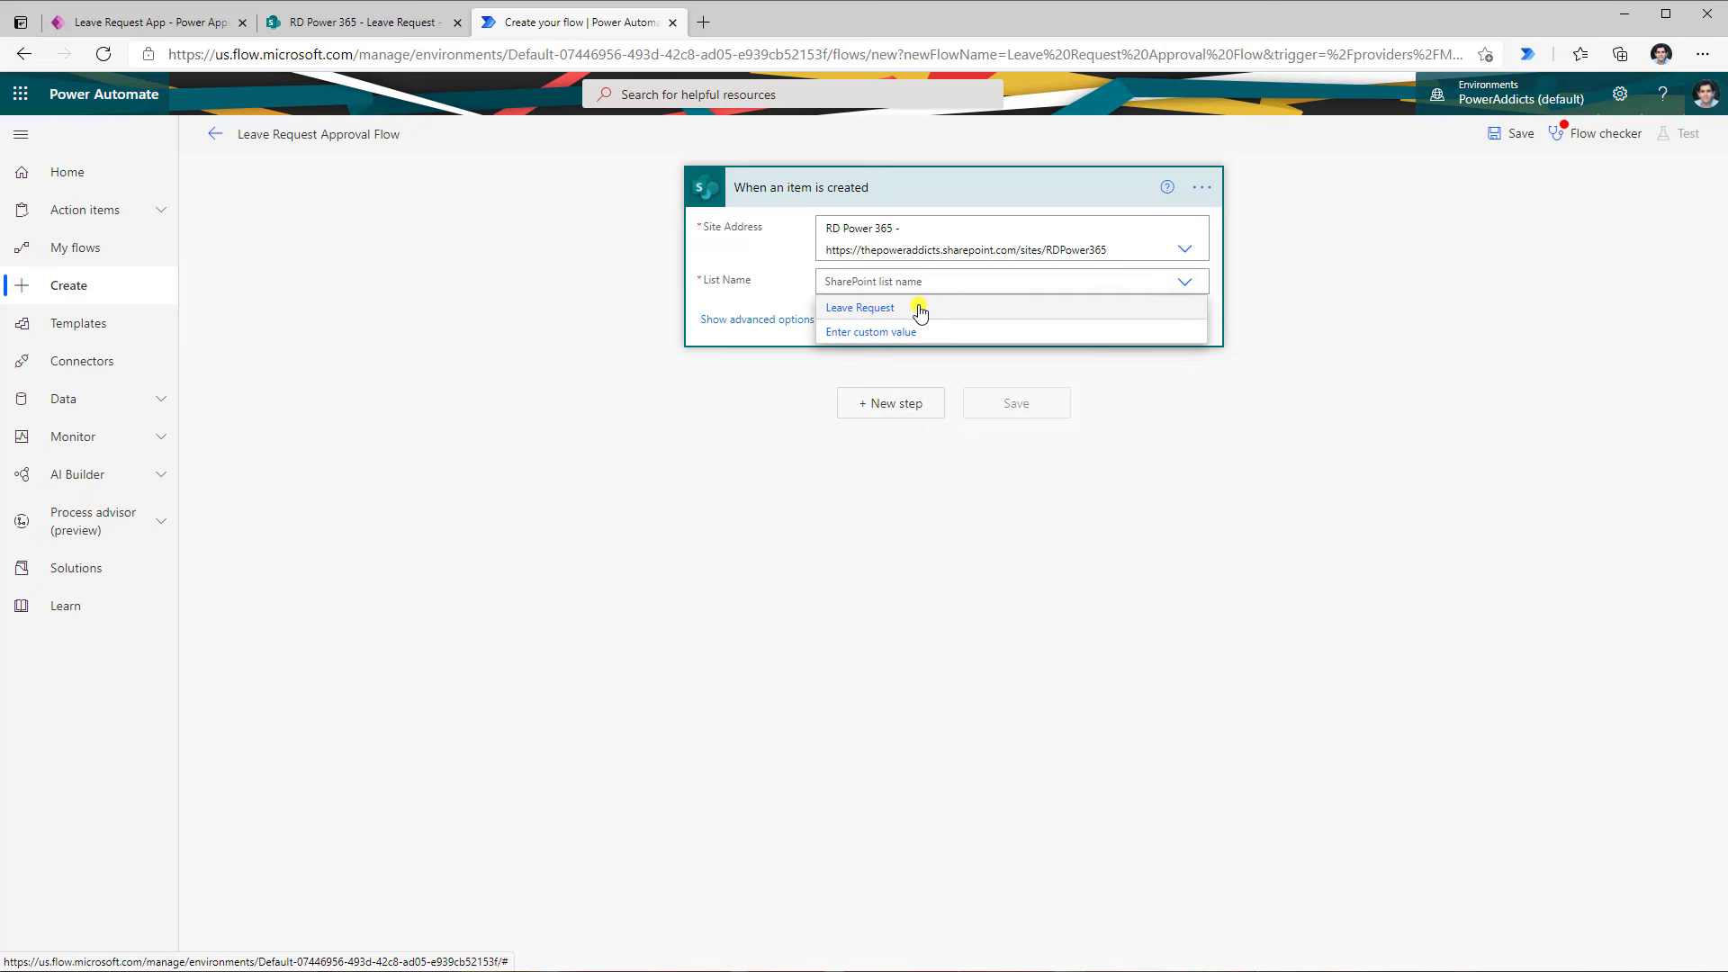
click(919, 311)
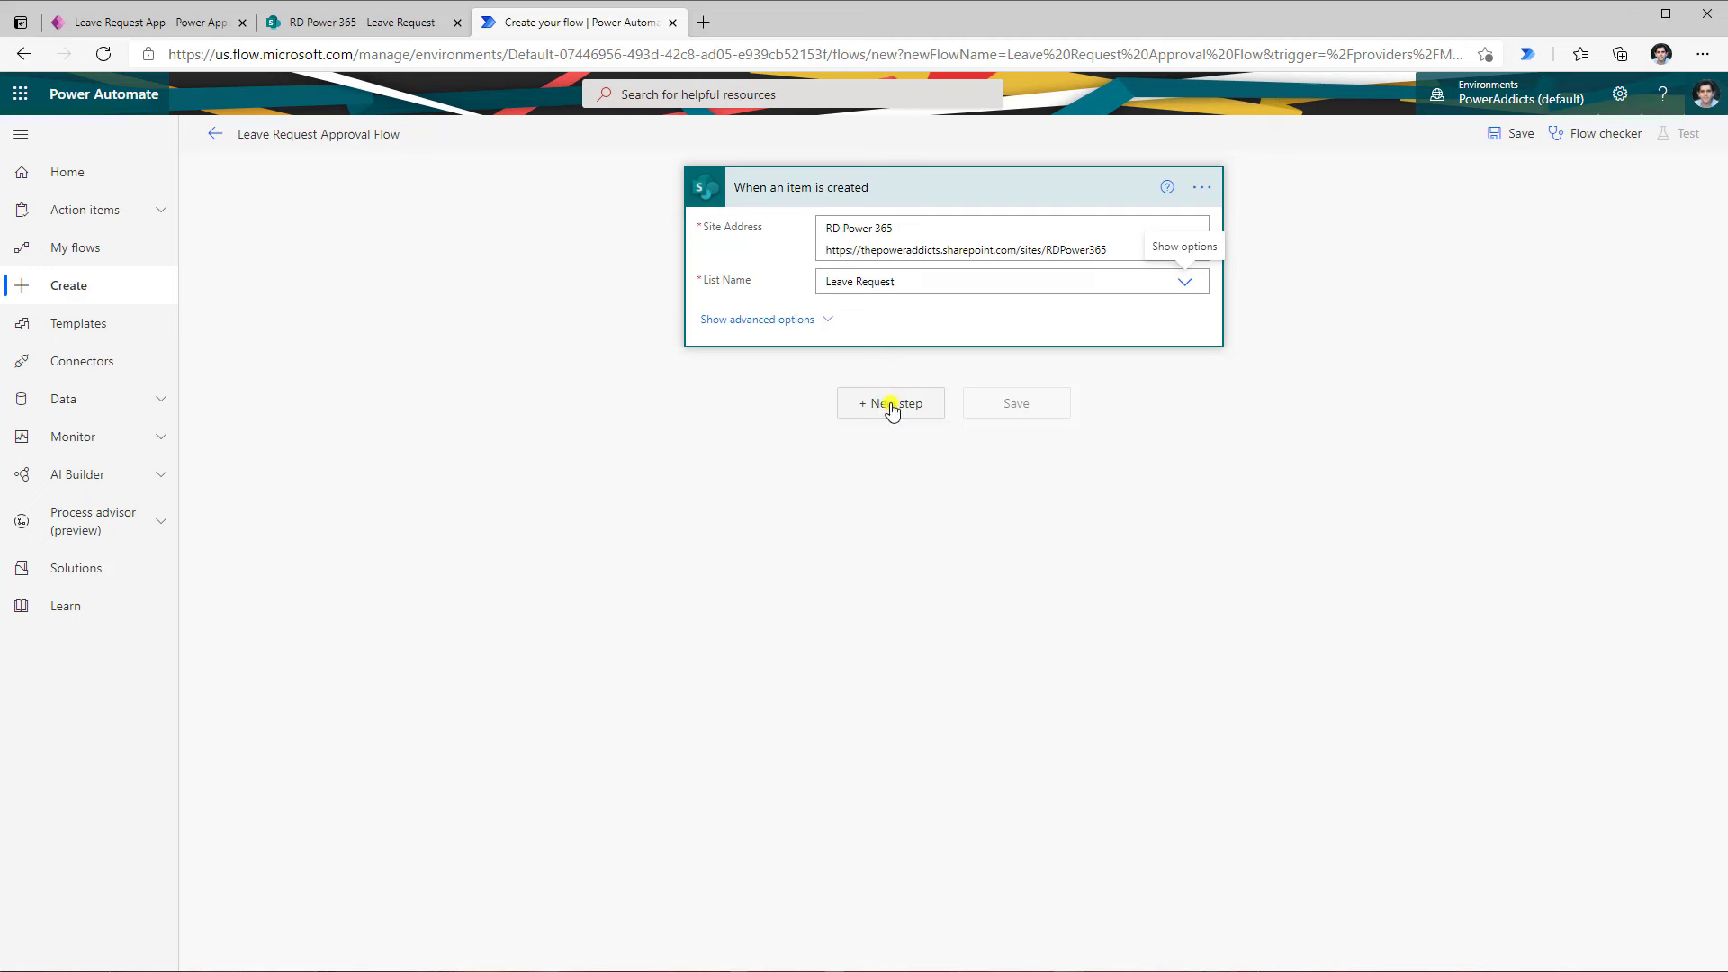
Add the Office 365 Users "Get manager (V2)" action after the trigger
click(891, 407)
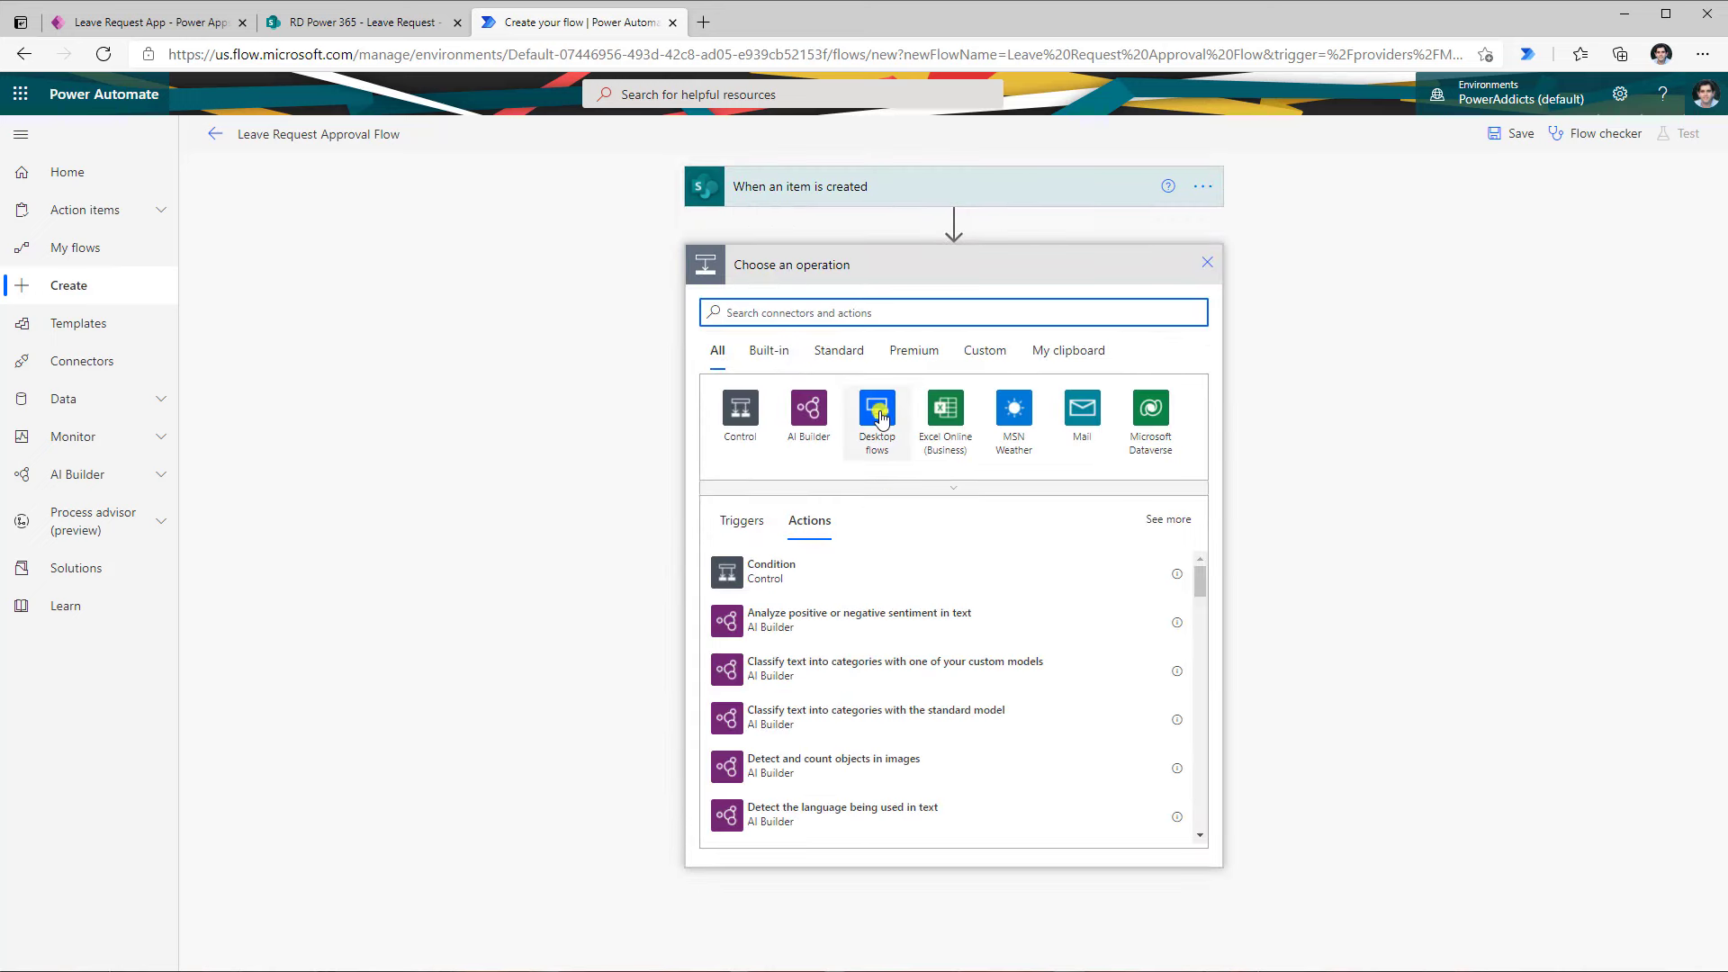
text(manager)
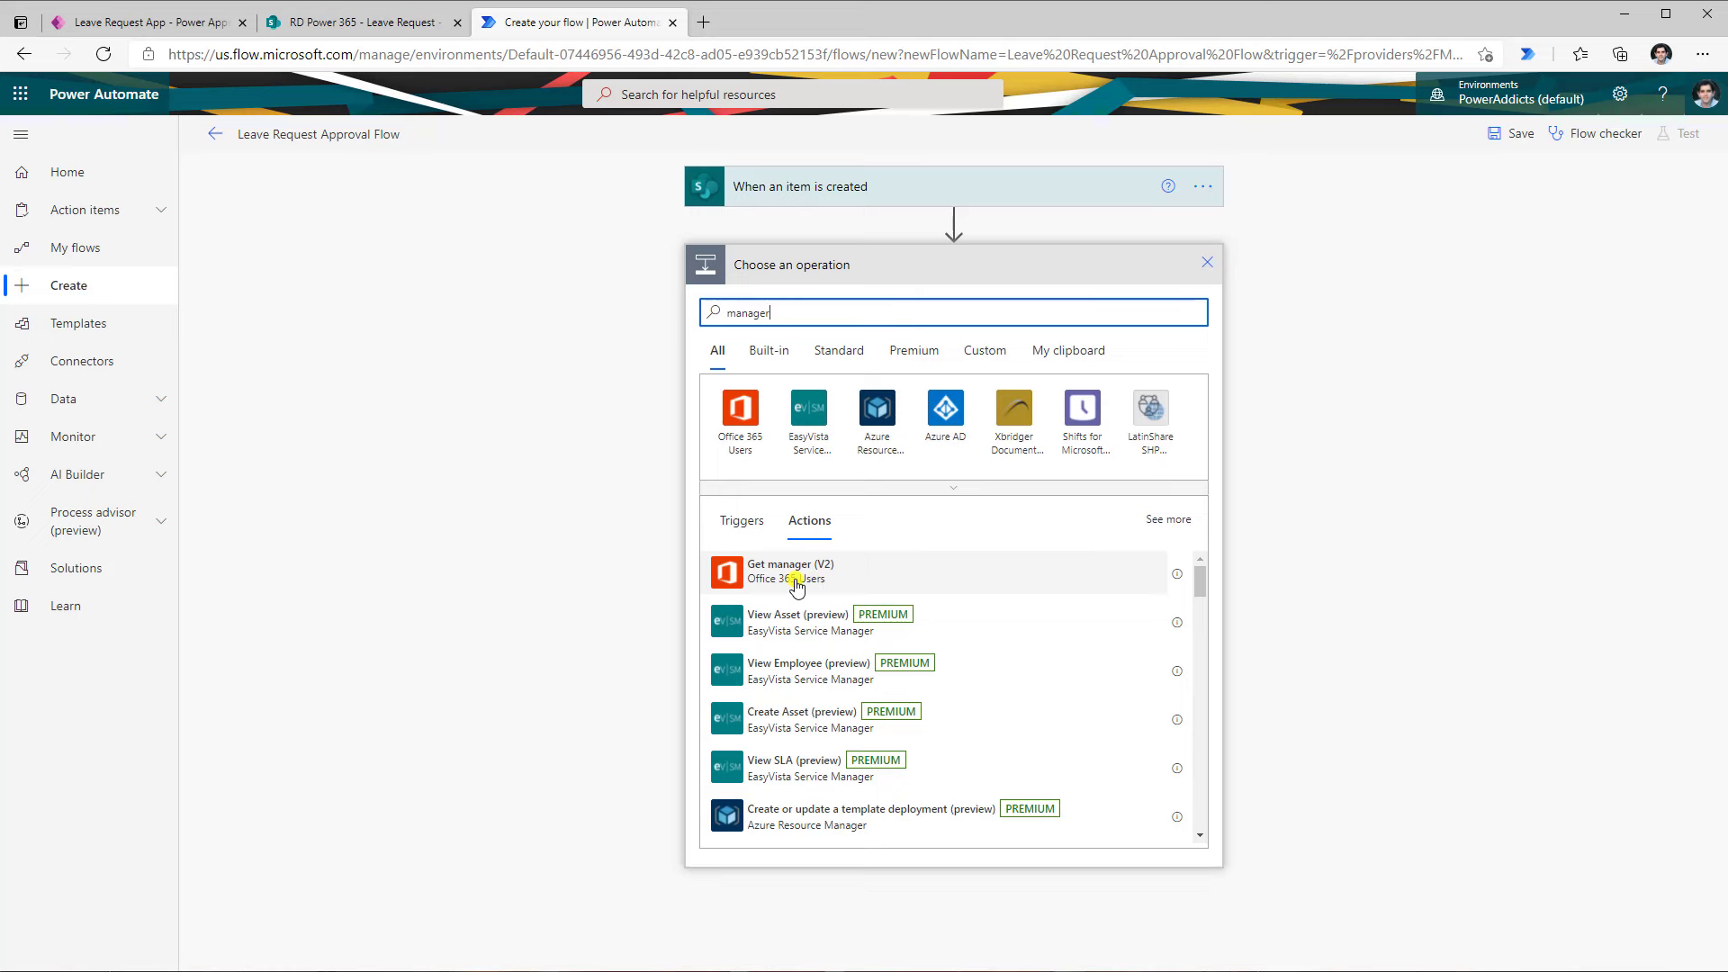
click(797, 576)
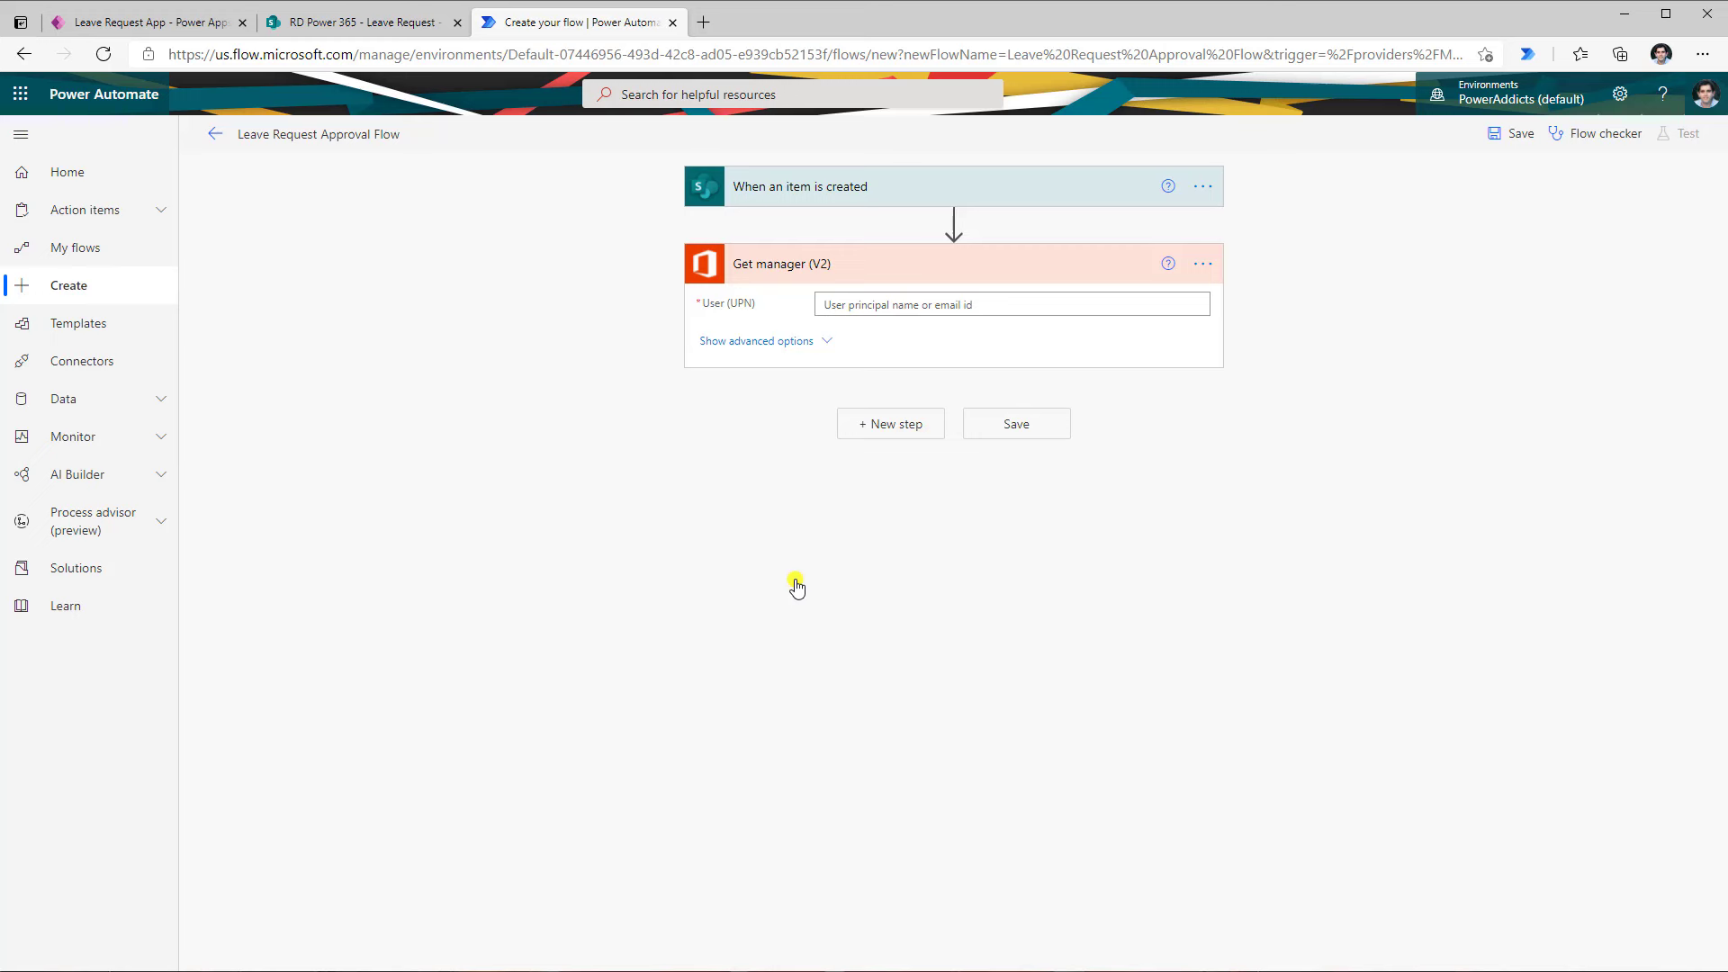
Set the Get manager action's User (UPN) to the dynamic content Created By Email from the trigger
click(851, 307)
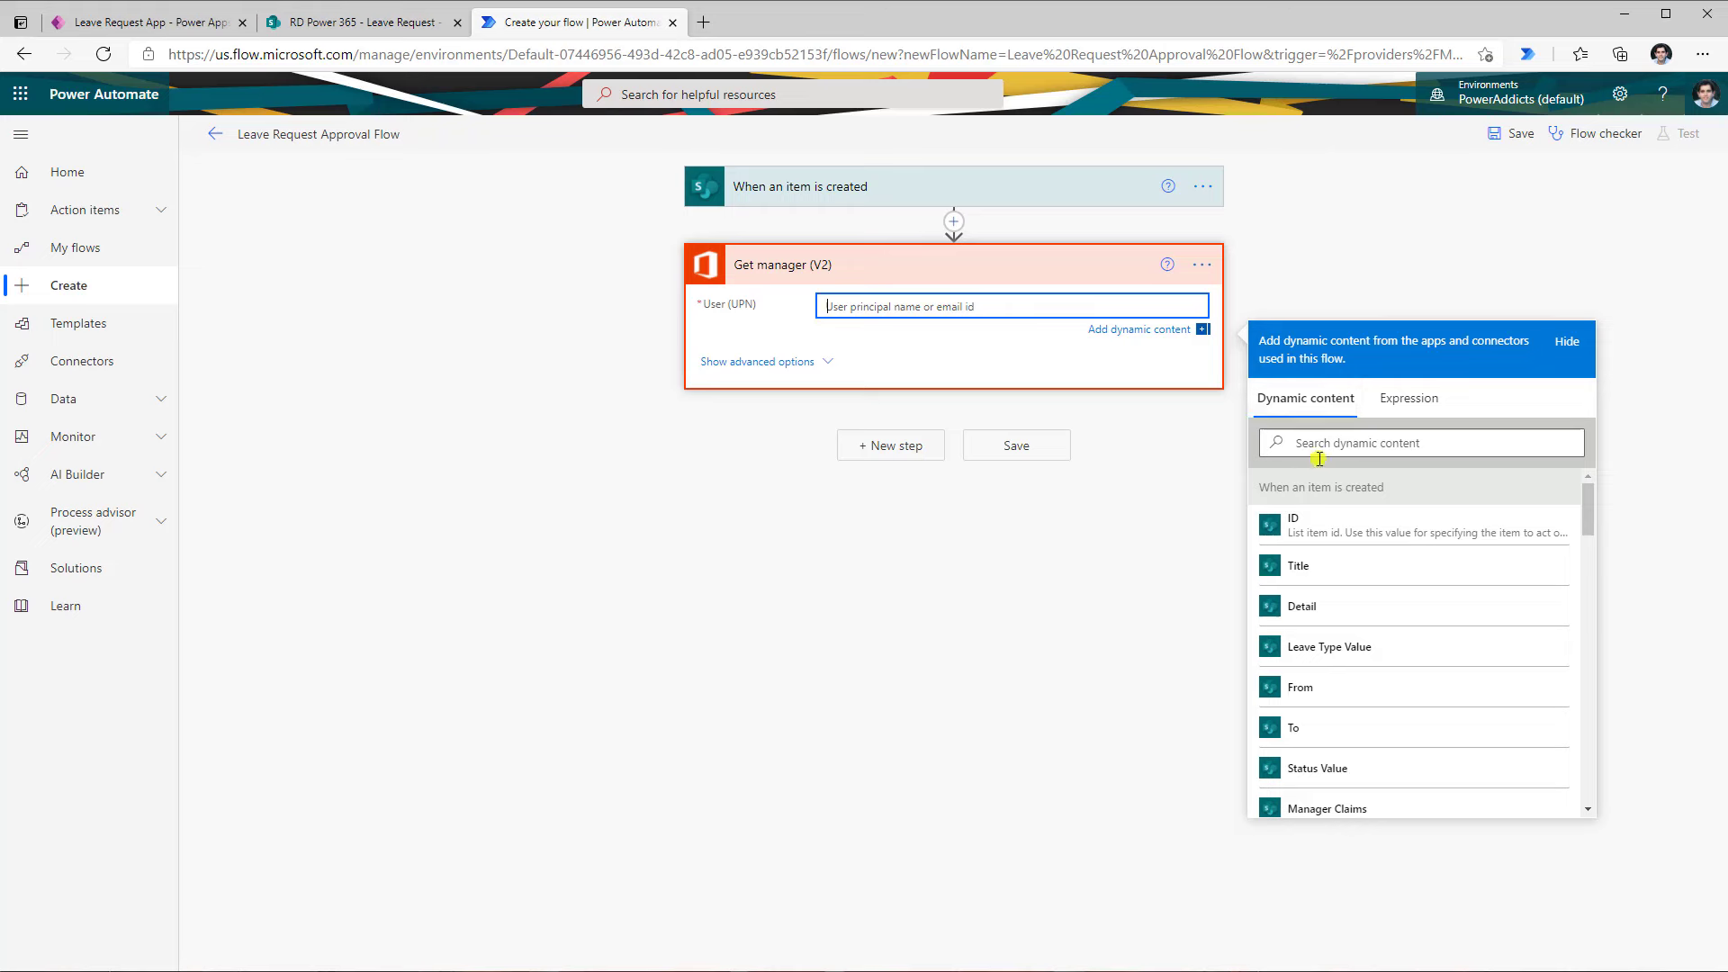
click(1338, 436)
text(created by)
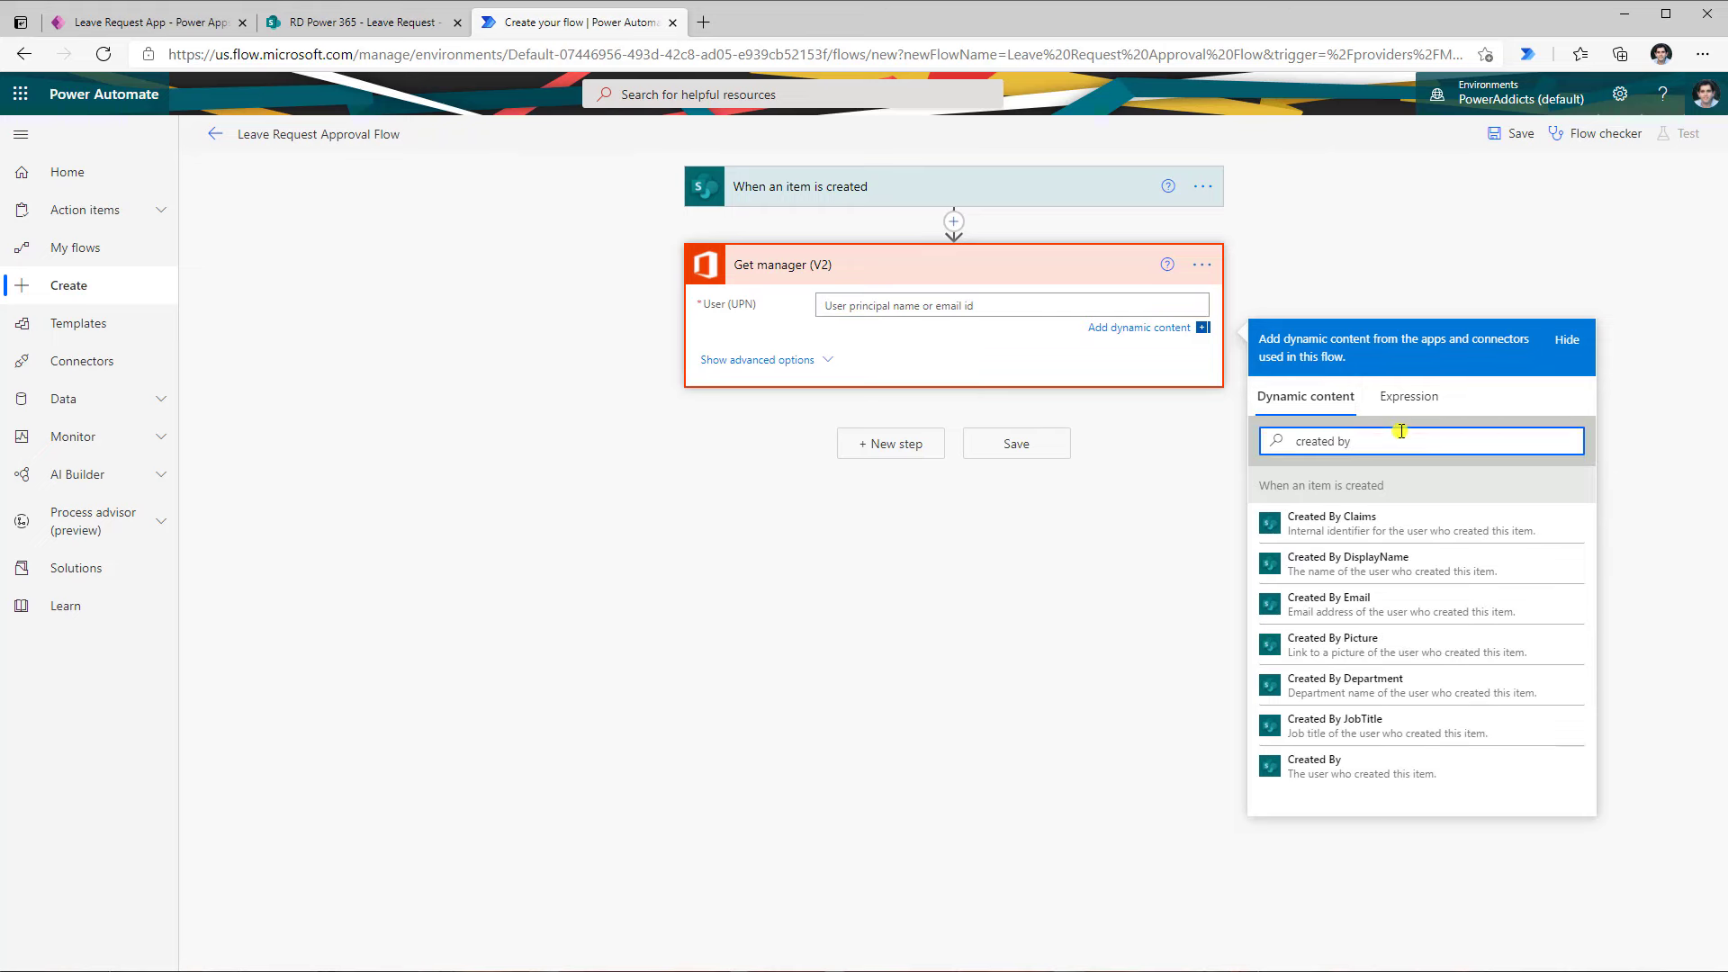
click(1370, 614)
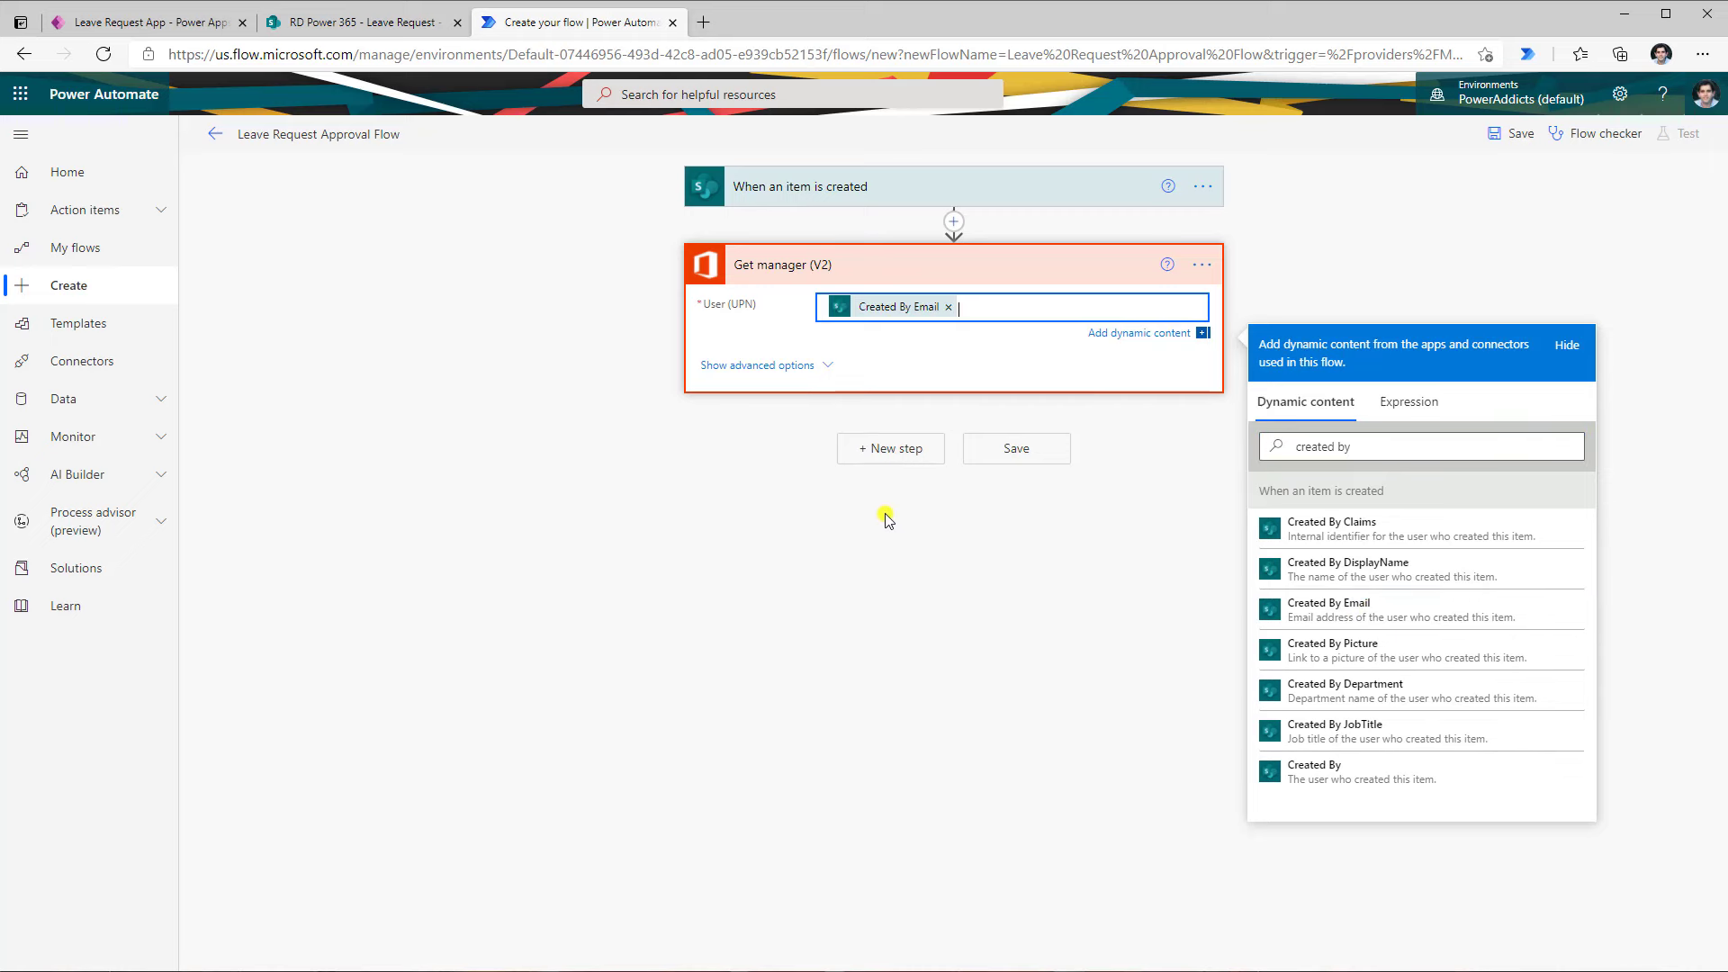
click(706, 513)
mouse_move(883, 316)
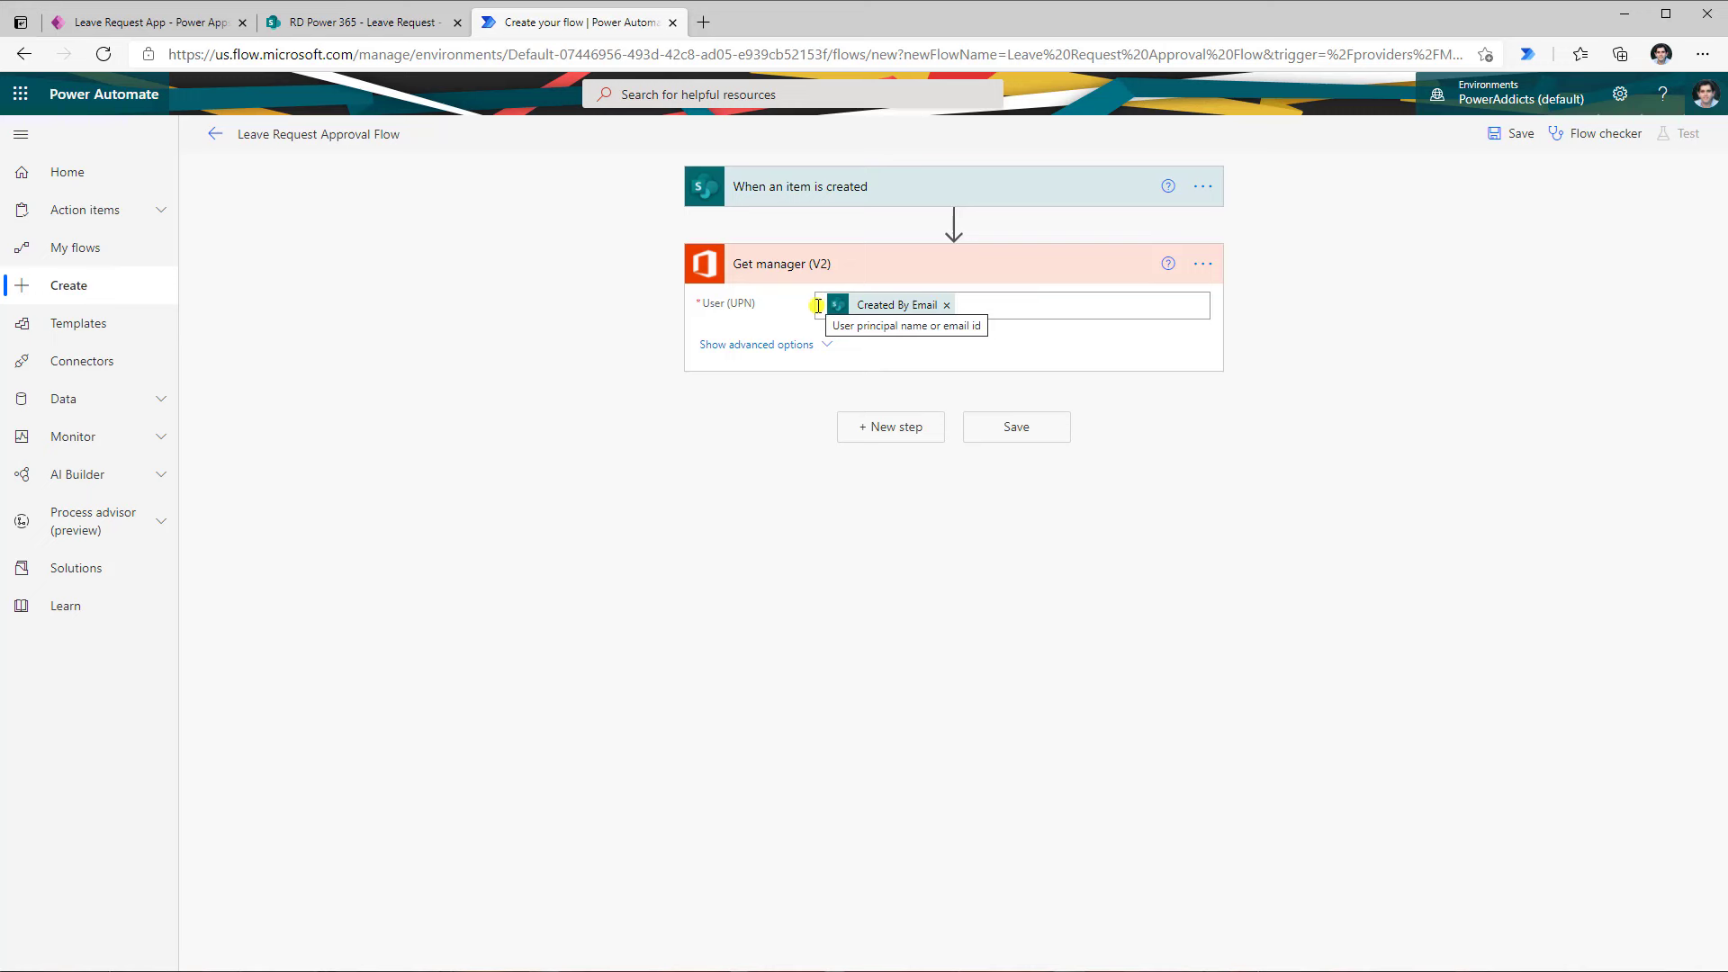
click(883, 429)
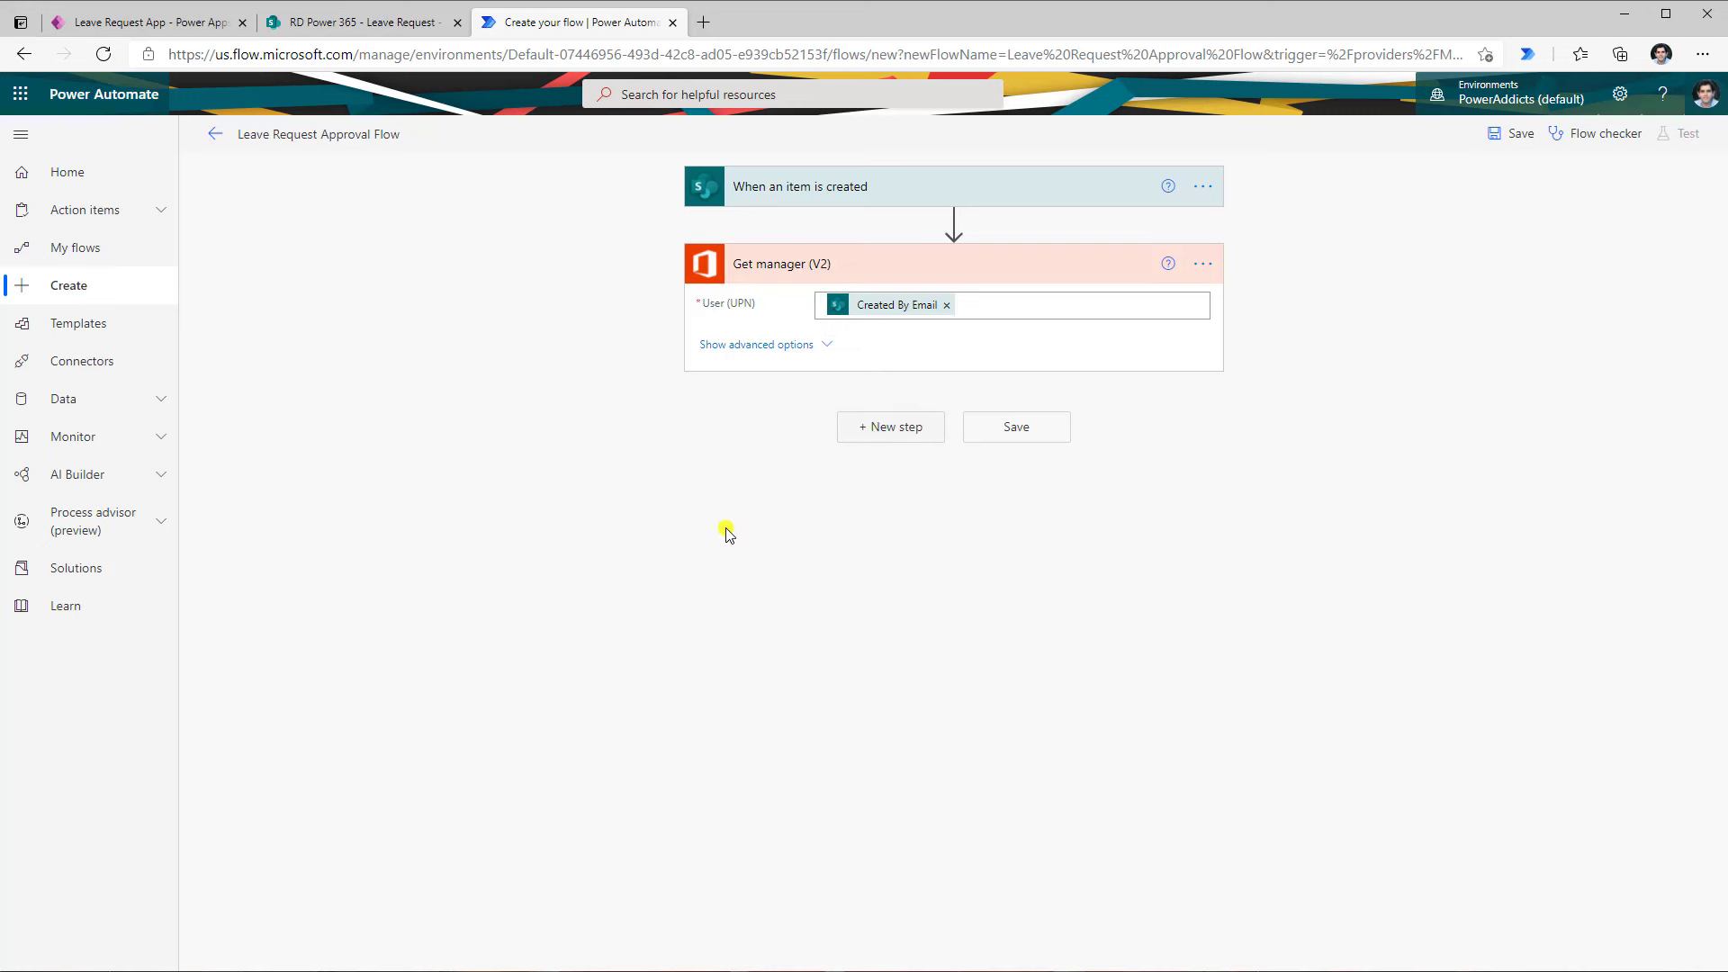
Add SharePoint's "Update item" action after Get manager (V2) and point it to the RD Power 365 site and Leave Request list
text(update item)
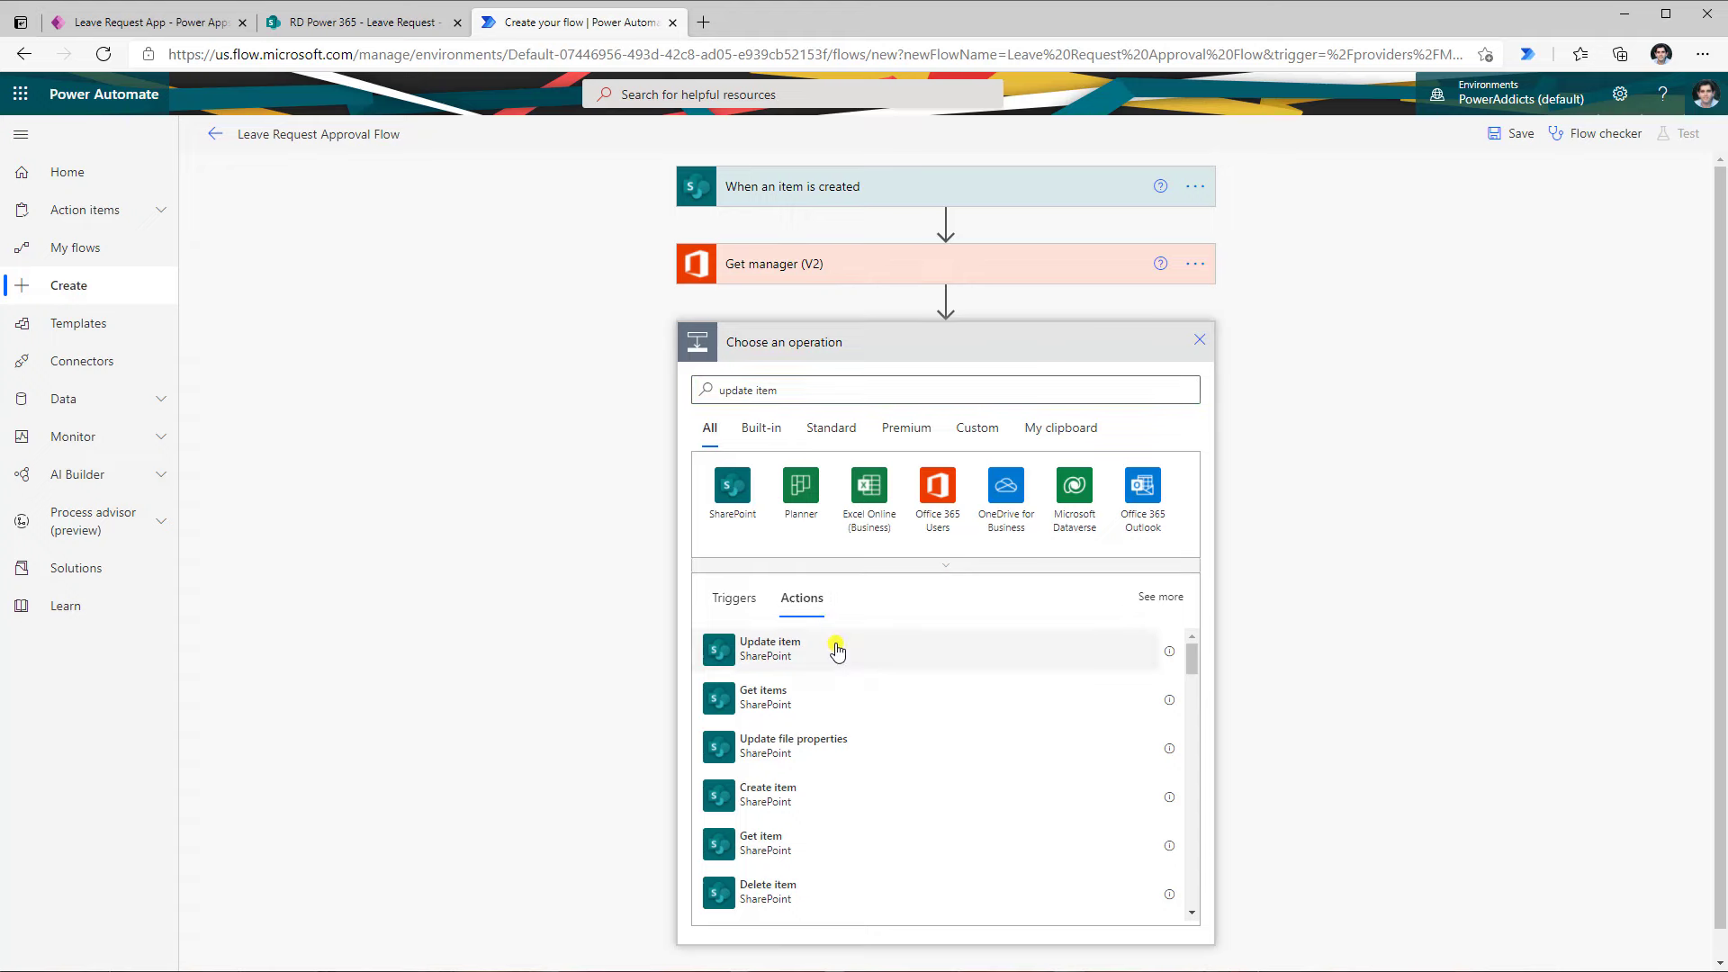
click(833, 648)
click(1172, 378)
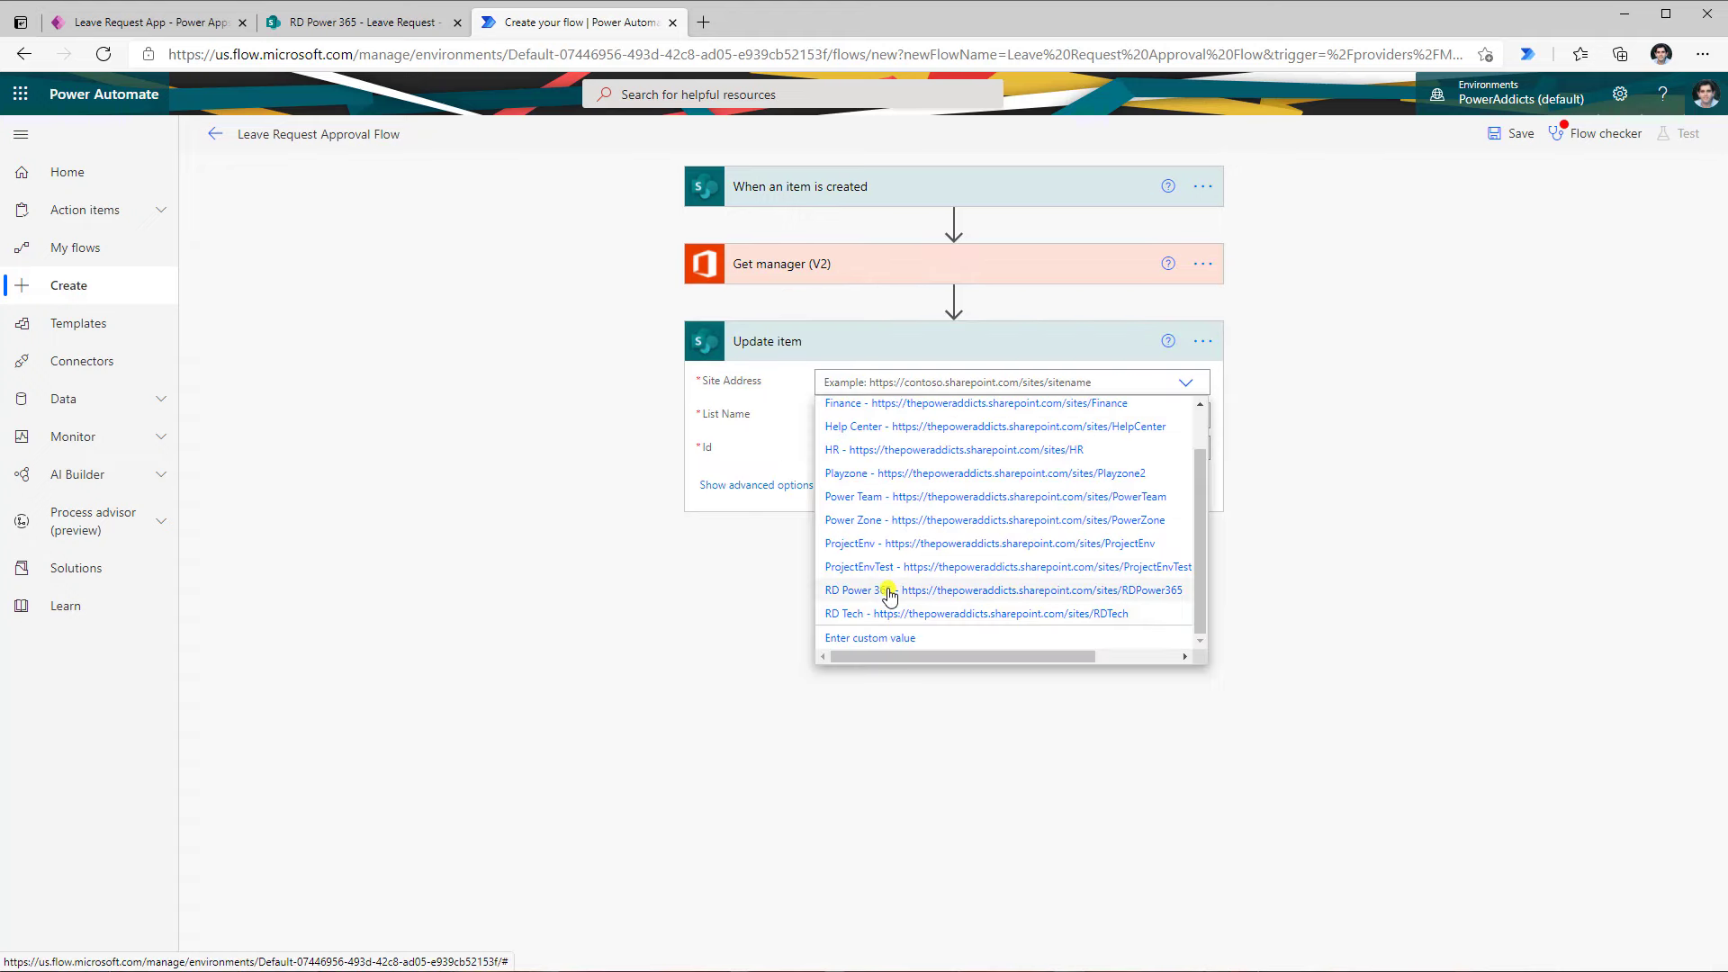
click(891, 593)
click(900, 436)
click(884, 464)
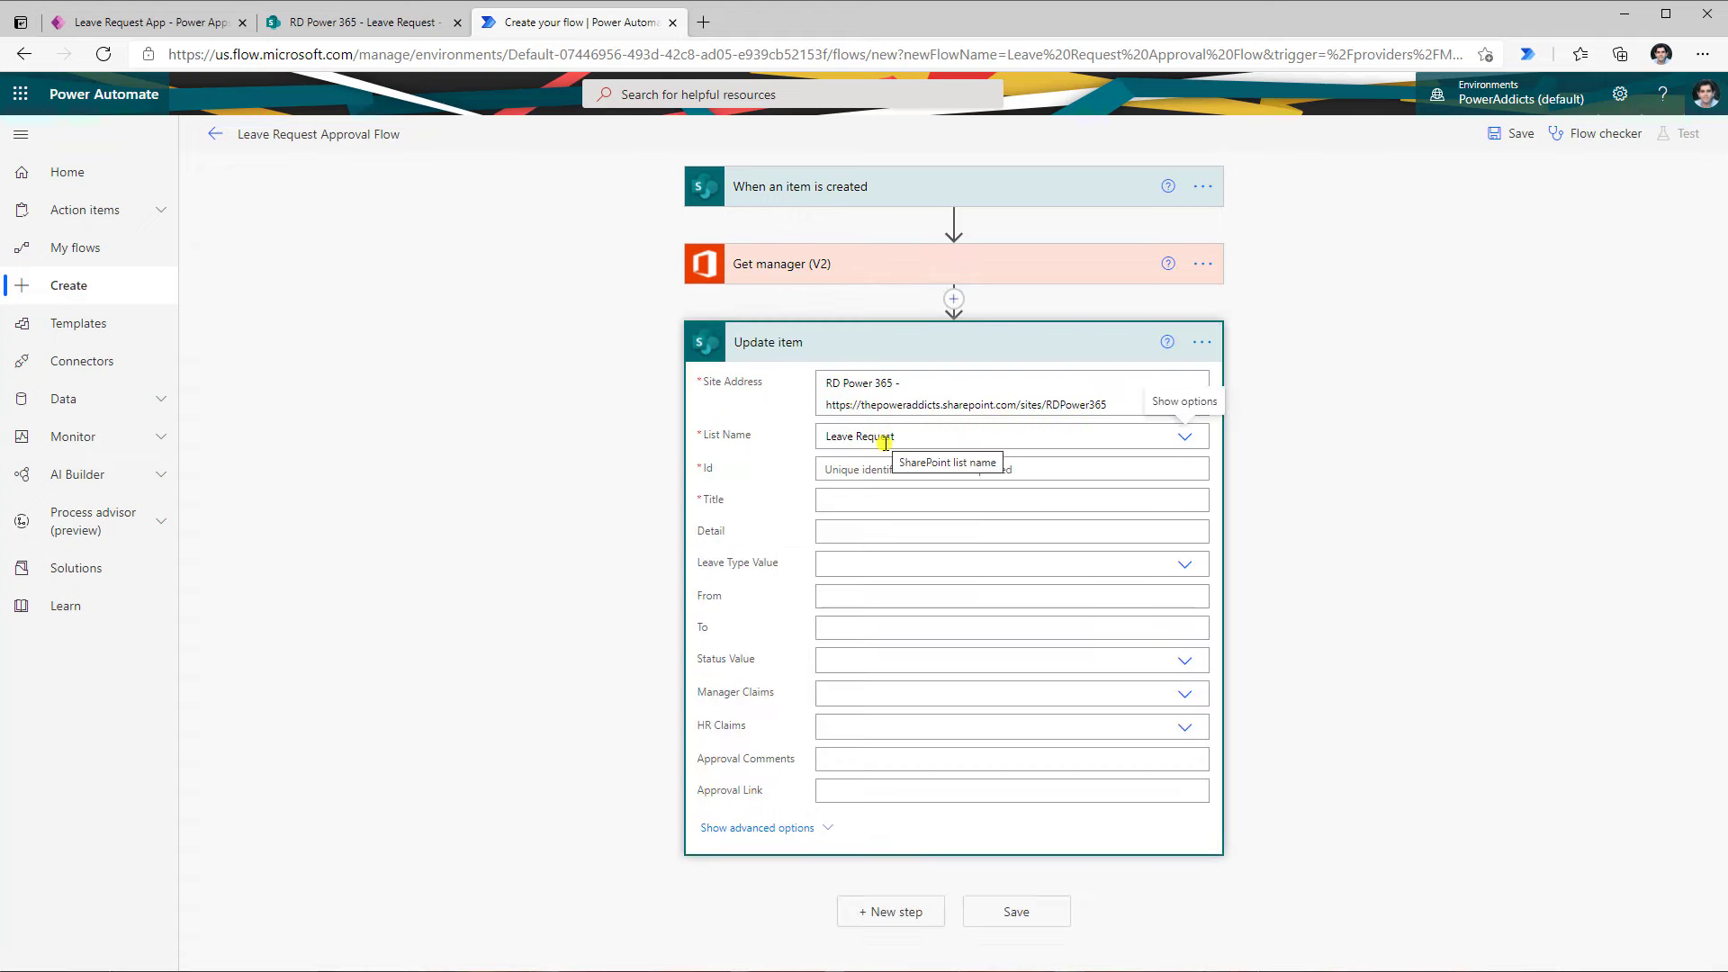
Set the Update item action's Id and Title fields to the trigger's ID and Title dynamic content
click(892, 470)
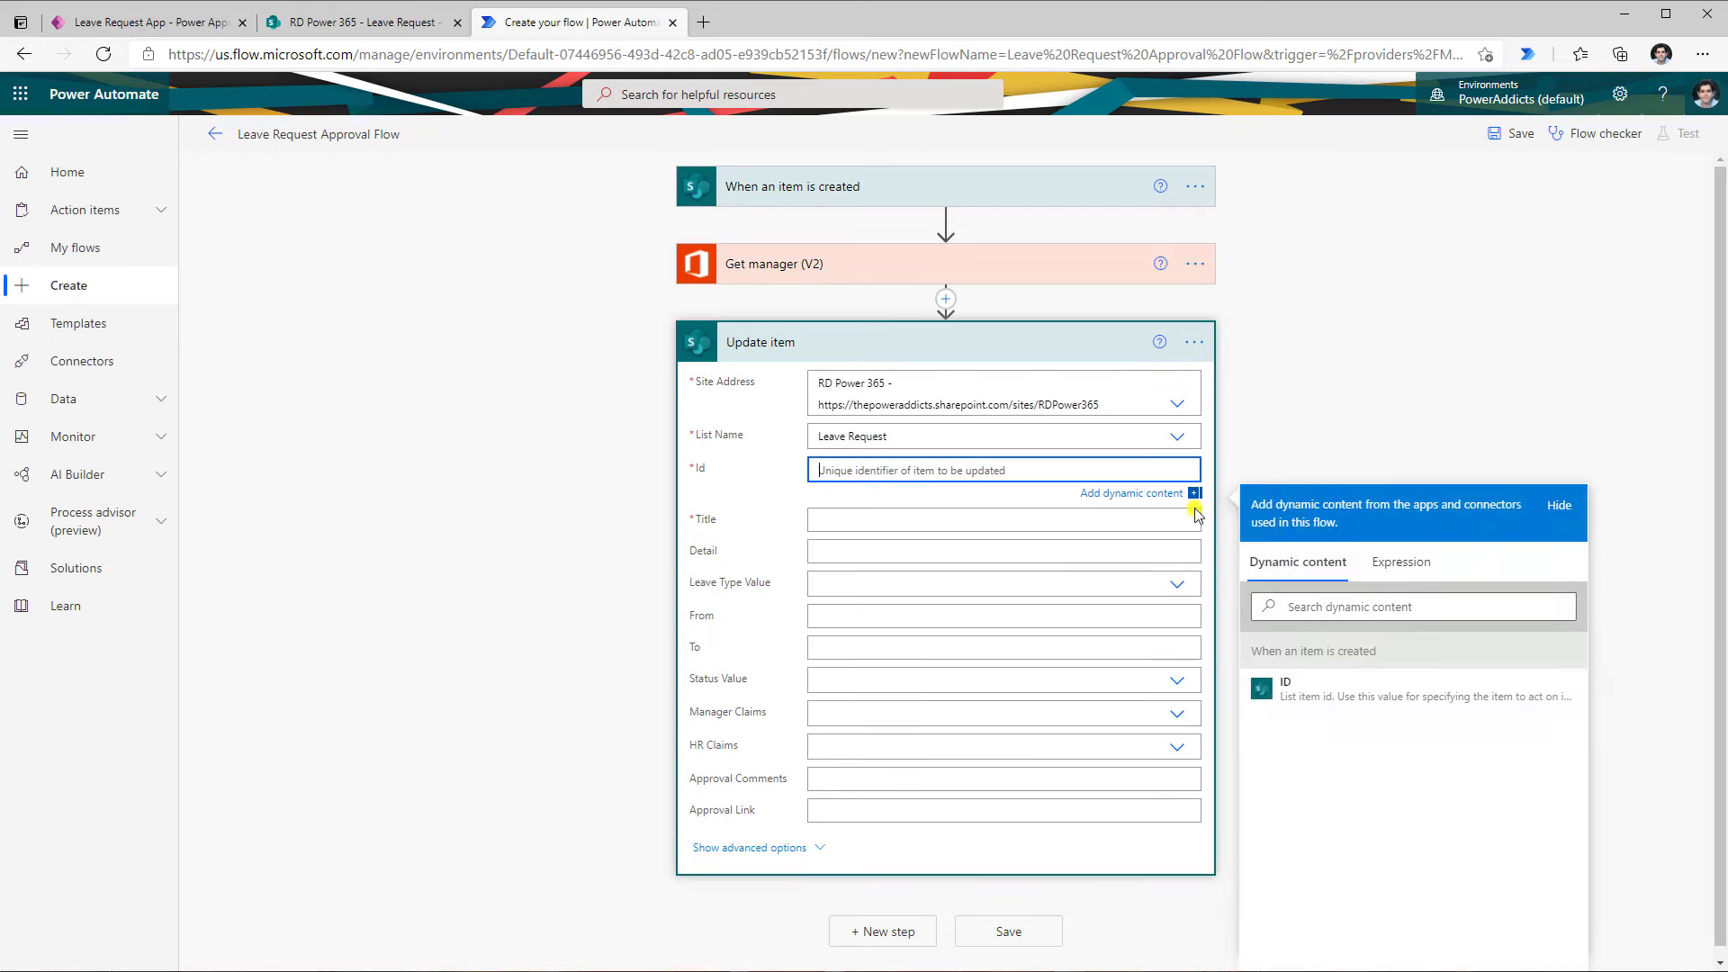
click(1300, 702)
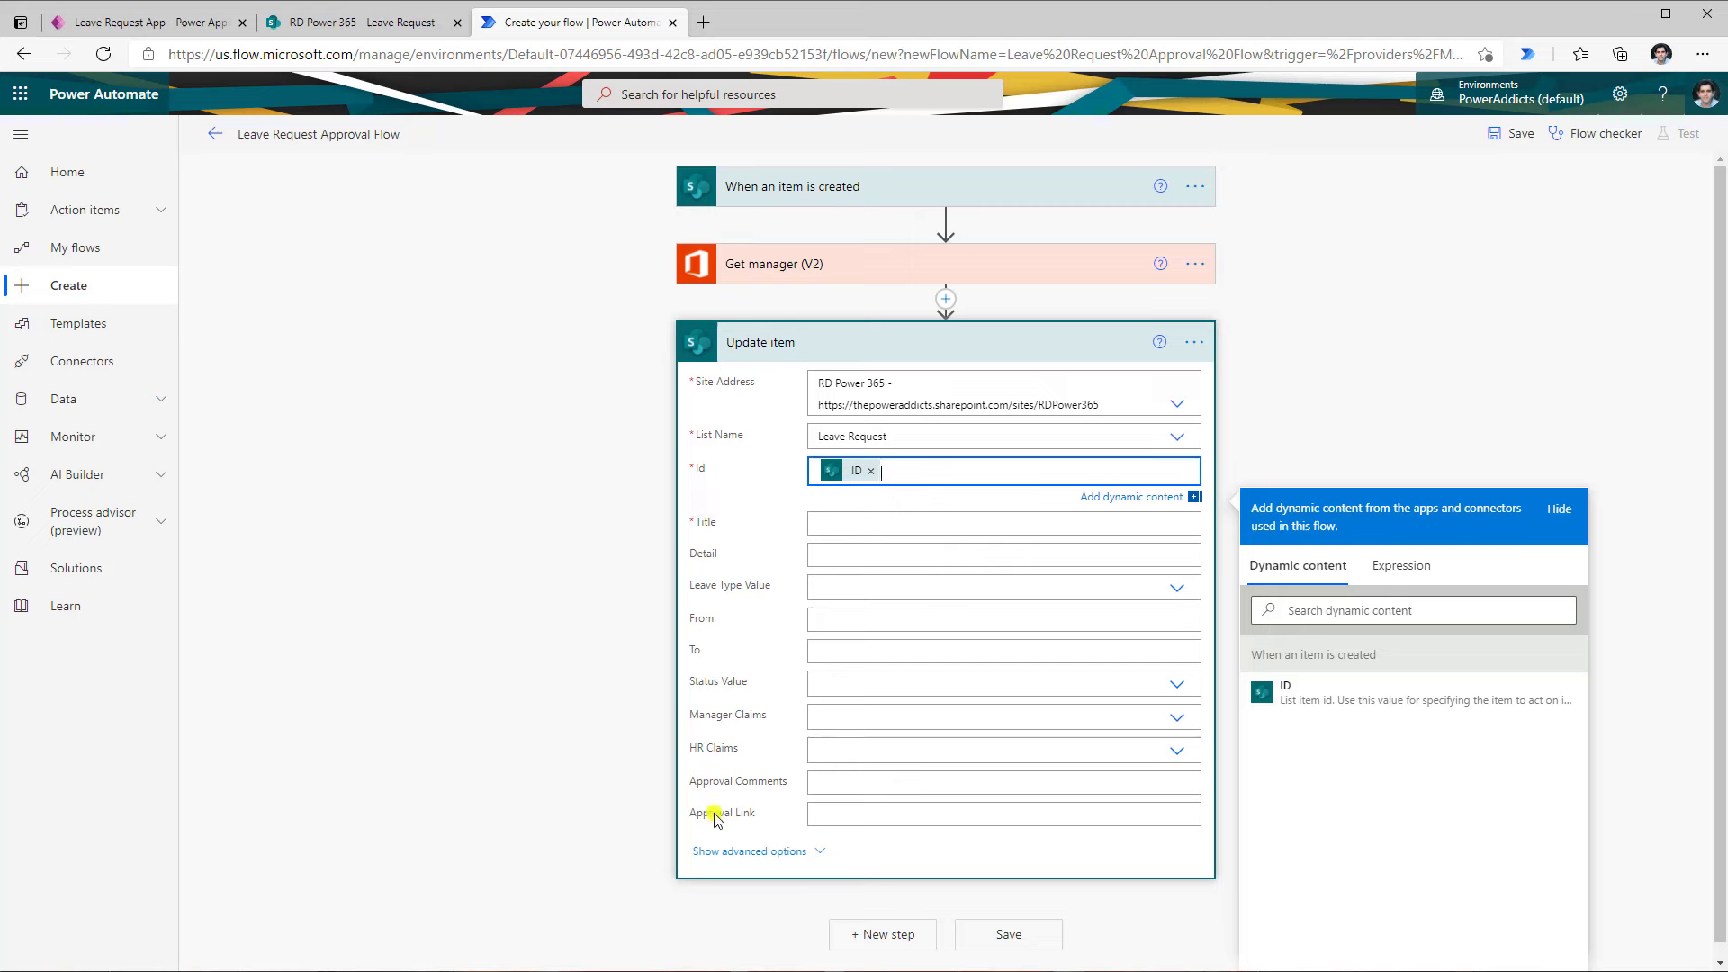
click(835, 522)
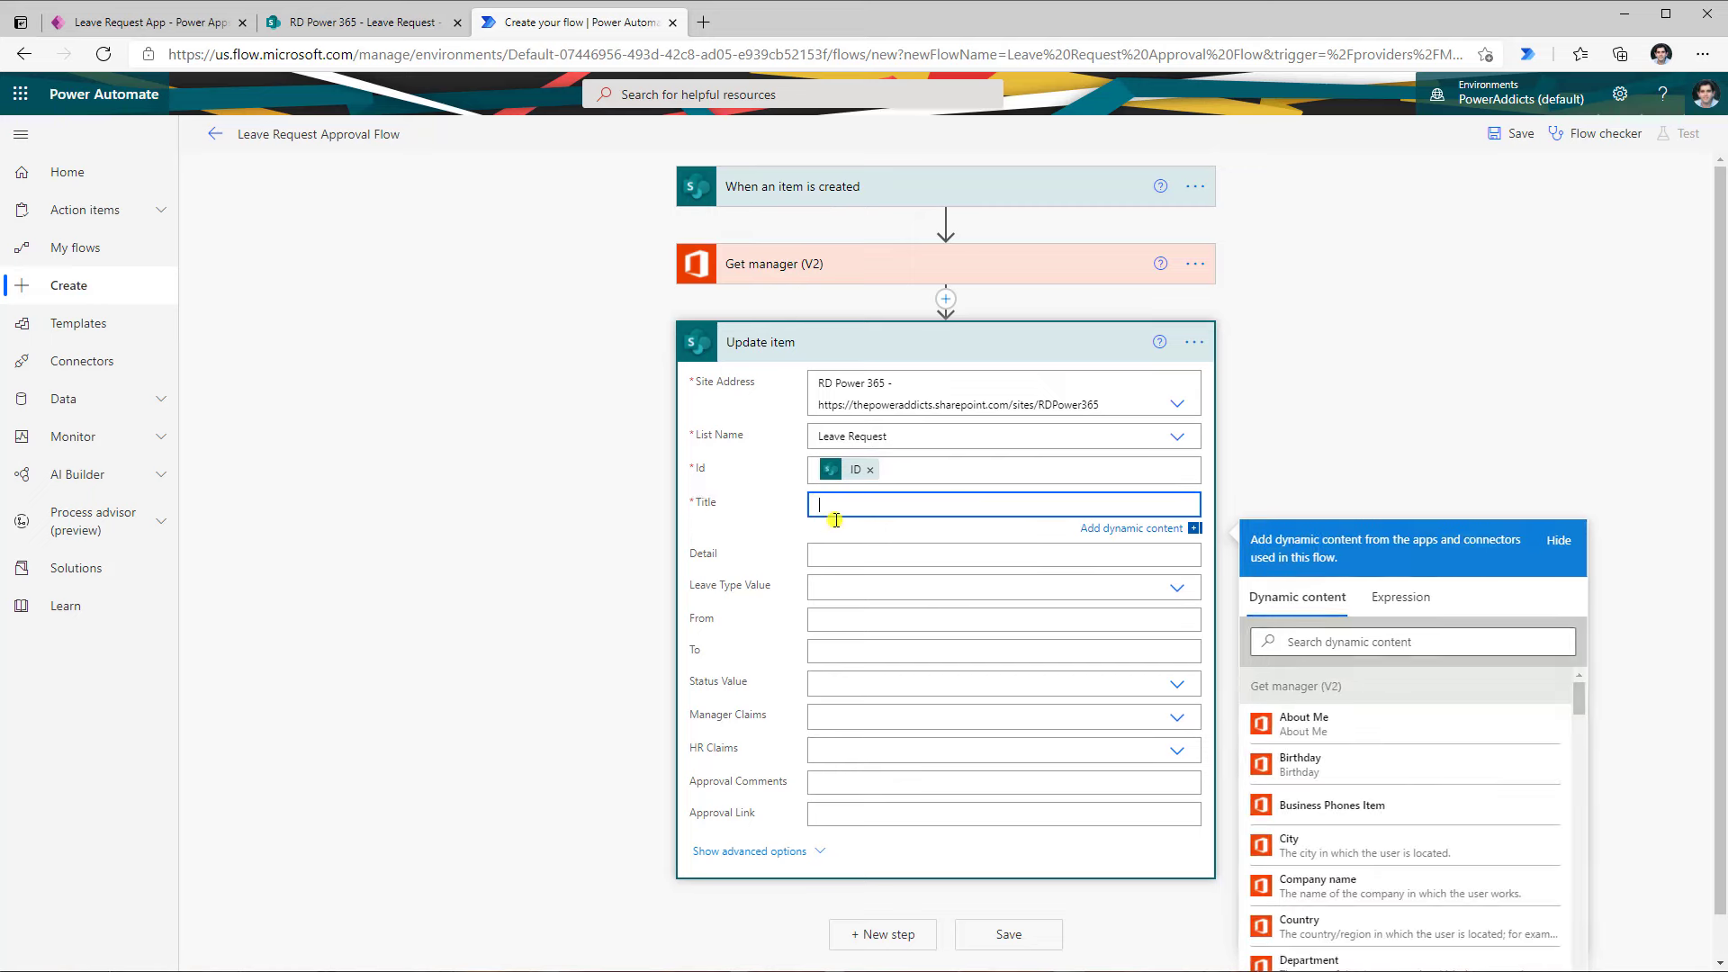
click(1354, 648)
text(title)
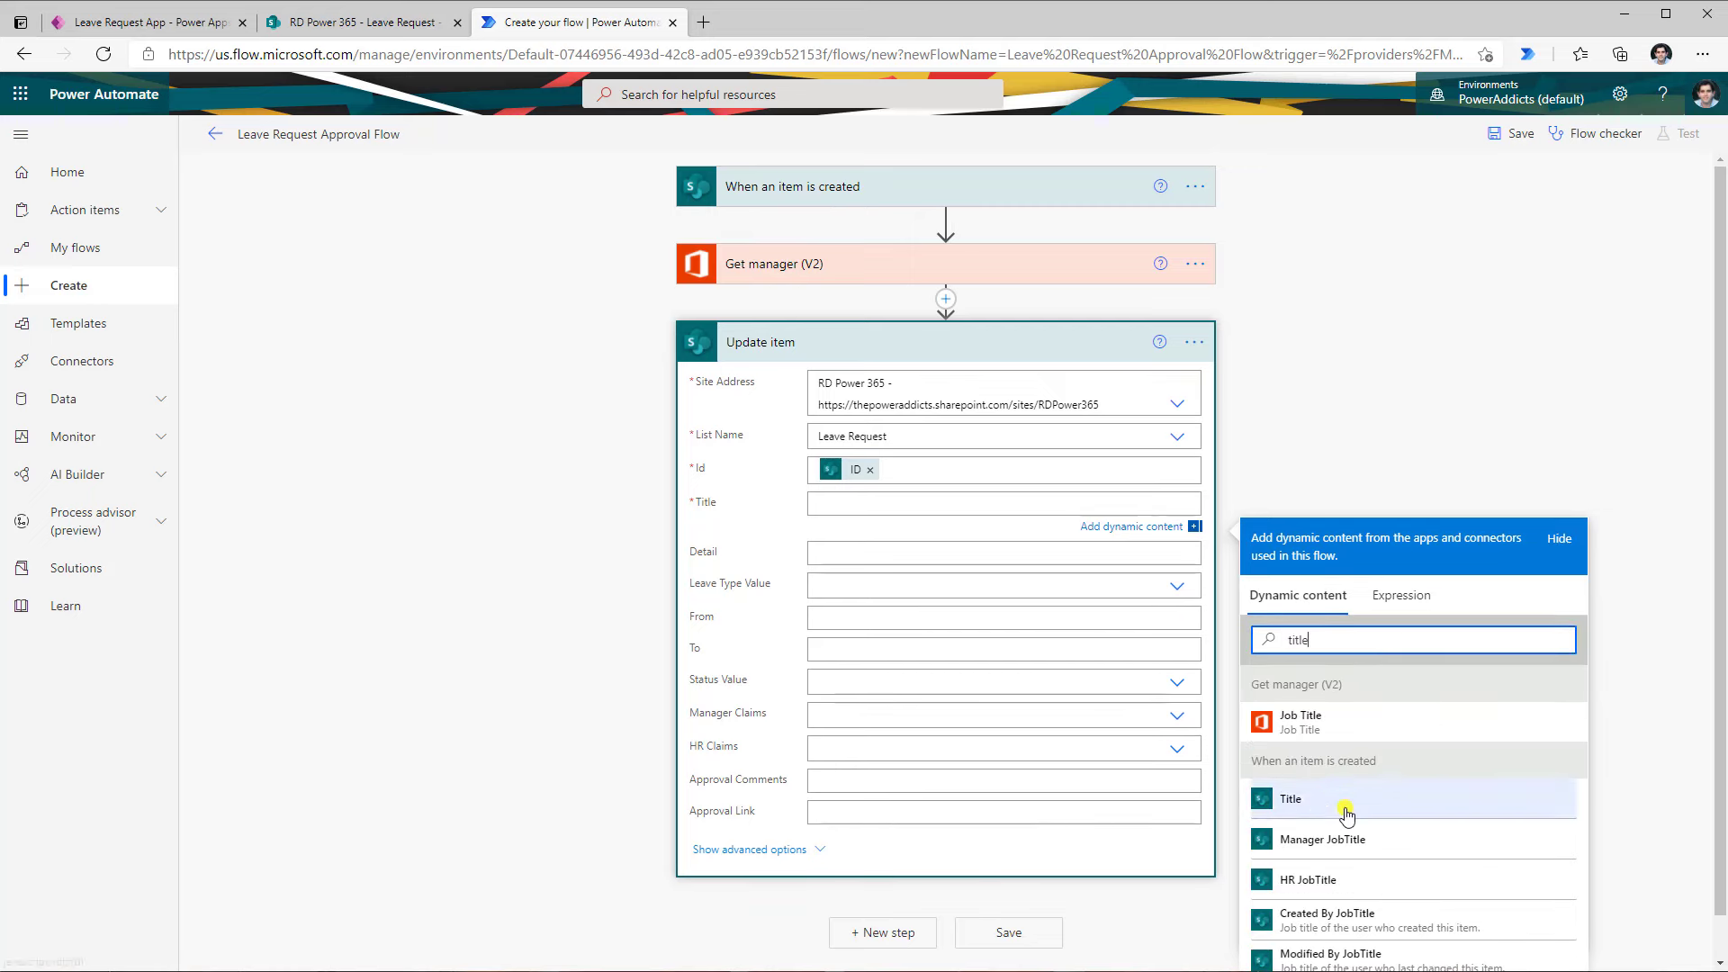
click(1318, 806)
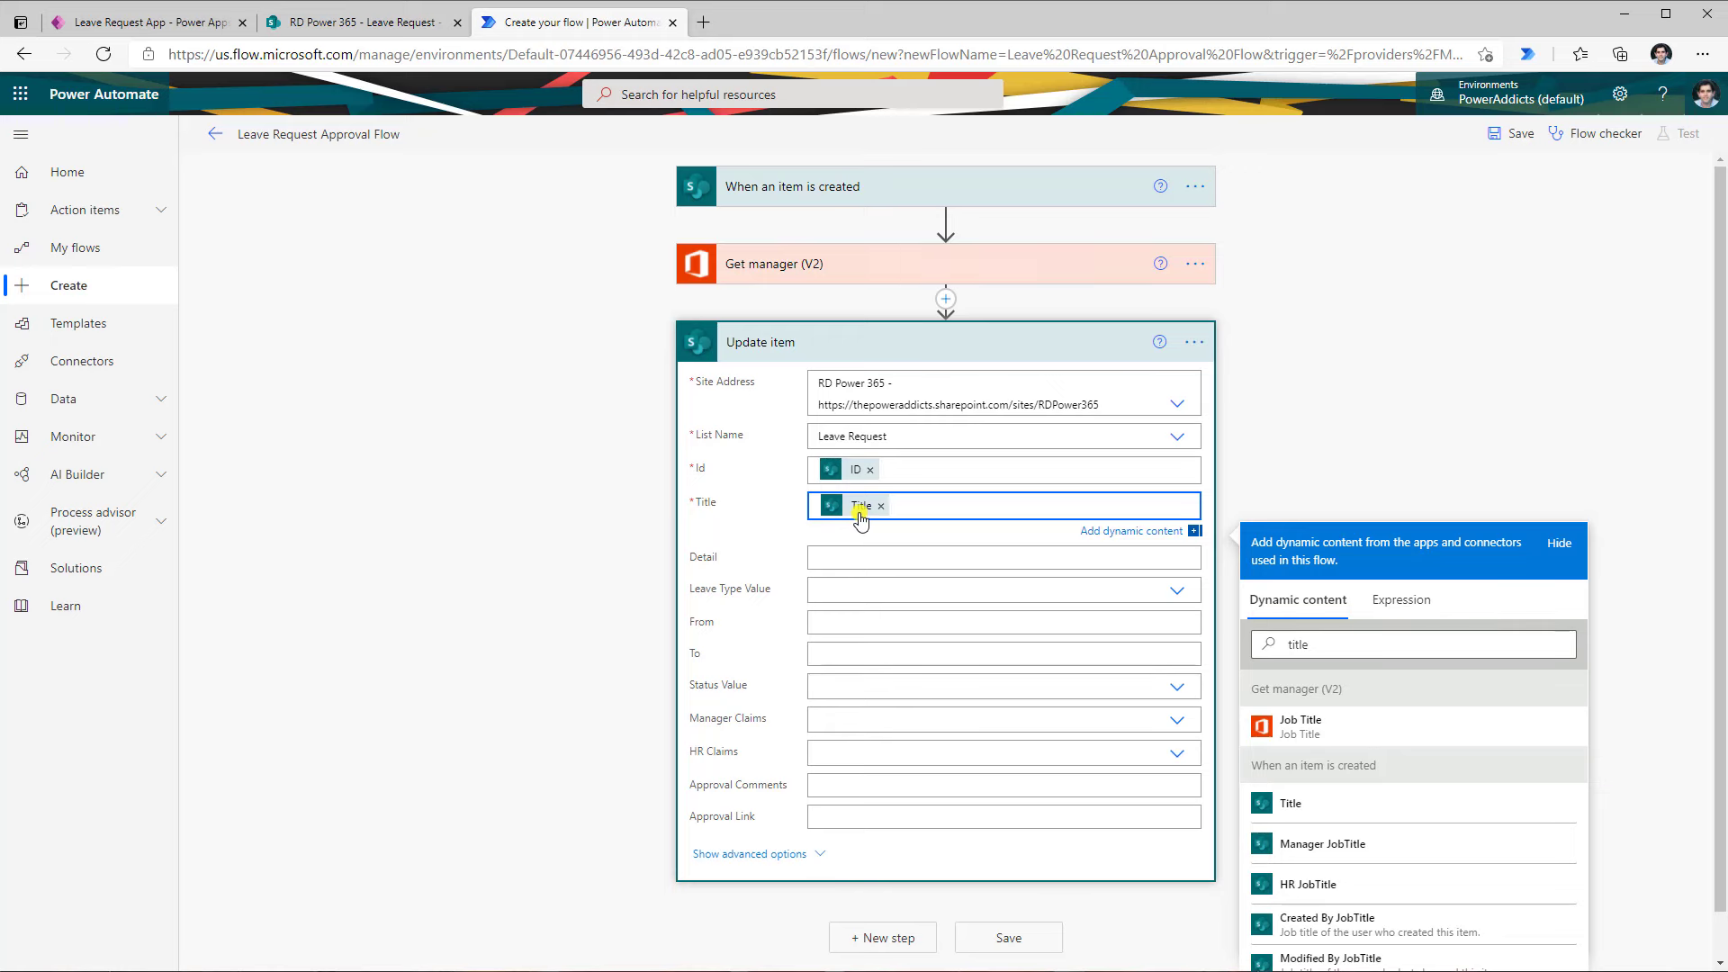
click(1328, 441)
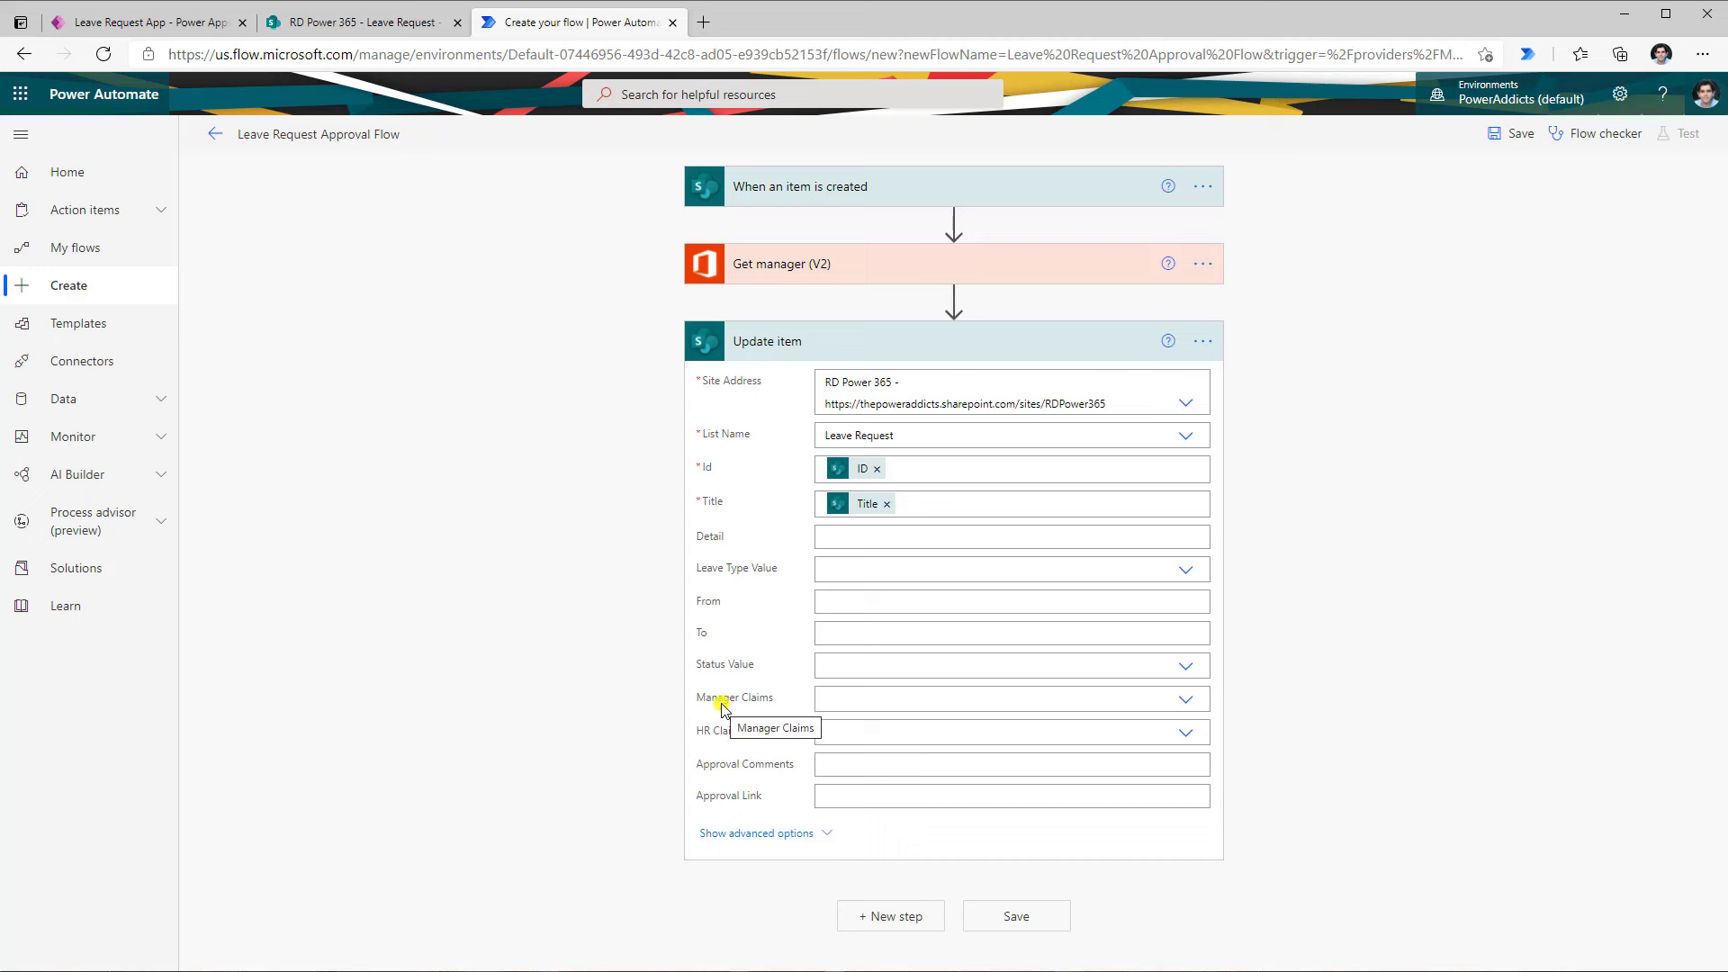
Set Manager Claims in the Update item action to a custom value using the Mail dynamic content from Get manager (V2)
click(1185, 701)
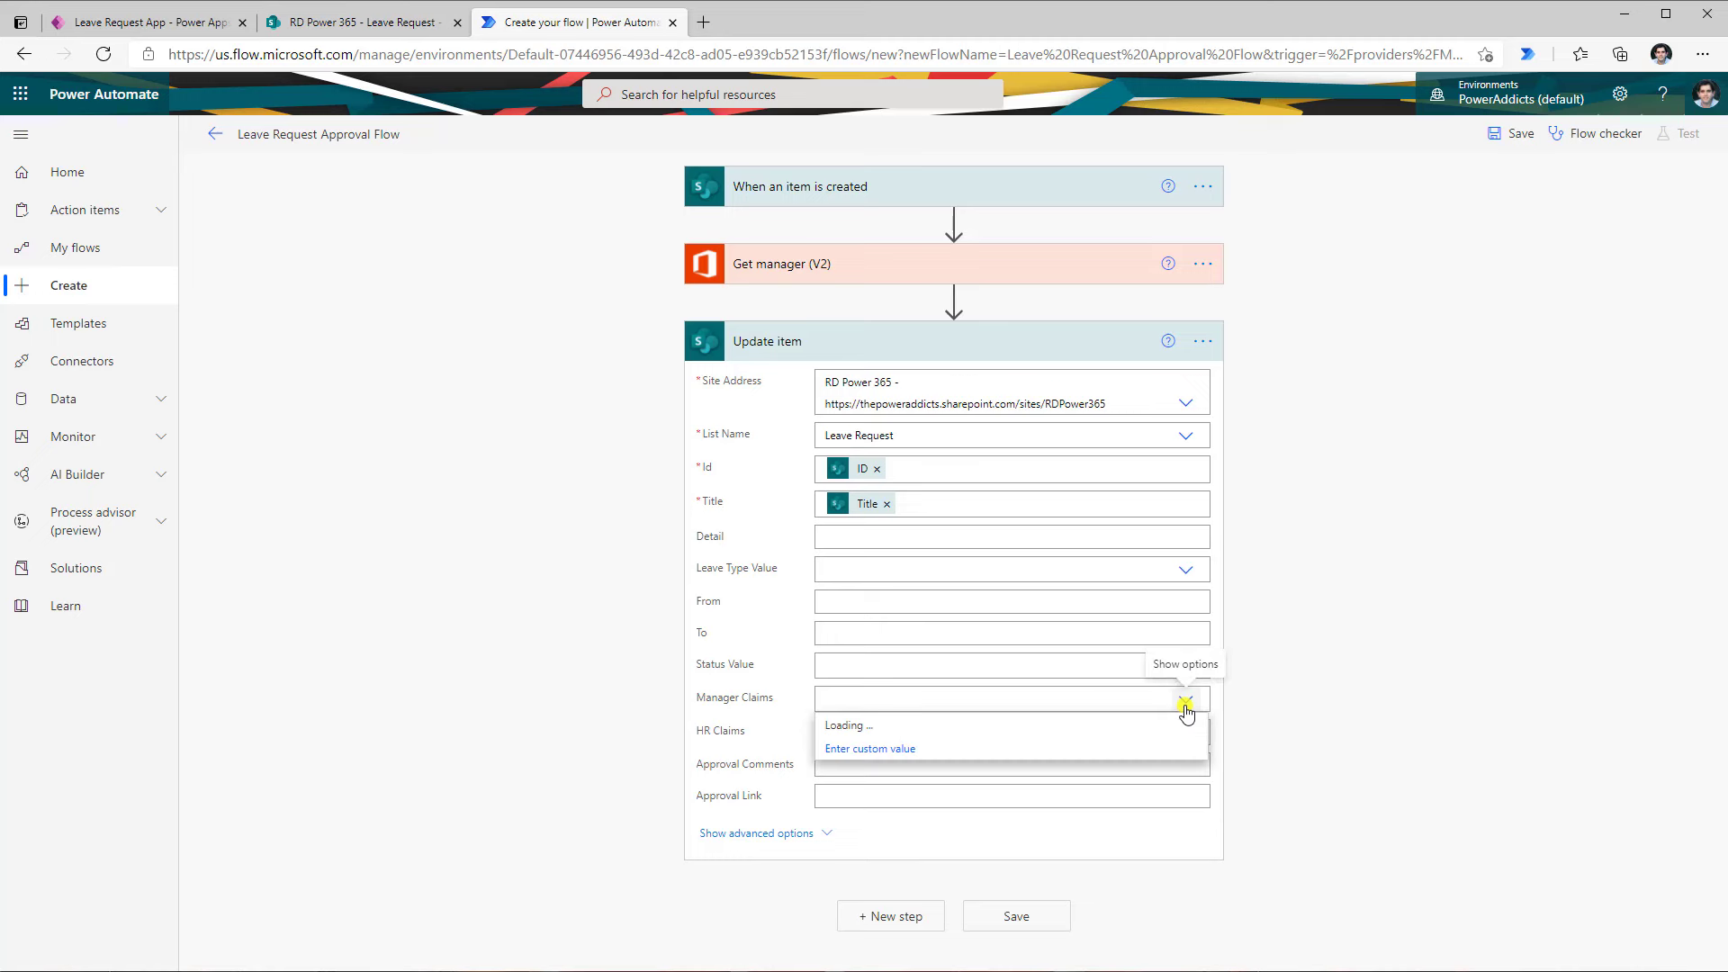
click(919, 752)
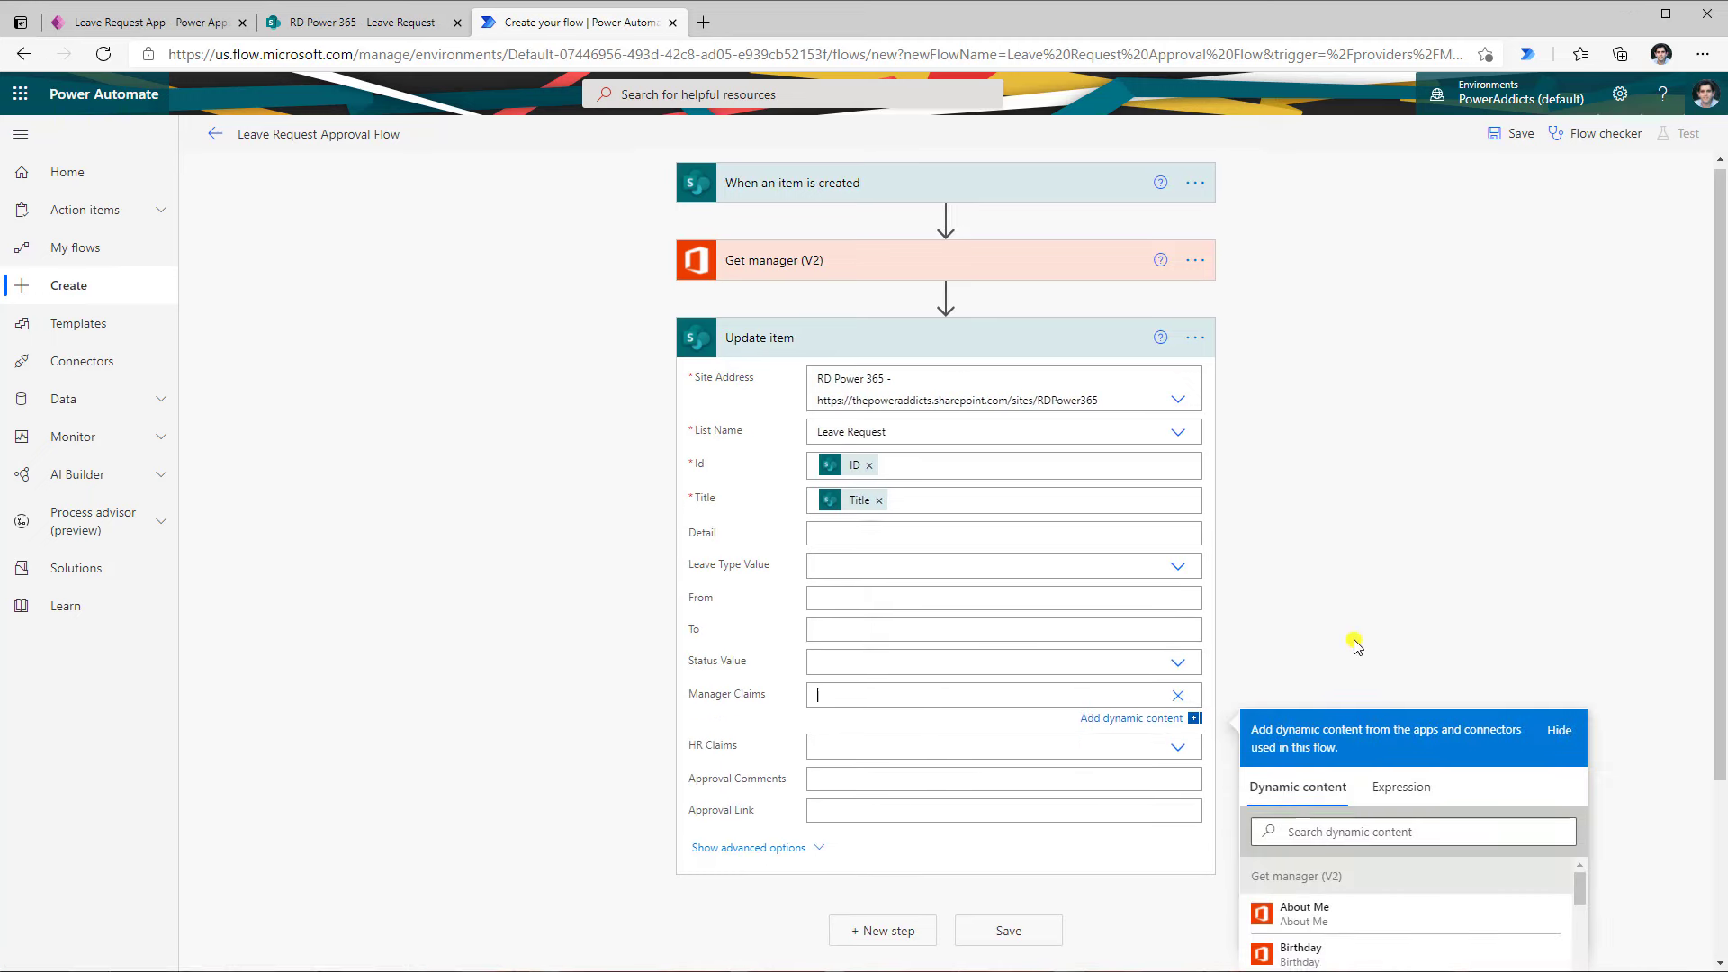
click(1314, 614)
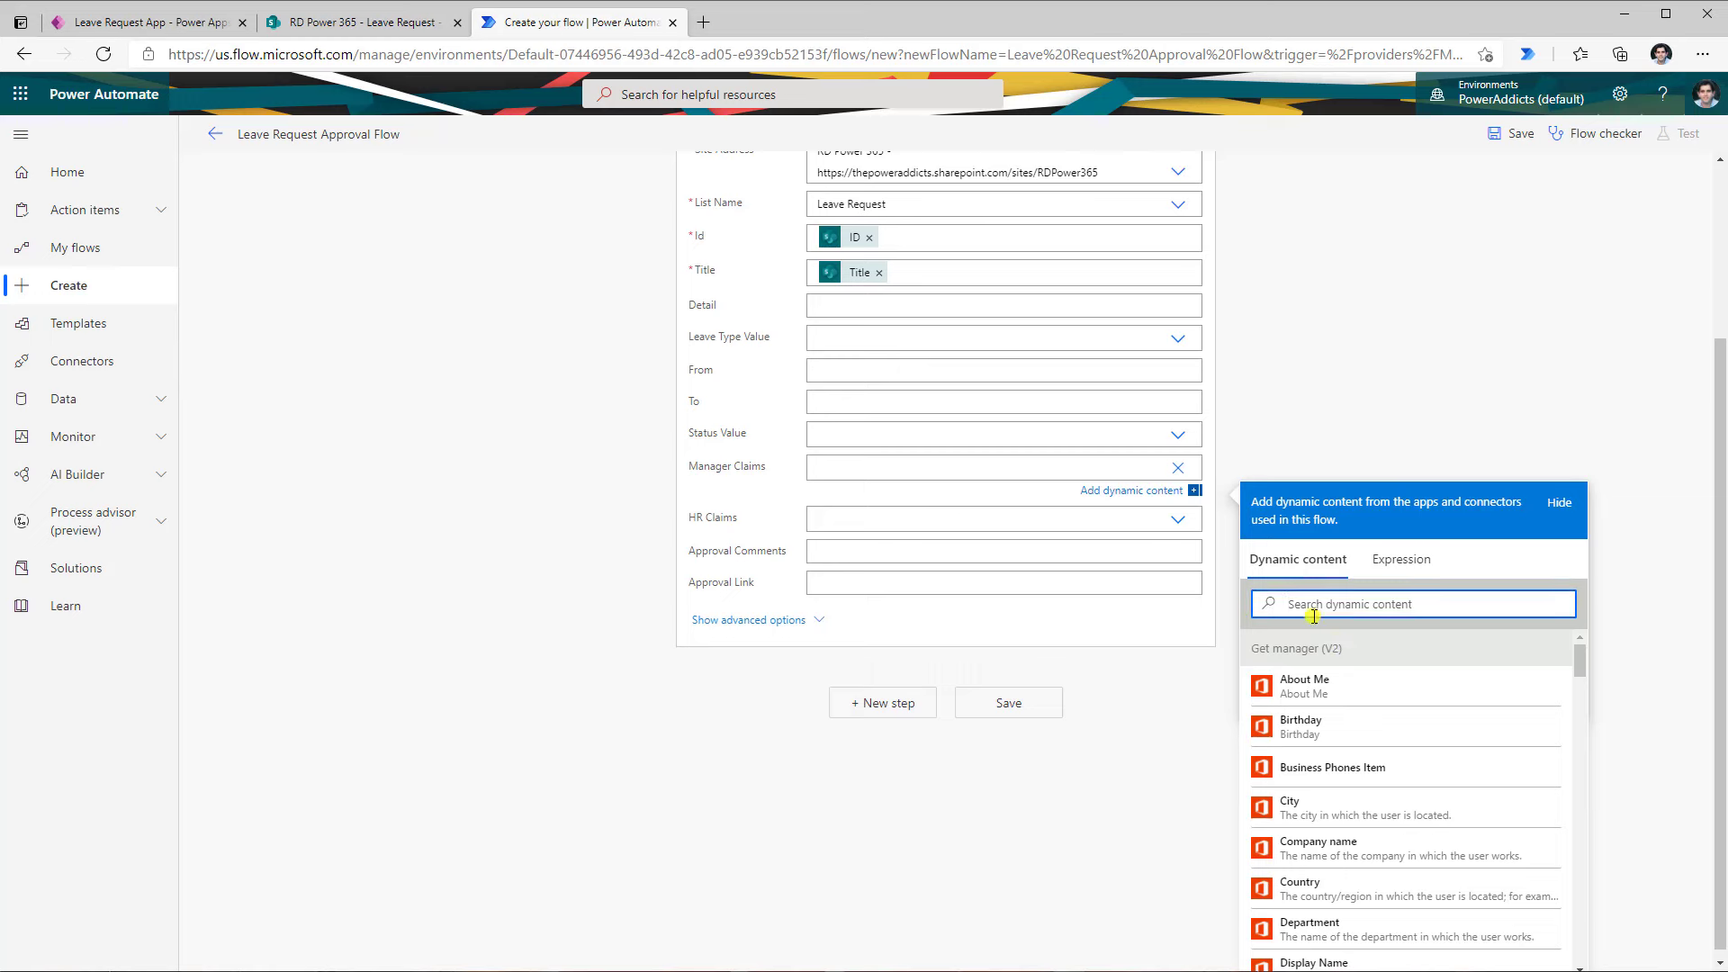
text(mail)
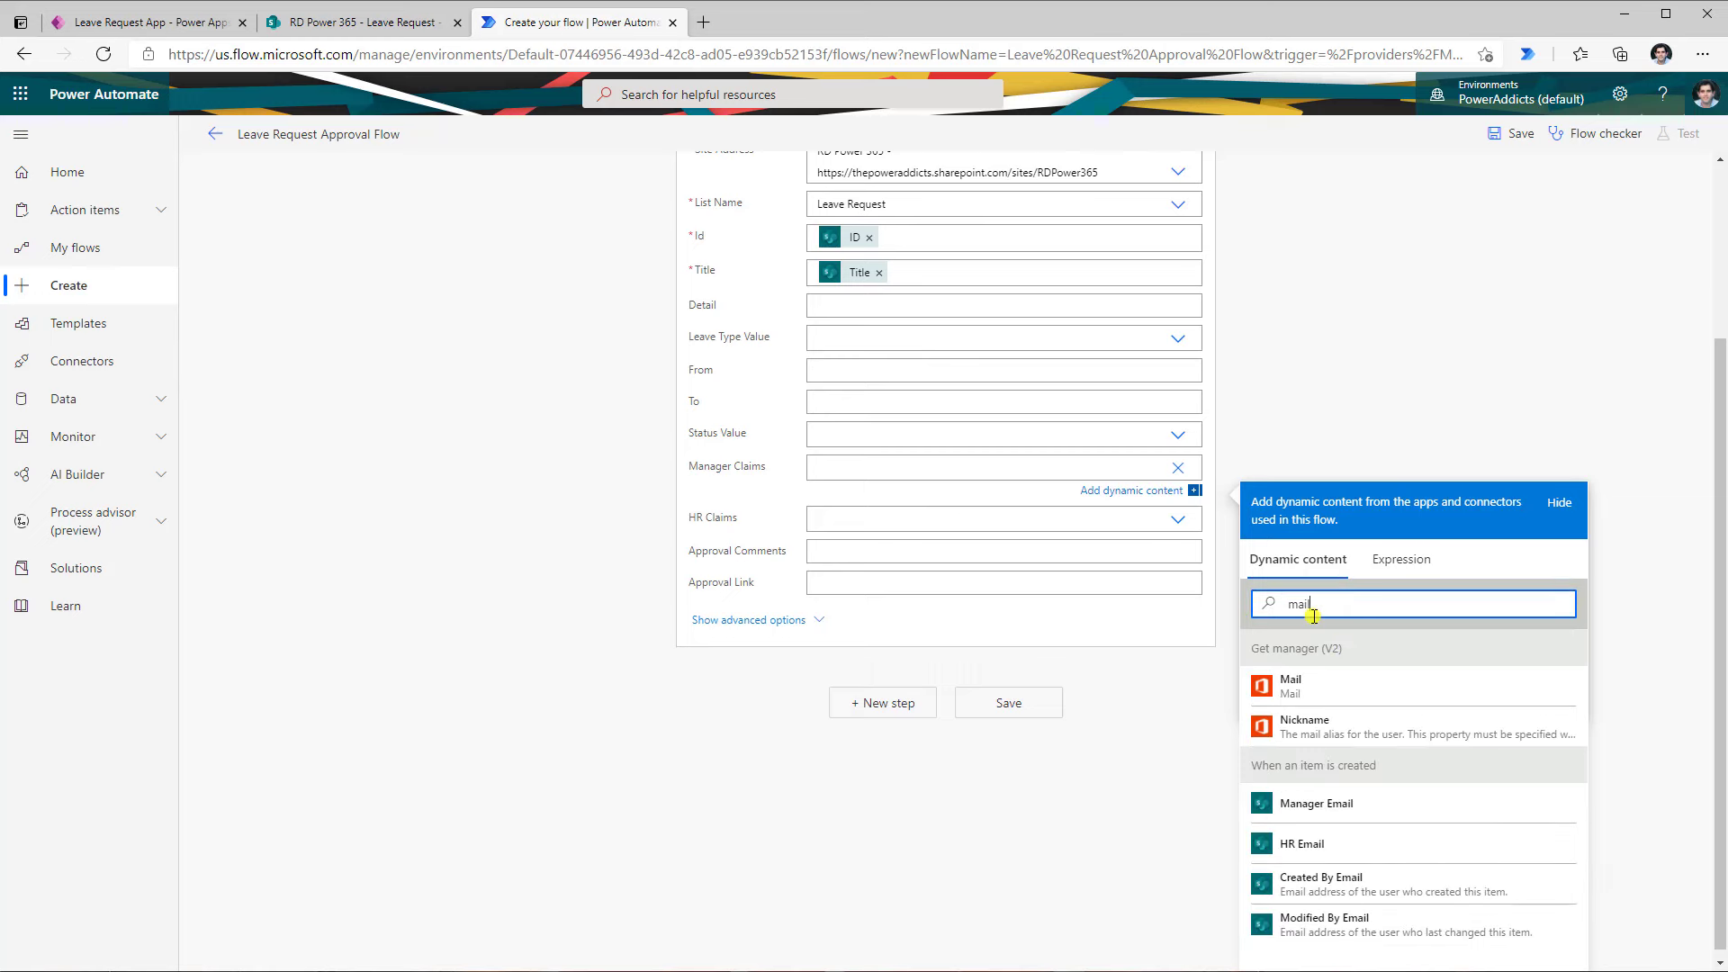
click(1331, 689)
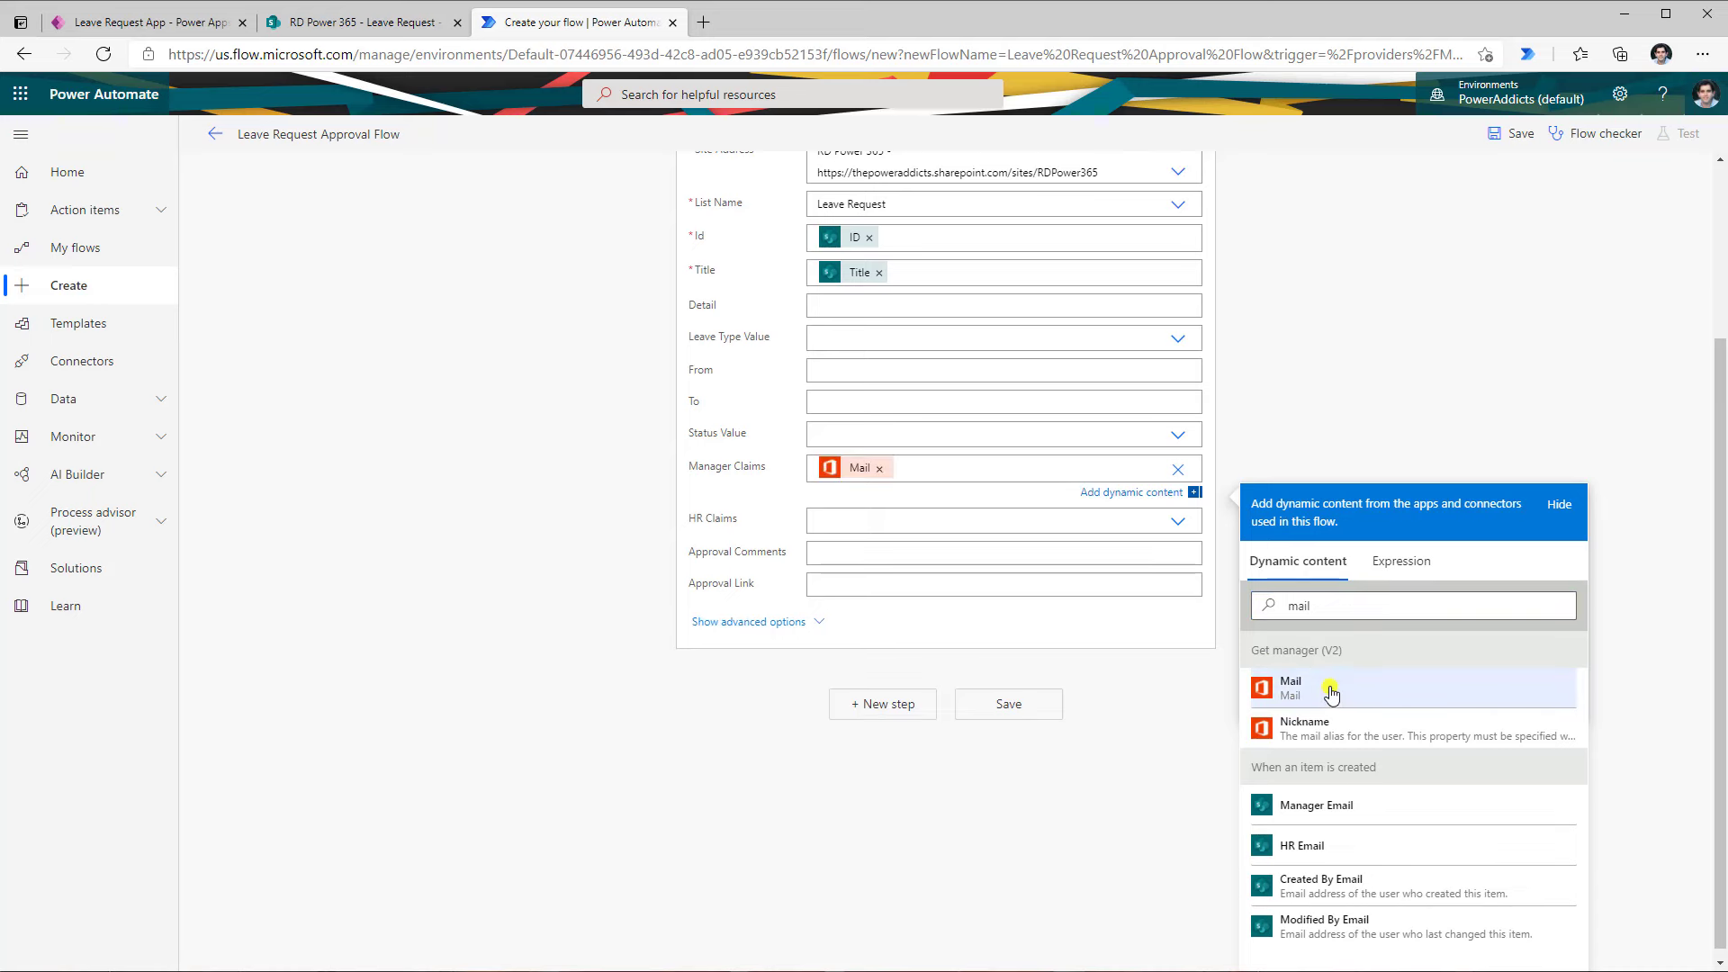
click(1347, 381)
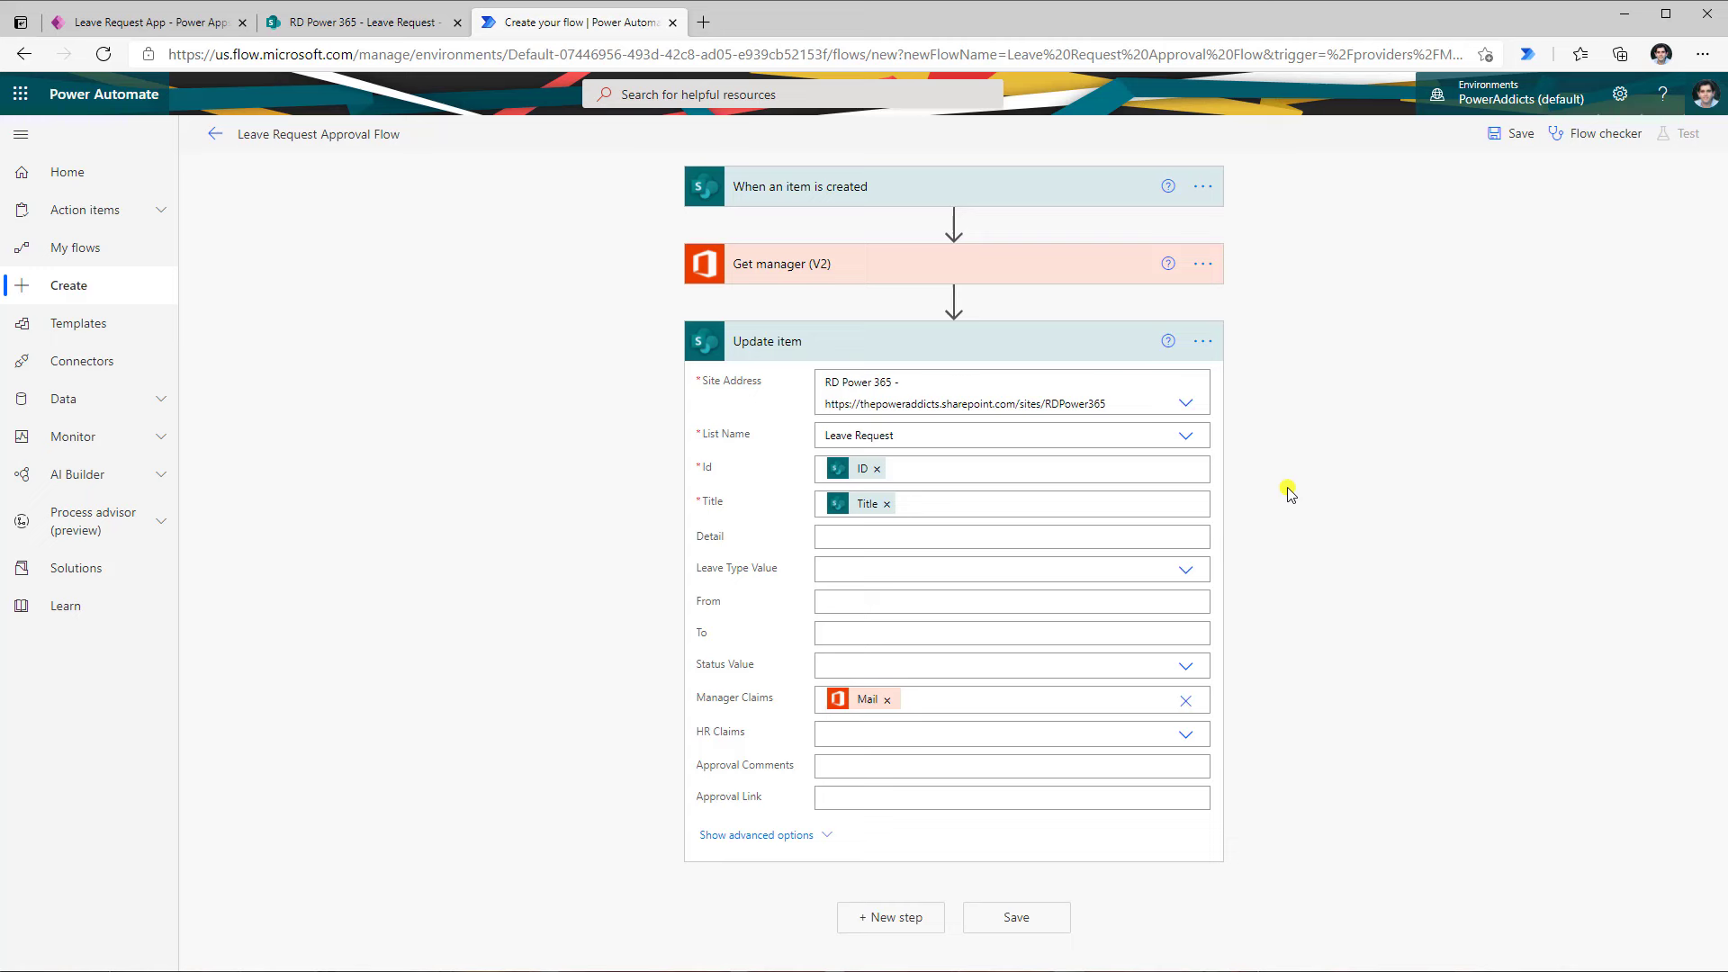
Set the Update item action's Status Value to Pending Manager Approval
click(1183, 668)
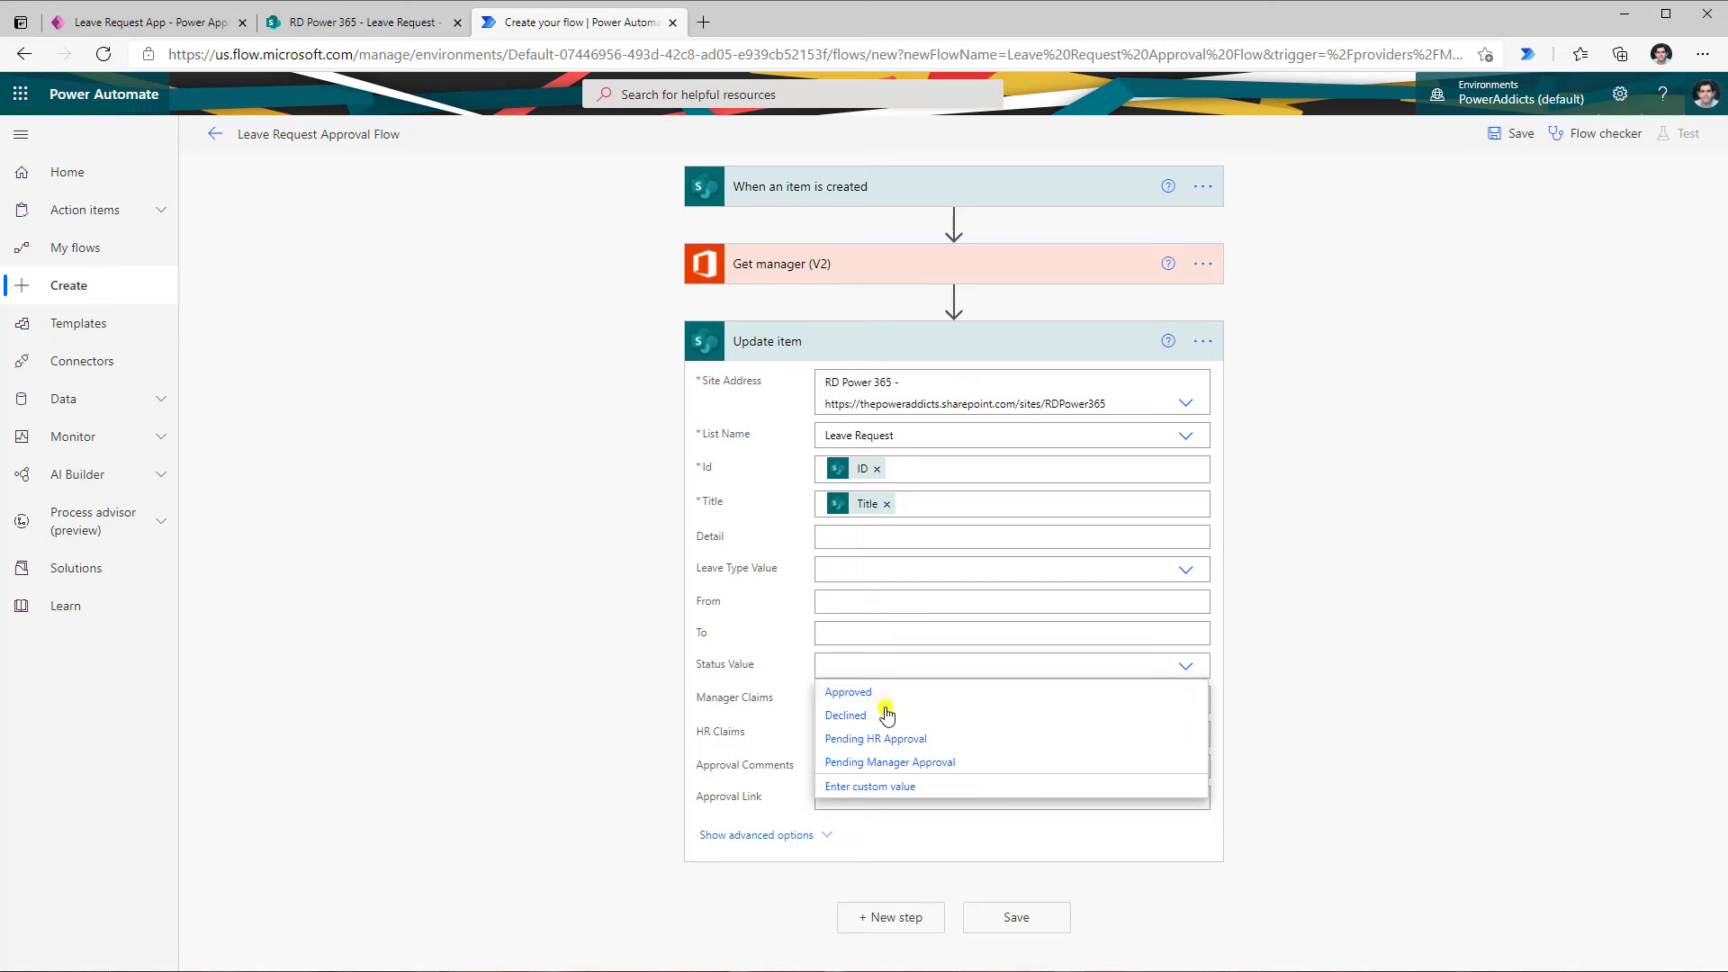
click(878, 763)
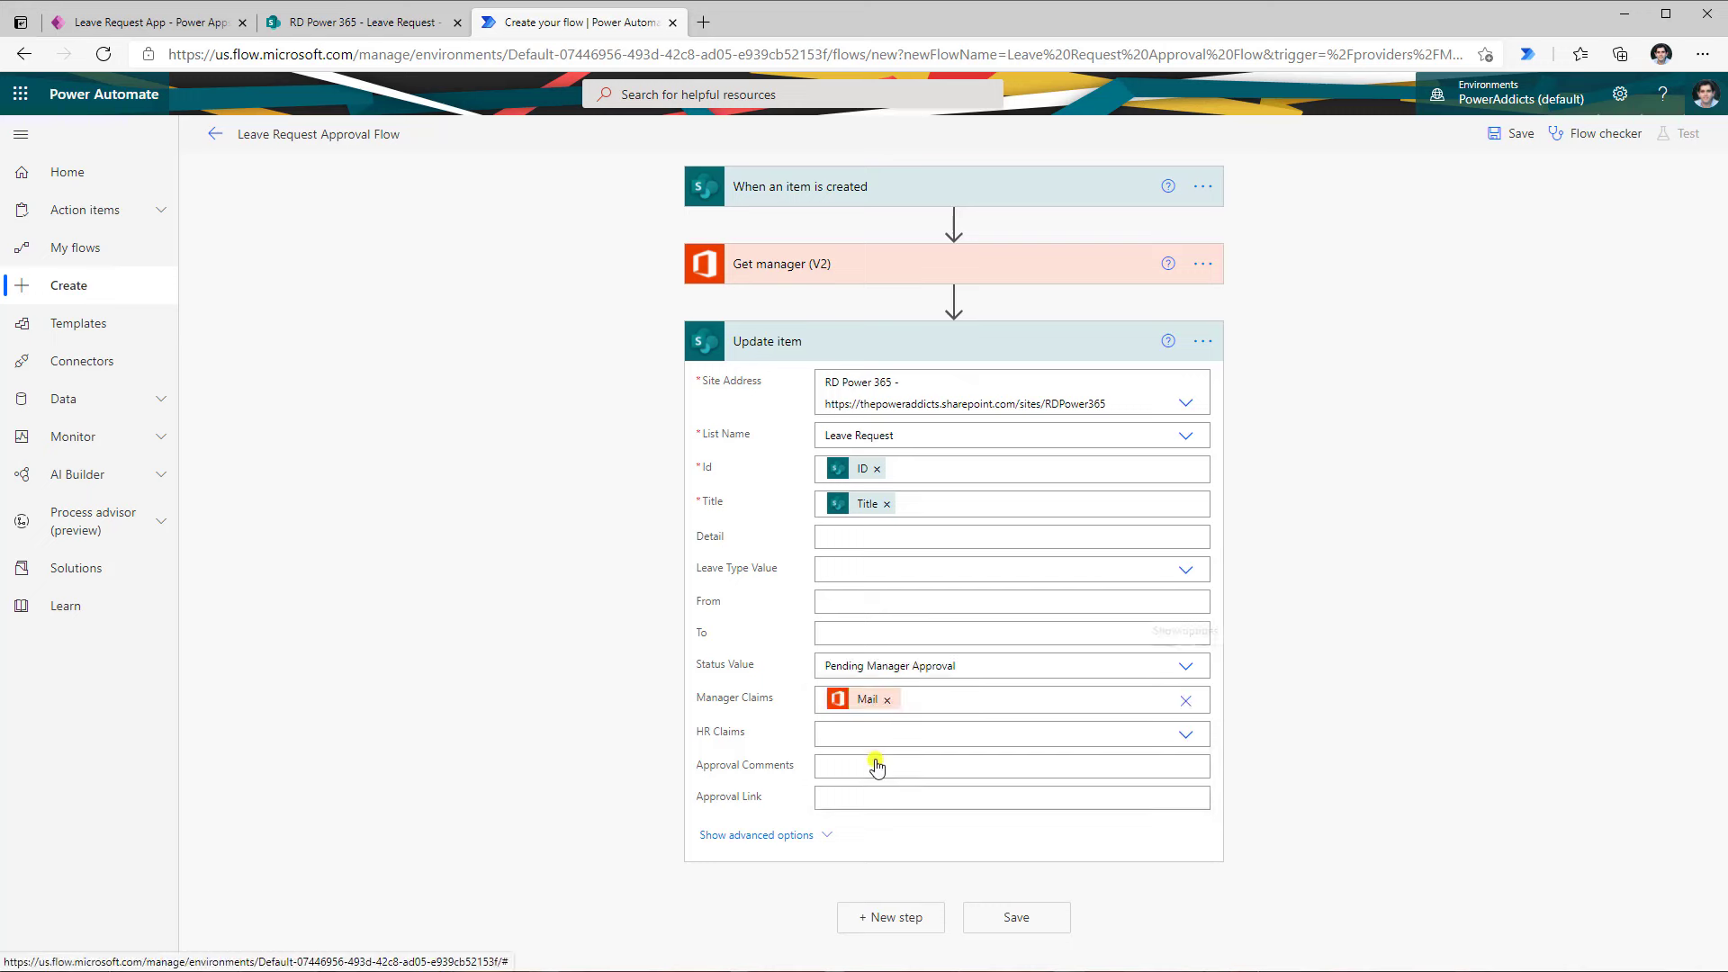
click(999, 353)
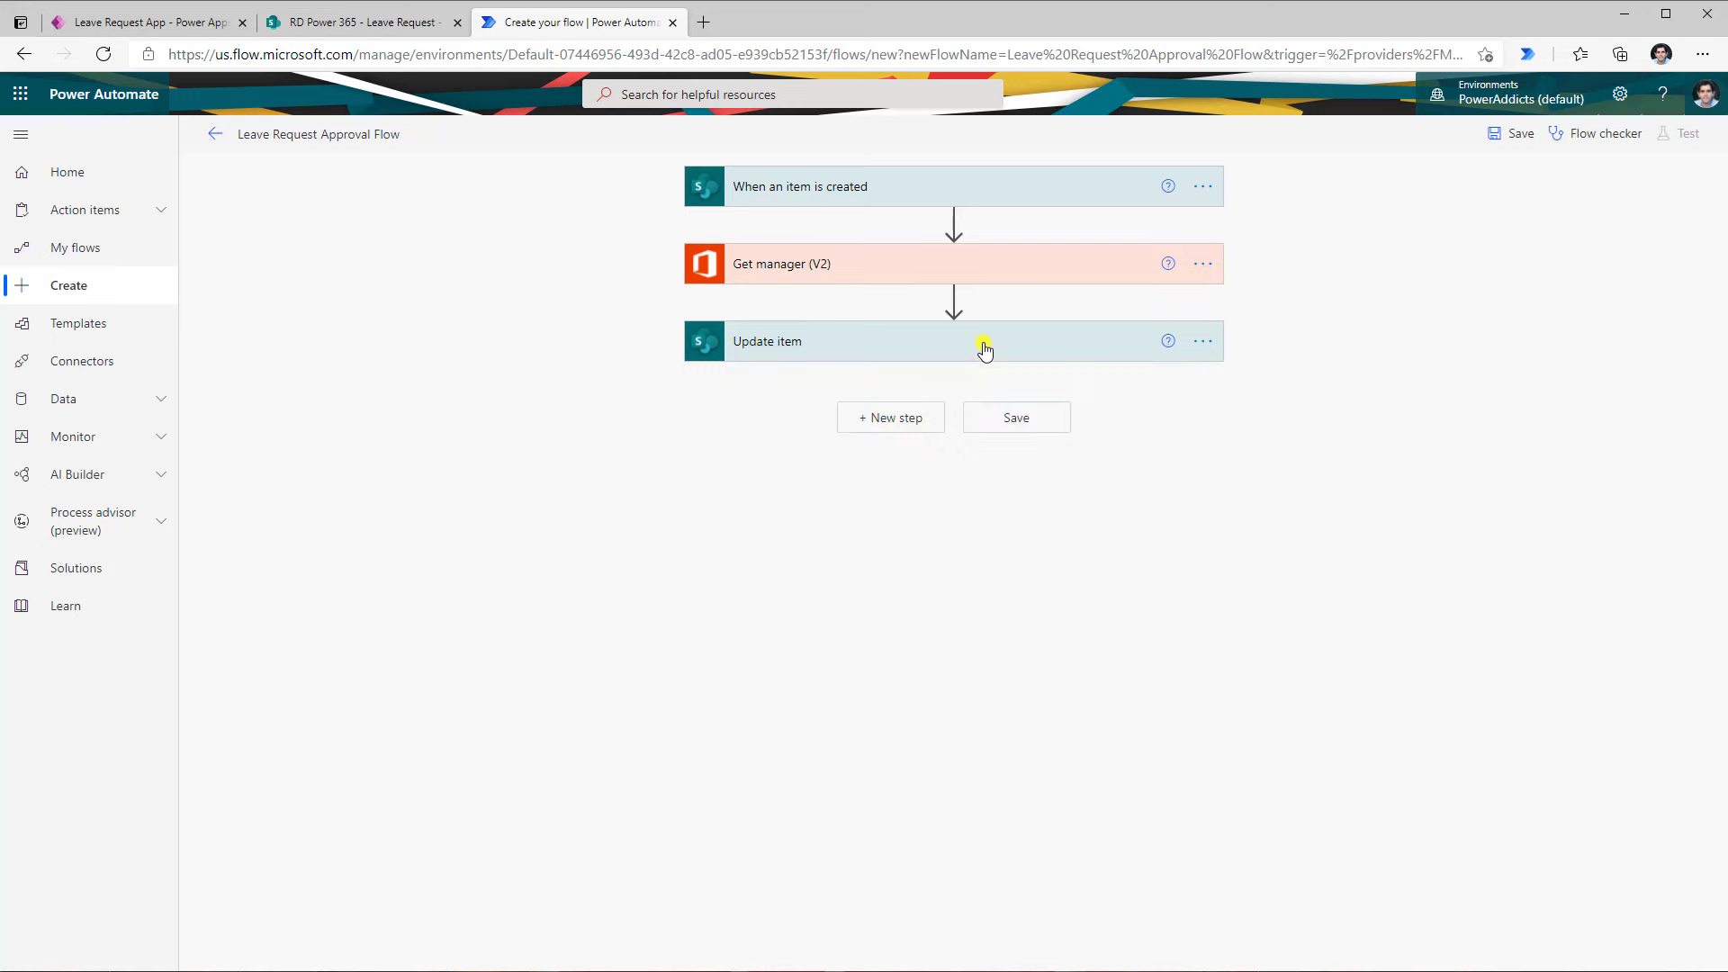
click(986, 351)
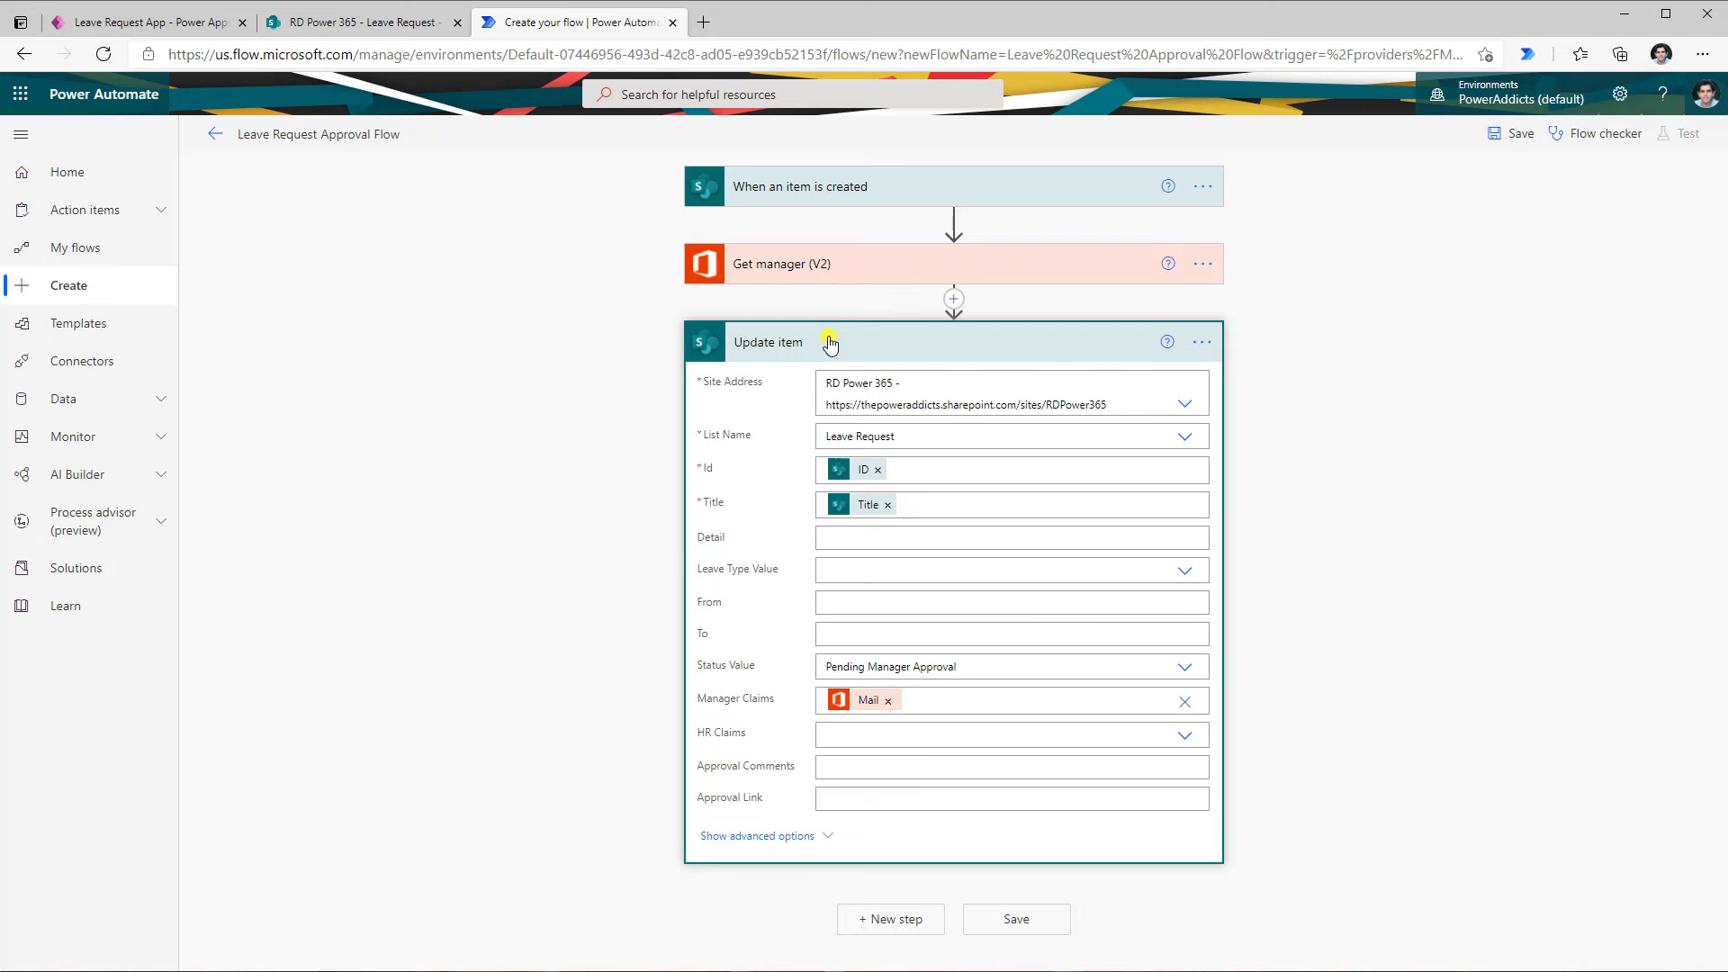
Insert a "Create an approval" action between Get manager (V2) and Update item, with approval type "Approve/Reject - First to respond"
click(353, 22)
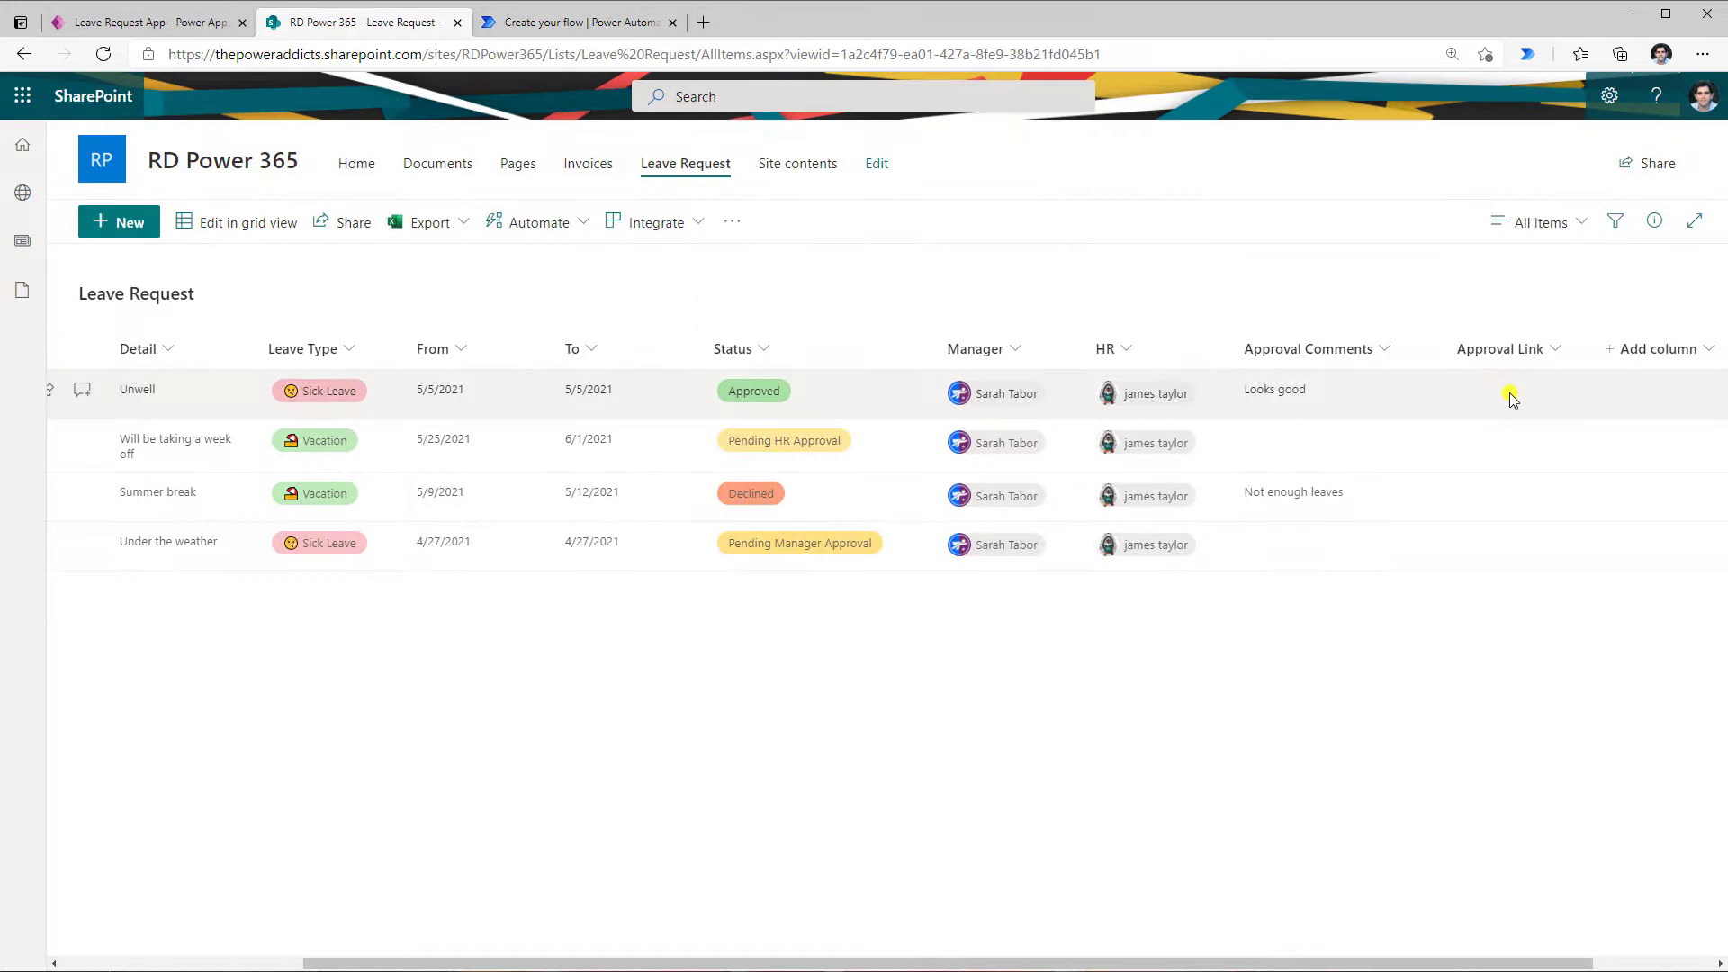
click(581, 23)
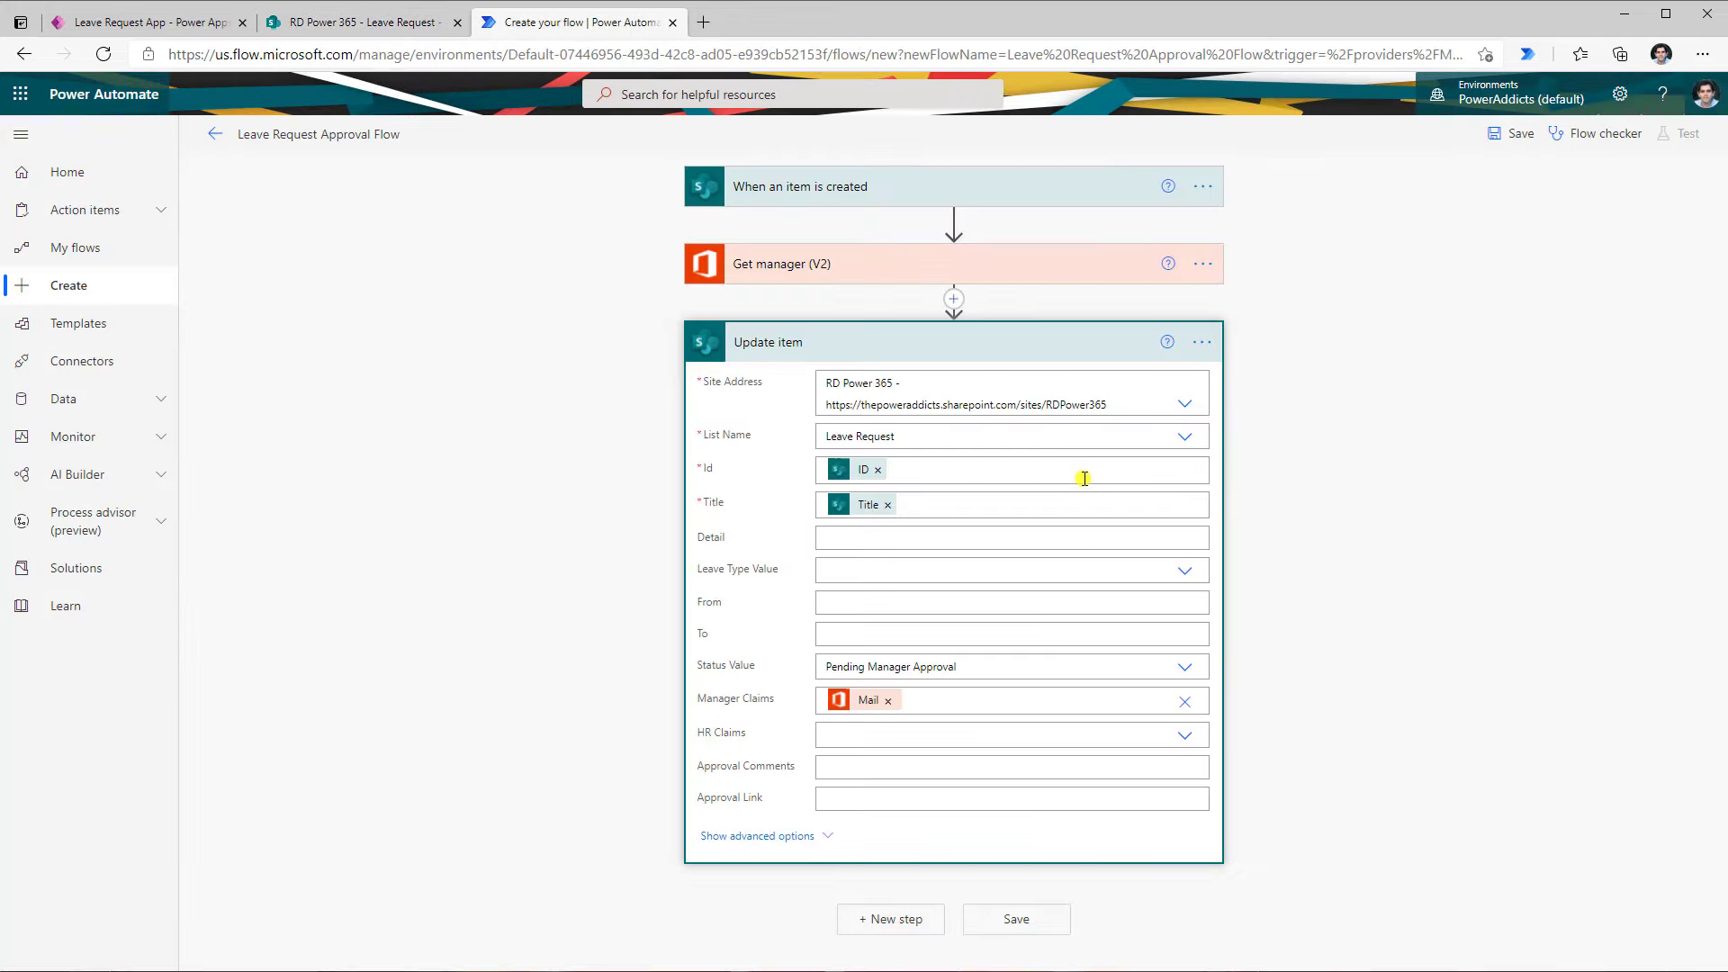
click(954, 300)
click(893, 326)
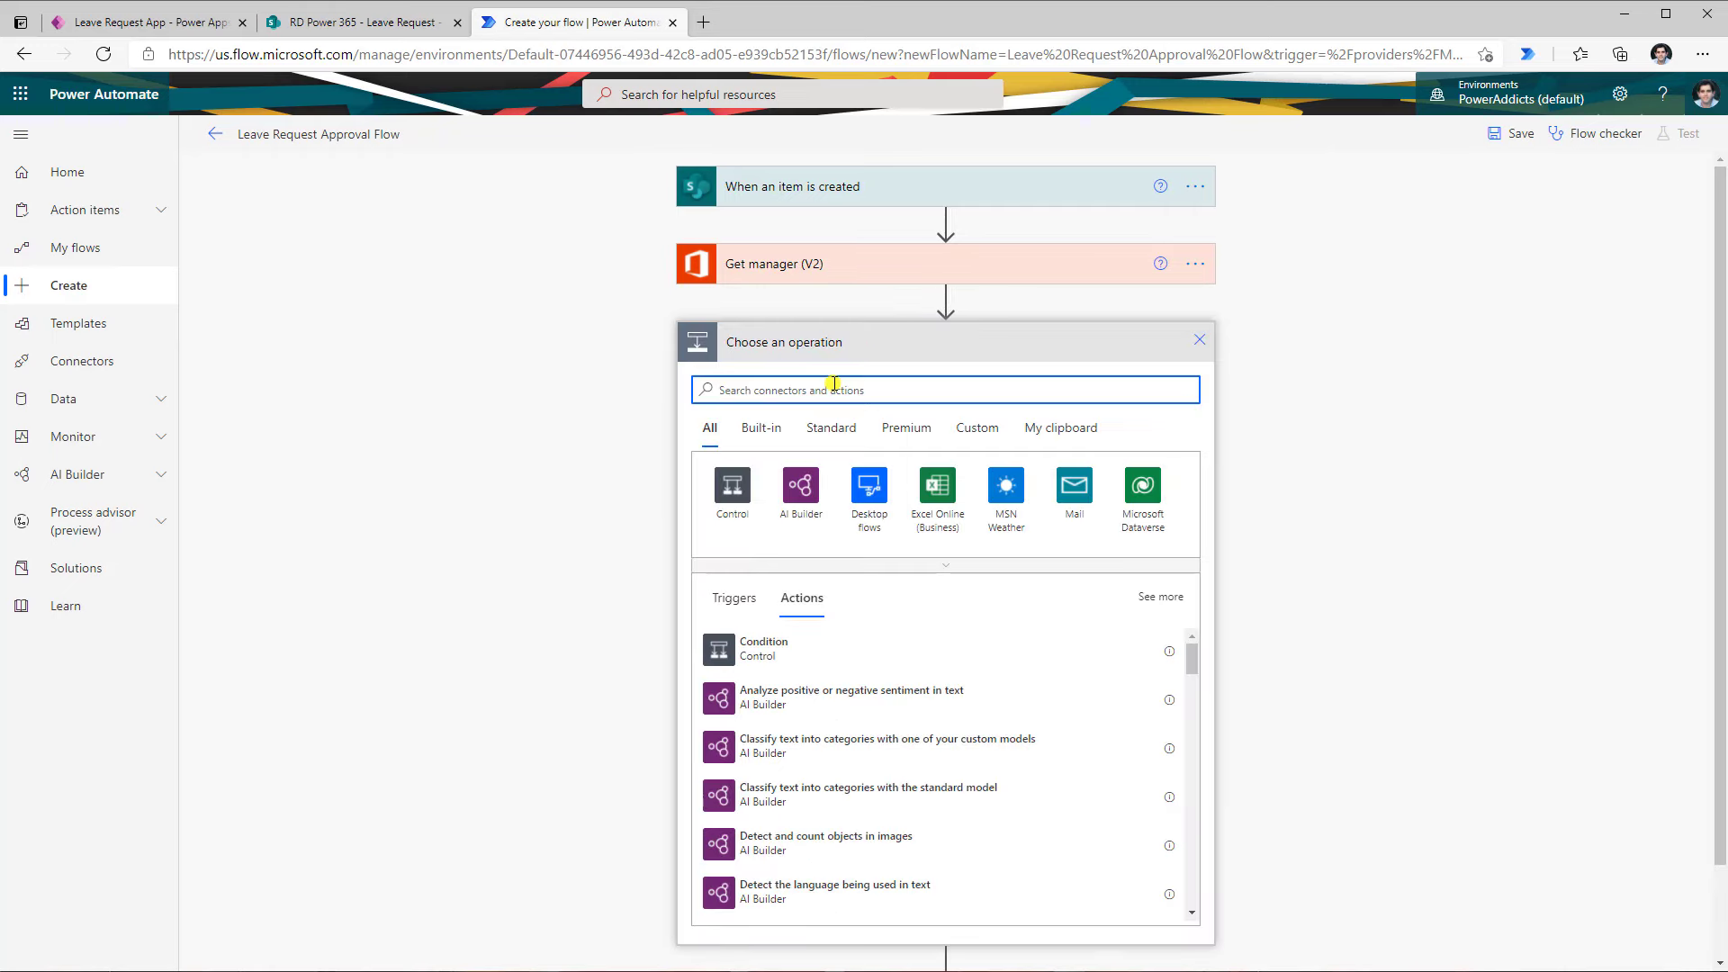
text(create an)
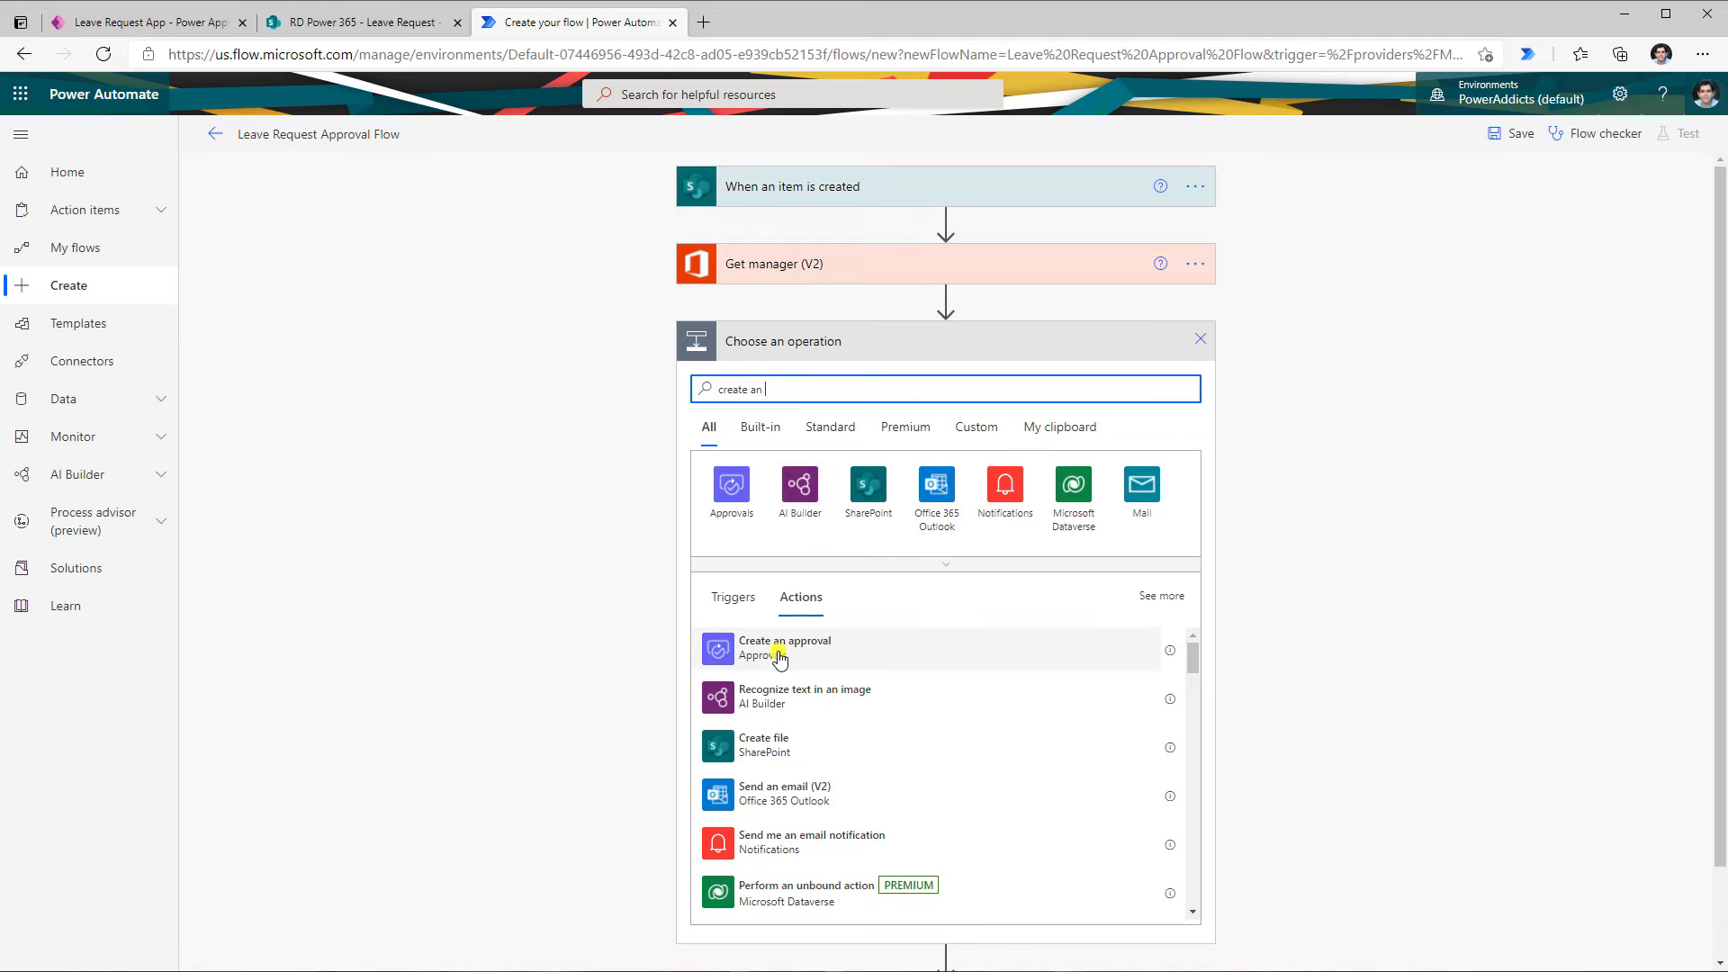
click(1003, 645)
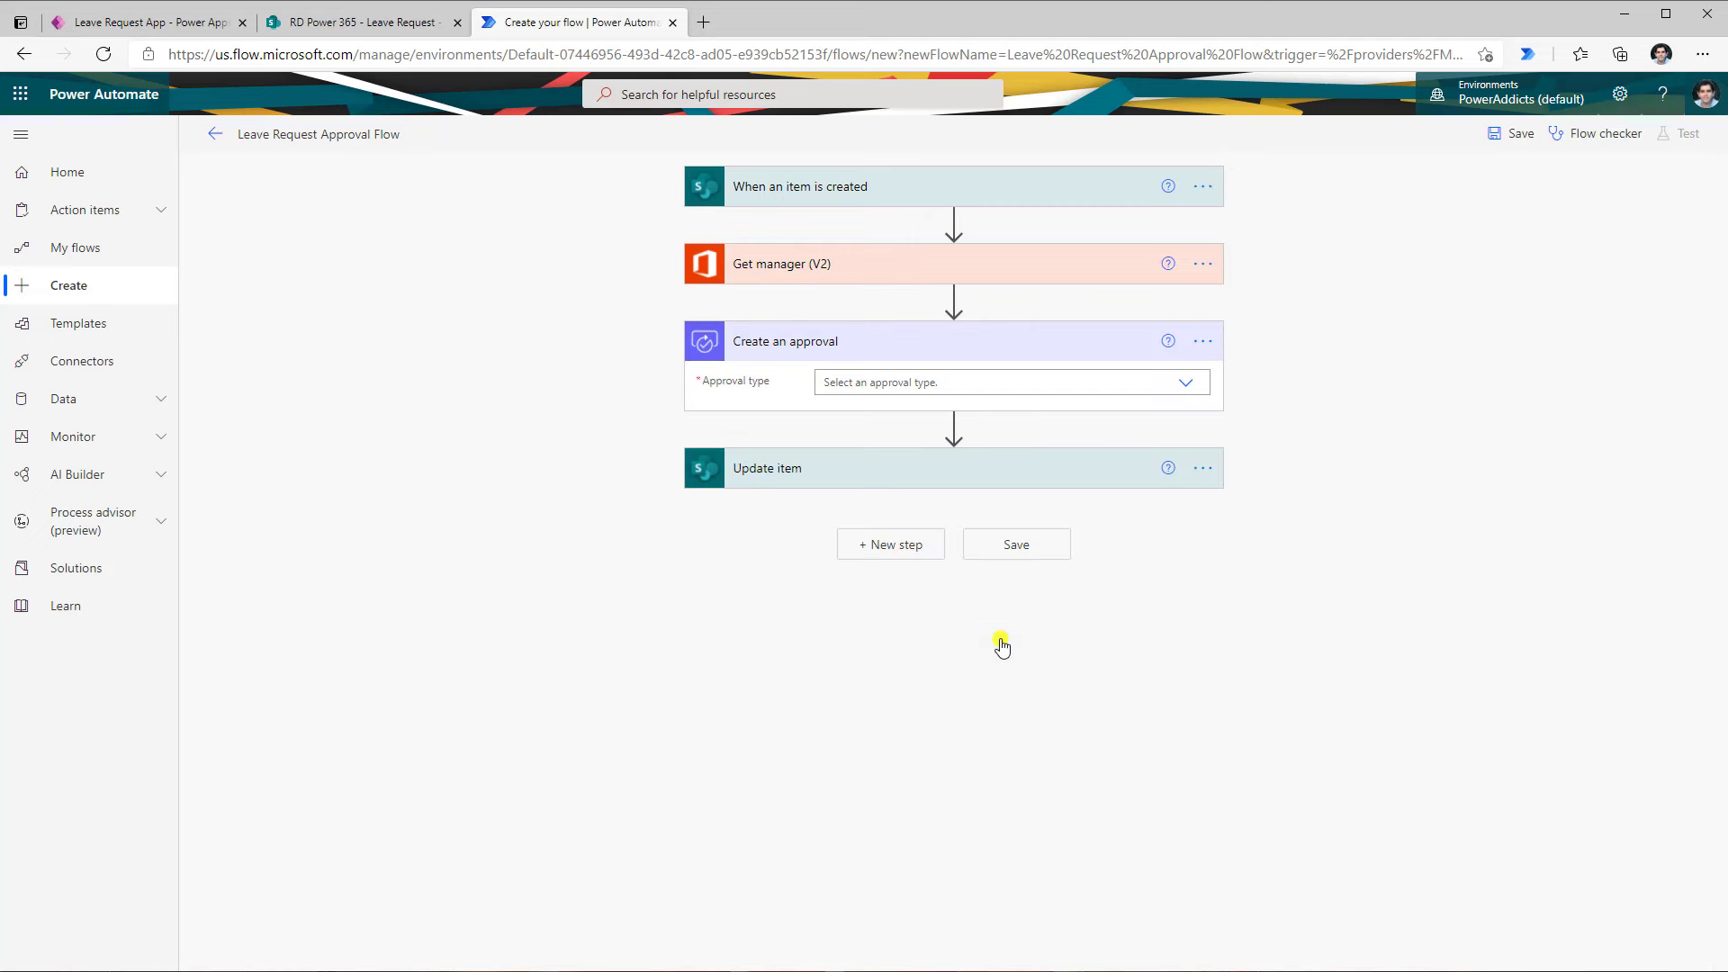
click(1183, 385)
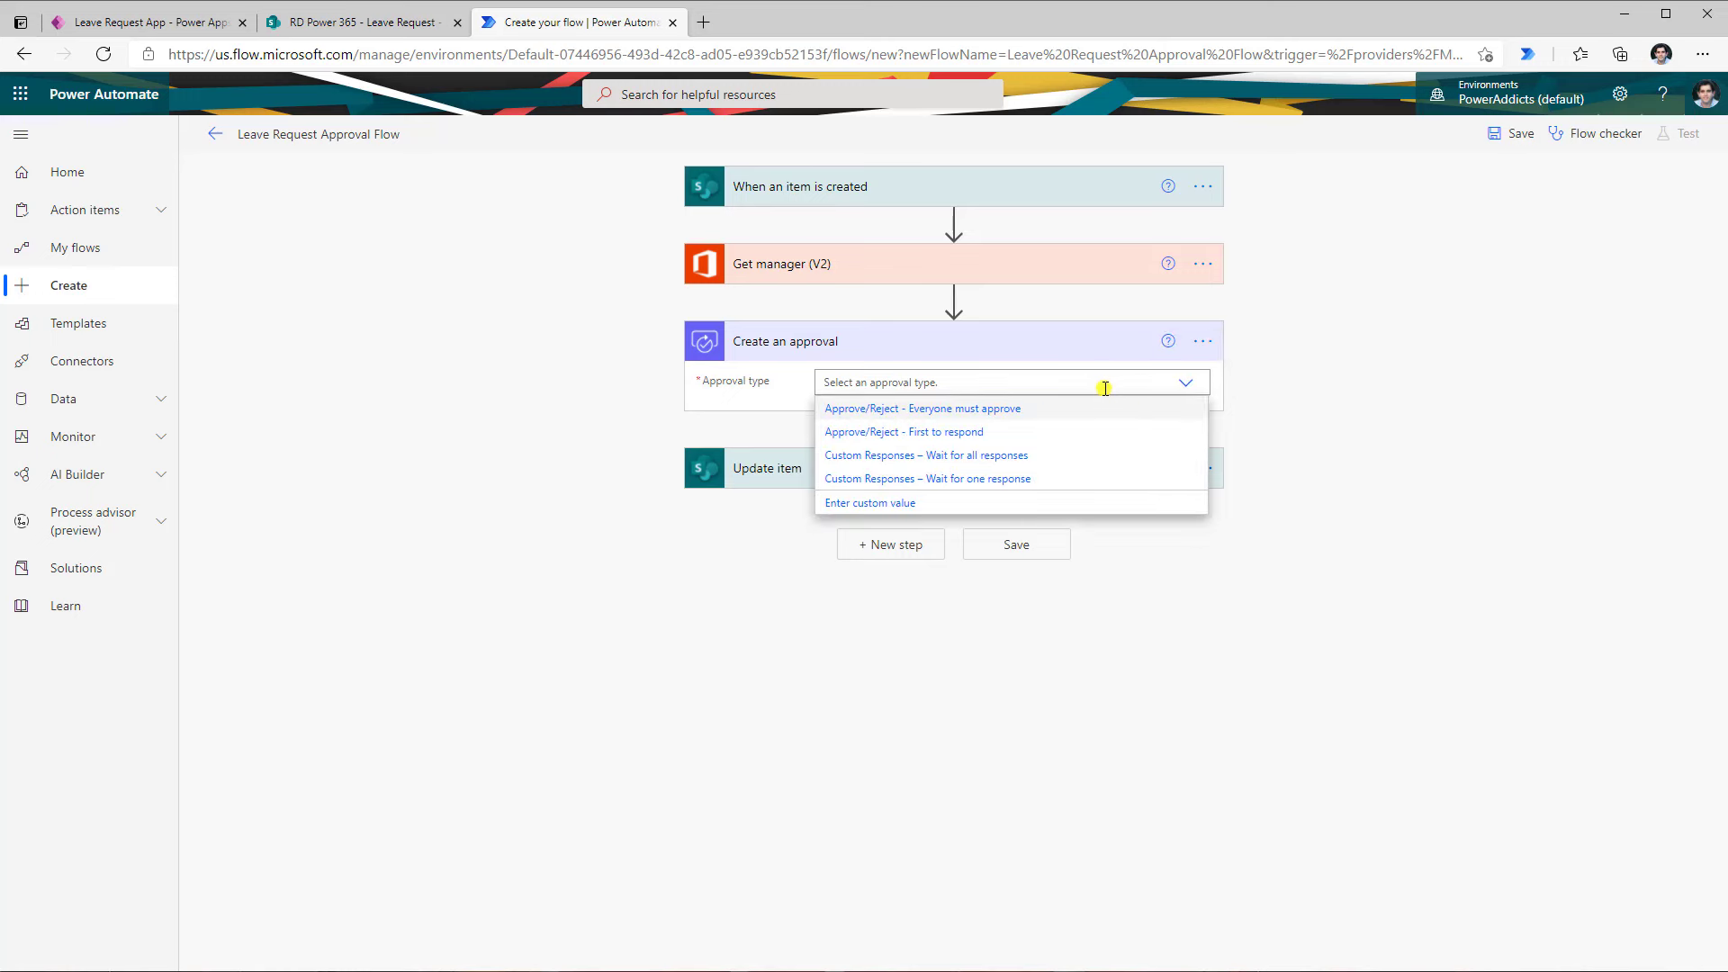
click(956, 435)
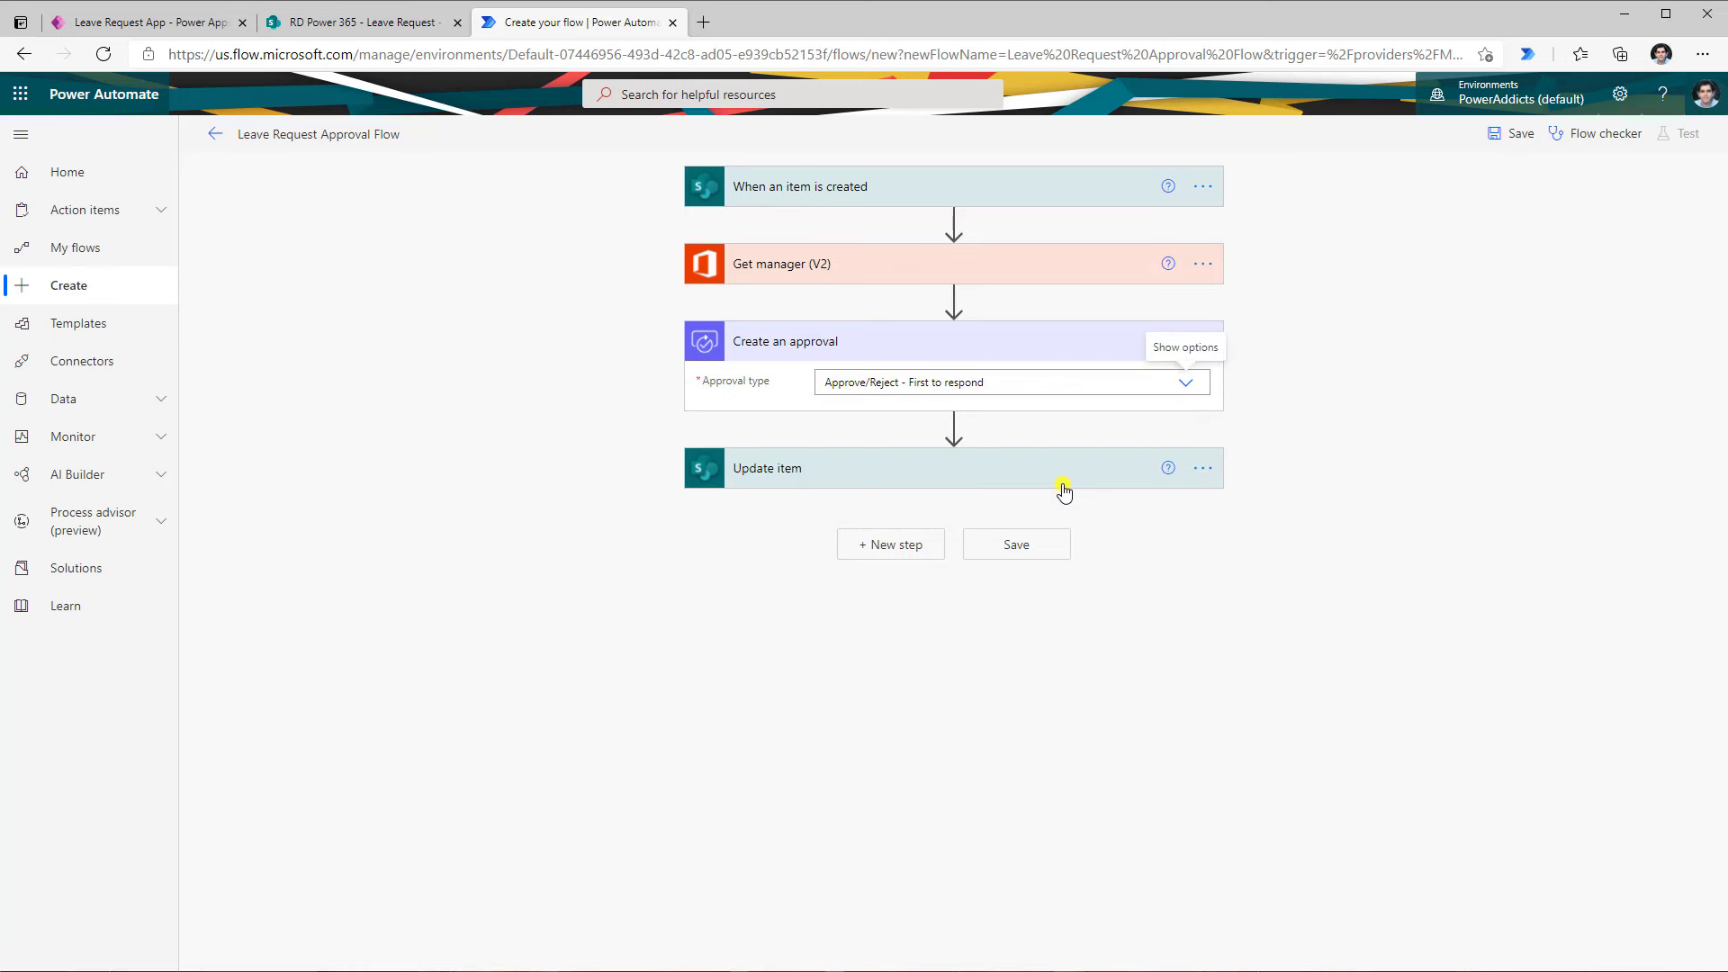
Set the approval's title to "Leave Request -" followed by the trigger's Title dynamic content
click(840, 418)
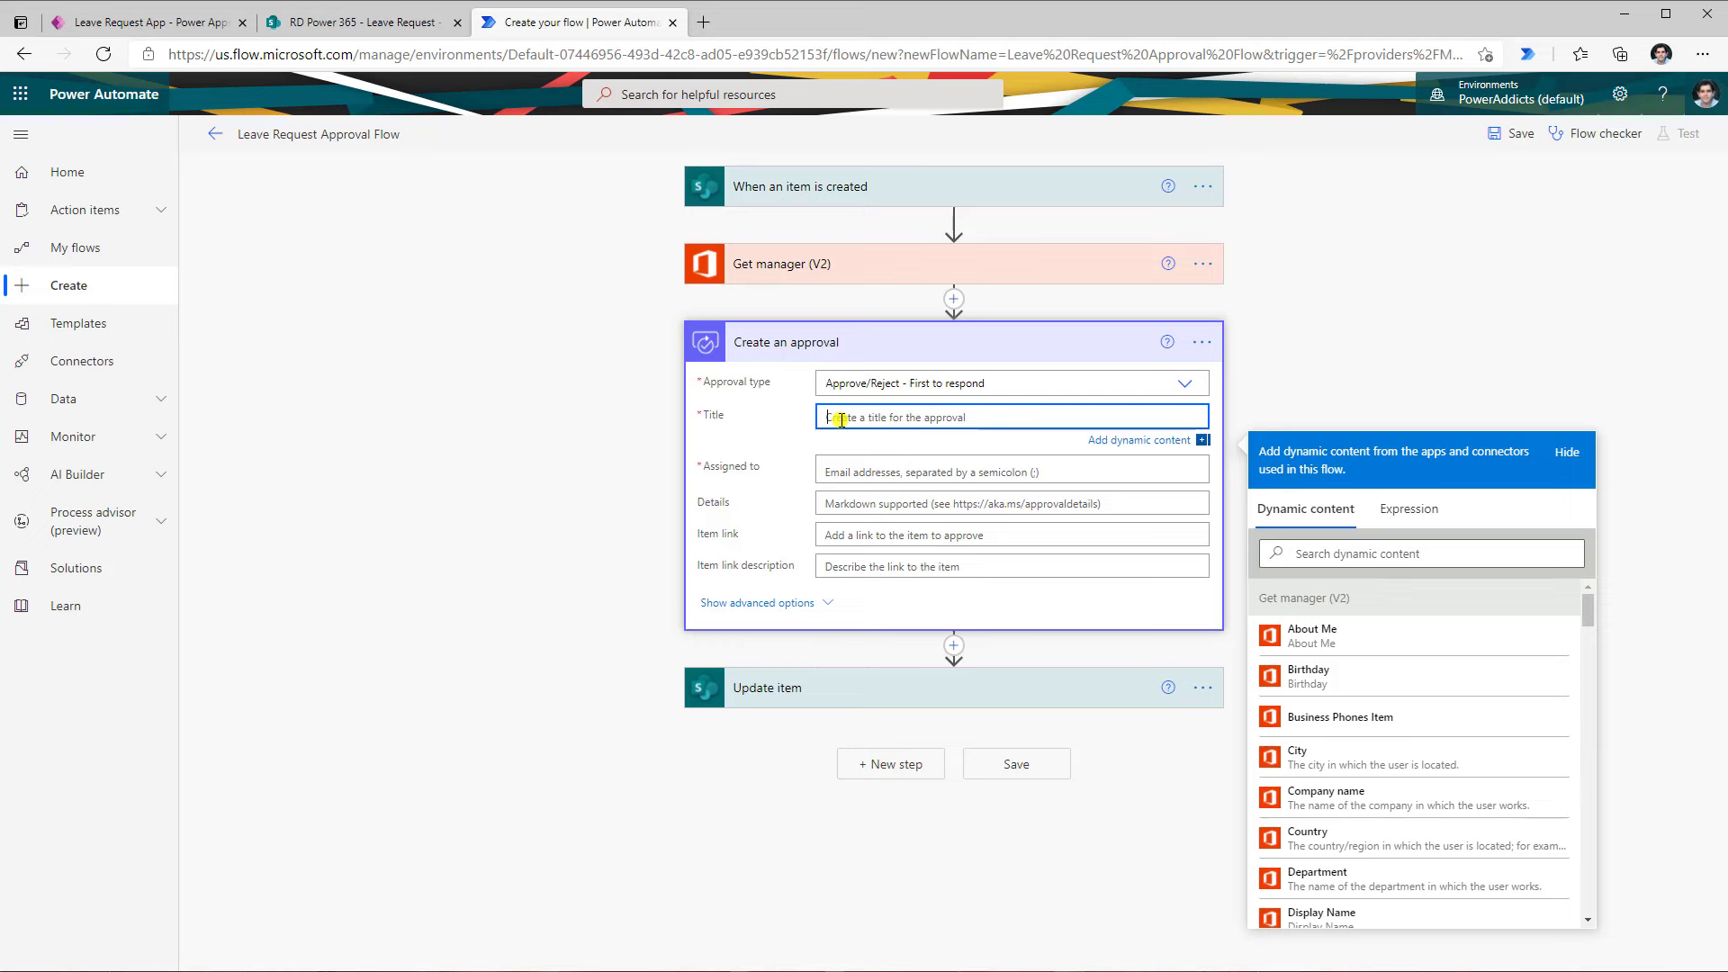
text(Leave Request -)
click(1350, 557)
text(title)
click(1279, 725)
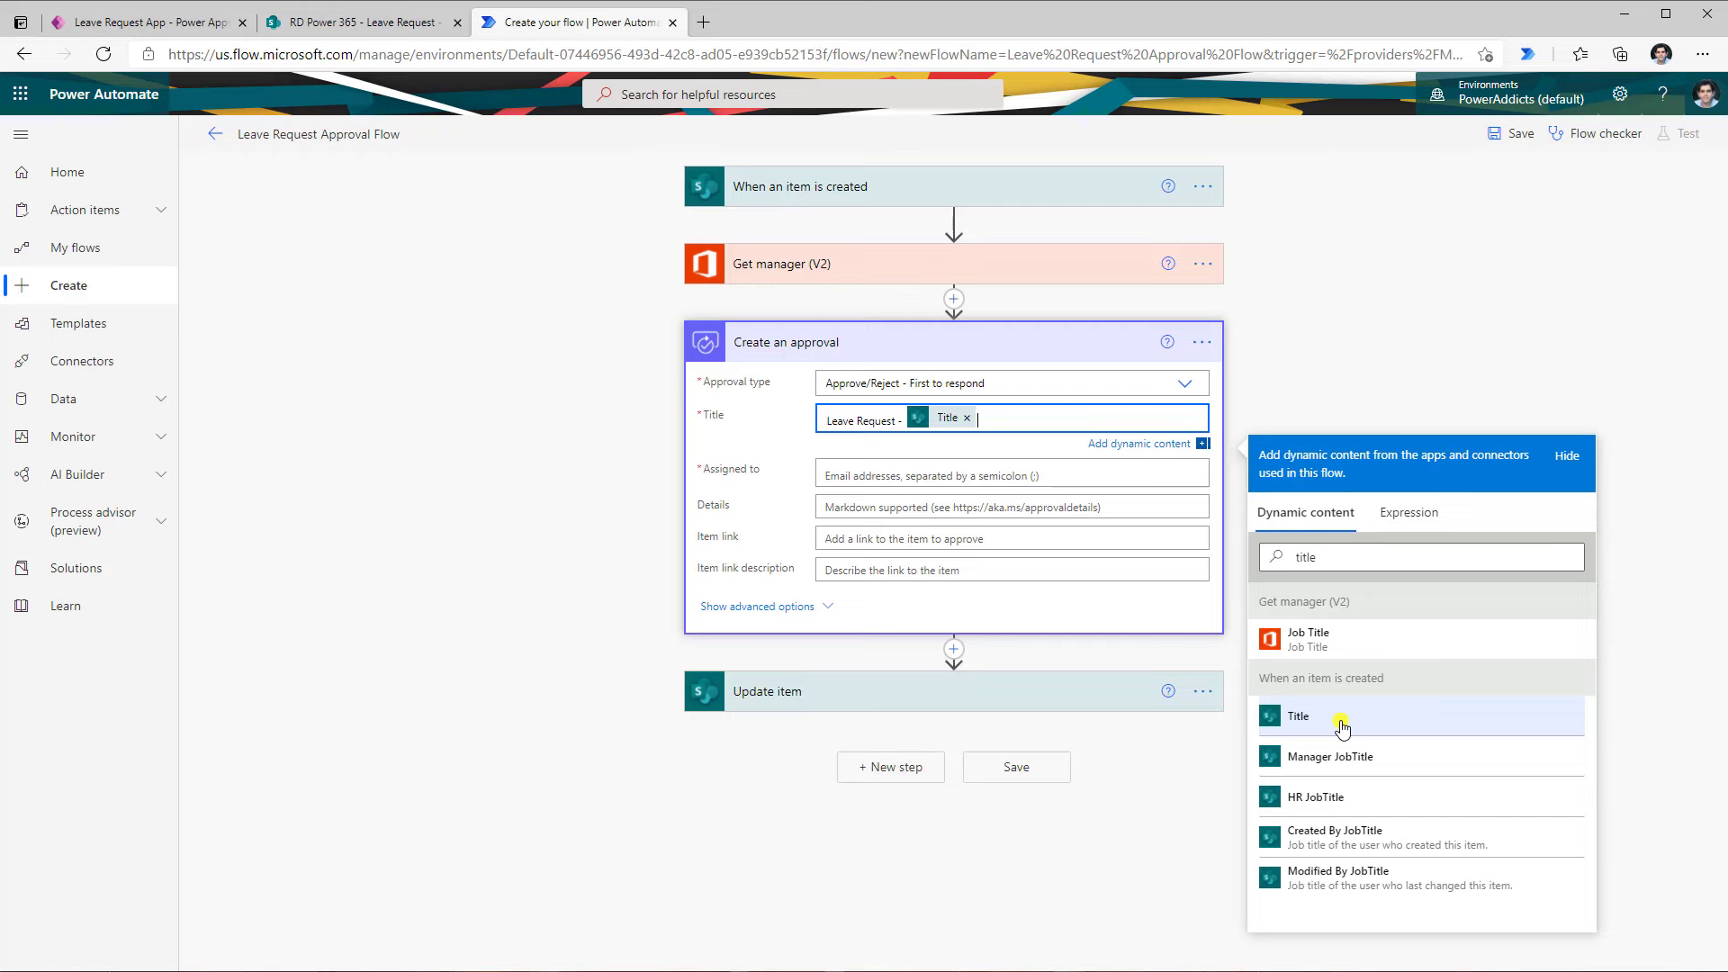
Assign the approval to the Mail dynamic content from Get manager (V2)
click(883, 476)
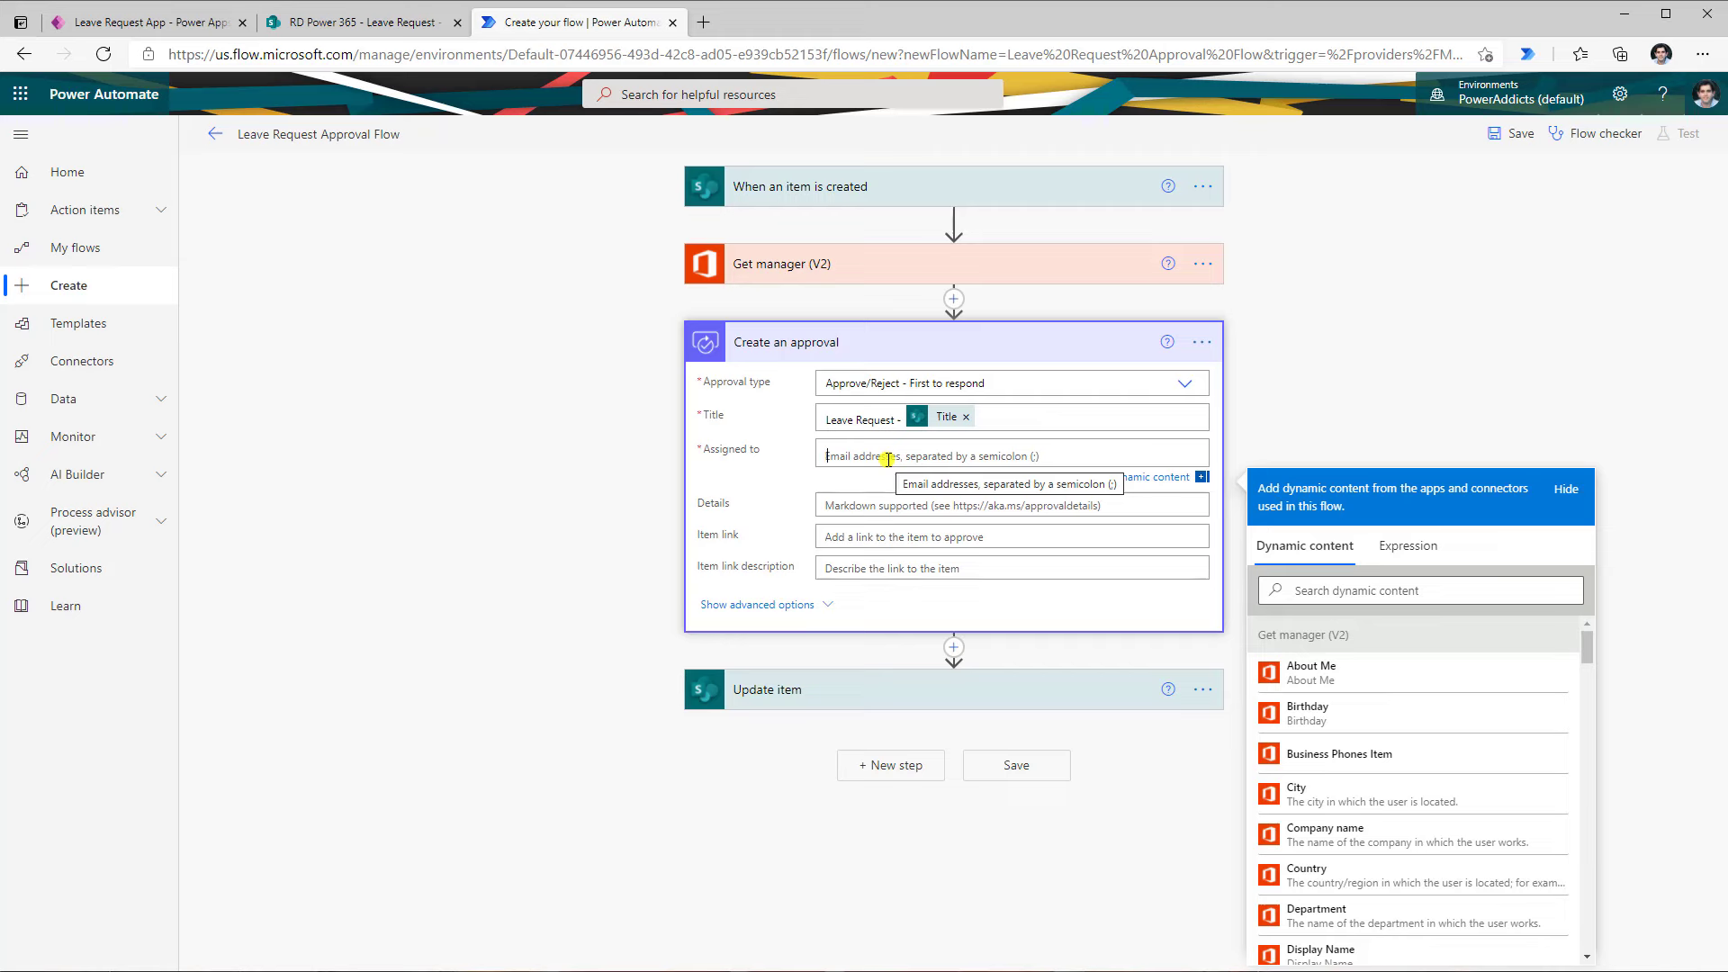
click(1354, 591)
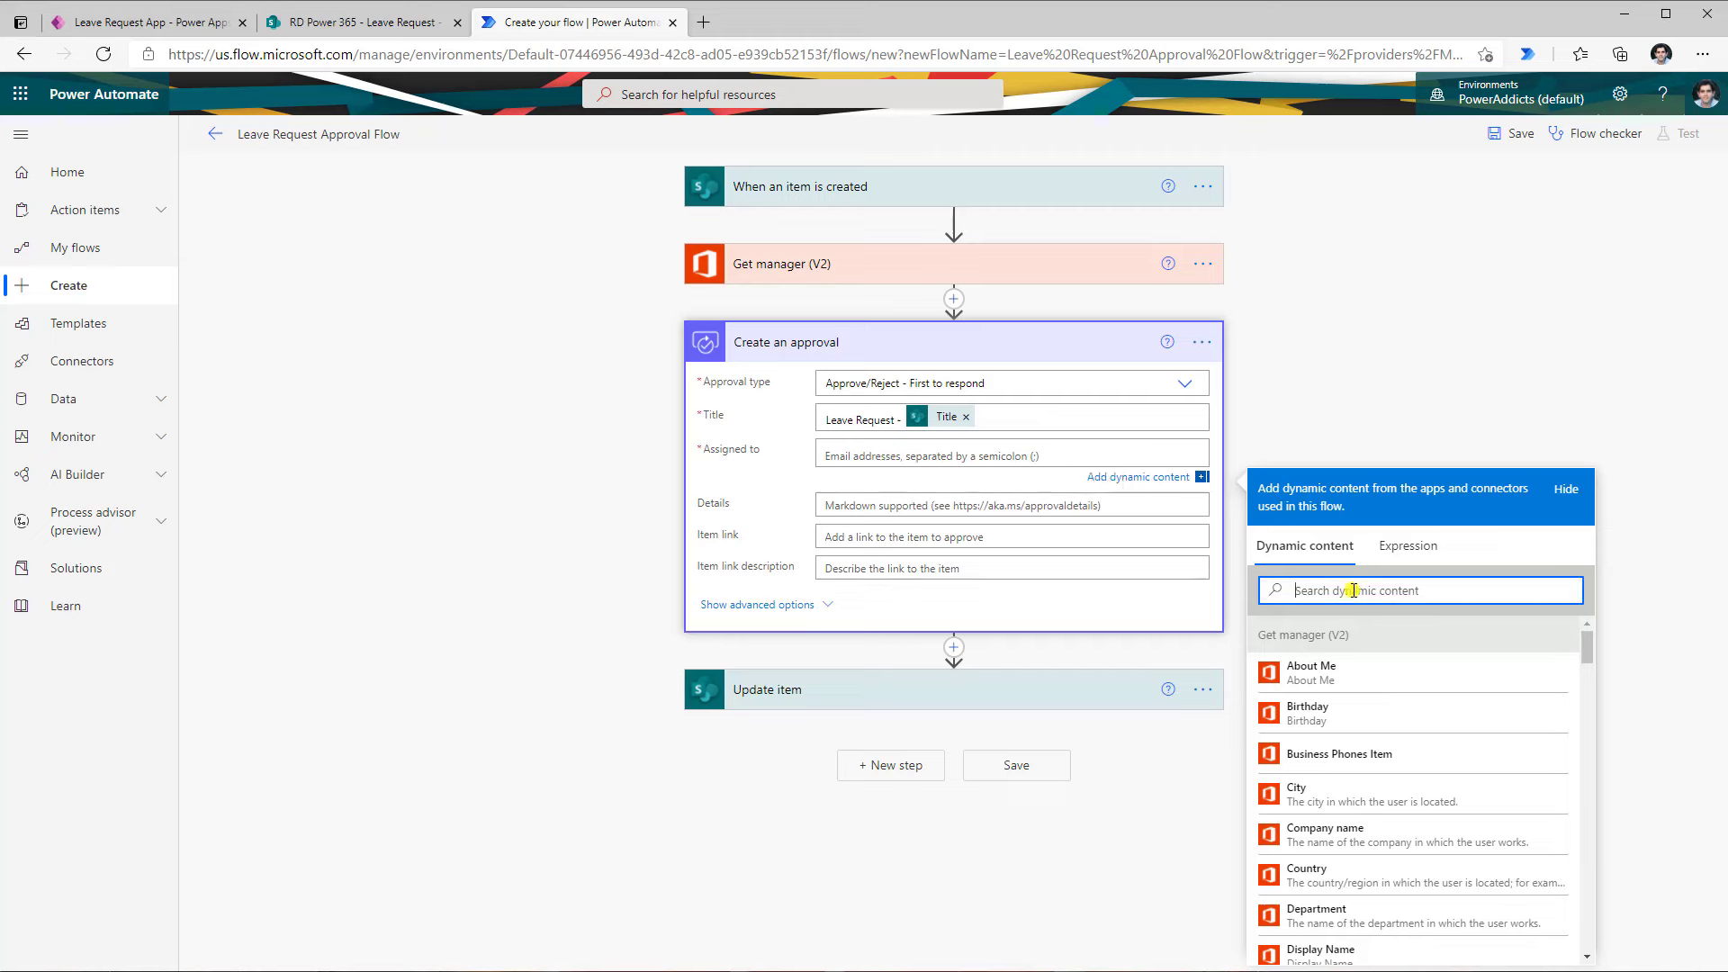
text(mail)
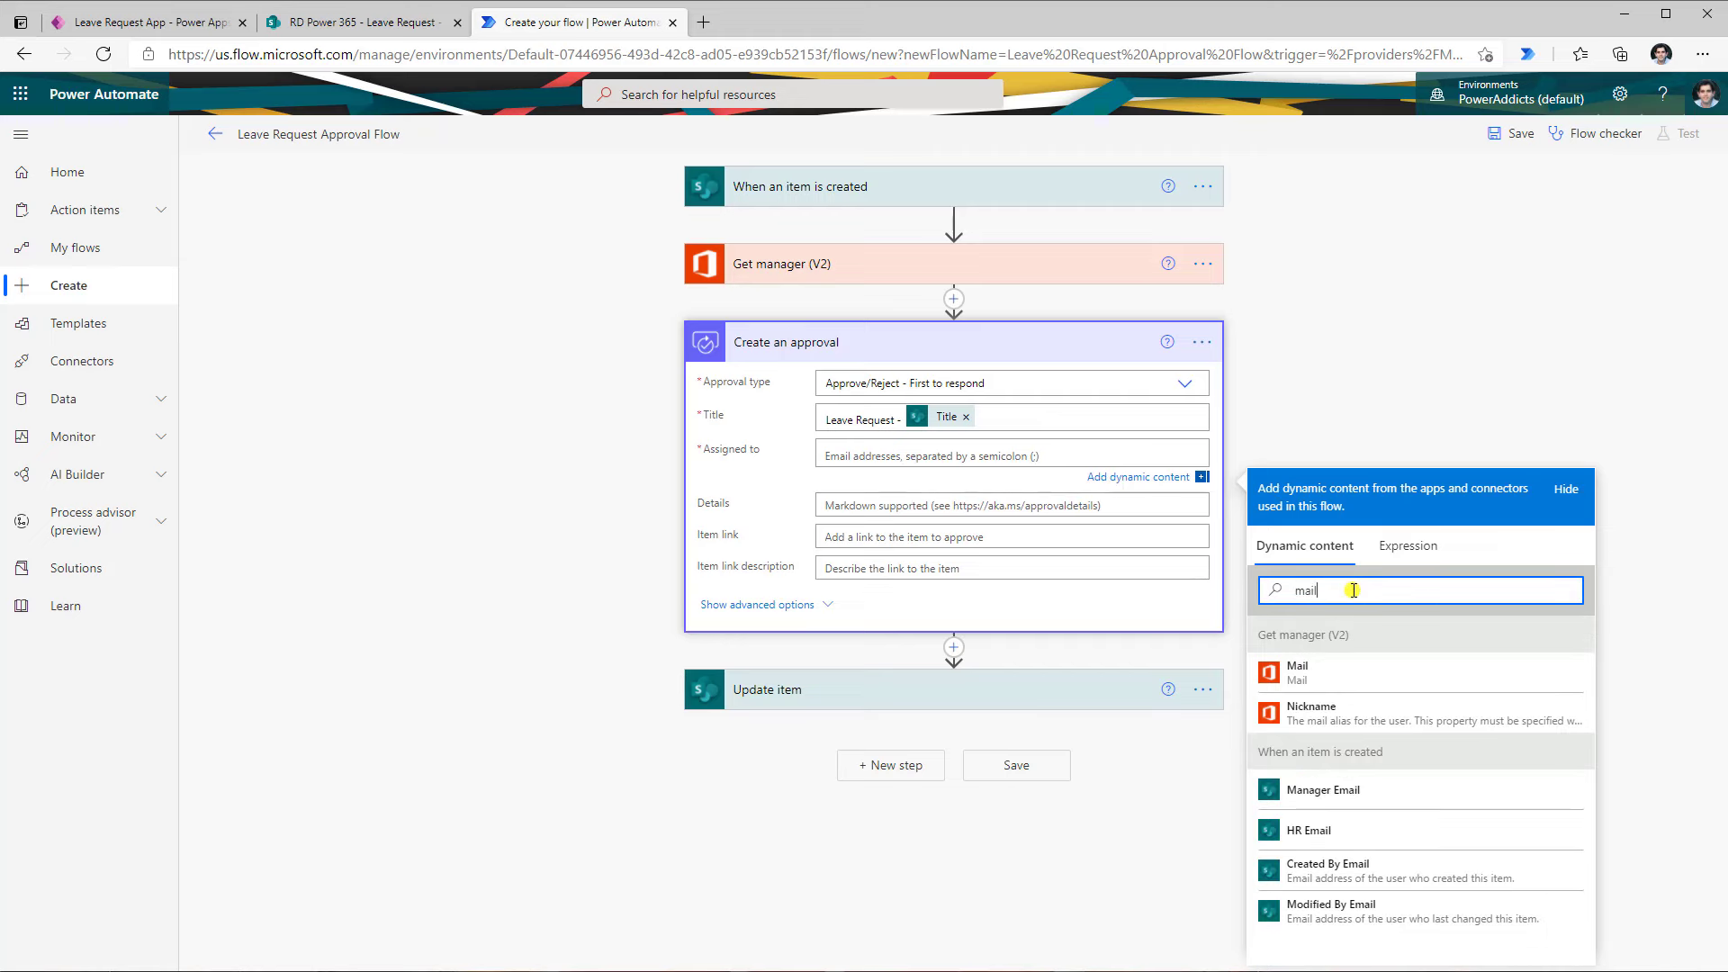
click(1307, 684)
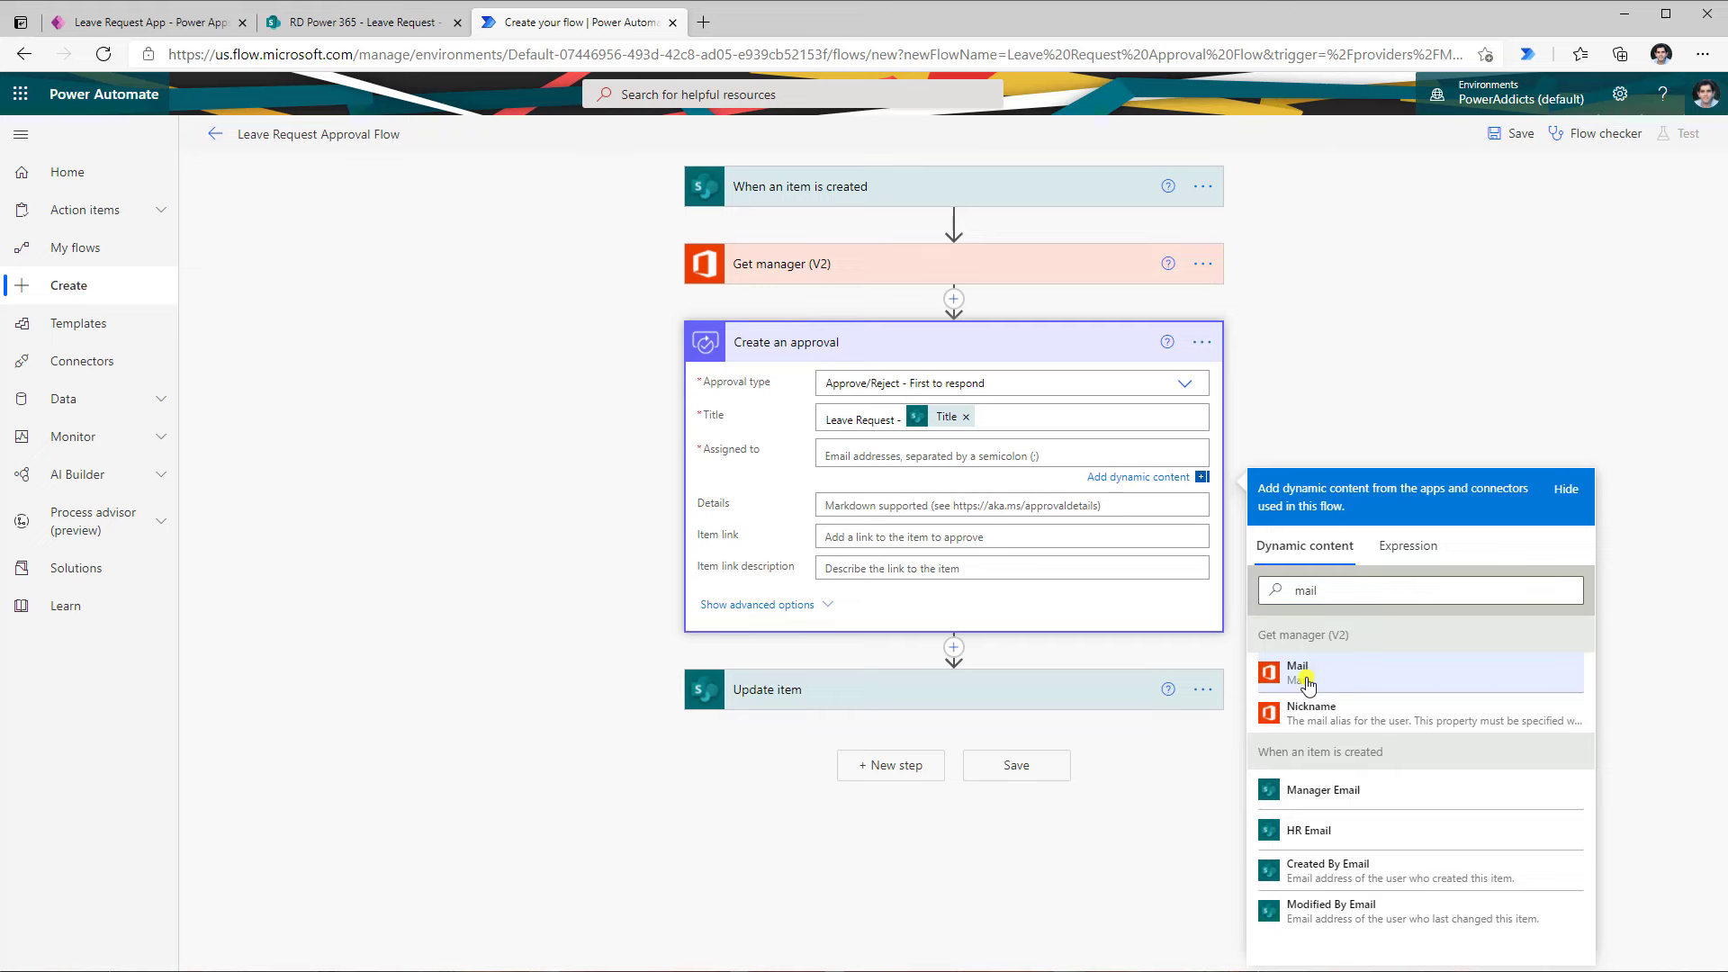
Insert the trigger's Title dynamic content into the approval's Details field
click(912, 501)
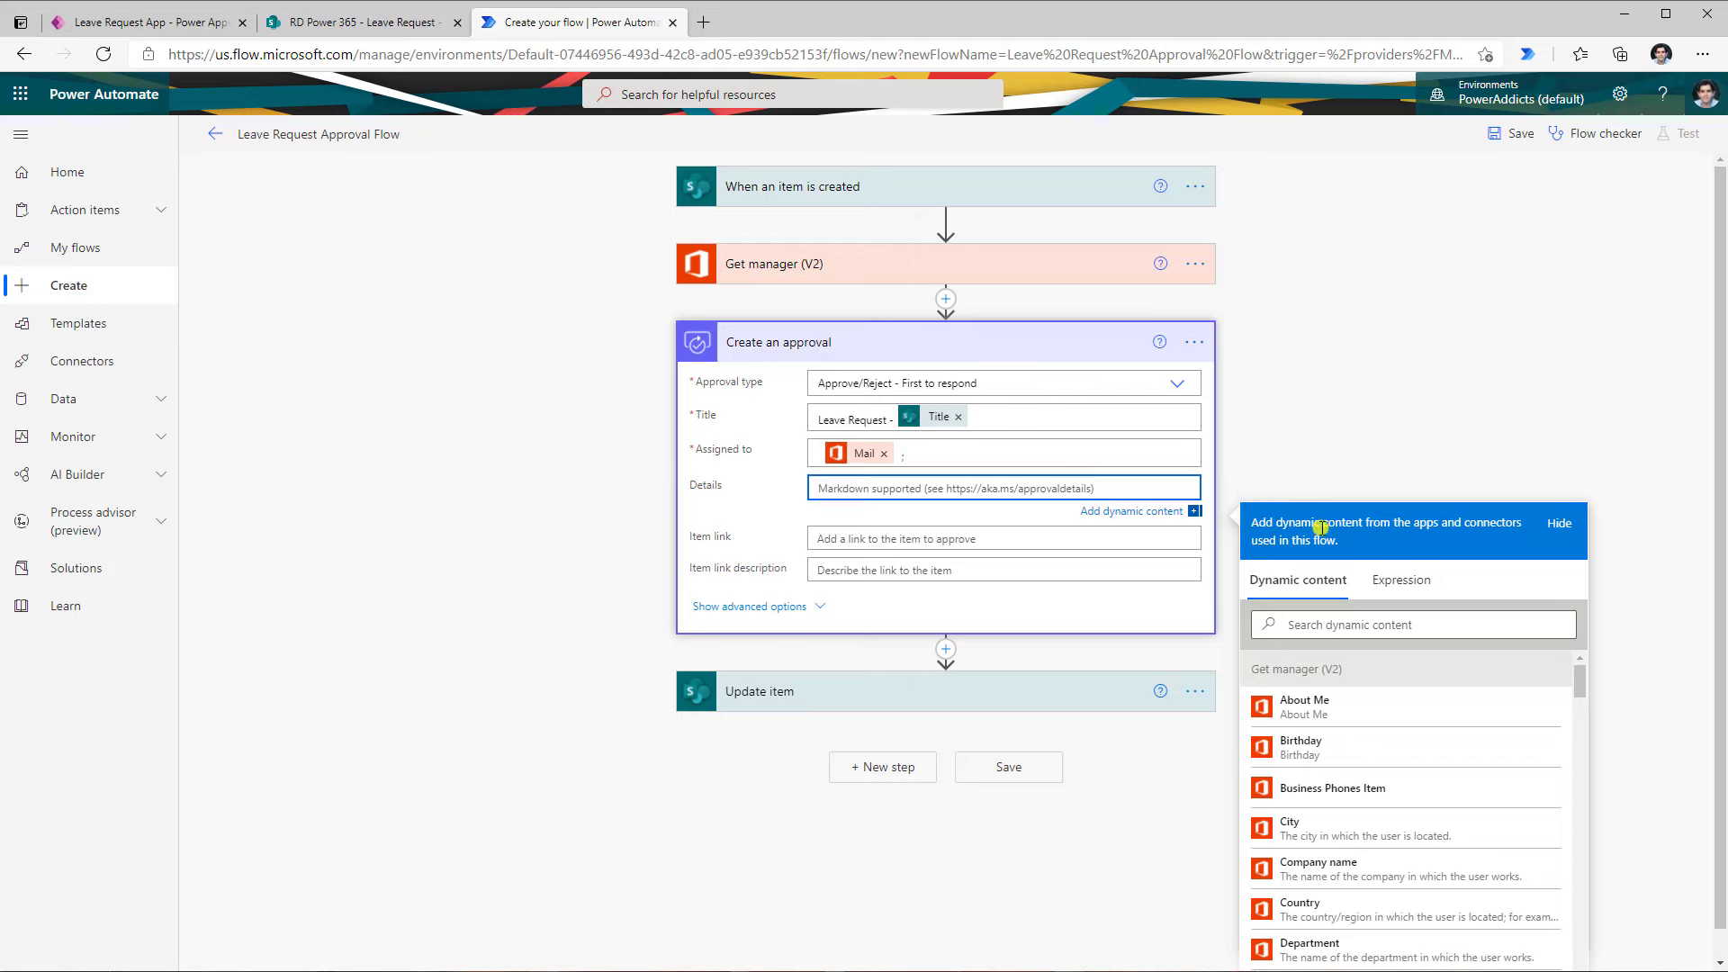
click(1365, 620)
text(title)
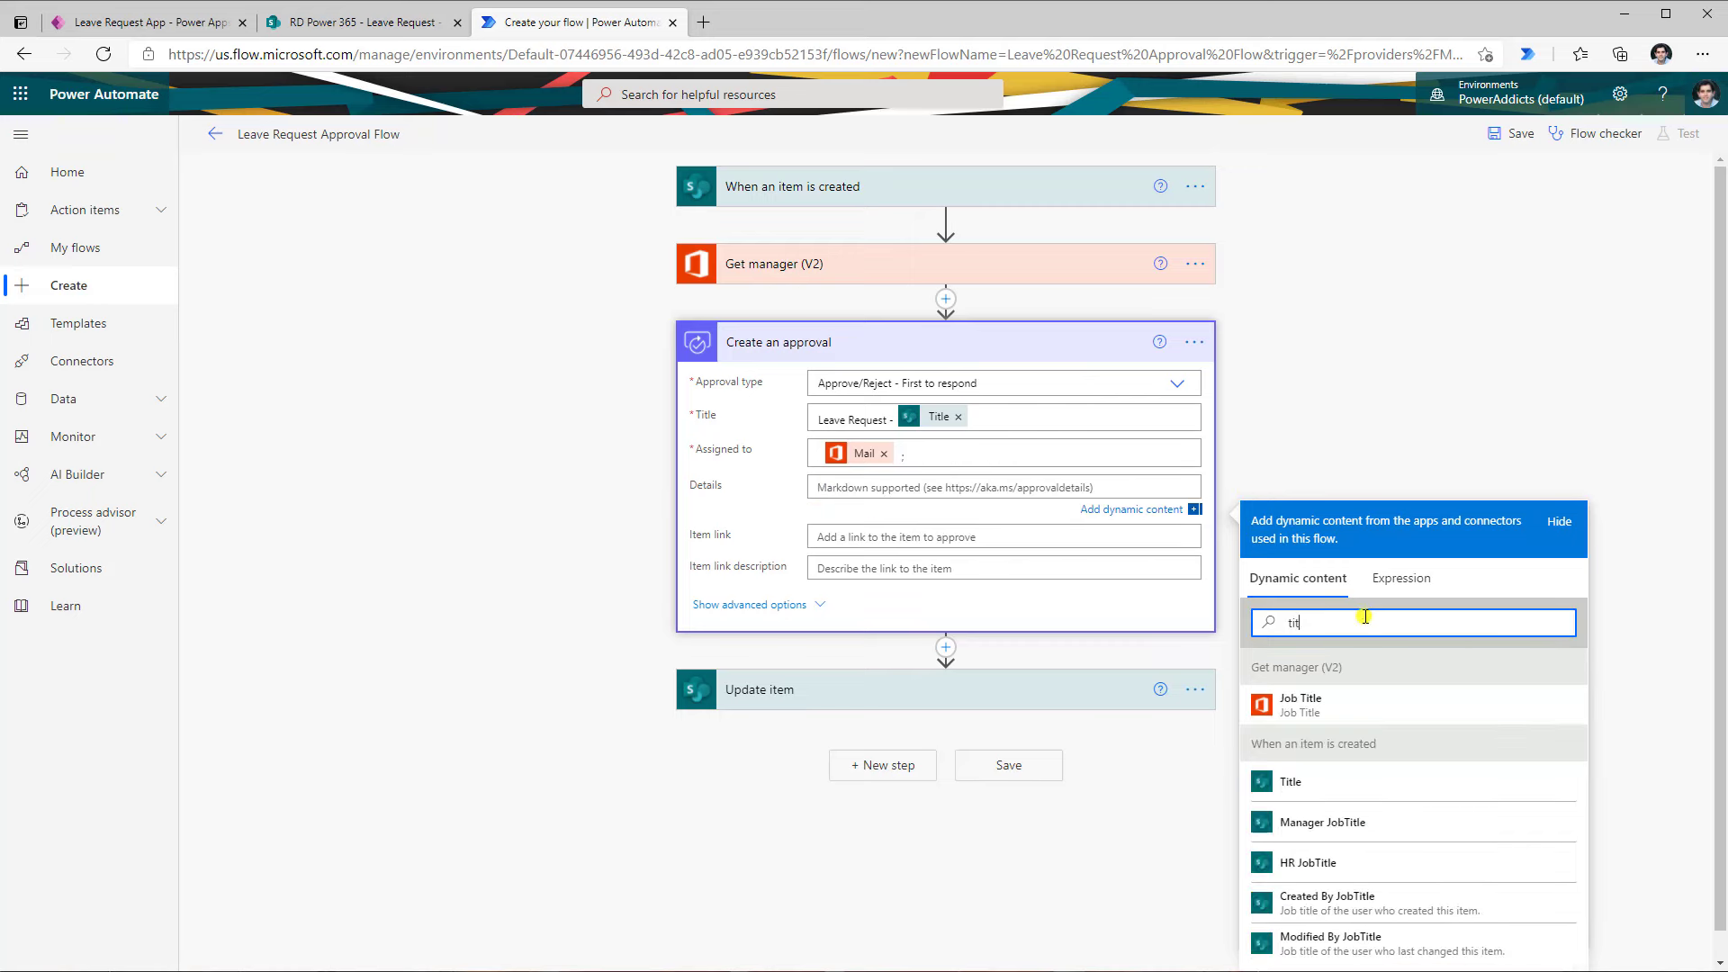
click(1342, 803)
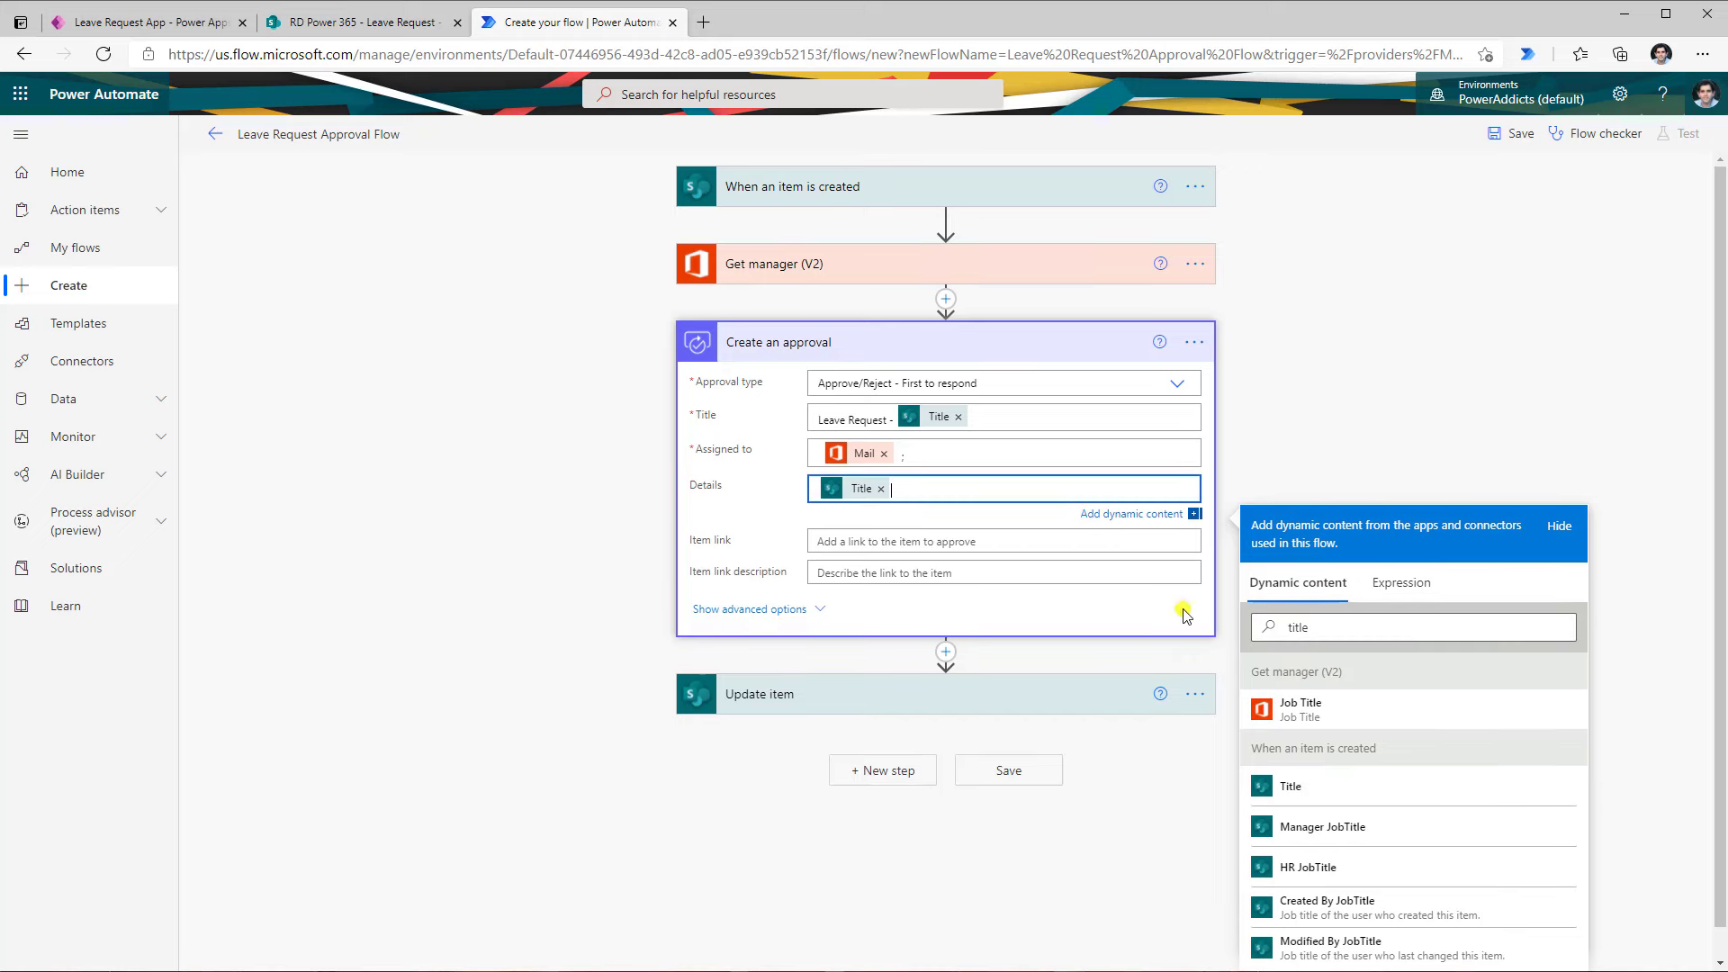
Add the trigger's Leave Type Value dynamic content on a second line of the approval's Details field
click(1356, 645)
key(ctrl+a)
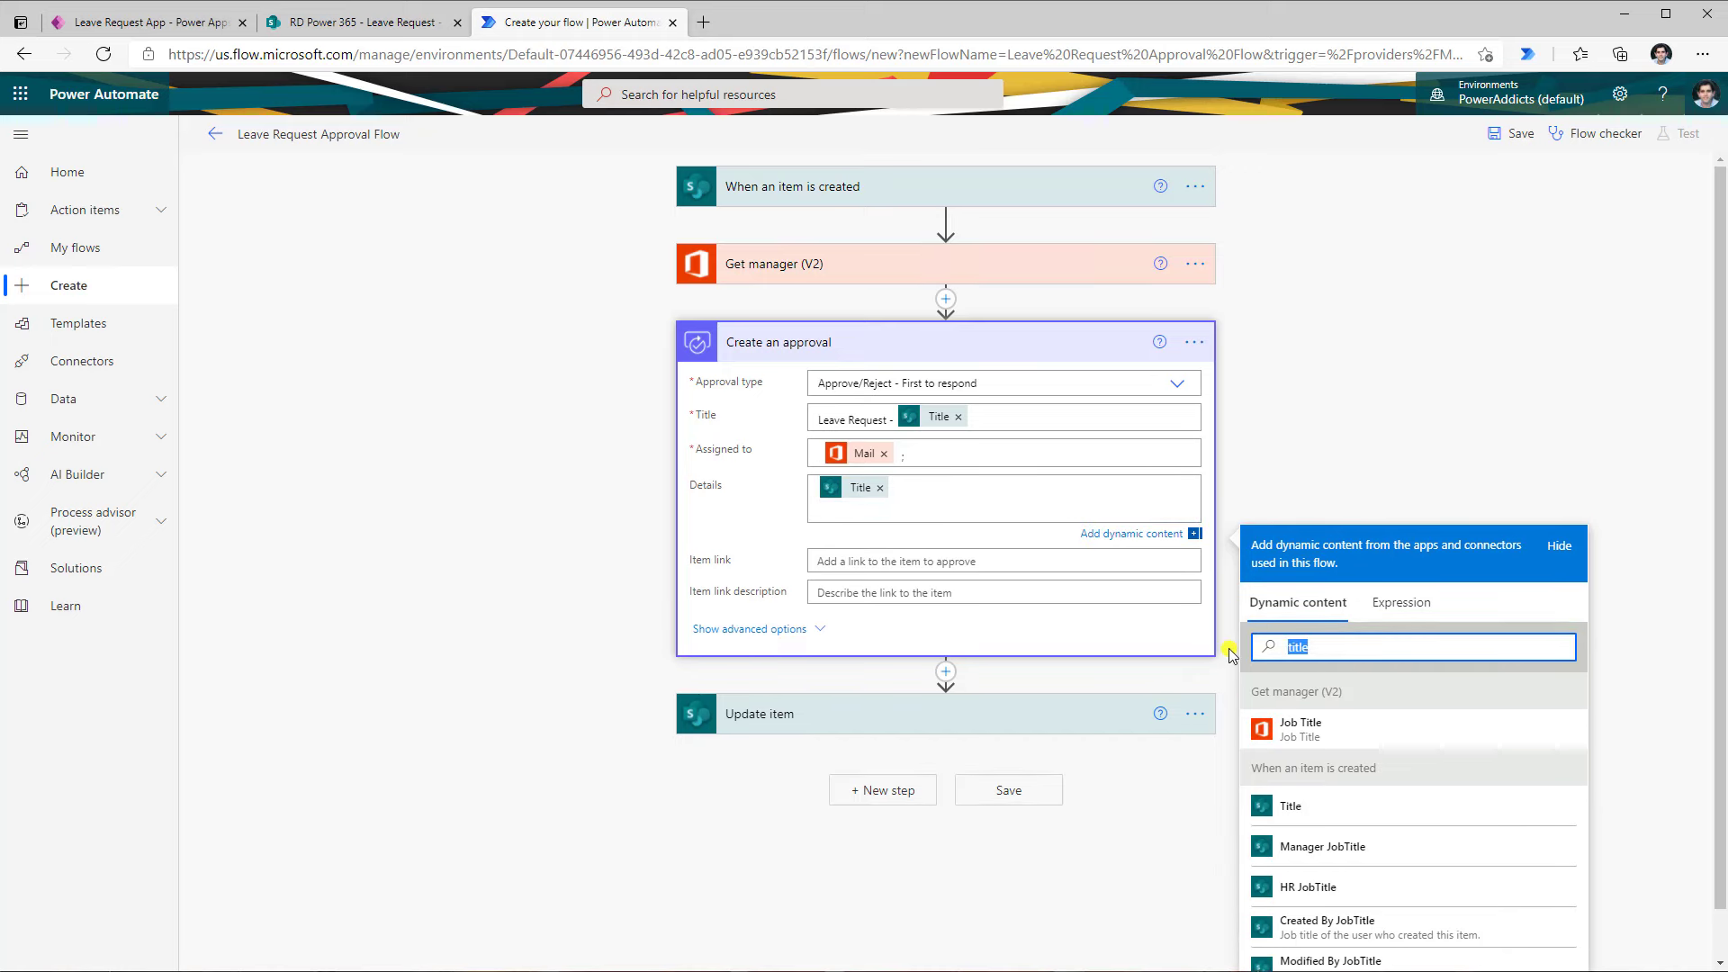
text(type)
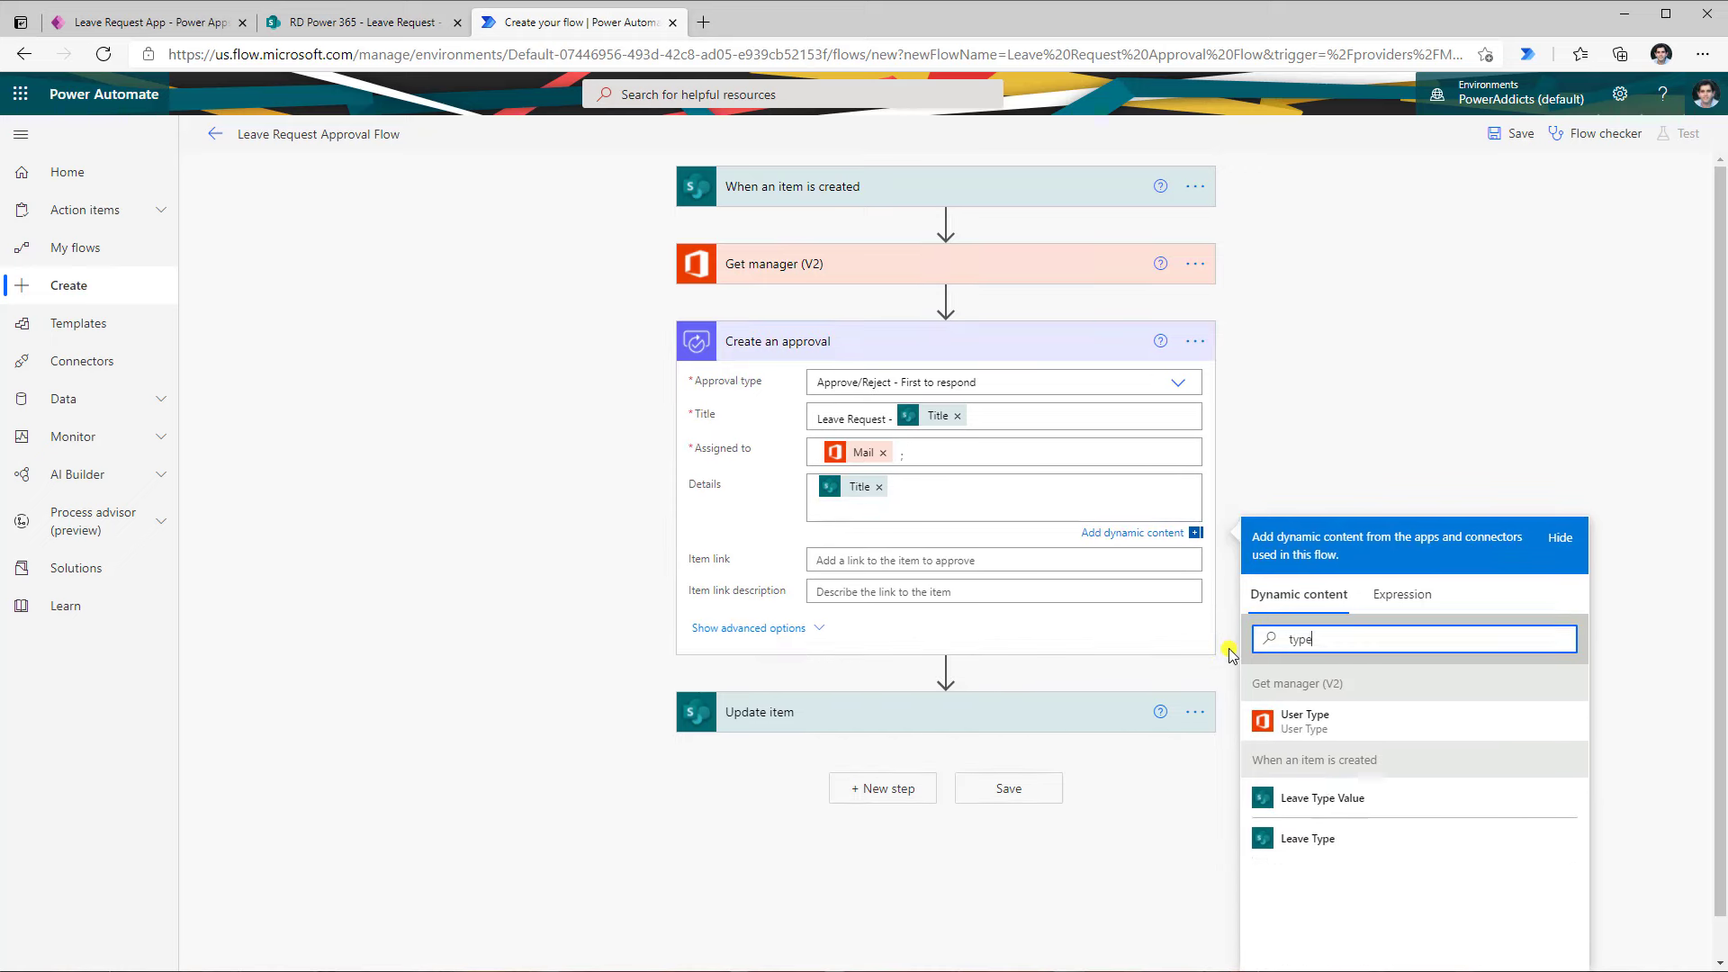
click(1359, 807)
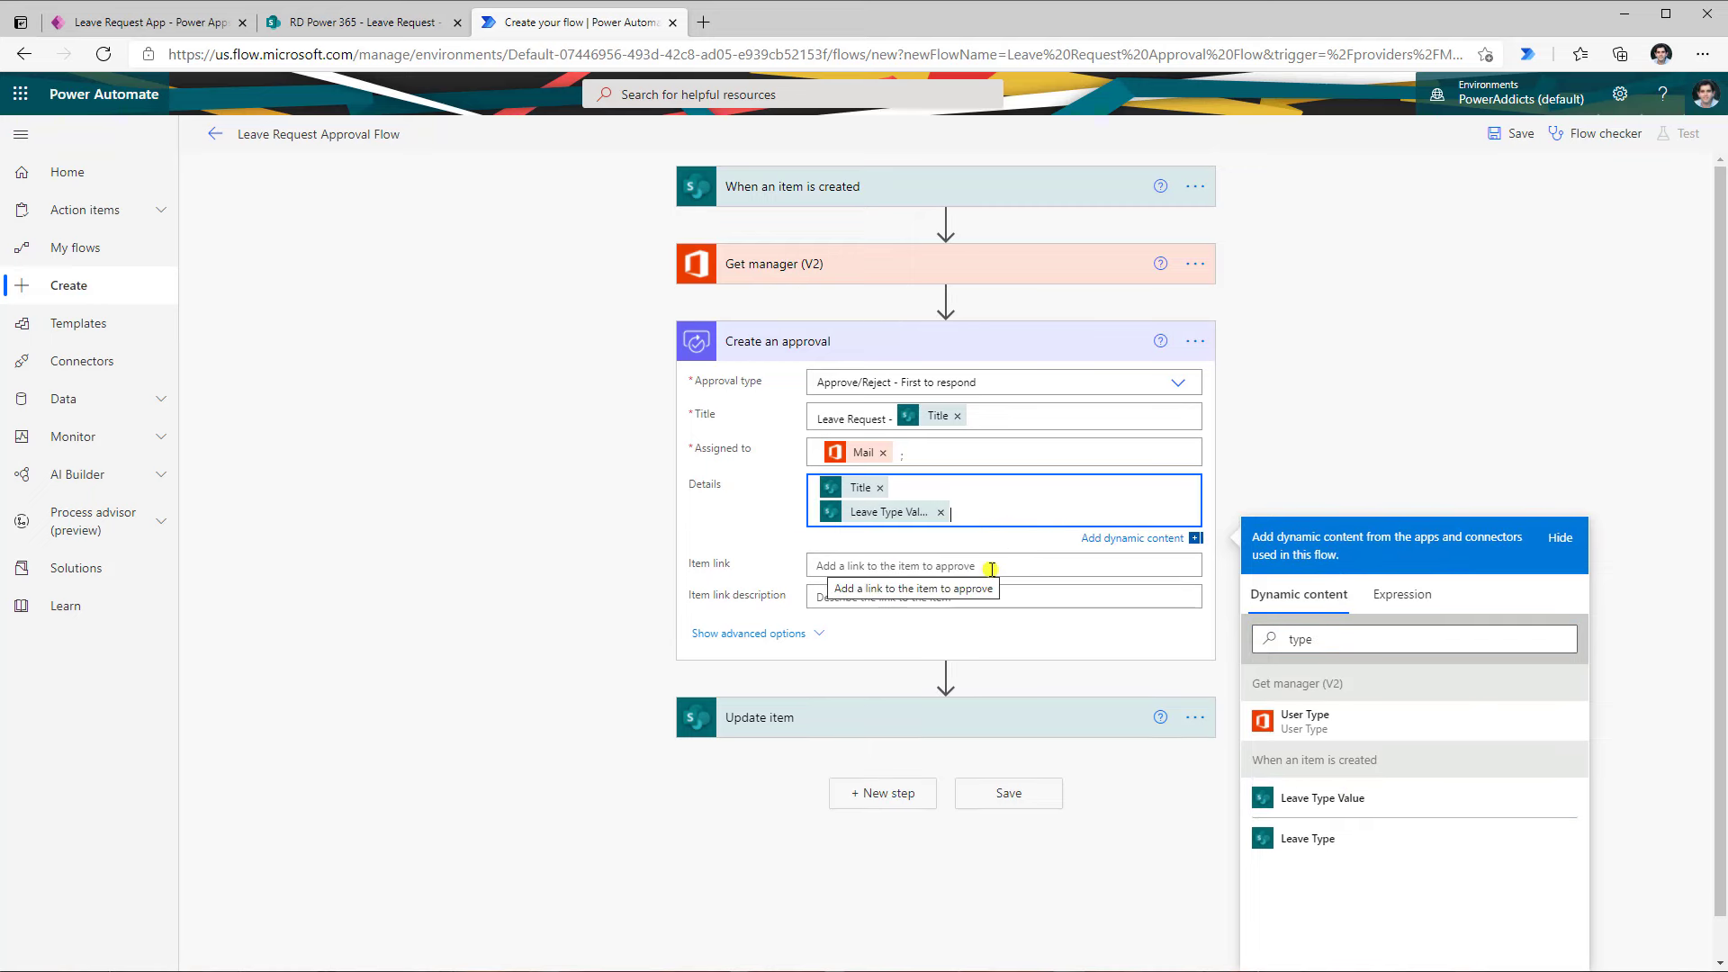
Set the approval's item link to the trigger's Link to item and its item link description to the trigger's Title
click(991, 565)
click(1428, 678)
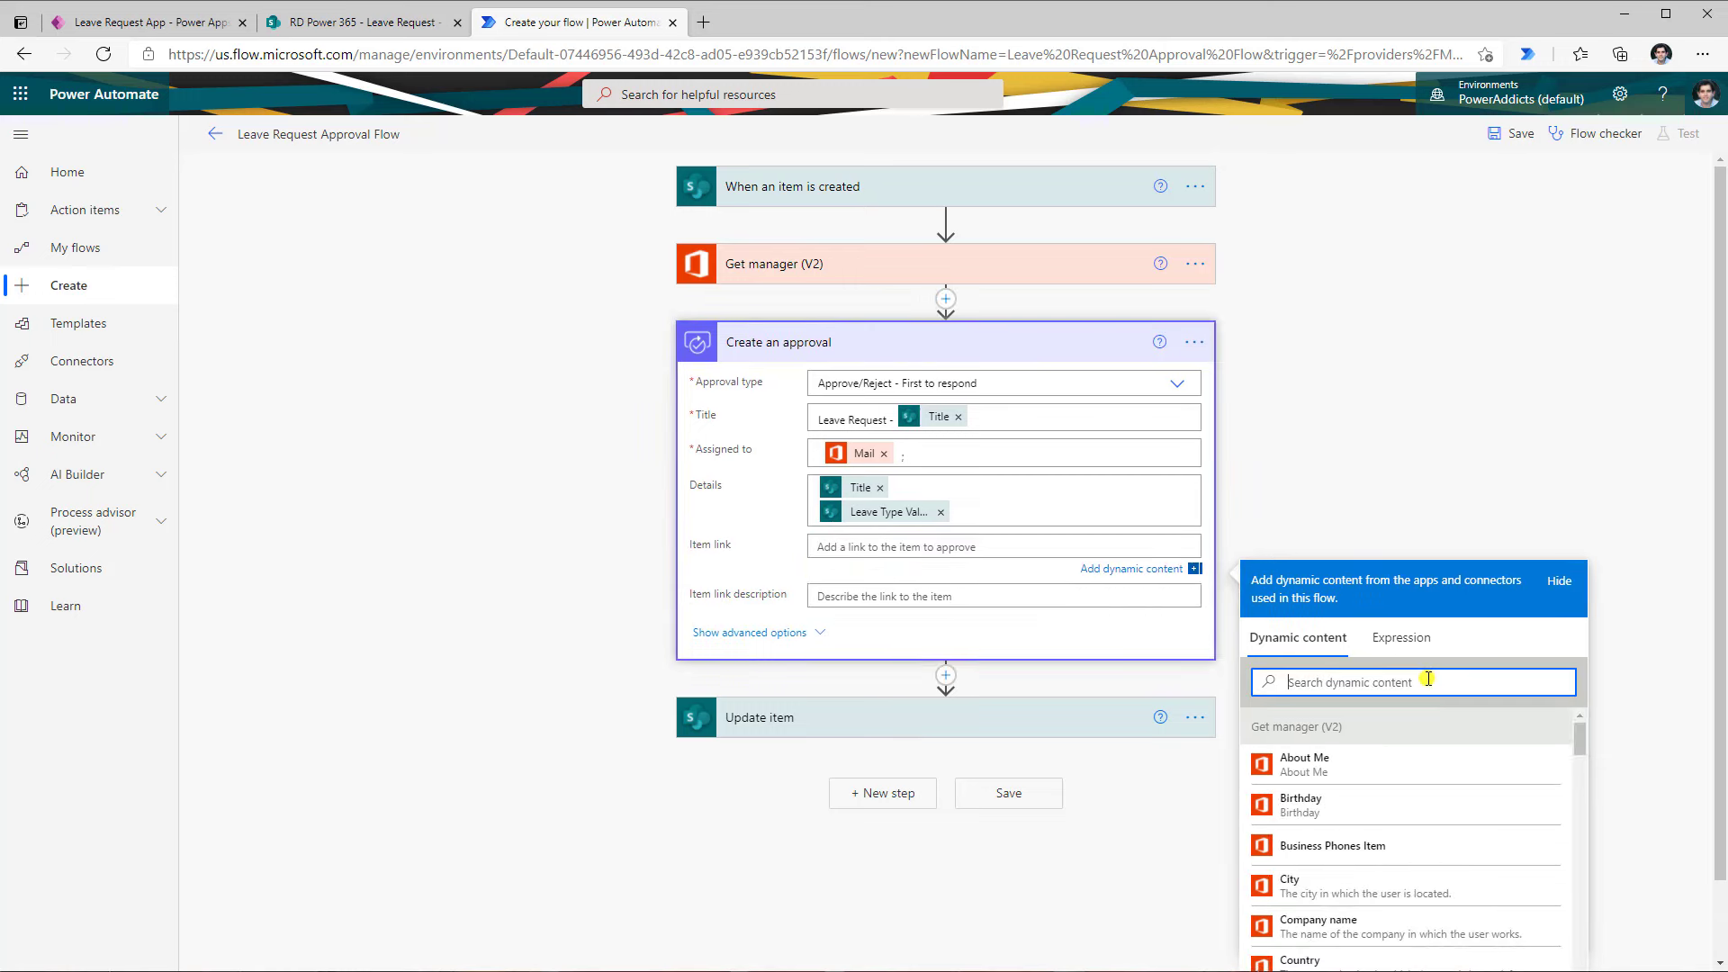
text(link)
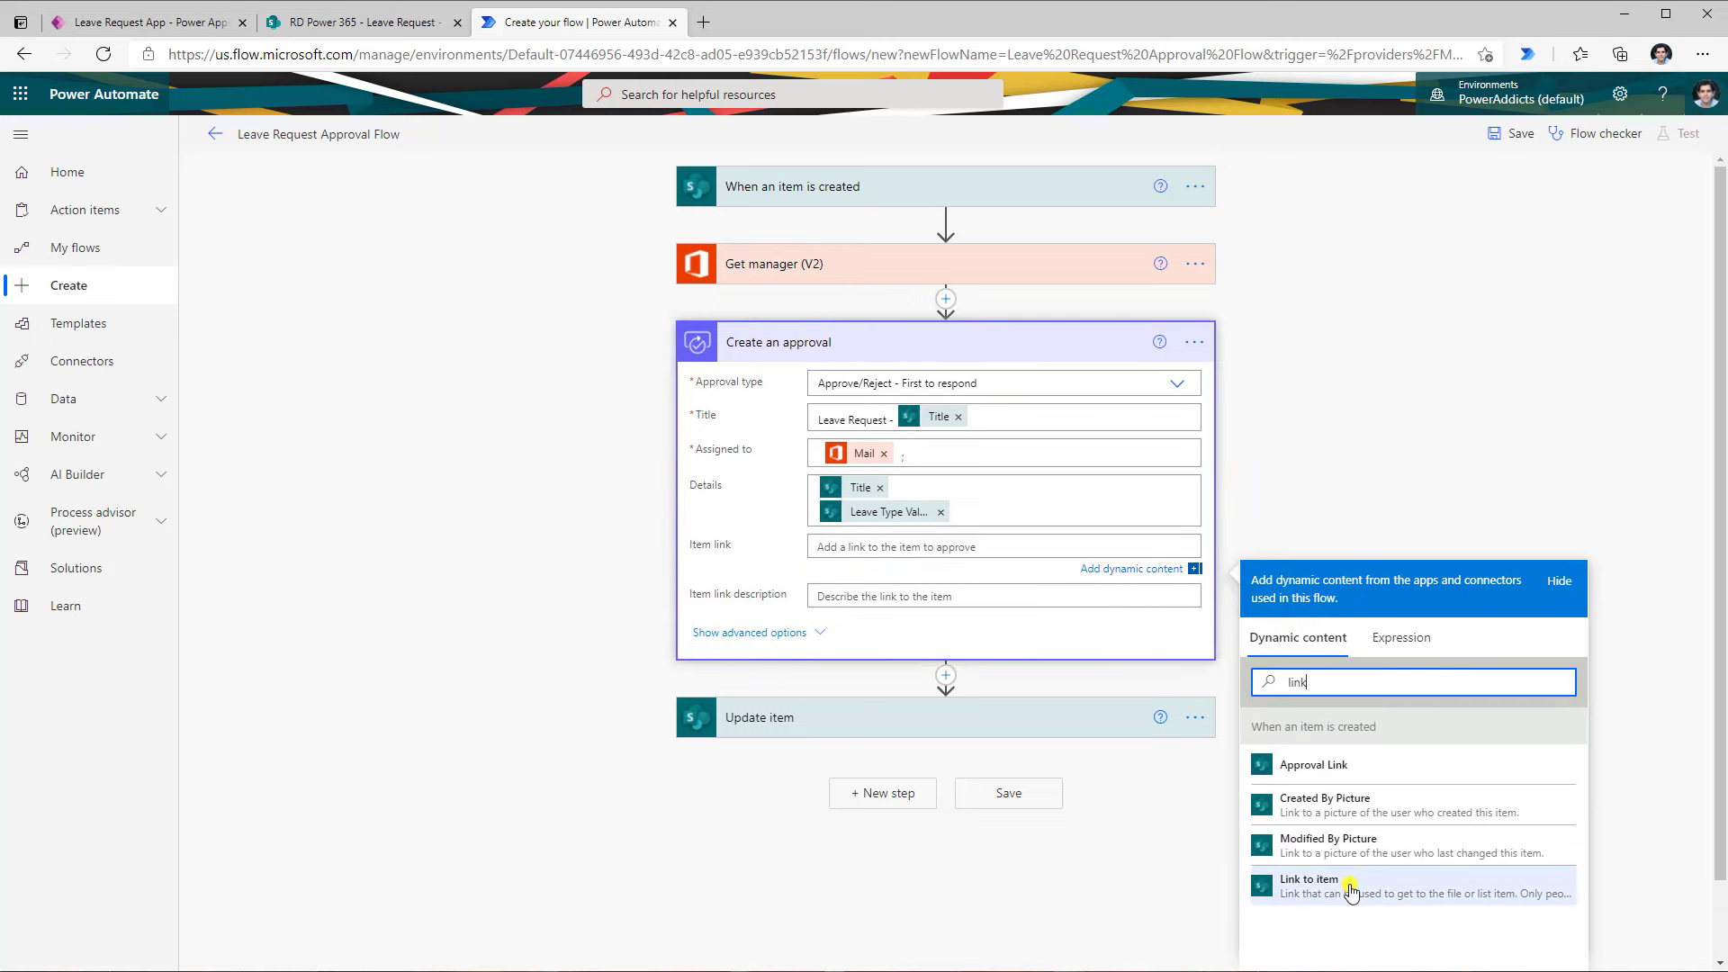
click(1350, 891)
click(853, 597)
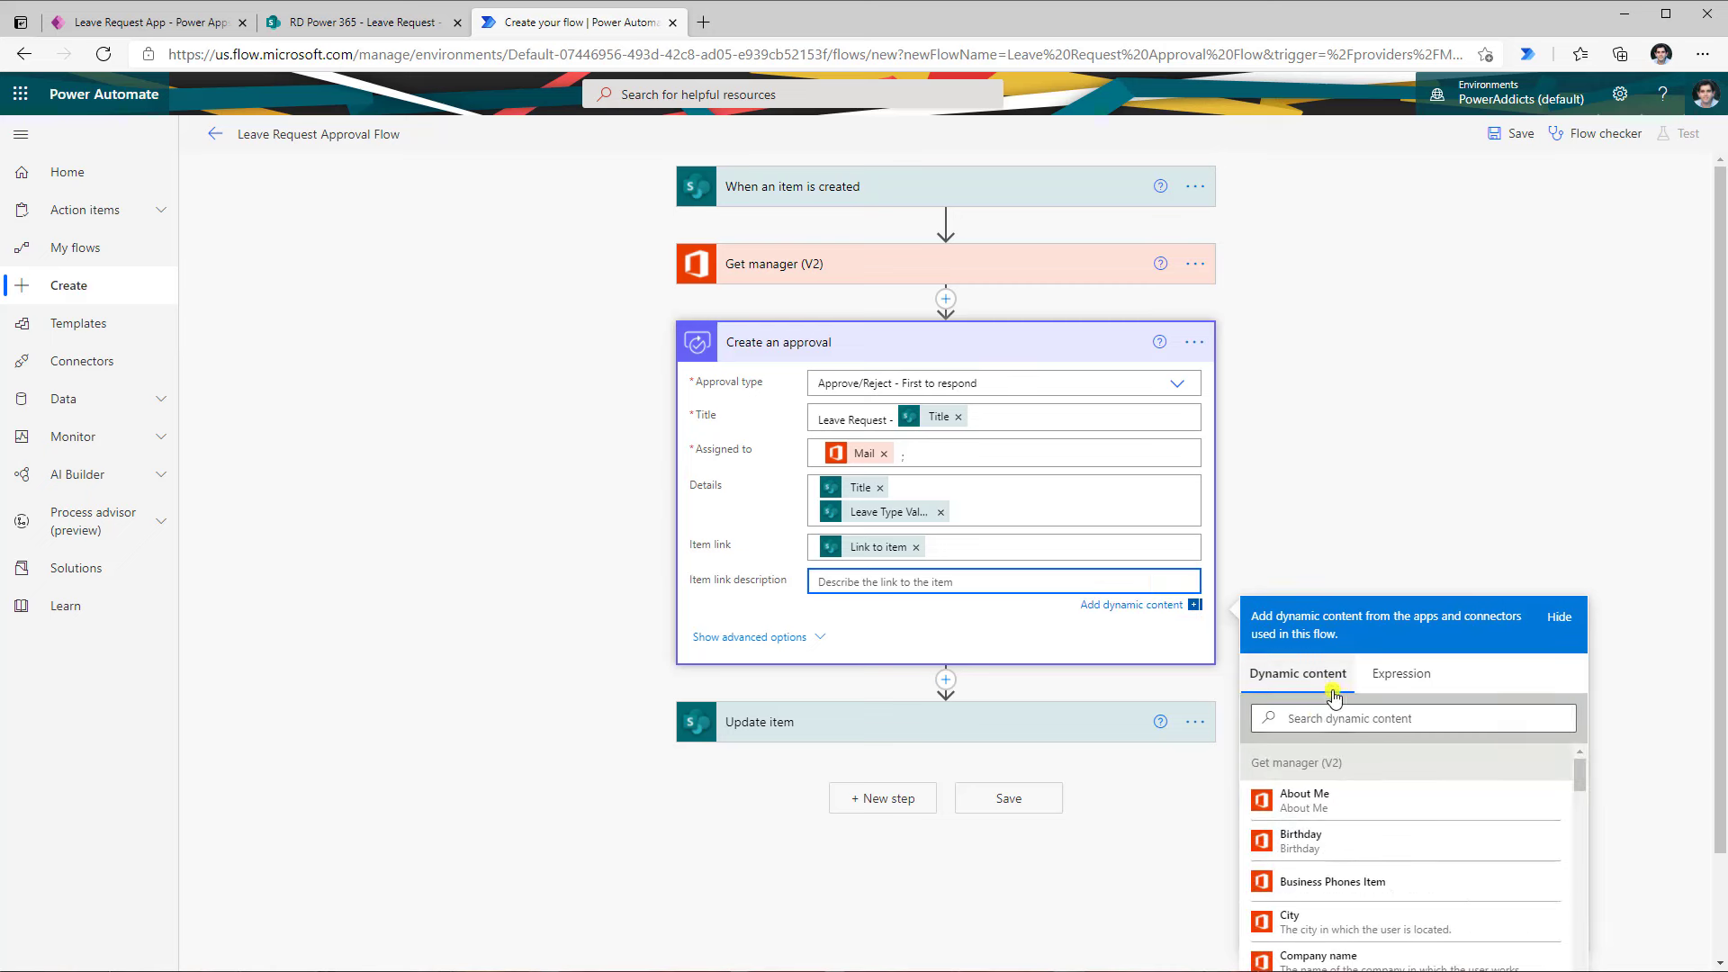
click(1318, 716)
text(title)
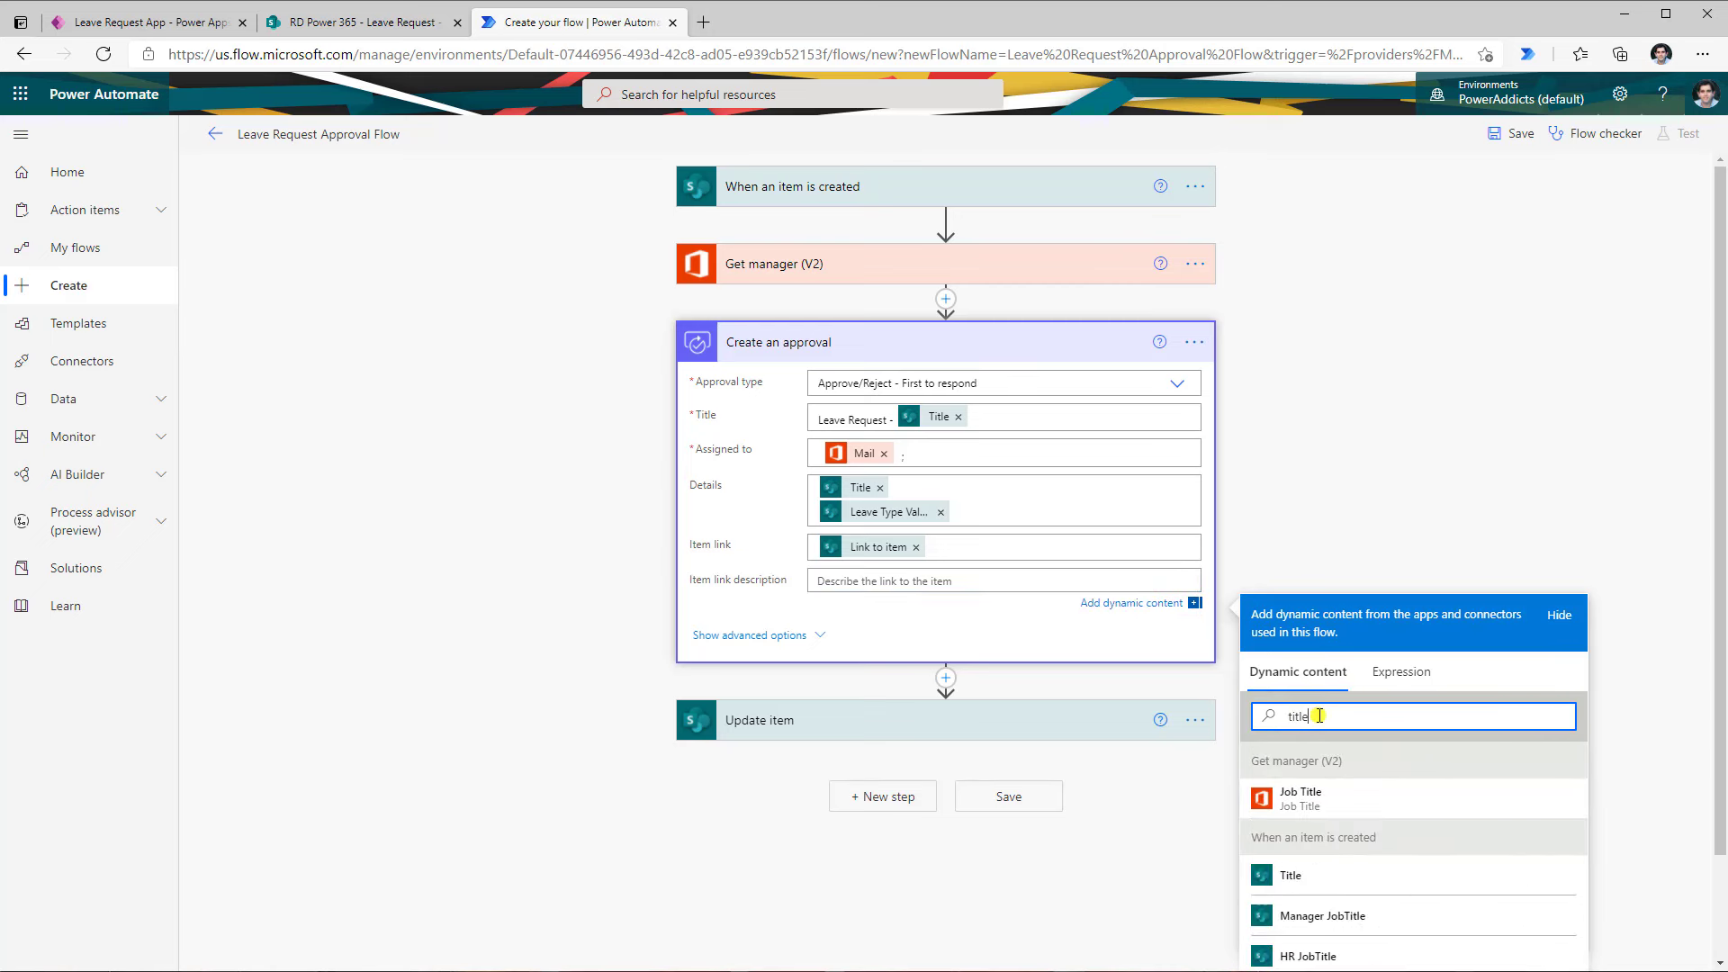
click(1283, 875)
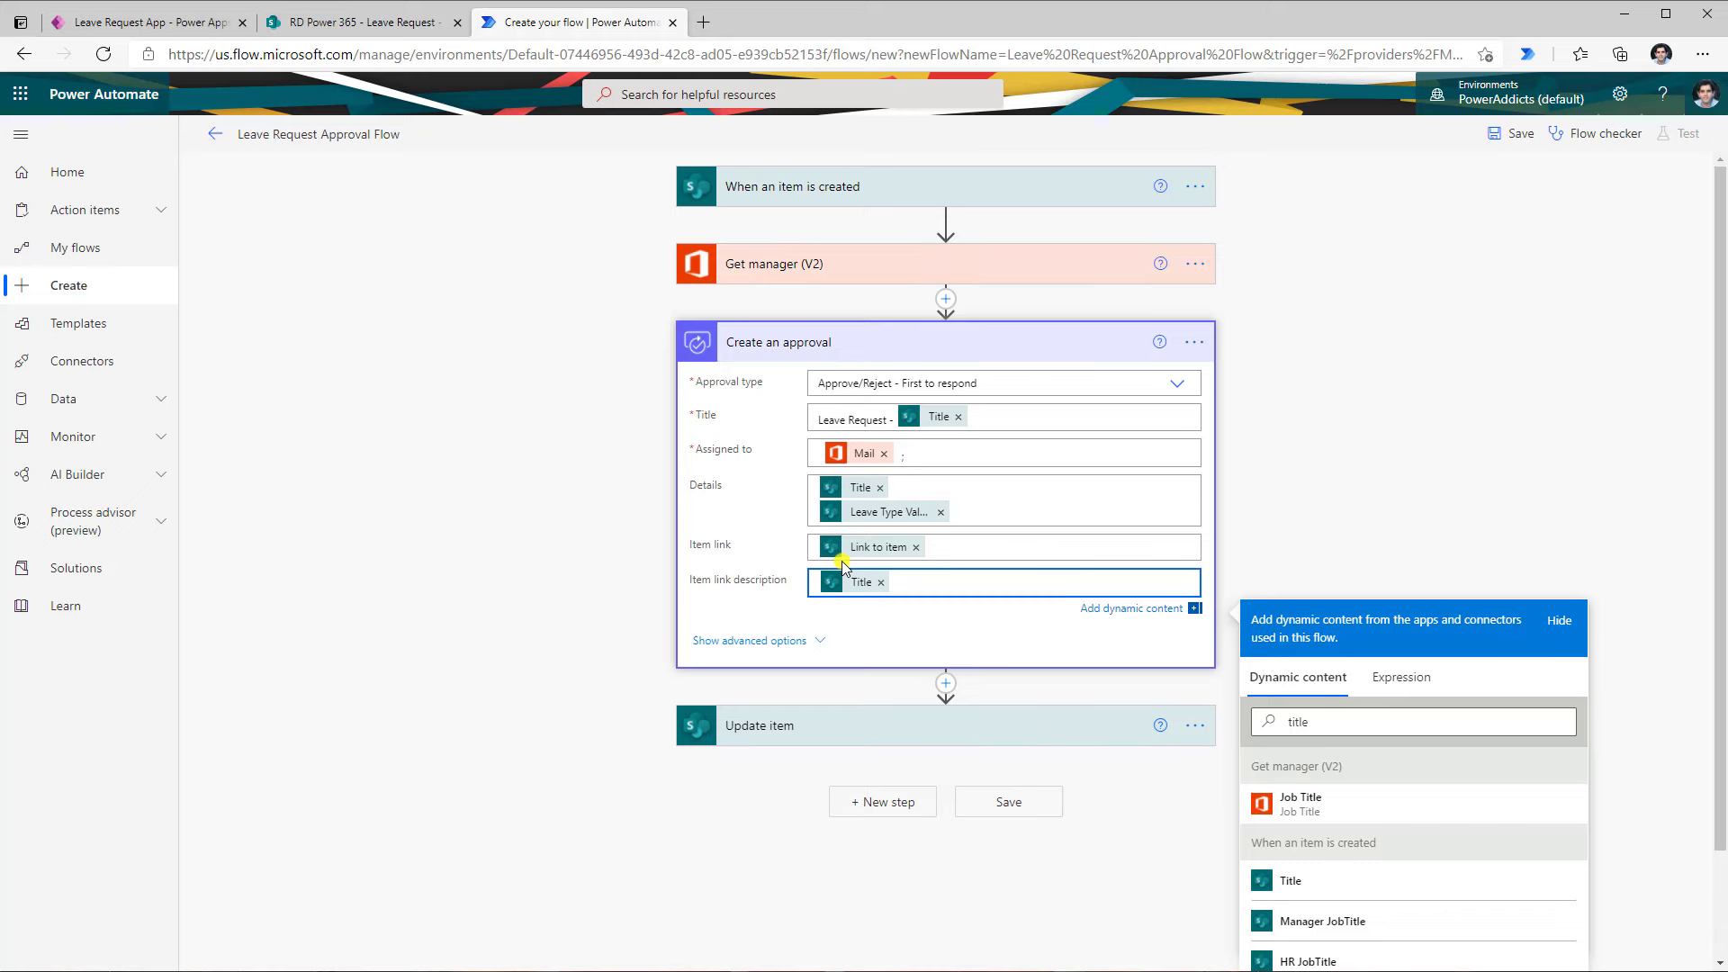
Show the approval's advanced options and set the Requestor to the trigger's Created By Email dynamic content
click(821, 626)
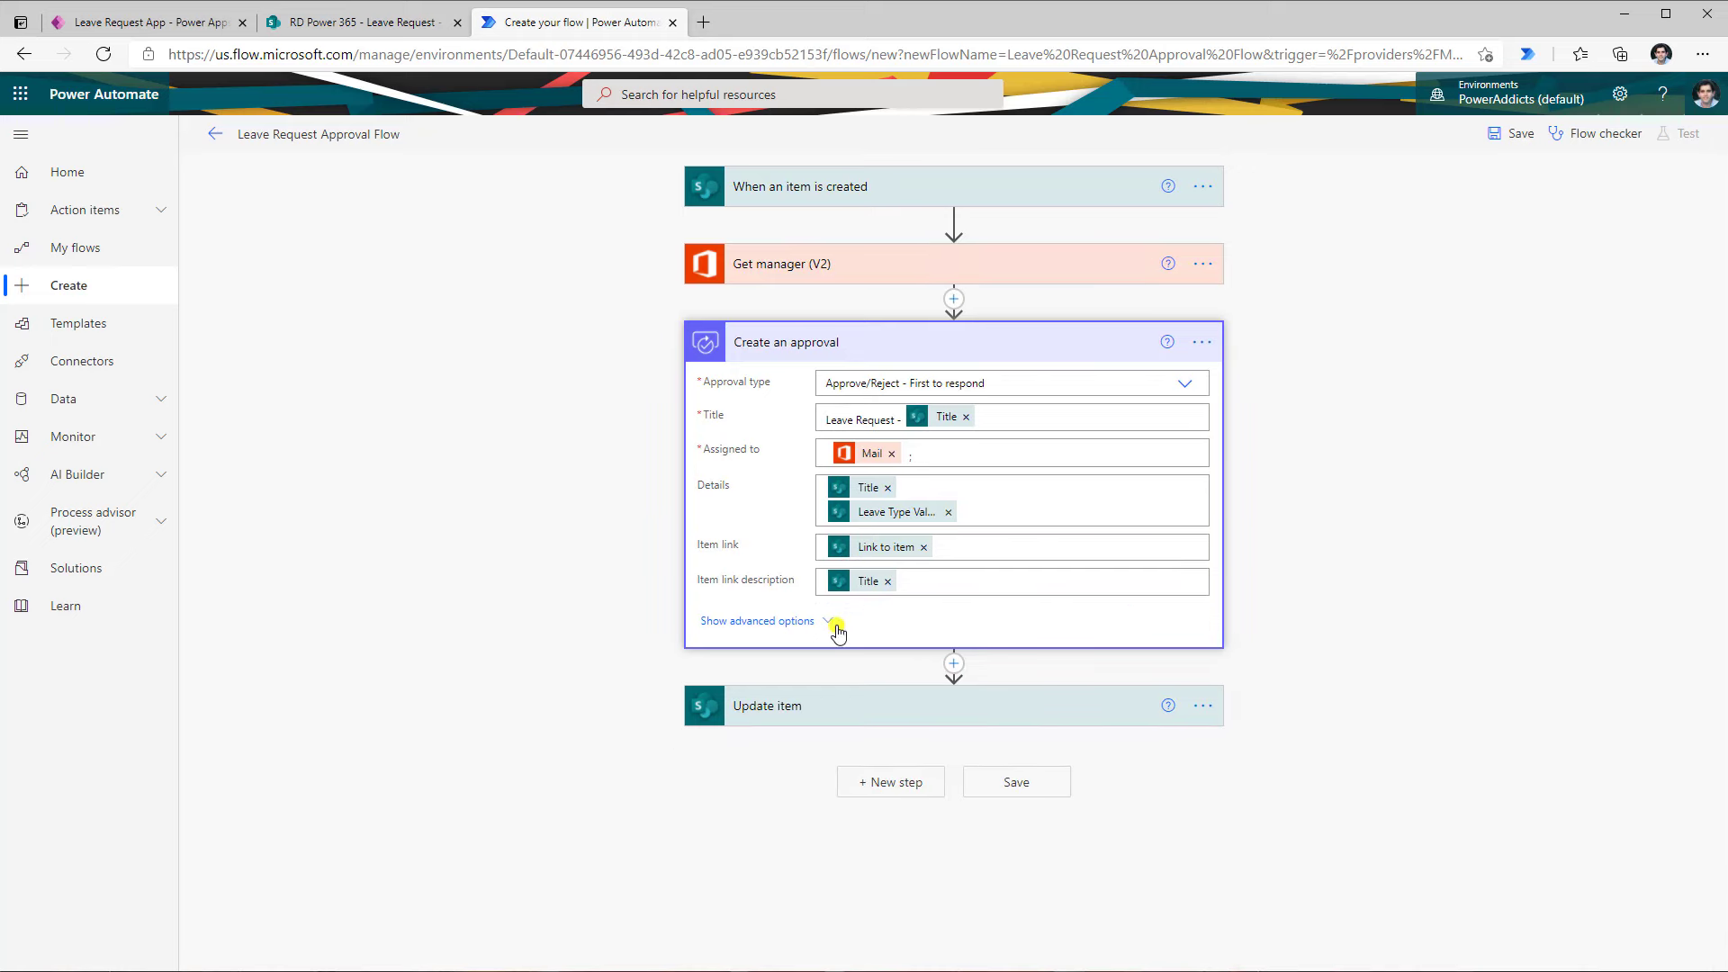
click(826, 623)
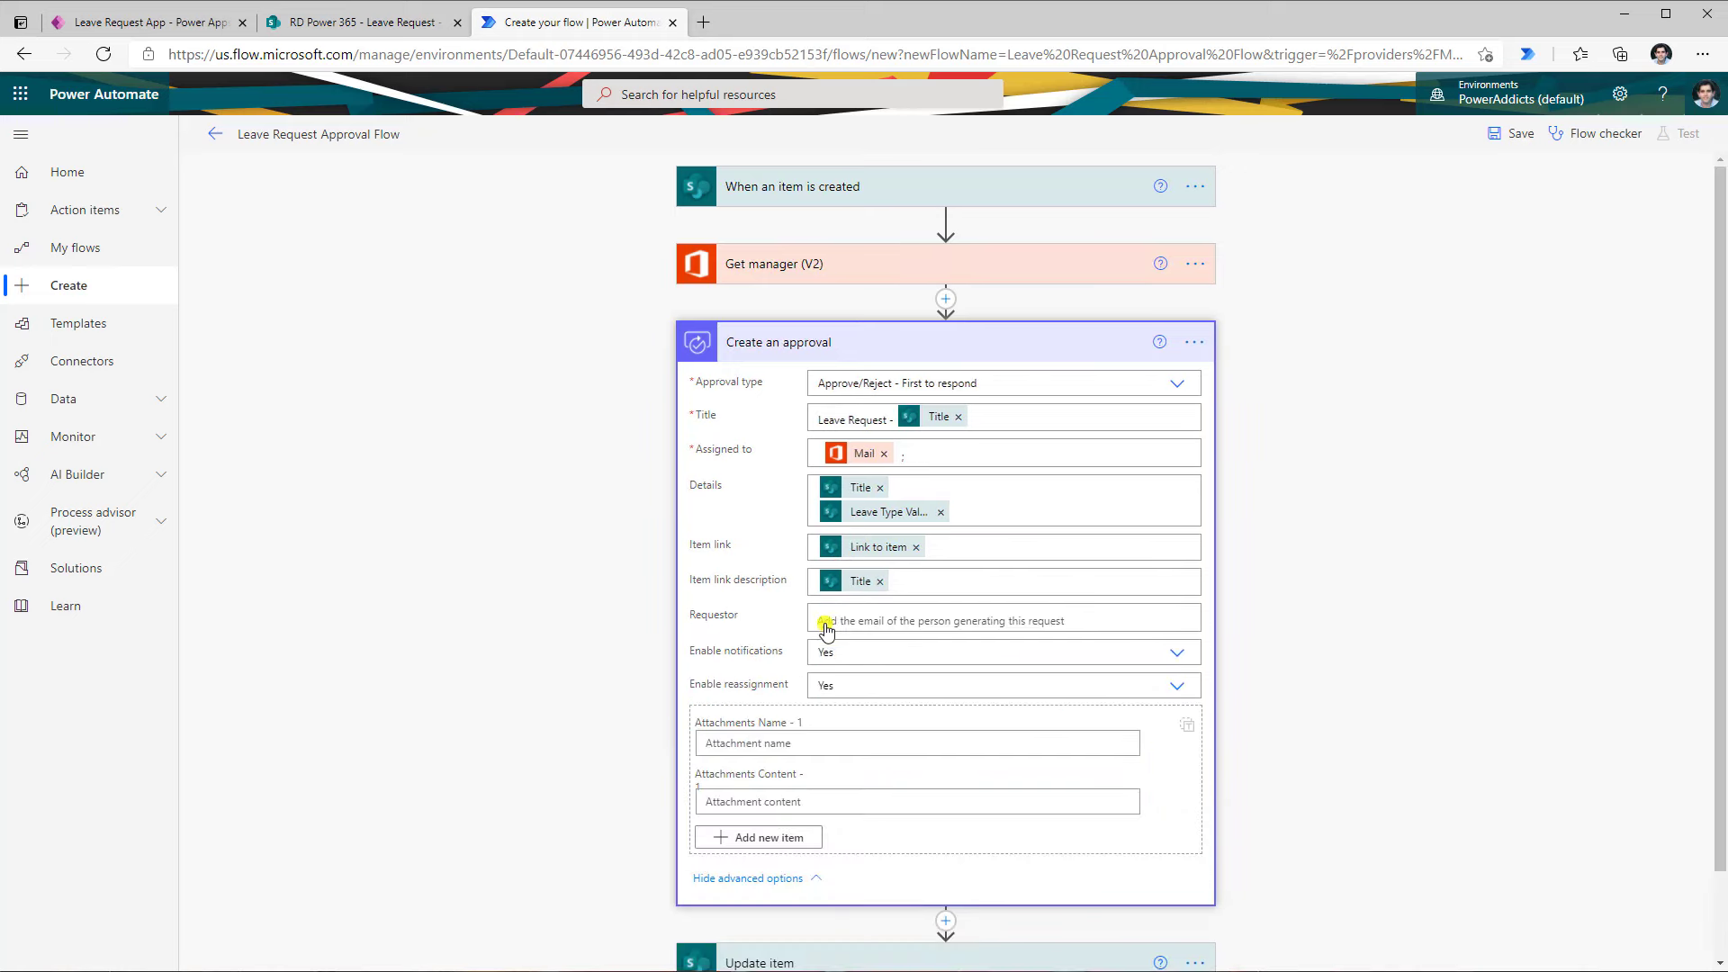
click(885, 623)
click(1330, 754)
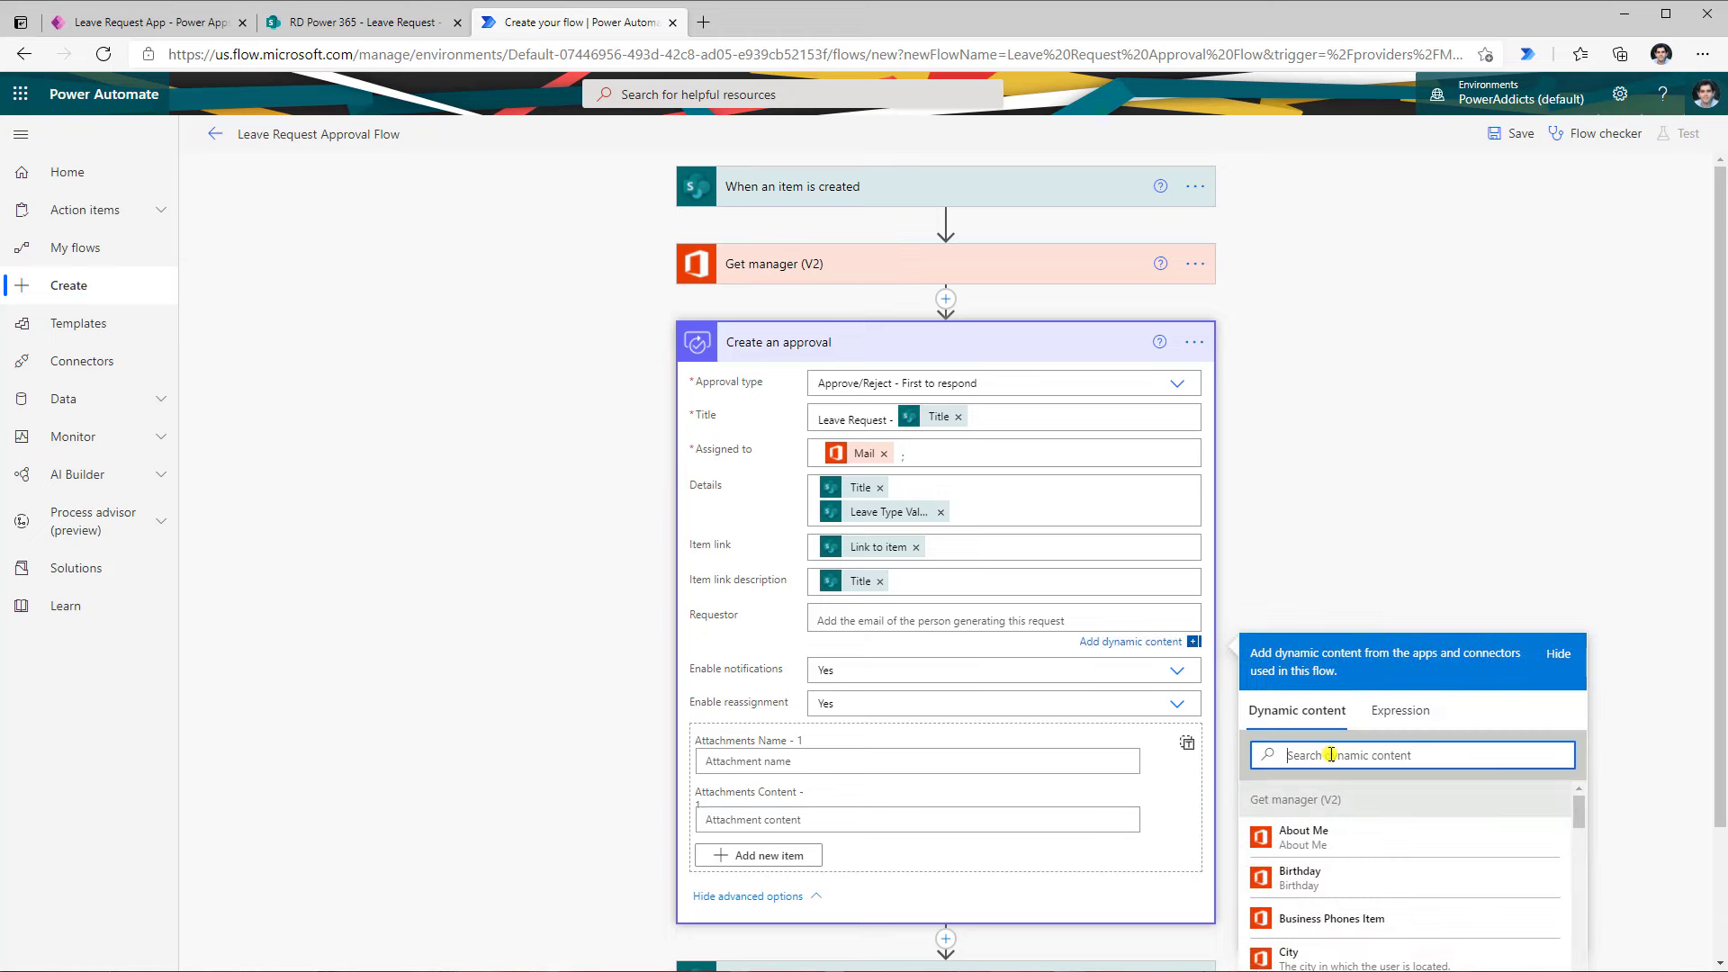
text(created by)
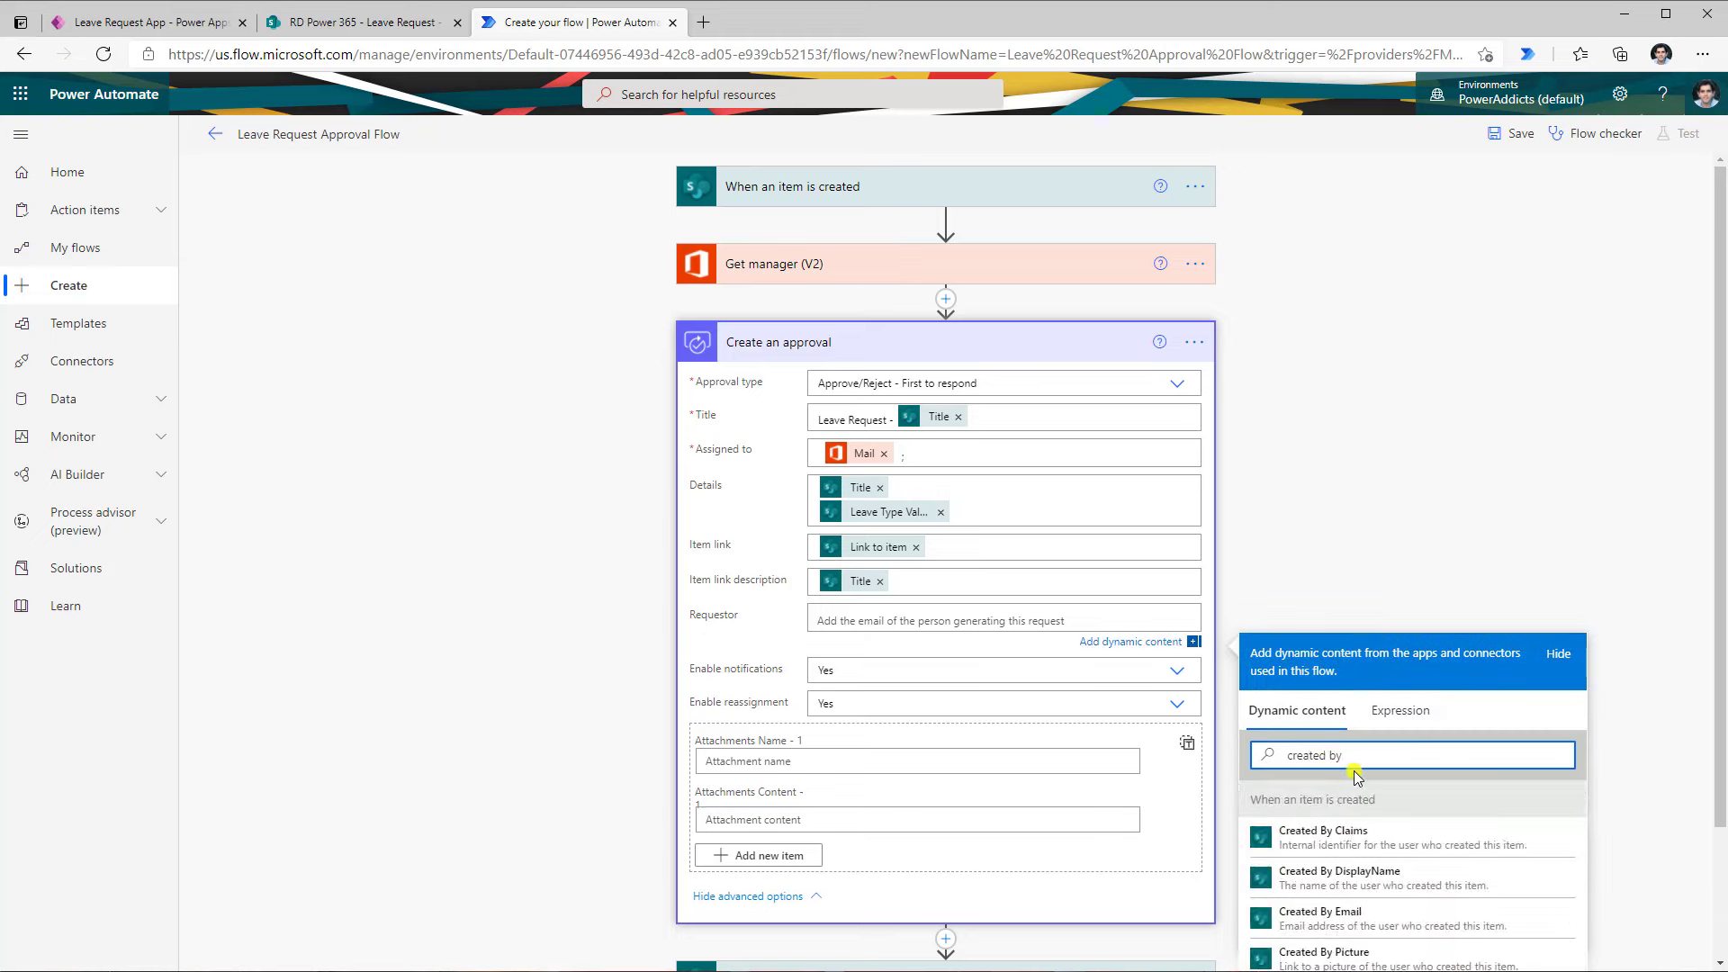
scroll(1379, 745, down, 2)
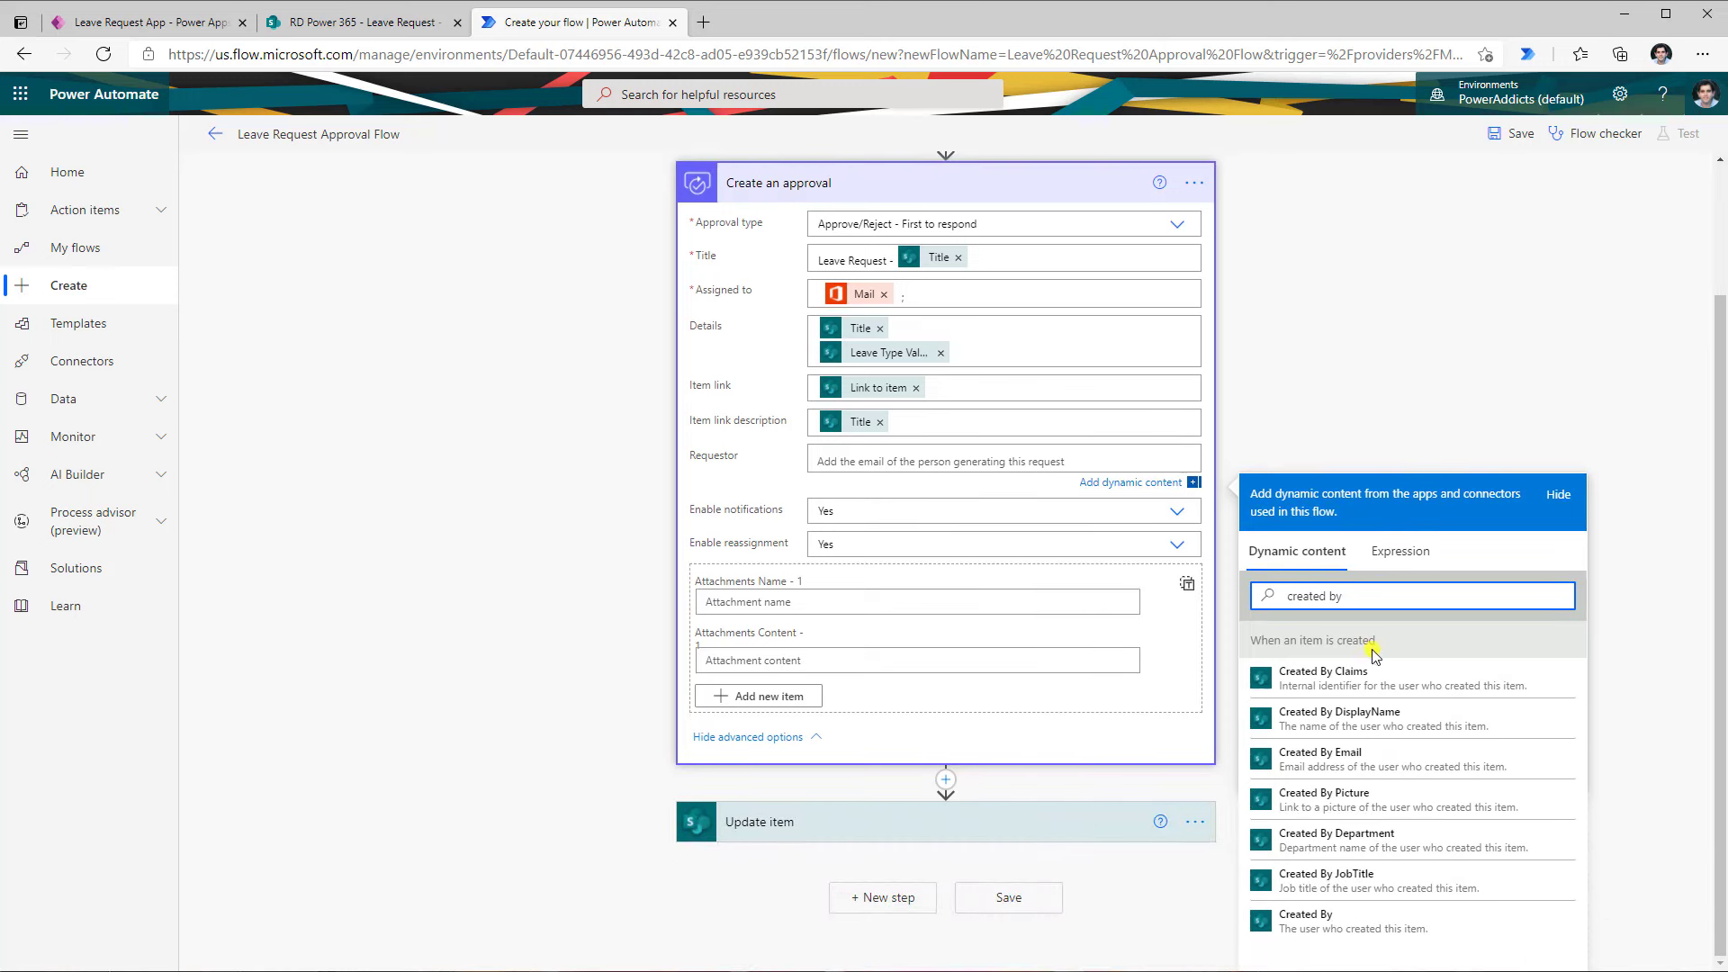
click(1375, 757)
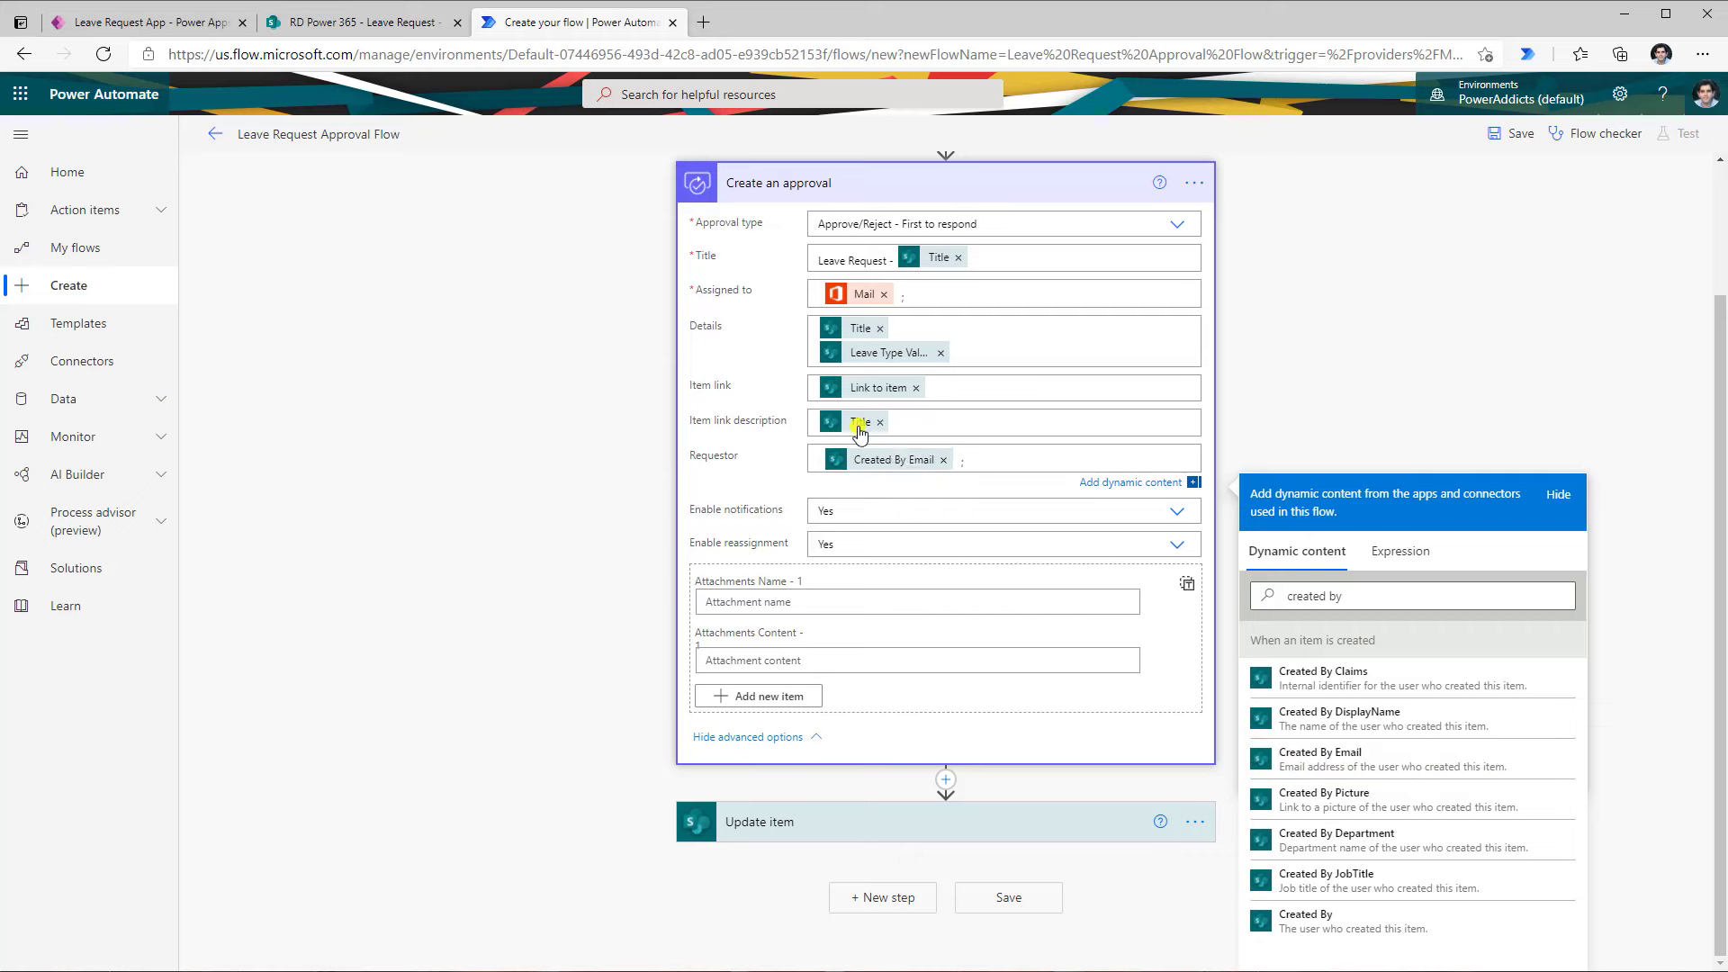
Rename the "Create an approval" action to "Manager Approval"
scroll(891, 459, up, 2)
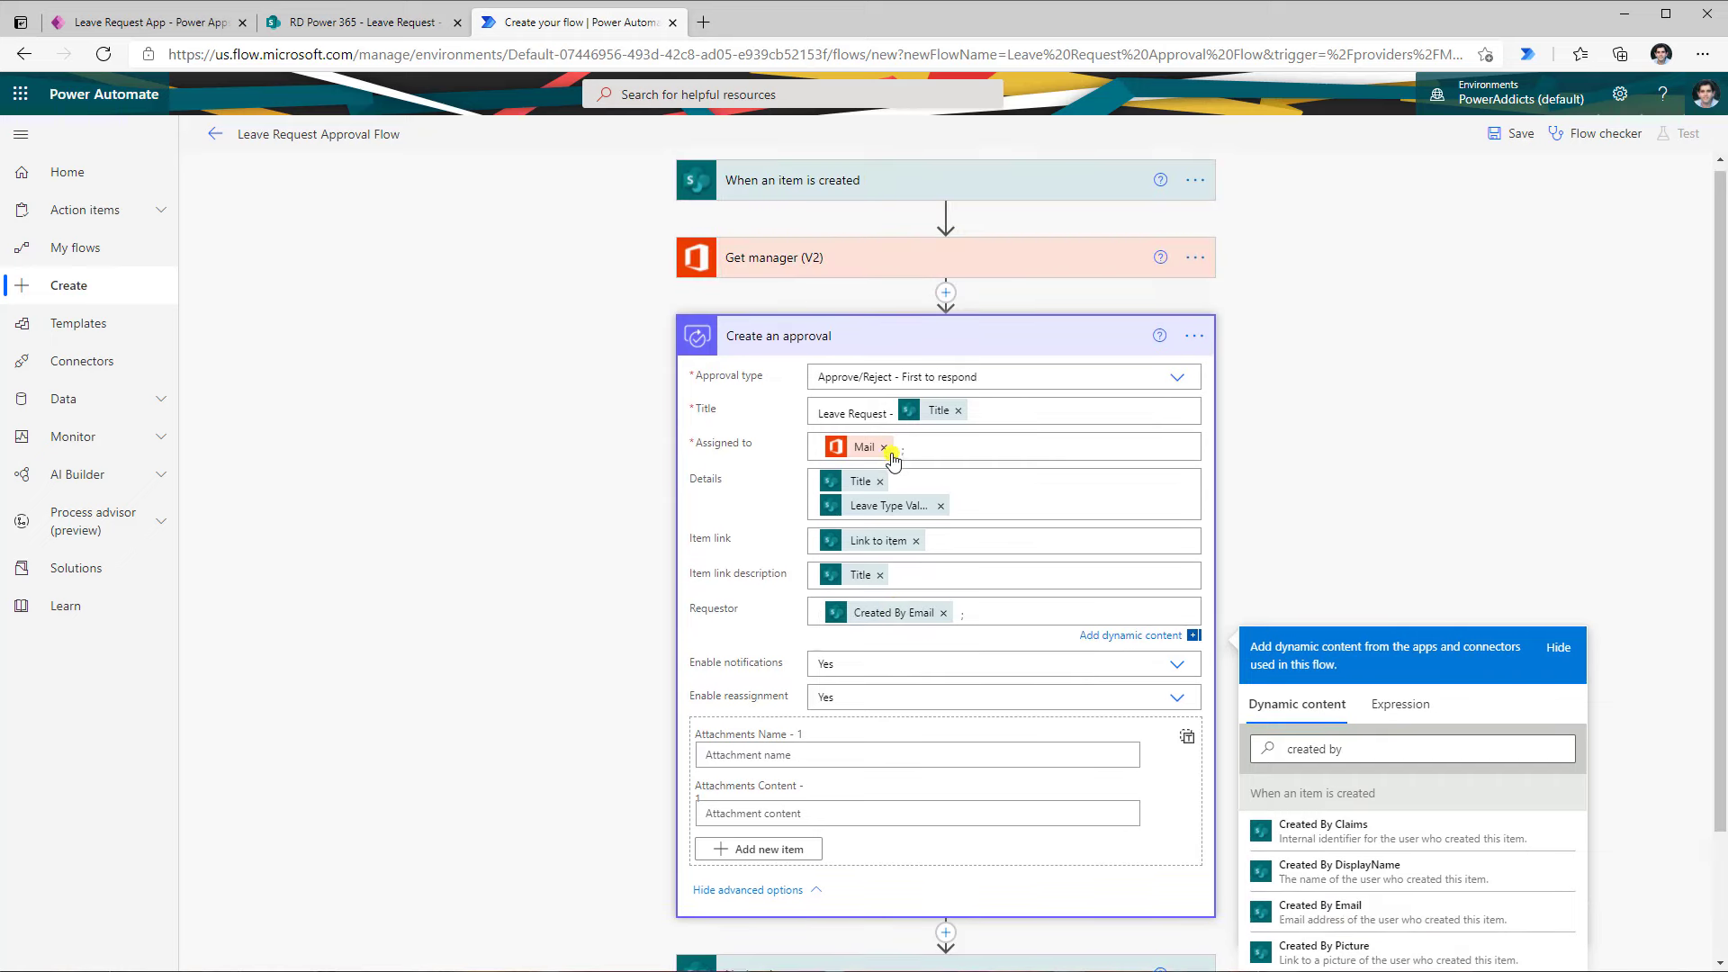
click(1194, 342)
click(1269, 371)
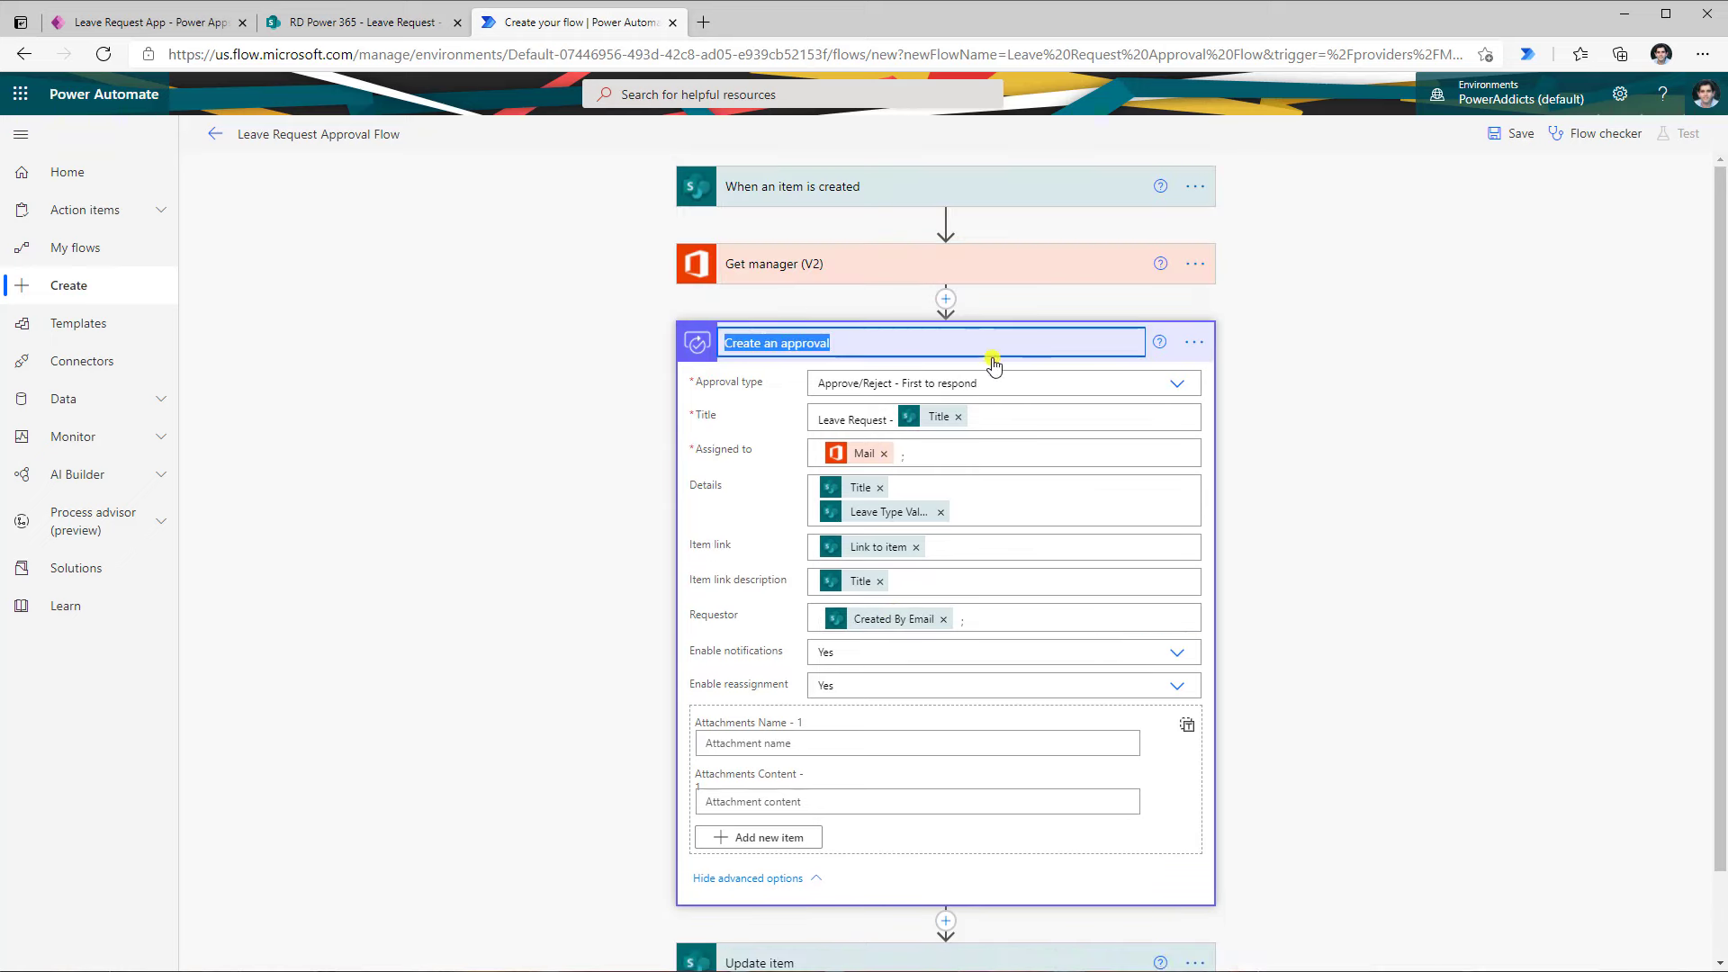
text(Manager Approval)
click(1344, 453)
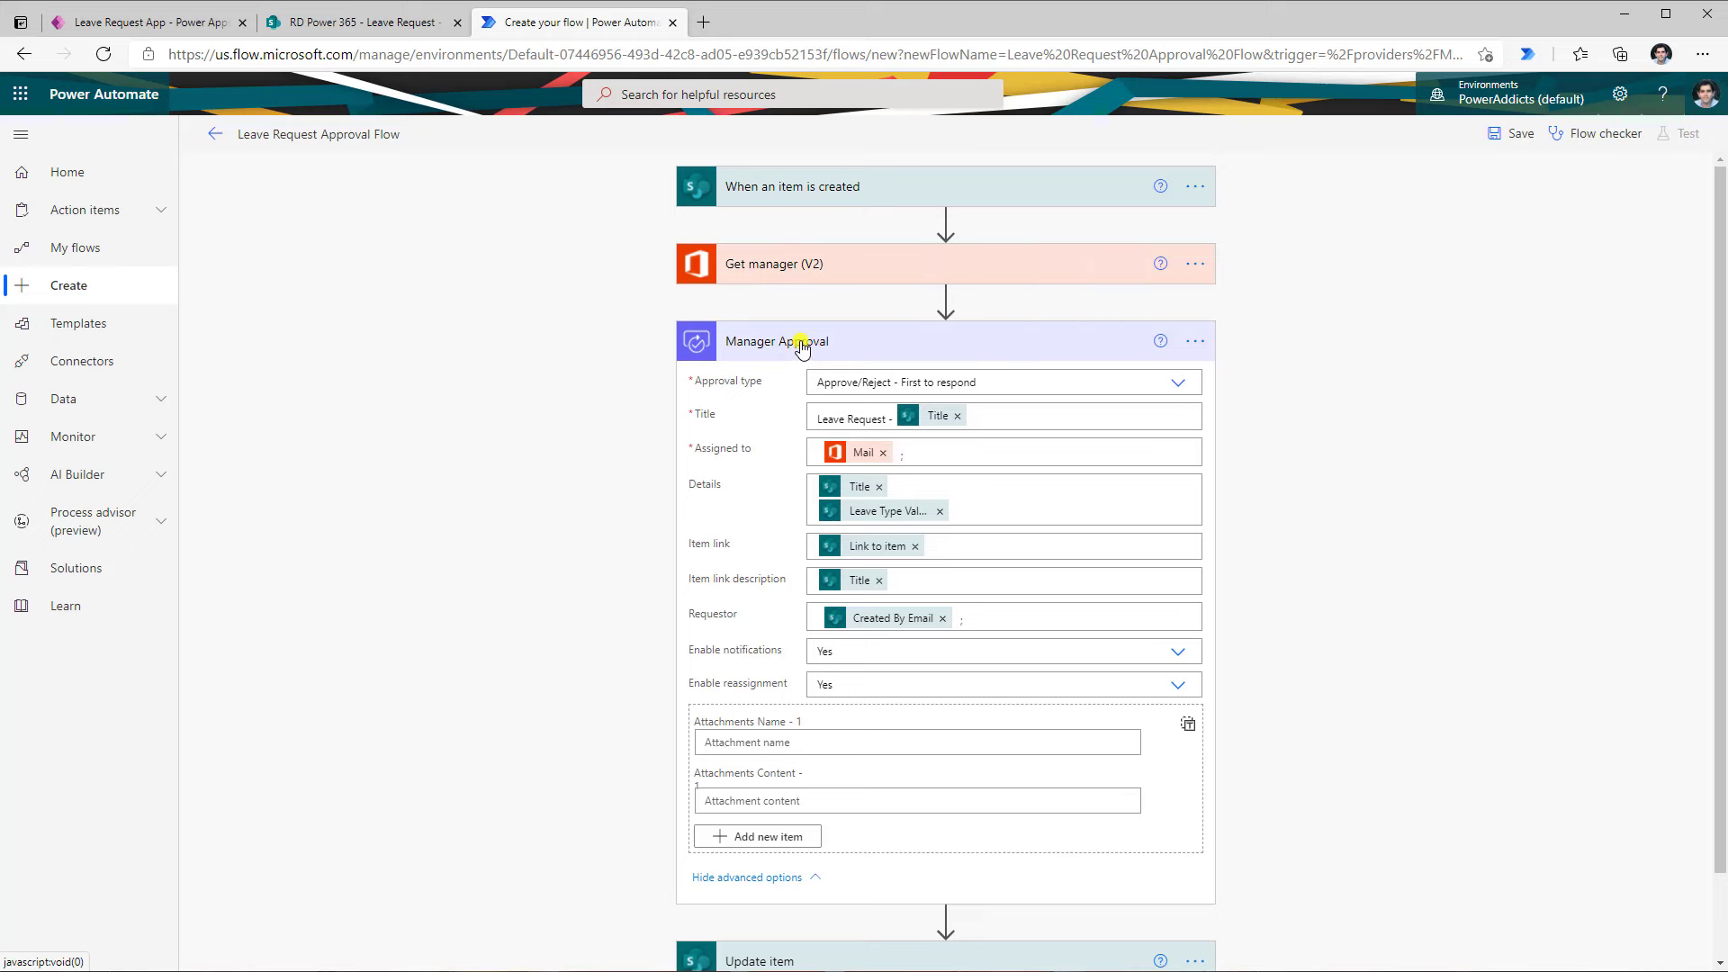
Set the Approval Link field of the Update item action to the Respond link dynamic content from Manager Approval
click(802, 348)
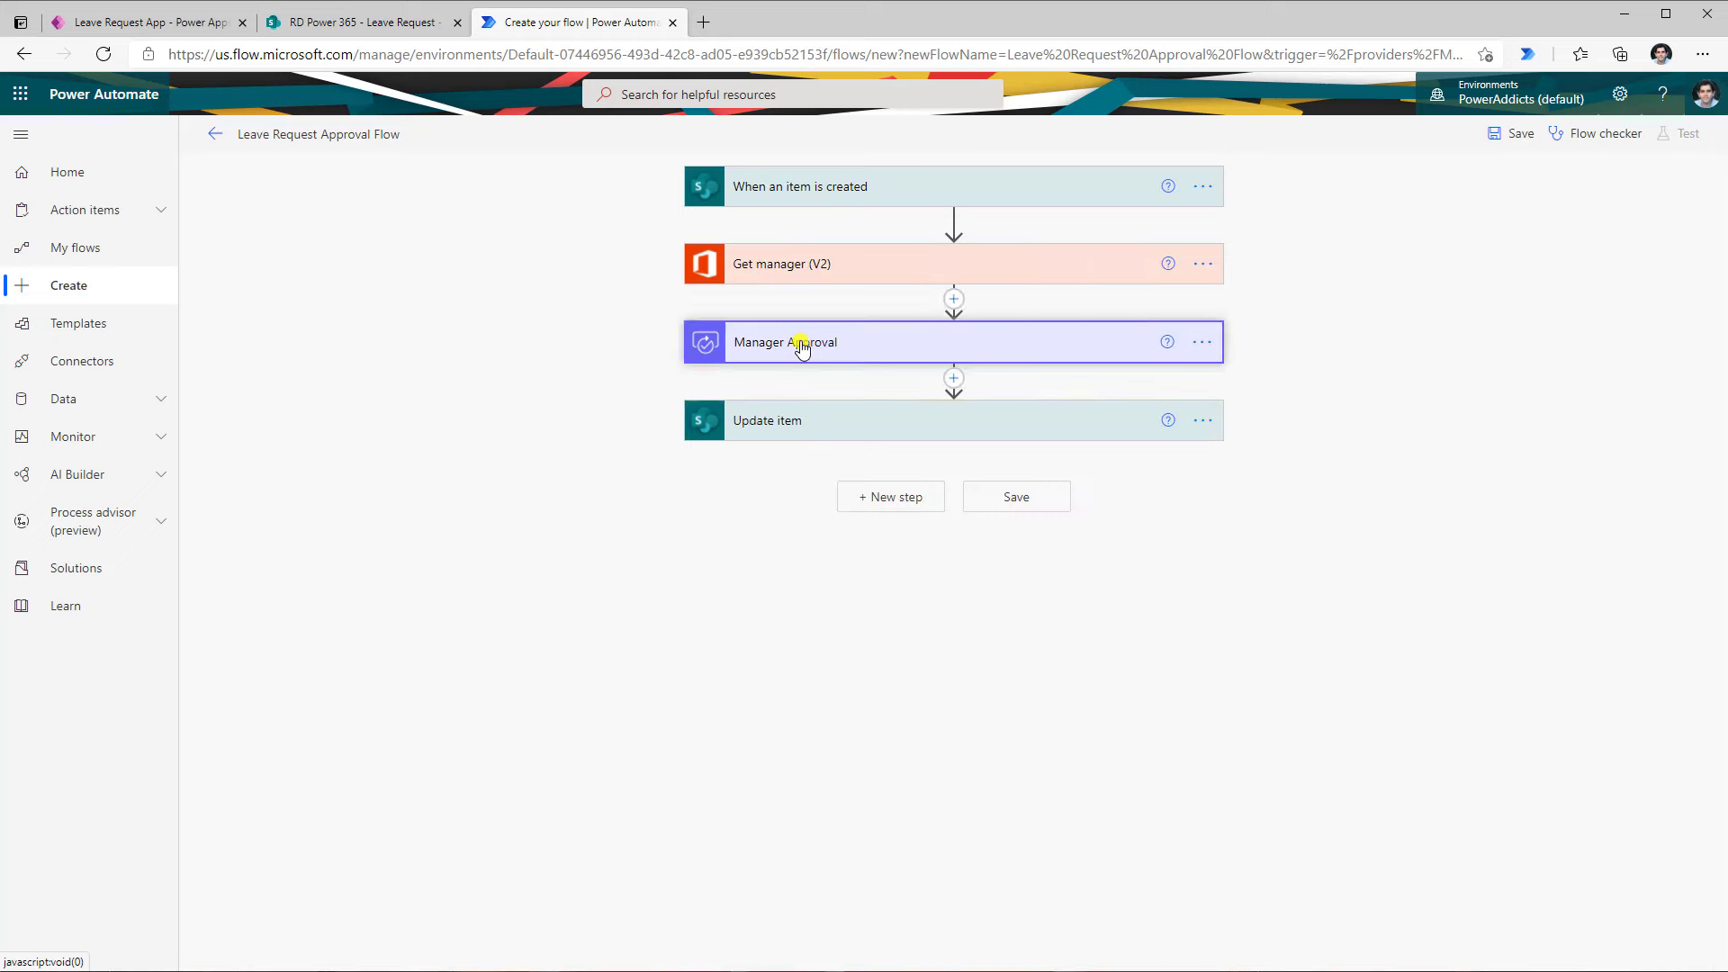
click(817, 420)
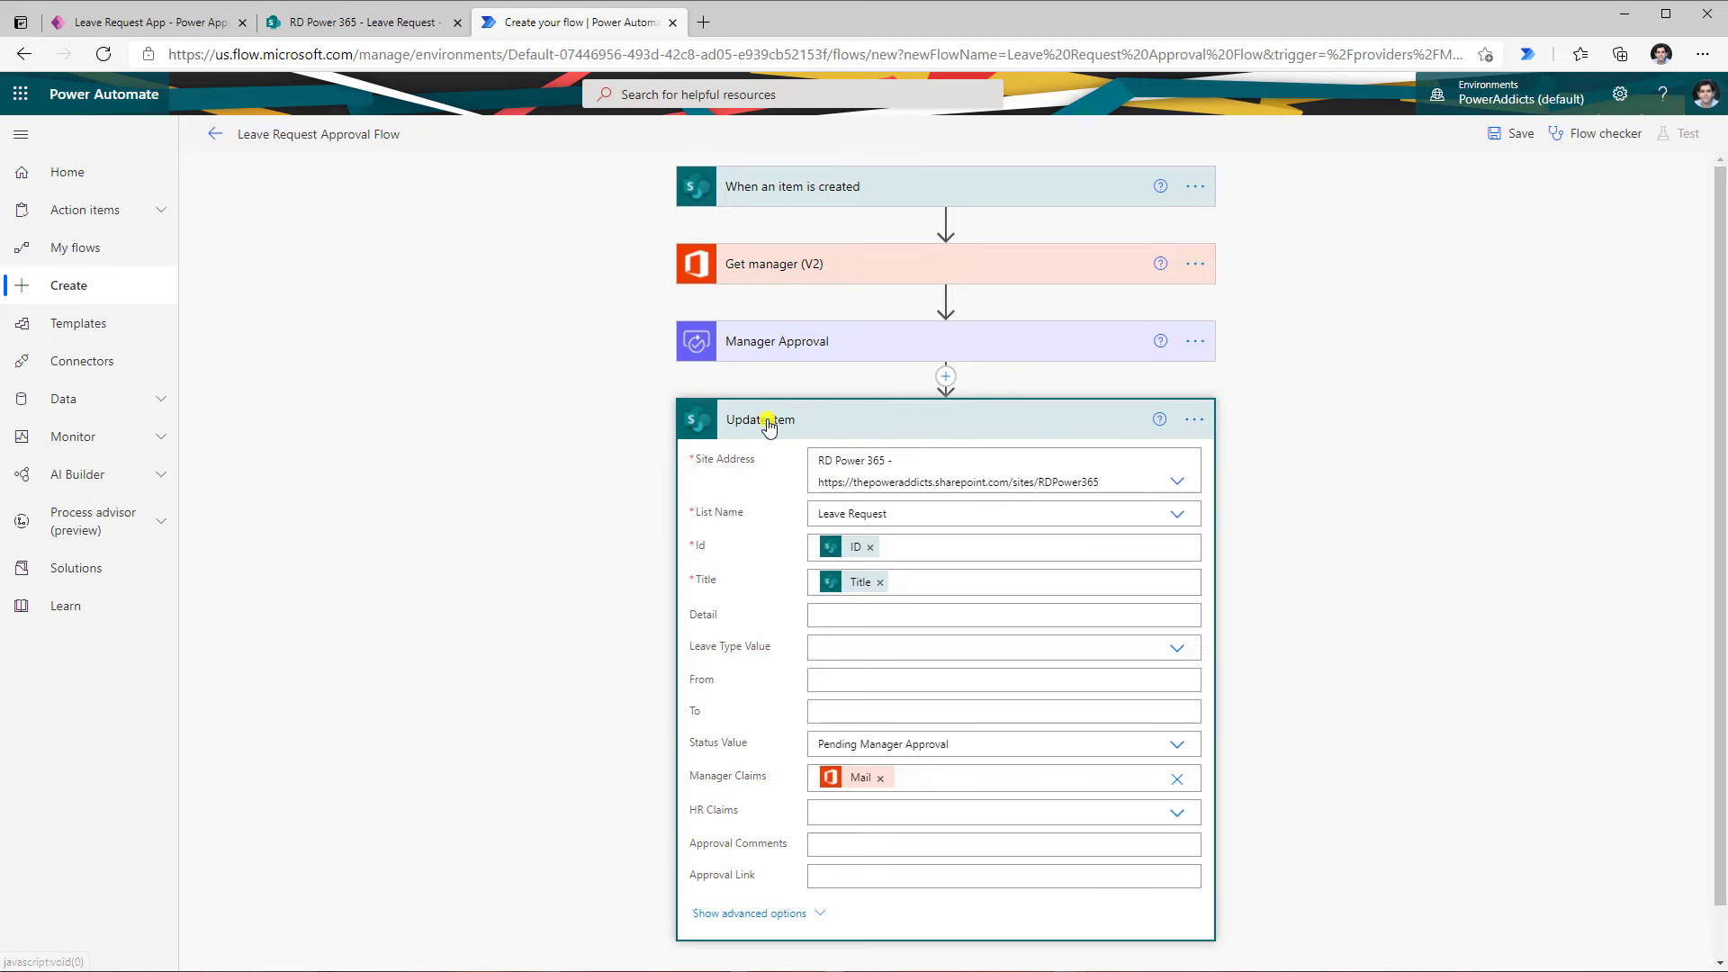
scroll(783, 617, down, 1)
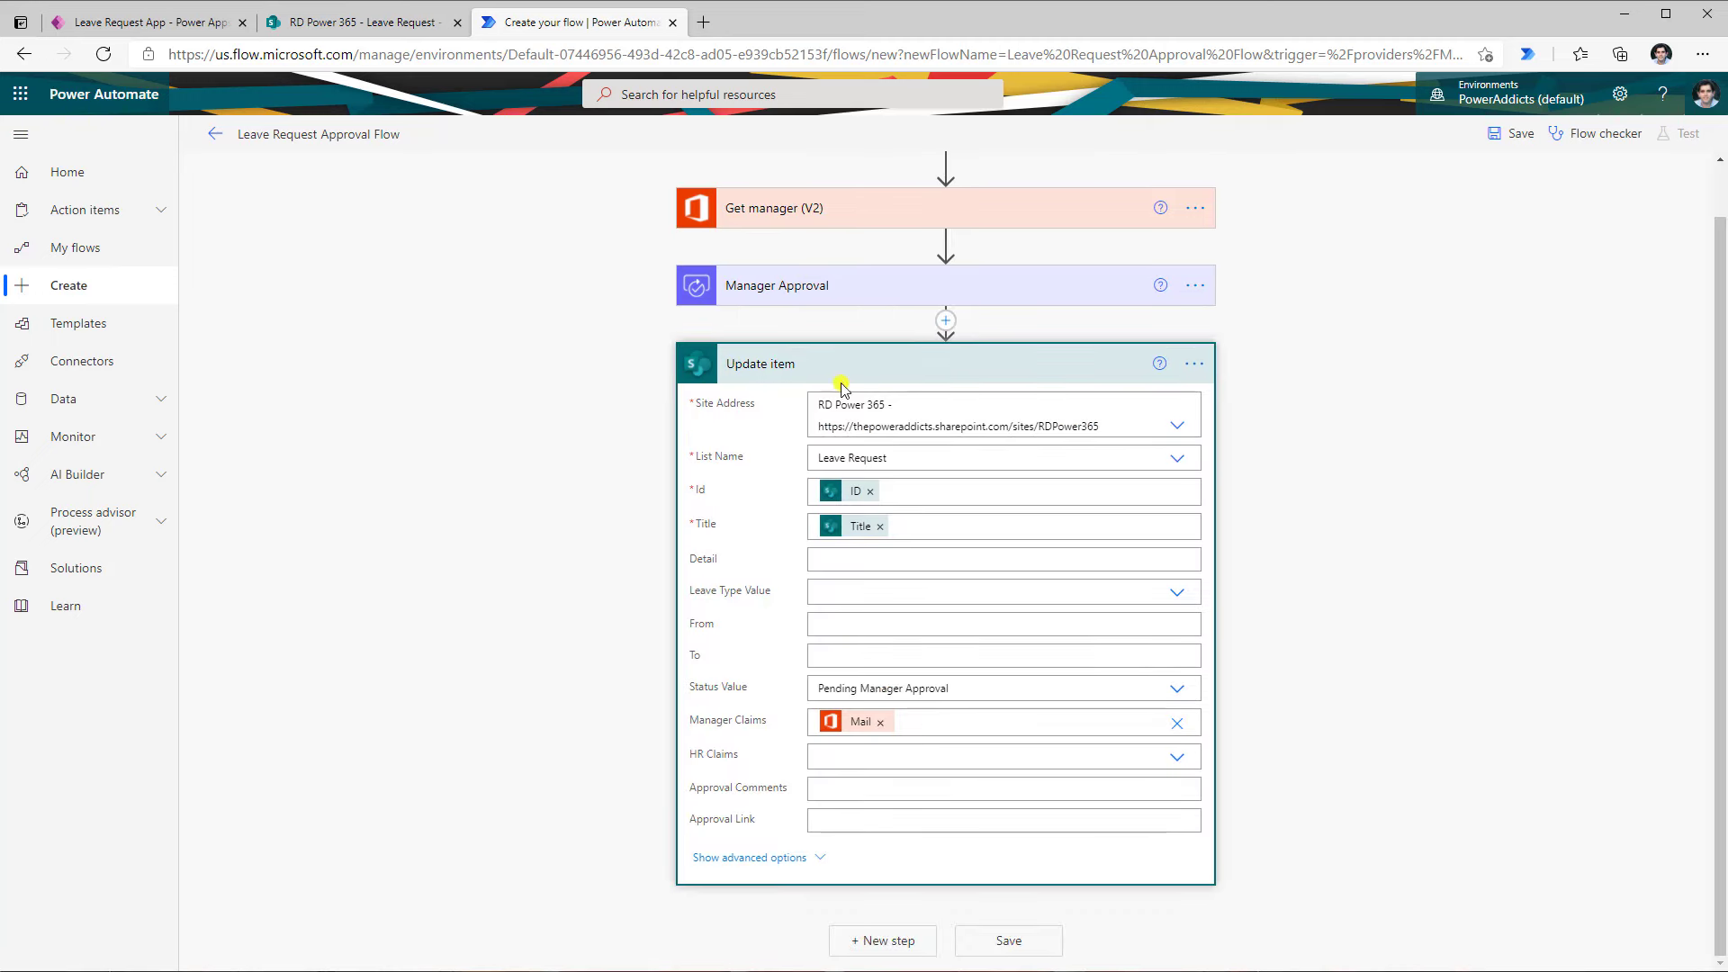
click(851, 821)
scroll(1407, 754, down, 4)
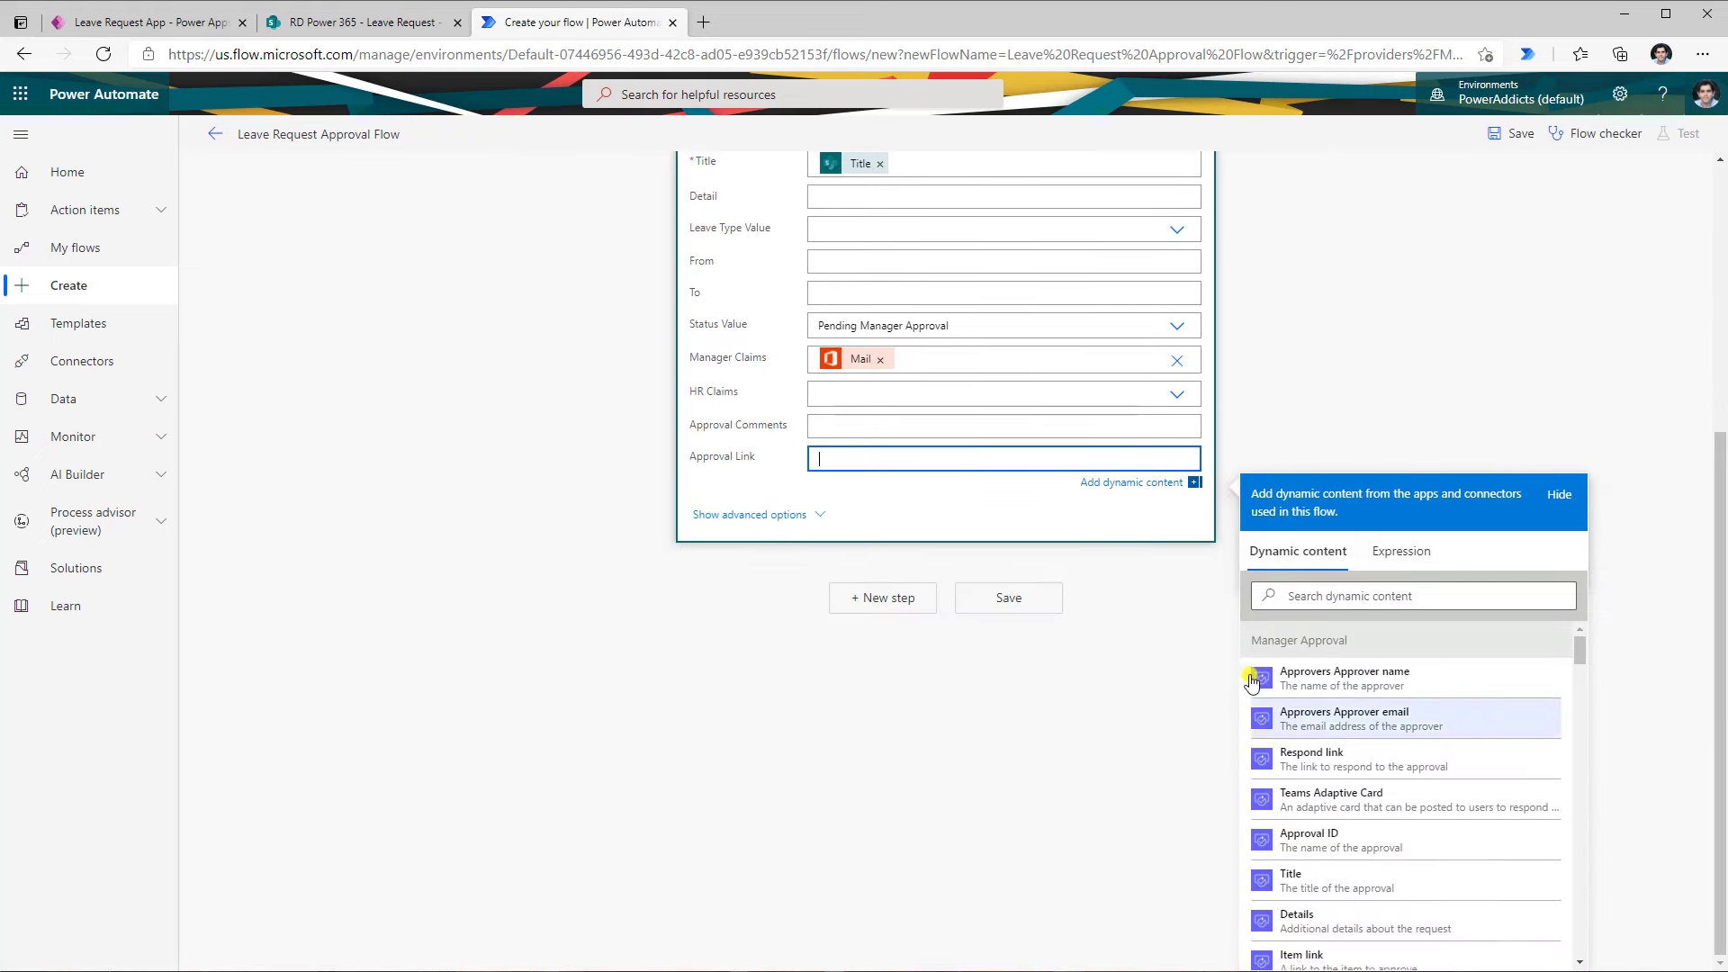
click(1334, 765)
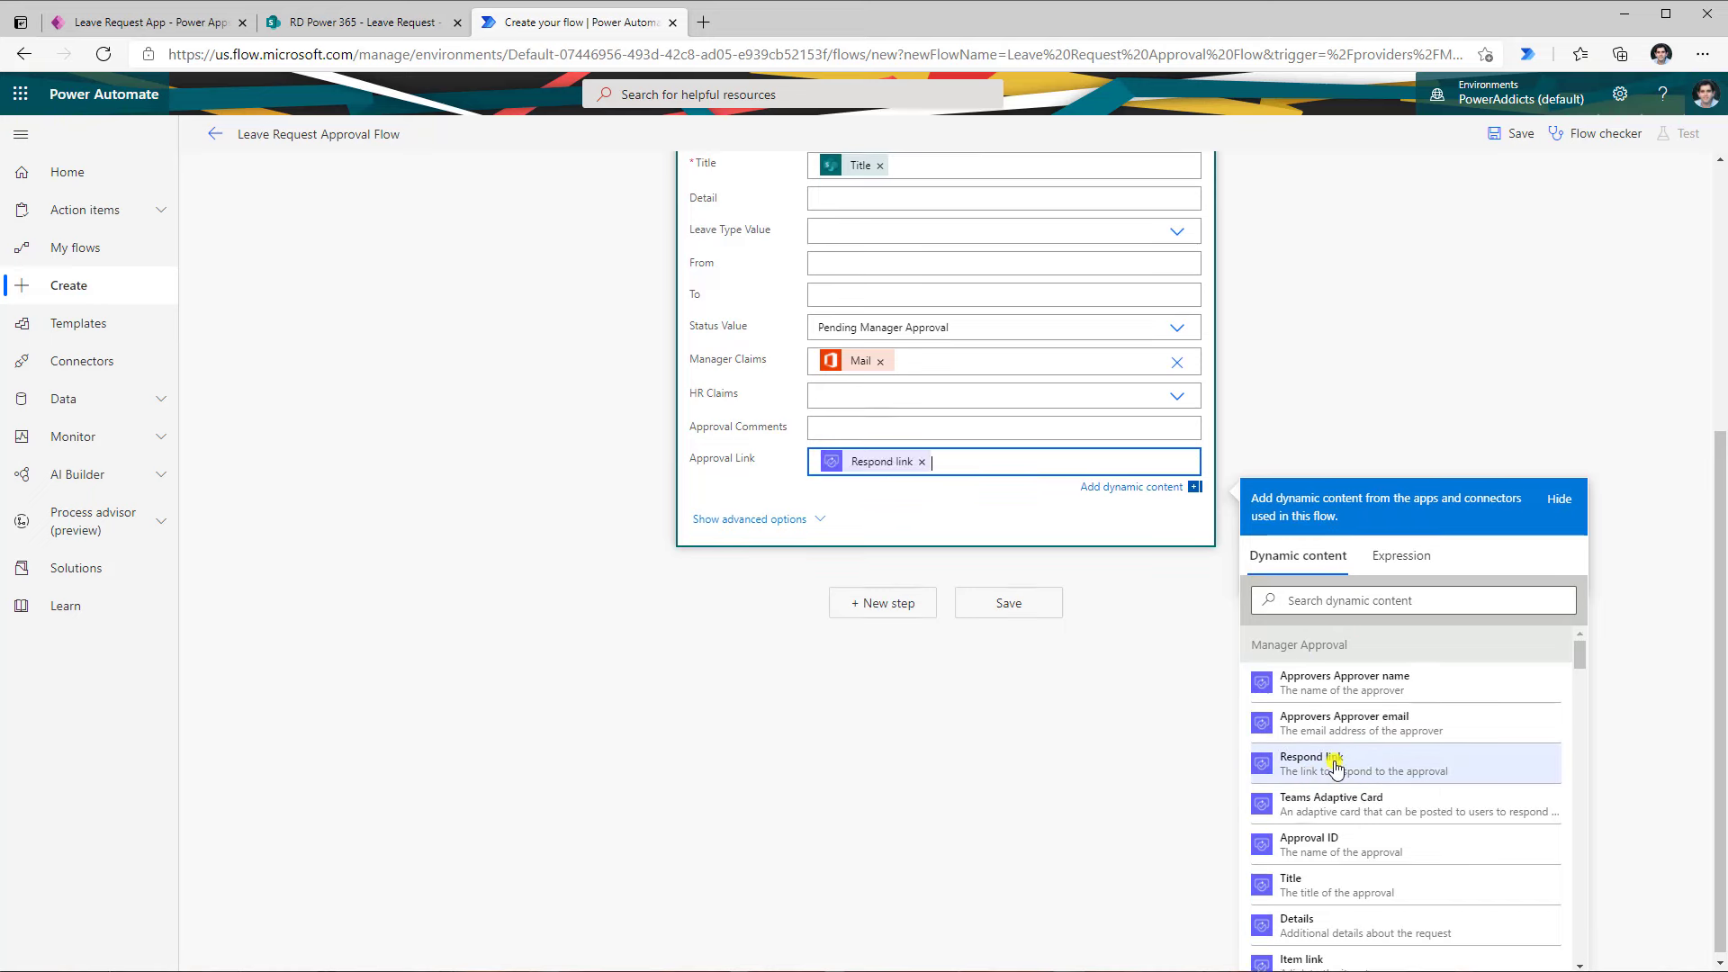
Add a "Wait for an approval" action after Update item, using the Approval ID dynamic content from Manager Approval
scroll(922, 538, up, 3)
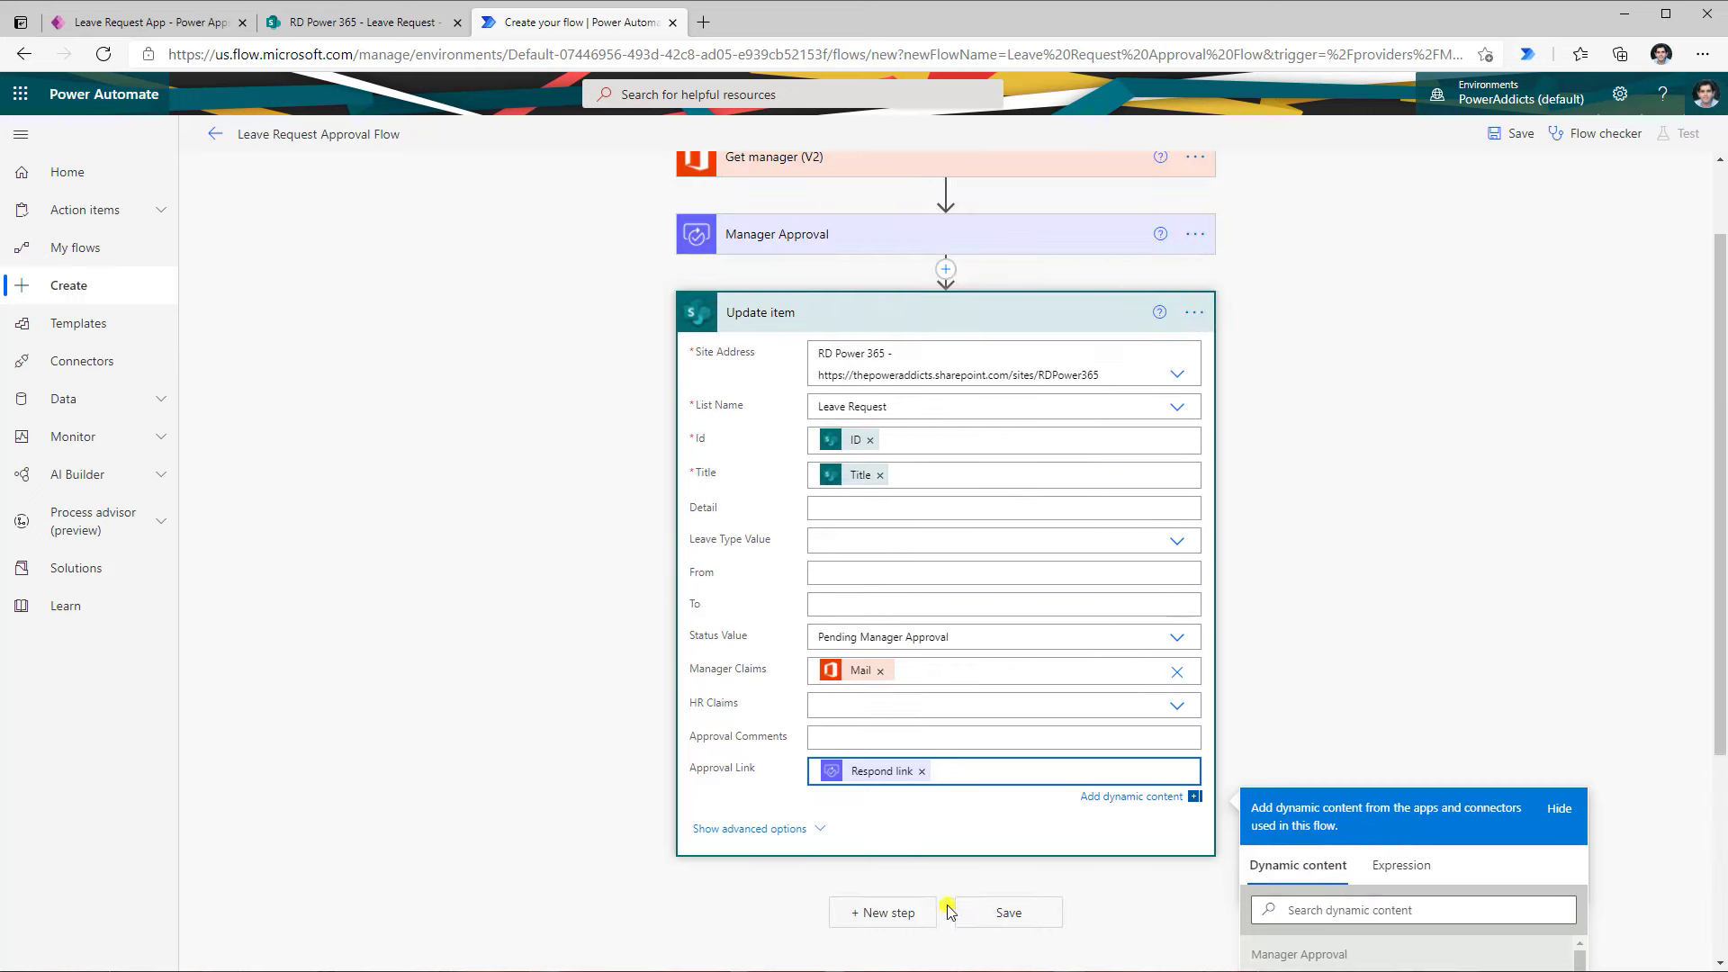
click(912, 911)
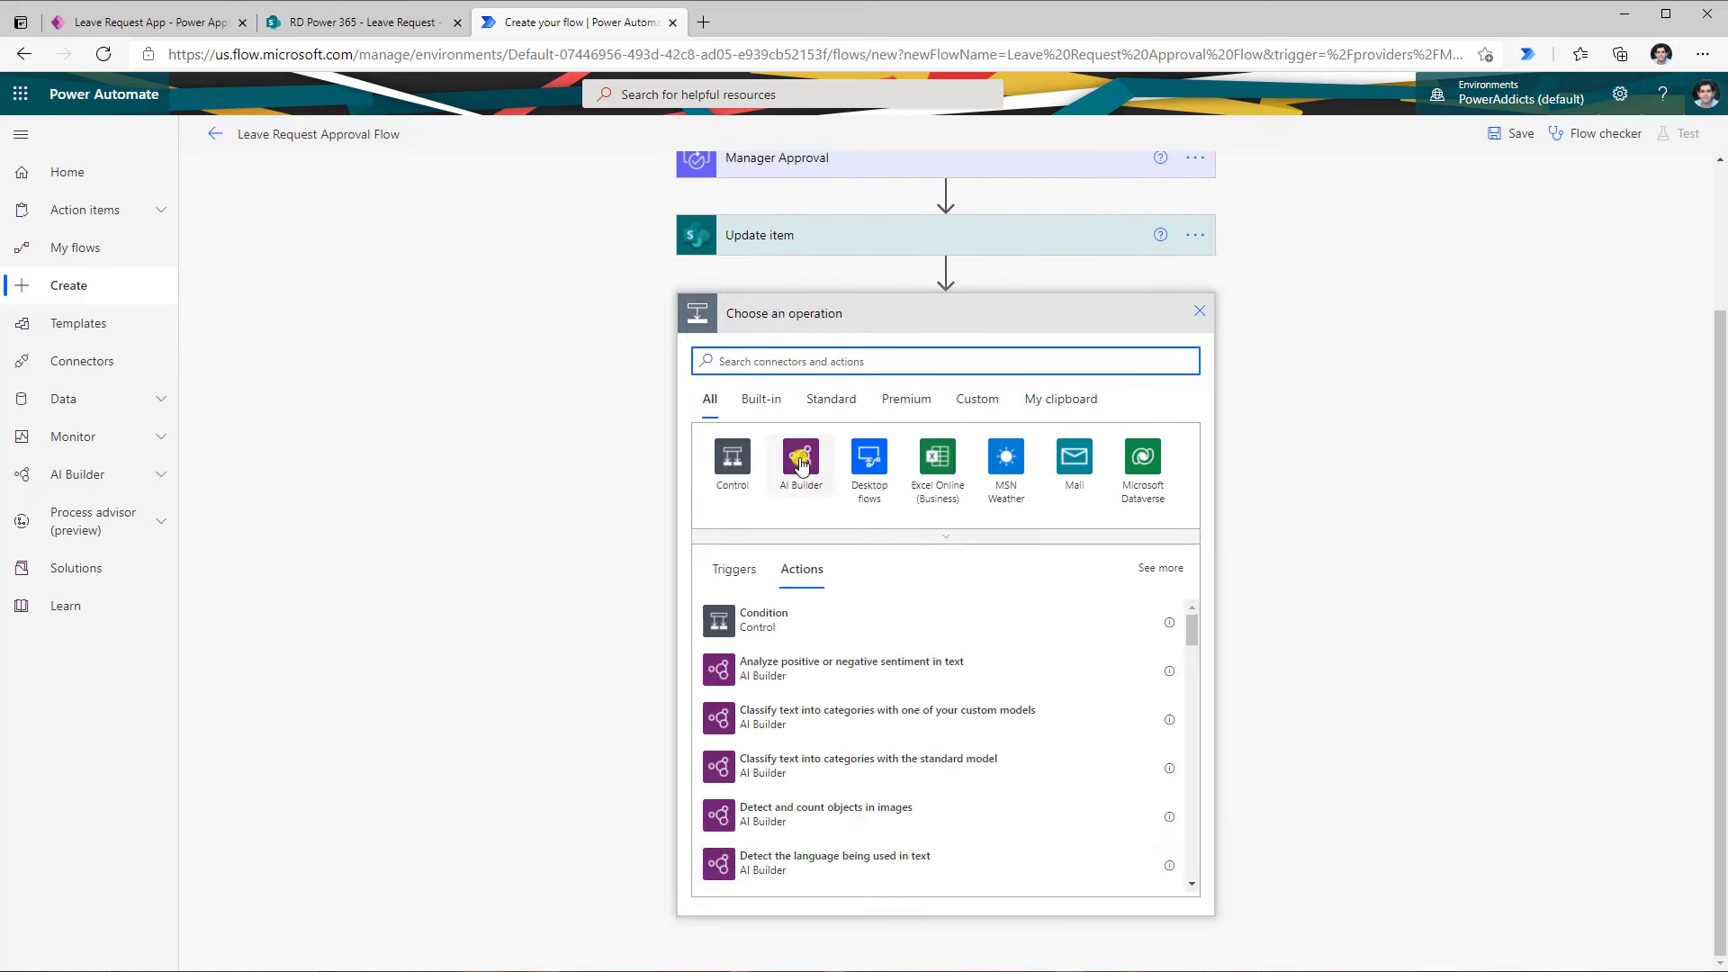
text(wait)
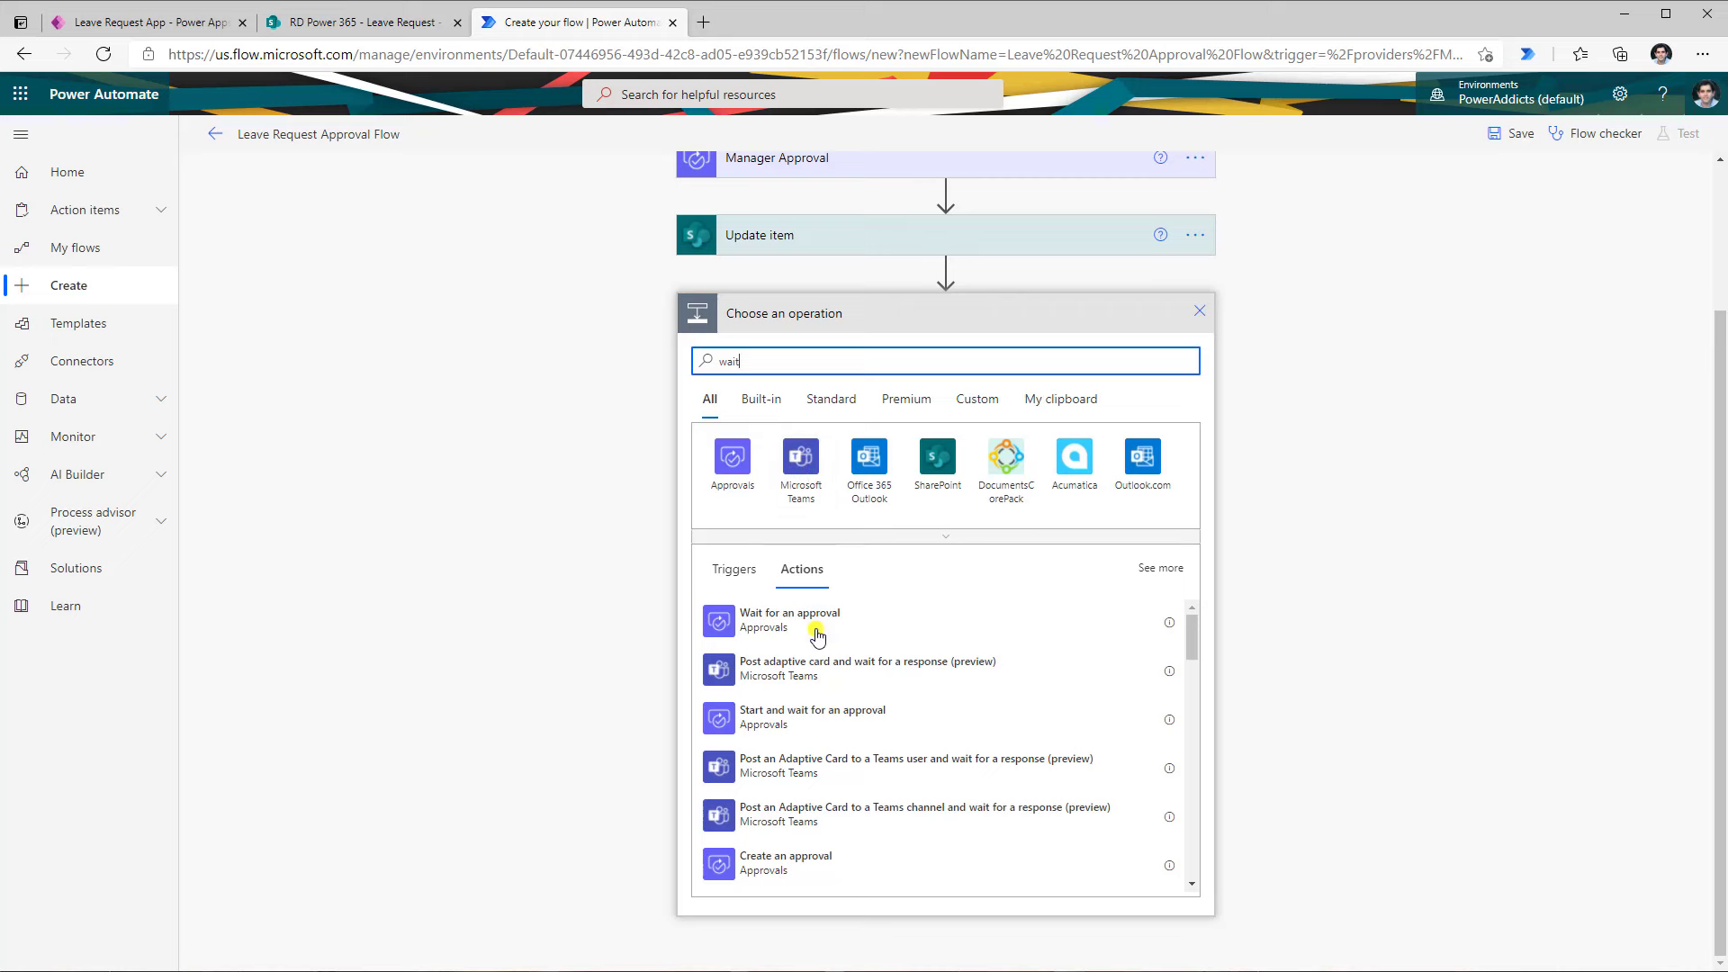
click(818, 633)
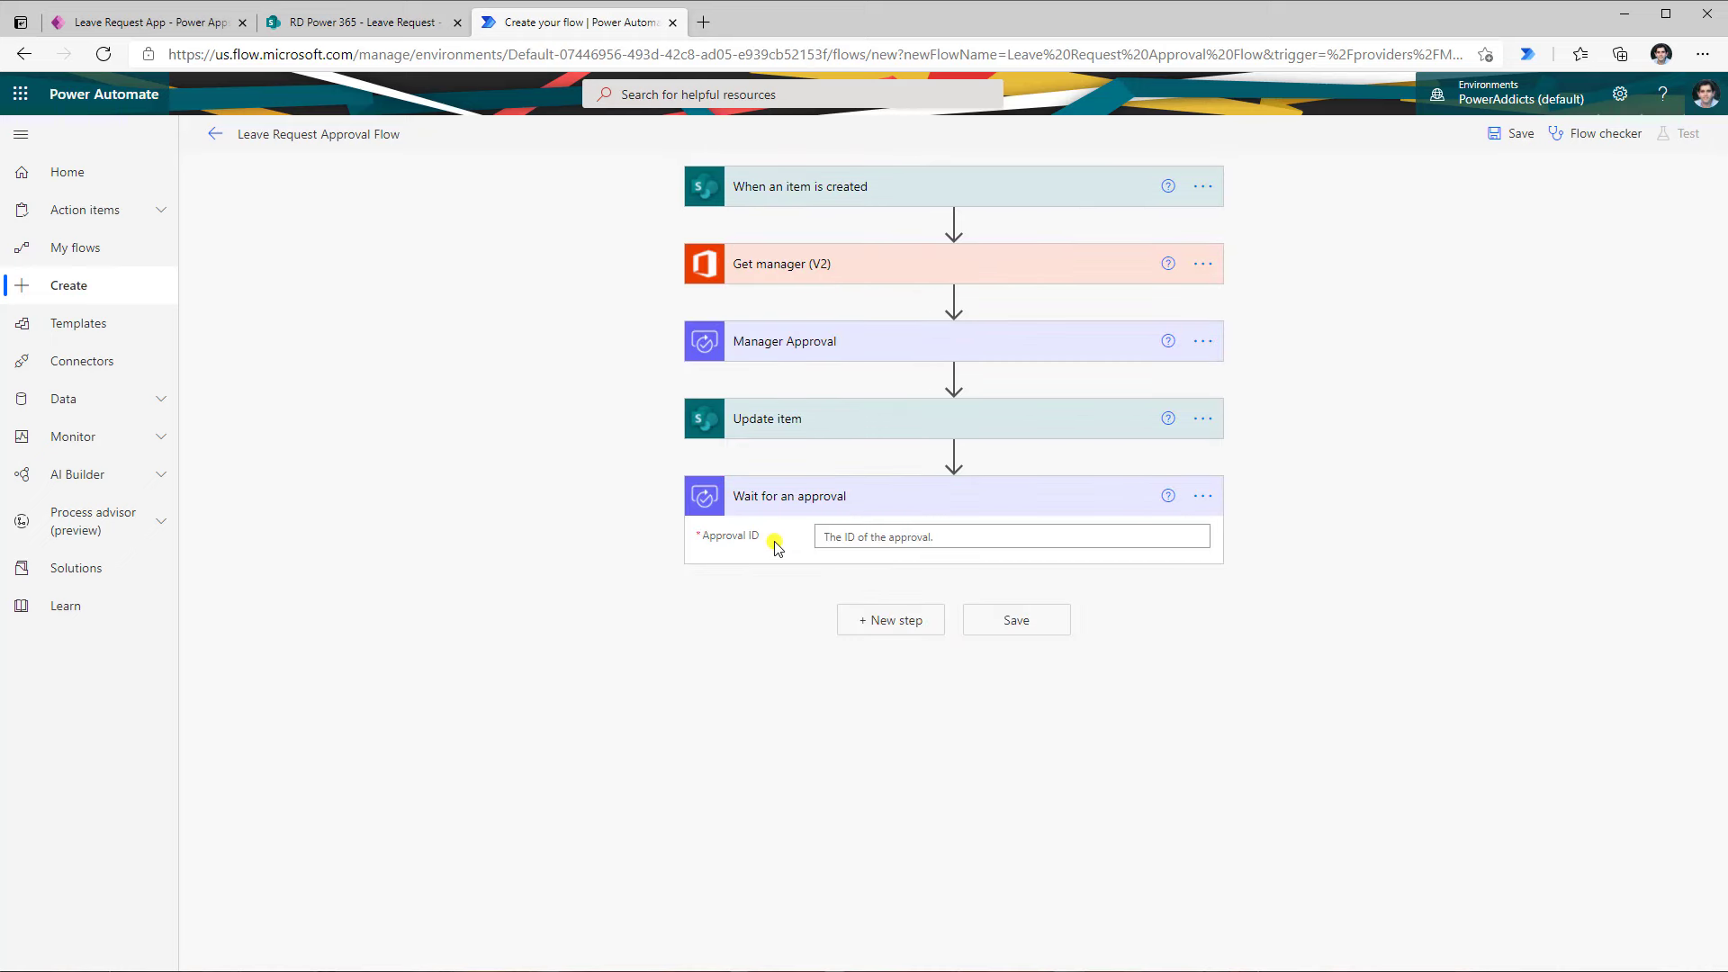
click(871, 537)
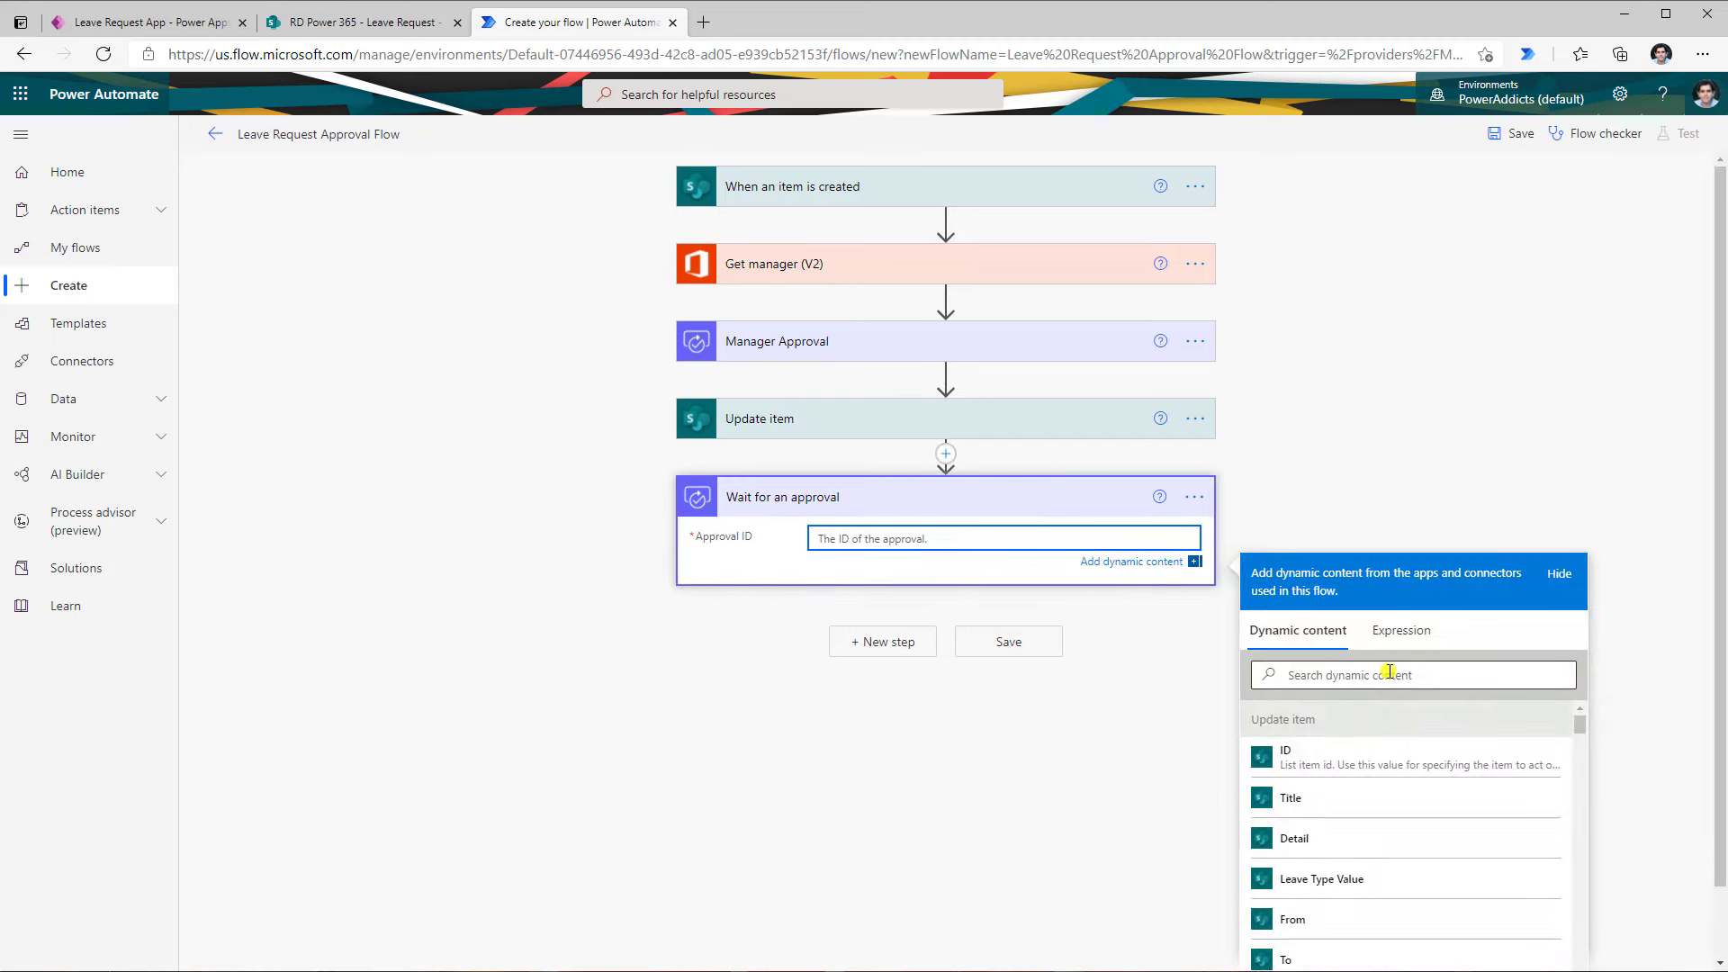
click(1389, 671)
text(id)
scroll(1369, 711, down, 5)
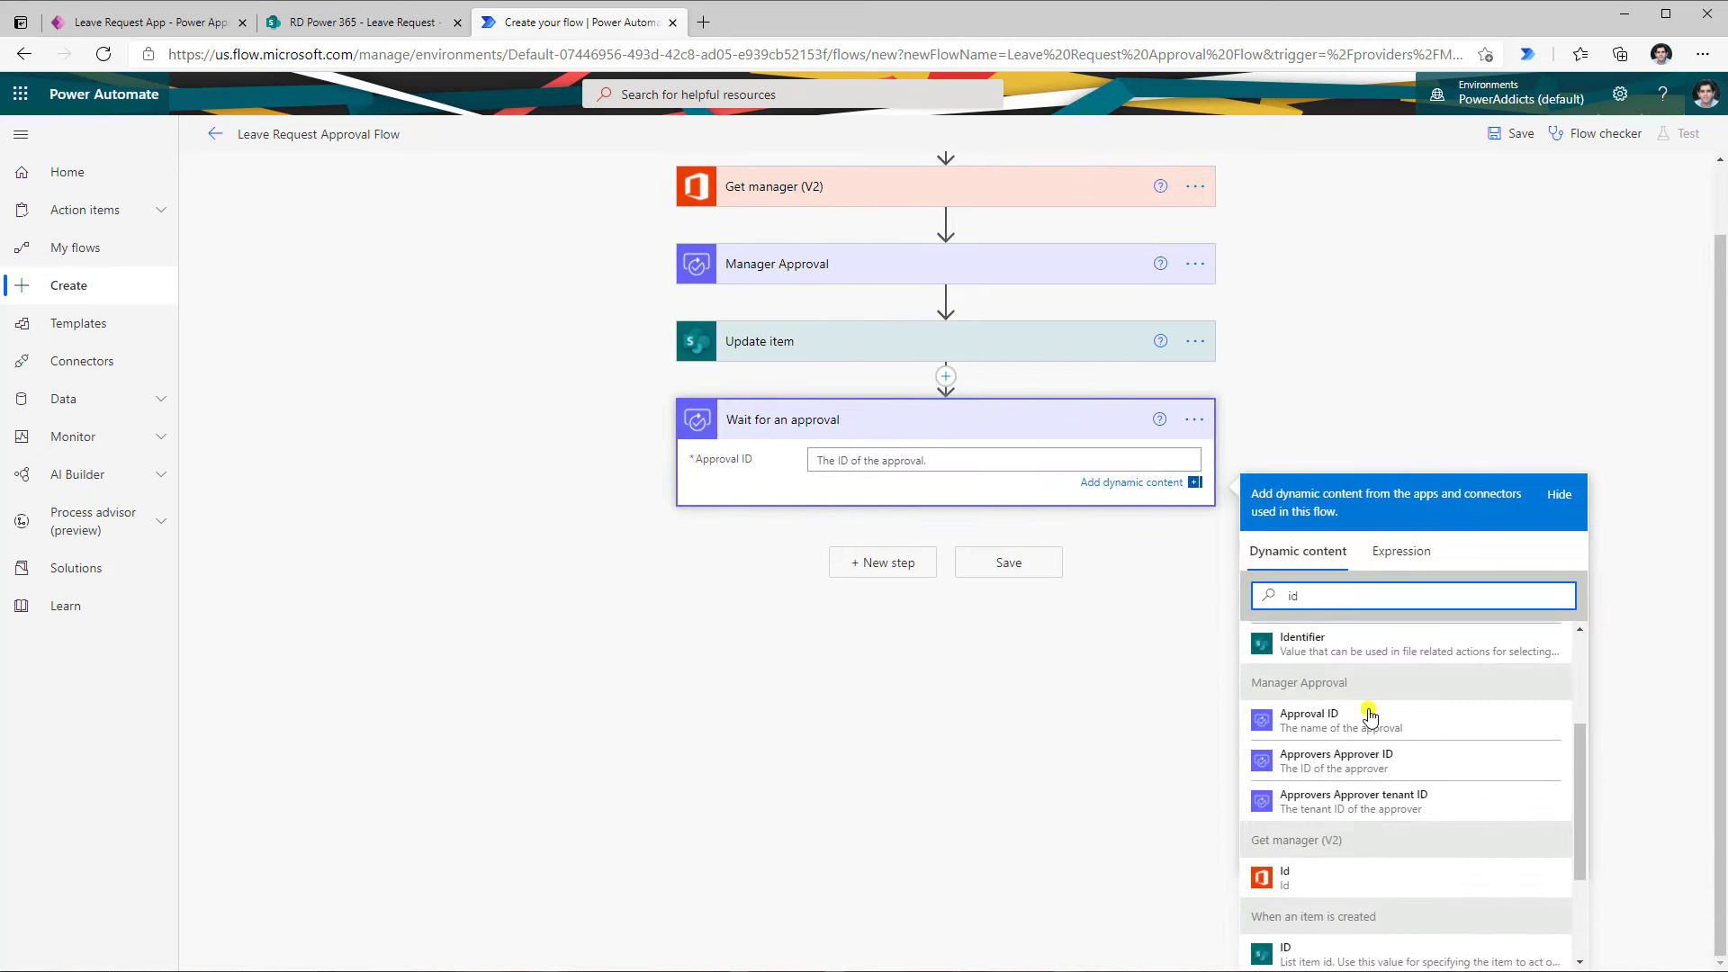
click(1344, 725)
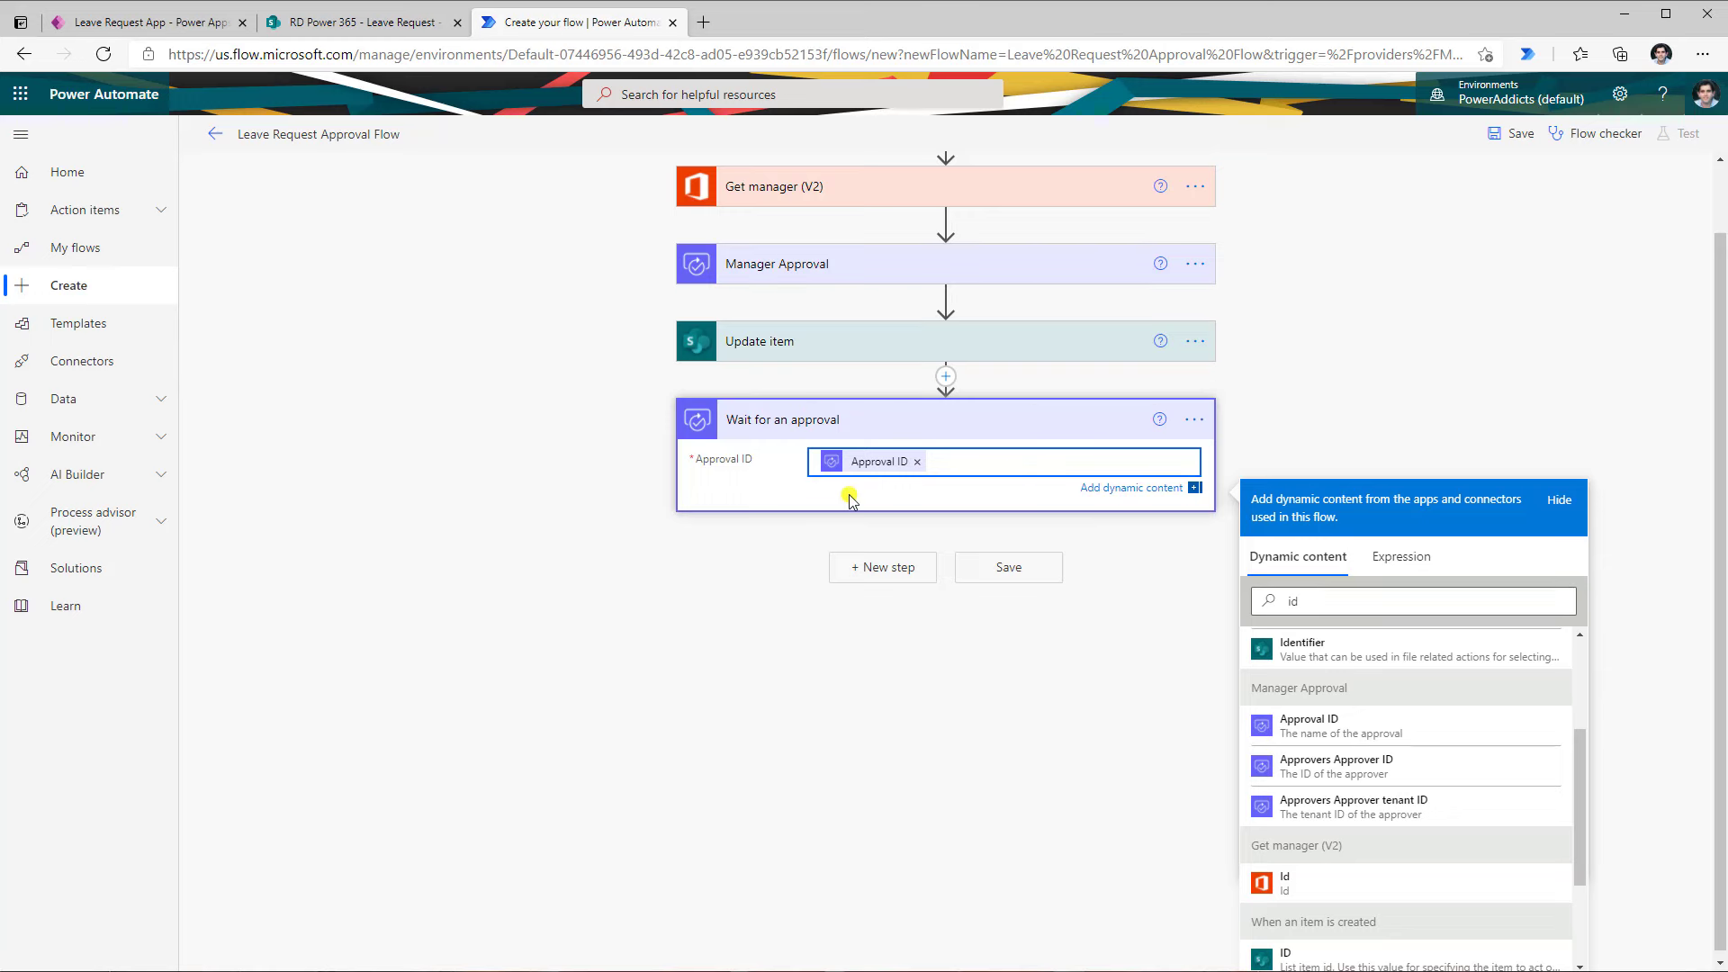
Add a Condition after Wait for an approval that checks whether its Outcome is equal to "Approve"
click(858, 576)
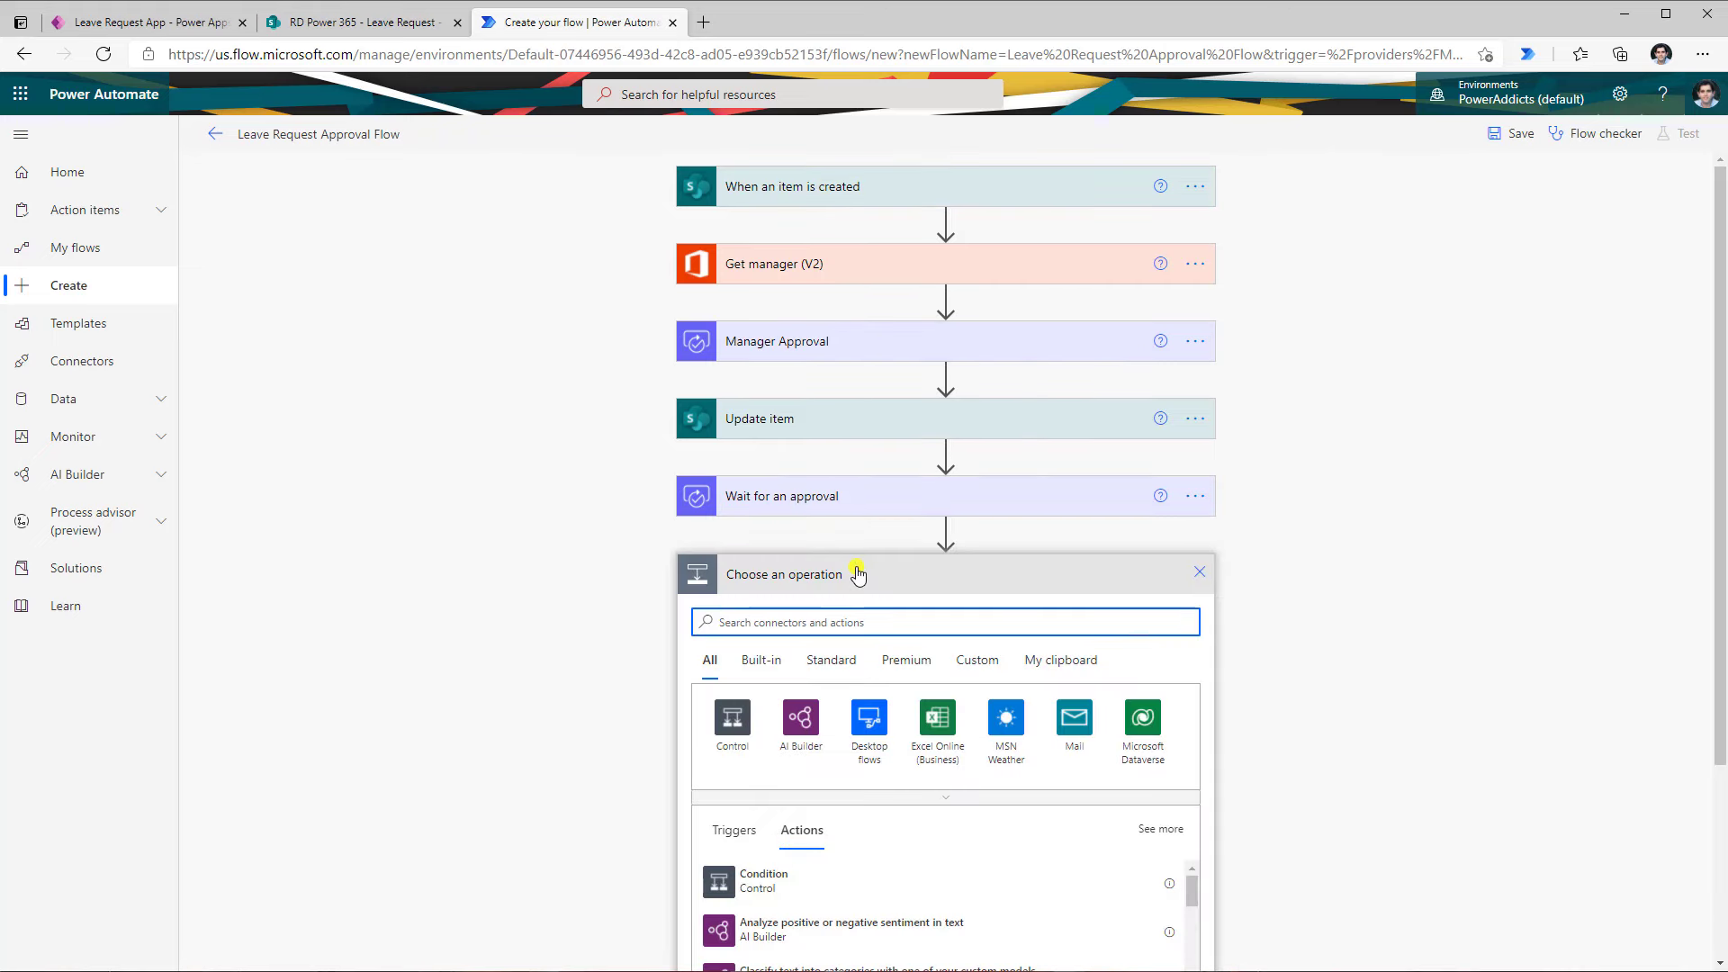
text(condition)
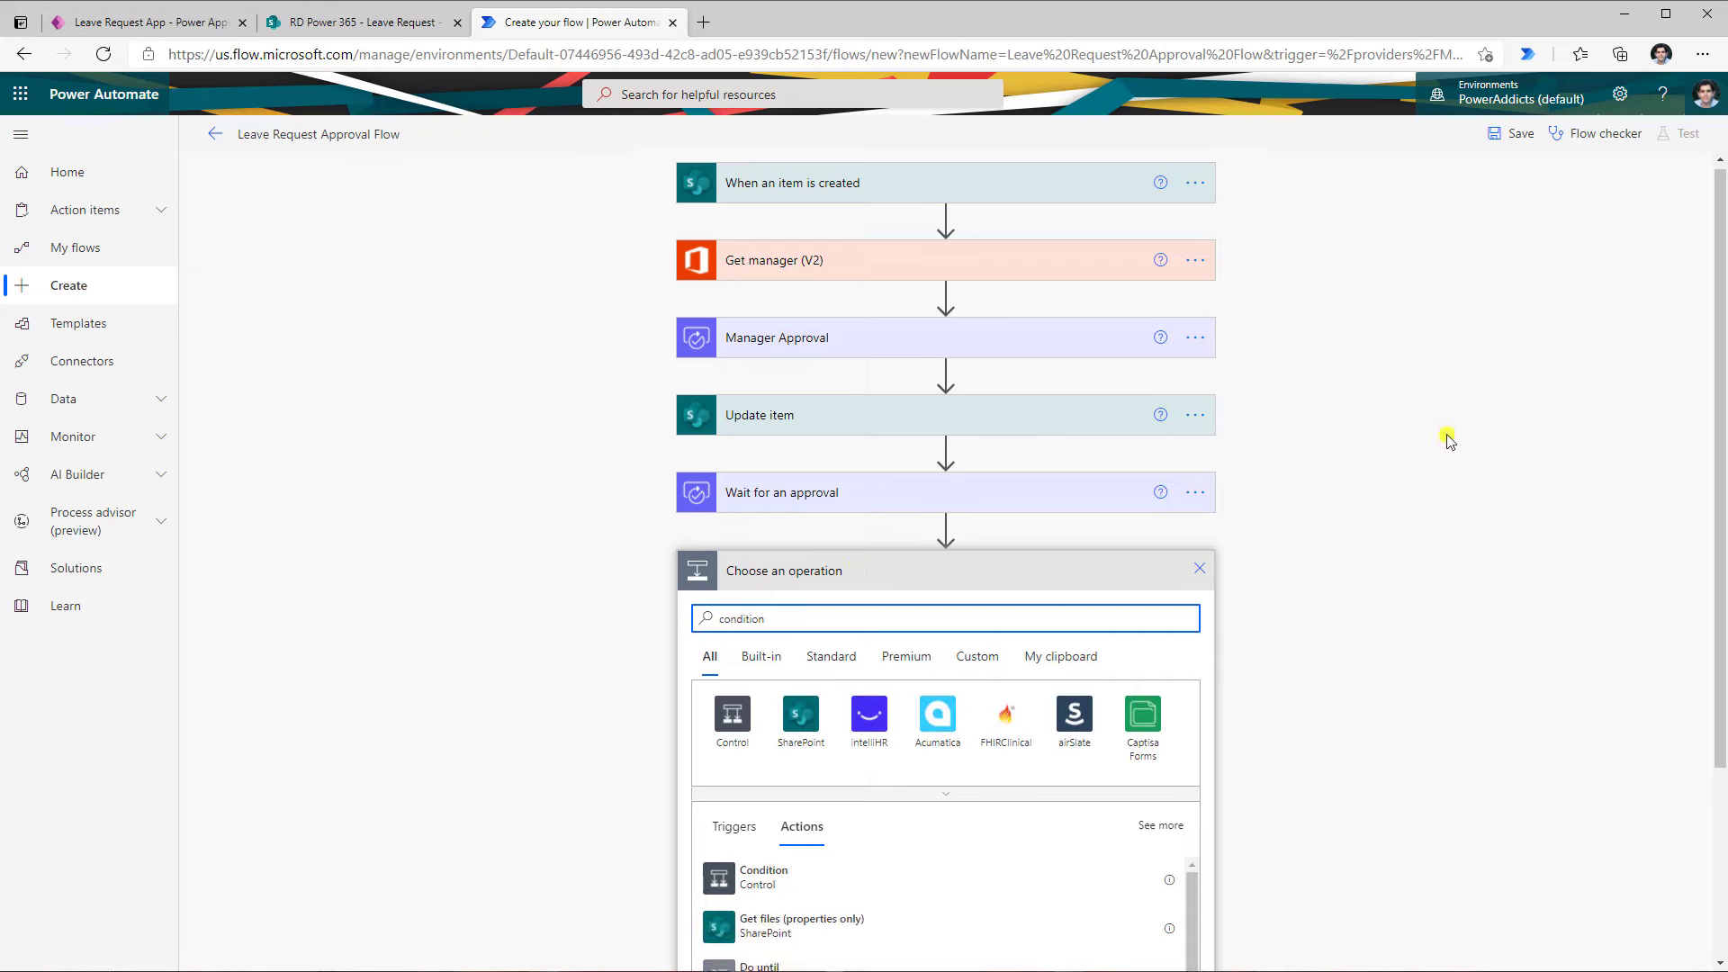
scroll(1351, 495, down, 3)
click(787, 627)
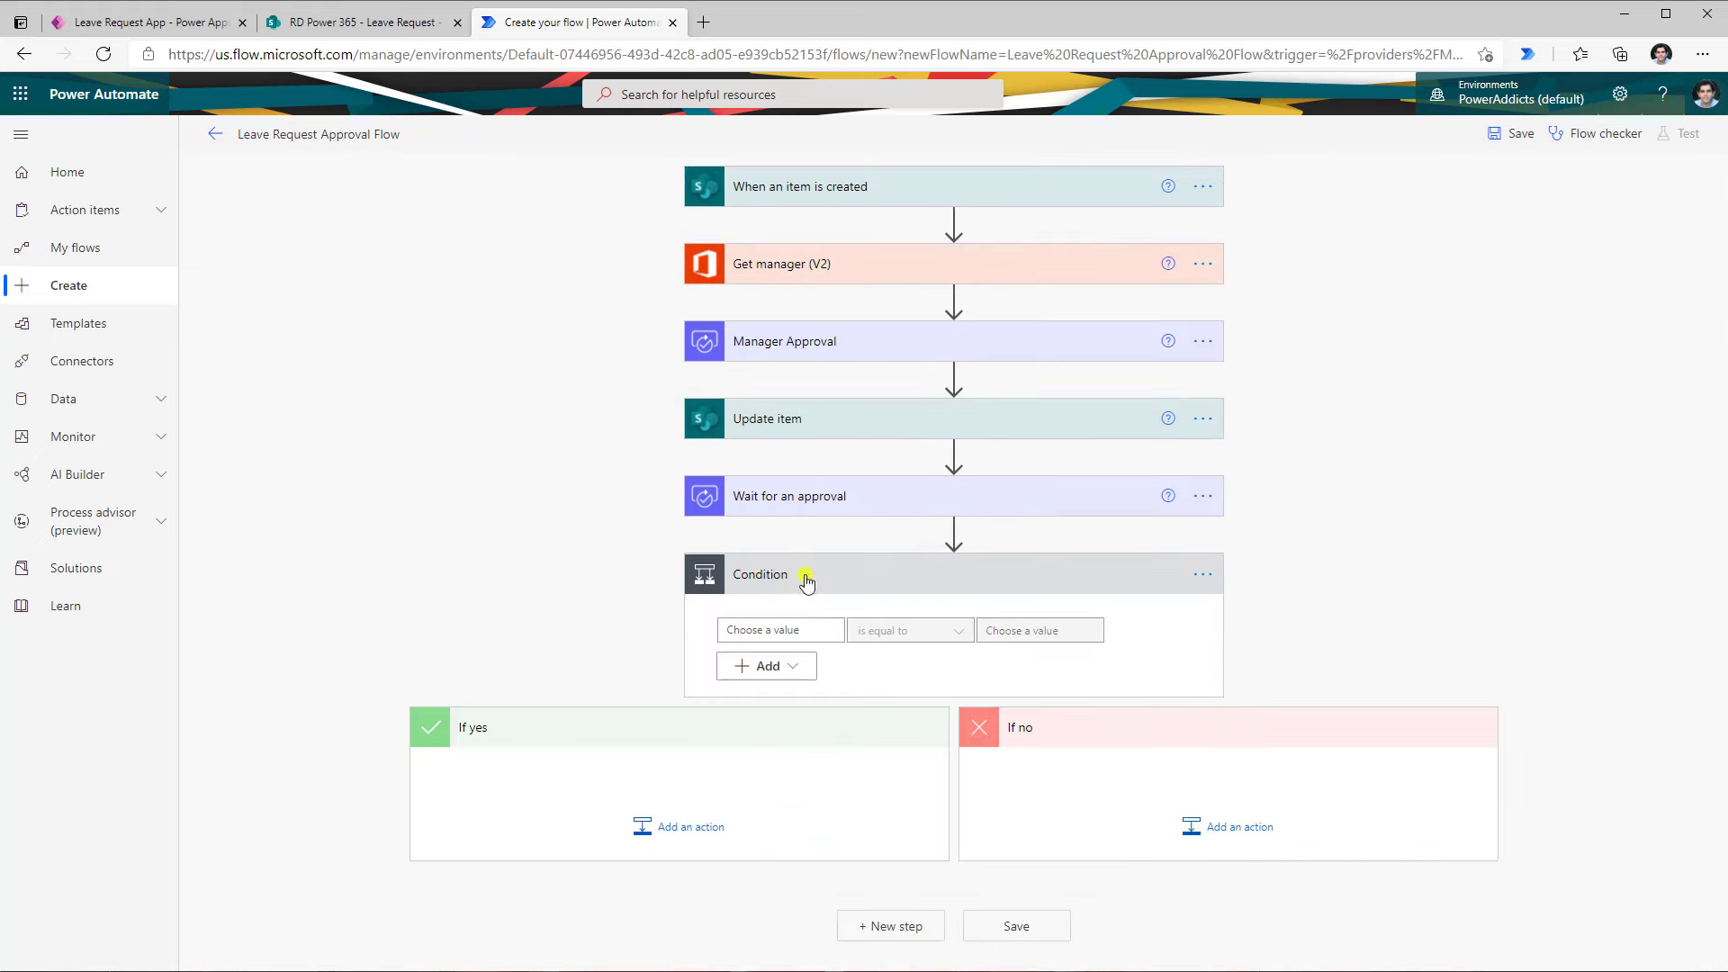
click(774, 632)
click(956, 766)
text(outco)
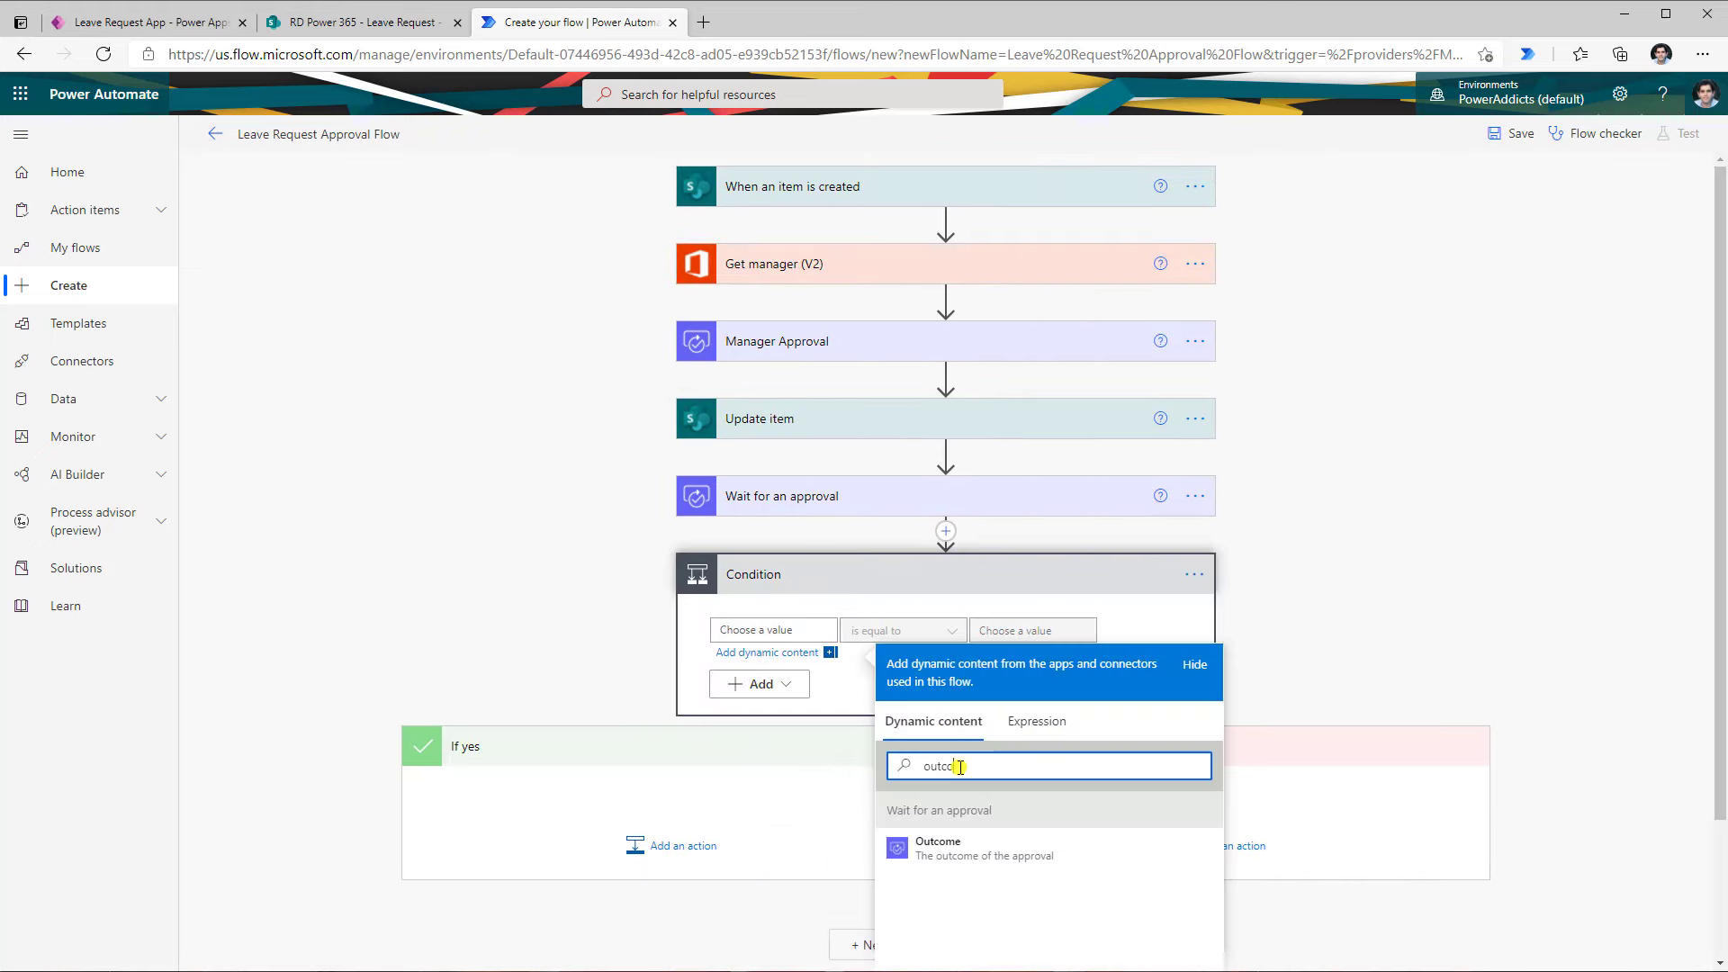
click(1007, 857)
click(1015, 630)
text(Approve)
click(918, 706)
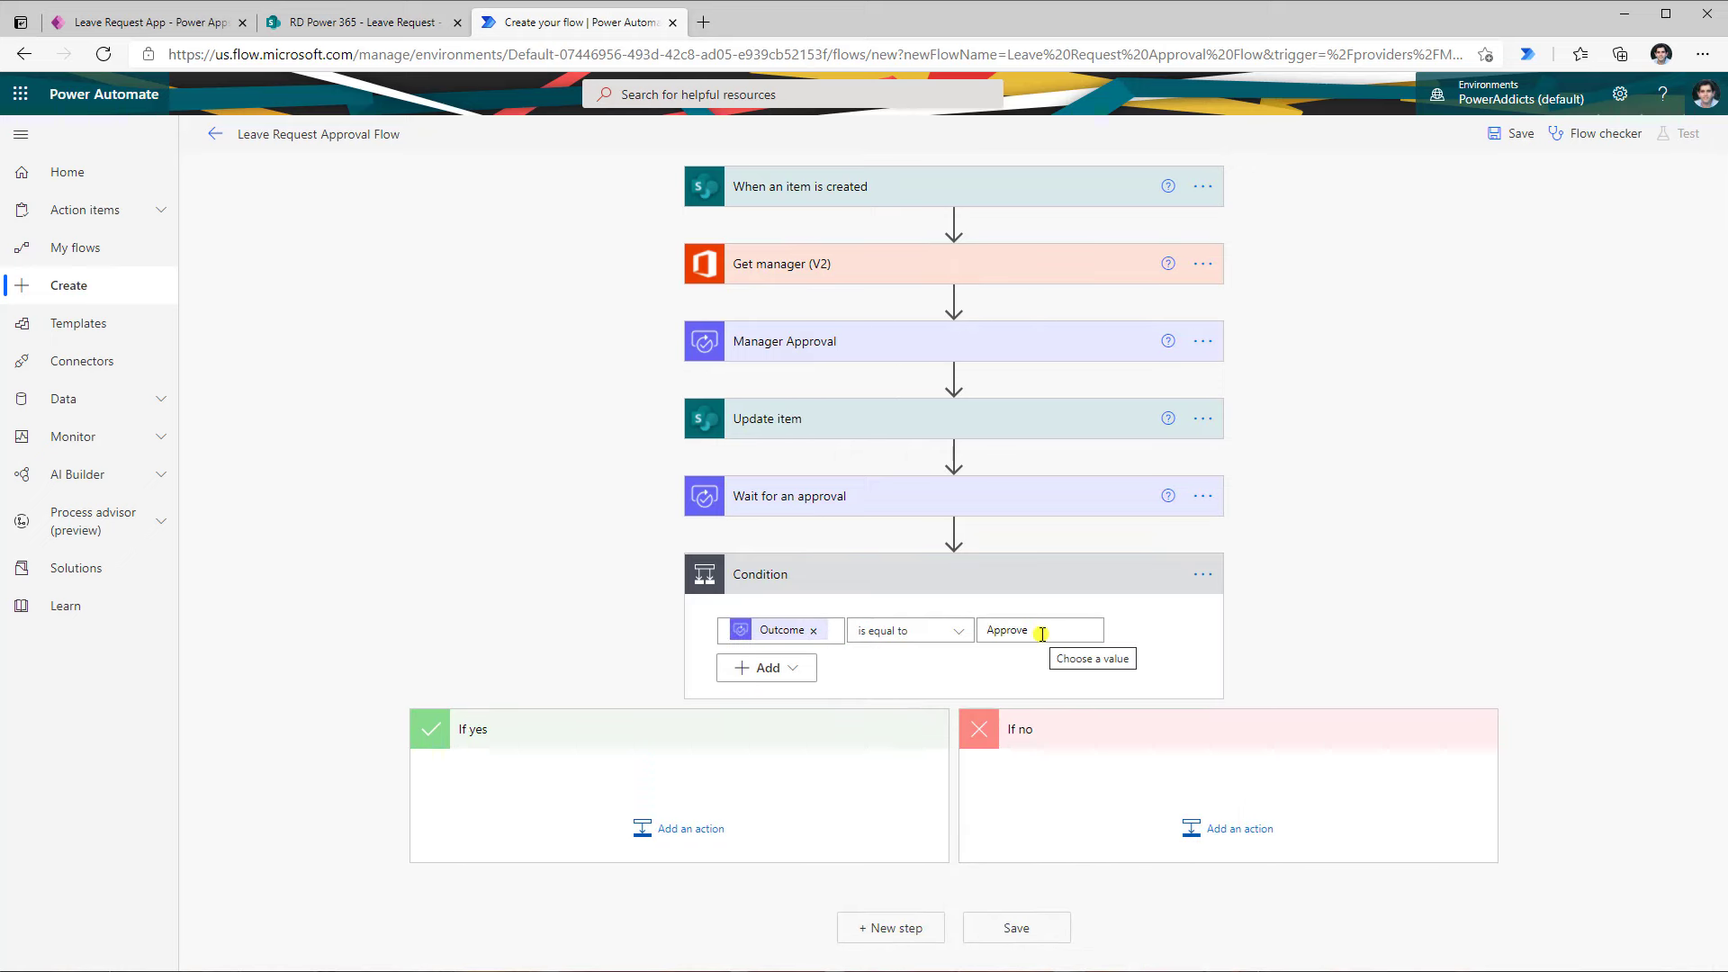
Add a SharePoint Update item action to the condition's If yes branch and rename it "Manager approved"
click(682, 828)
text(update item)
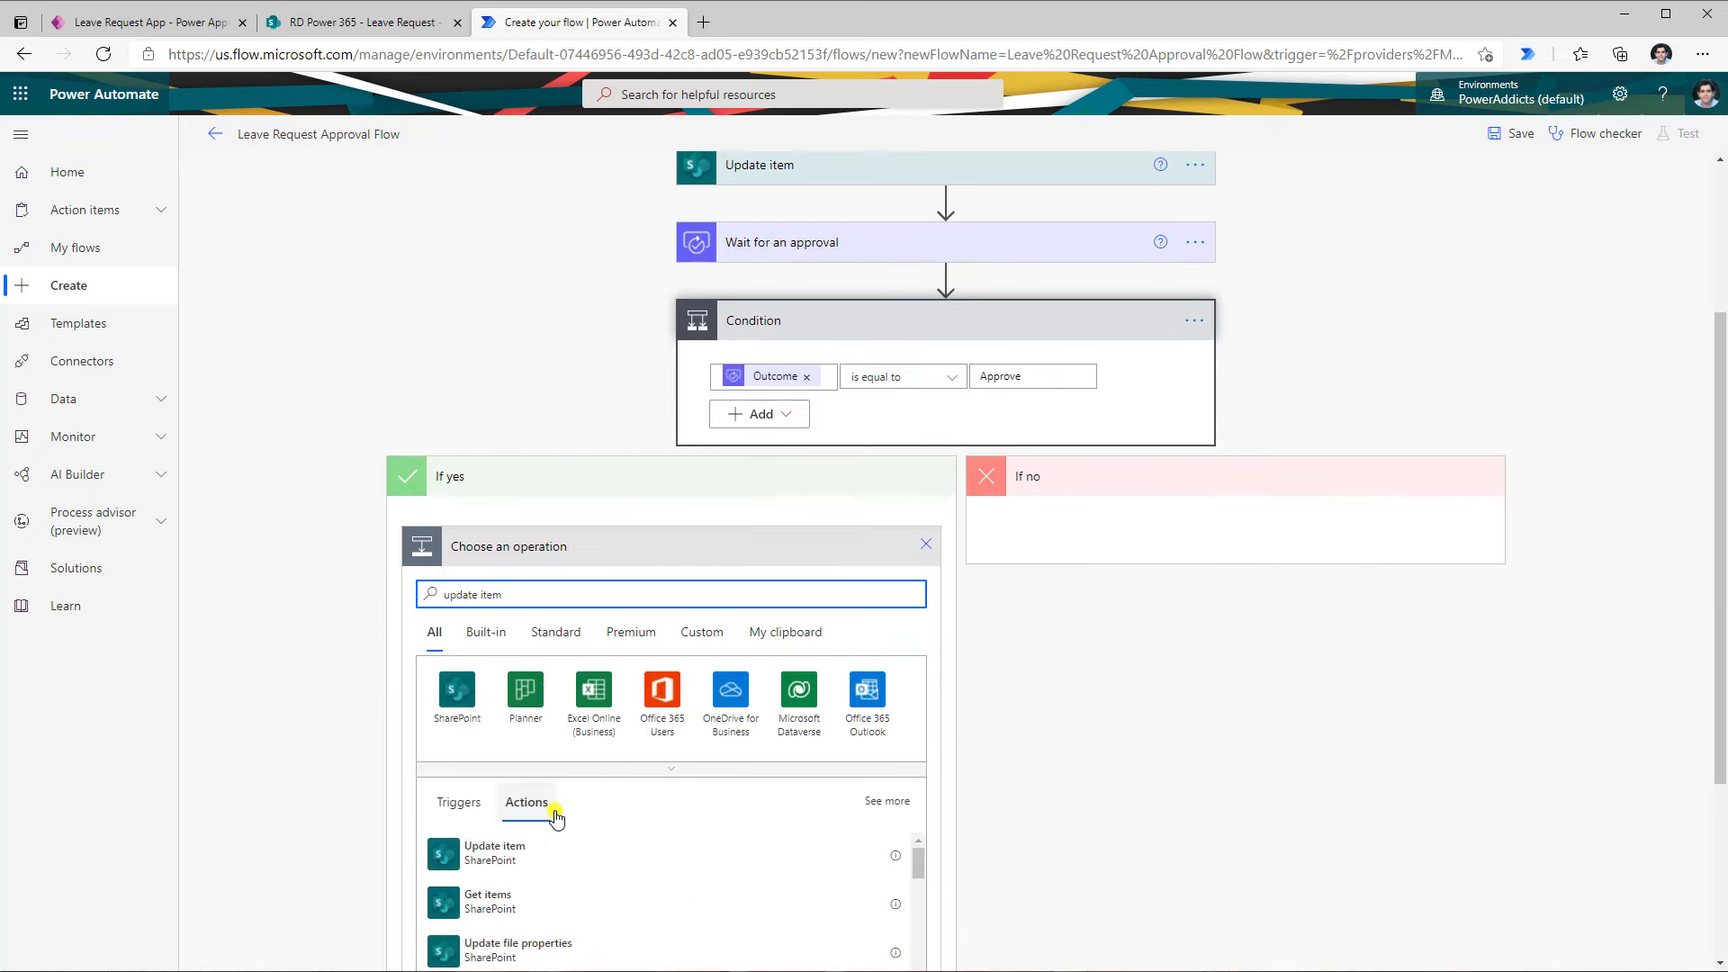
click(552, 851)
click(637, 603)
text(Manager approved)
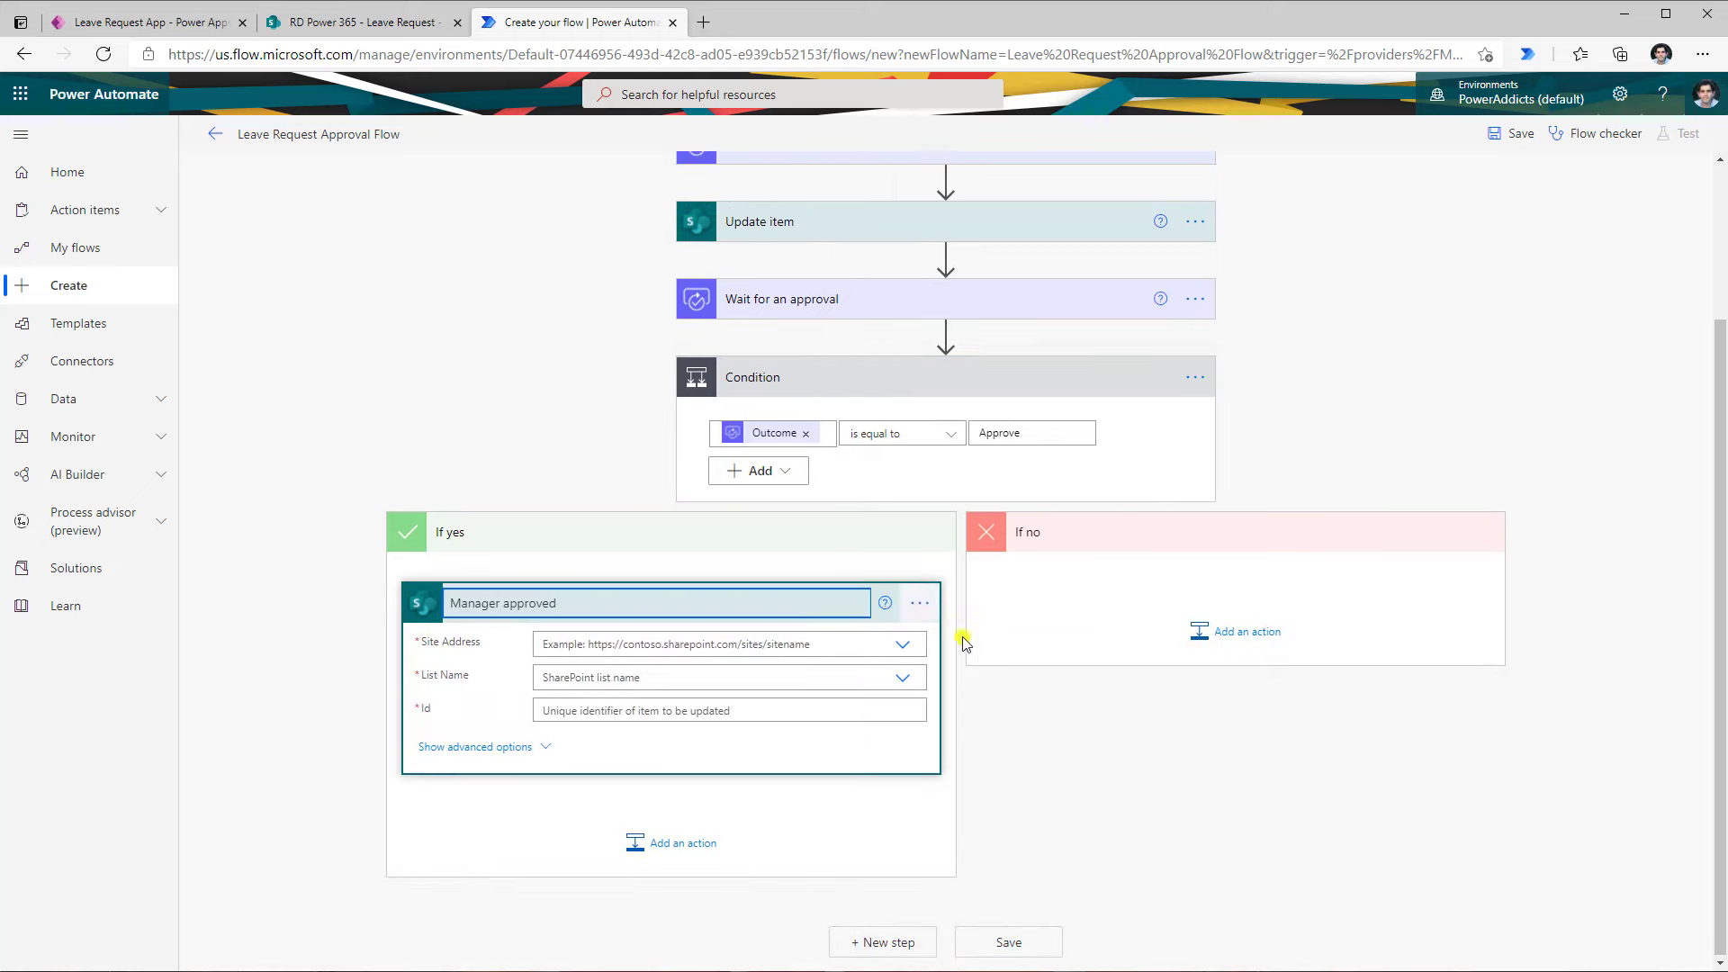
Fill Manager approved with site RD Power 365, list Leave Request, the trigger's ID and Title, and Status Value Pending HR Approval
click(676, 642)
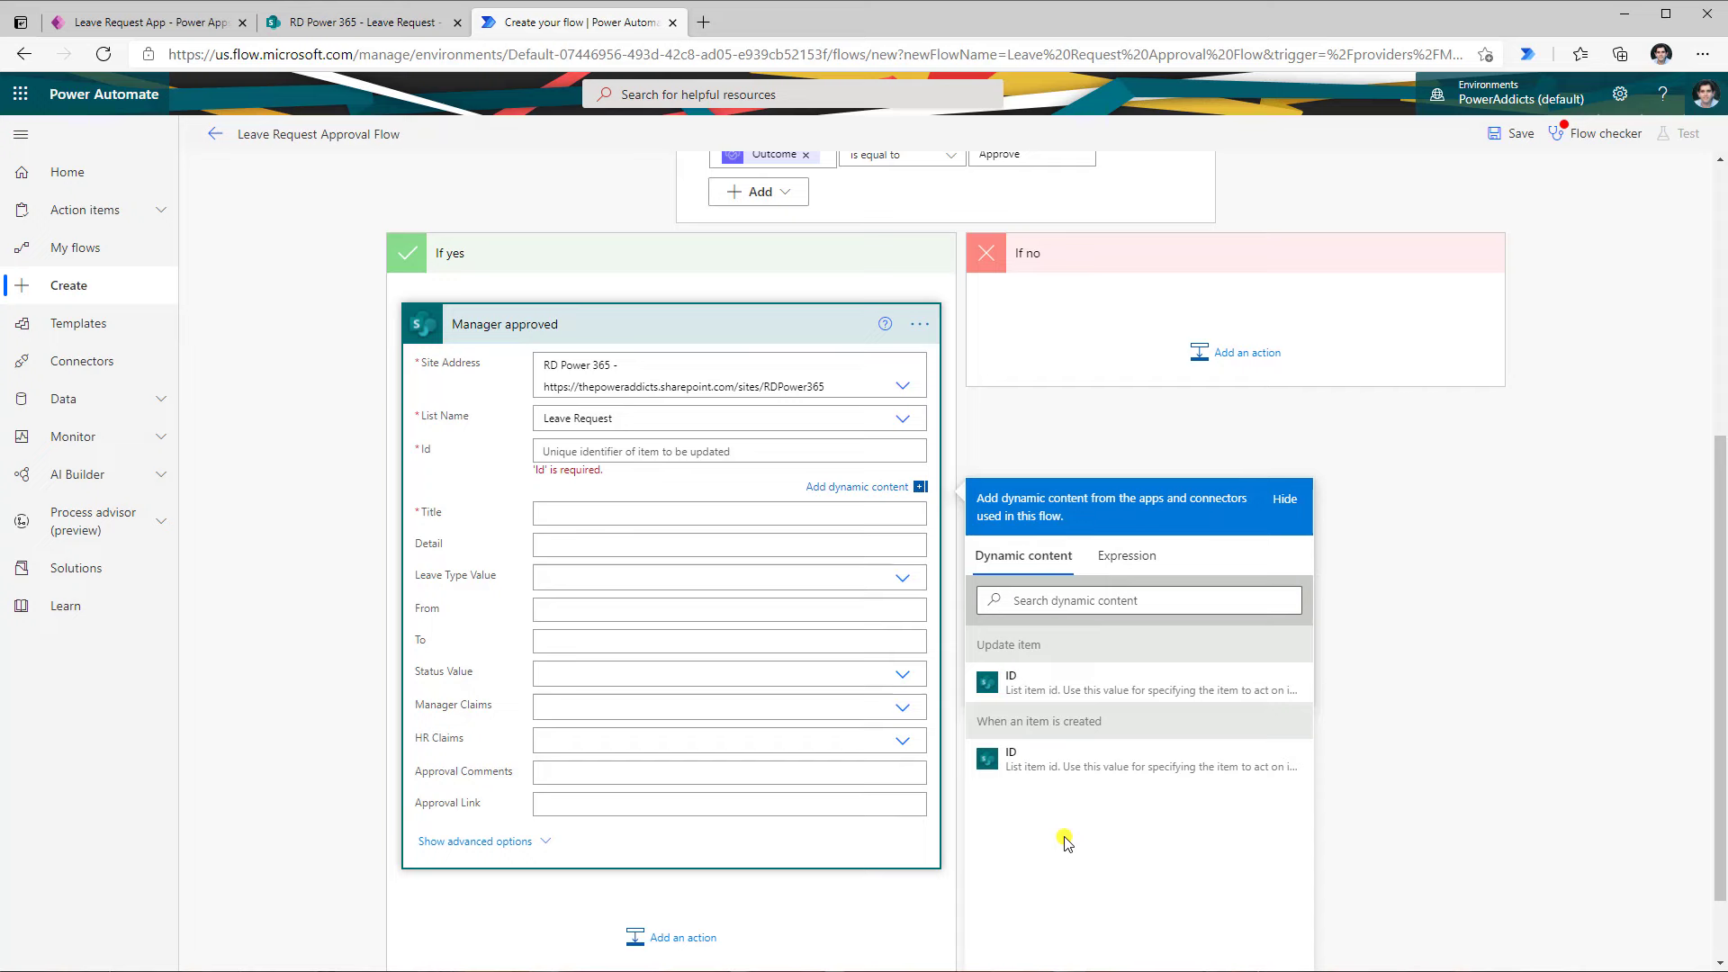
click(1050, 766)
click(598, 501)
text(title)
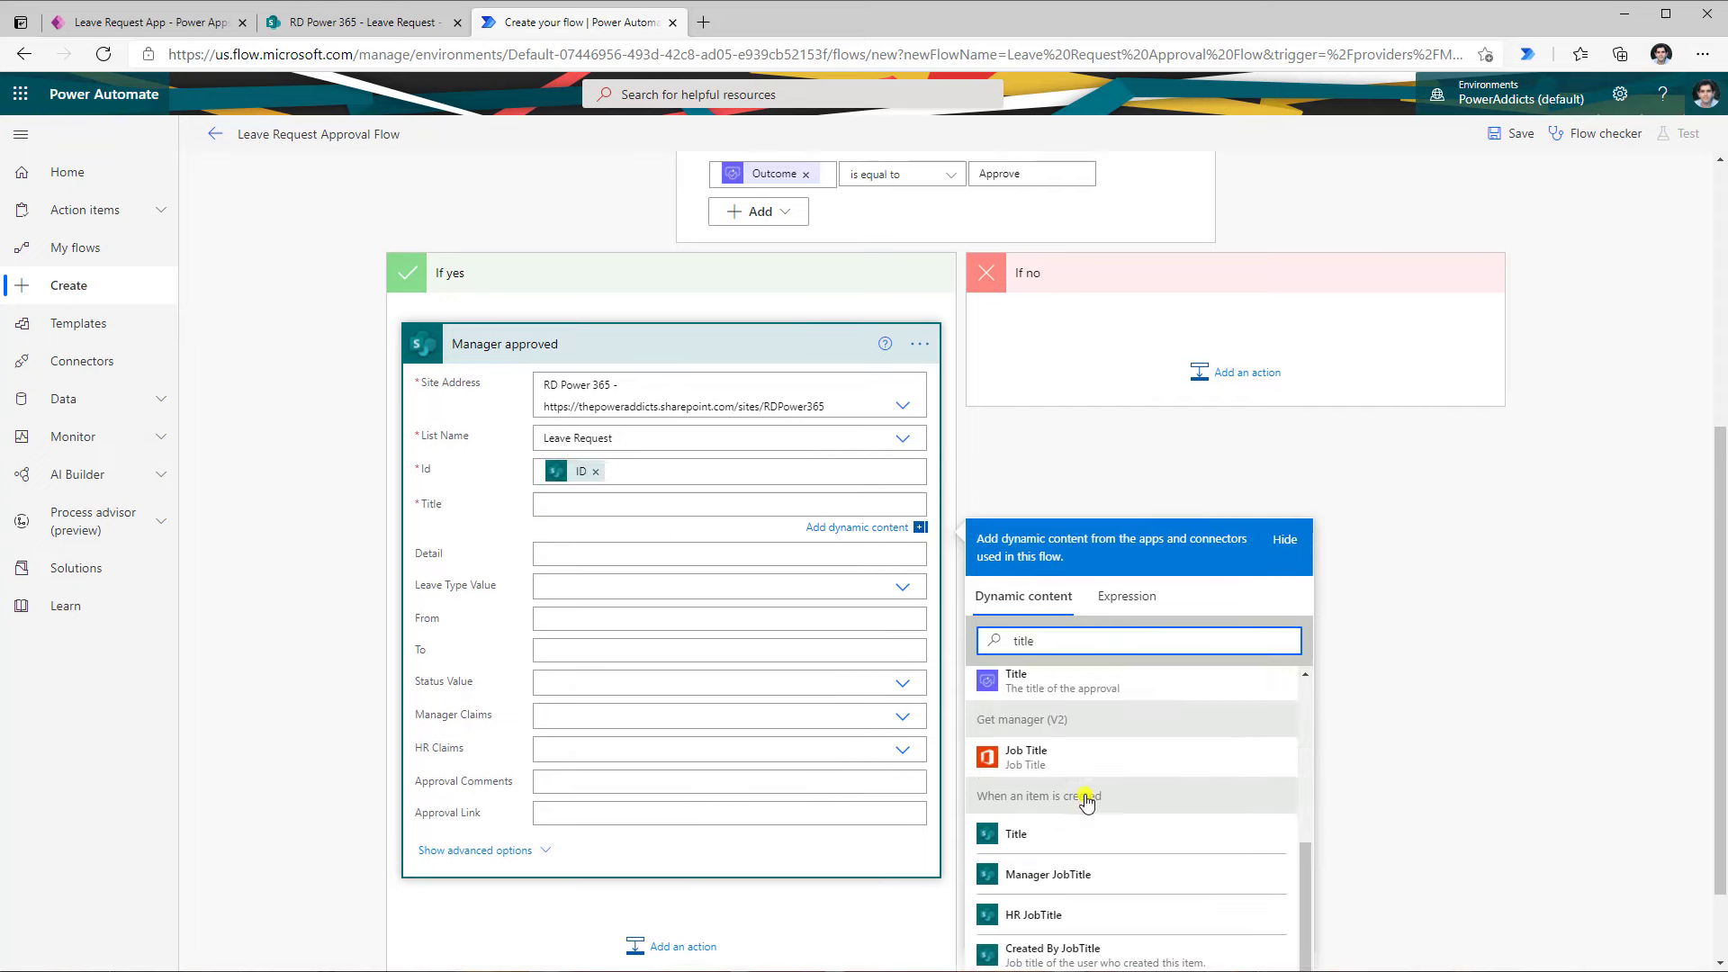
click(1081, 824)
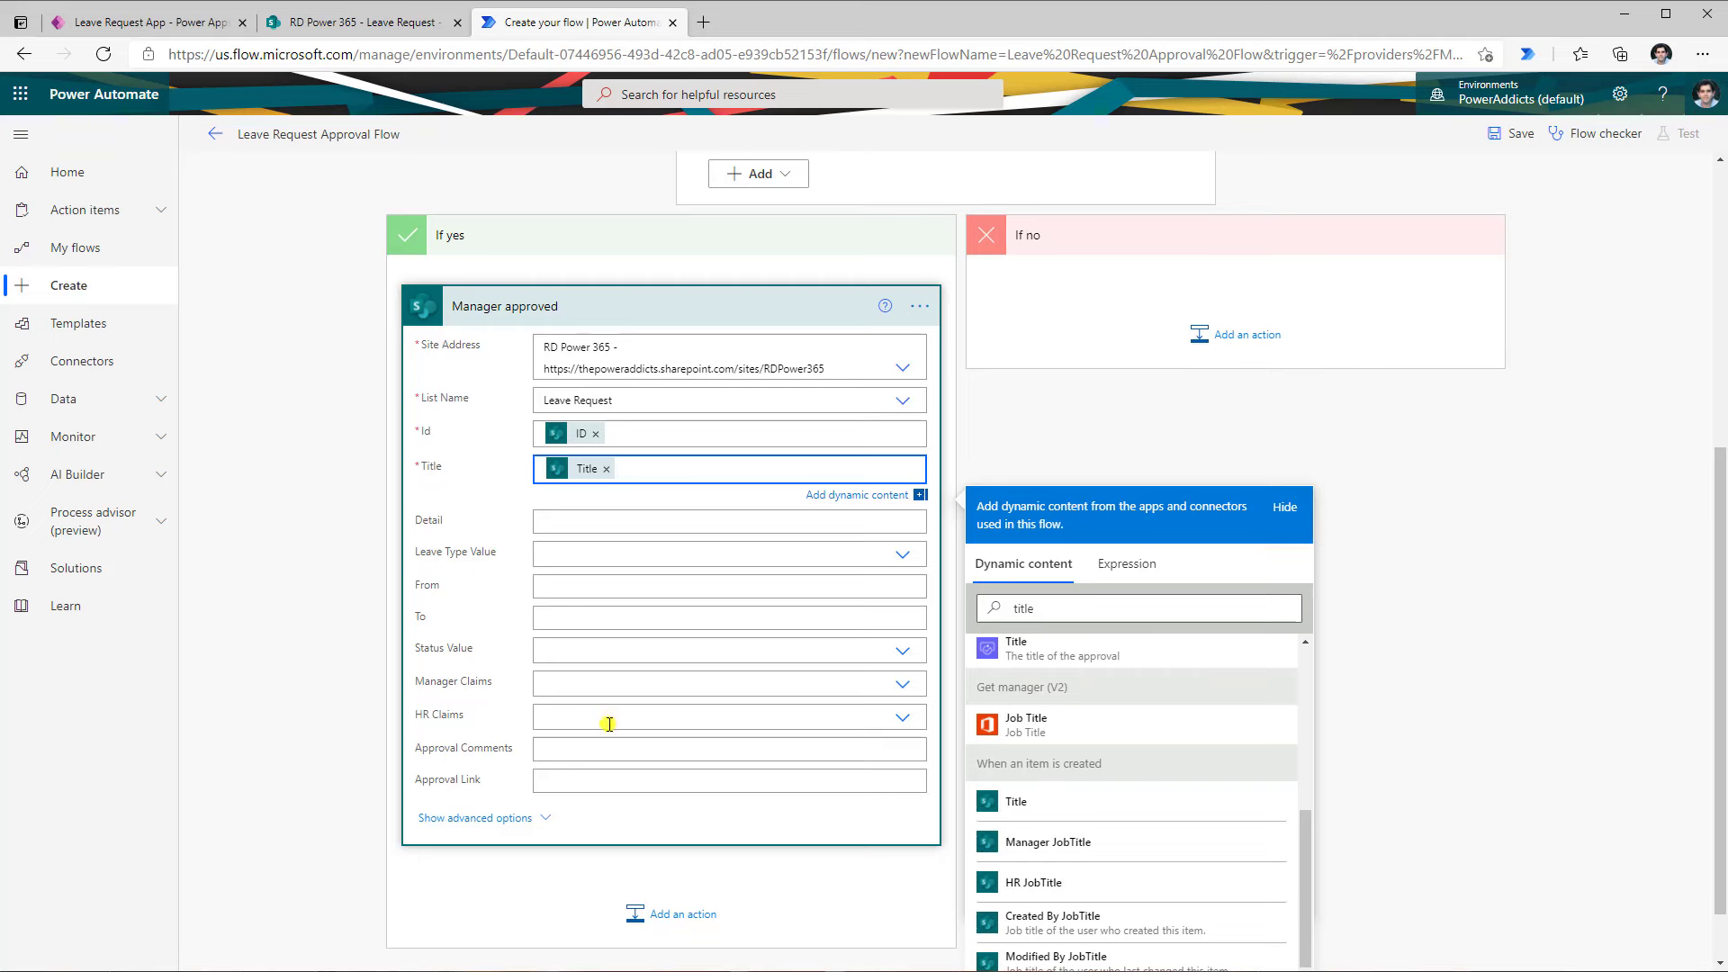
click(900, 650)
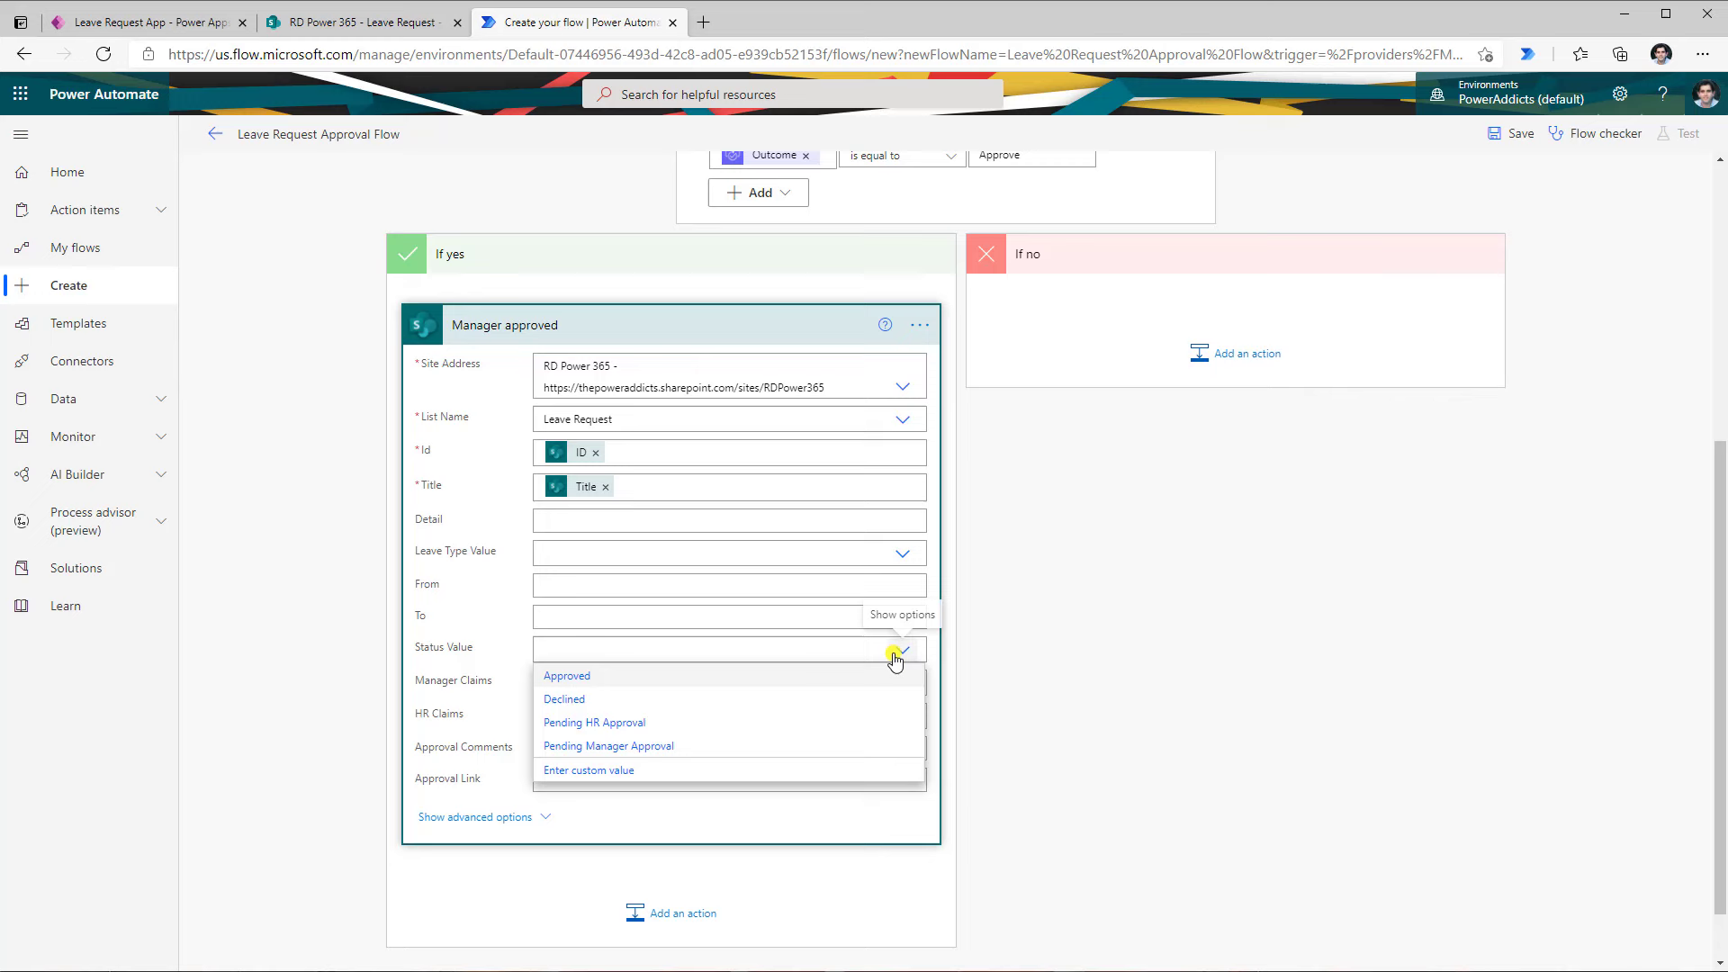
click(620, 724)
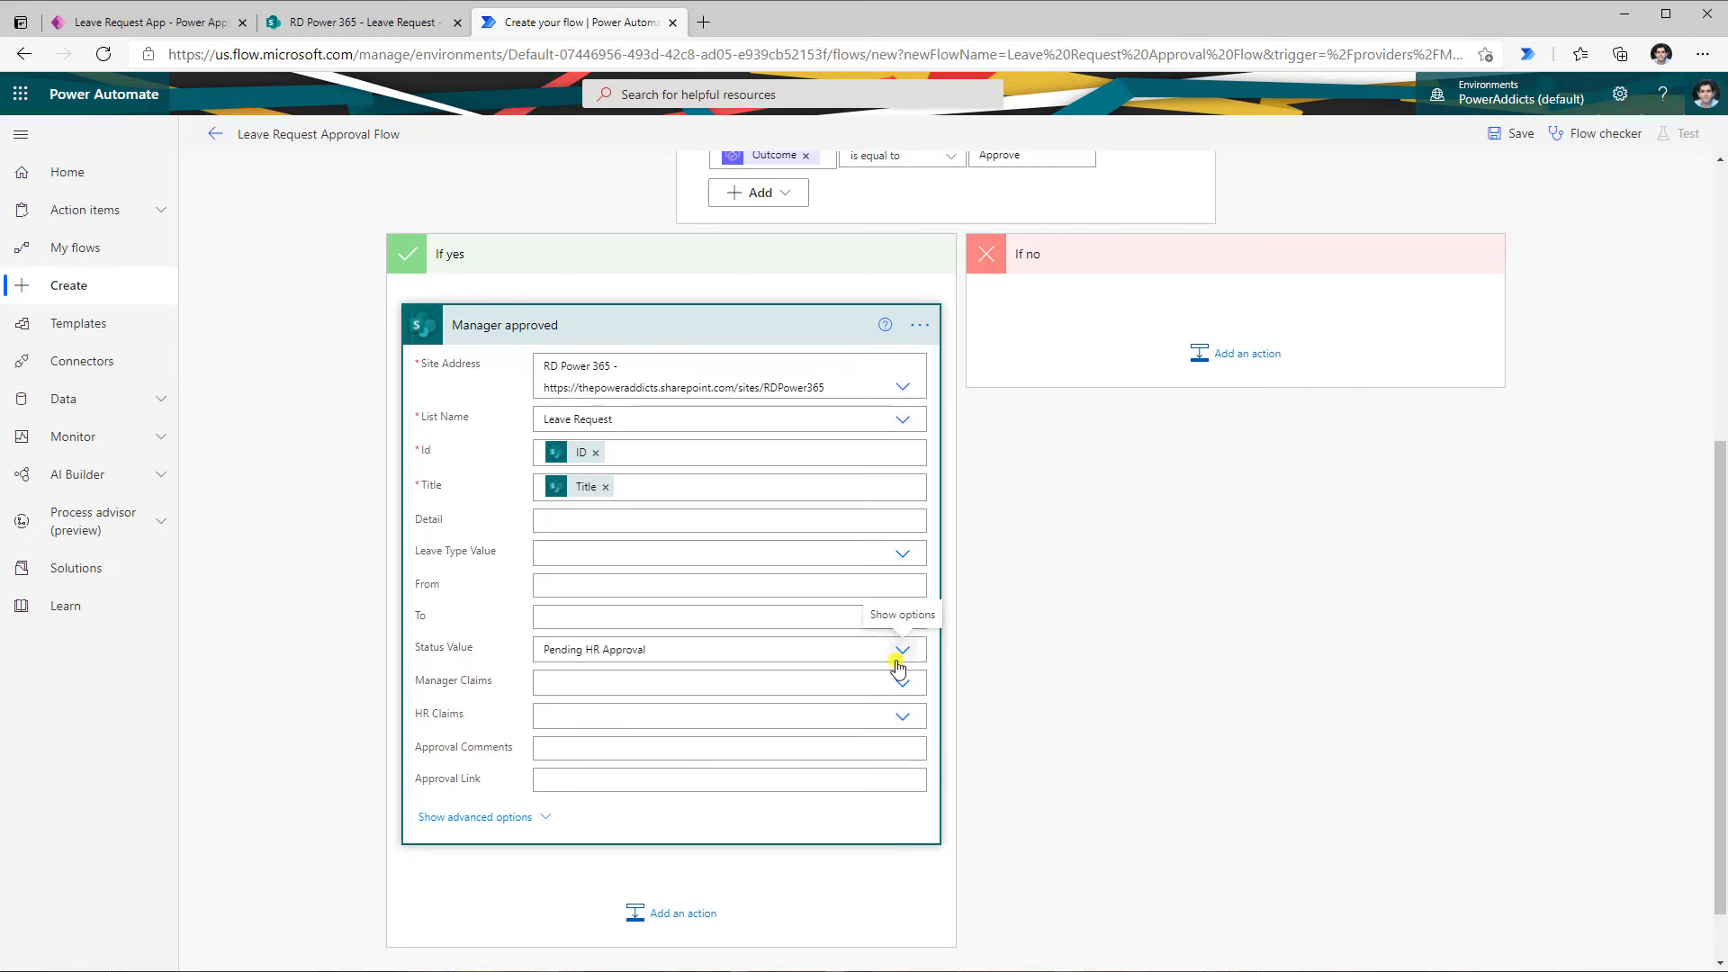
Set Manager approved's Approval Comments to "✔ Approved By Manager ( )" with the Responses Approver name dynamic content inside the parentheses
click(548, 751)
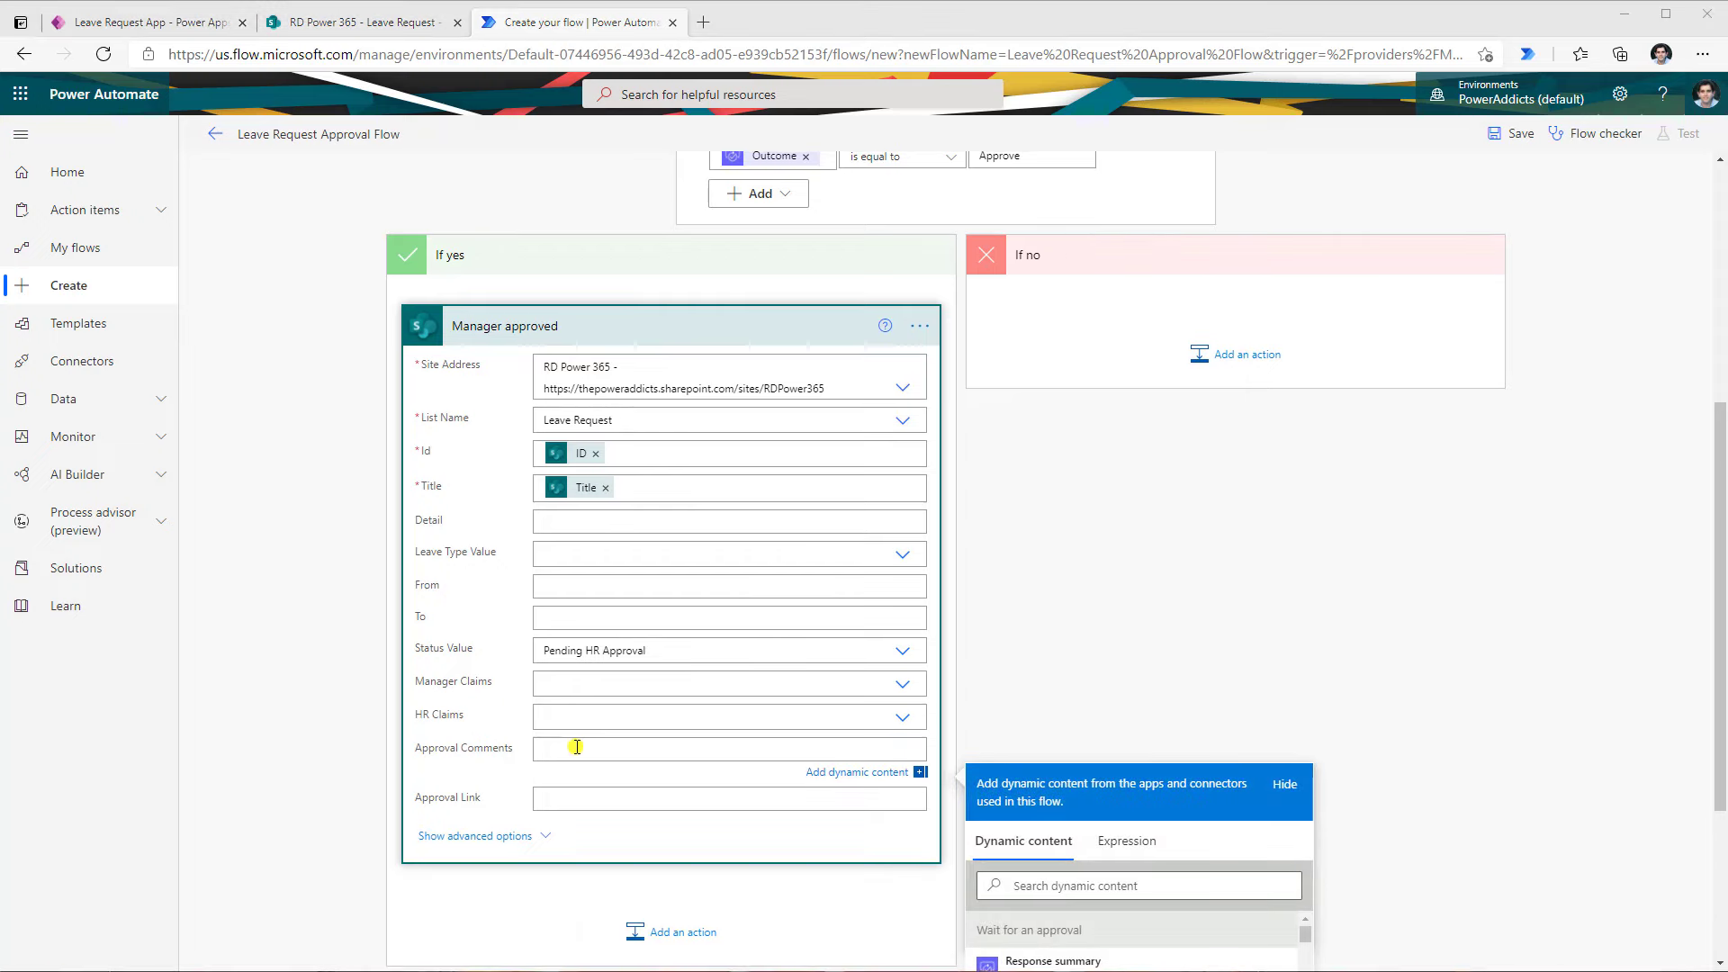
click(576, 748)
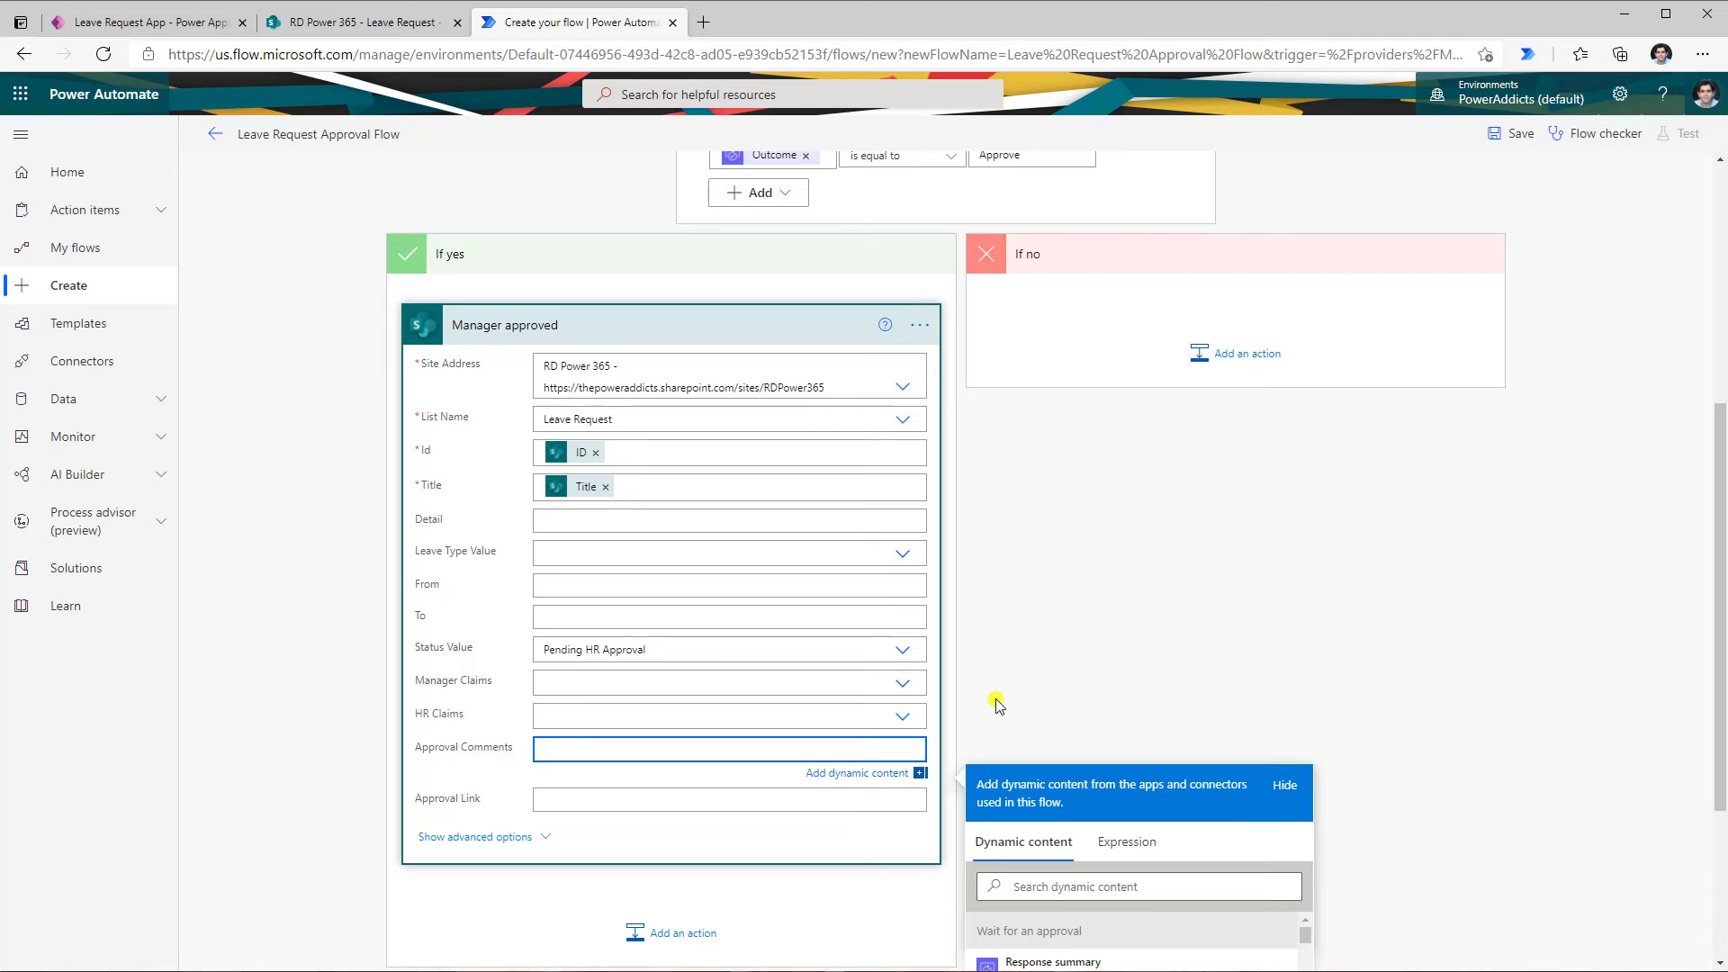
click(572, 747)
text(✔ Approved By)
scroll(1126, 687, down, 3)
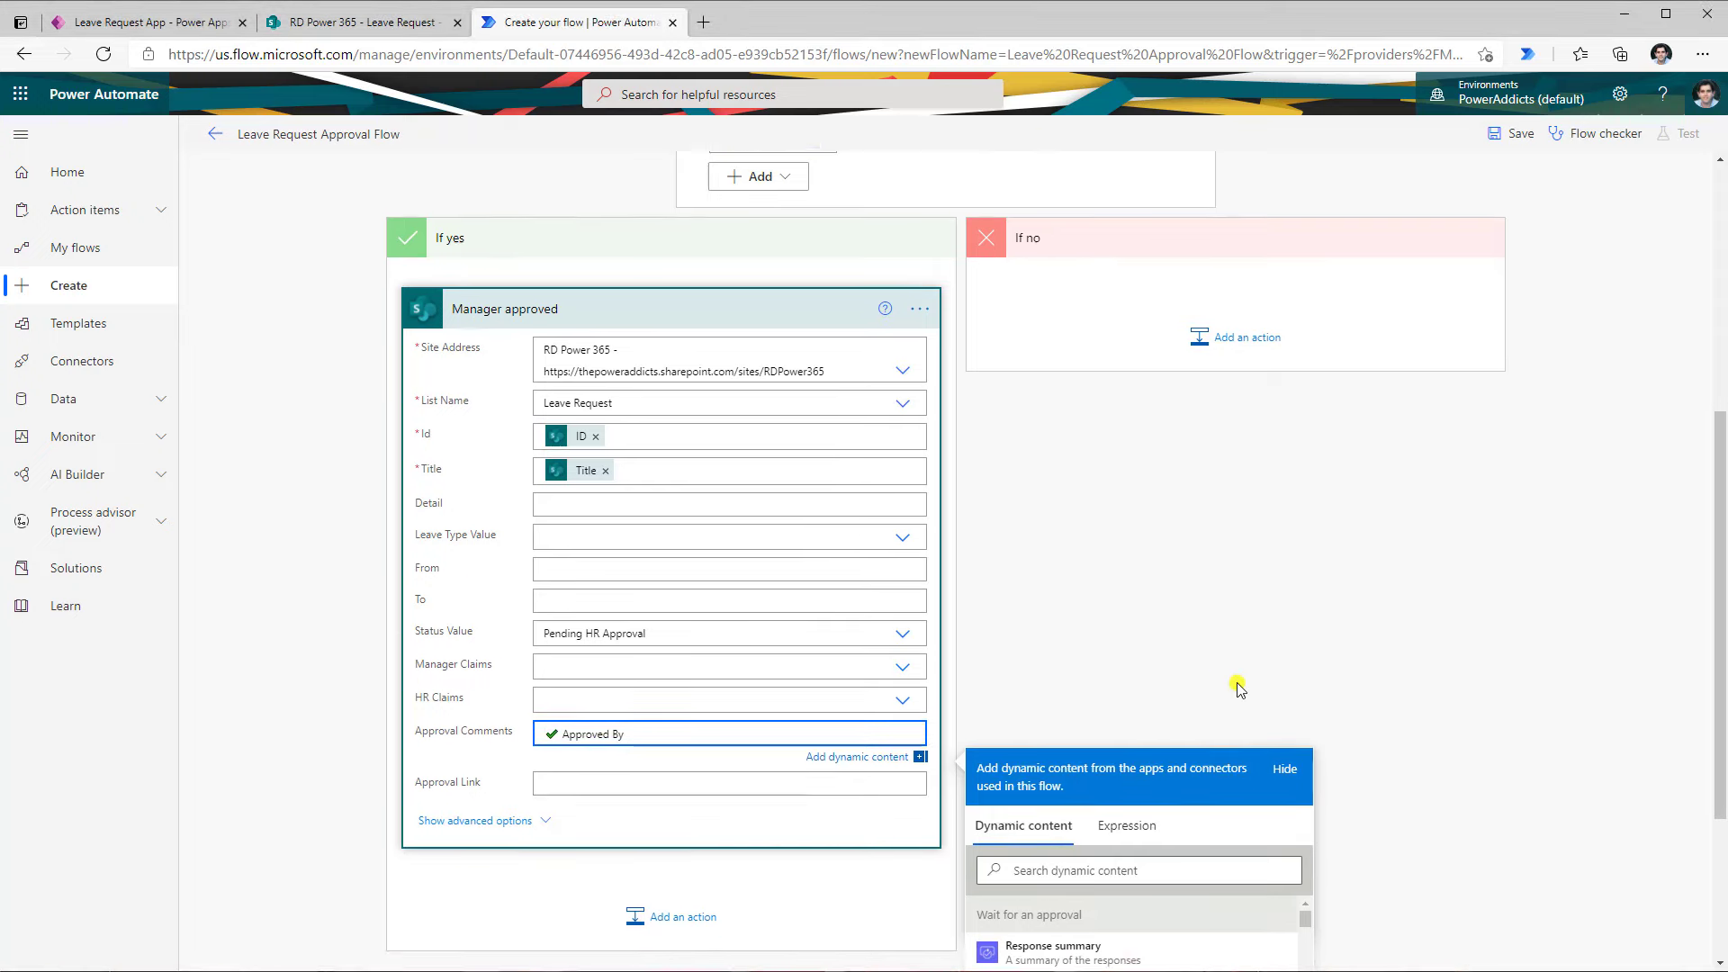
text(Manager ()
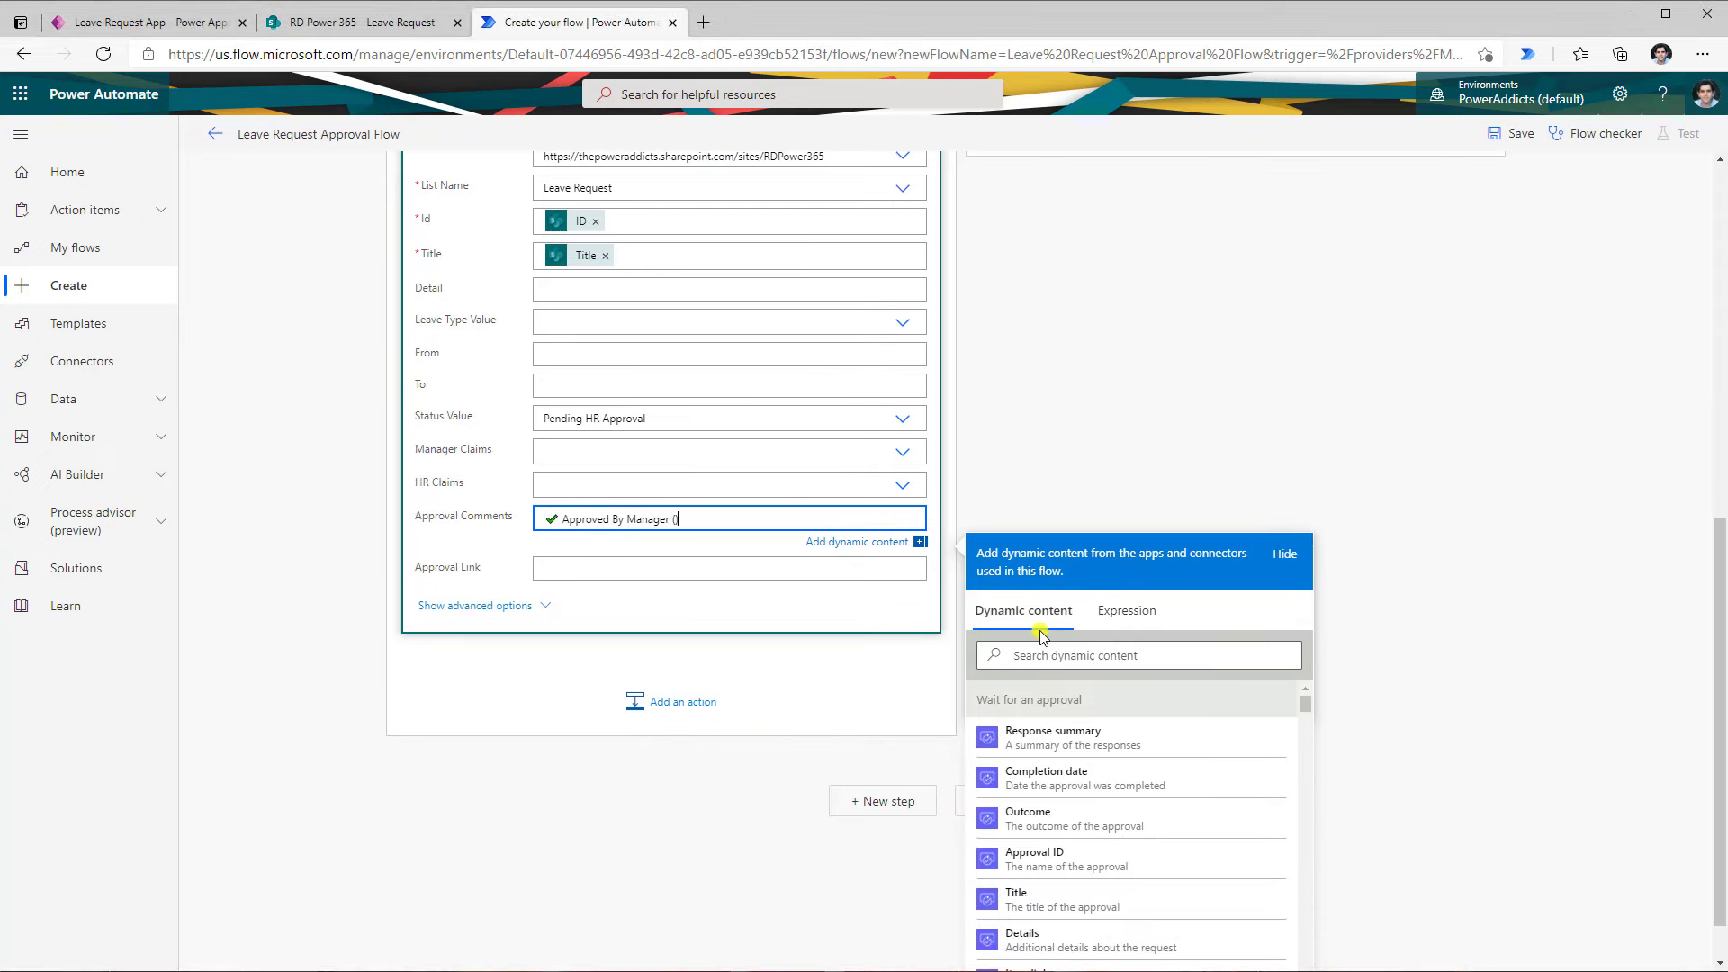
text())
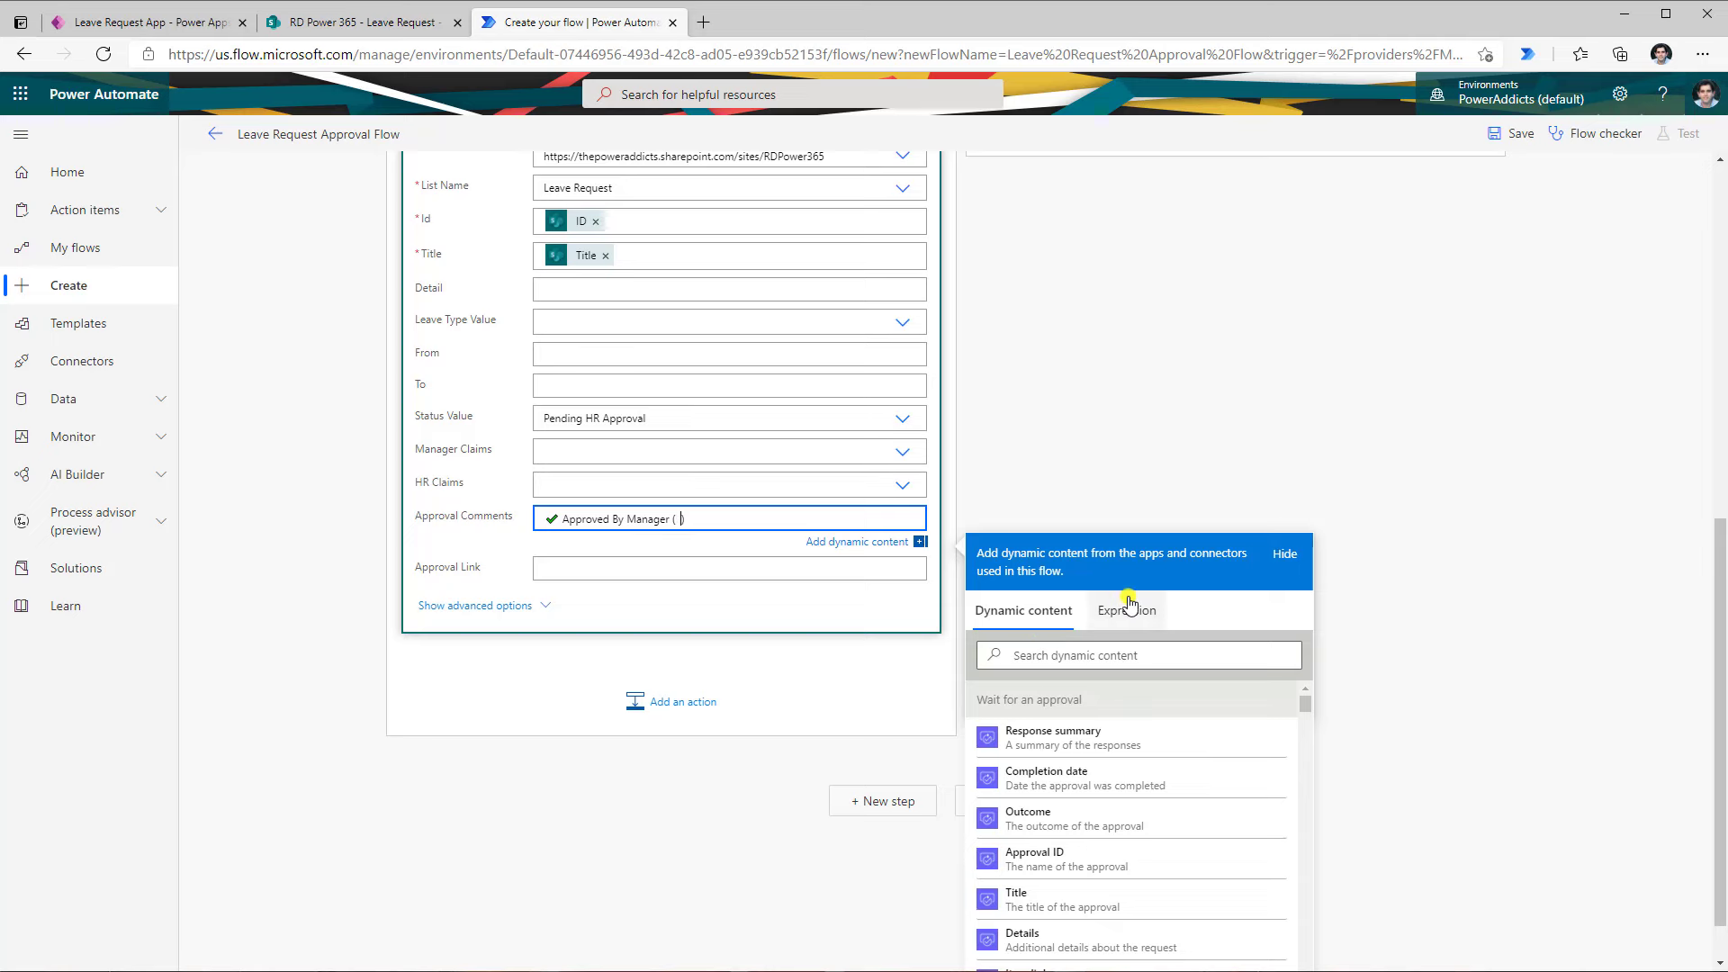
click(1099, 657)
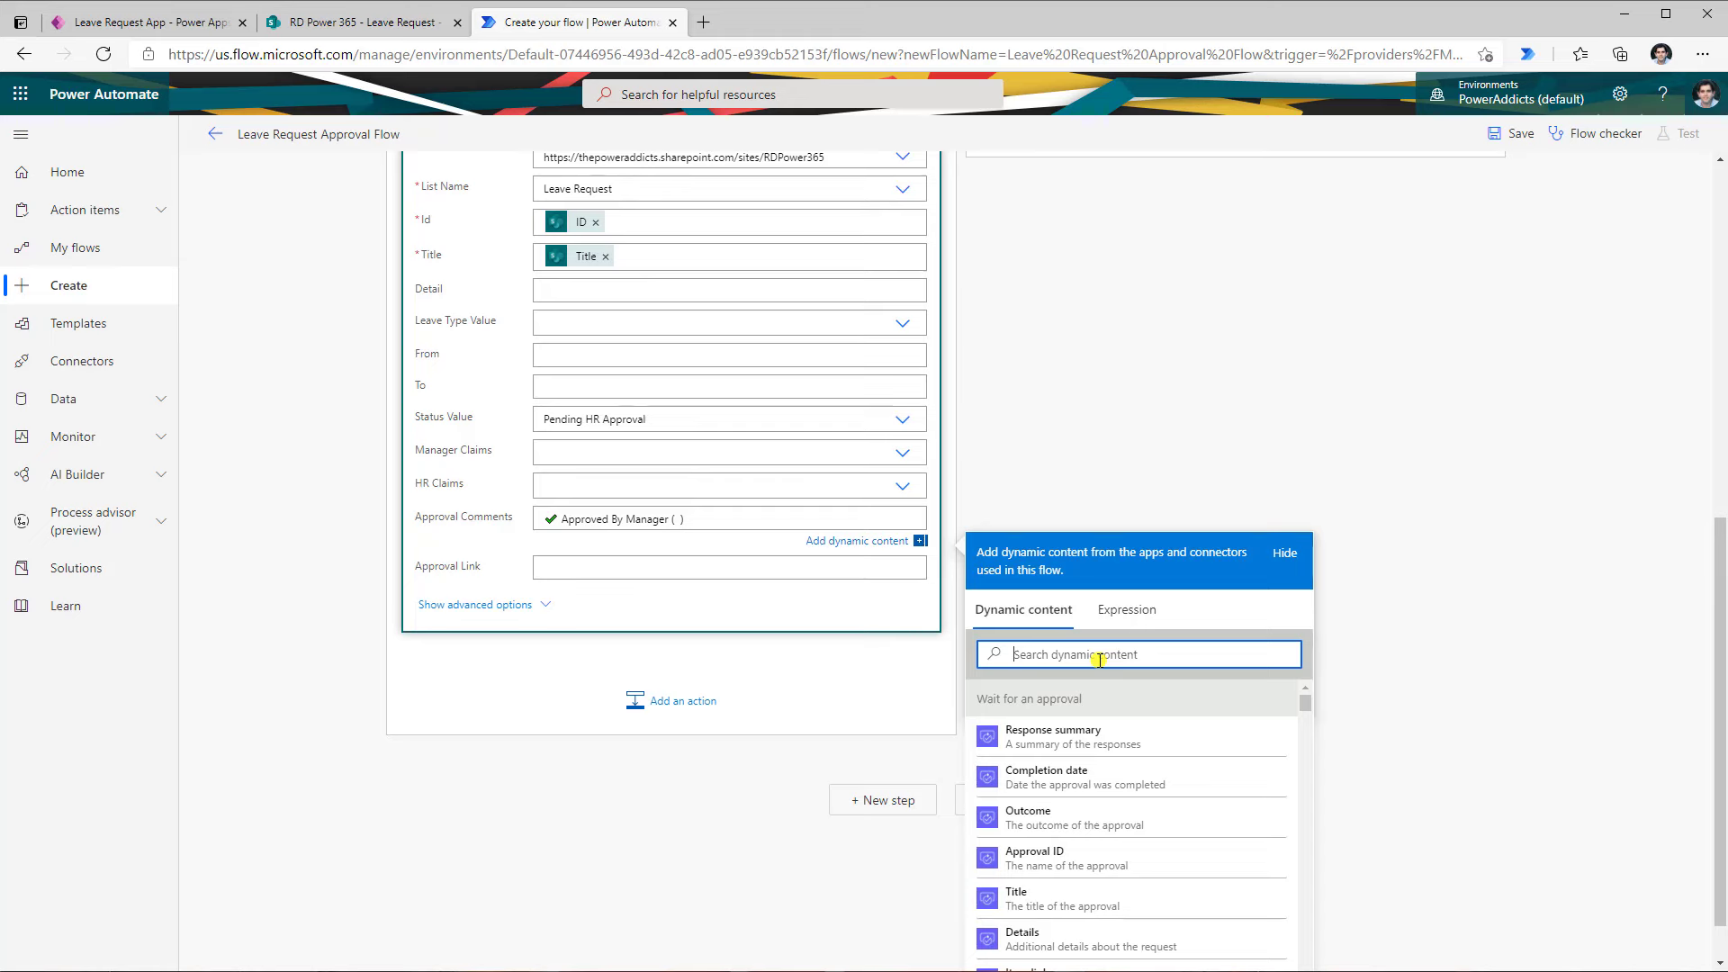
text(name)
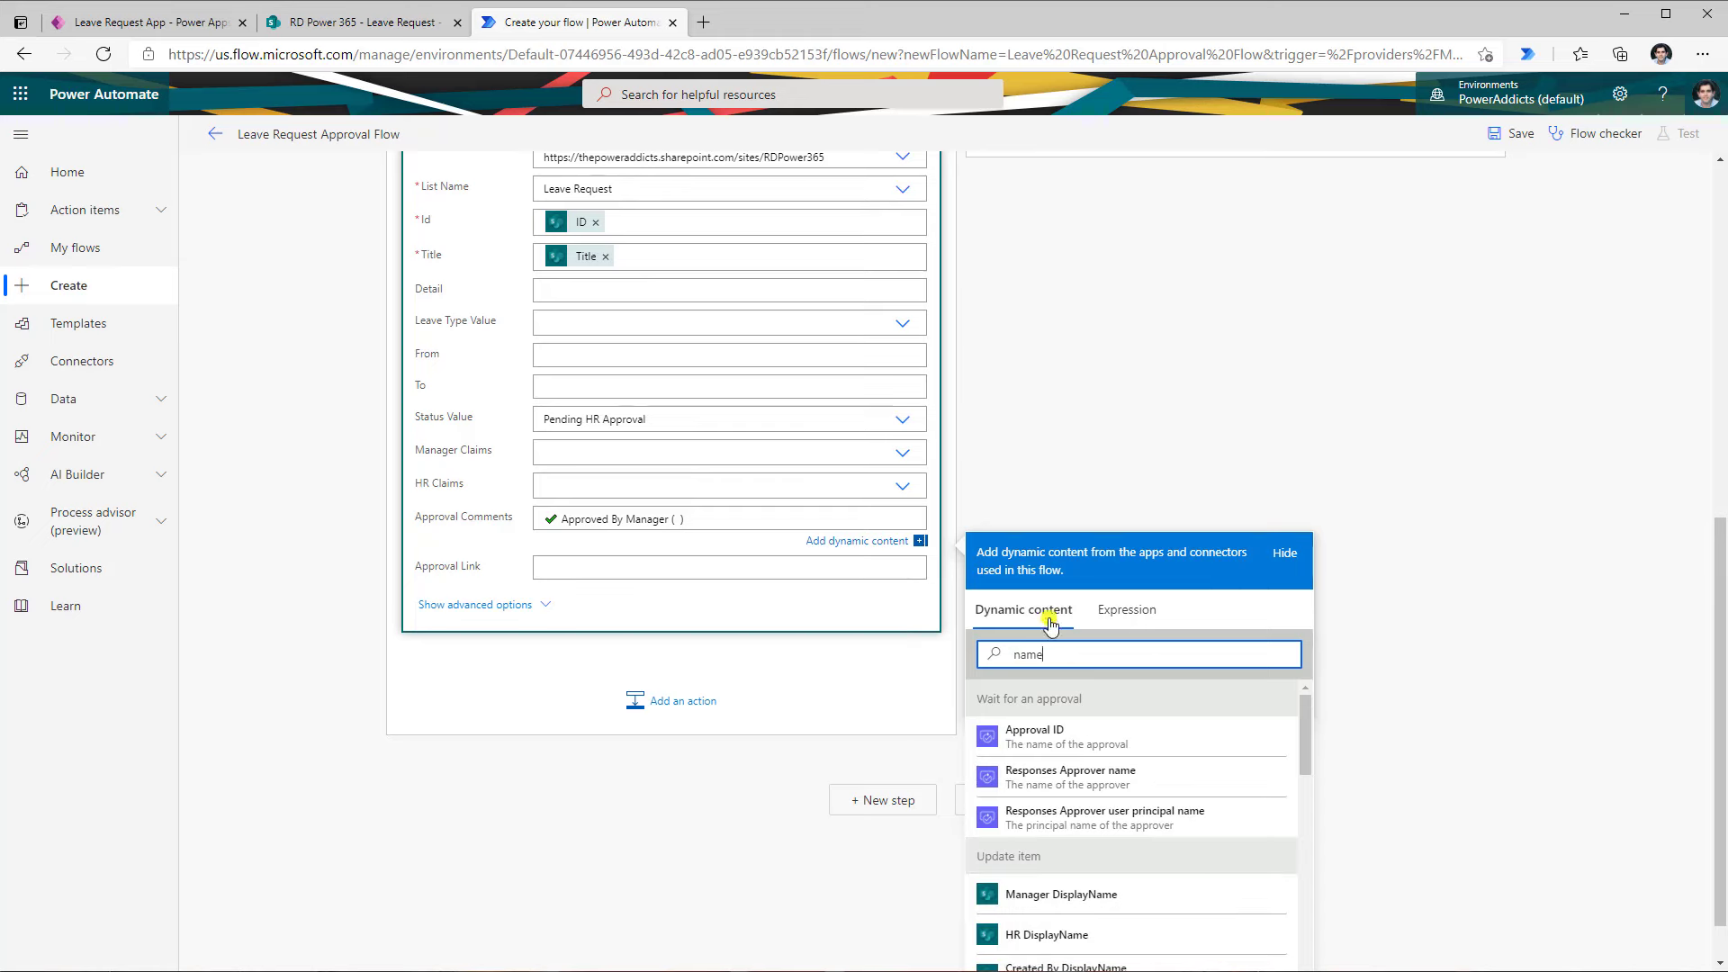
click(1123, 777)
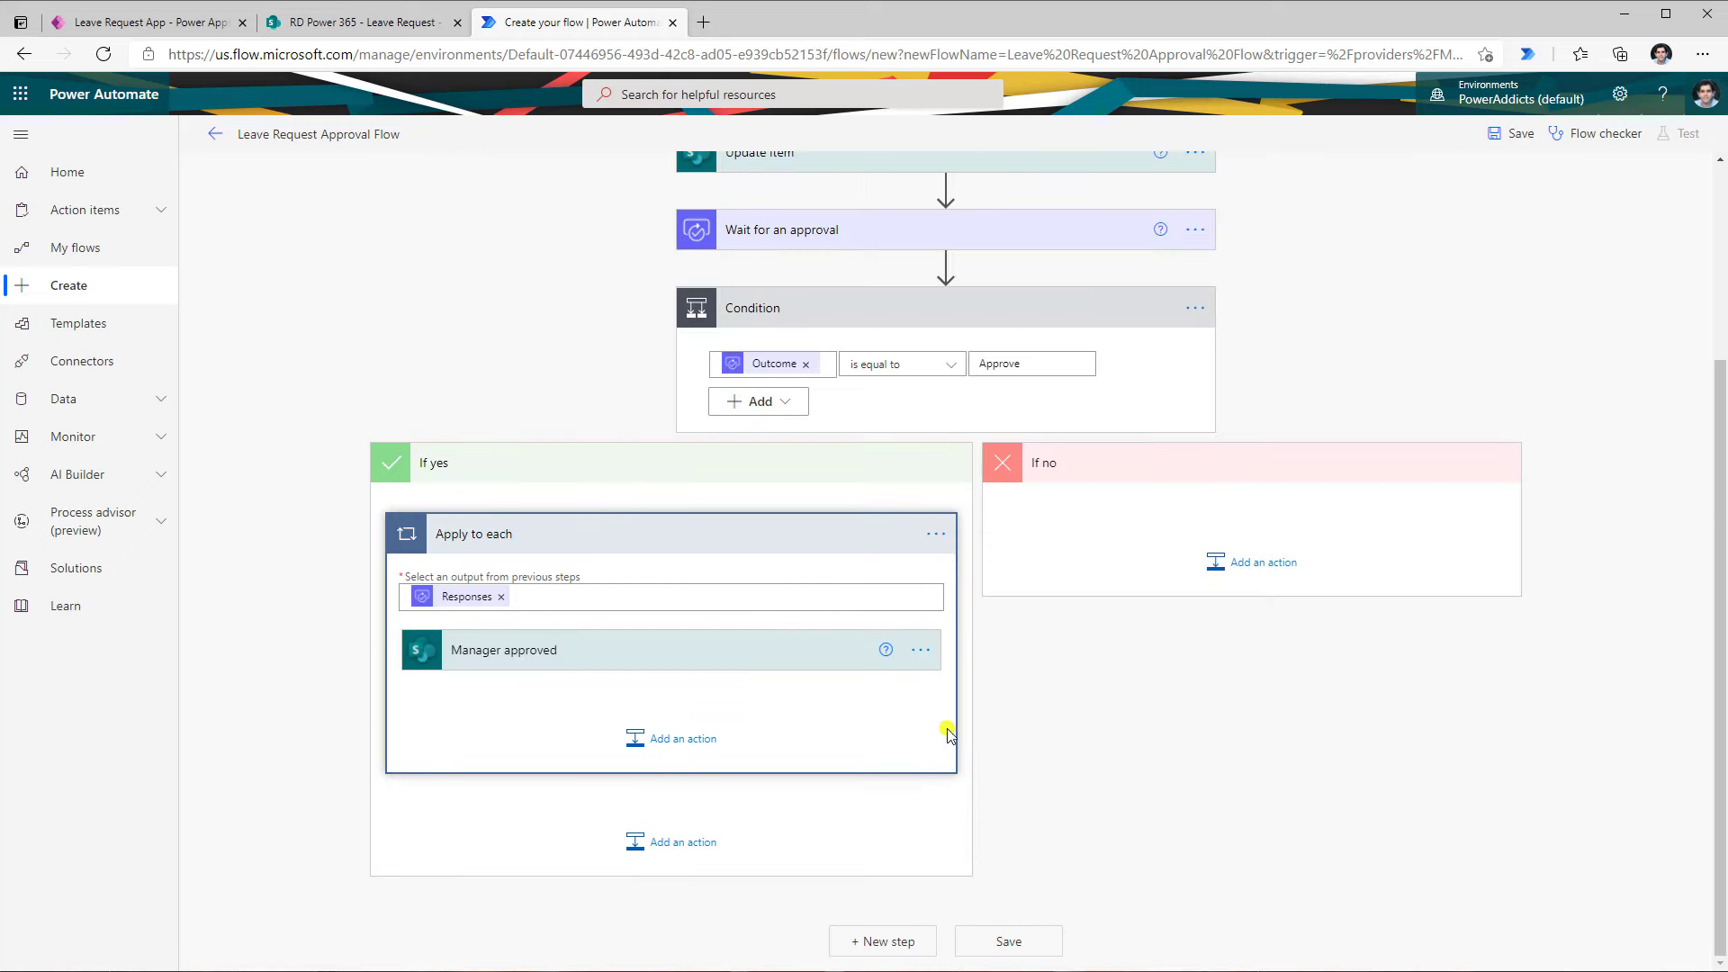
Examine the Apply to each loop around Manager approved and the approval type configured in the Manager Approval action
click(675, 651)
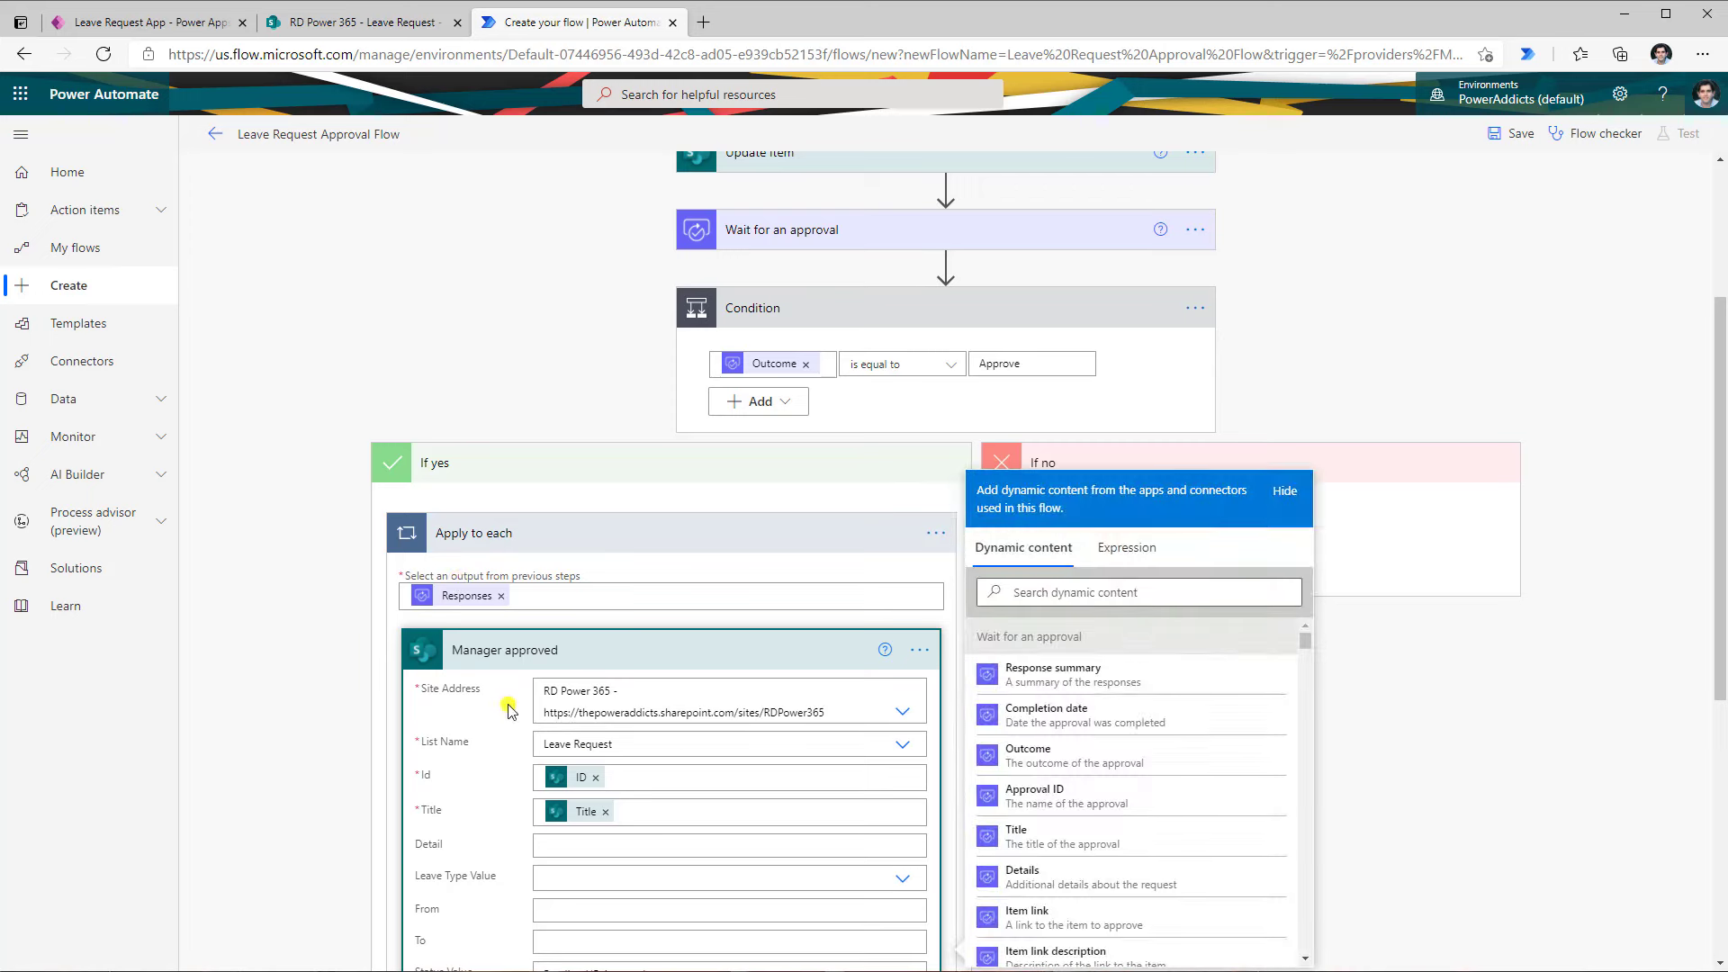
scroll(593, 735, down, 3)
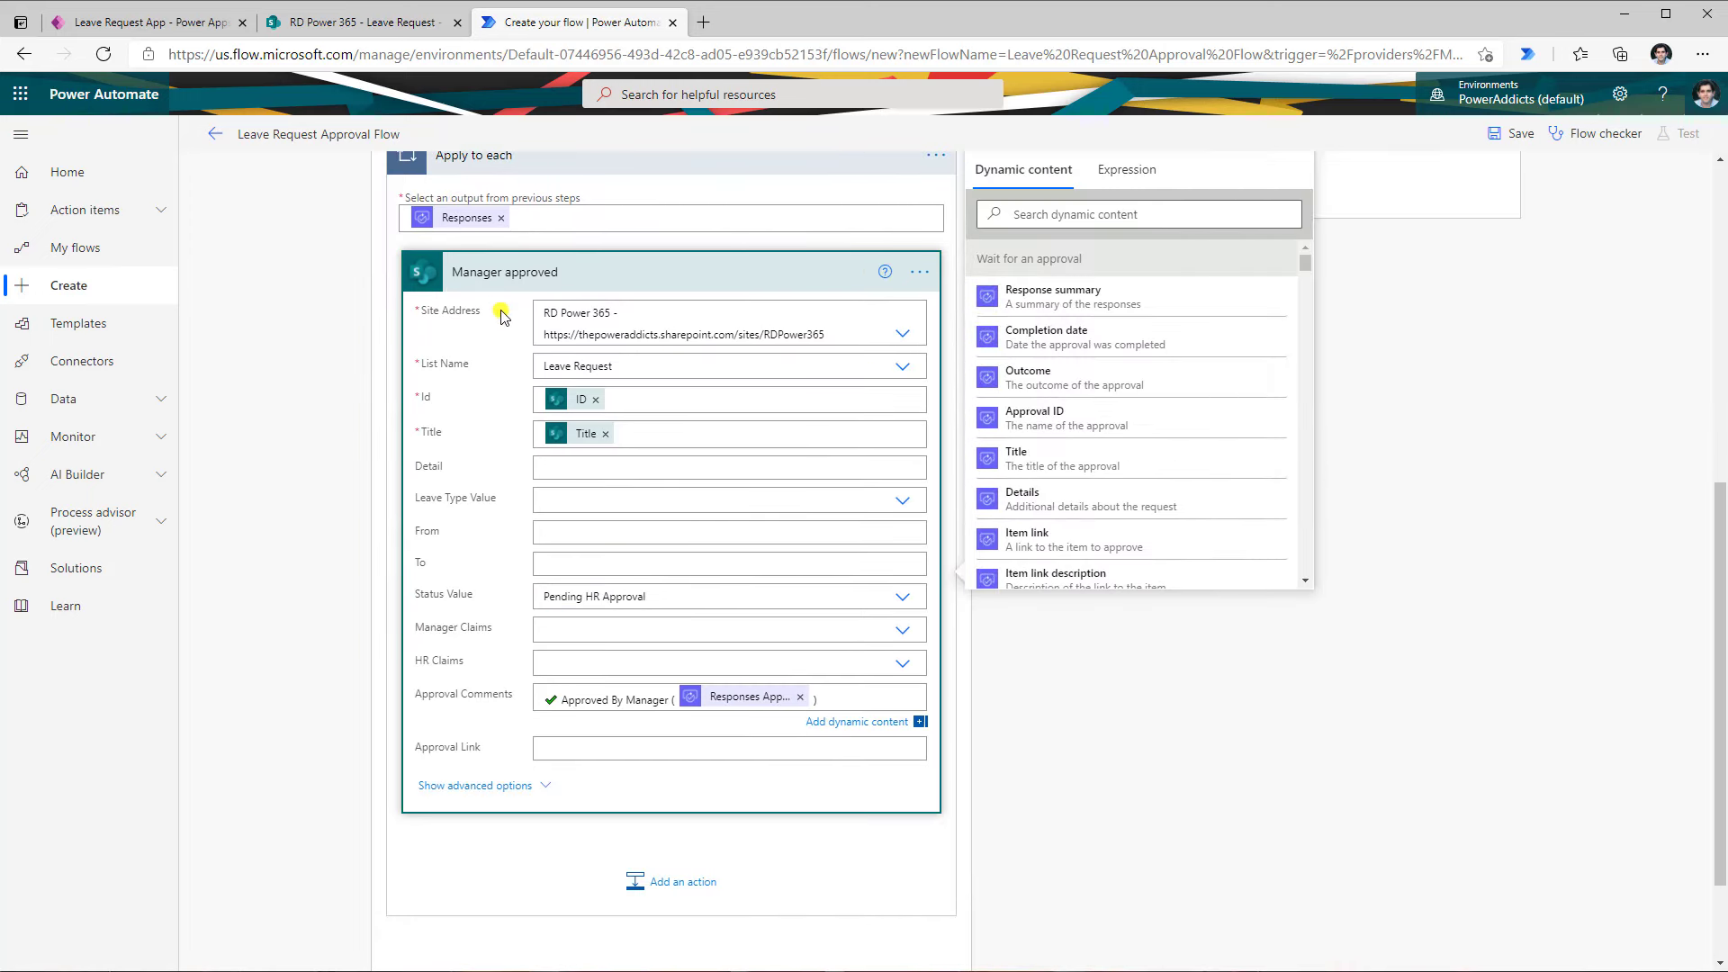
scroll(501, 329, up, 2)
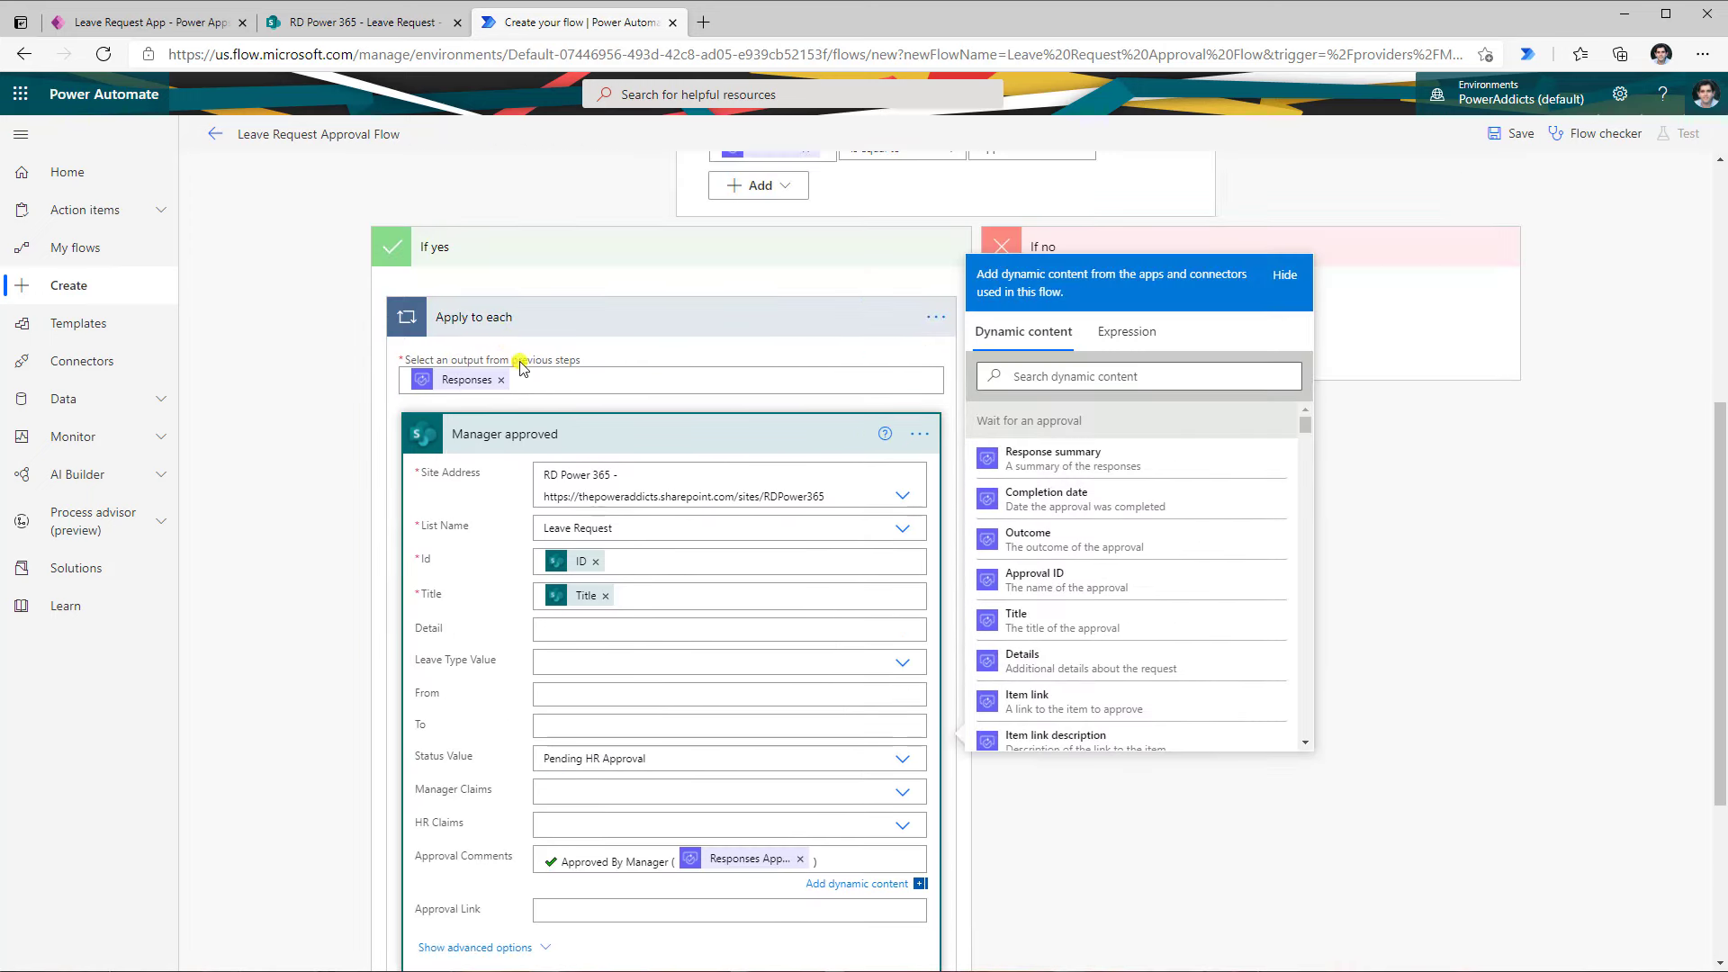
scroll(520, 367, up, 4)
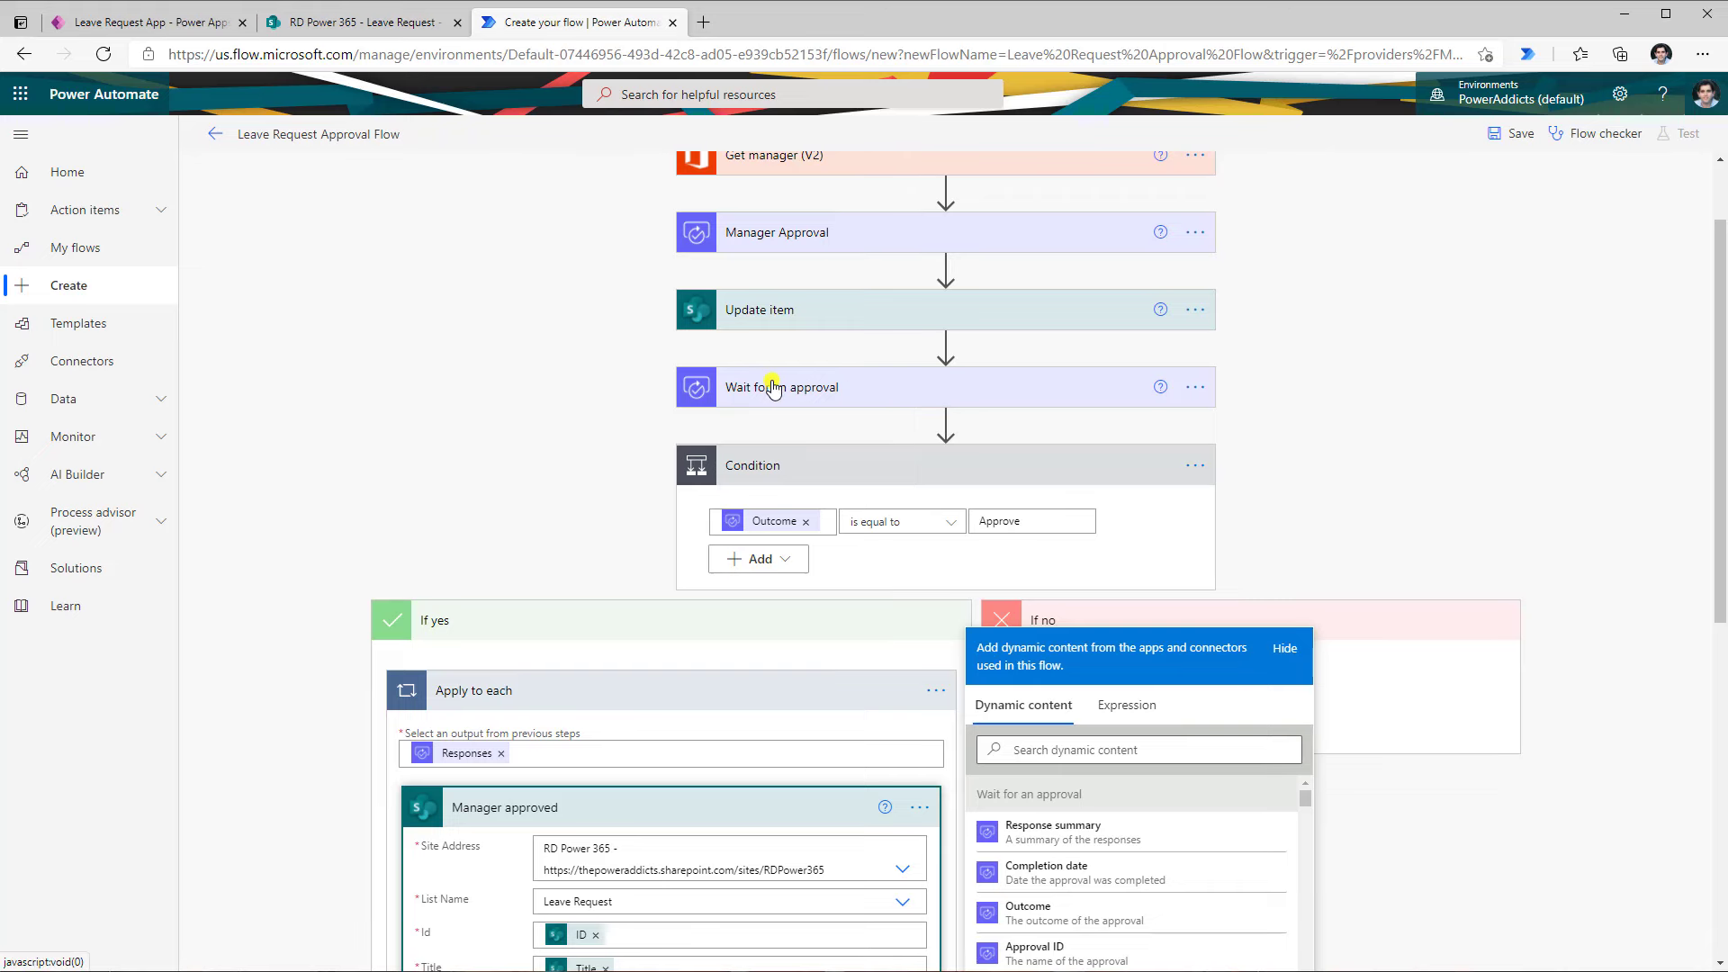
click(780, 233)
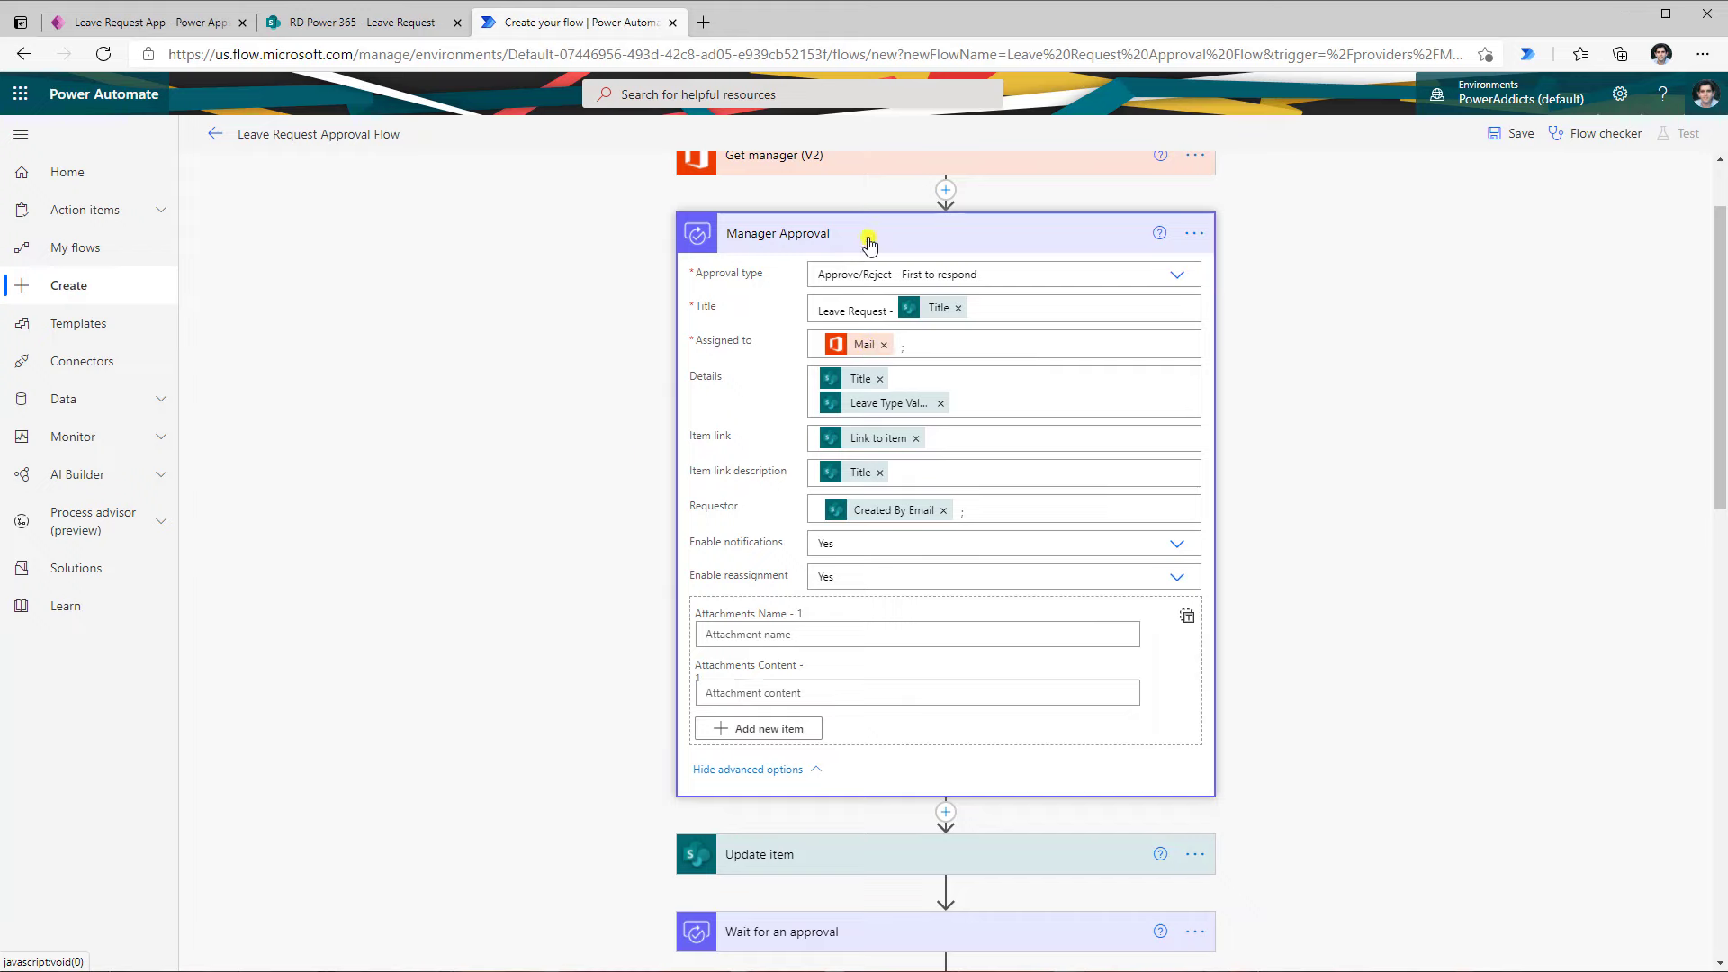
scroll(603, 486, down, 10)
scroll(595, 503, up, 1)
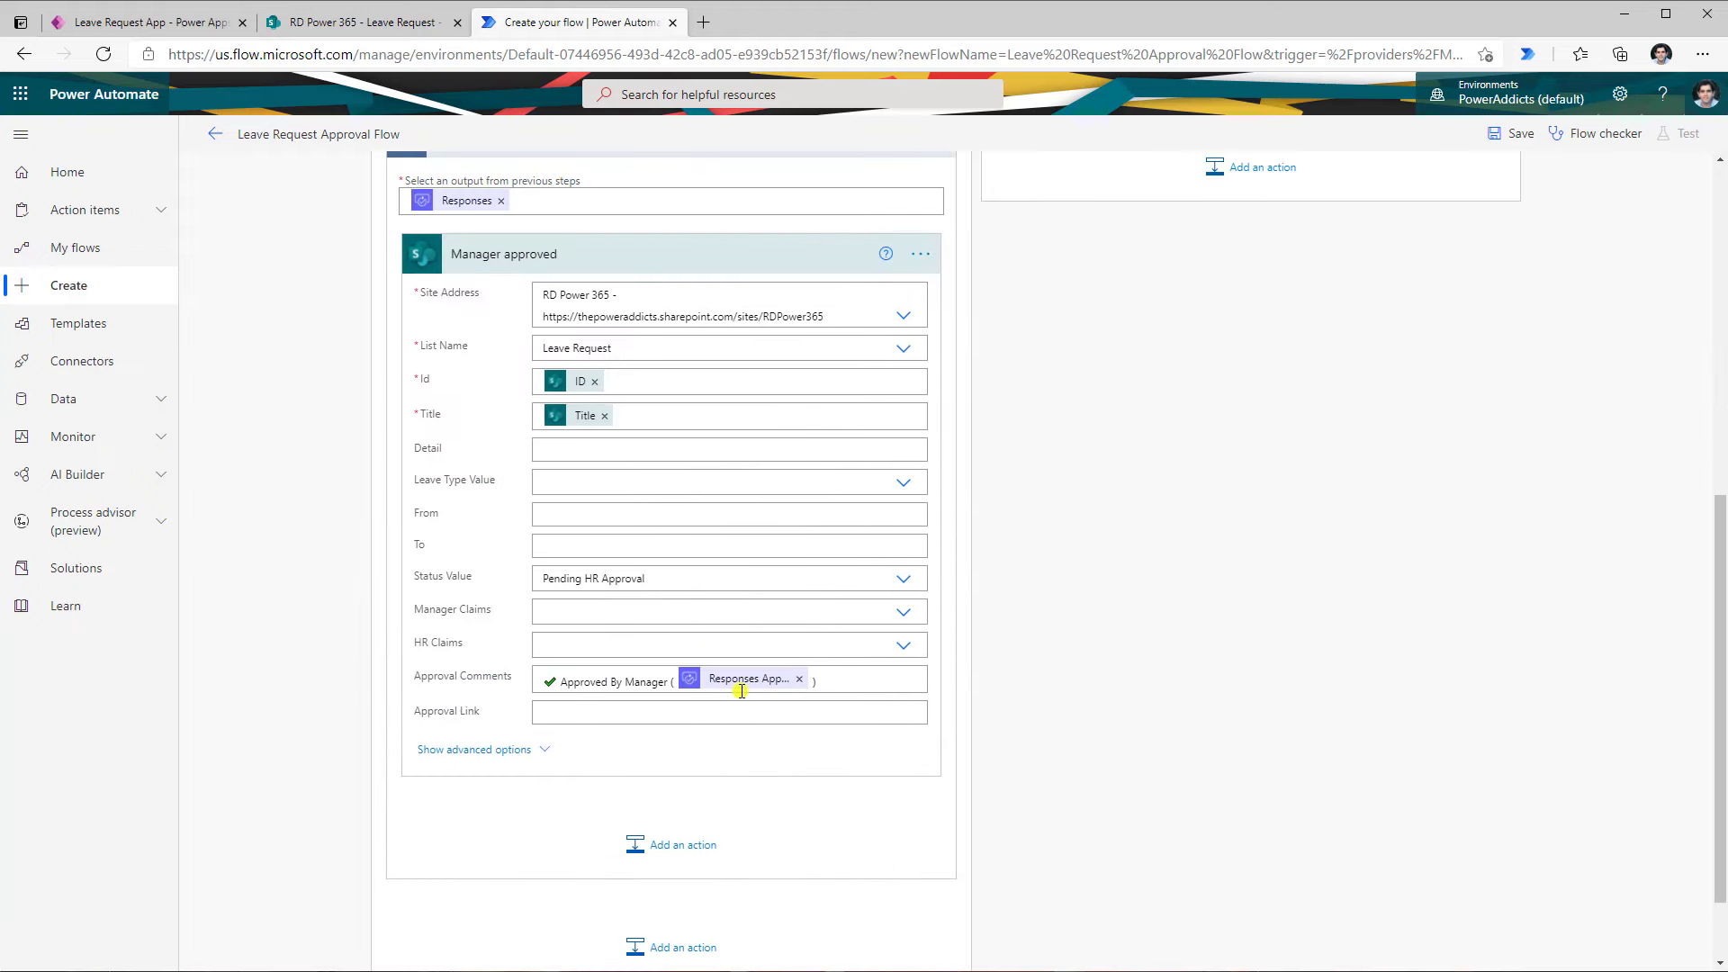
Append a colon and the Responses Comments dynamic content to the Approval Comments of Manager approved
click(862, 679)
text(:)
scroll(1008, 758, down, 1)
click(1049, 737)
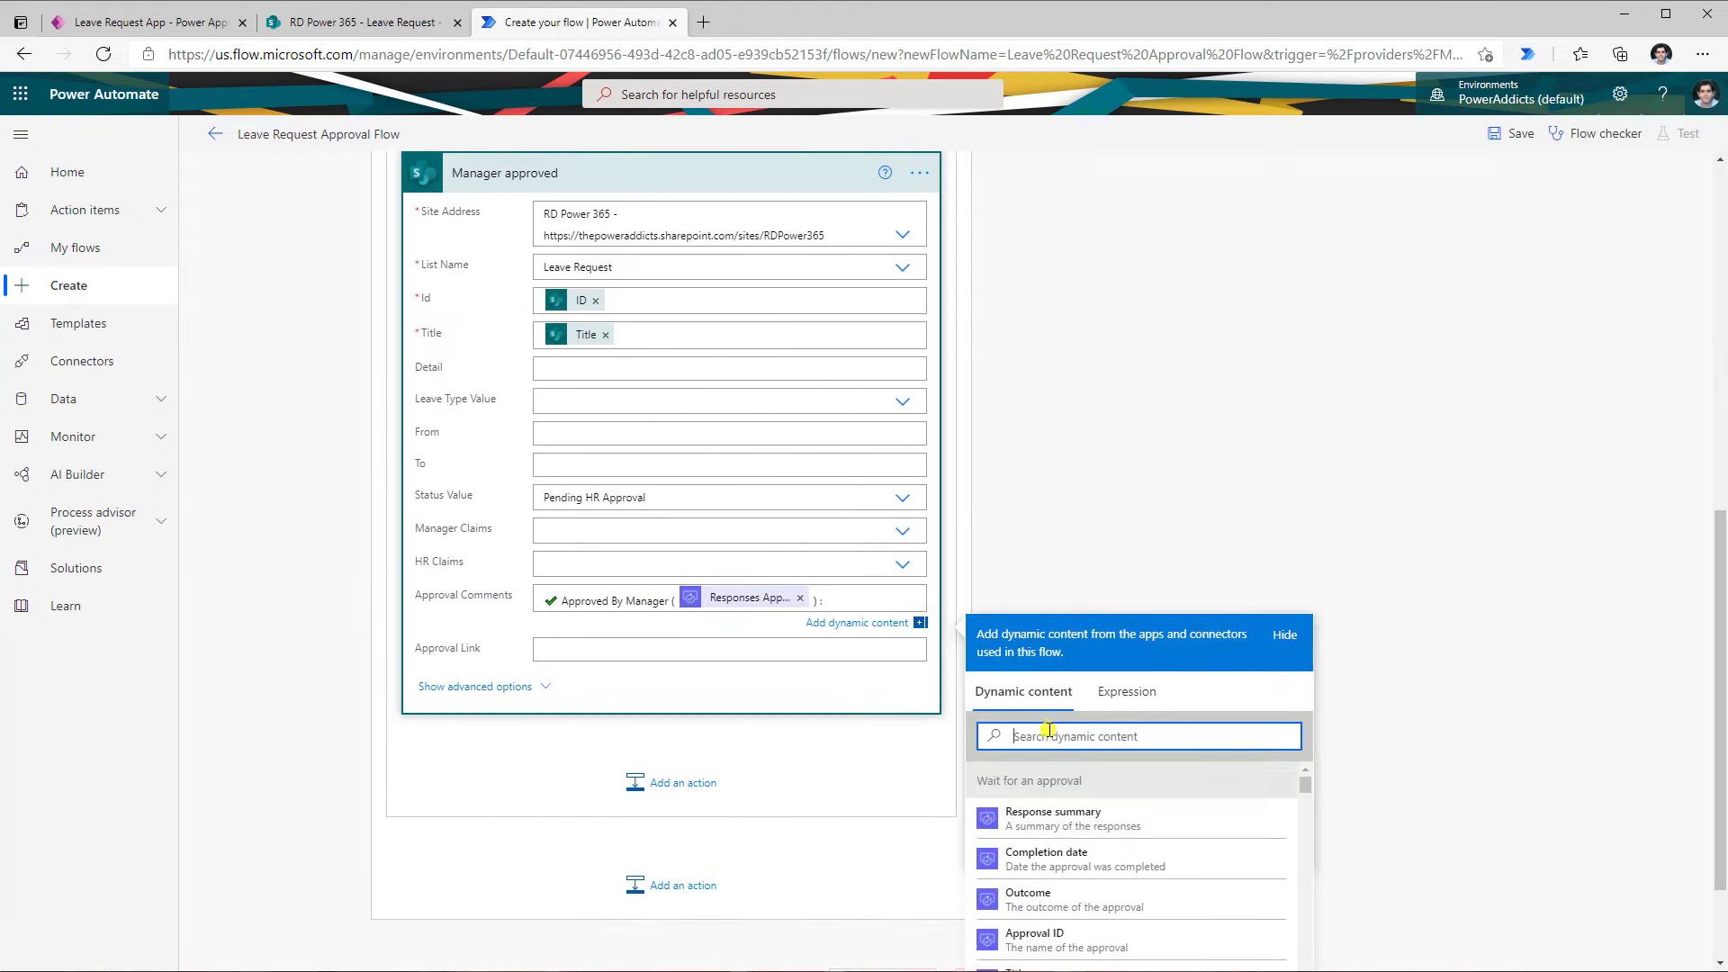
text(comment)
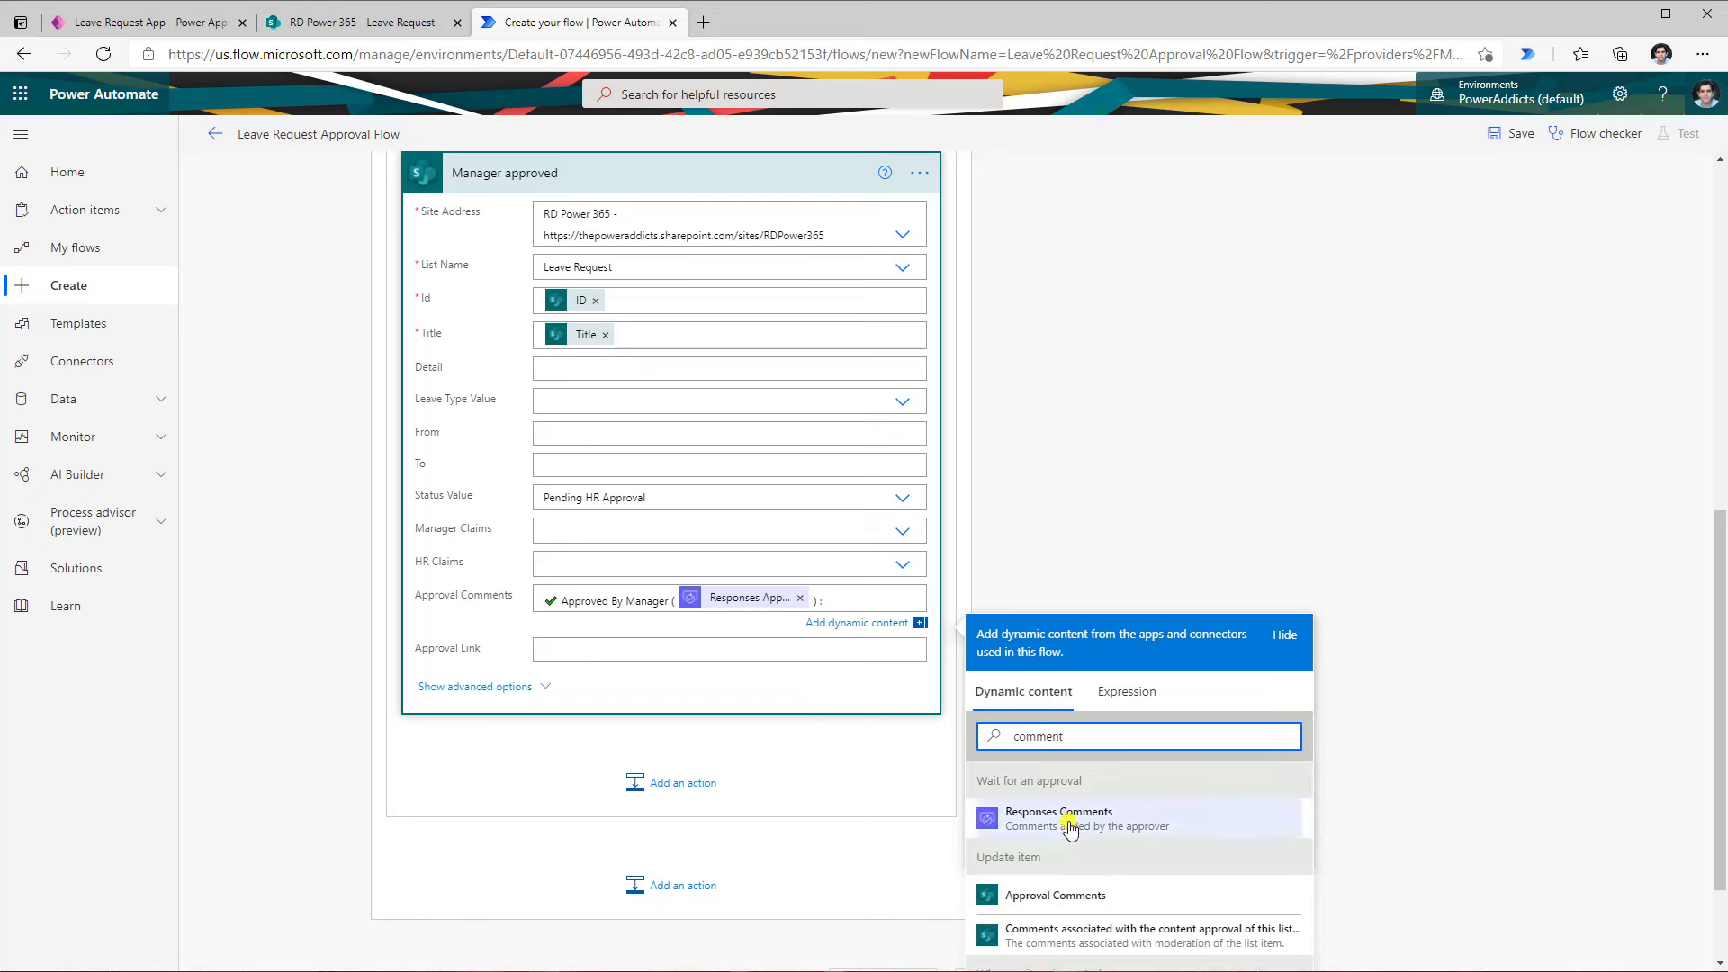
click(1070, 819)
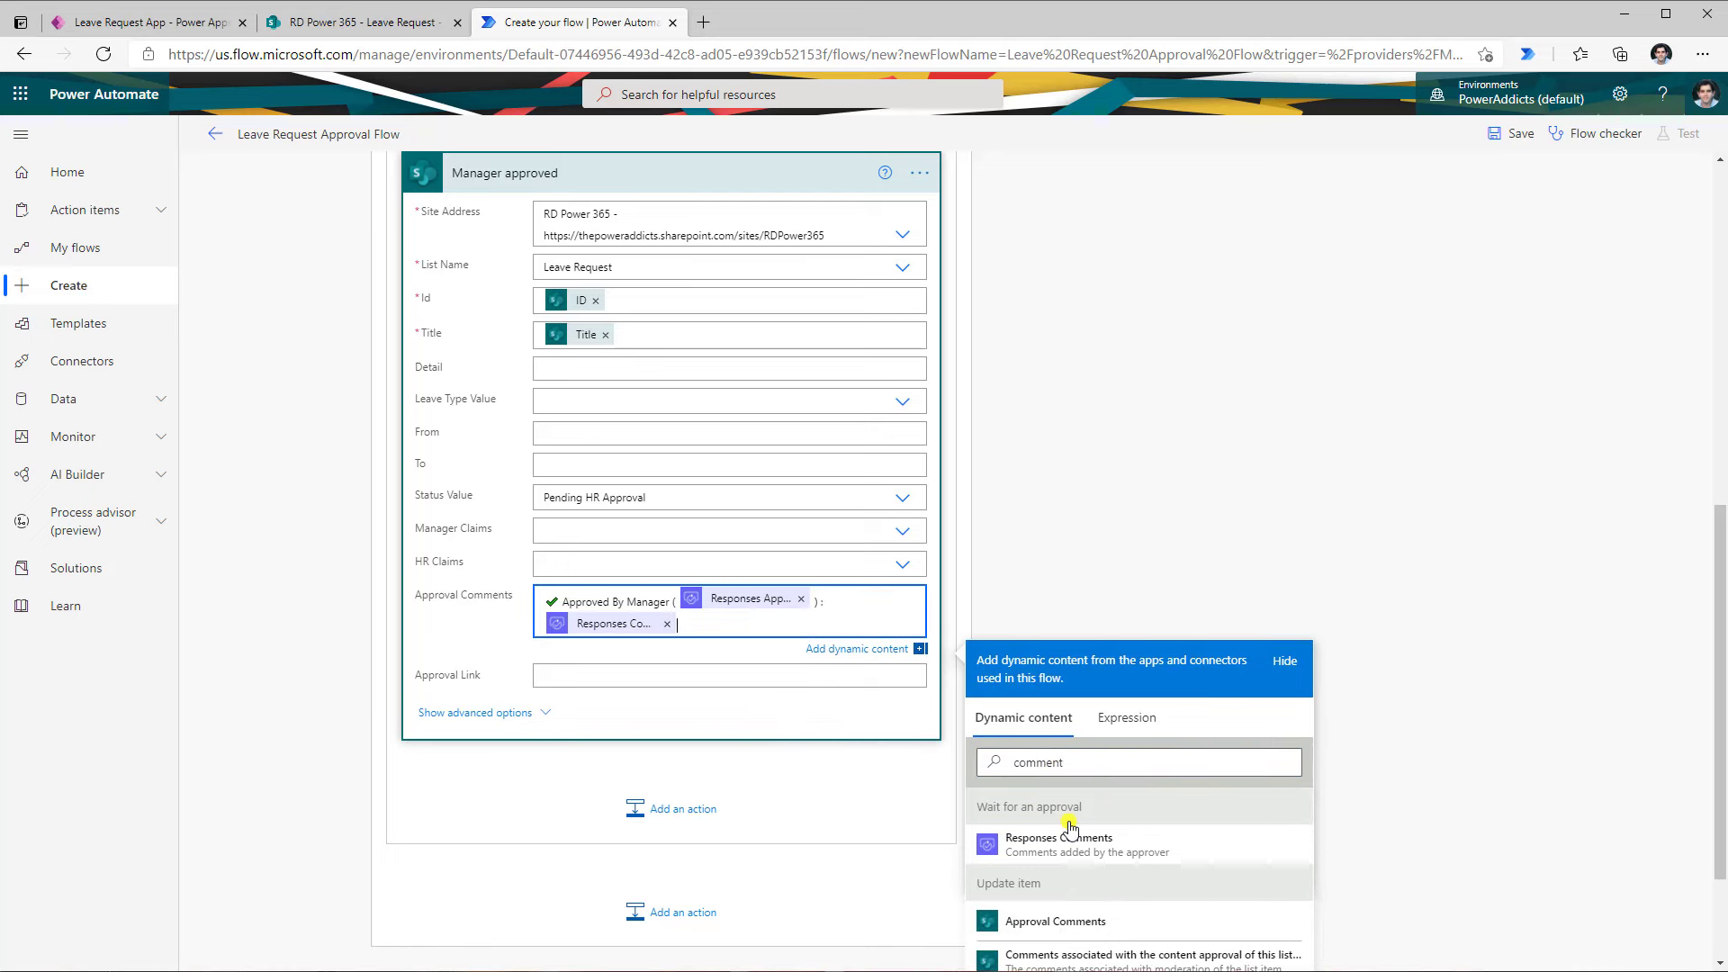
Add a "Manager Rejected" update action for the Leave Request item to the If no branch, with Status Value Declined
scroll(601, 237, up, 1)
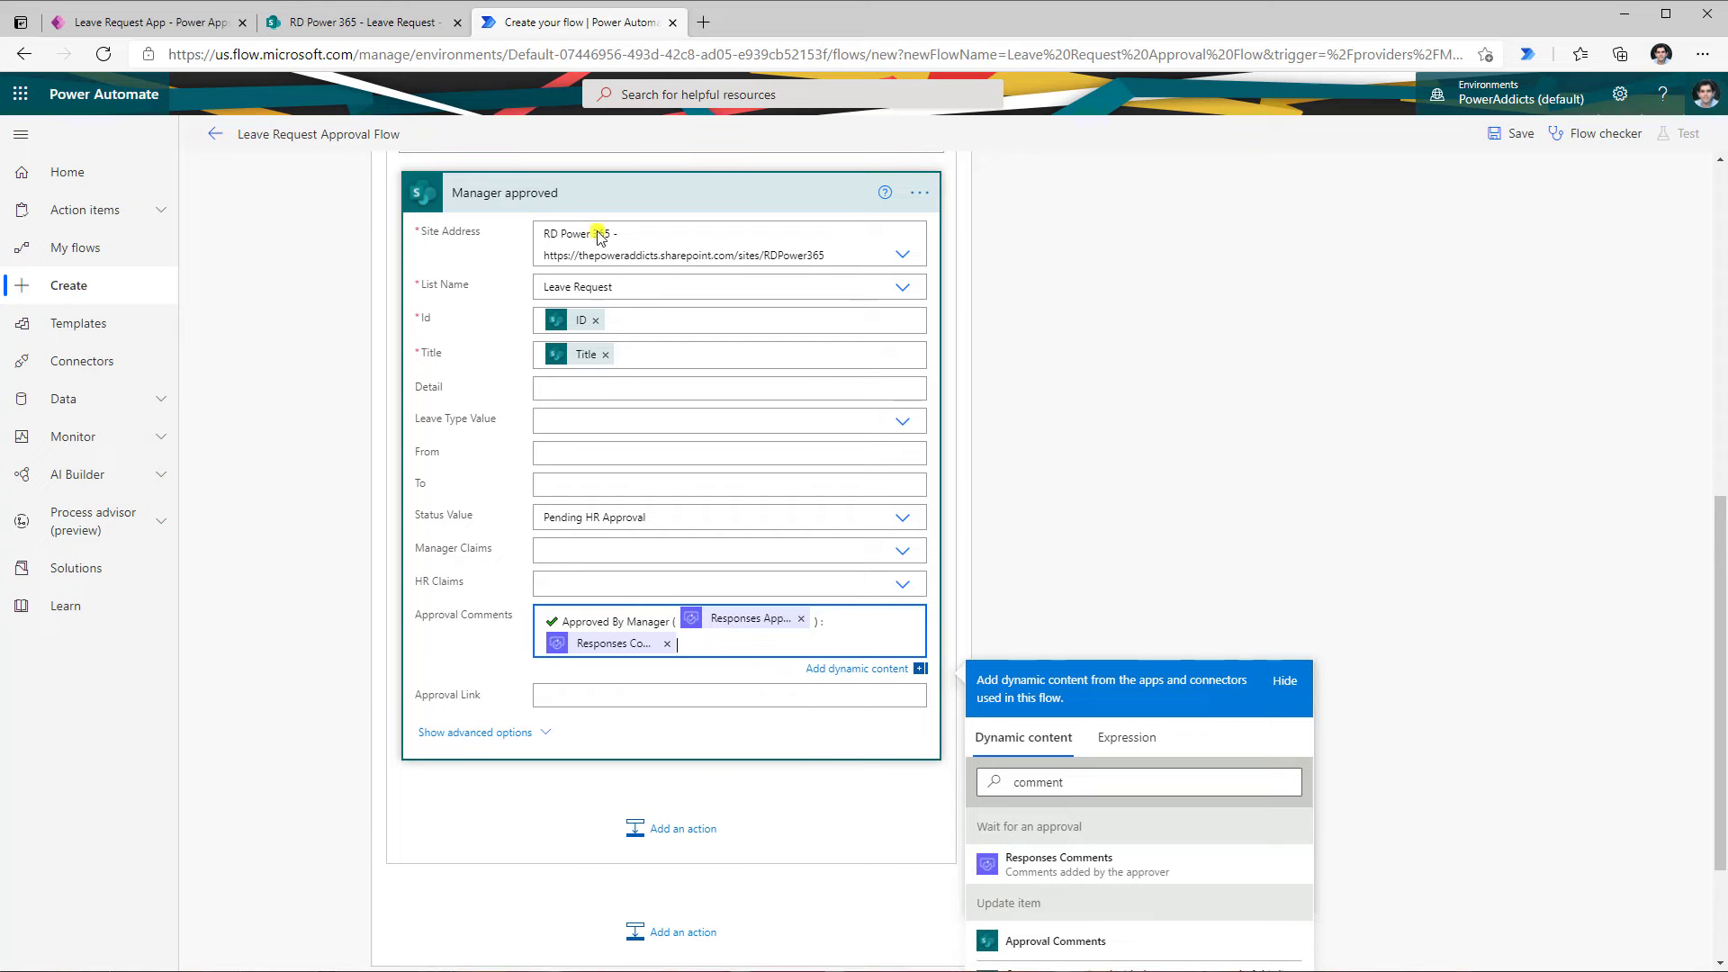
scroll(708, 315, up, 2)
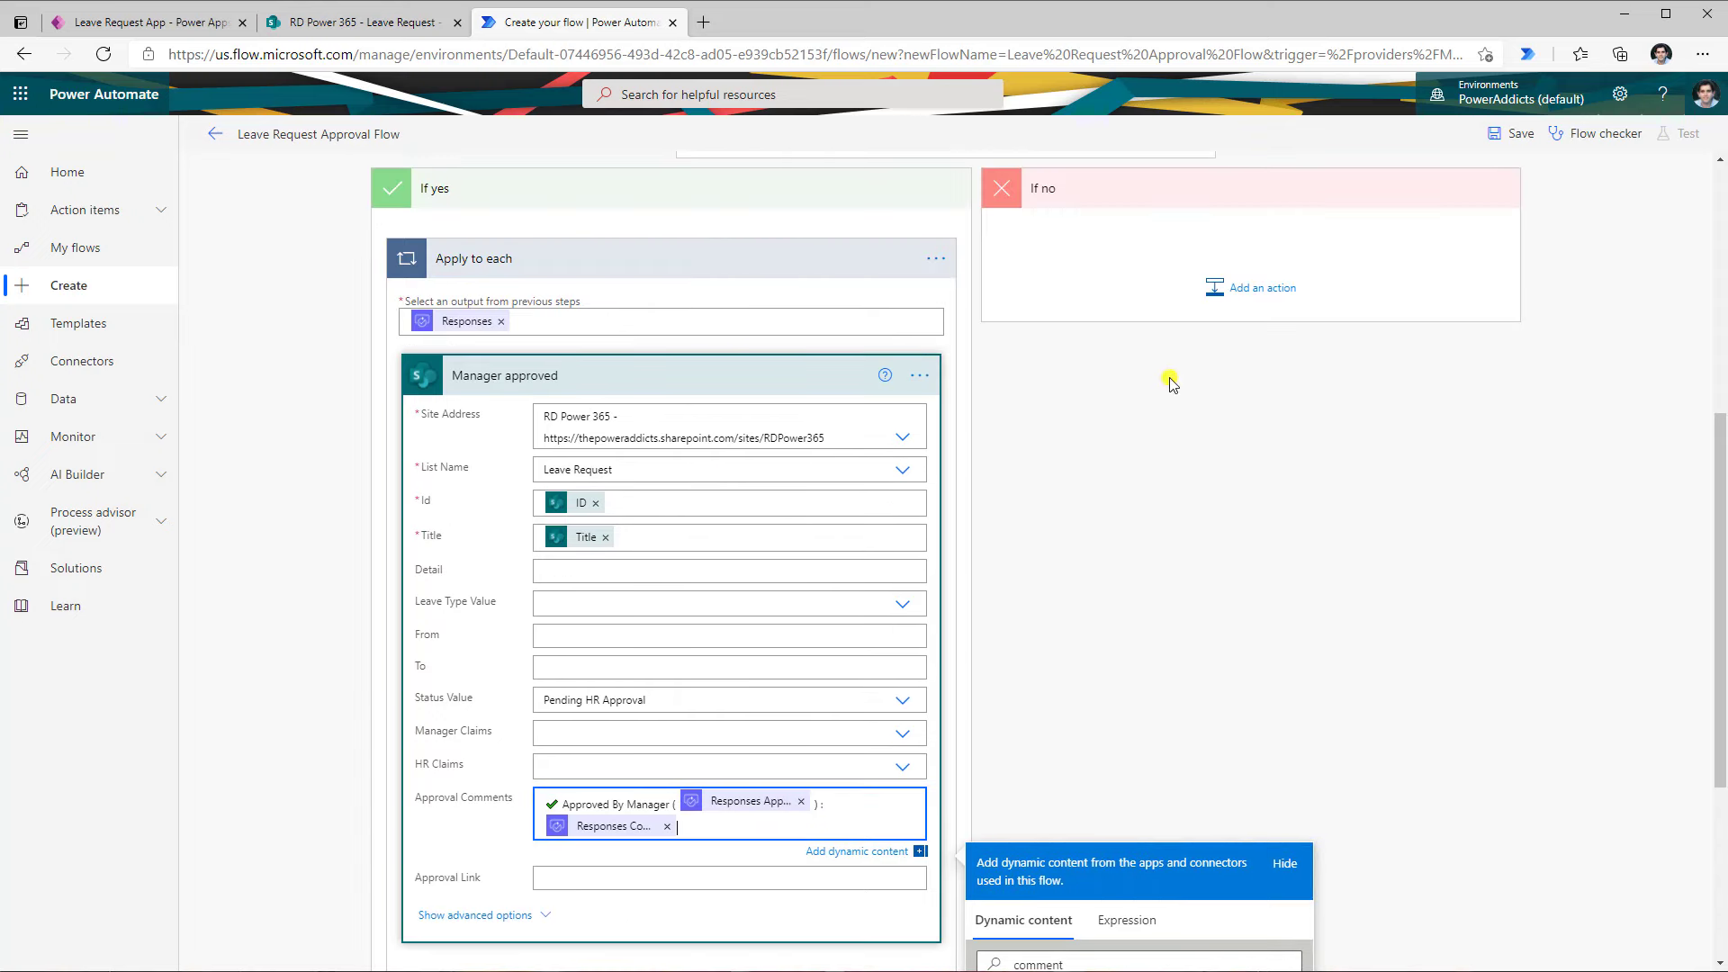
scroll(1165, 380, up, 2)
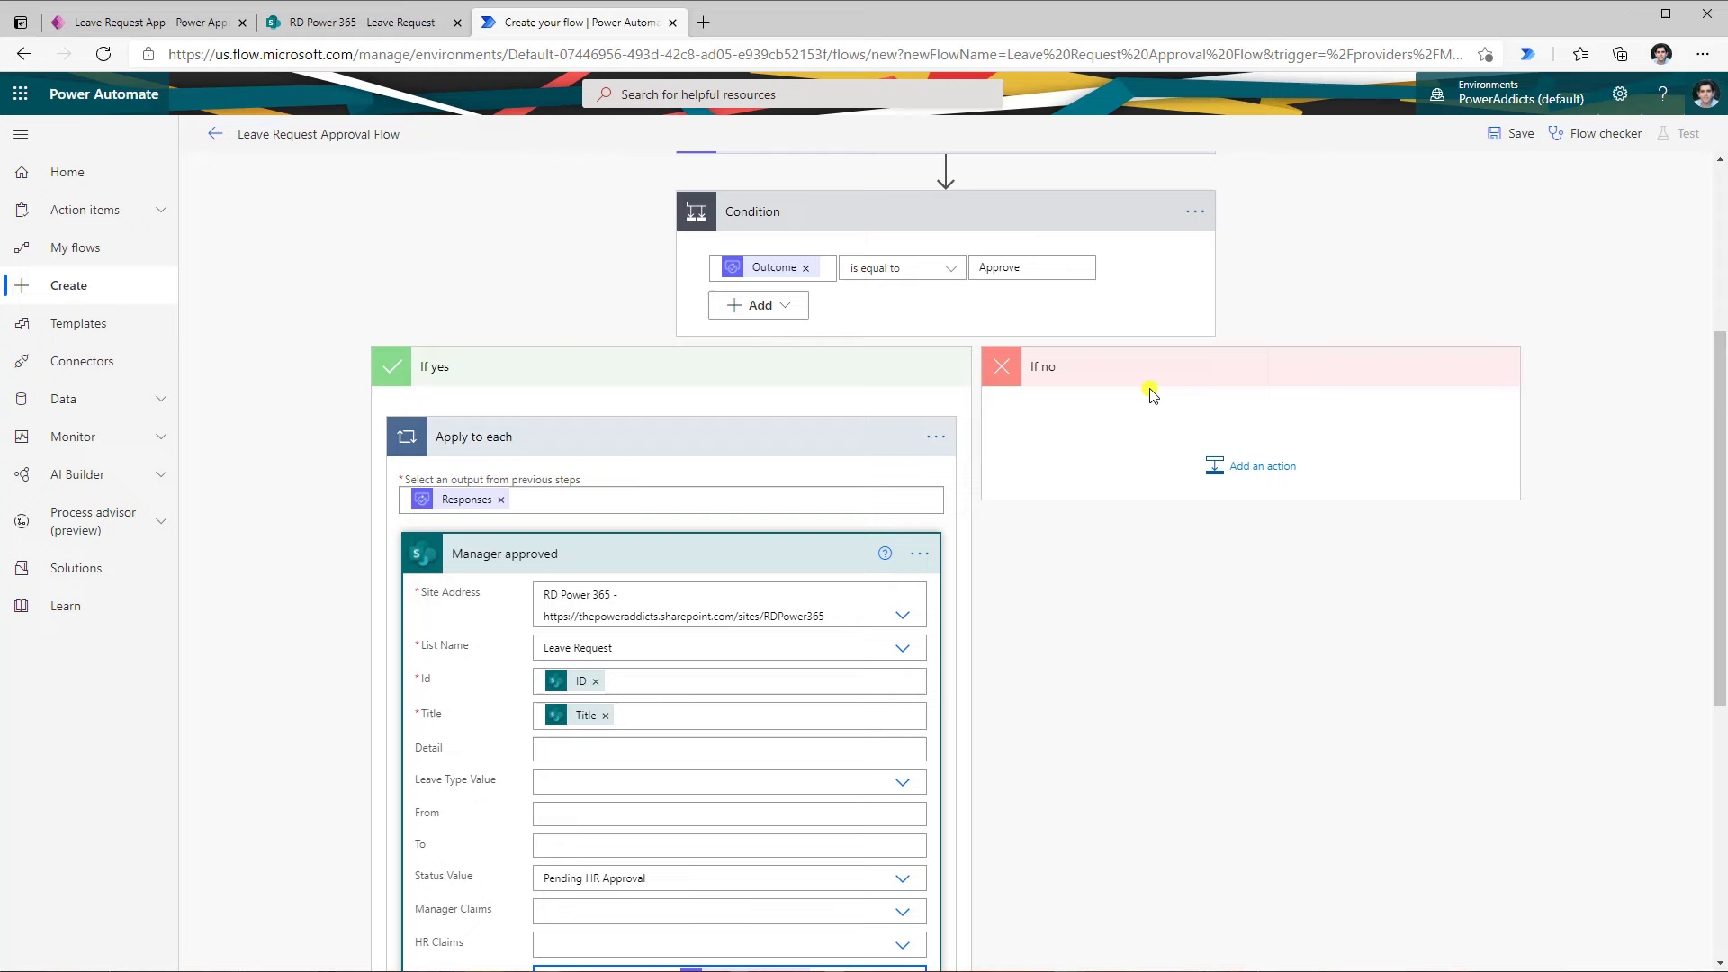
click(1247, 464)
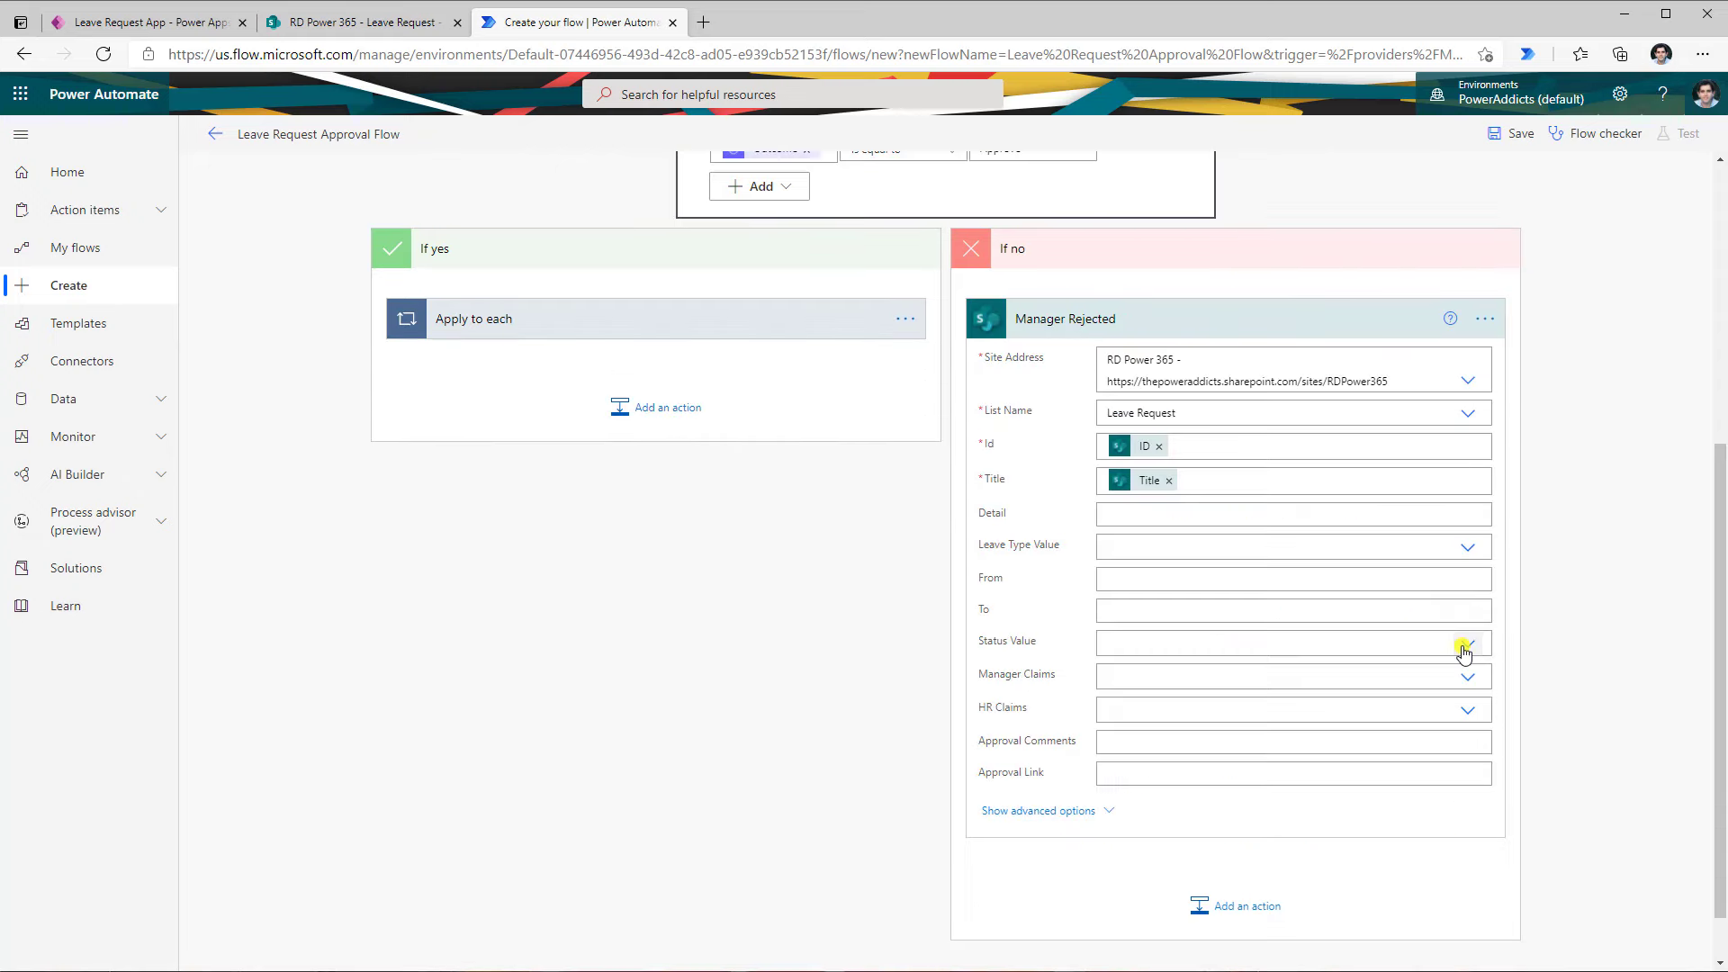
click(1464, 650)
click(1136, 695)
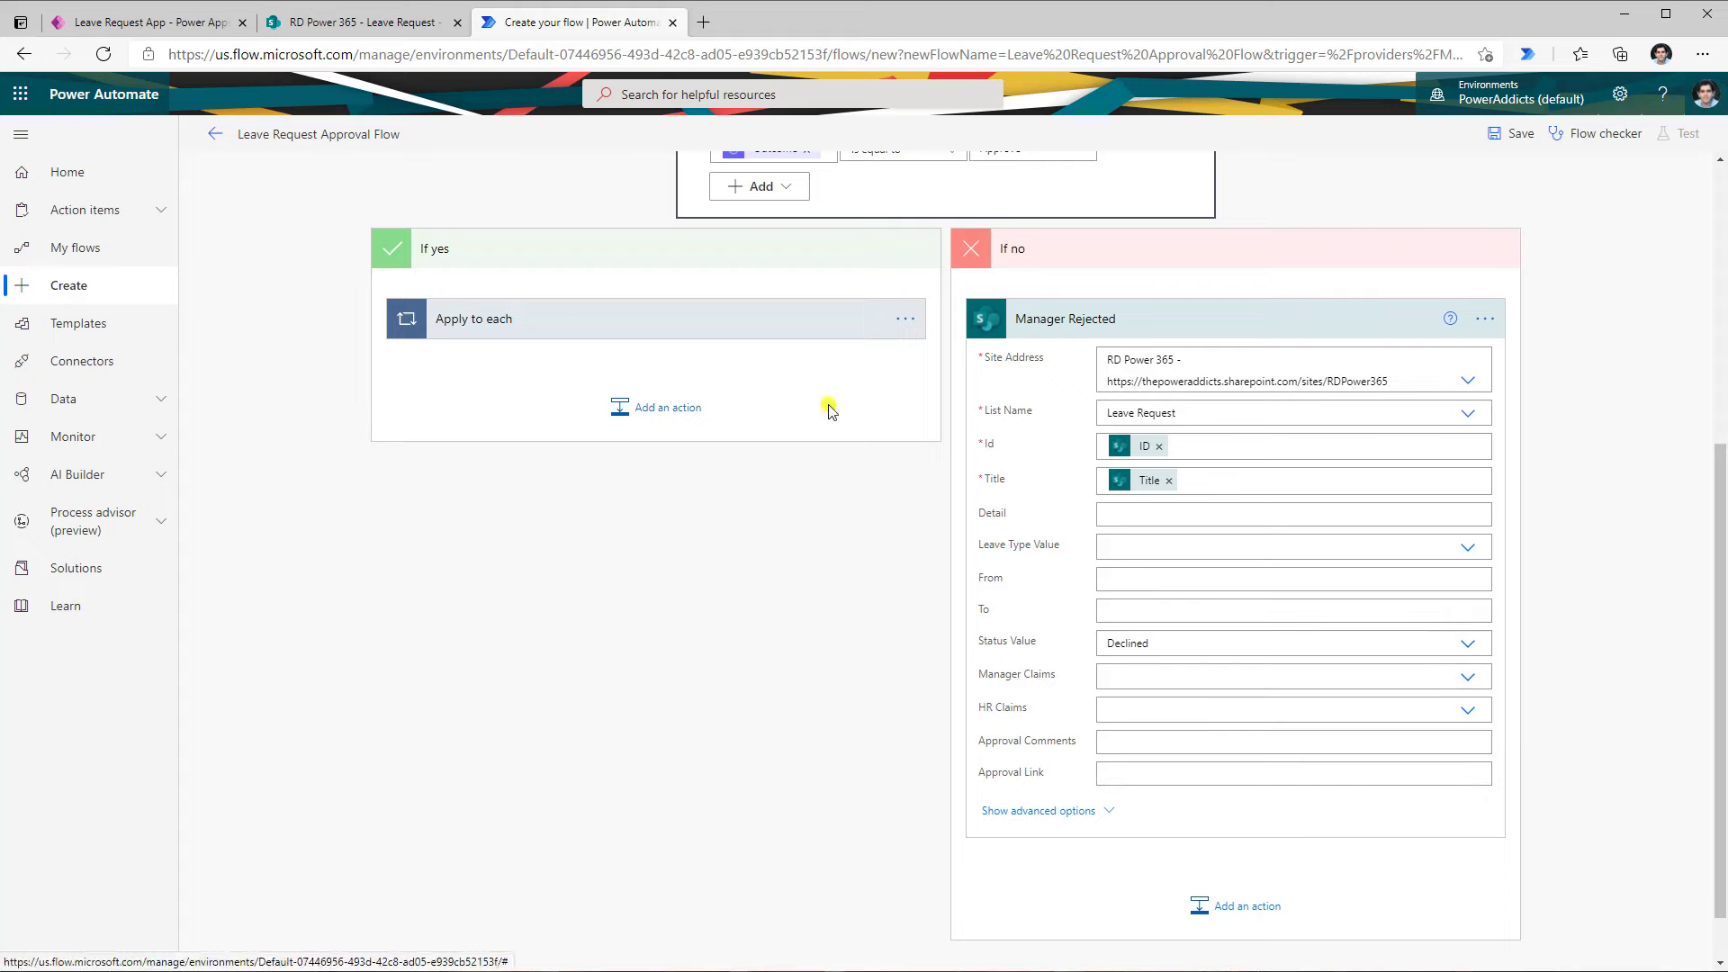
Set Manager Rejected's Approval Comments to "❌ Rejected By Manager ( ) :" with Responses Approver name inside the parentheses and Responses Comments after the colon
click(586, 320)
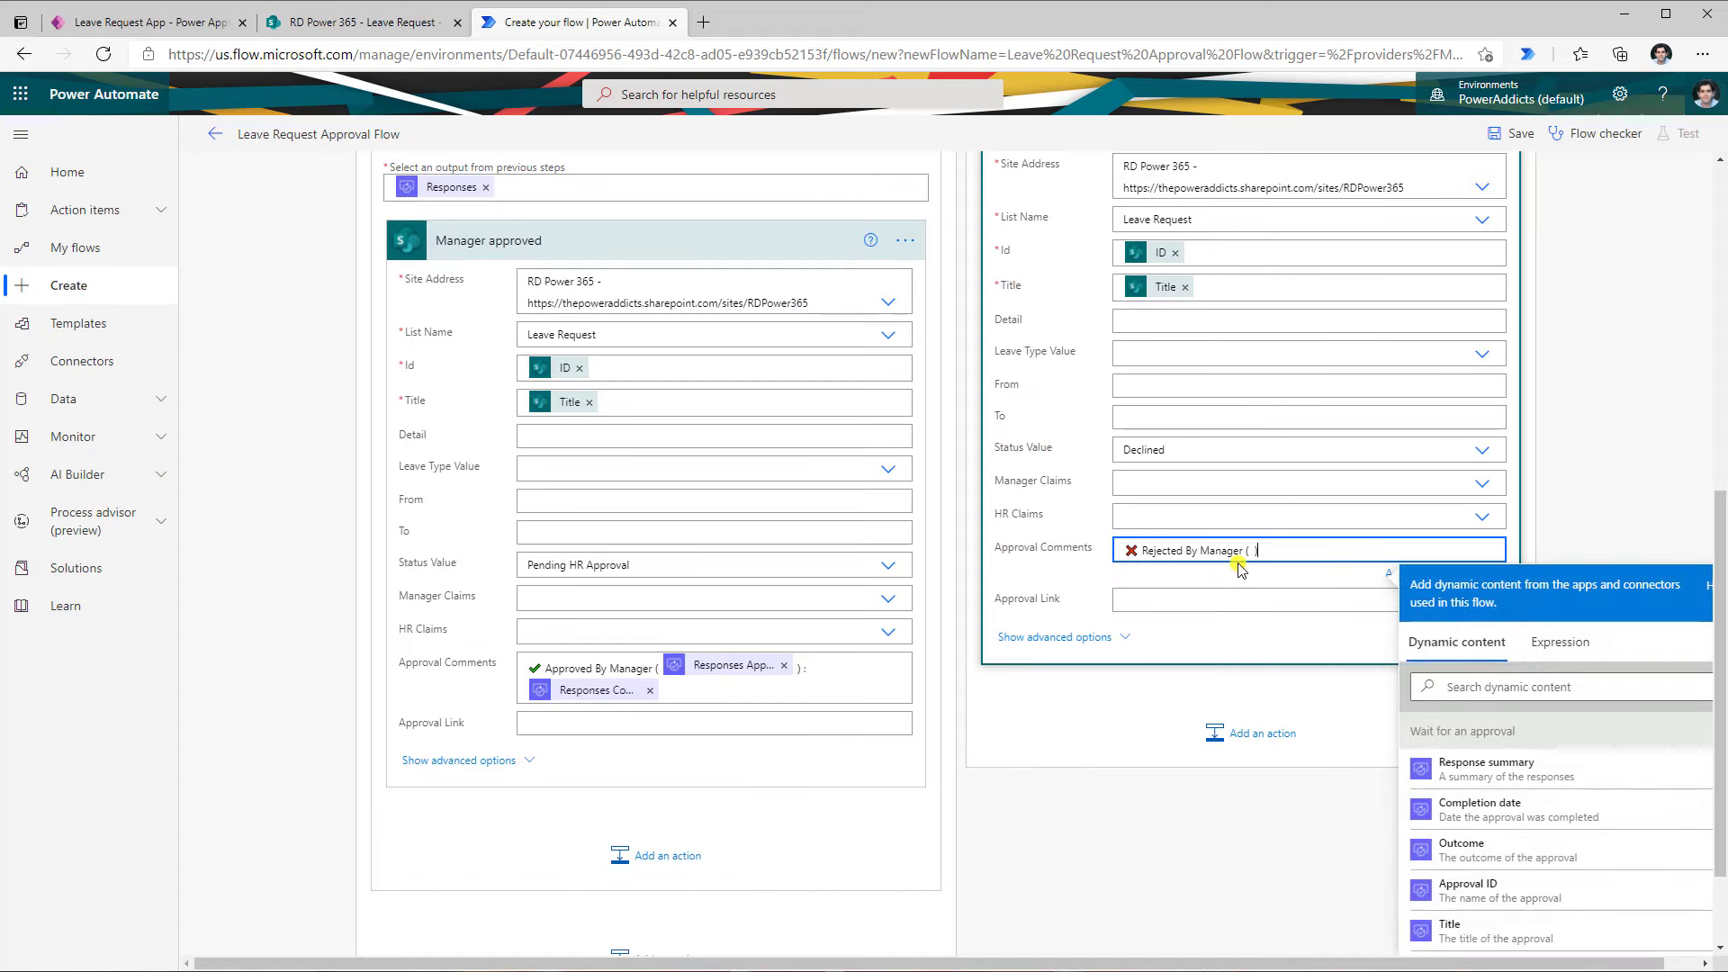
click(1250, 551)
click(1498, 680)
text(name)
click(1503, 806)
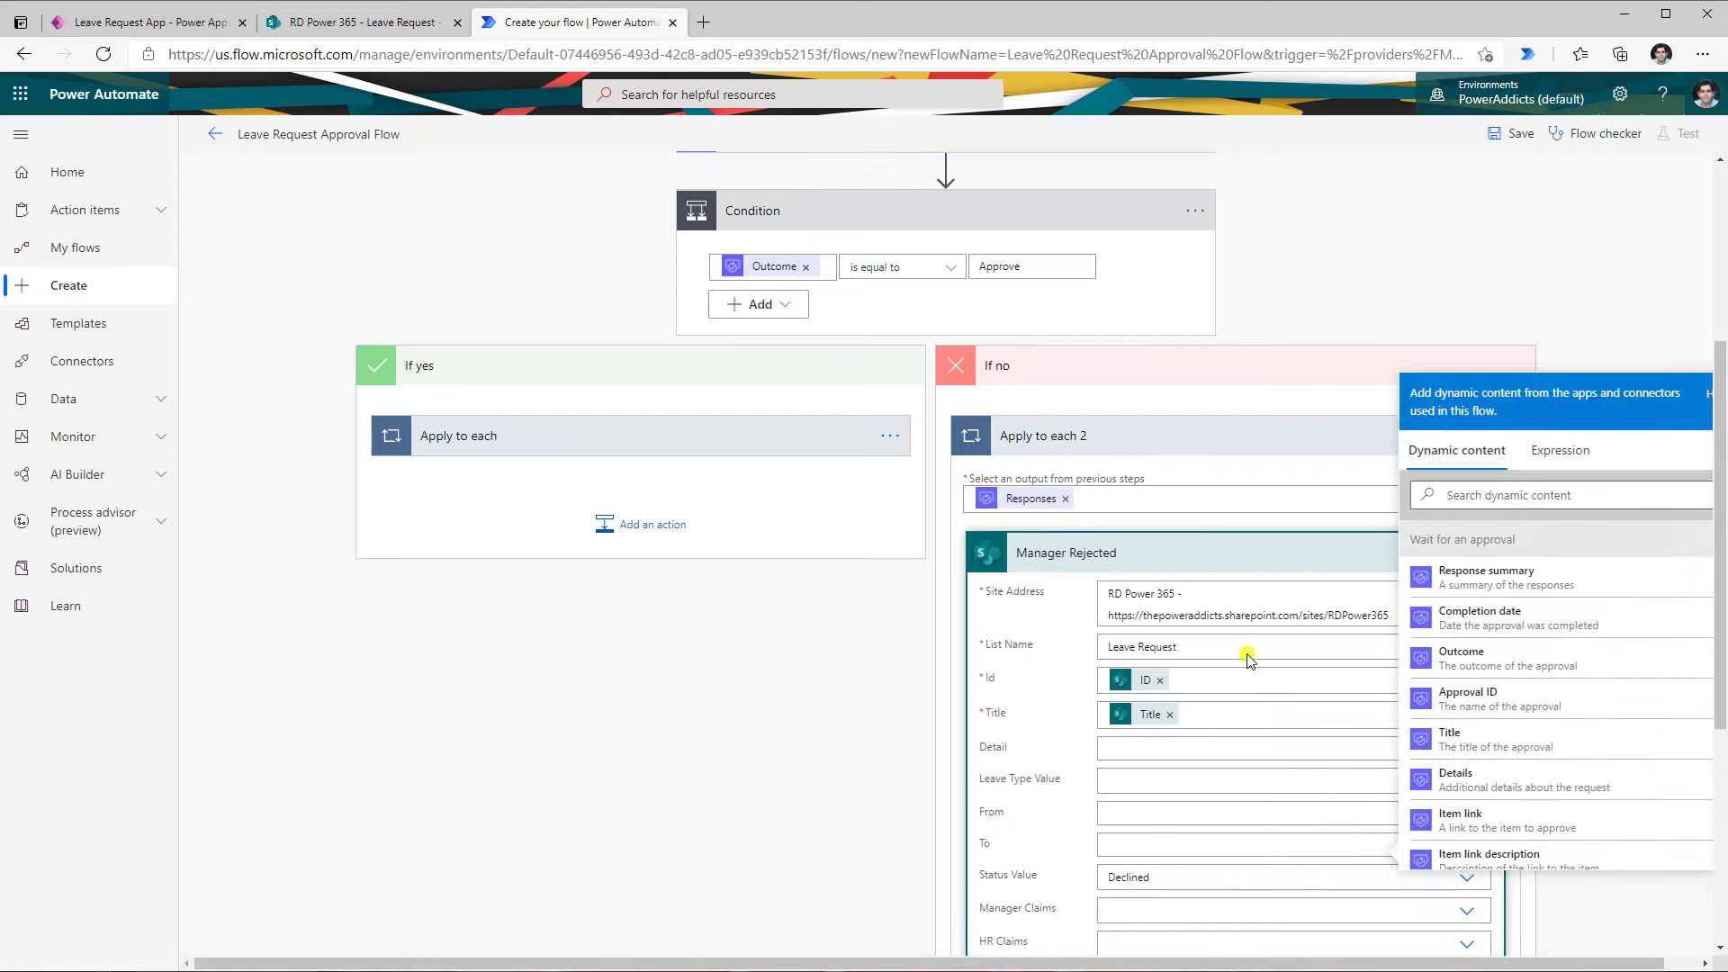
click(1470, 598)
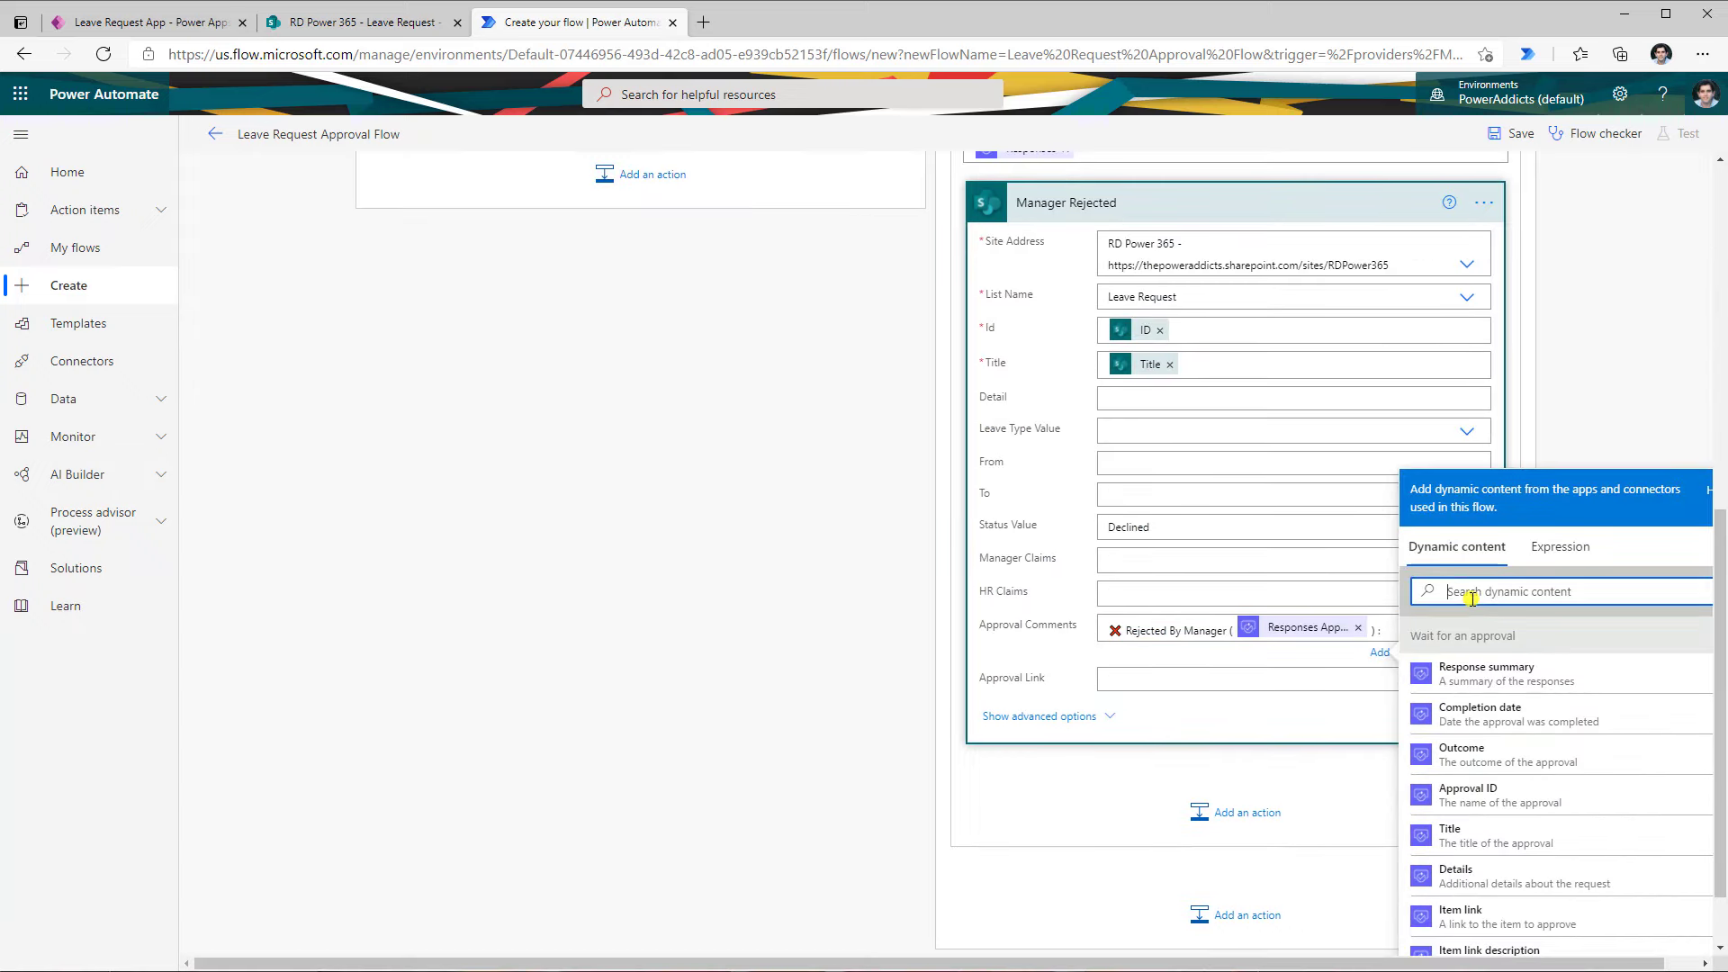
text(commen)
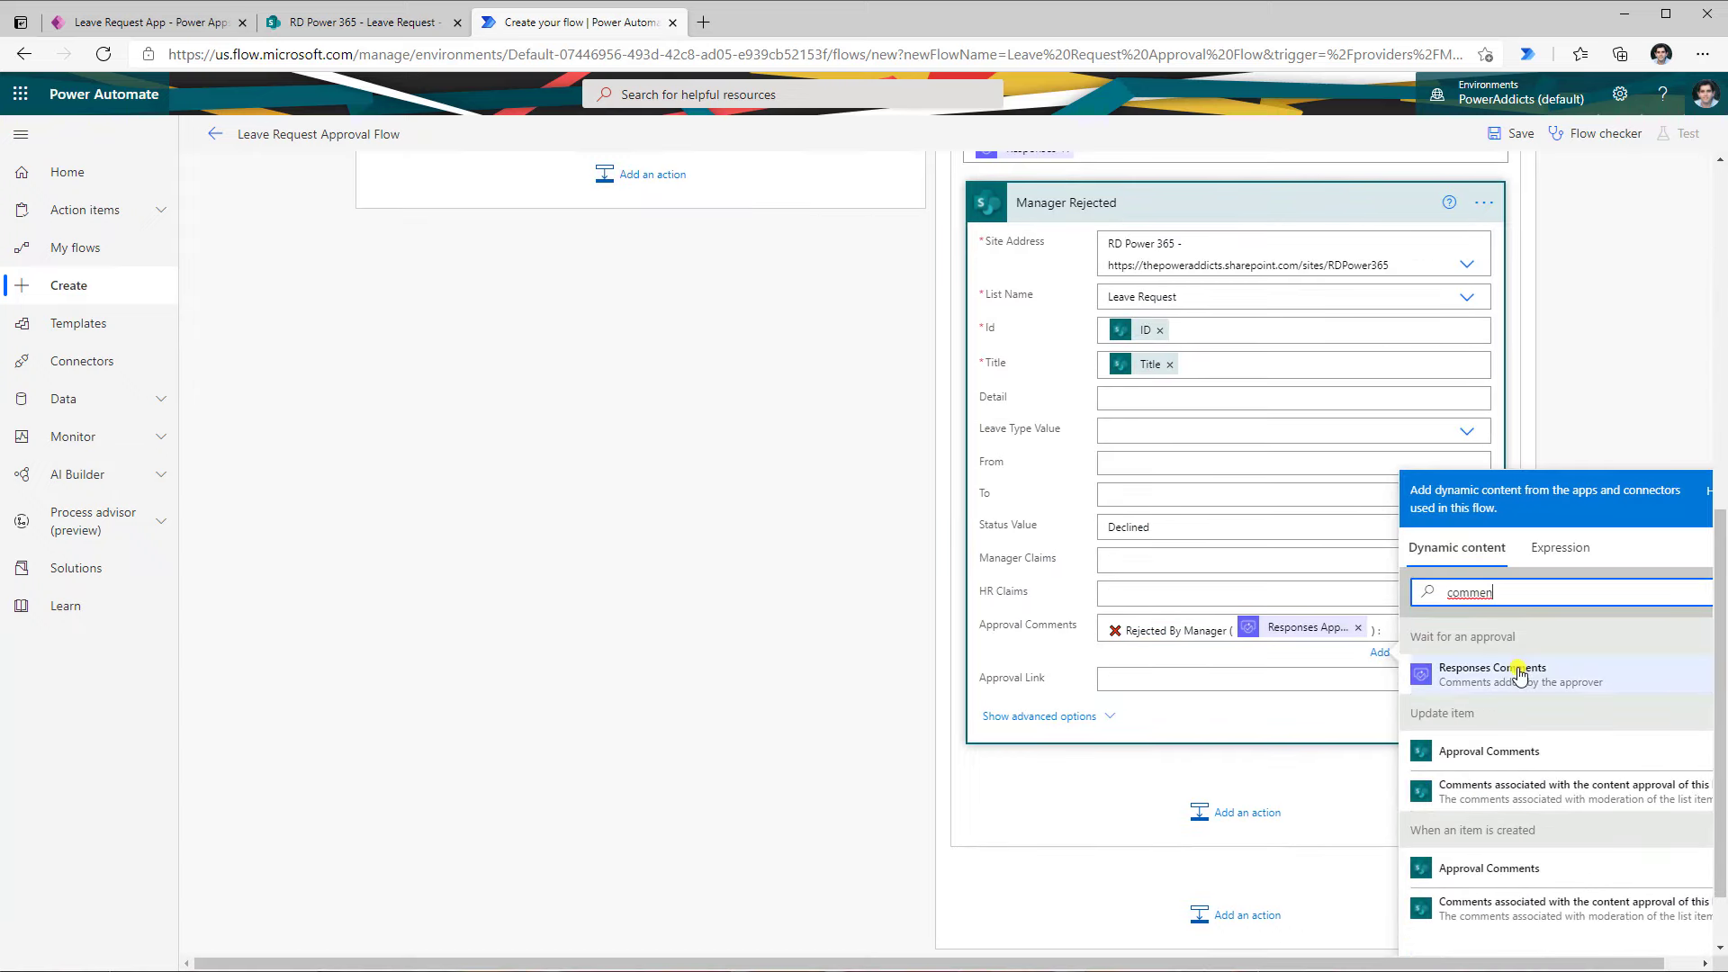
click(1521, 673)
click(1171, 405)
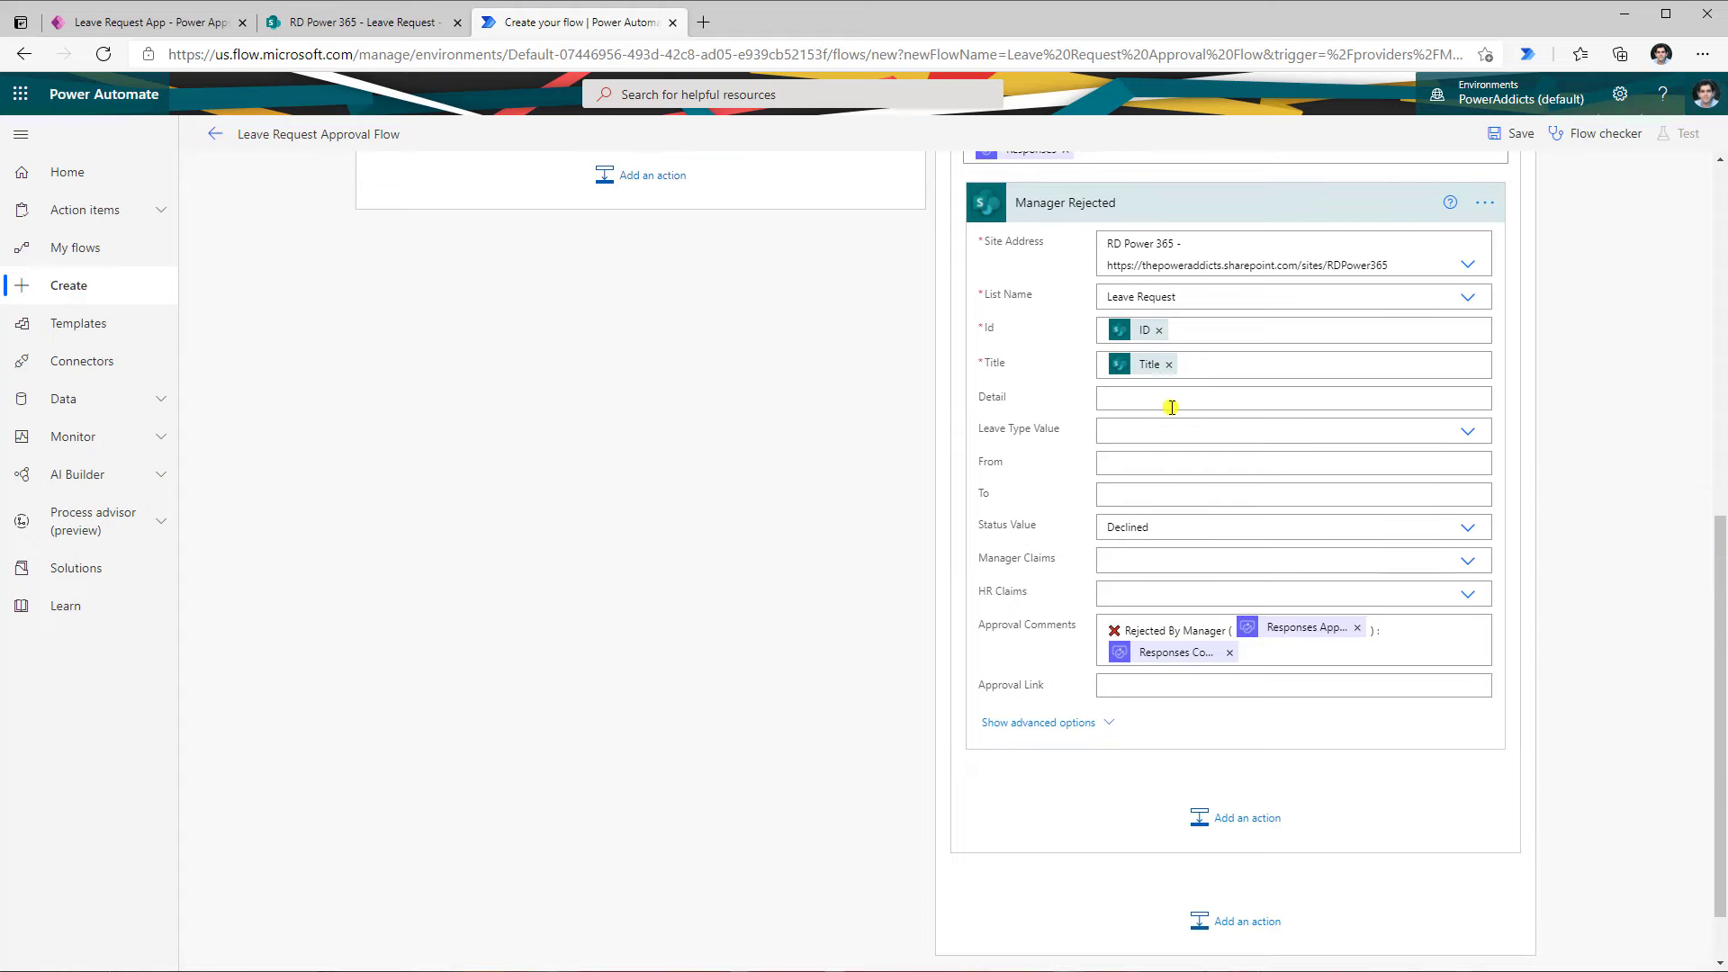
scroll(1170, 409, up, 6)
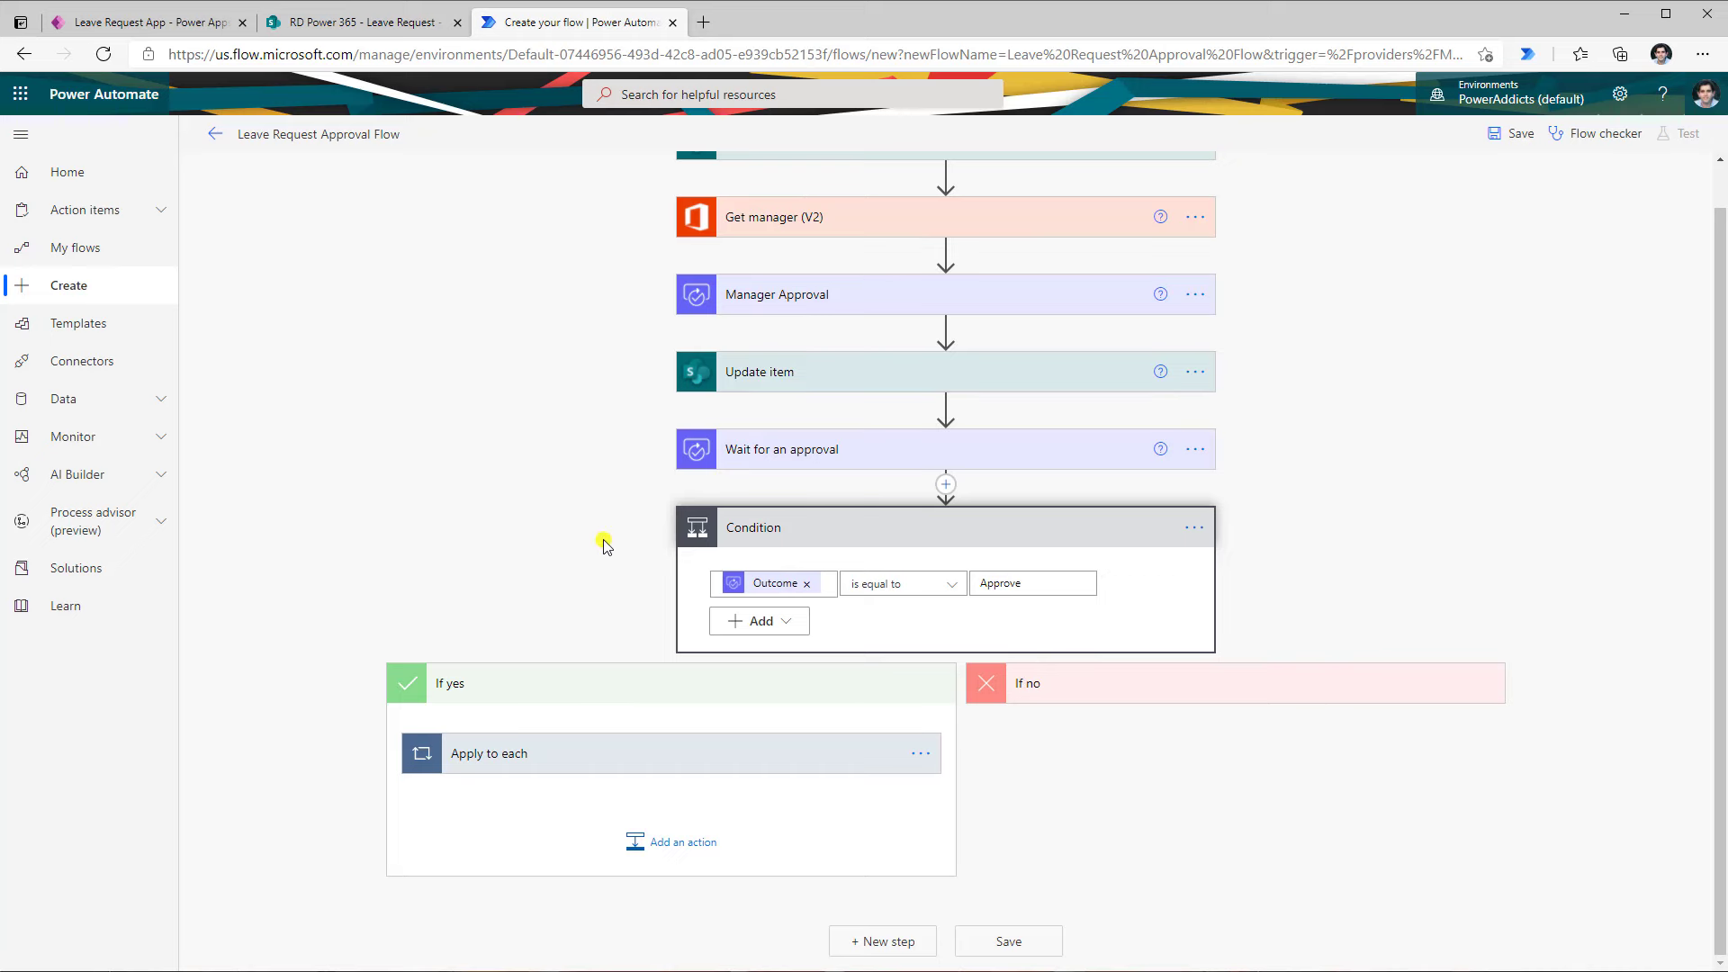
Add a Create an approval action after Manager approved inside the If yes branch's Apply to each loop
click(590, 756)
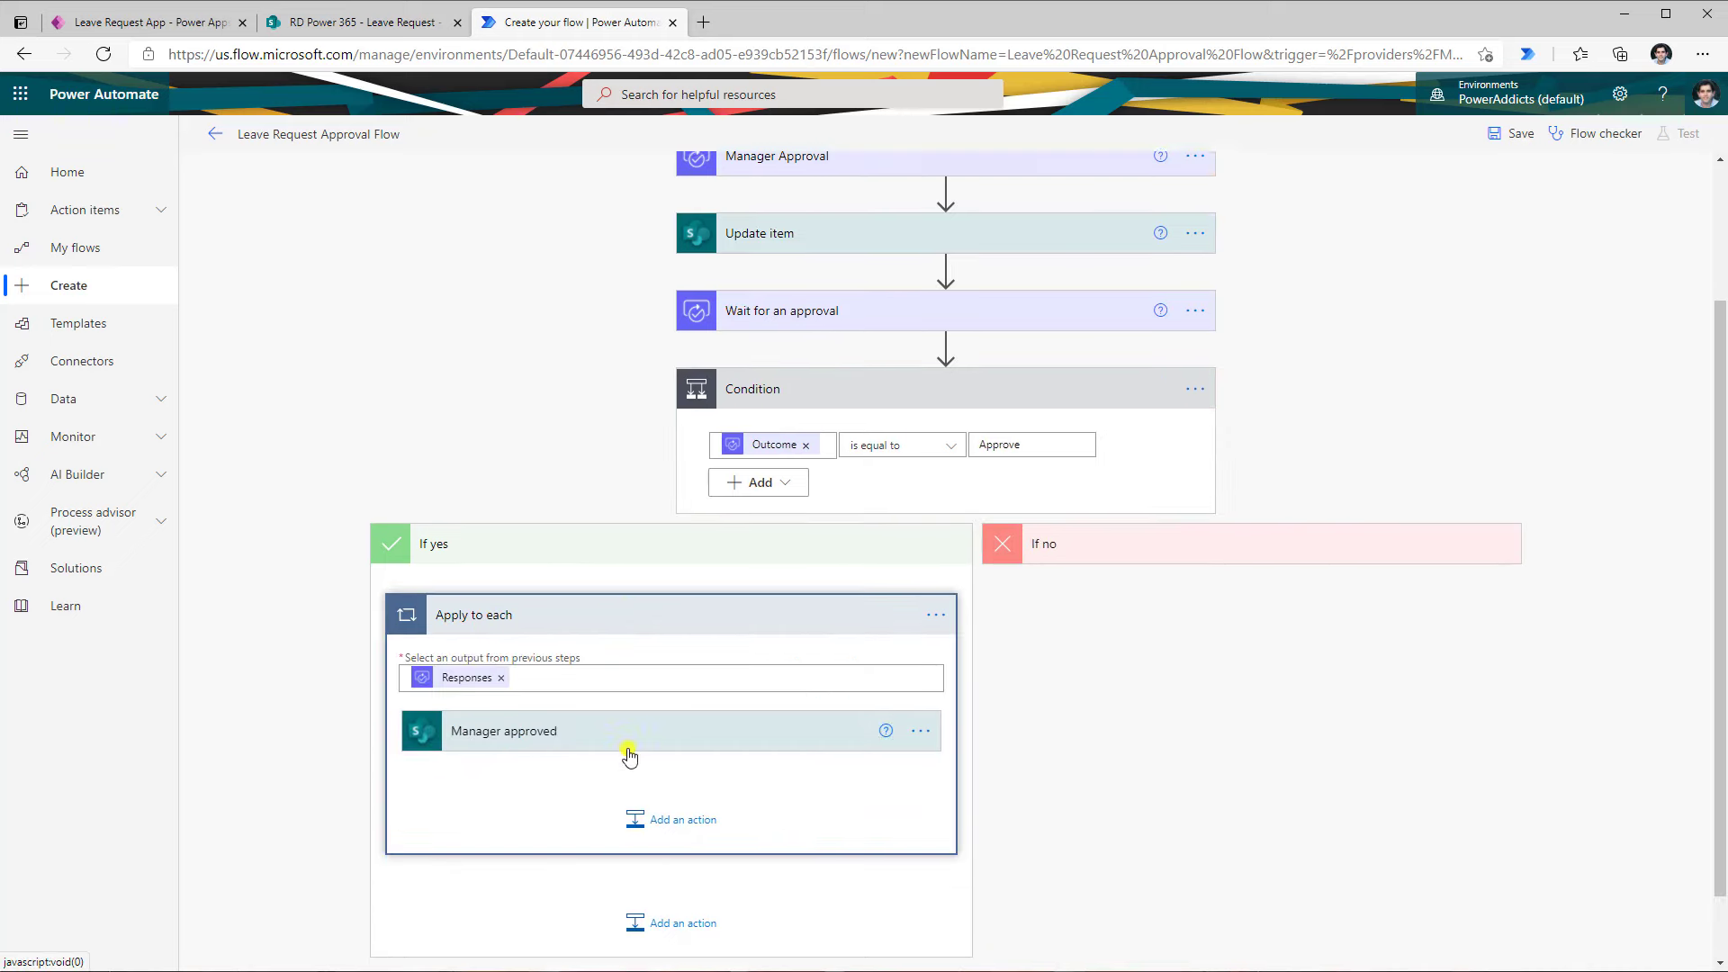
scroll(599, 712, down, 1)
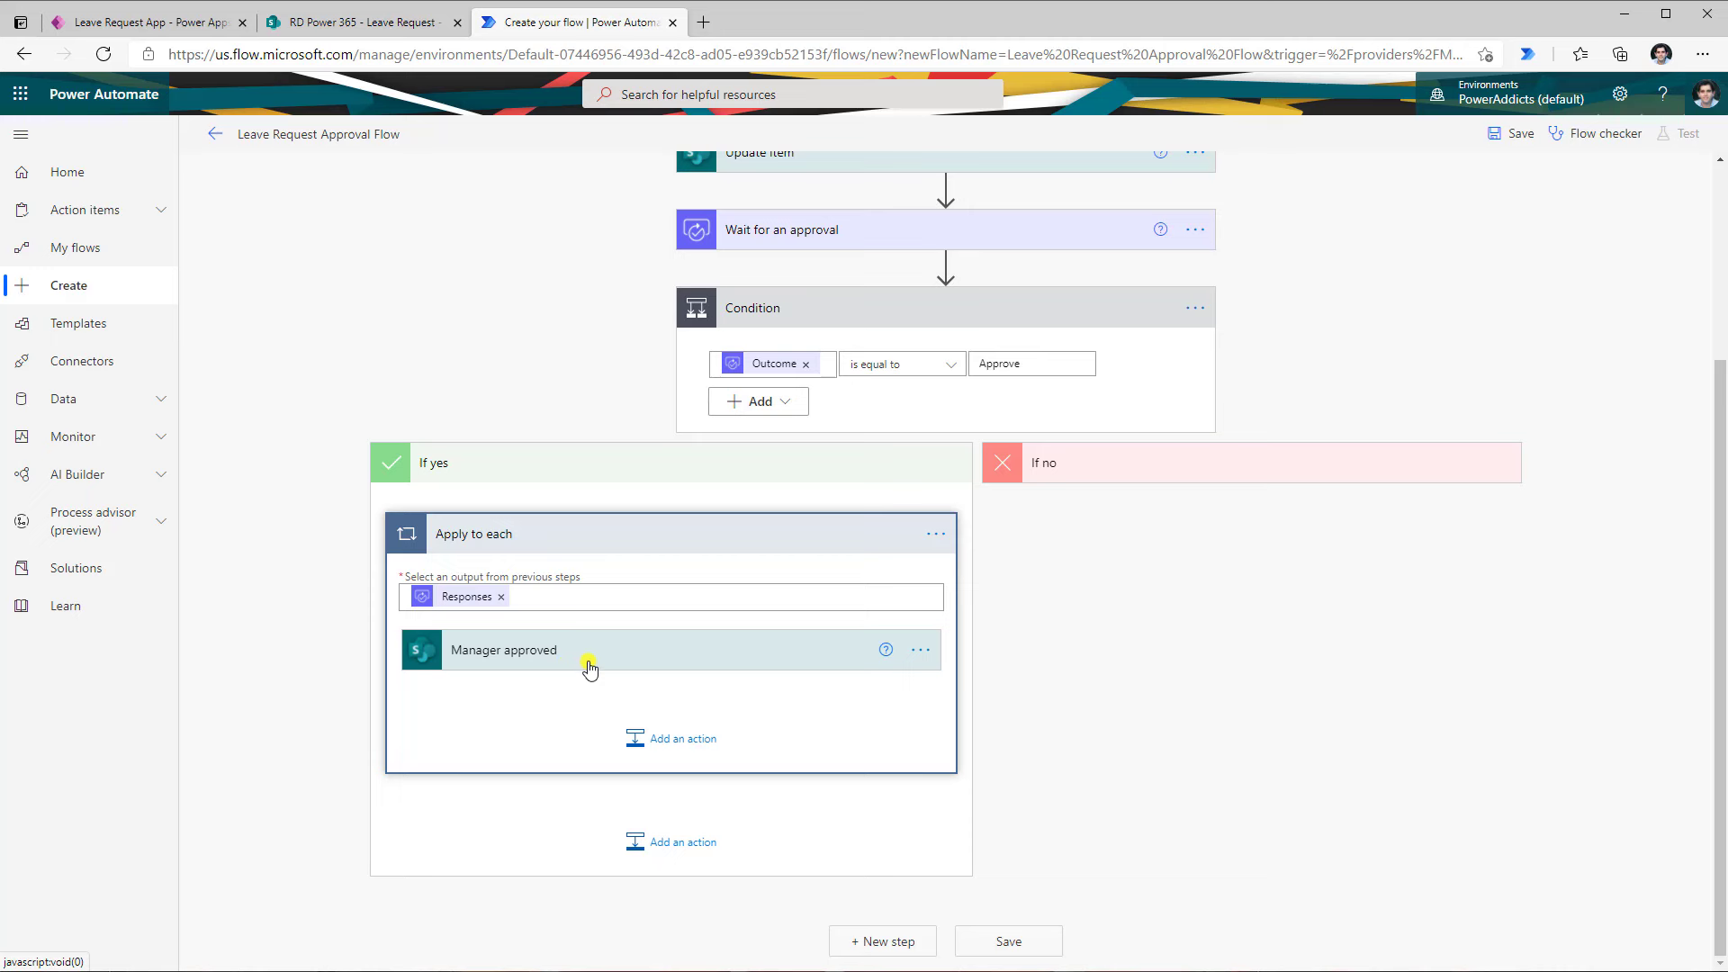
click(683, 739)
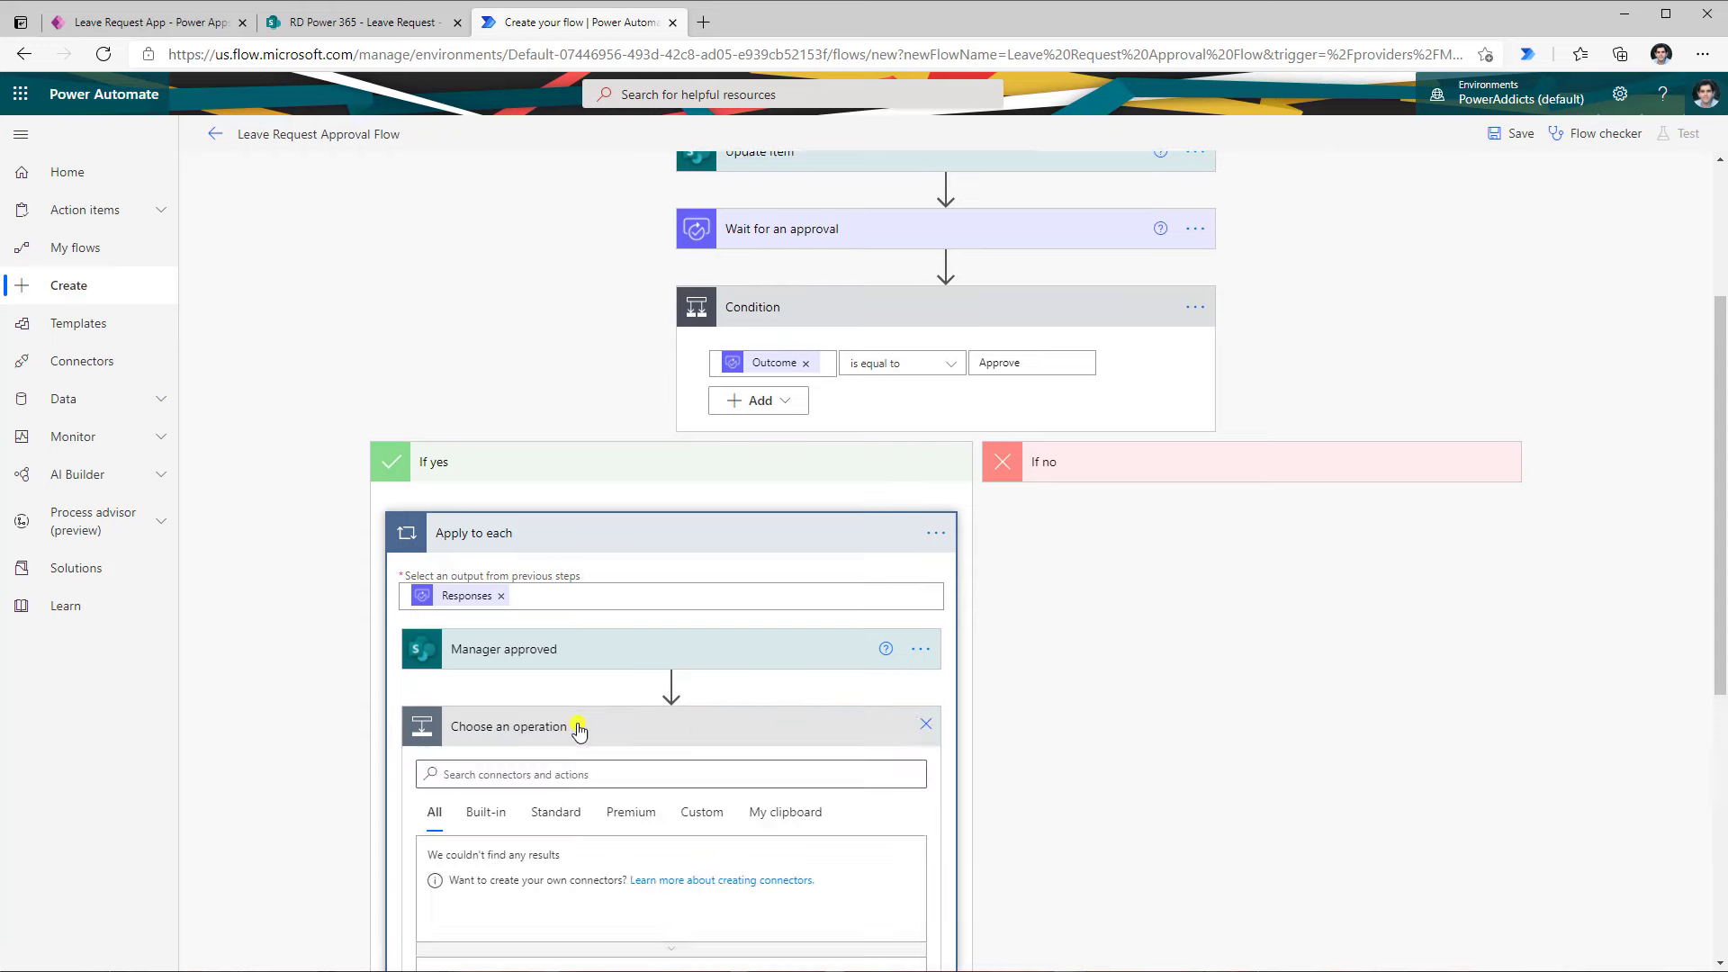
text(create an approval)
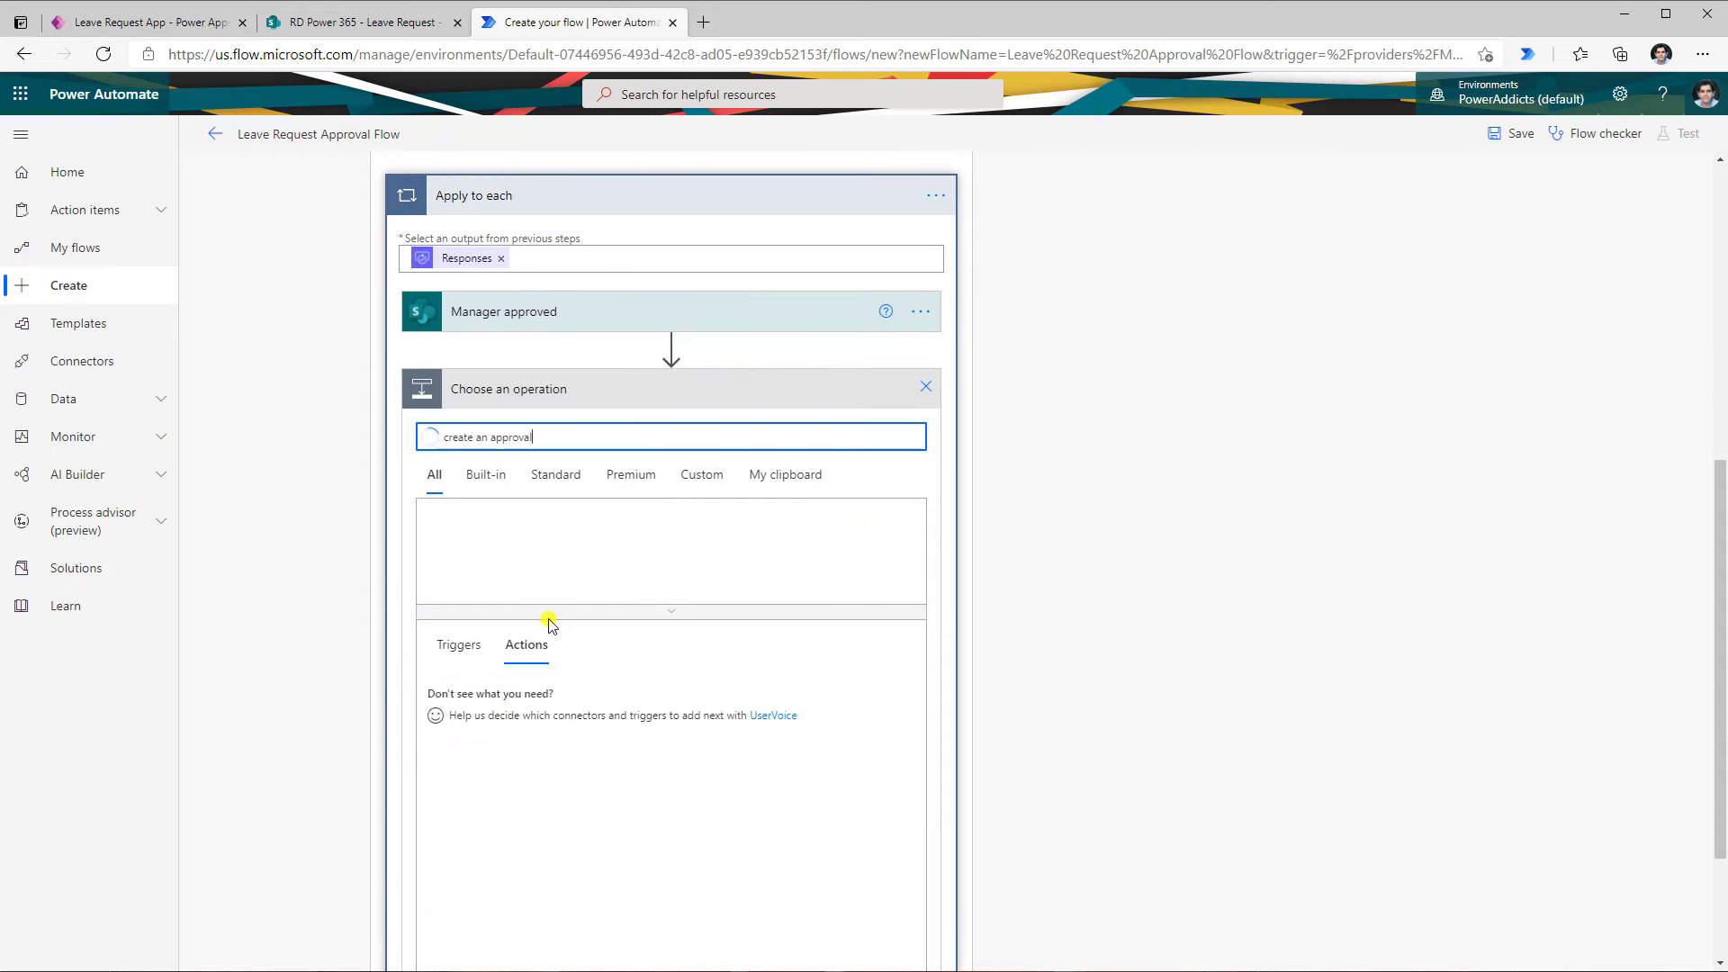
click(558, 703)
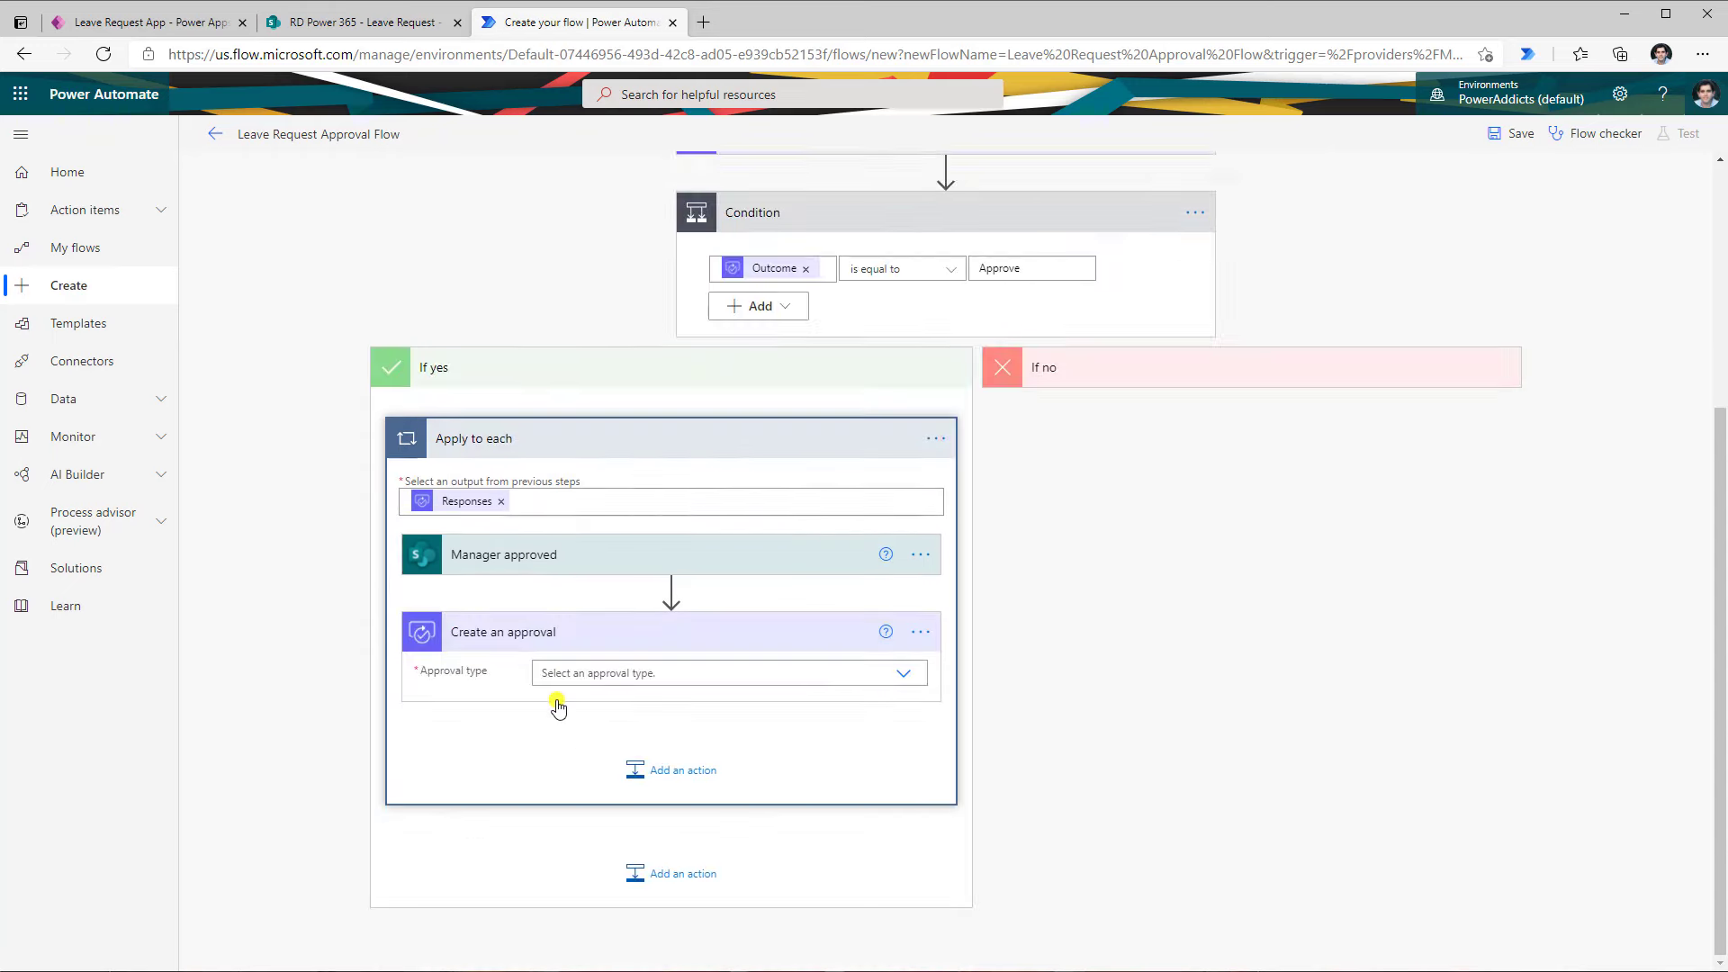
Set the new approval to Approve/Reject - First to respond, titled "Leave Request HR Approval - " plus Title, assigned to the HR approver, with Title and Leave Type Value as Details
click(899, 645)
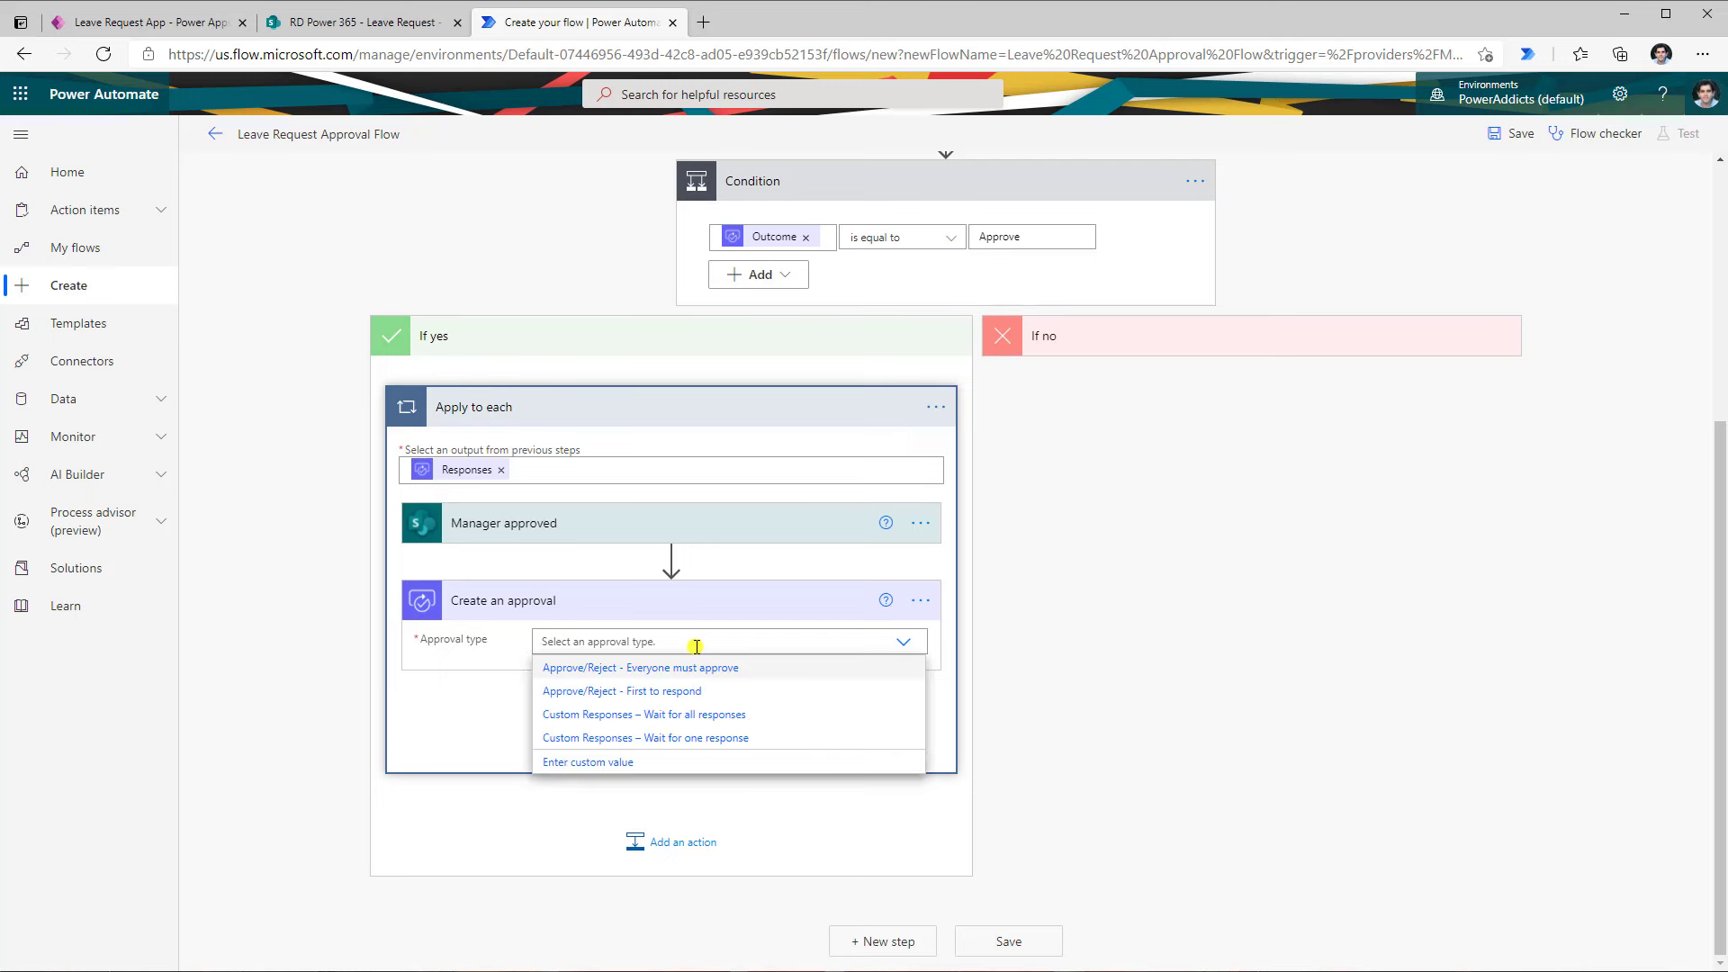
click(677, 700)
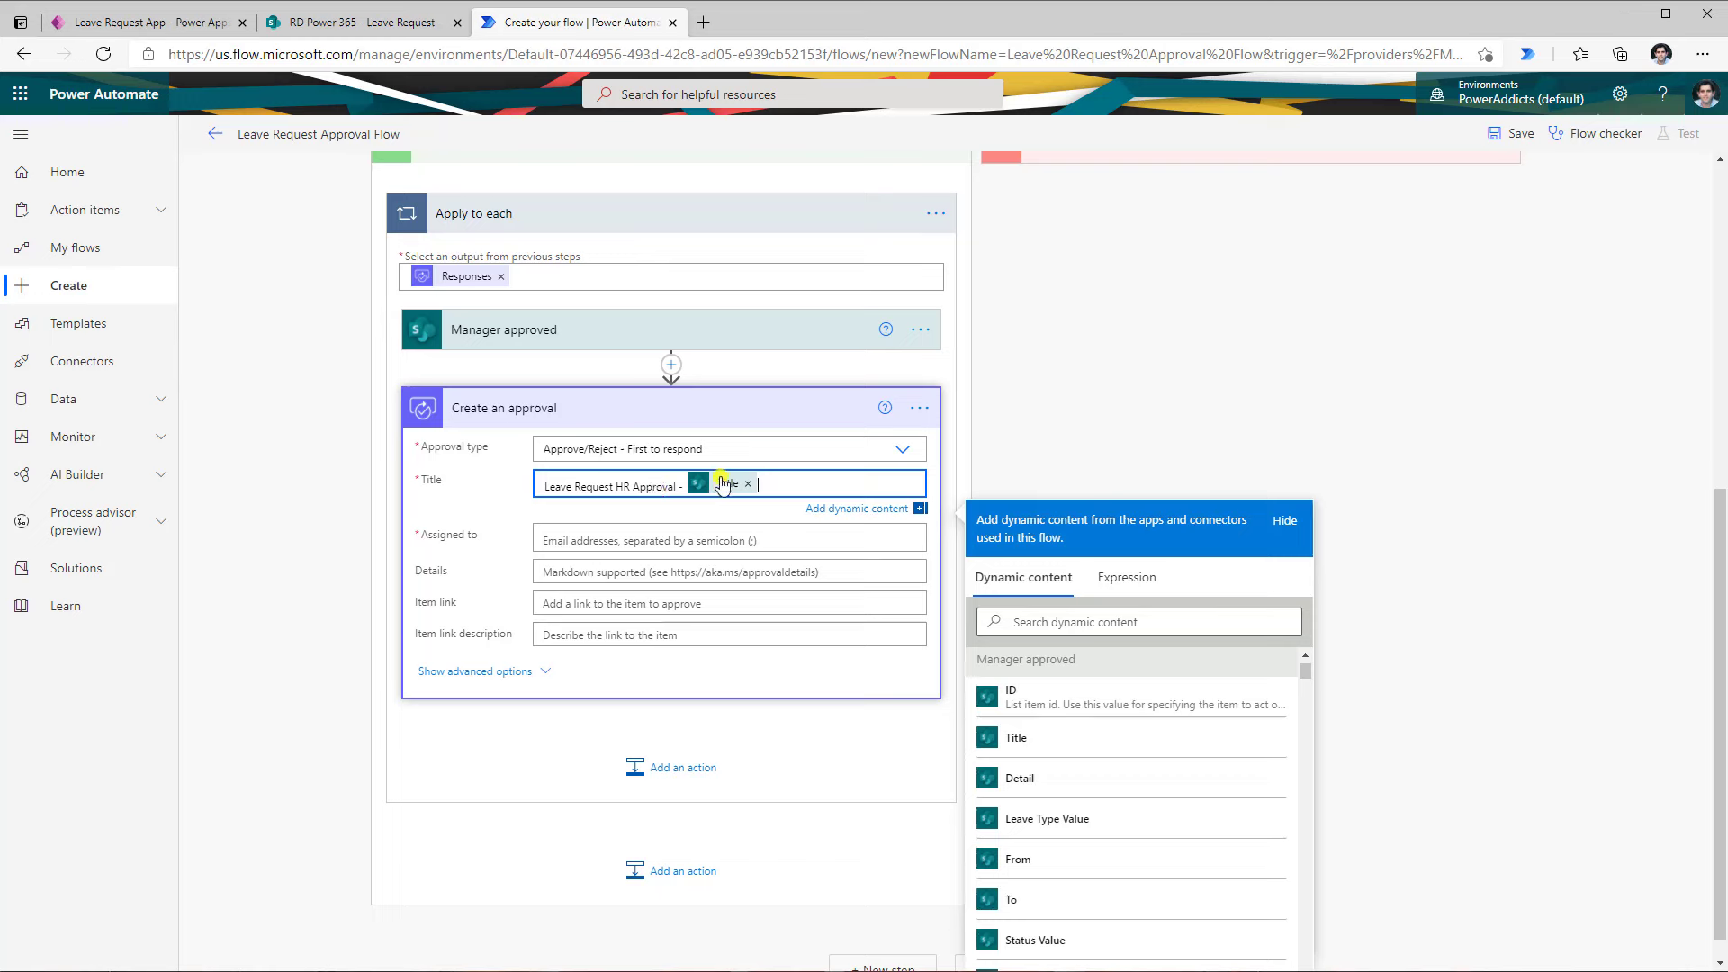
click(585, 537)
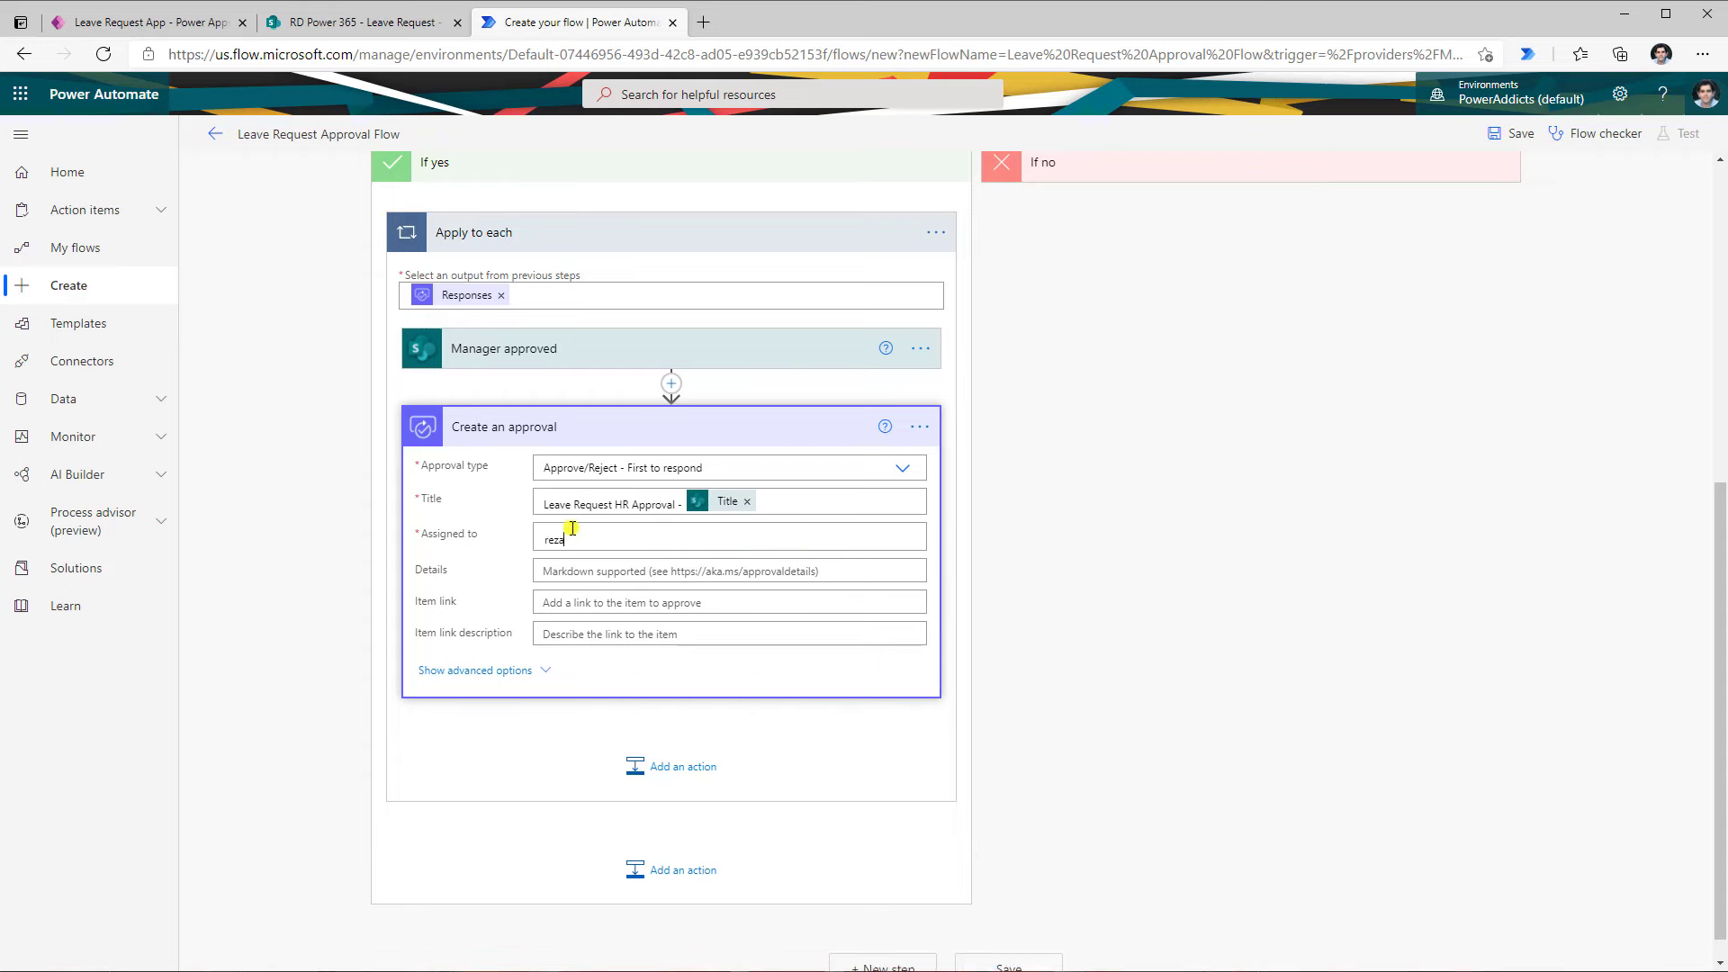
click(586, 561)
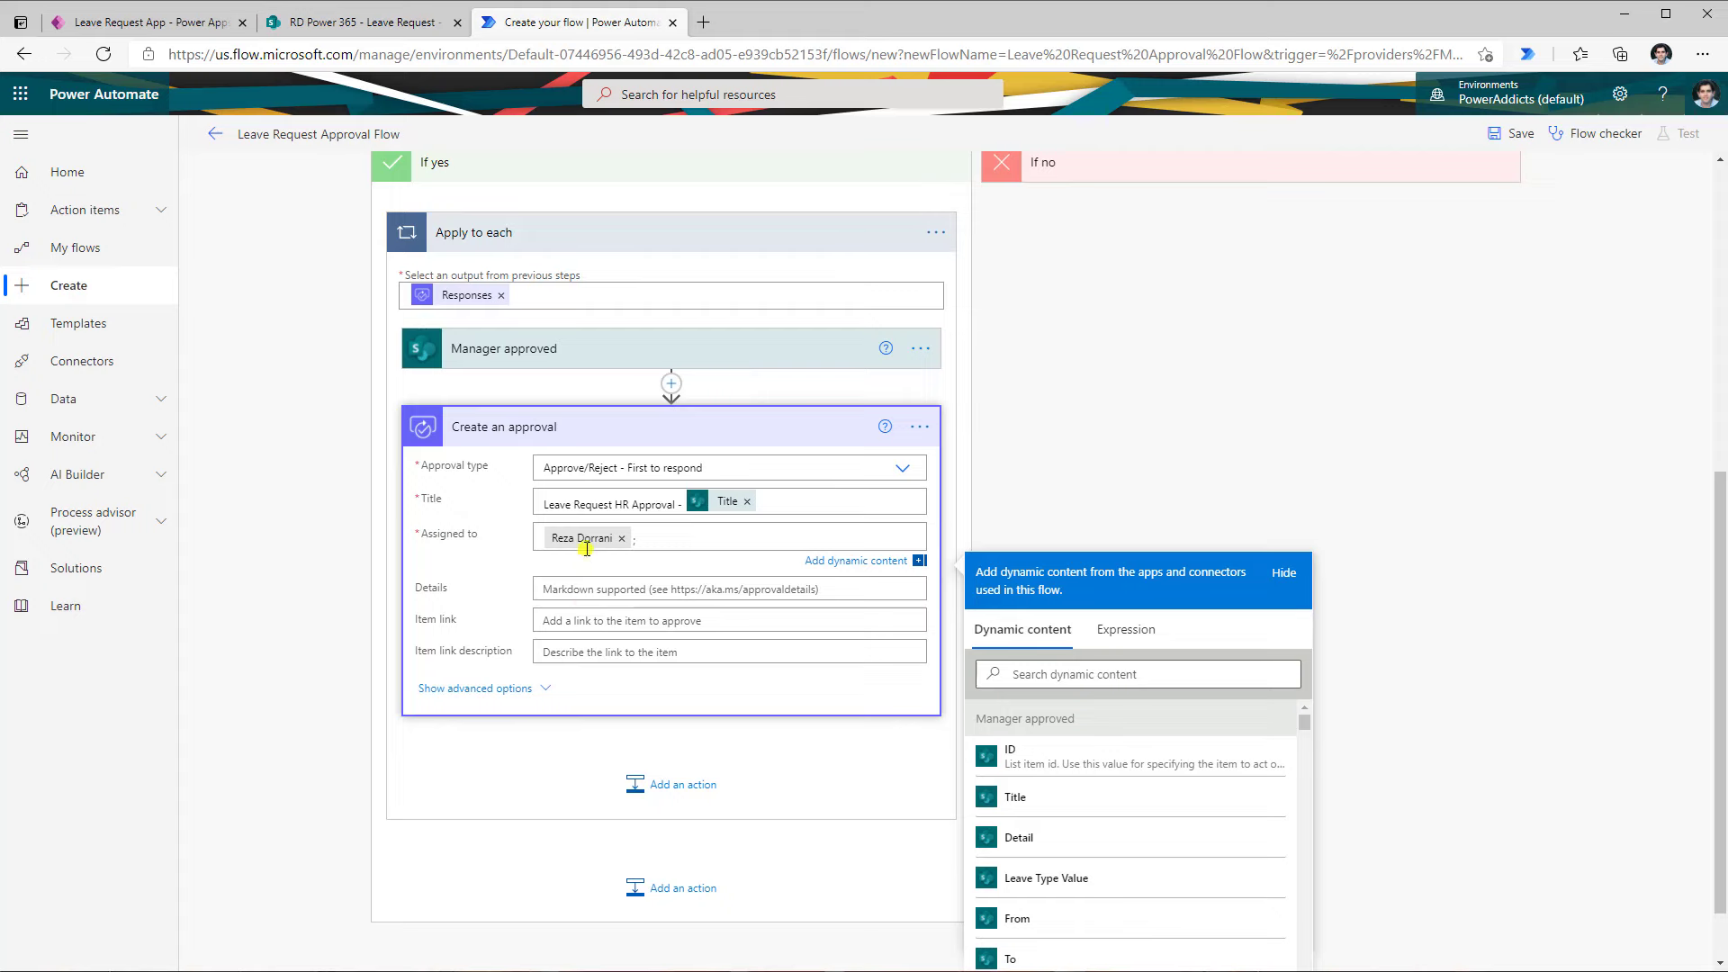
click(584, 598)
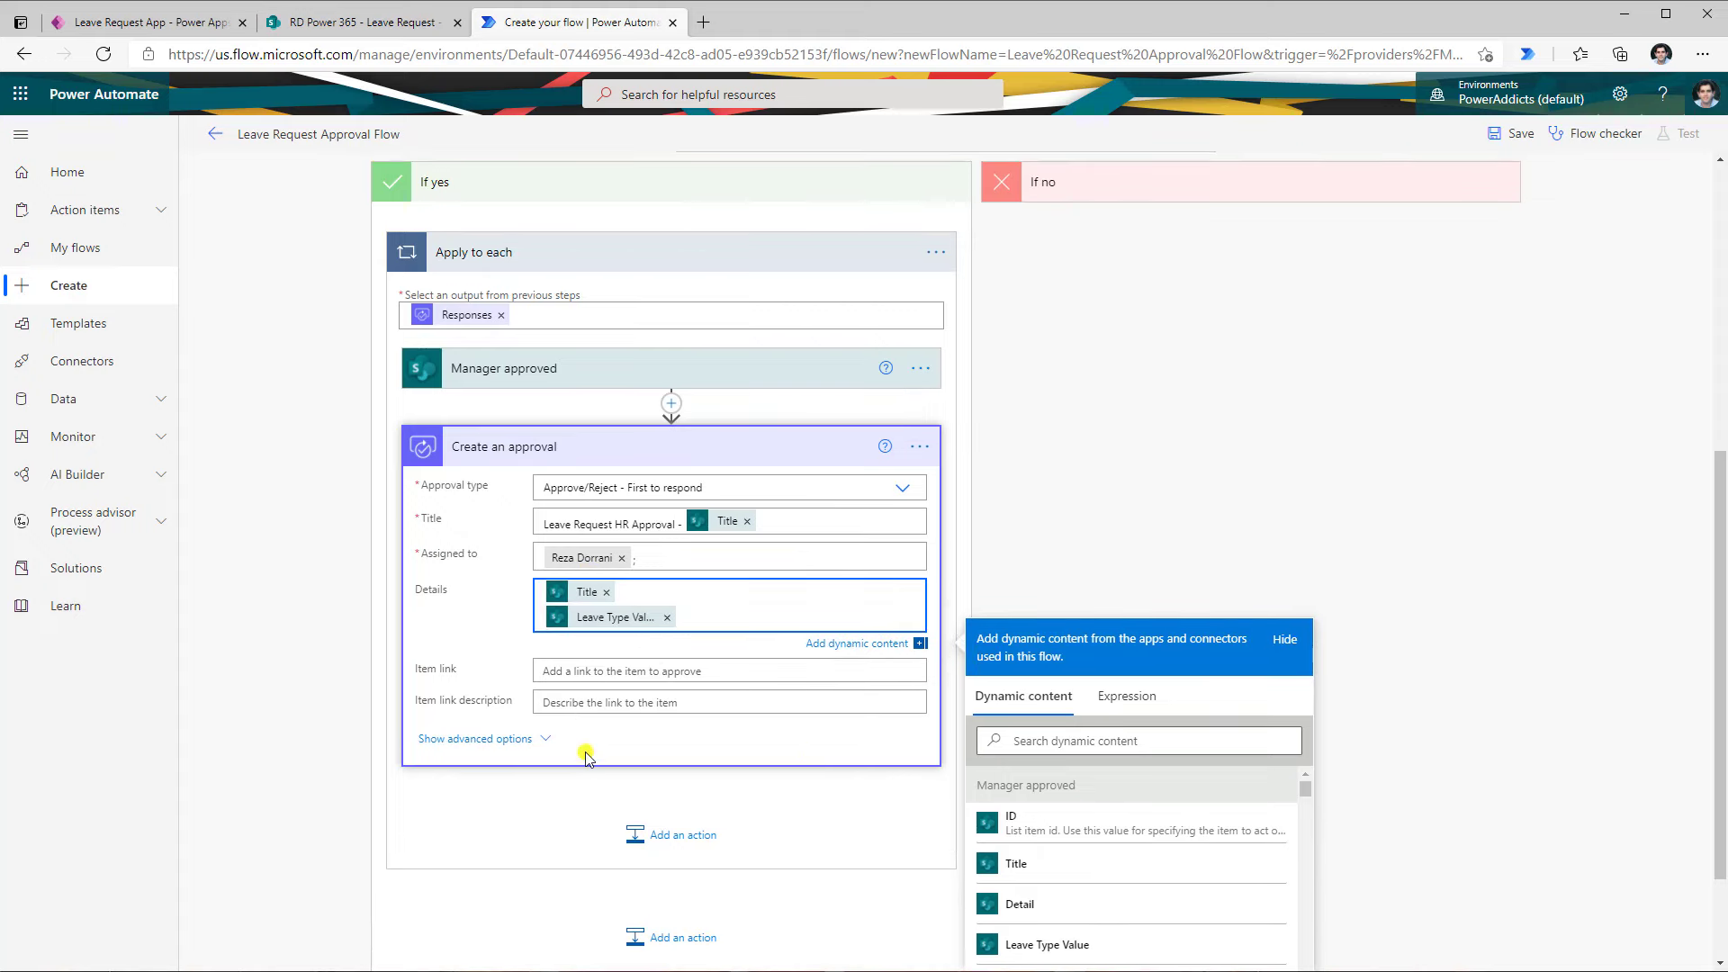
Set the new approval's Requestor to Created By Email and rename the action "HR Approval"
click(546, 741)
scroll(564, 477, down, 2)
click(920, 254)
click(998, 290)
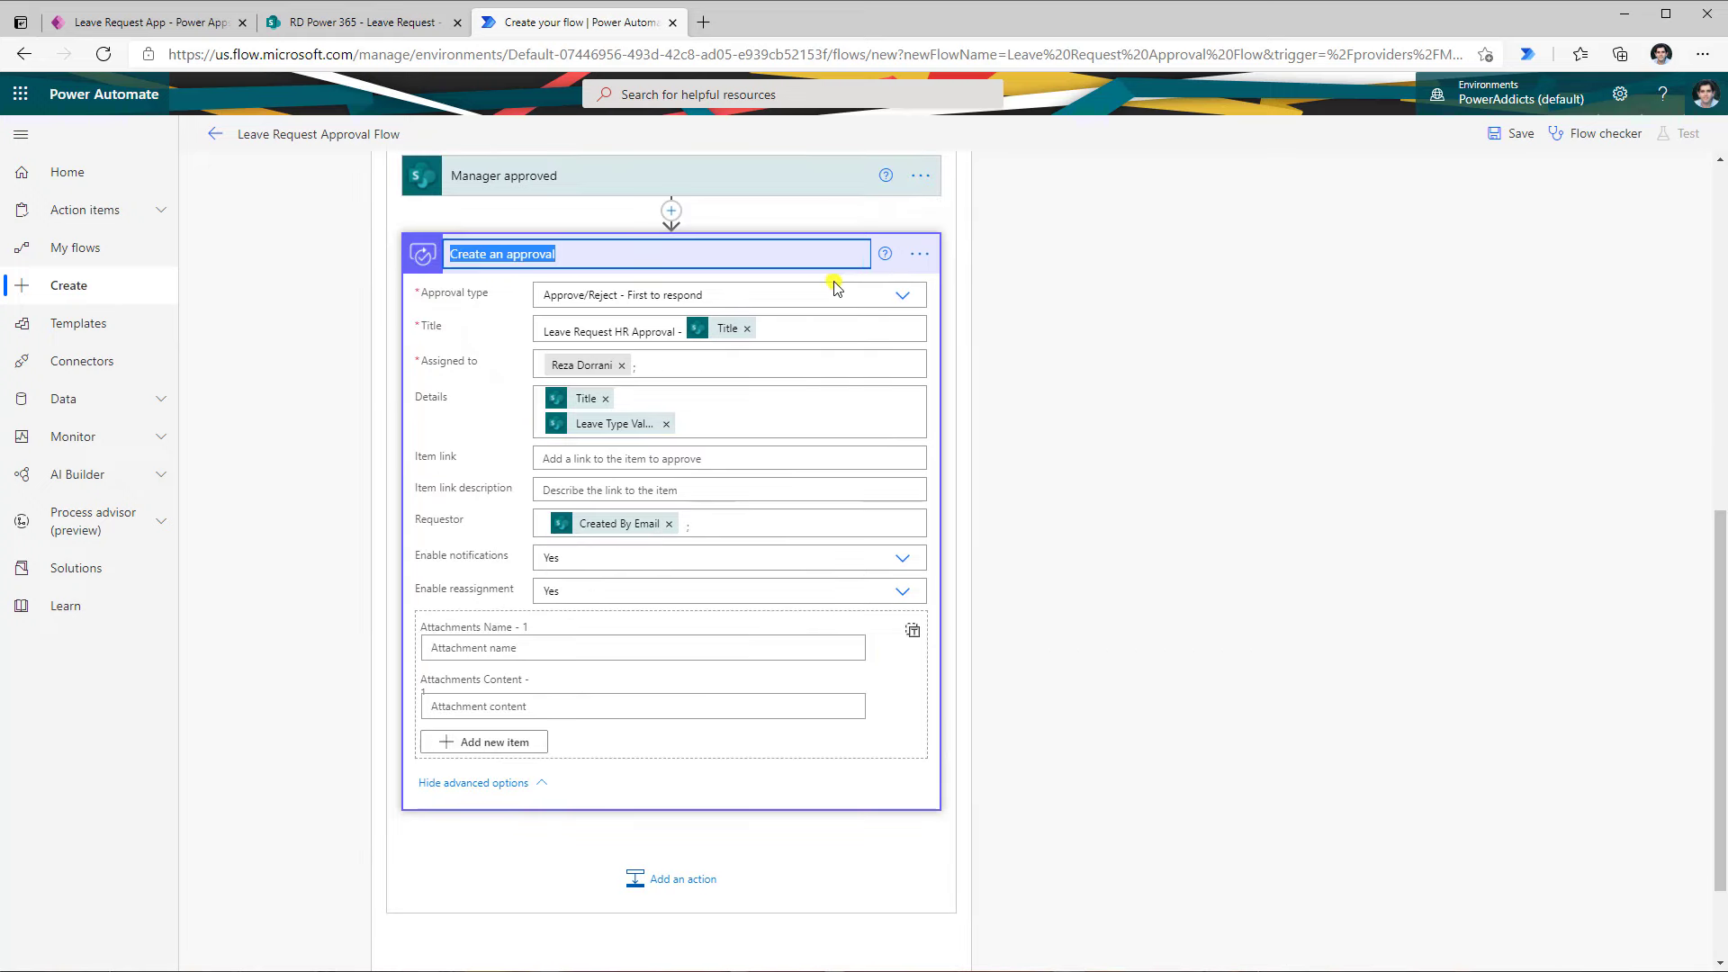
text(HR Approval)
scroll(984, 309, up, 3)
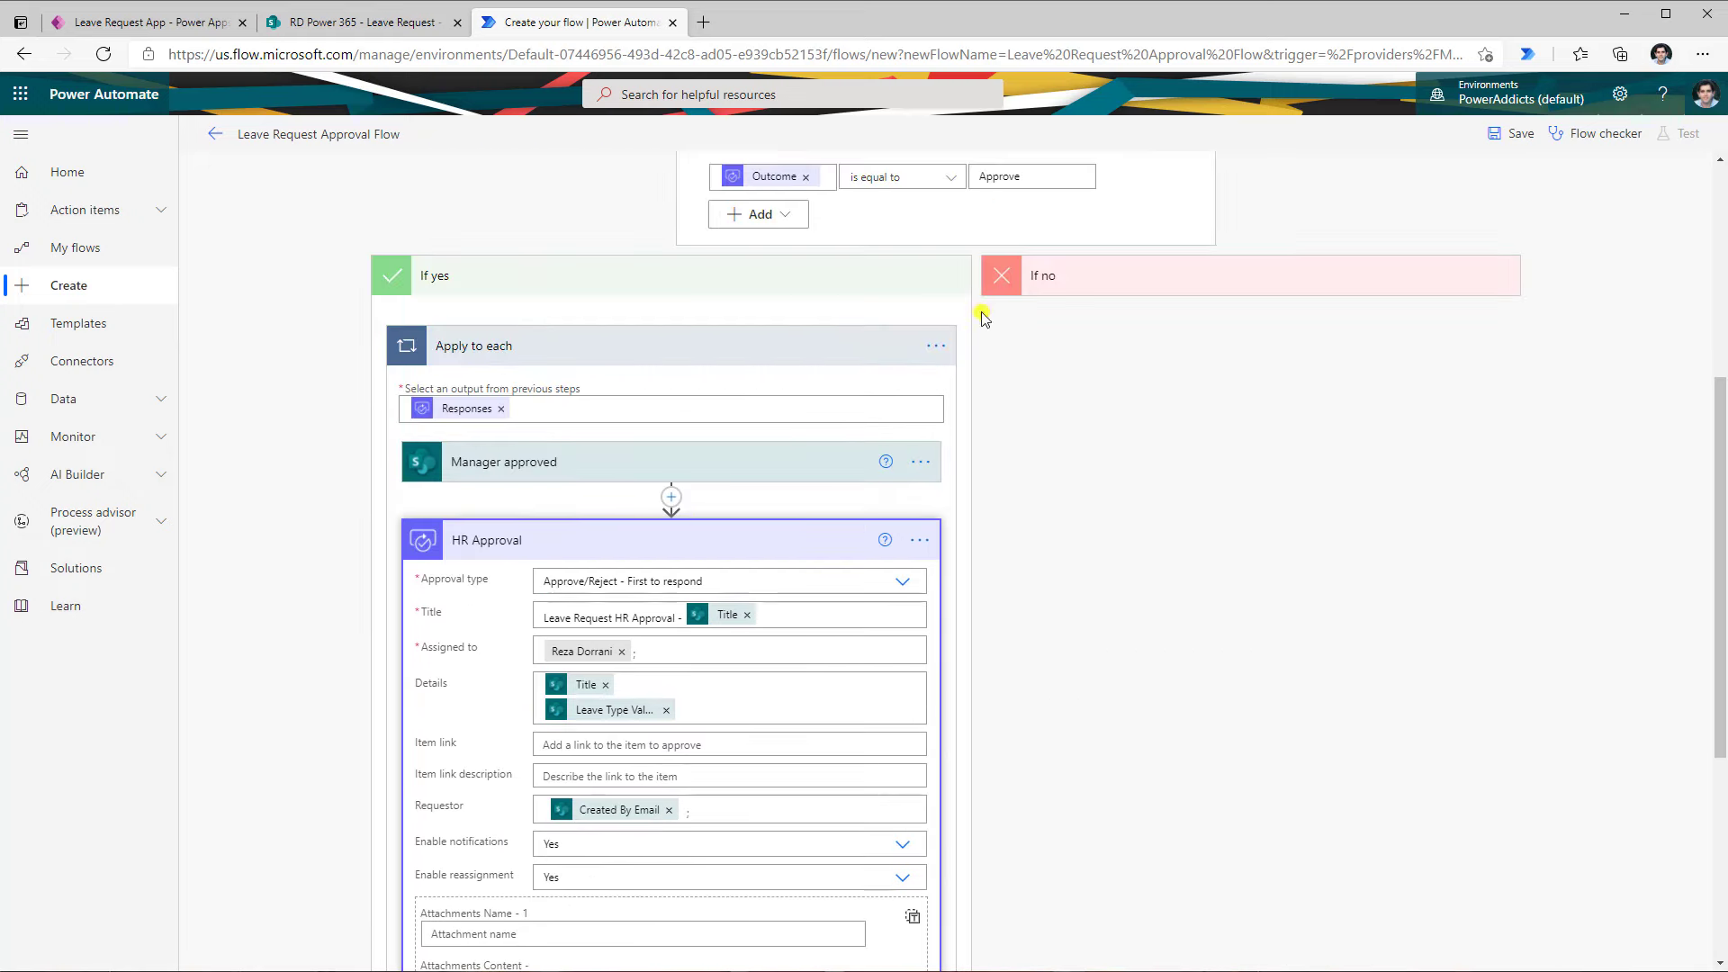
click(614, 540)
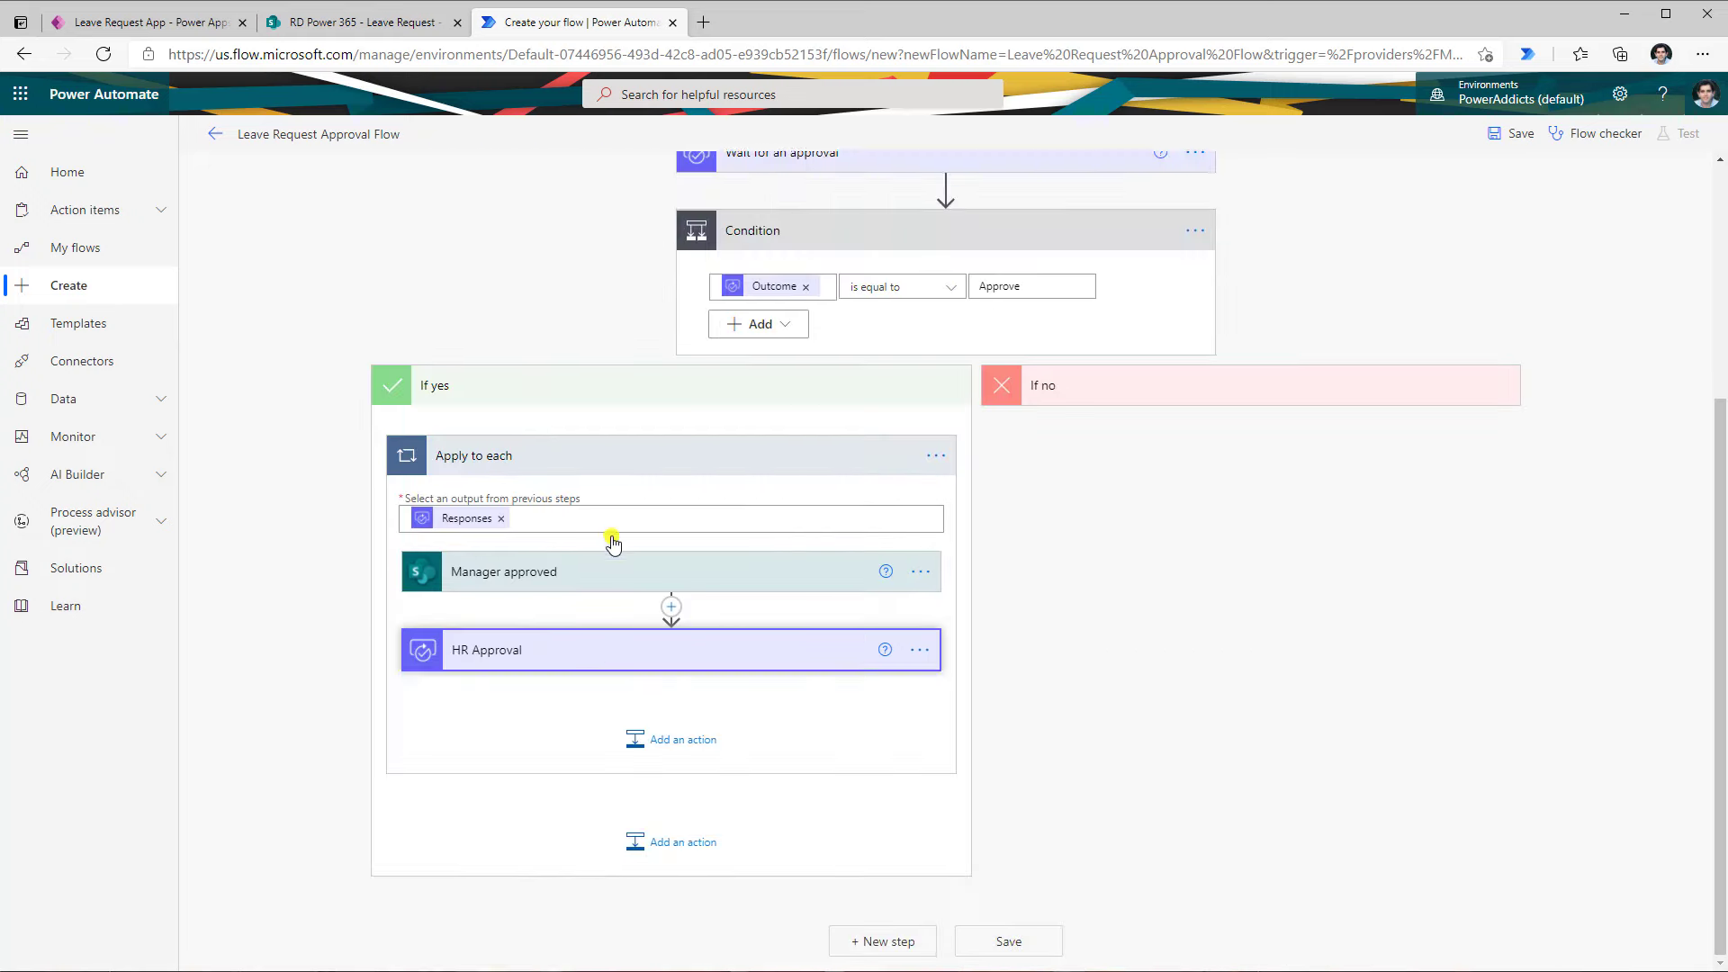
Review the HR Approval settings and the Manager approved fields, including Status Value, Approval Comments and Approval Link
click(642, 649)
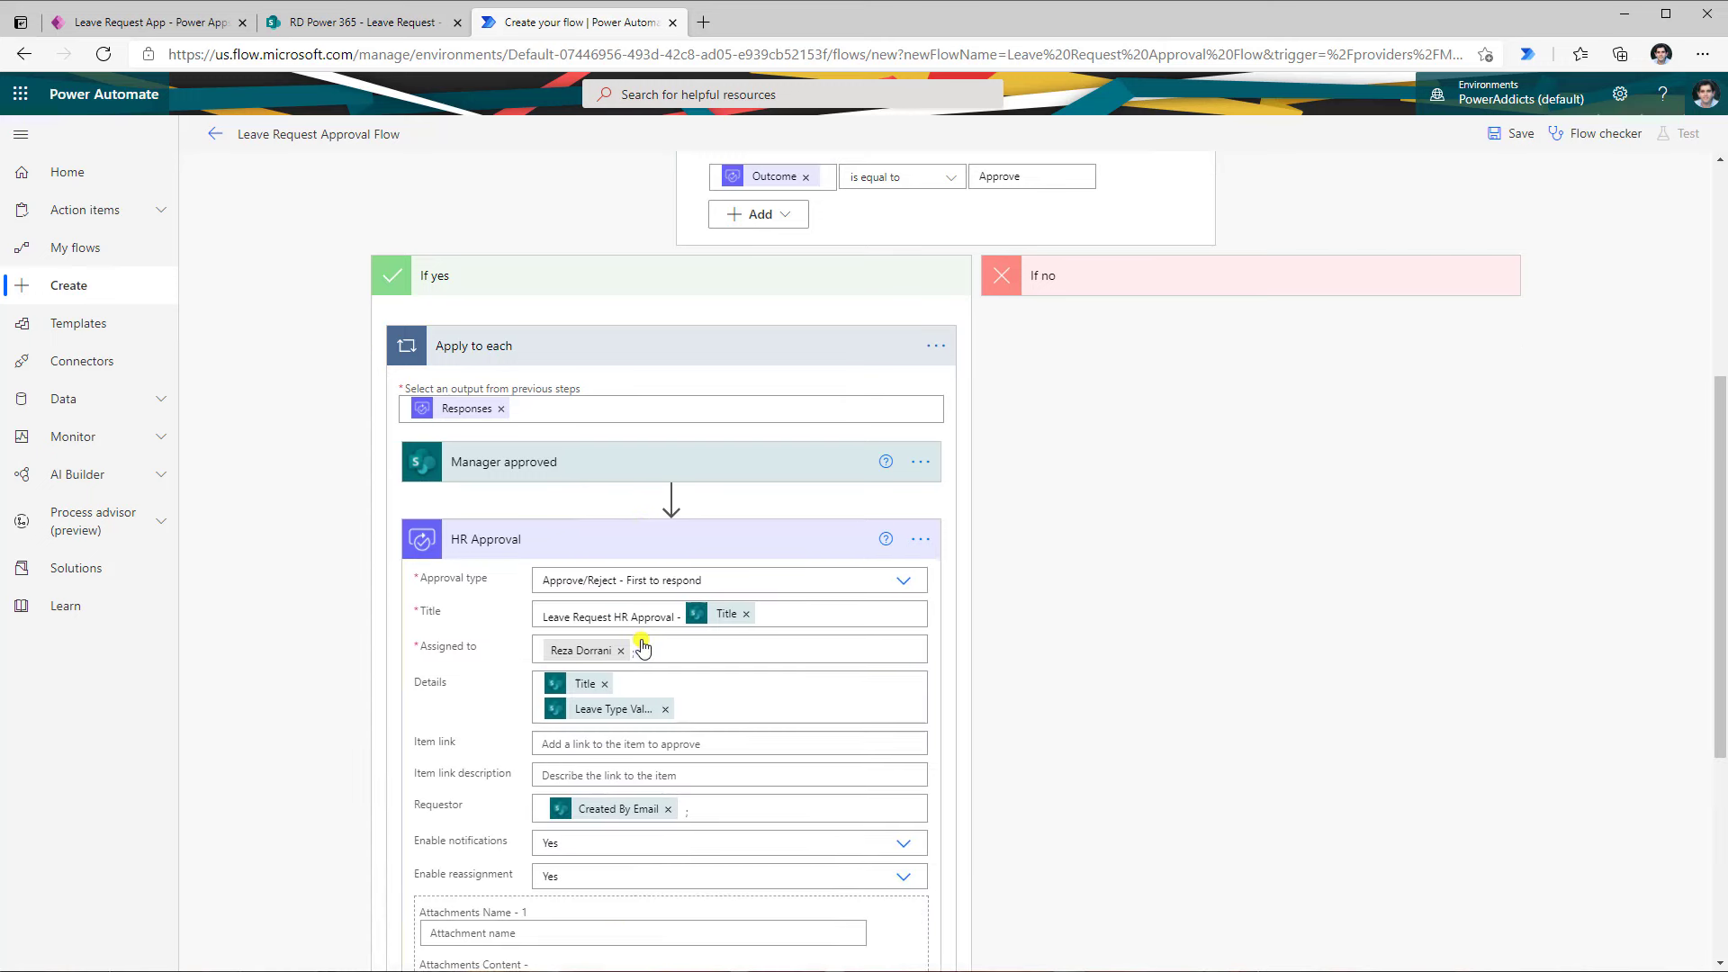
click(590, 545)
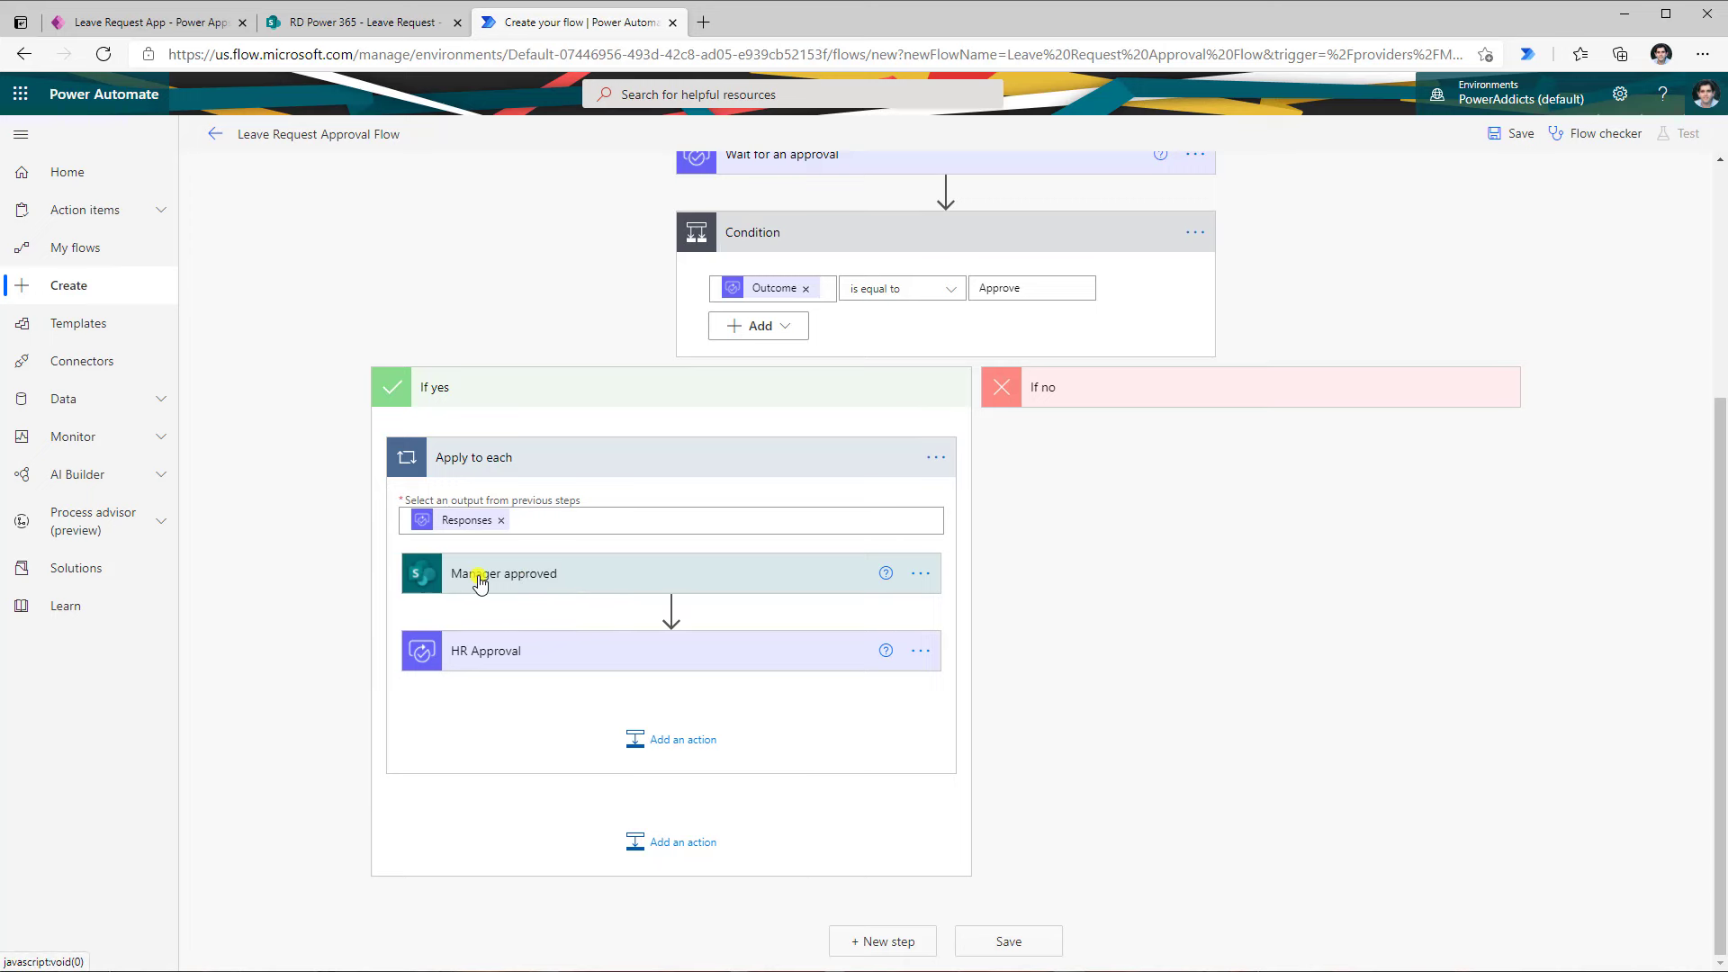
click(615, 576)
scroll(619, 576, down, 3)
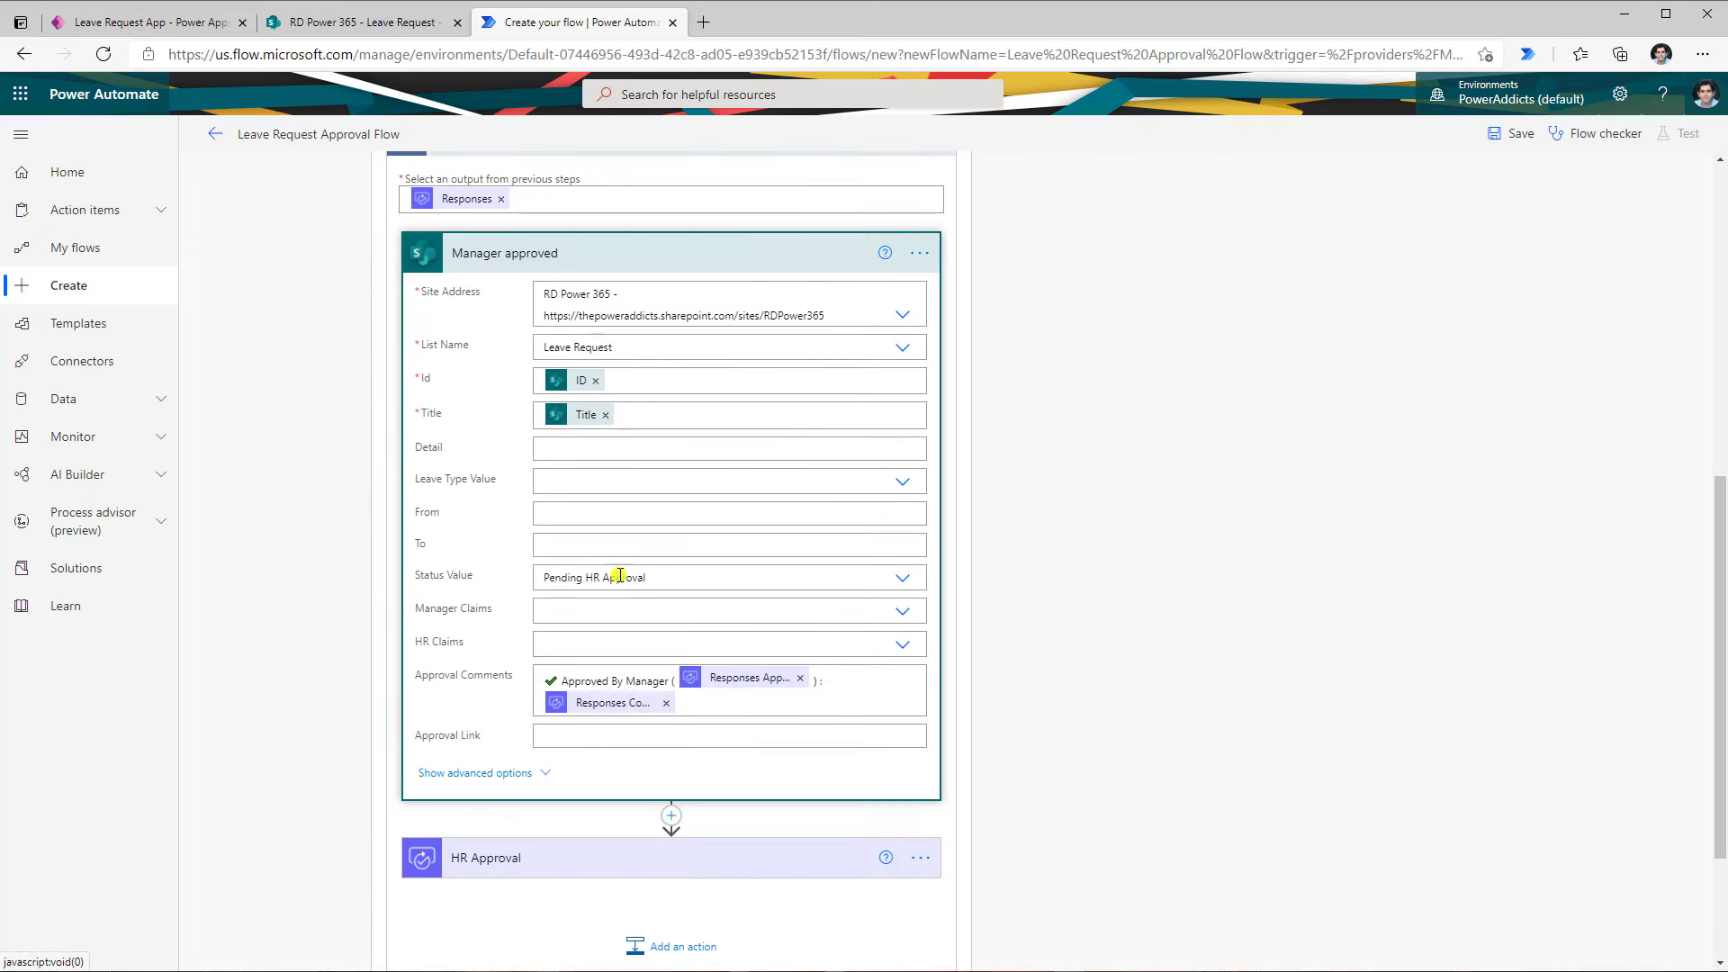
scroll(612, 567, up, 2)
scroll(590, 549, down, 3)
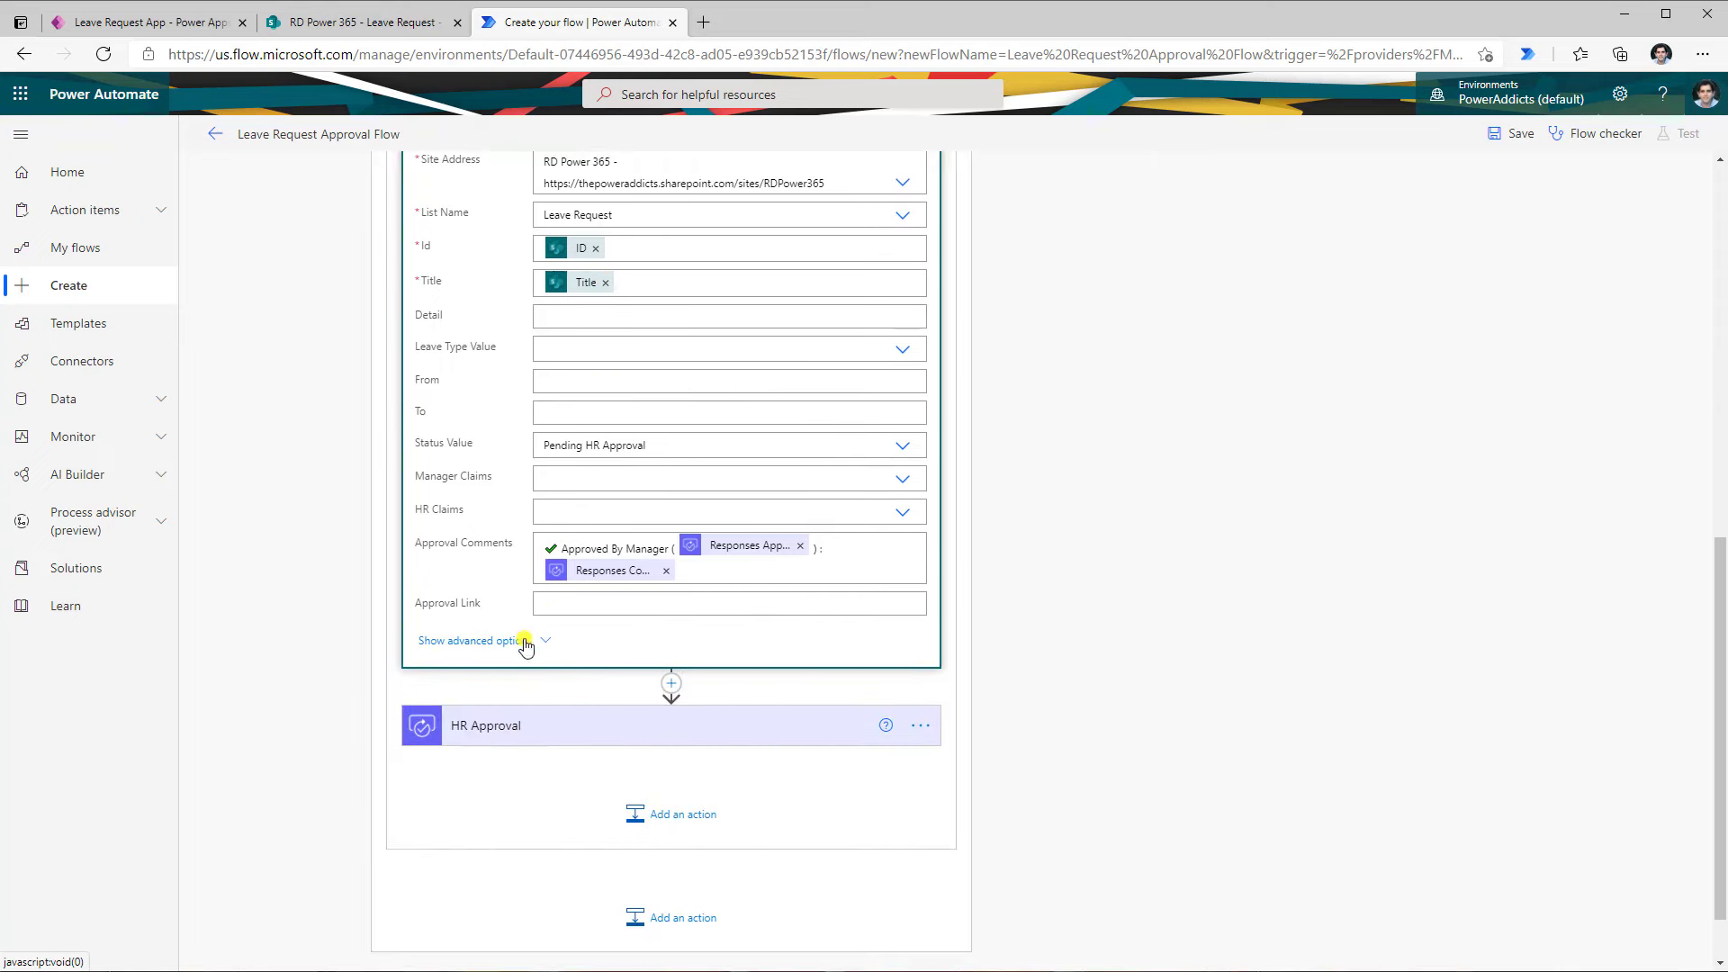
scroll(528, 725, up, 3)
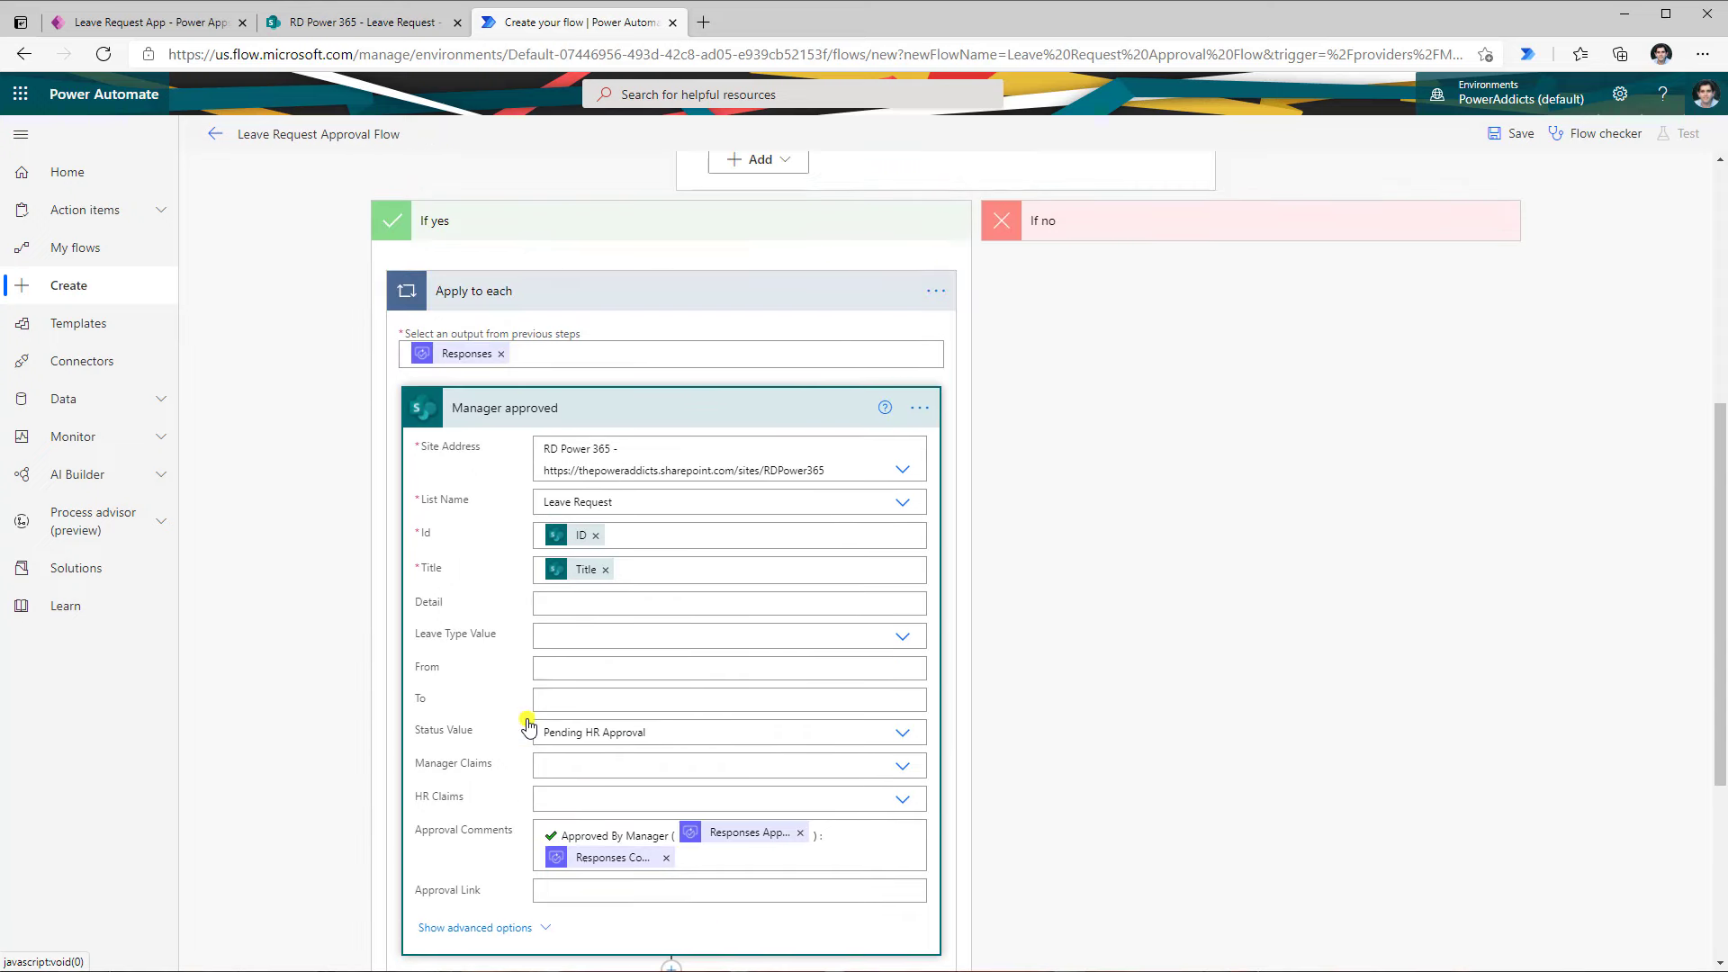
click(532, 409)
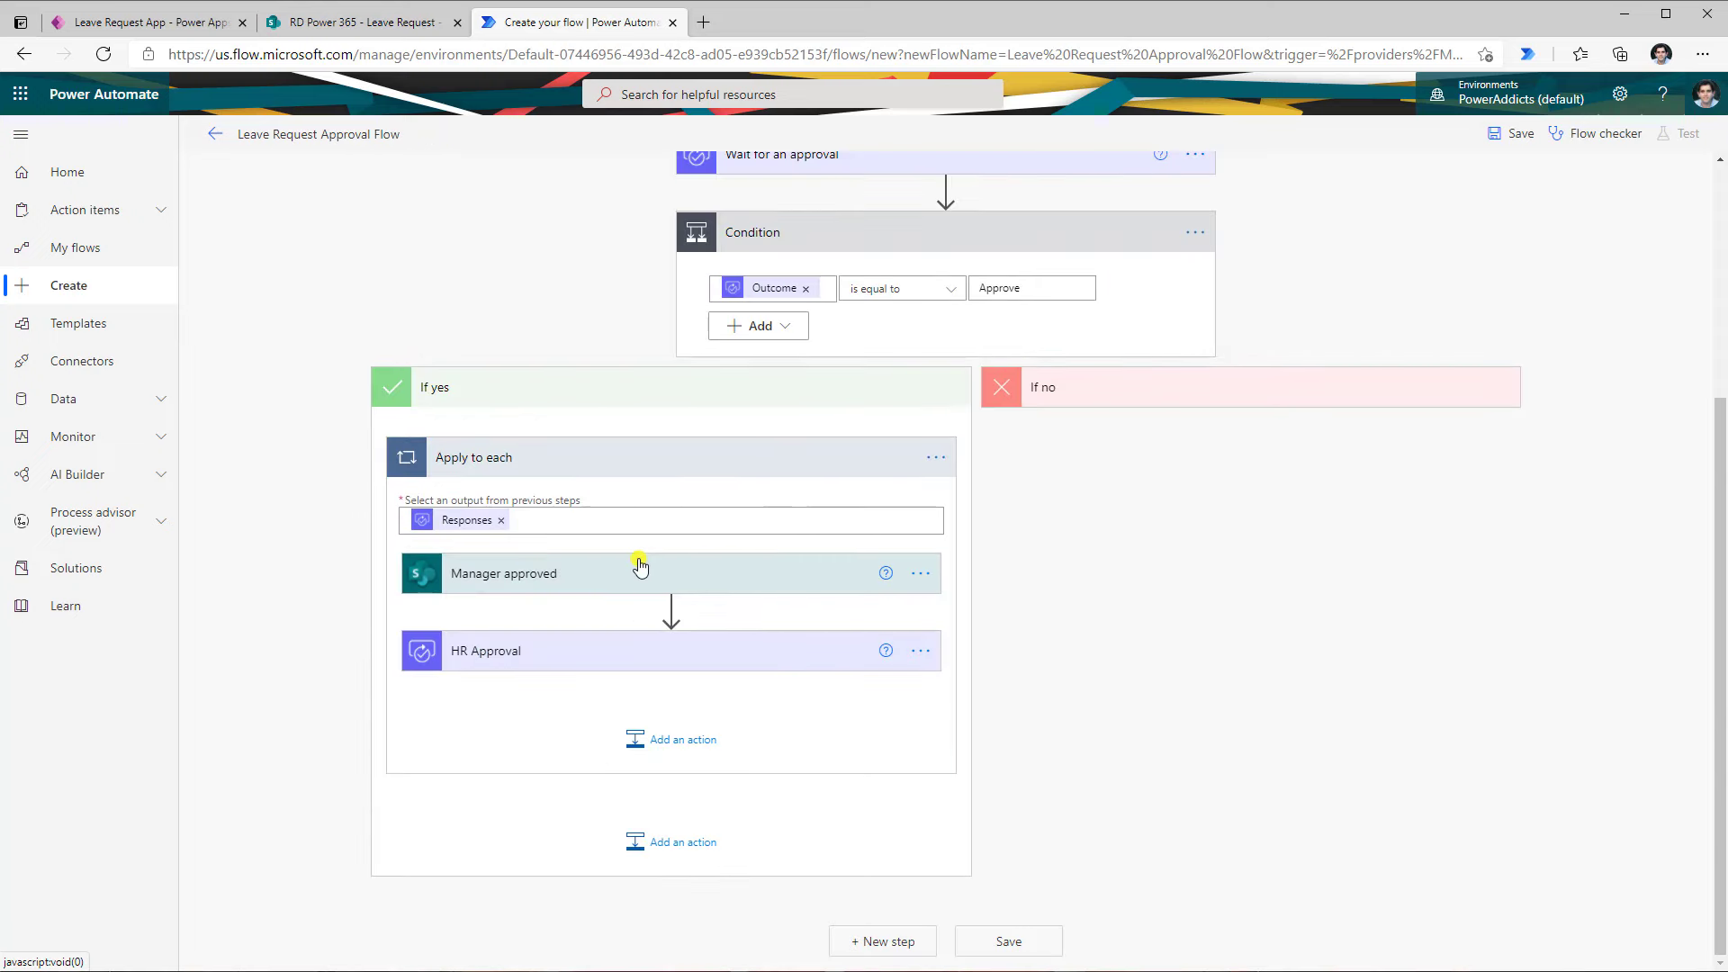
Move Manager approved below HR Approval and set its Approval Link to HR Approval's Respond link
drag(640, 565, 665, 708)
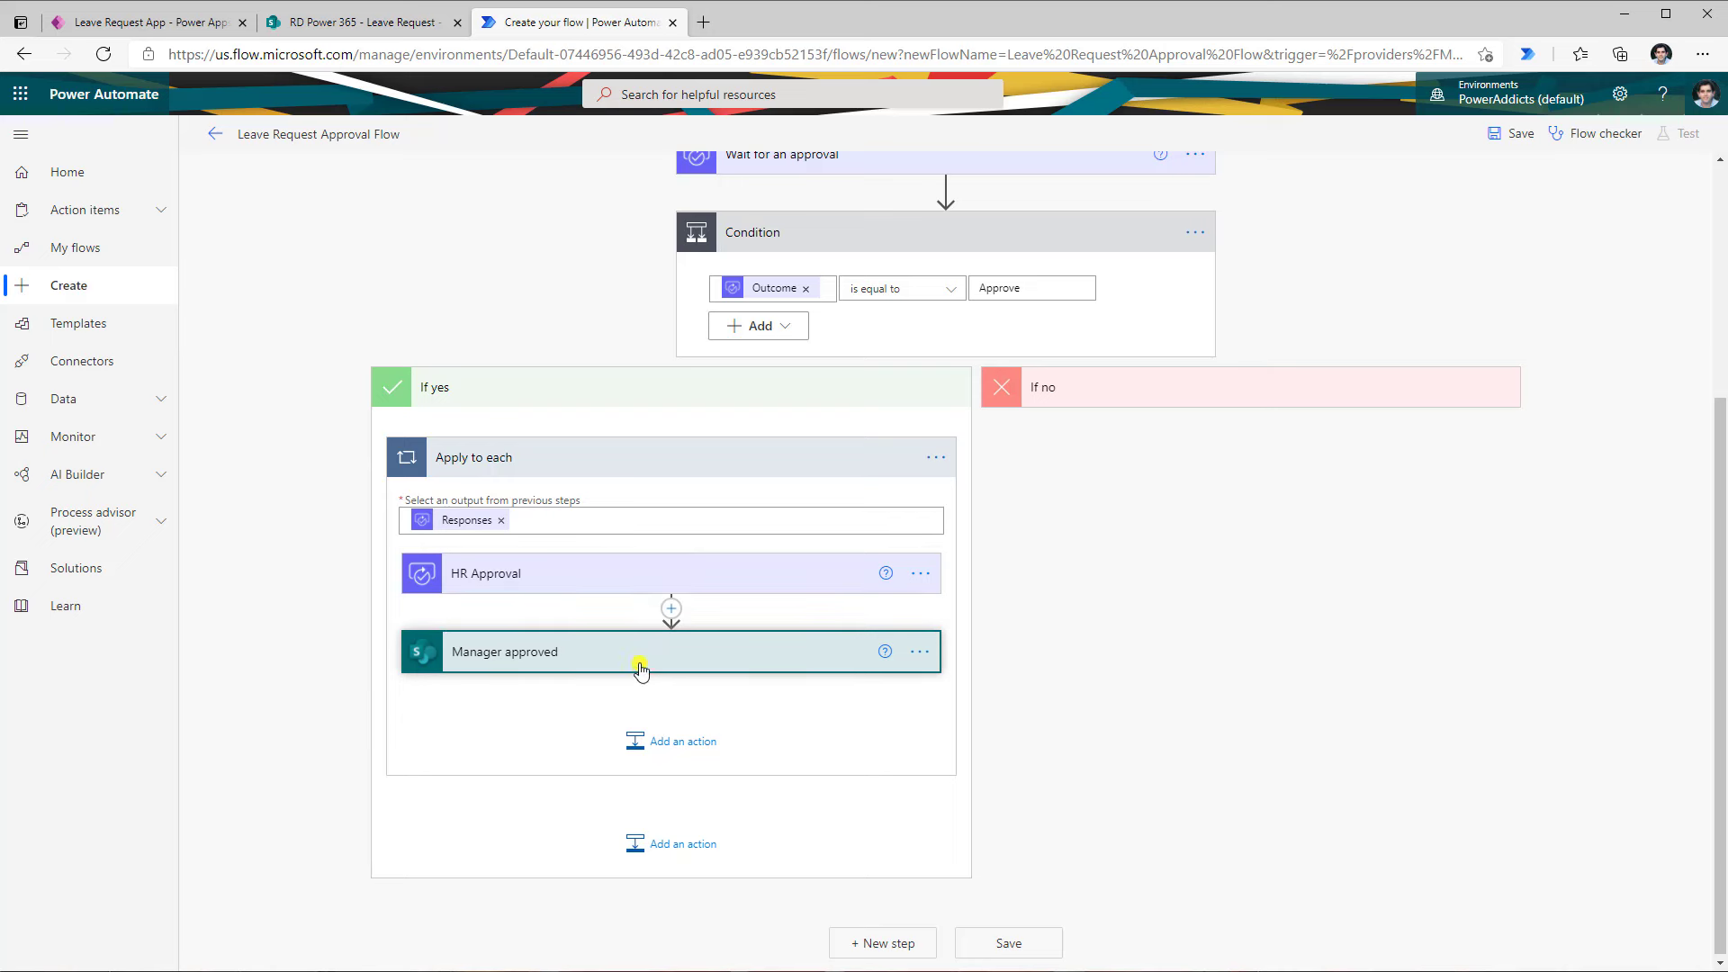
click(590, 653)
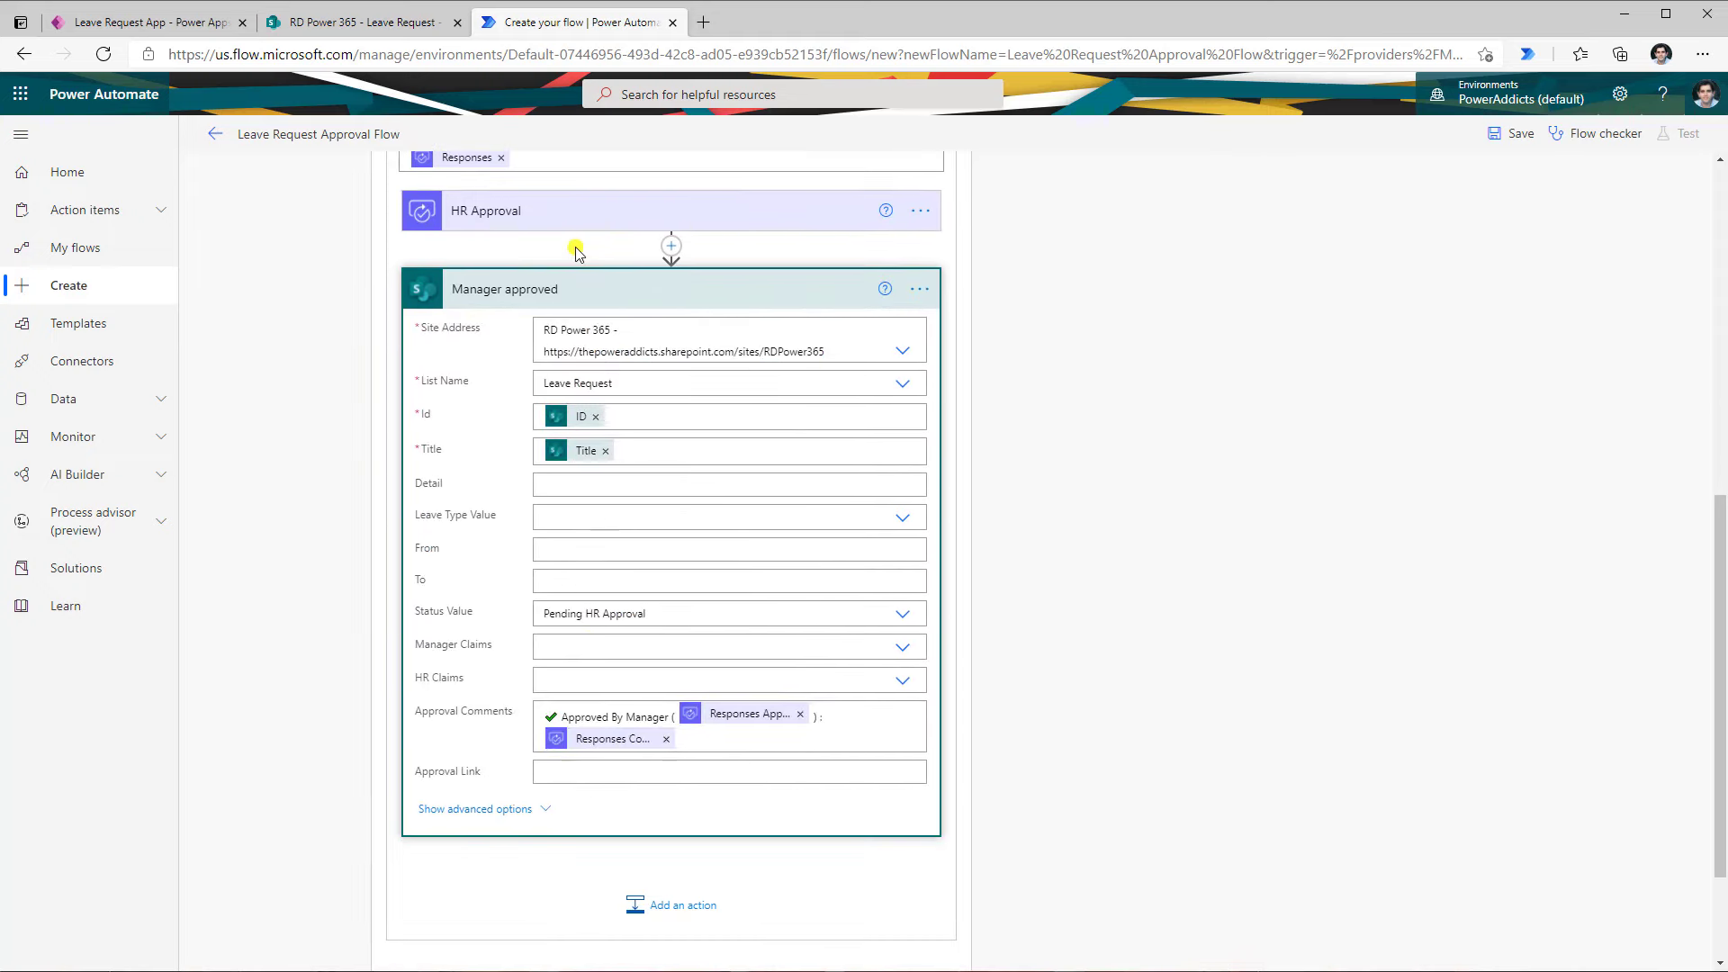
click(580, 774)
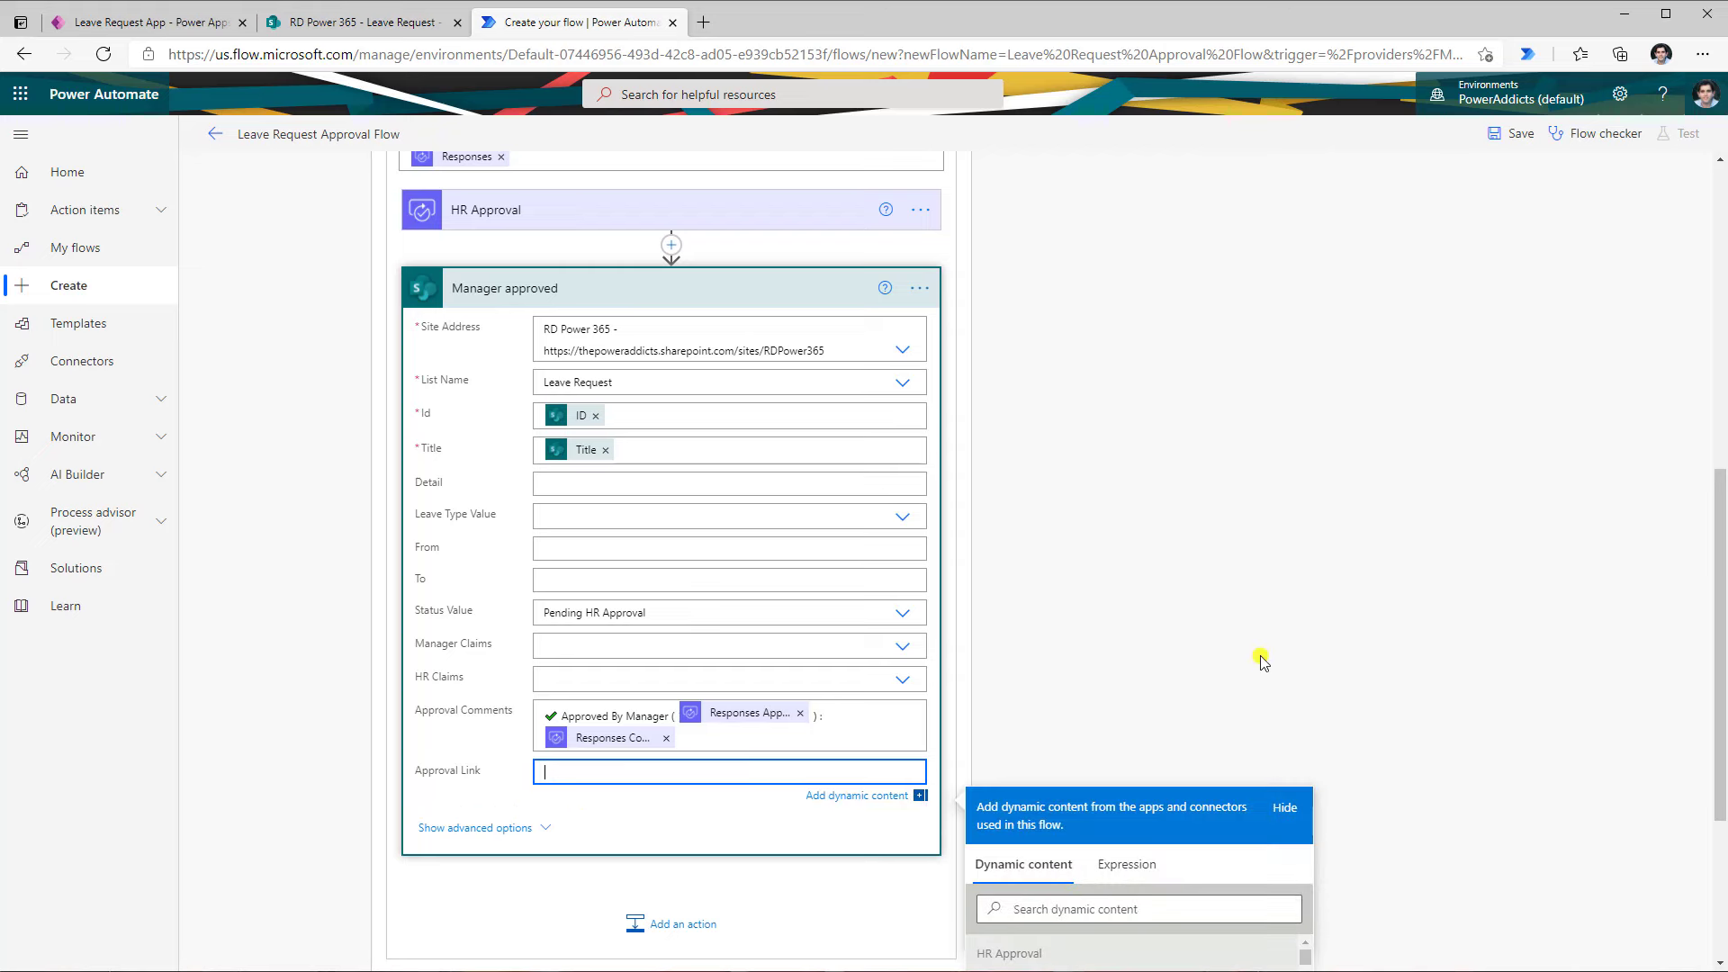
scroll(1261, 671, down, 3)
click(1062, 605)
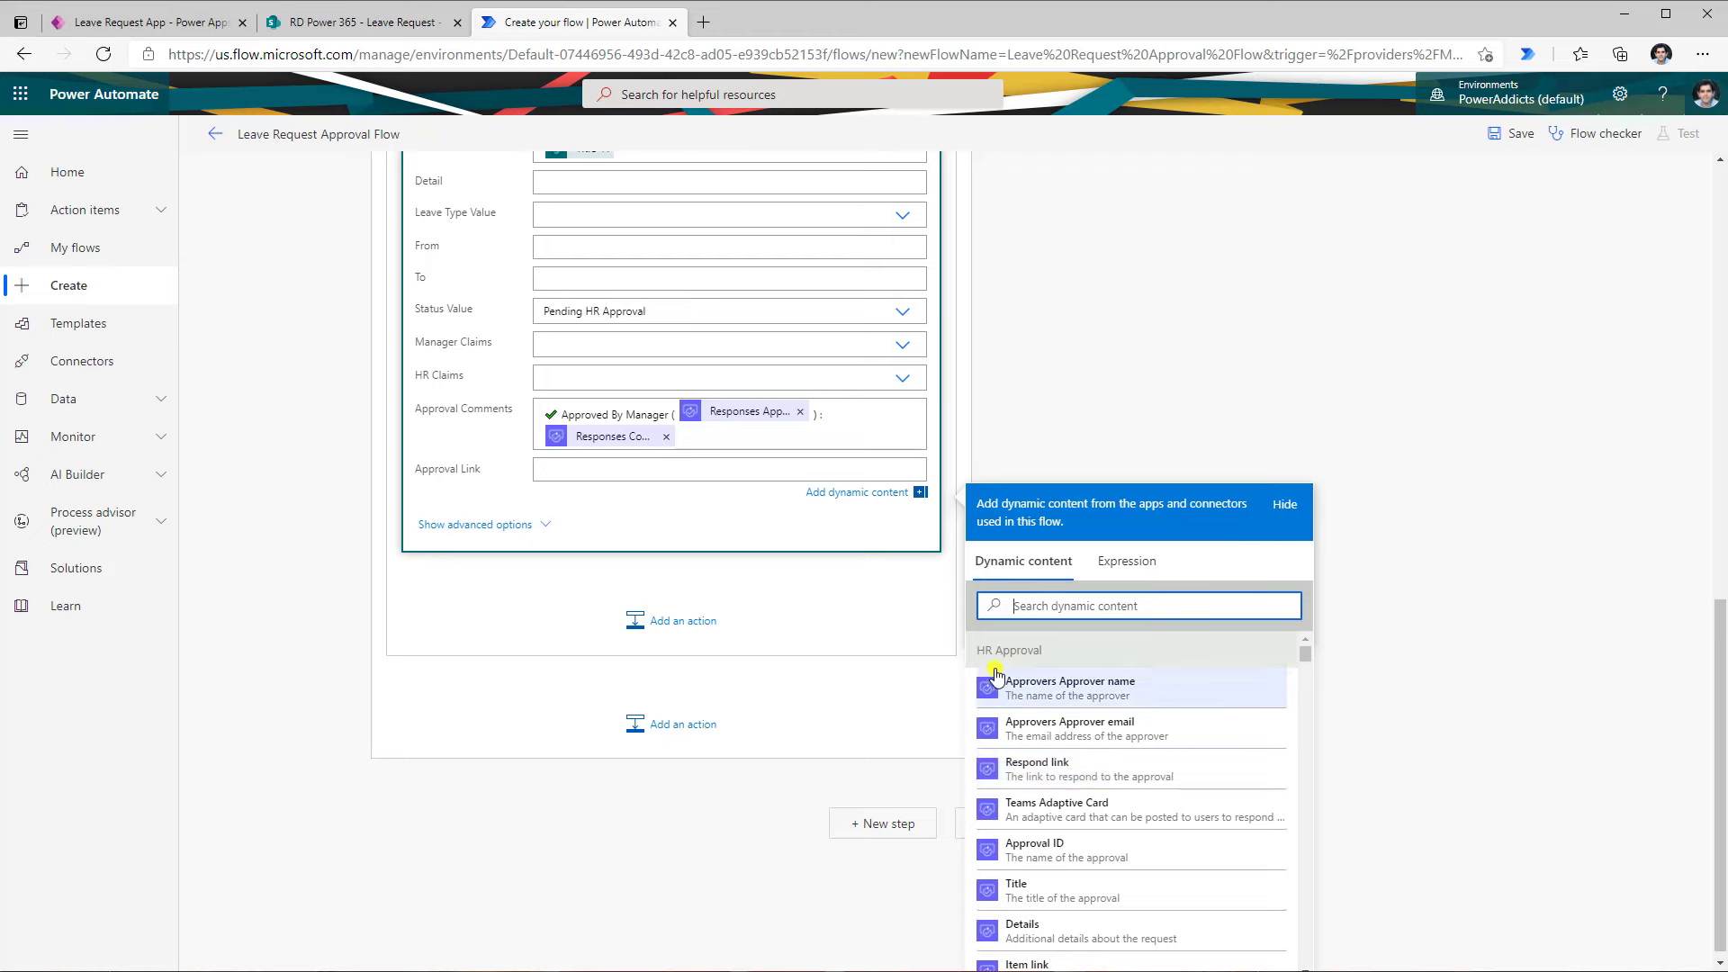
click(1070, 771)
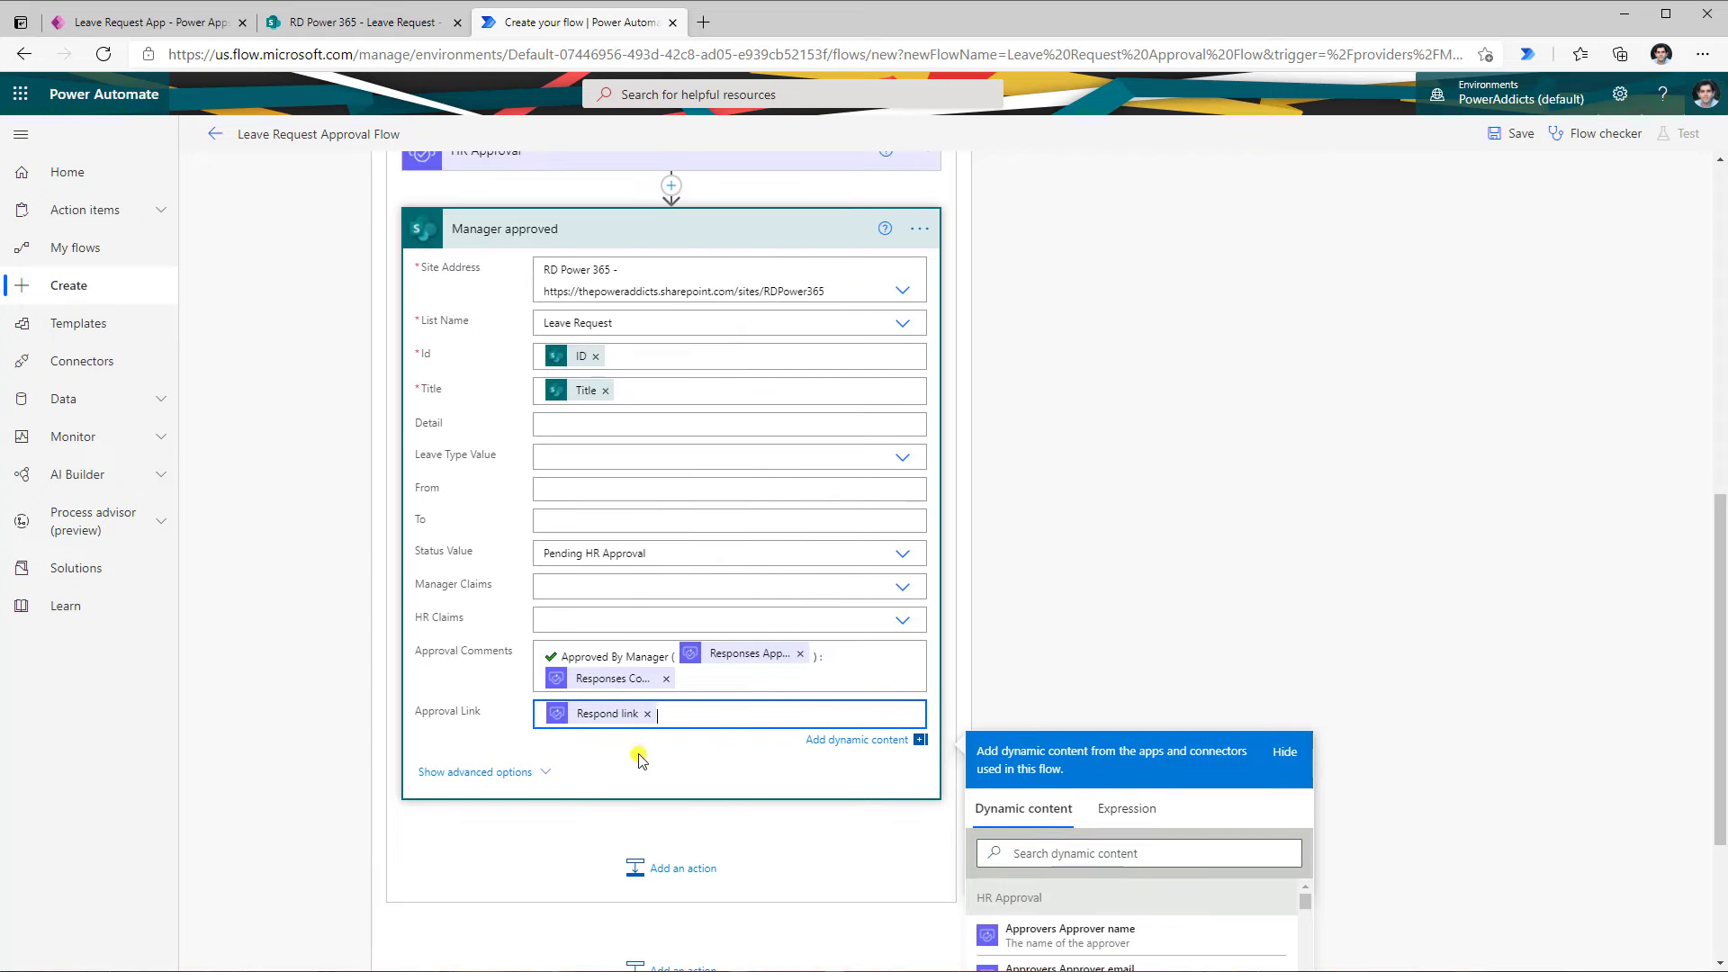
Add a Wait for an approval action after Manager approved inside the Apply to each loop
click(695, 868)
text(wait)
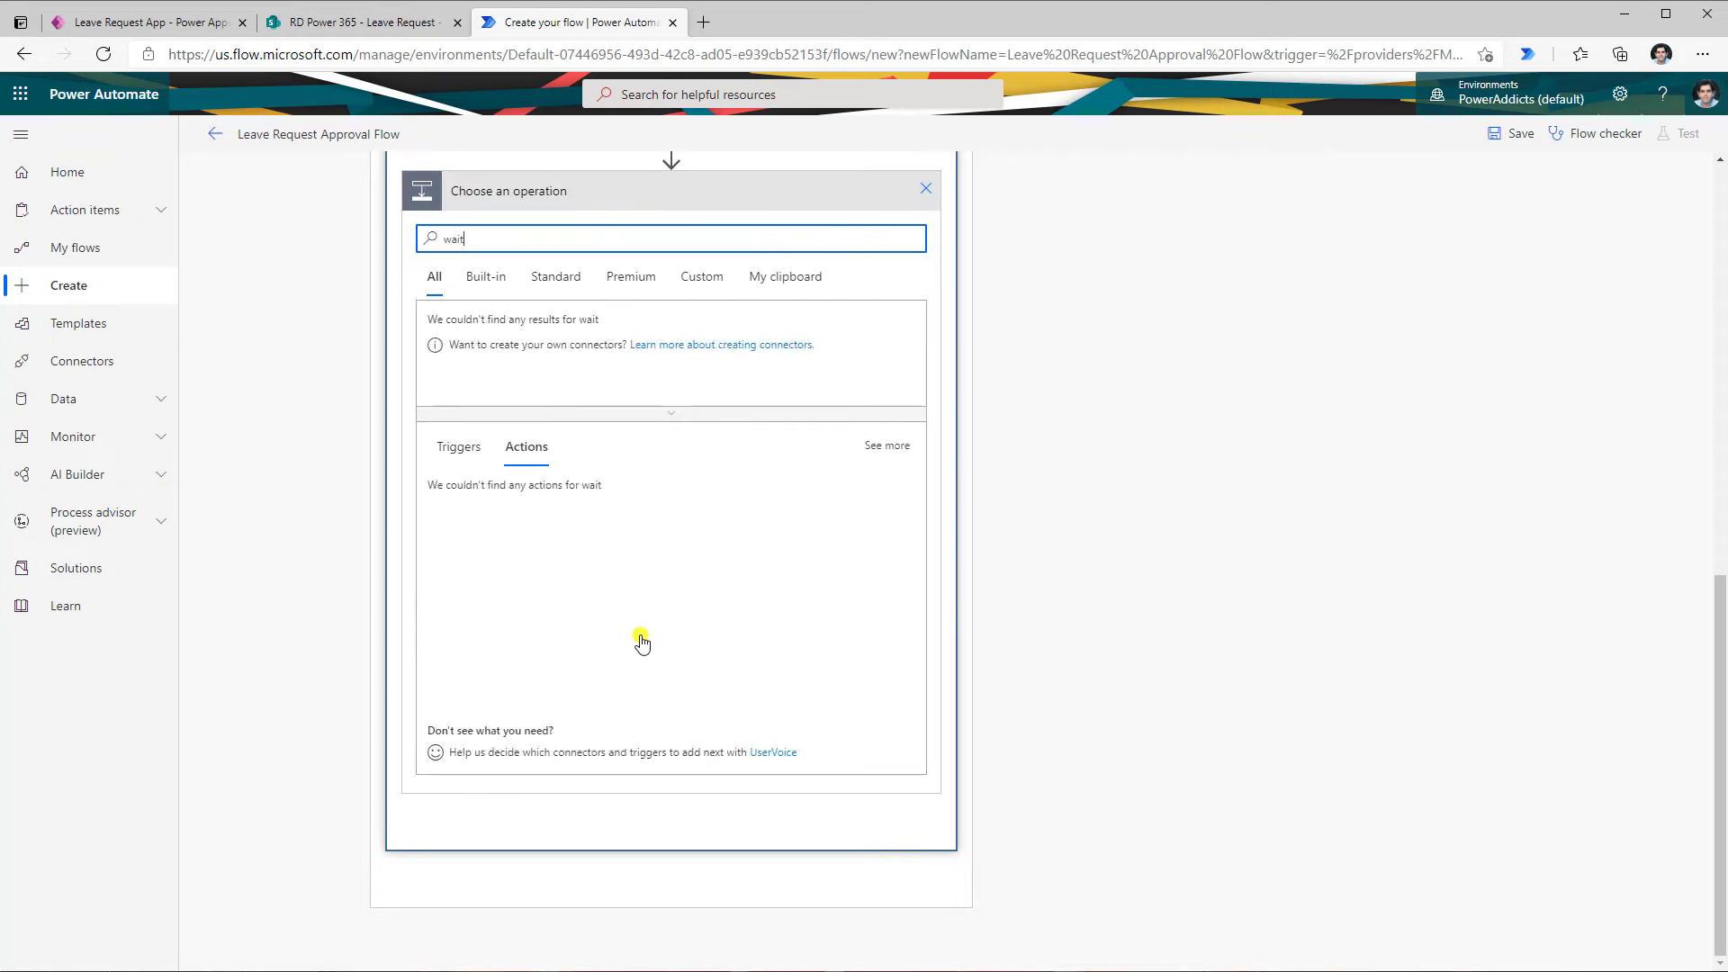
click(677, 499)
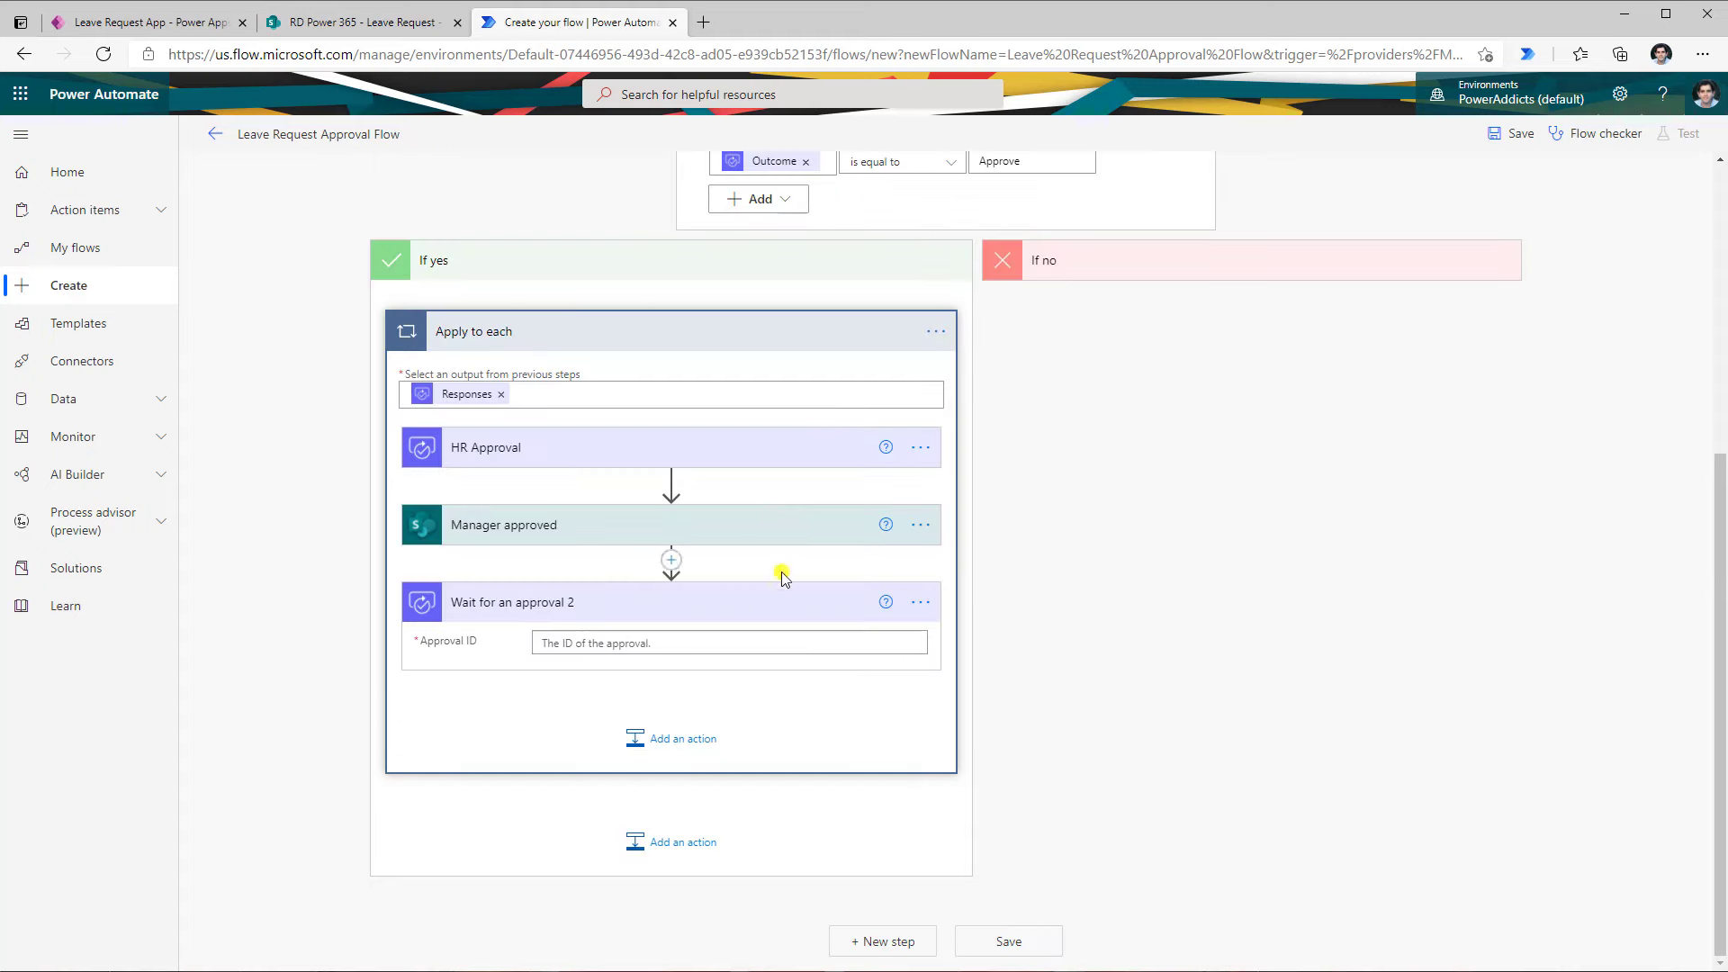
Set the new wait action's Approval ID to HR Approval's Approval ID and rename the action "Wait for HR Approval"
scroll(1258, 666, down, 2)
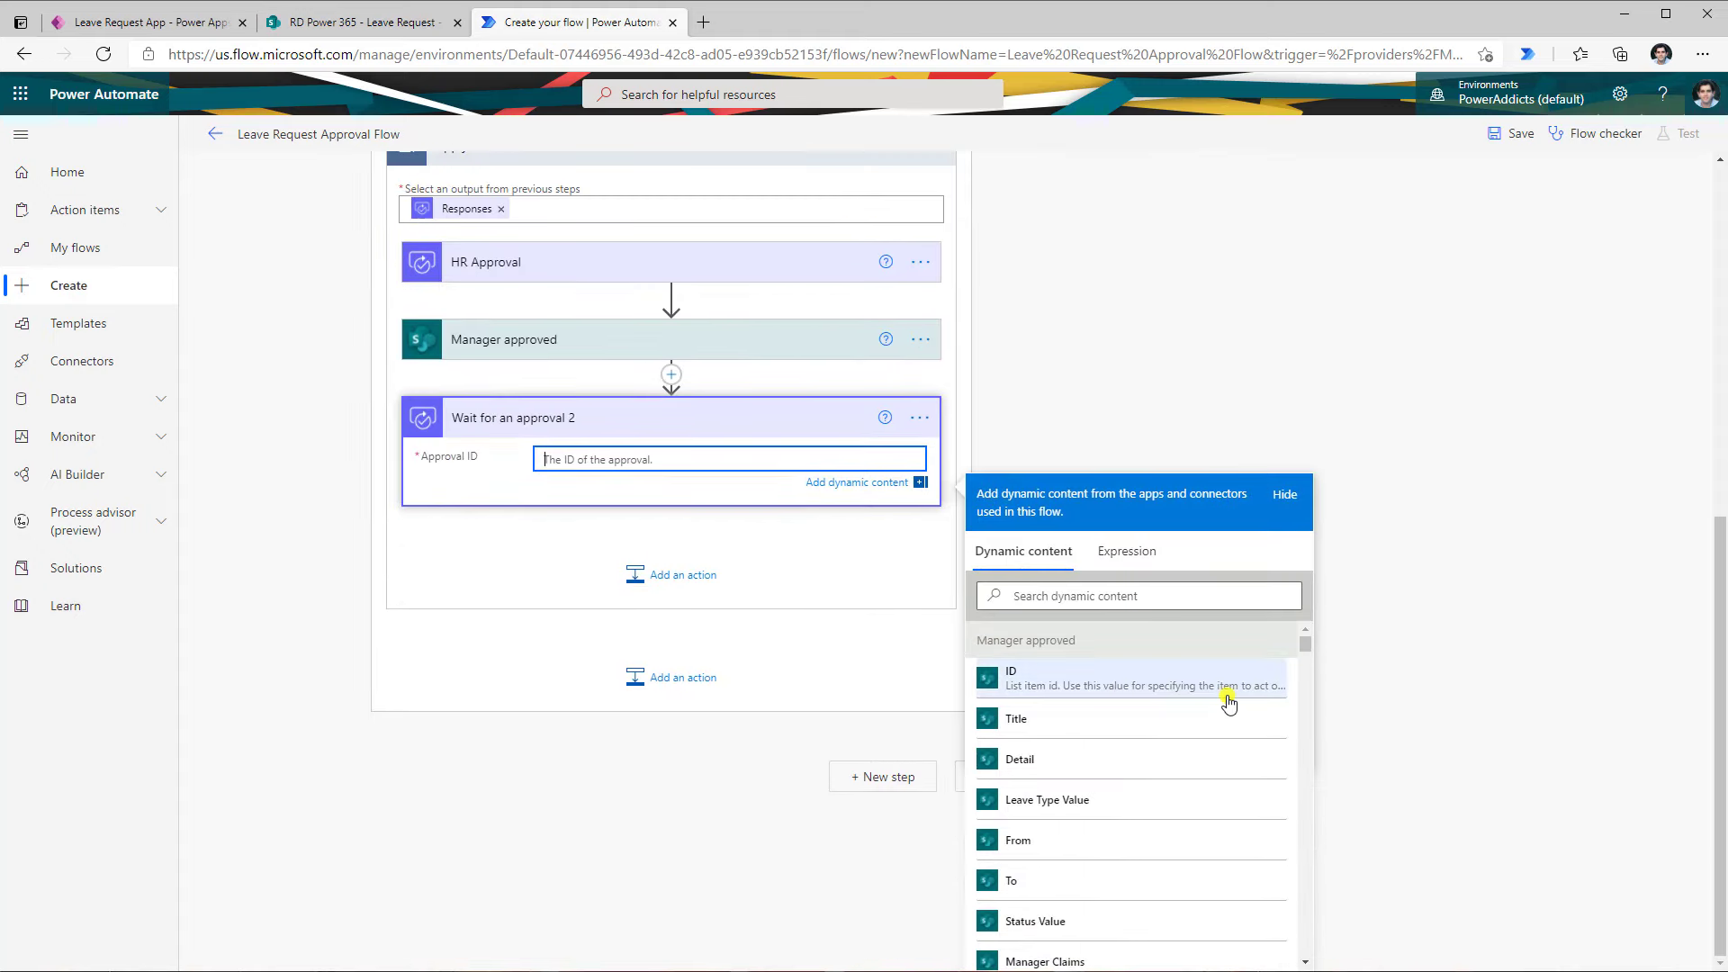
click(1062, 592)
text(id)
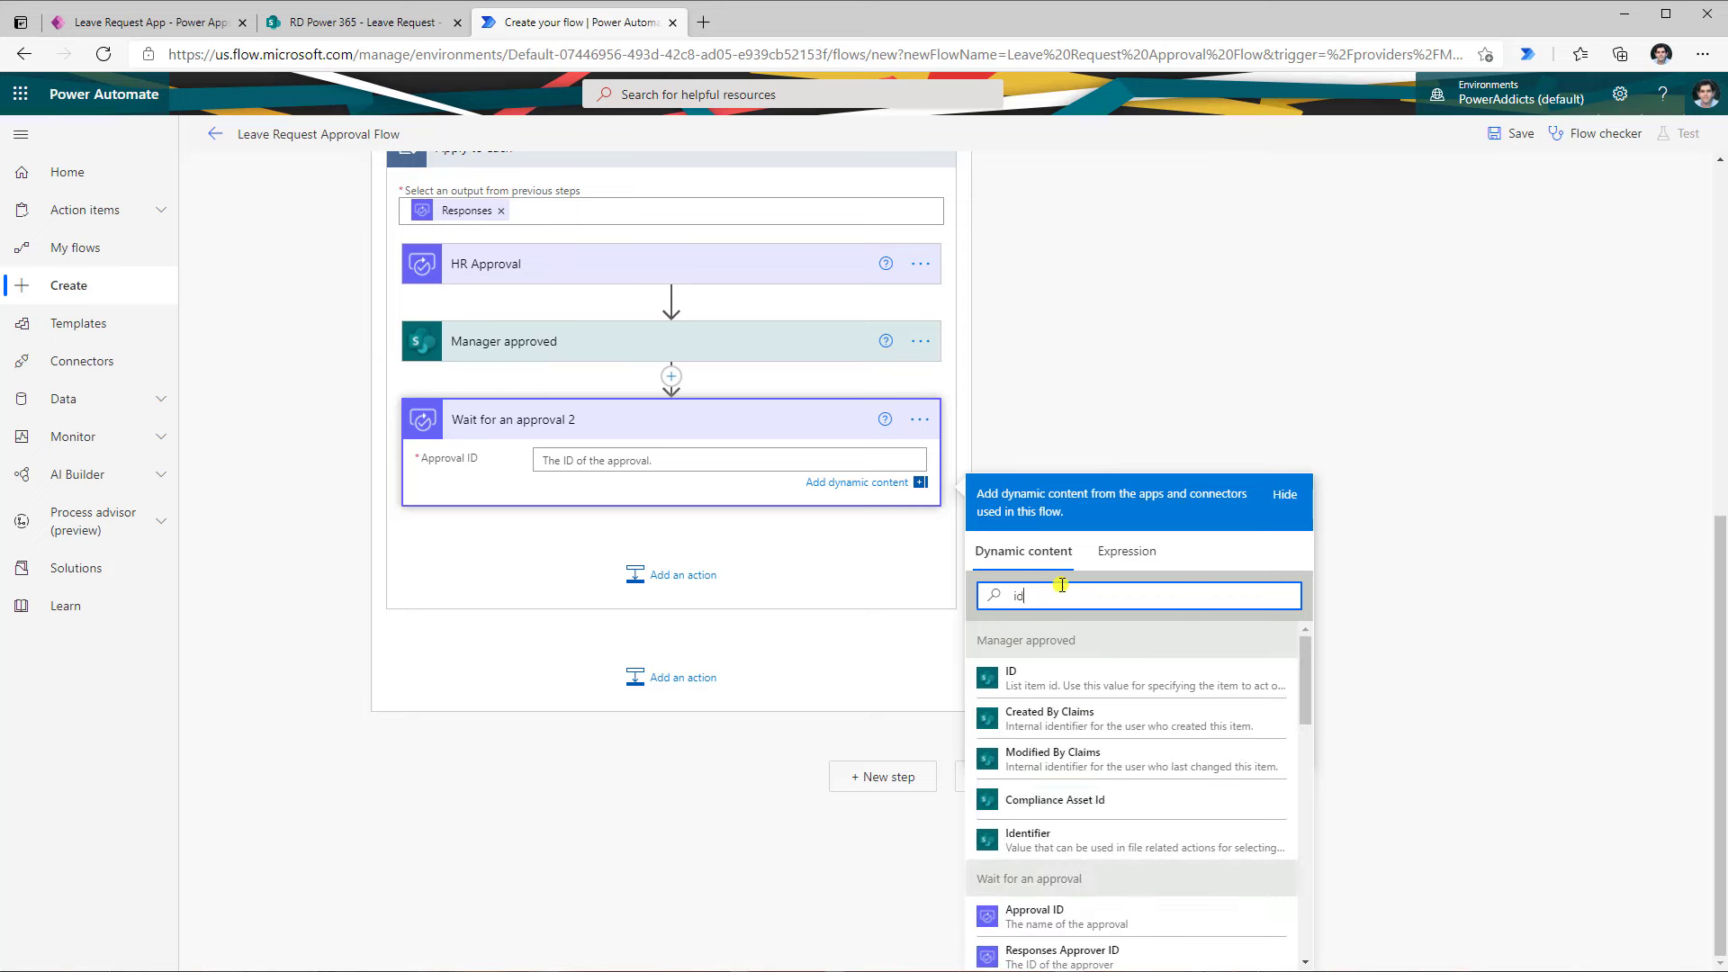
scroll(1086, 791, down, 2)
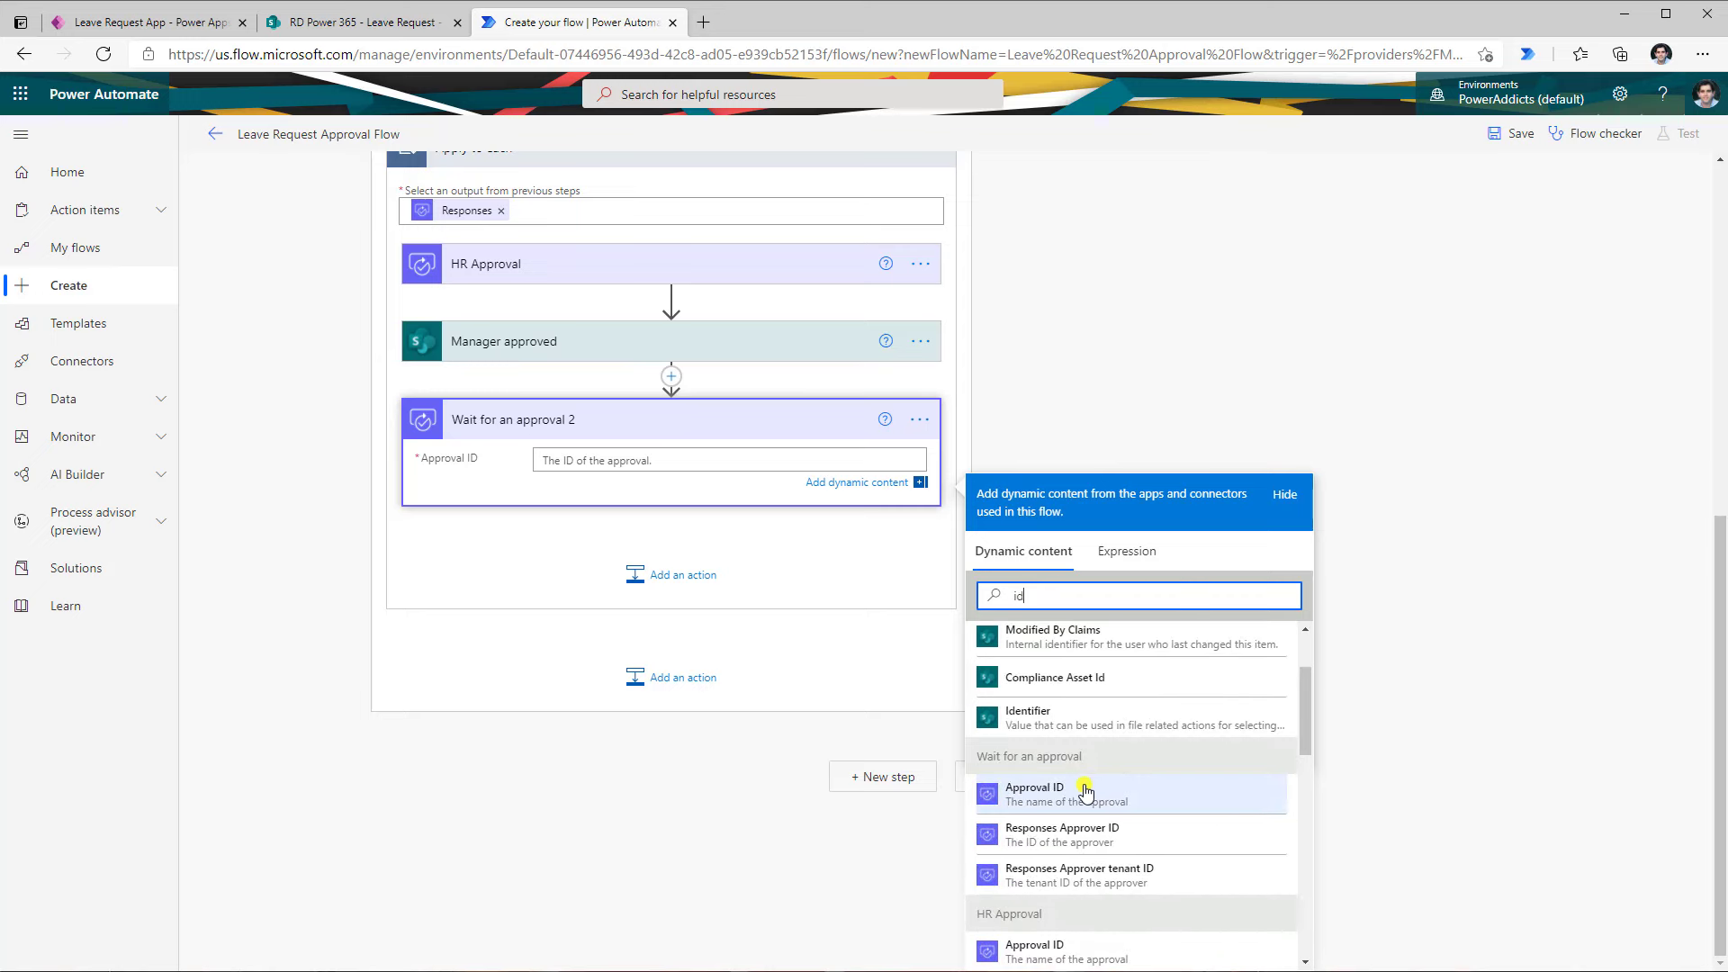
scroll(1085, 797, down, 2)
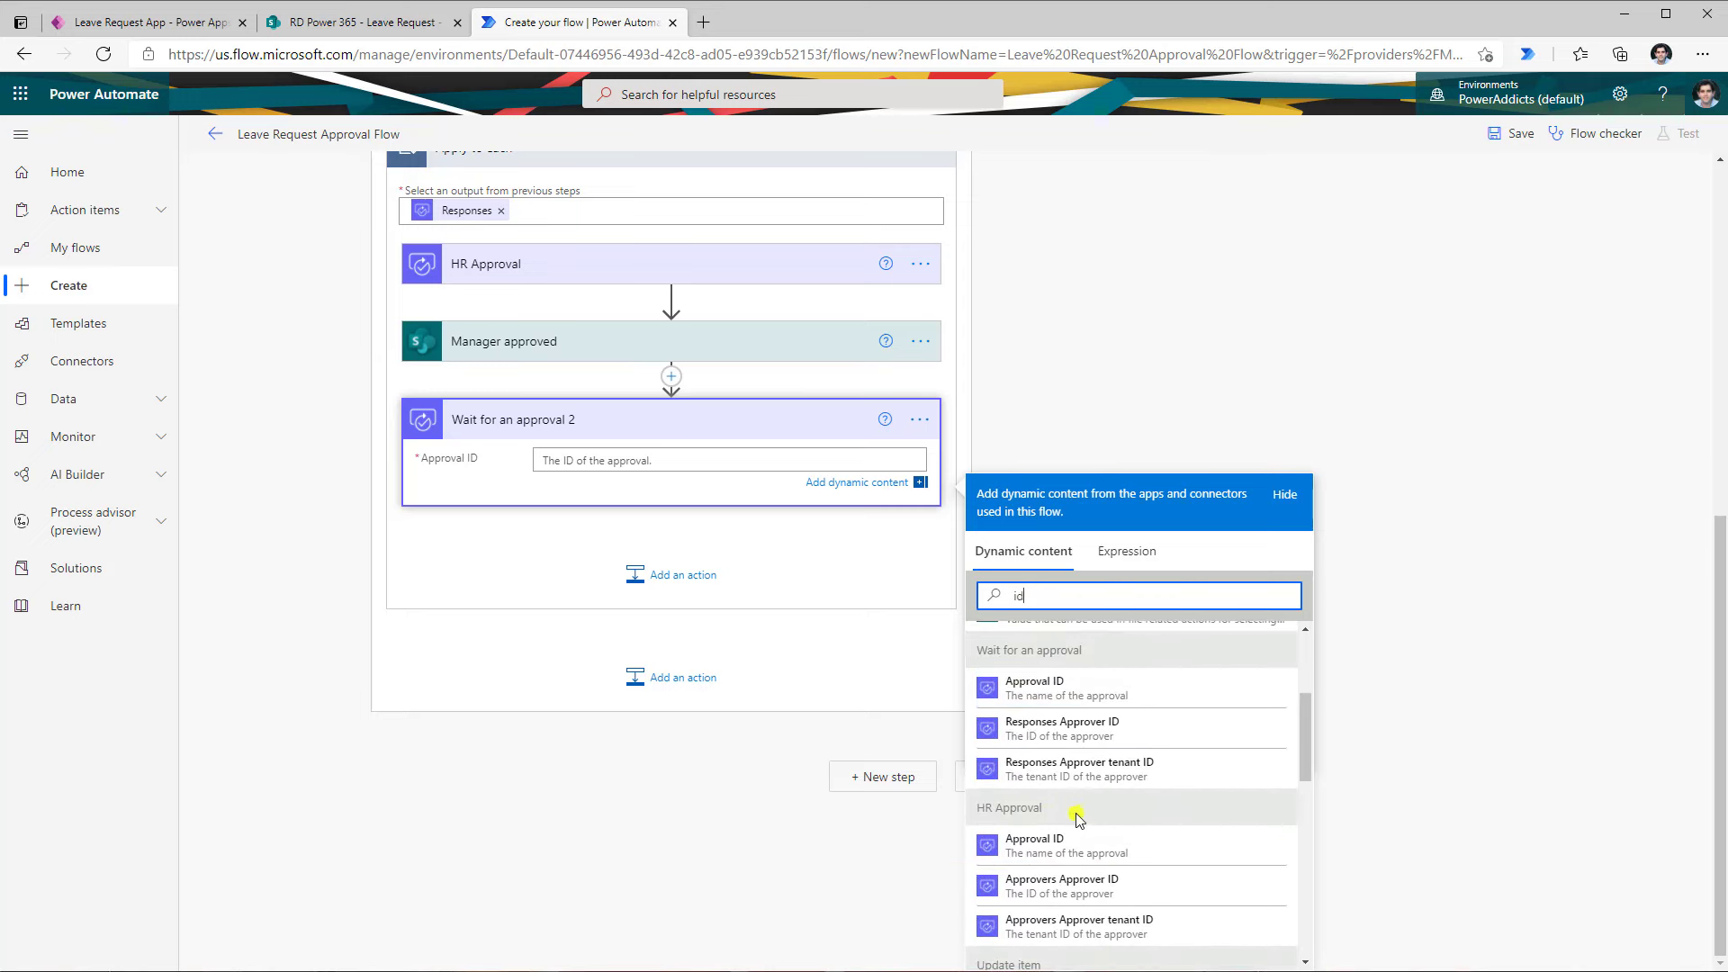
click(1045, 842)
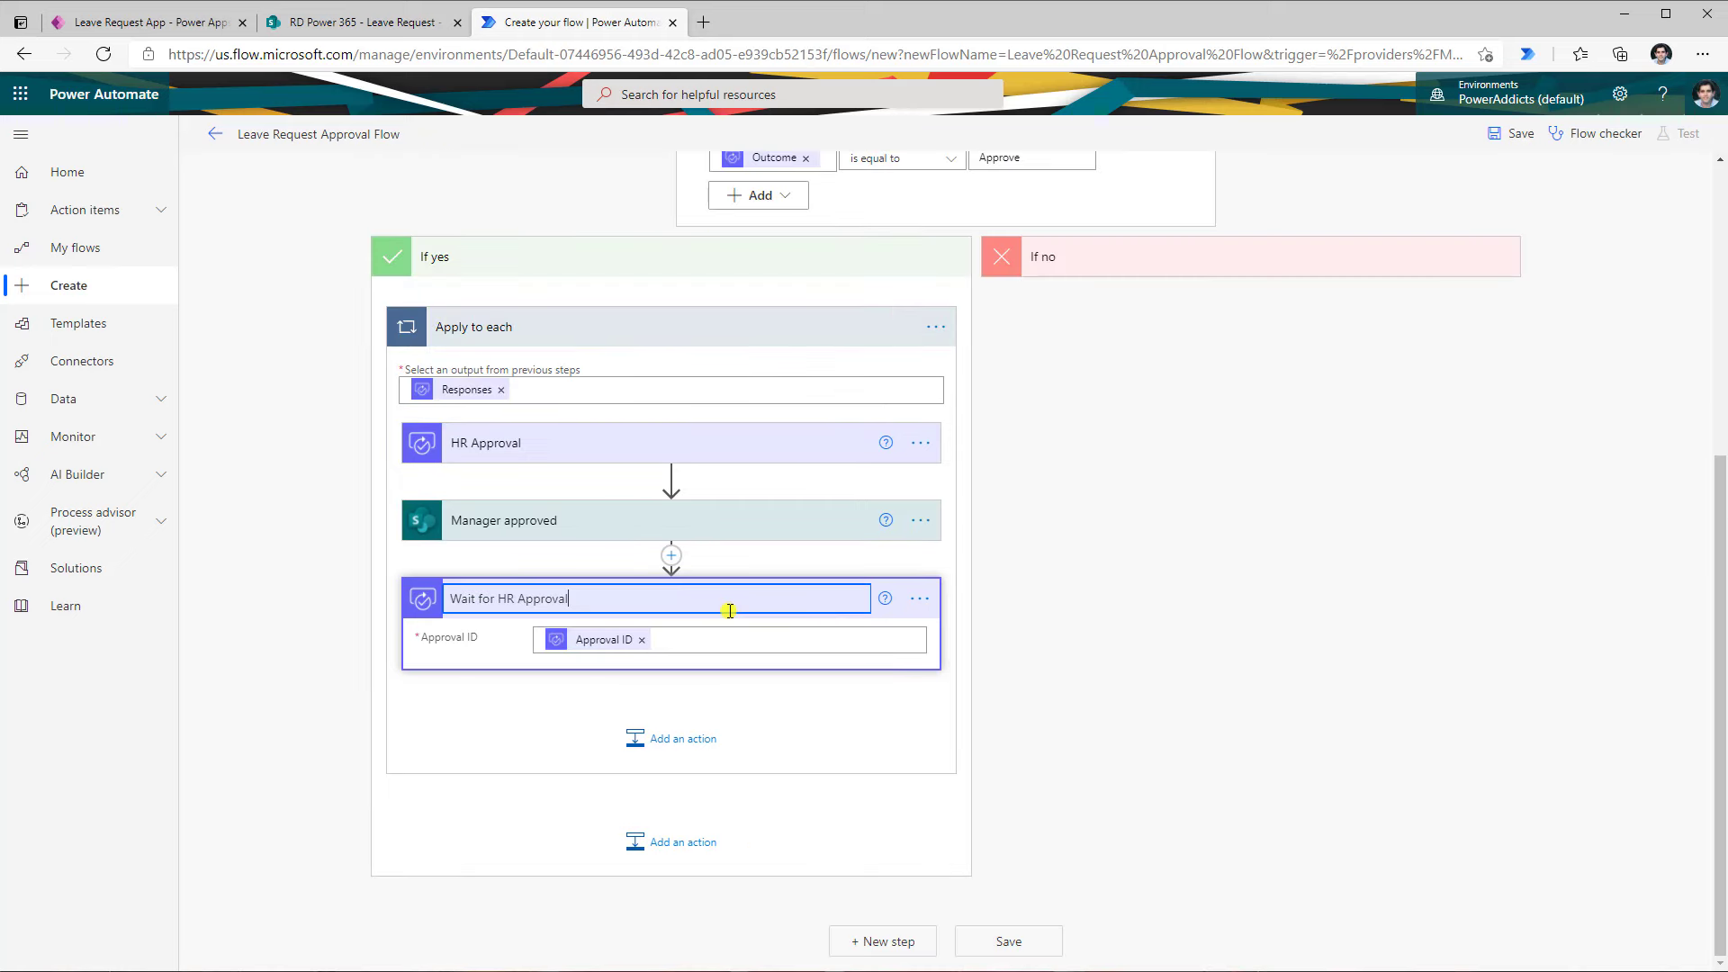
click(792, 758)
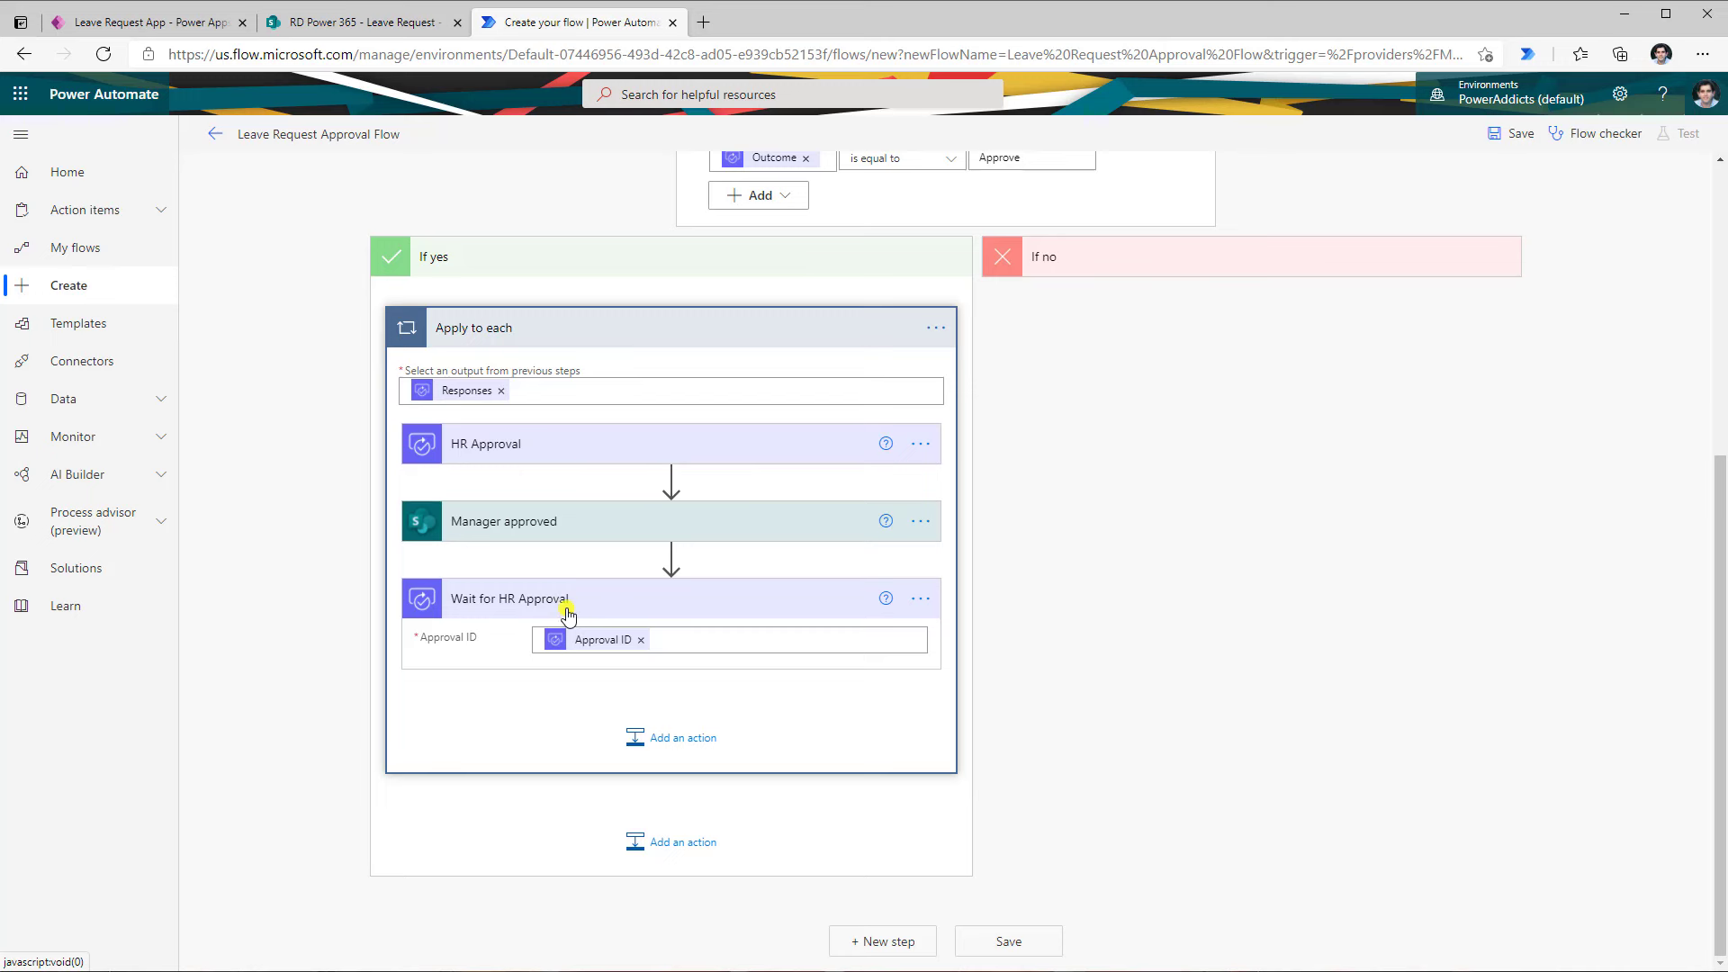
Add a condition after Wait for HR Approval that checks whether its Outcome is equal to Approve
click(671, 740)
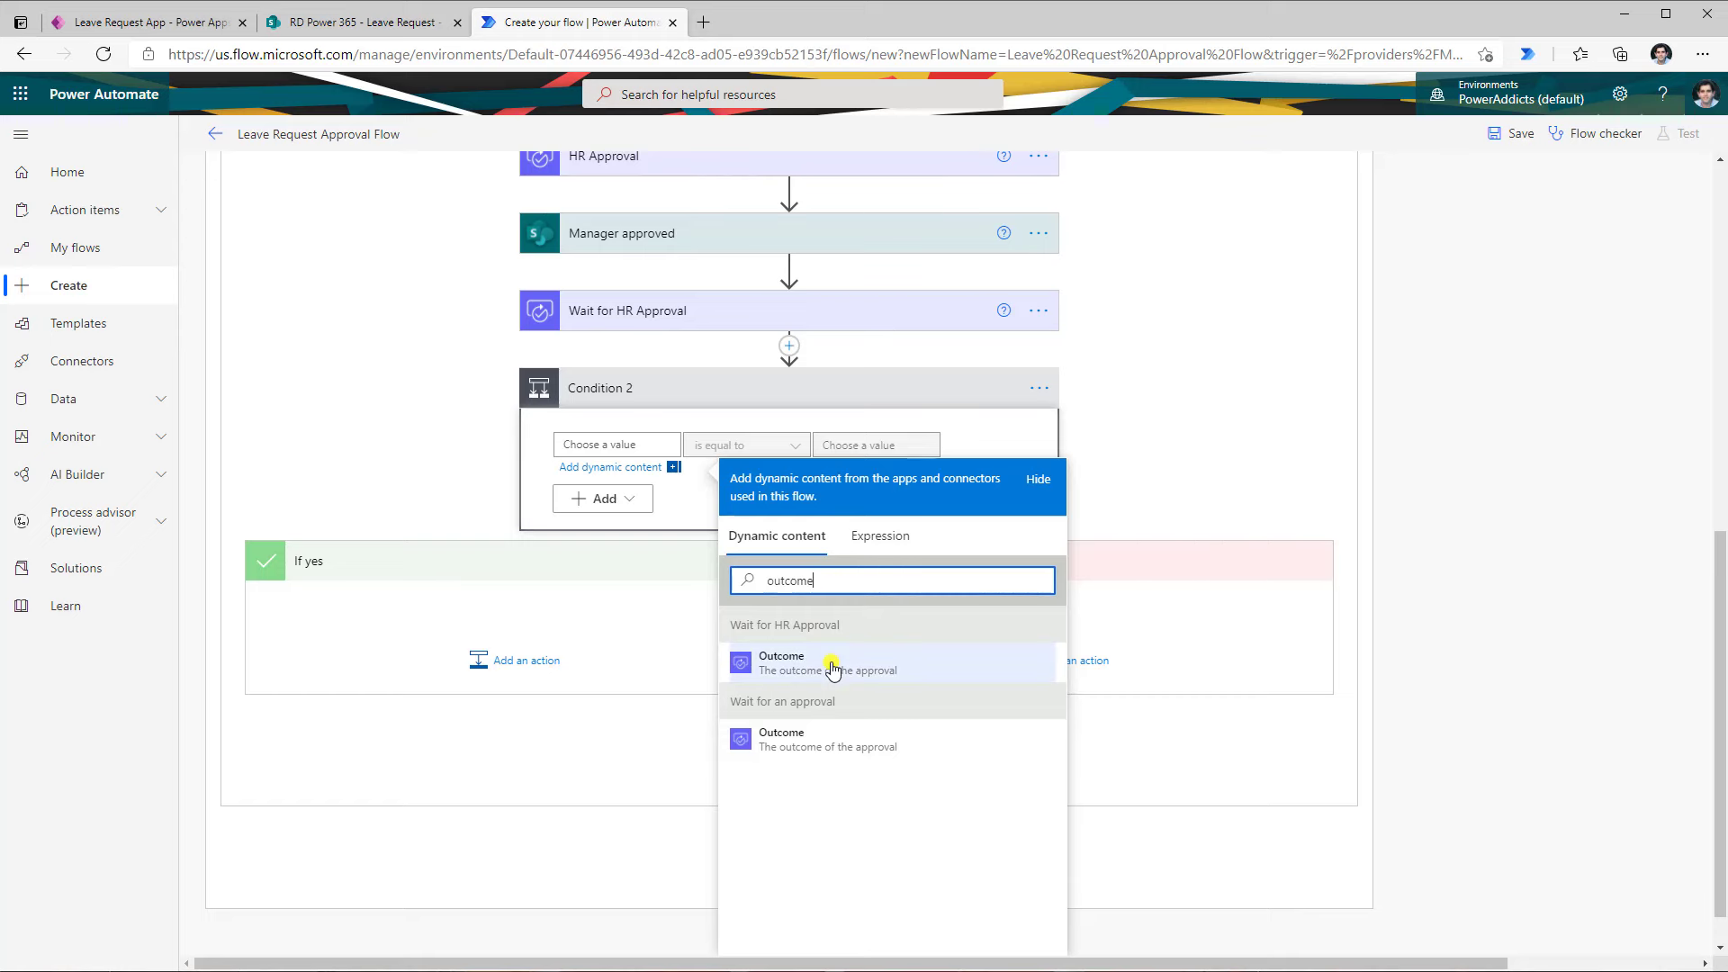
click(770, 662)
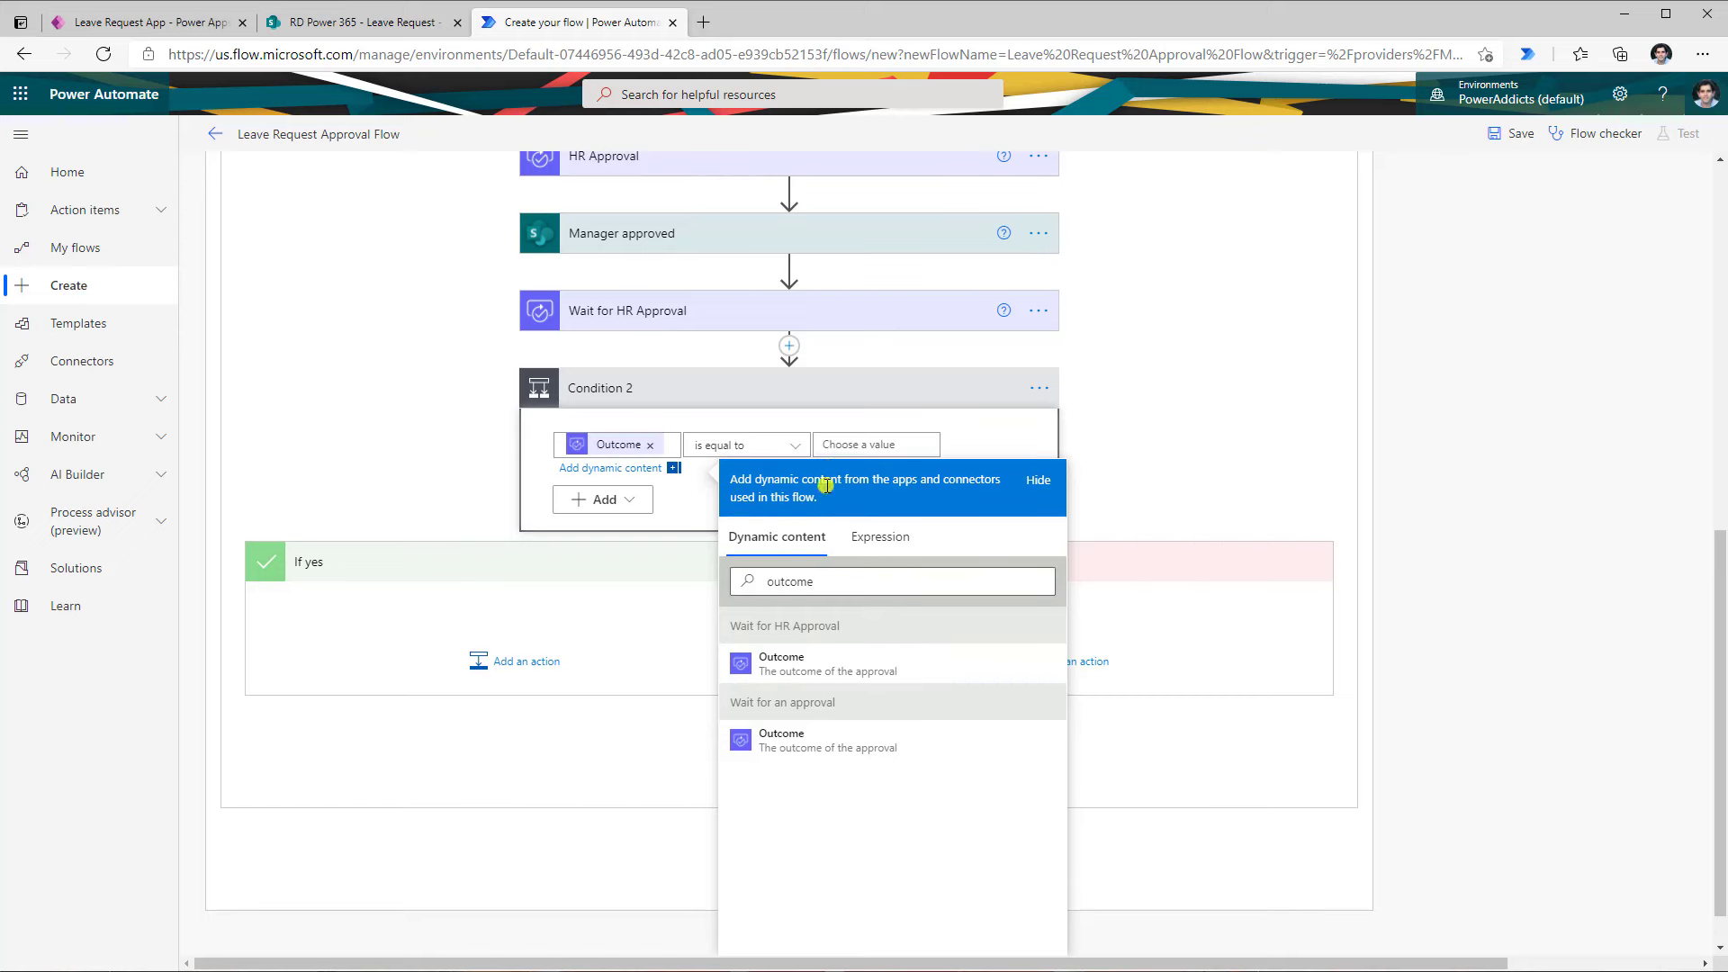
click(844, 448)
text(Approve)
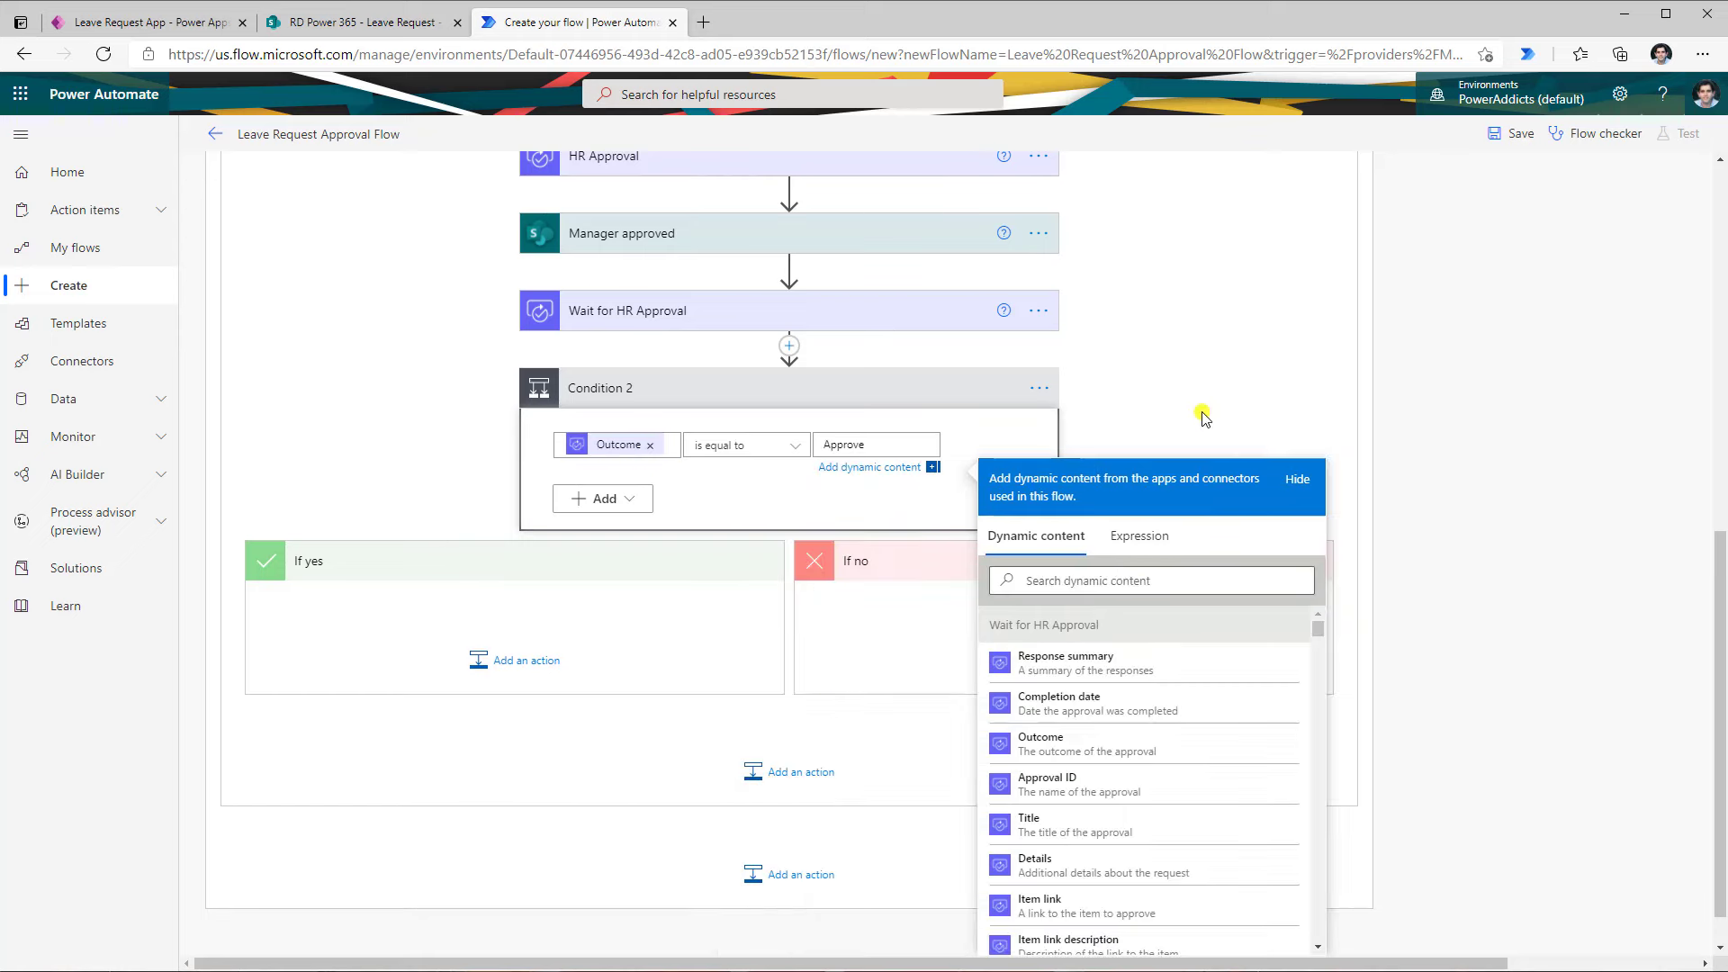
Add an Update item action to Condition 2's If yes branch for the Leave Request list's current ID and Title, with Status Value Approved
click(1204, 417)
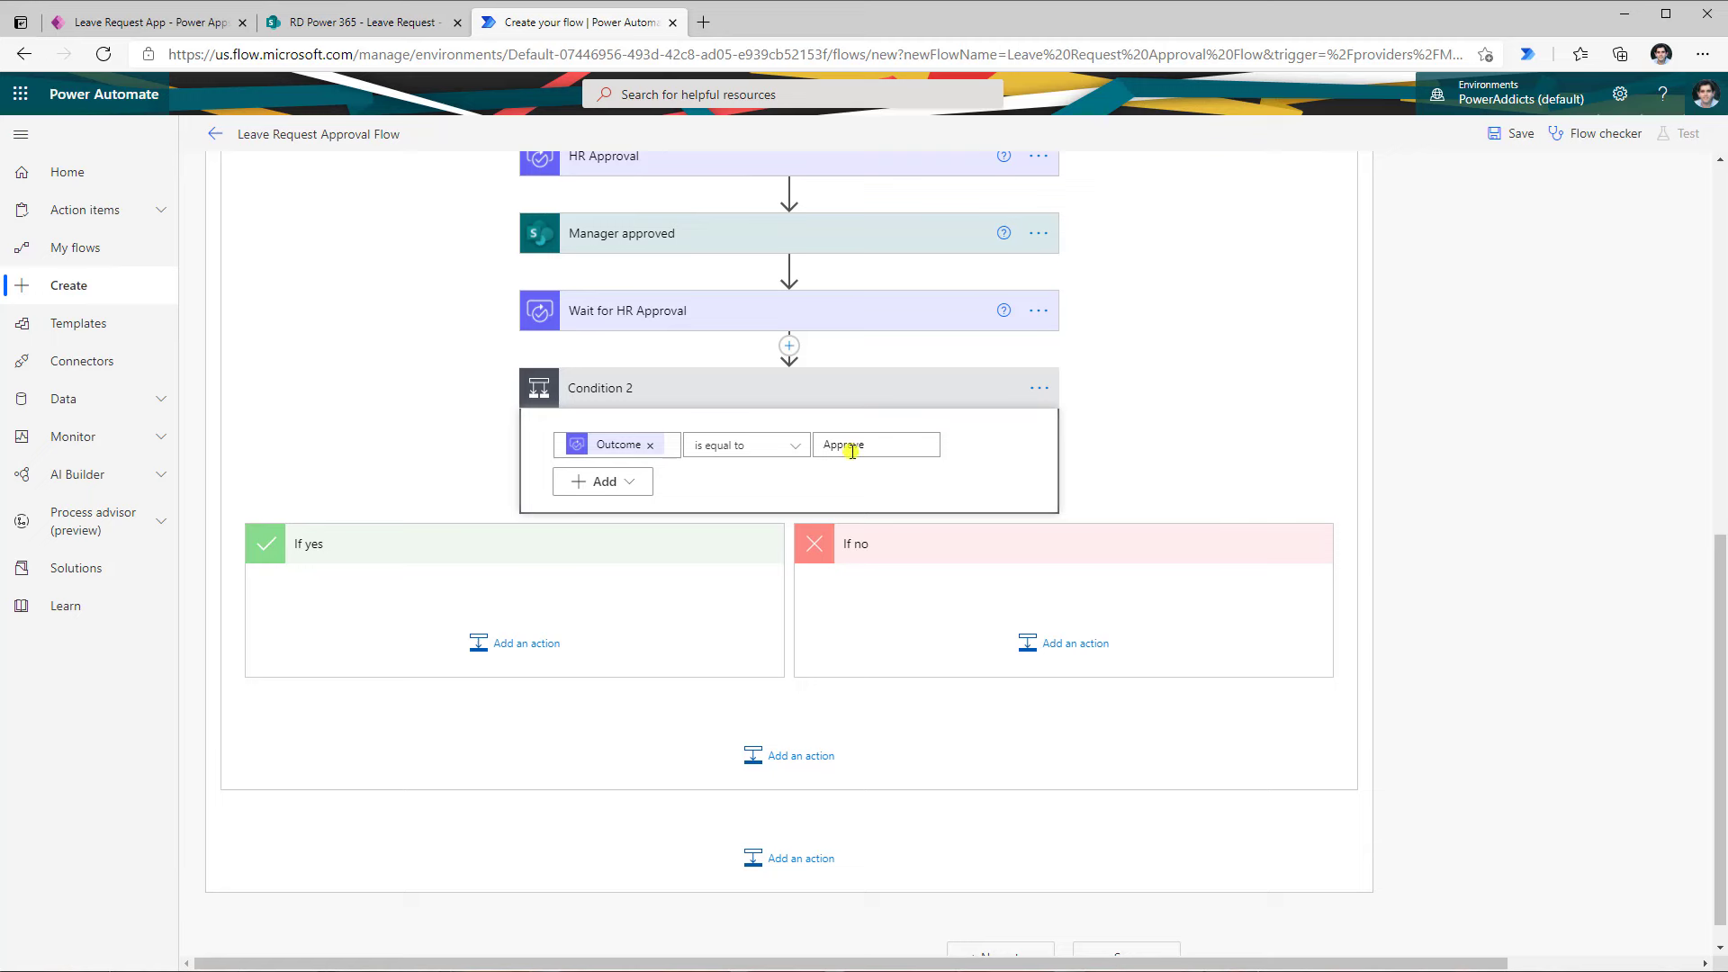
click(475, 644)
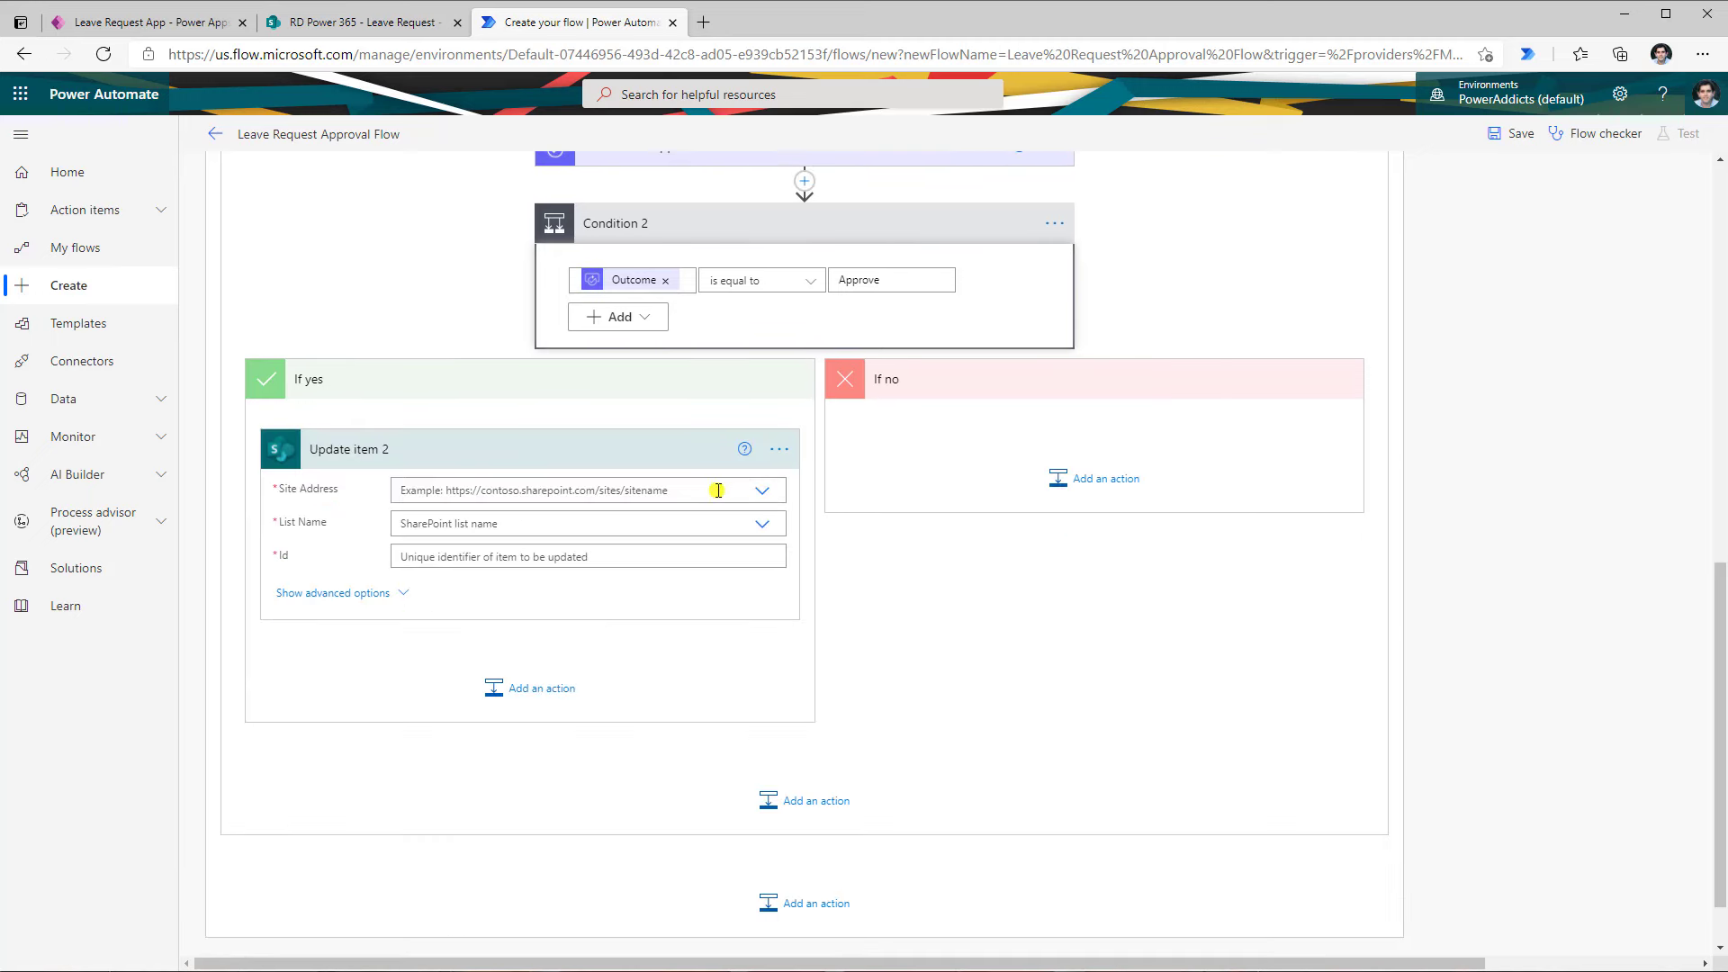
click(761, 490)
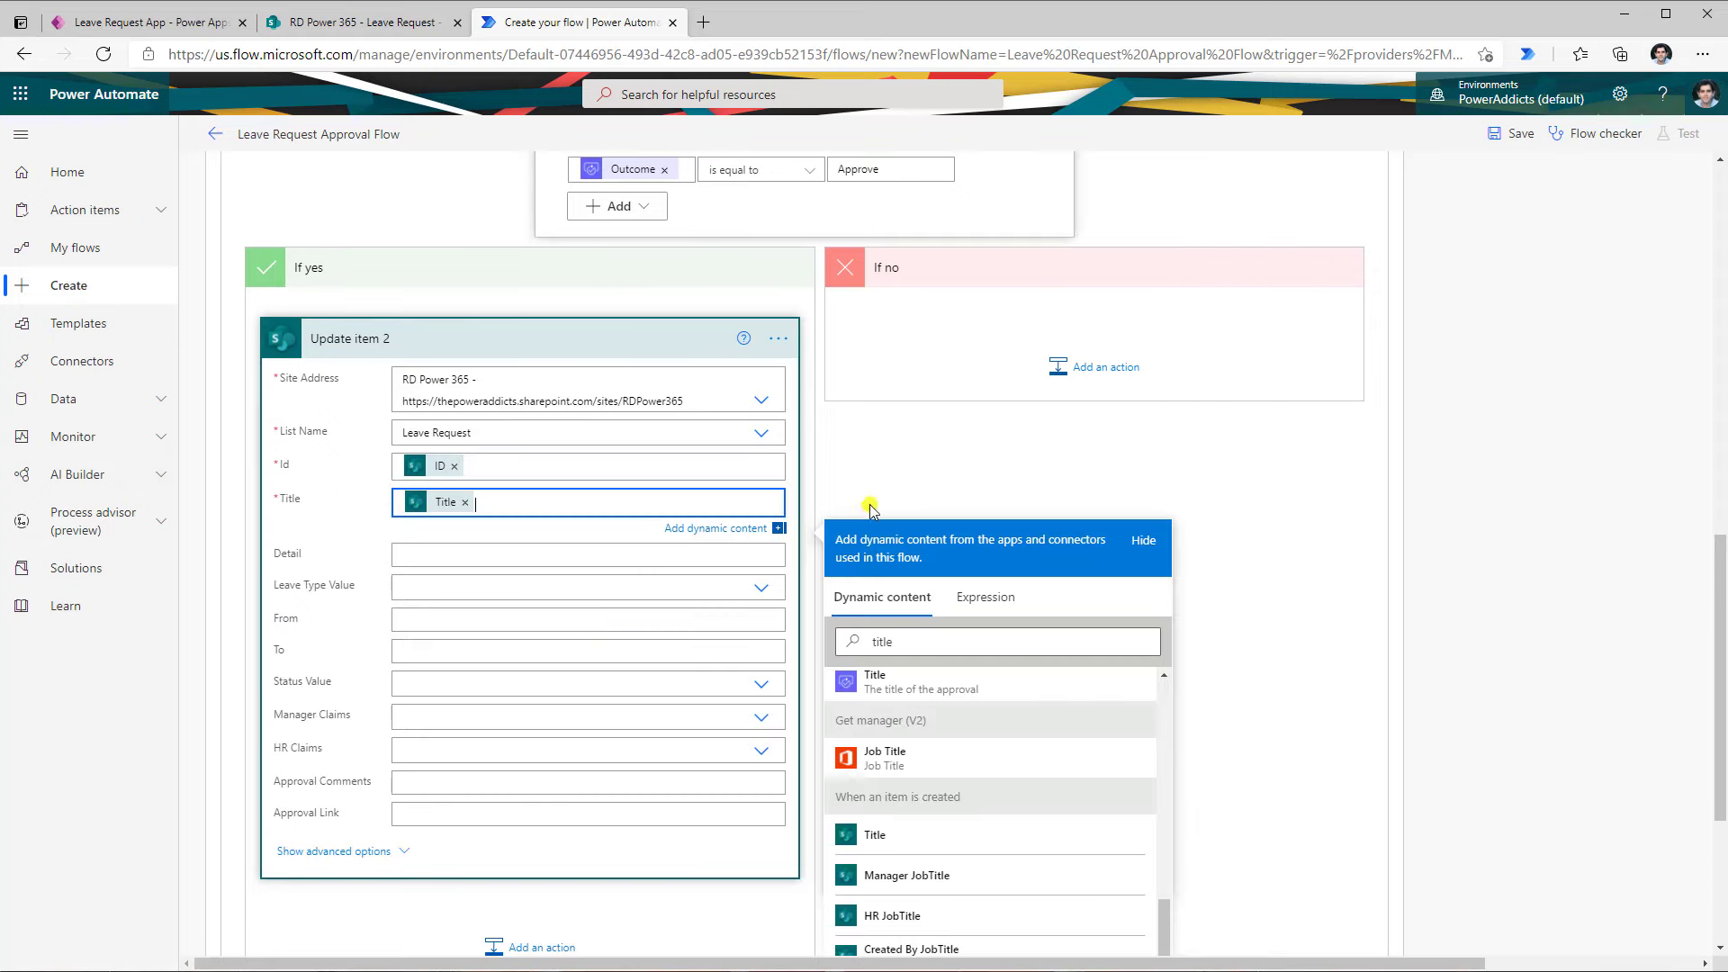
click(762, 689)
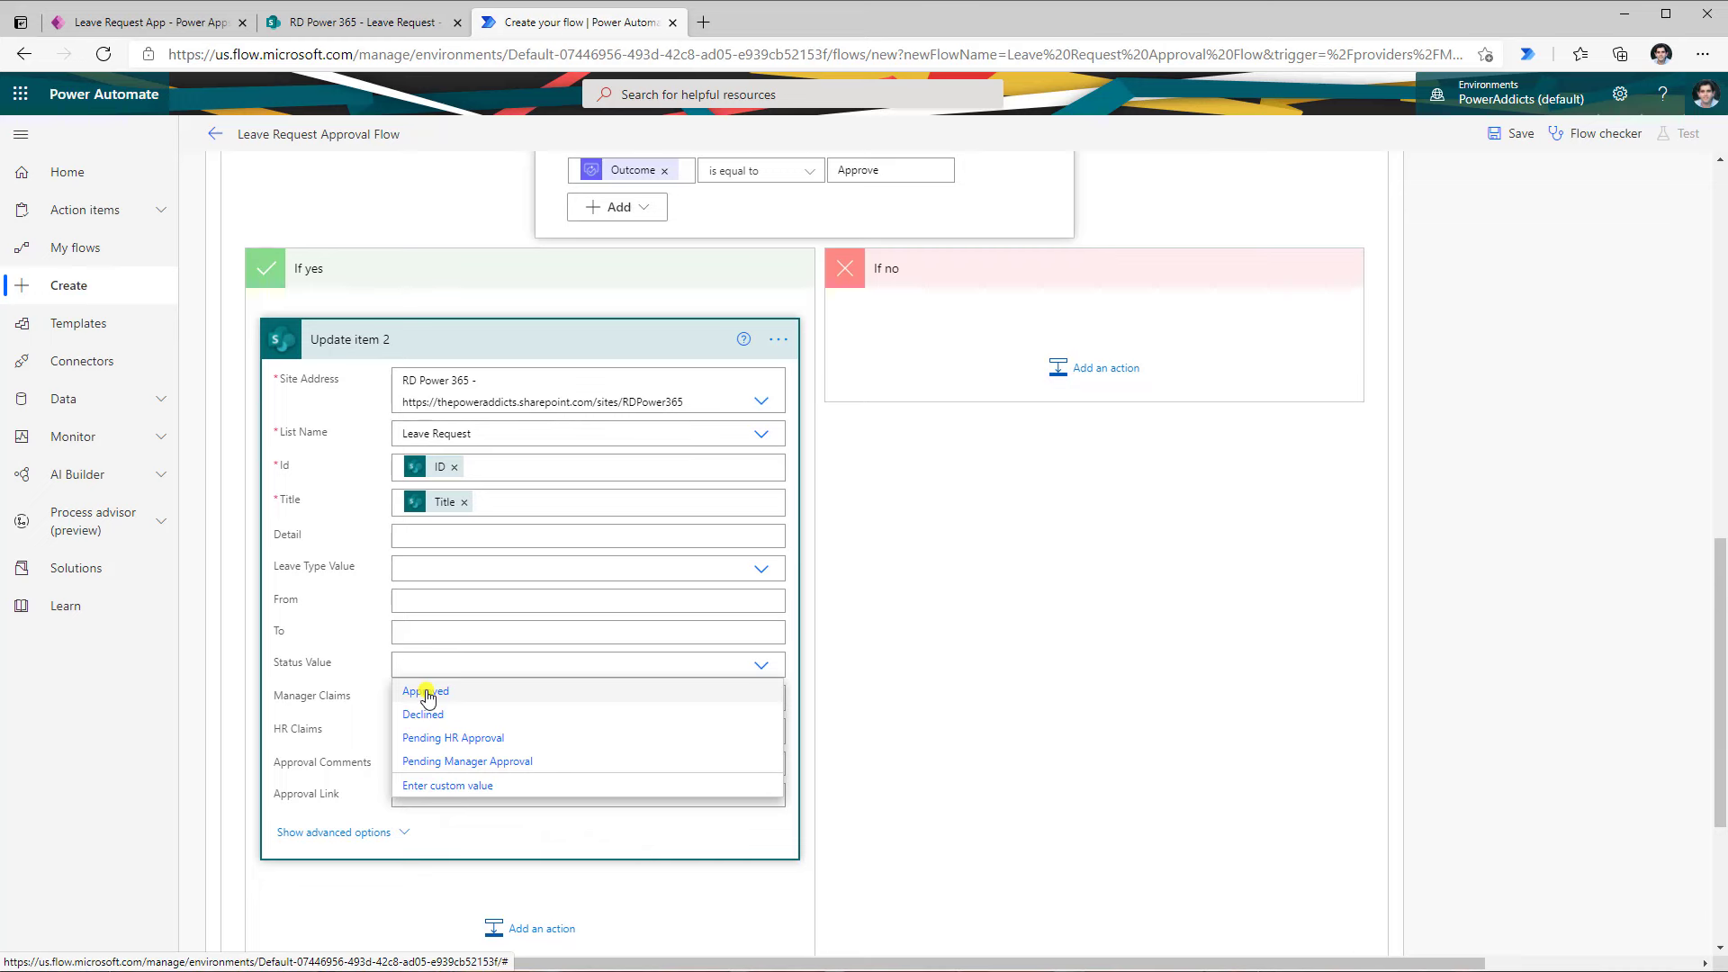
click(426, 693)
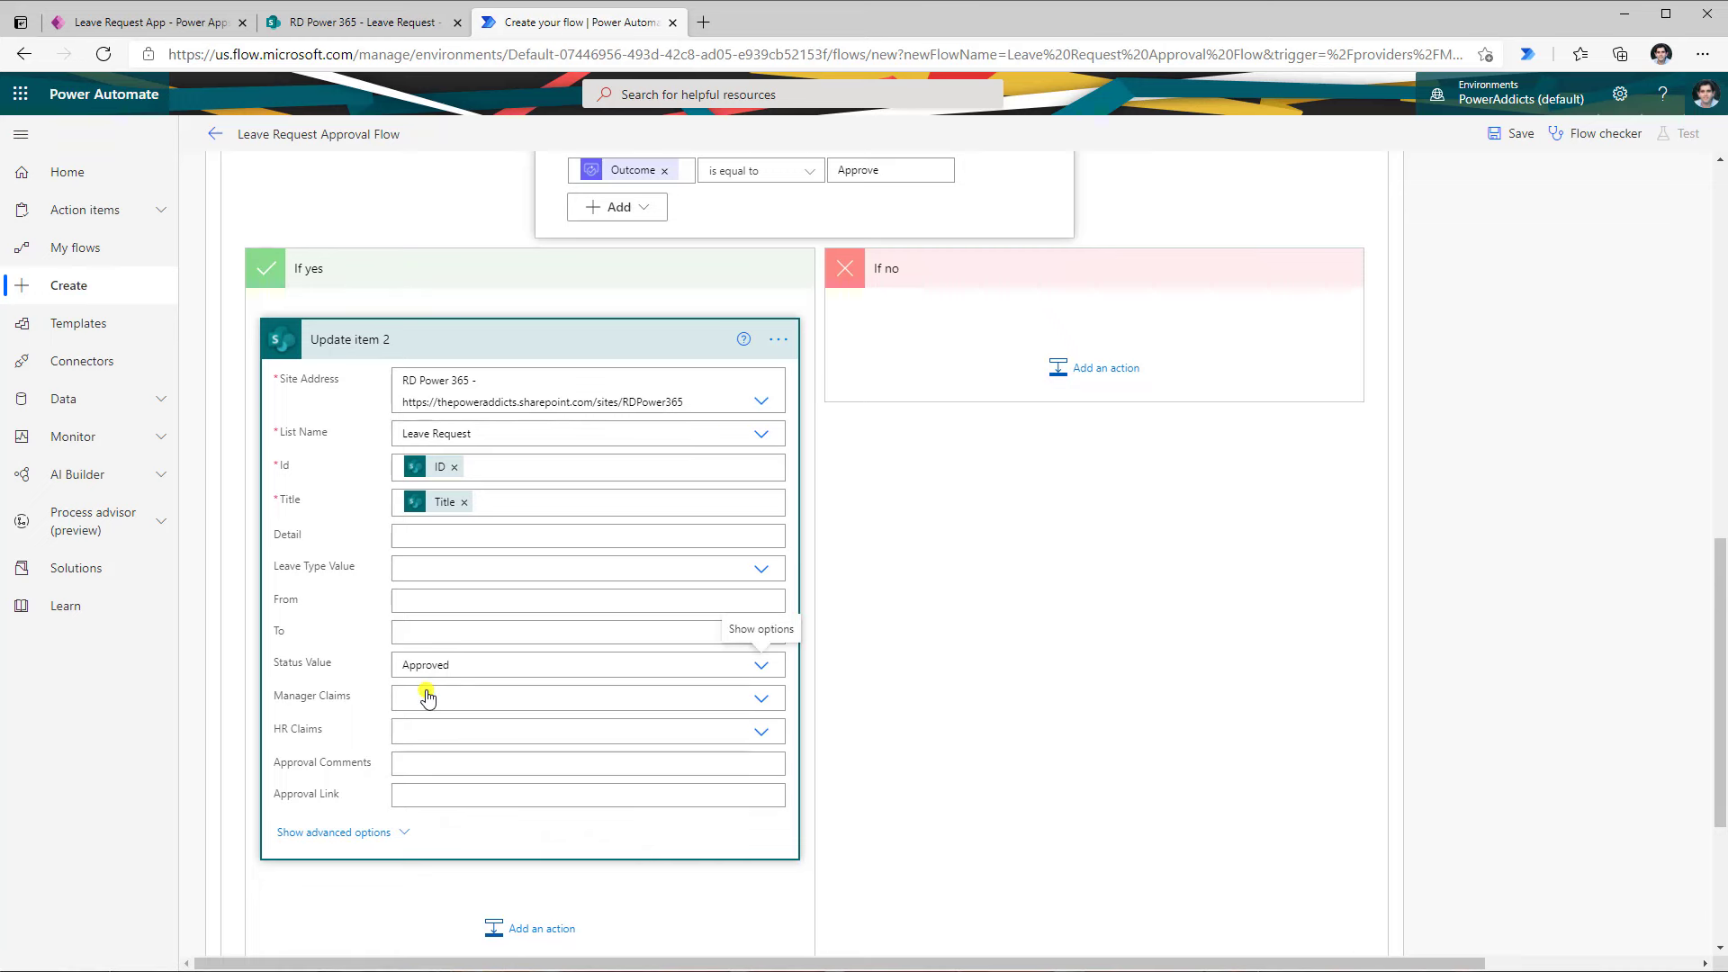
Fill Update item 2's Approval Comments with "✔ Approved By HR ( )" and insert Wait for HR Approval's Responses Approver name inside the parentheses
click(611, 766)
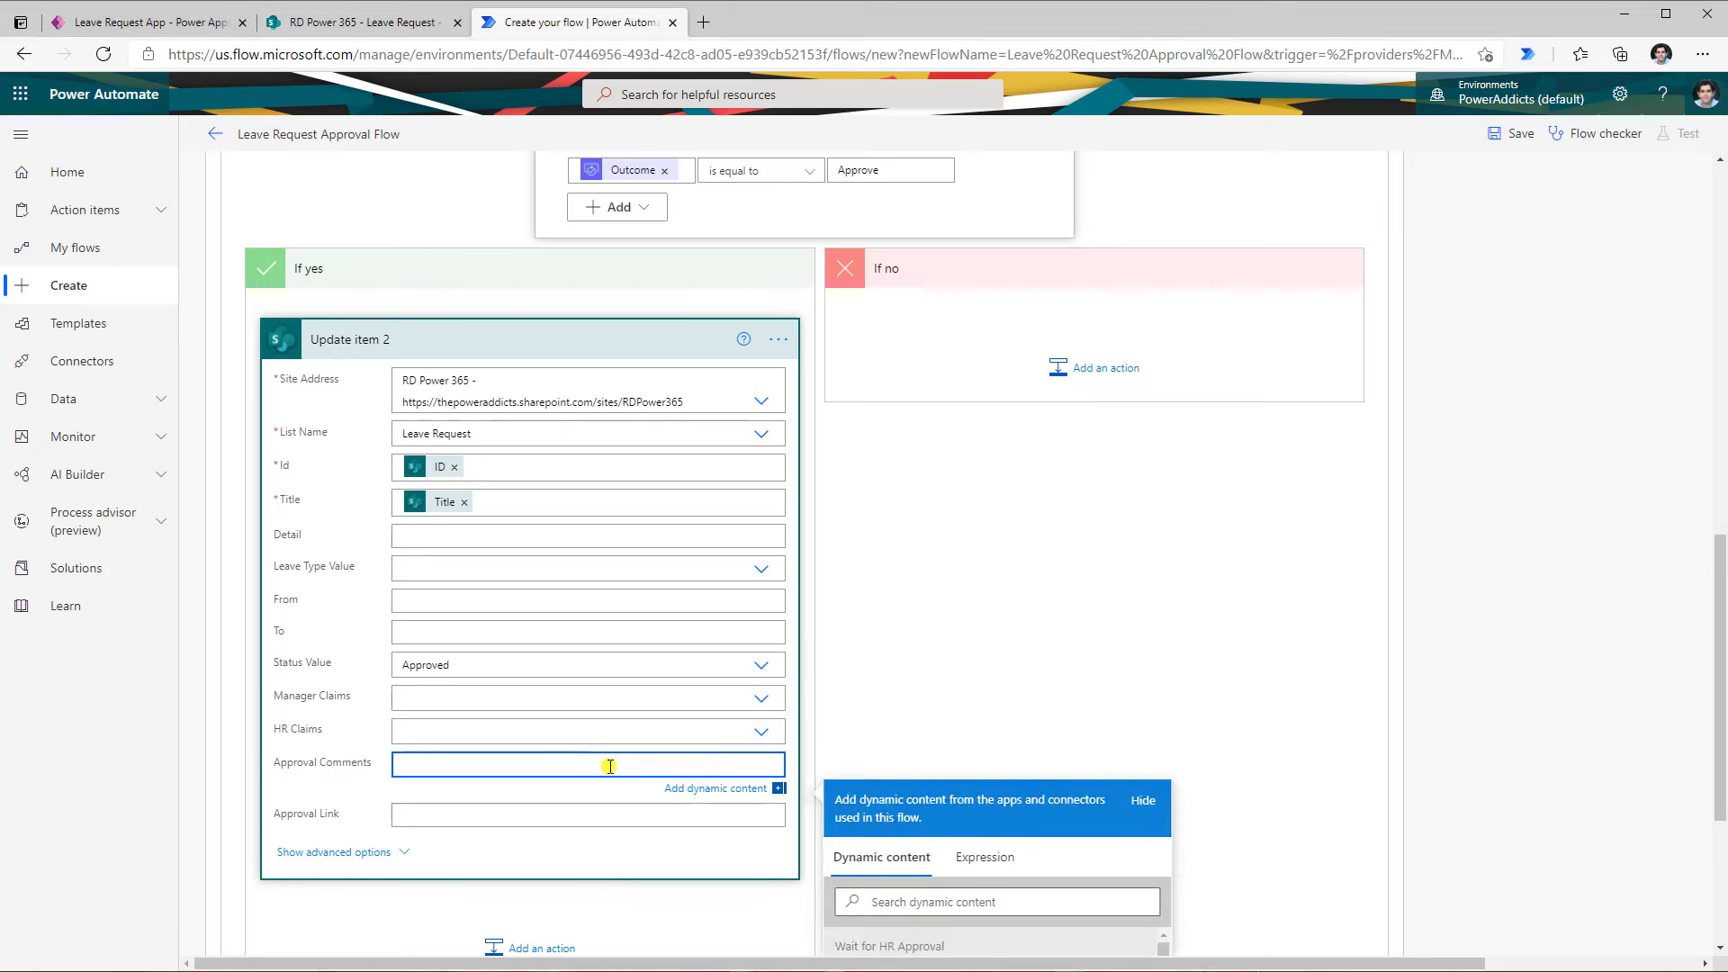
text(✔ Approved By)
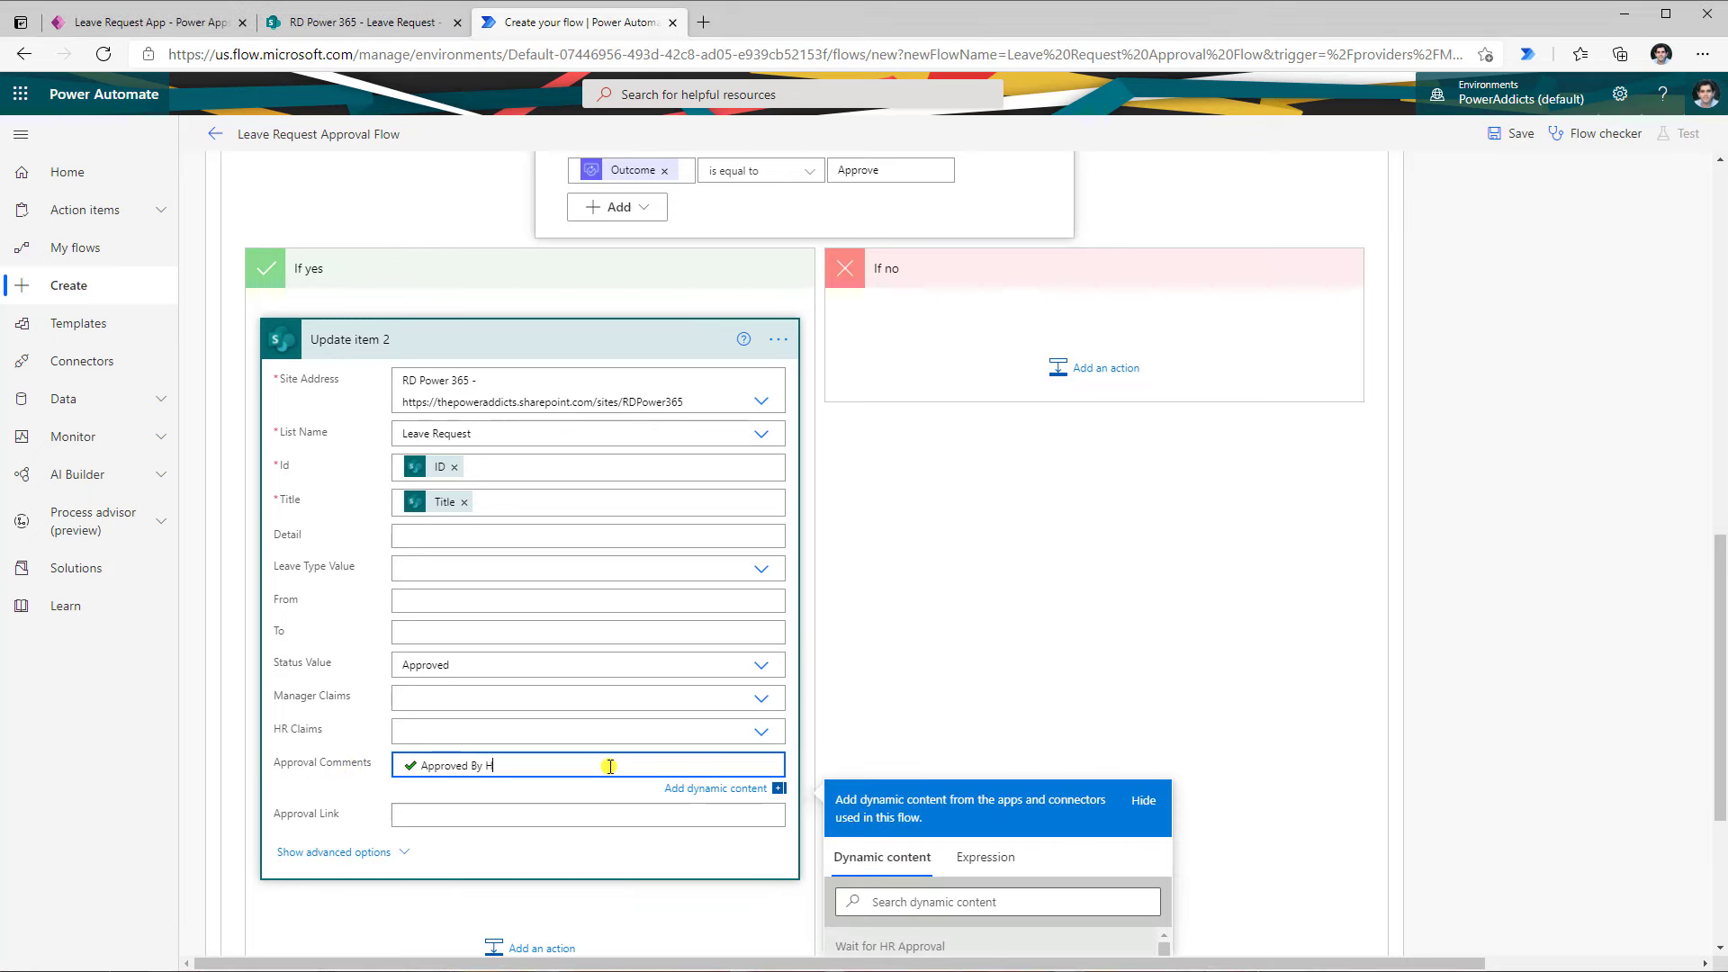
text(HR ())
scroll(1141, 681, down, 3)
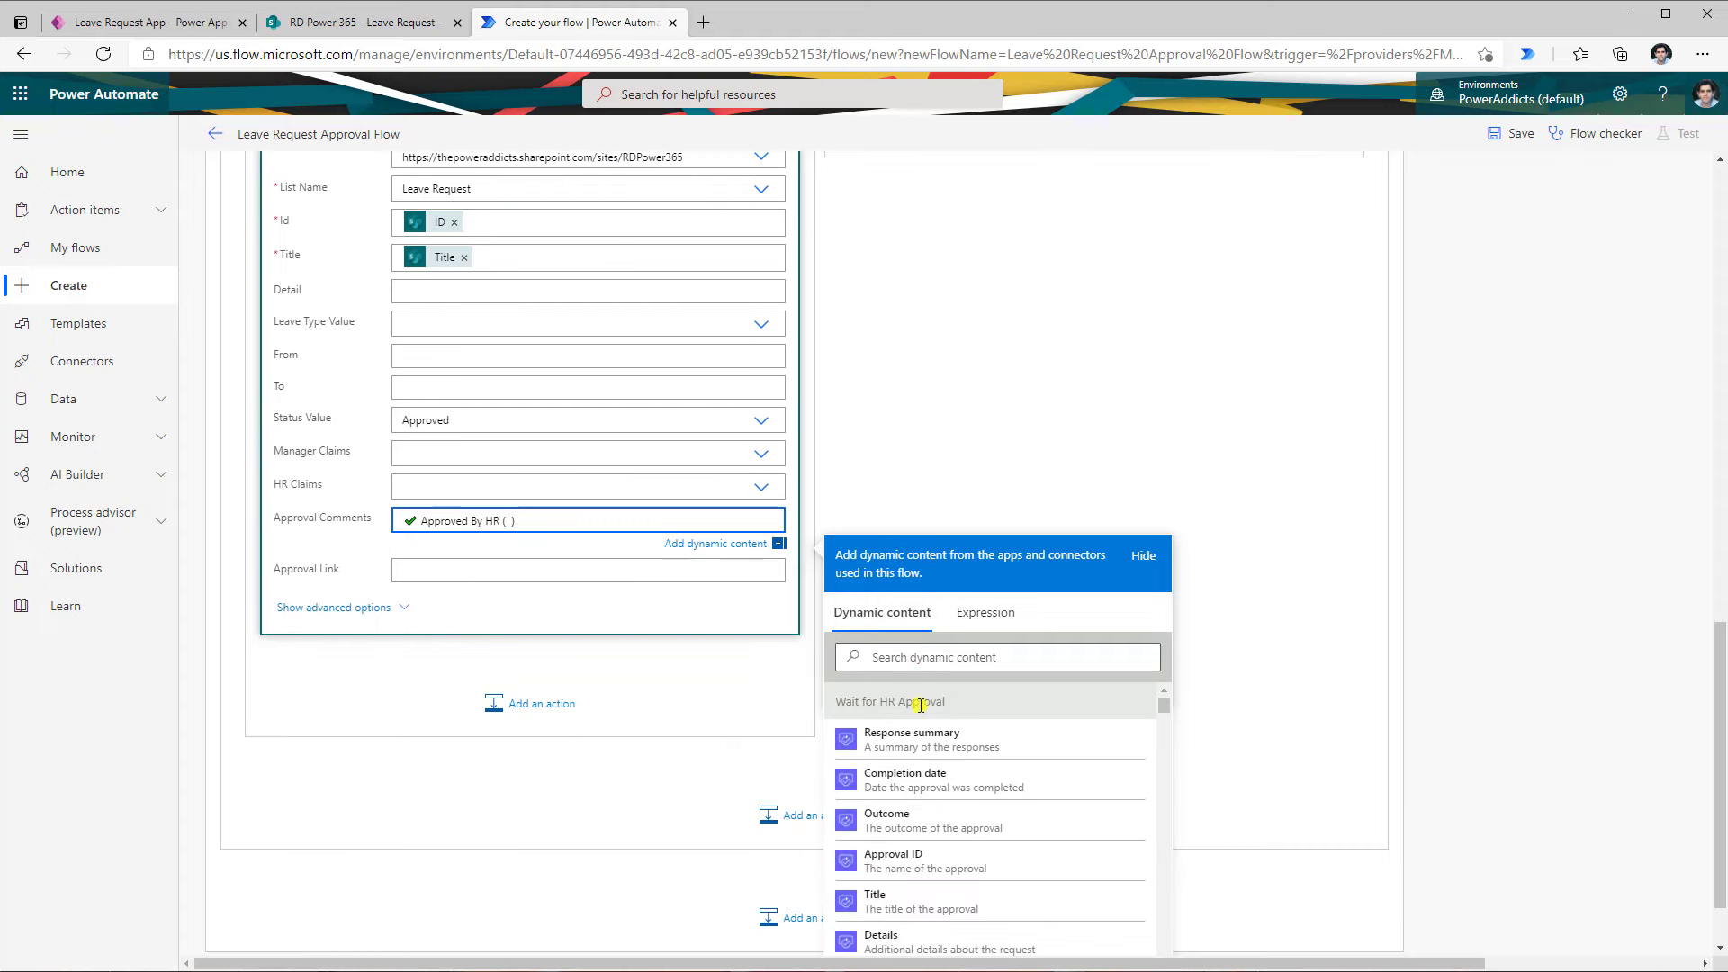
scroll(968, 747, down, 2)
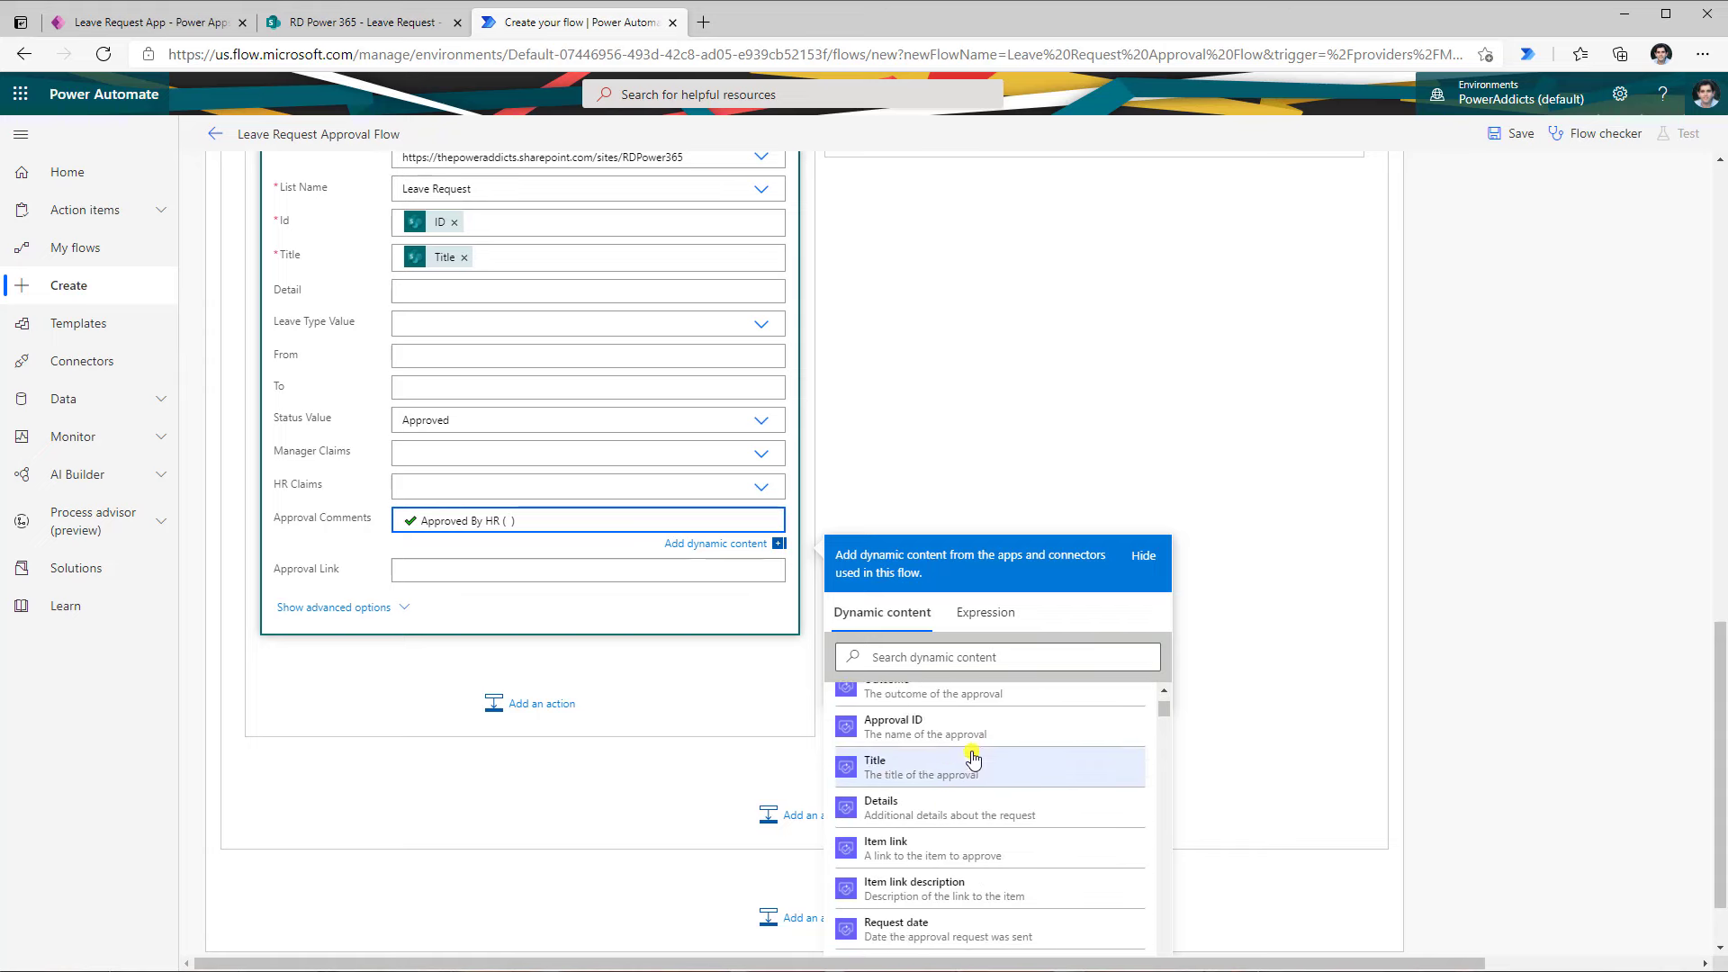
scroll(974, 759, down, 3)
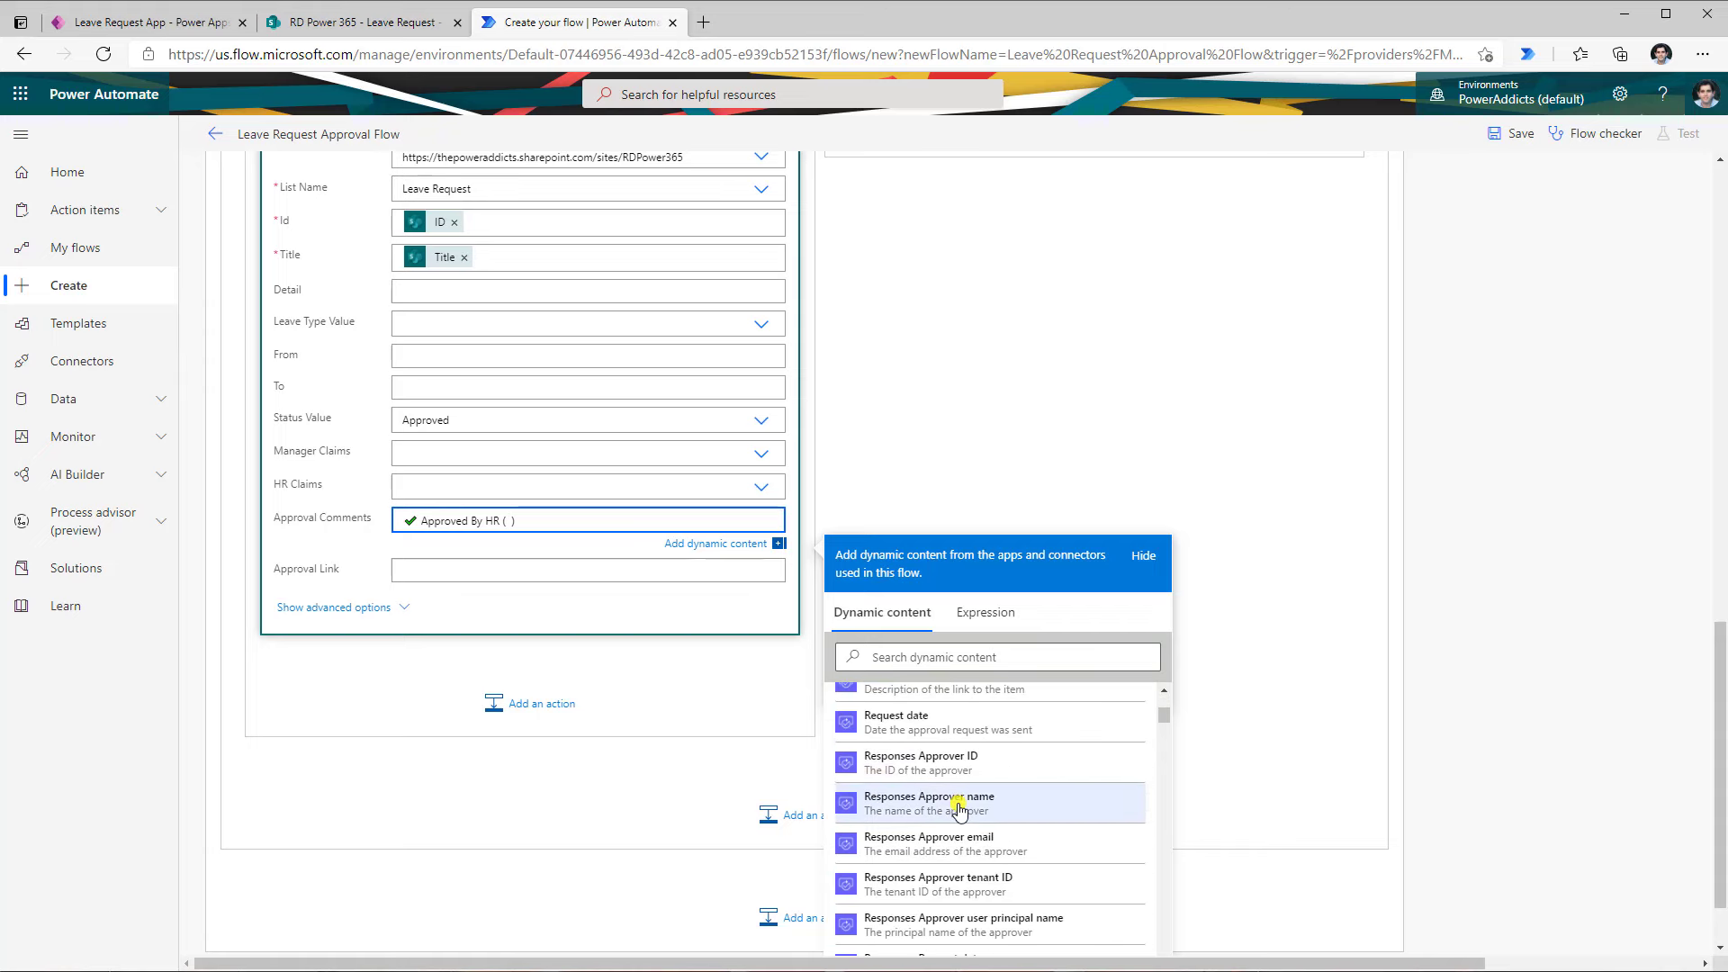
click(957, 804)
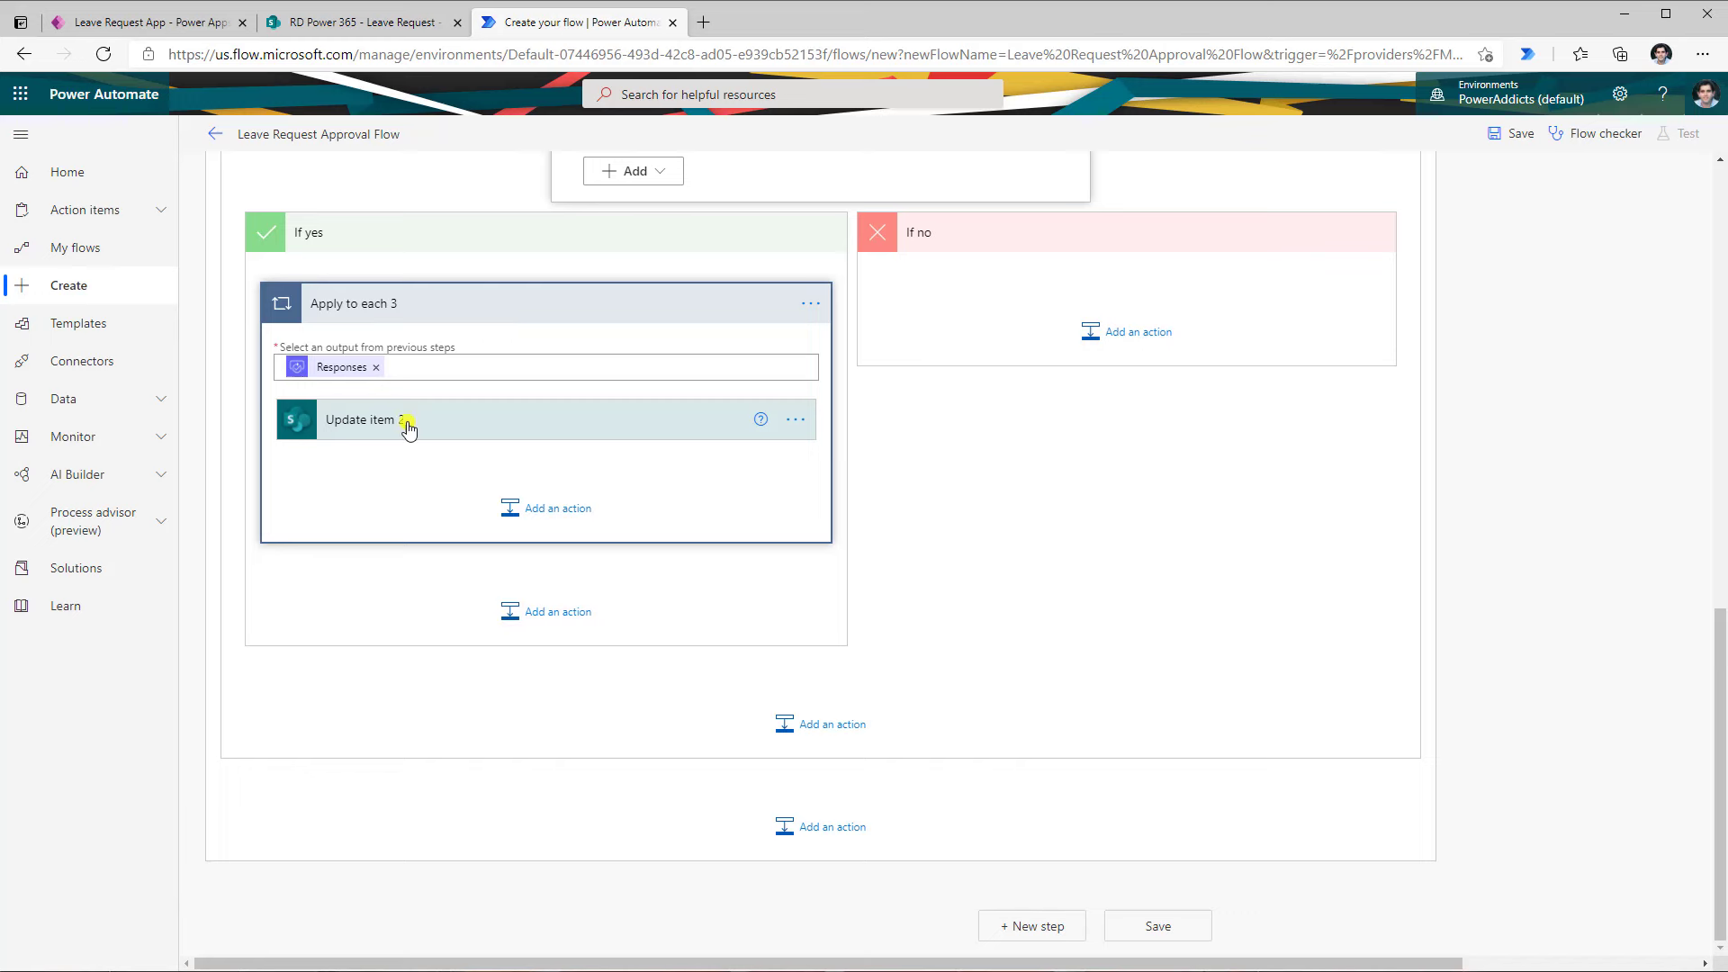
Reopen Update item 2 and extend its Approval Comments with a colon and Wait for HR Approval's Responses Comments
click(540, 419)
scroll(659, 555, down, 3)
click(666, 584)
text() :)
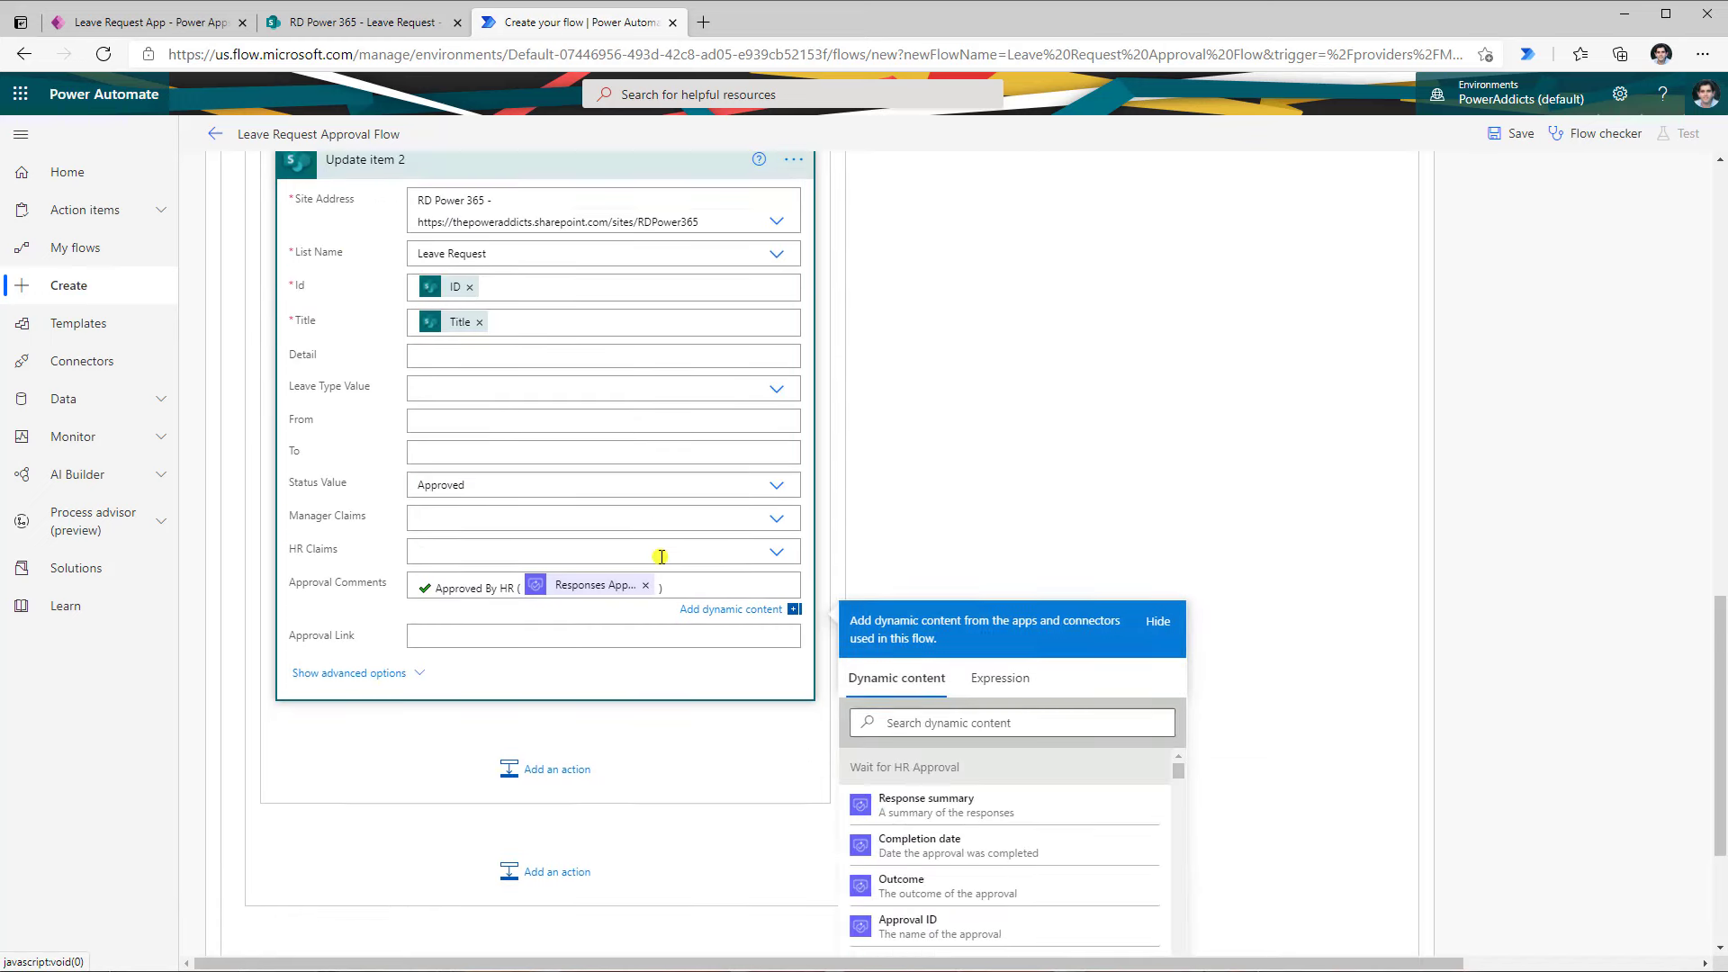
scroll(657, 556, down, 1)
click(913, 659)
text(COMMENTS)
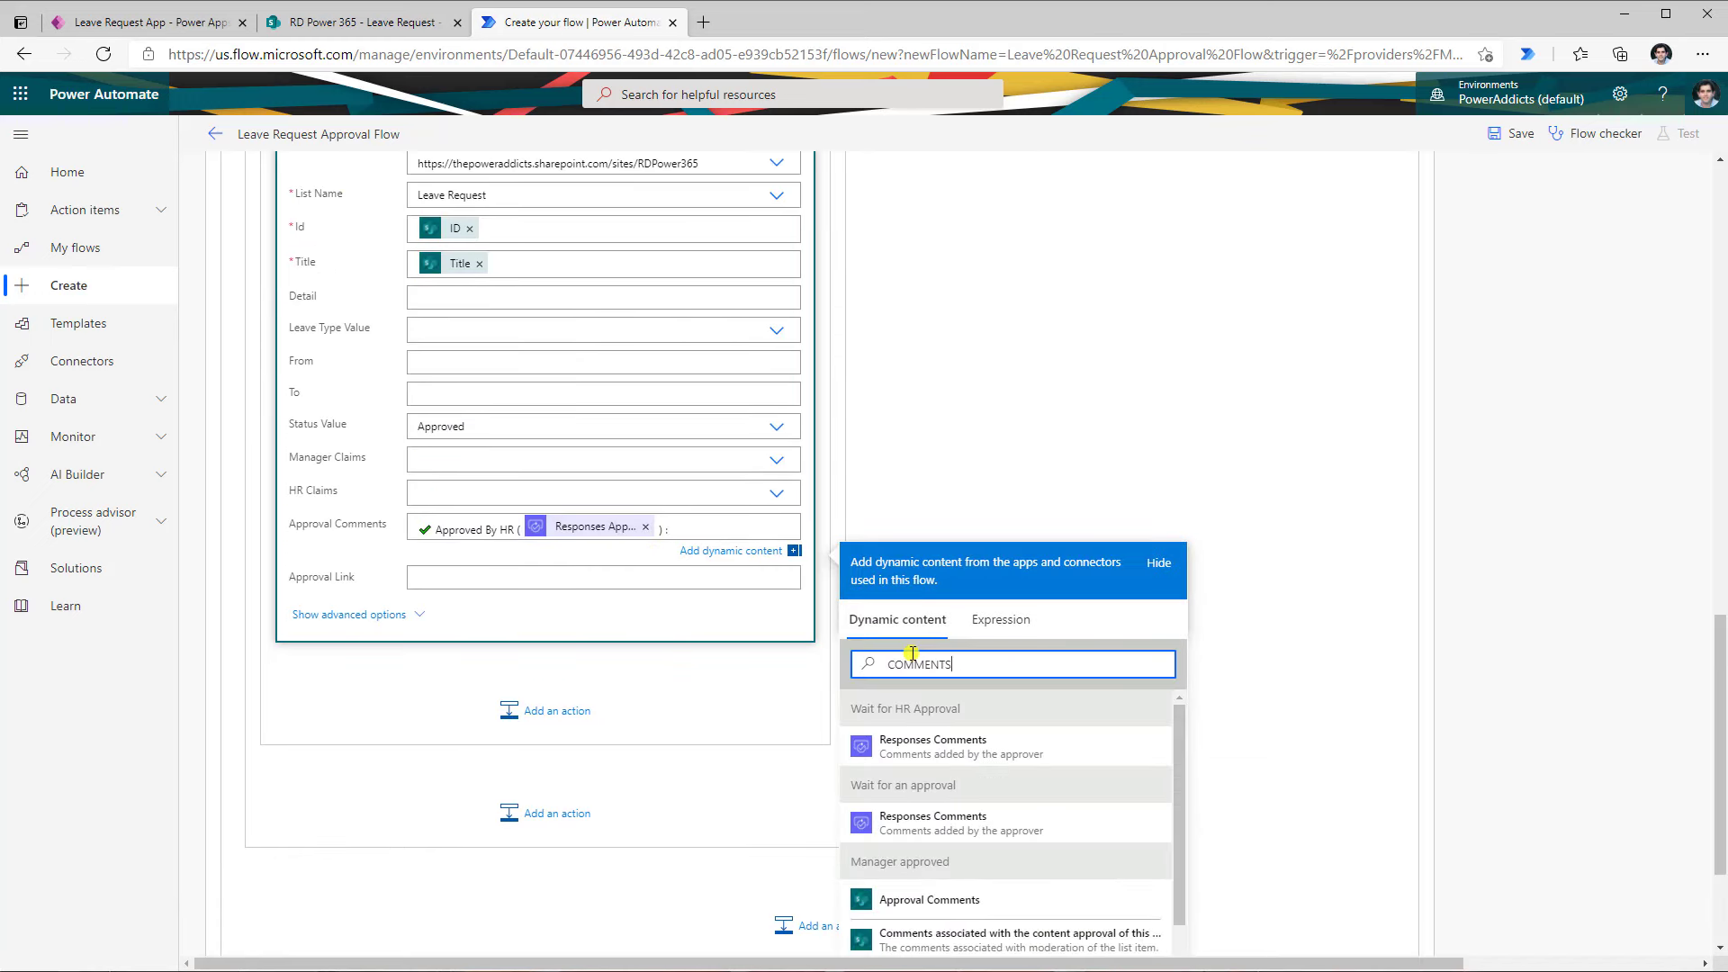
click(994, 747)
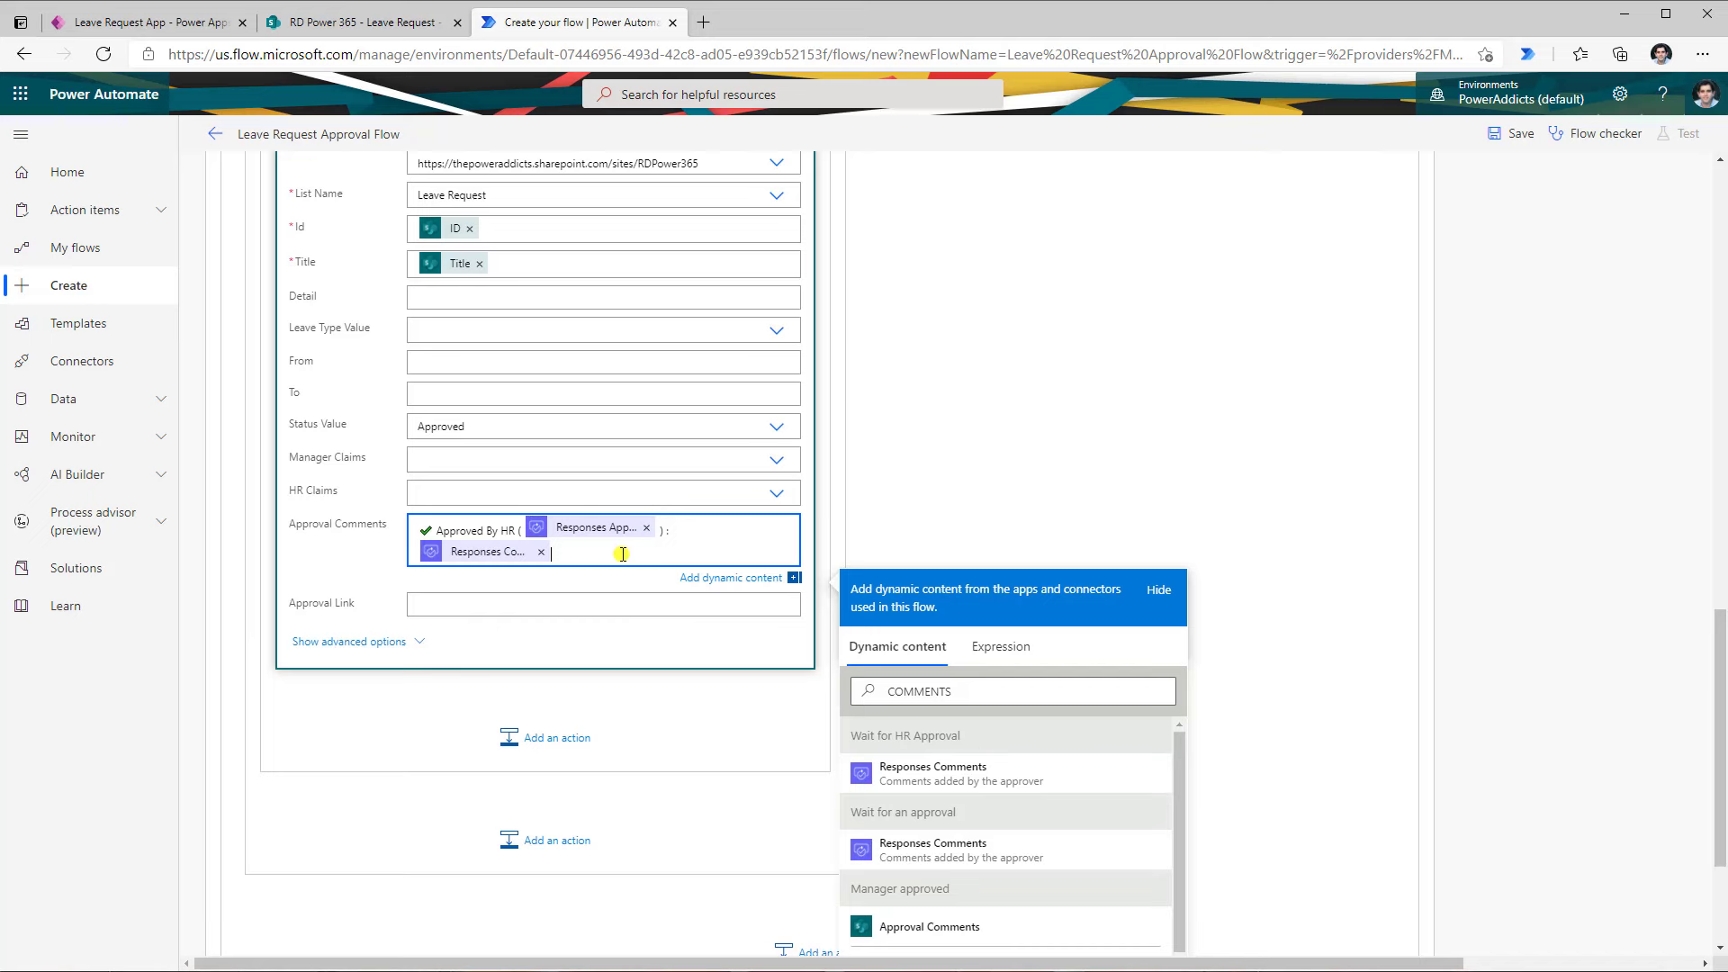
Append Manager approved's Approval Comments after a blank line in Update item 2's Approval Comments
key(Return)
key(Return)
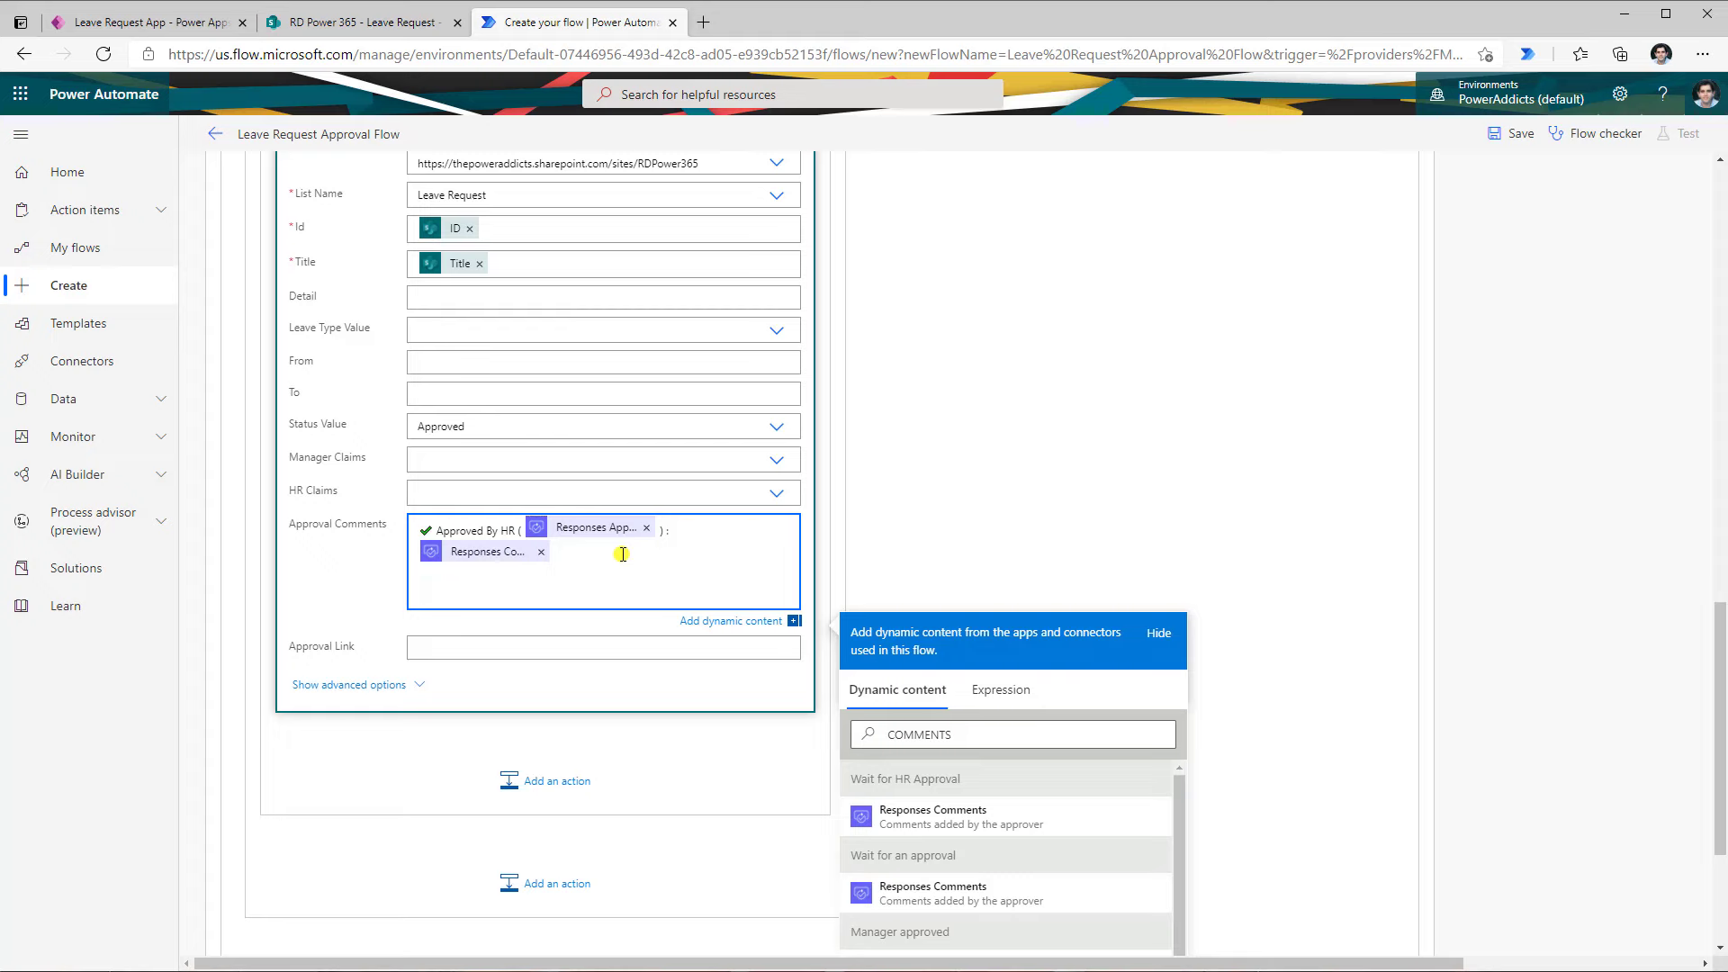
scroll(622, 553, up, 9)
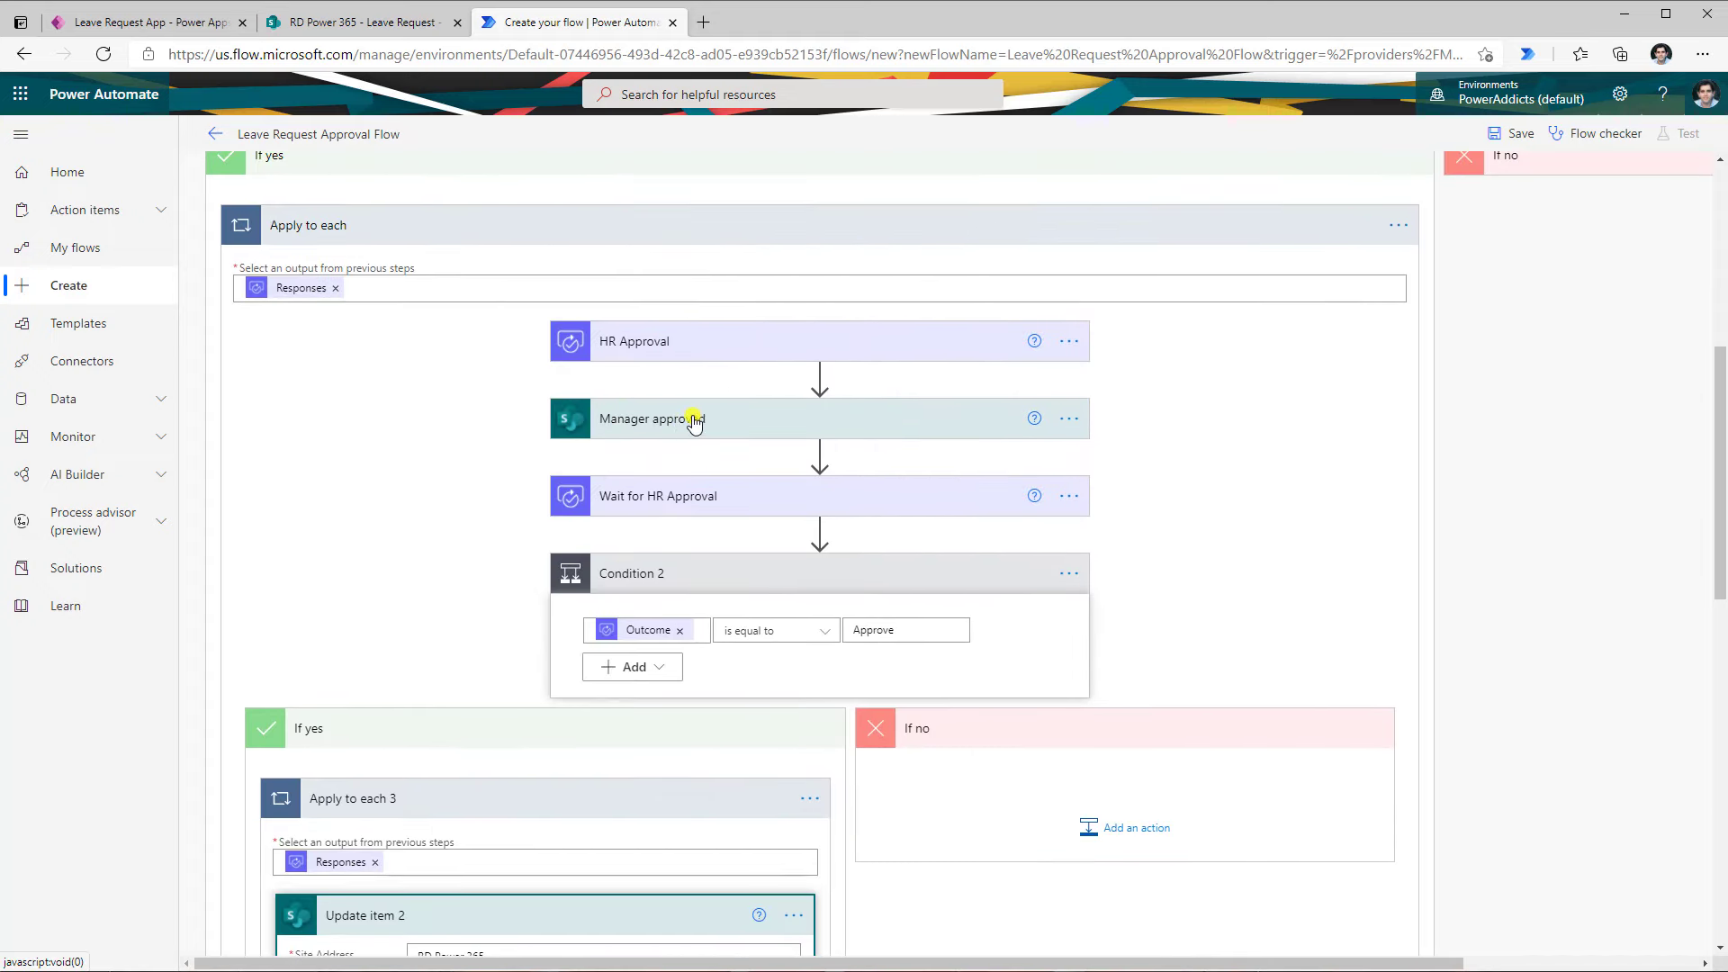
click(680, 421)
scroll(727, 689, down, 3)
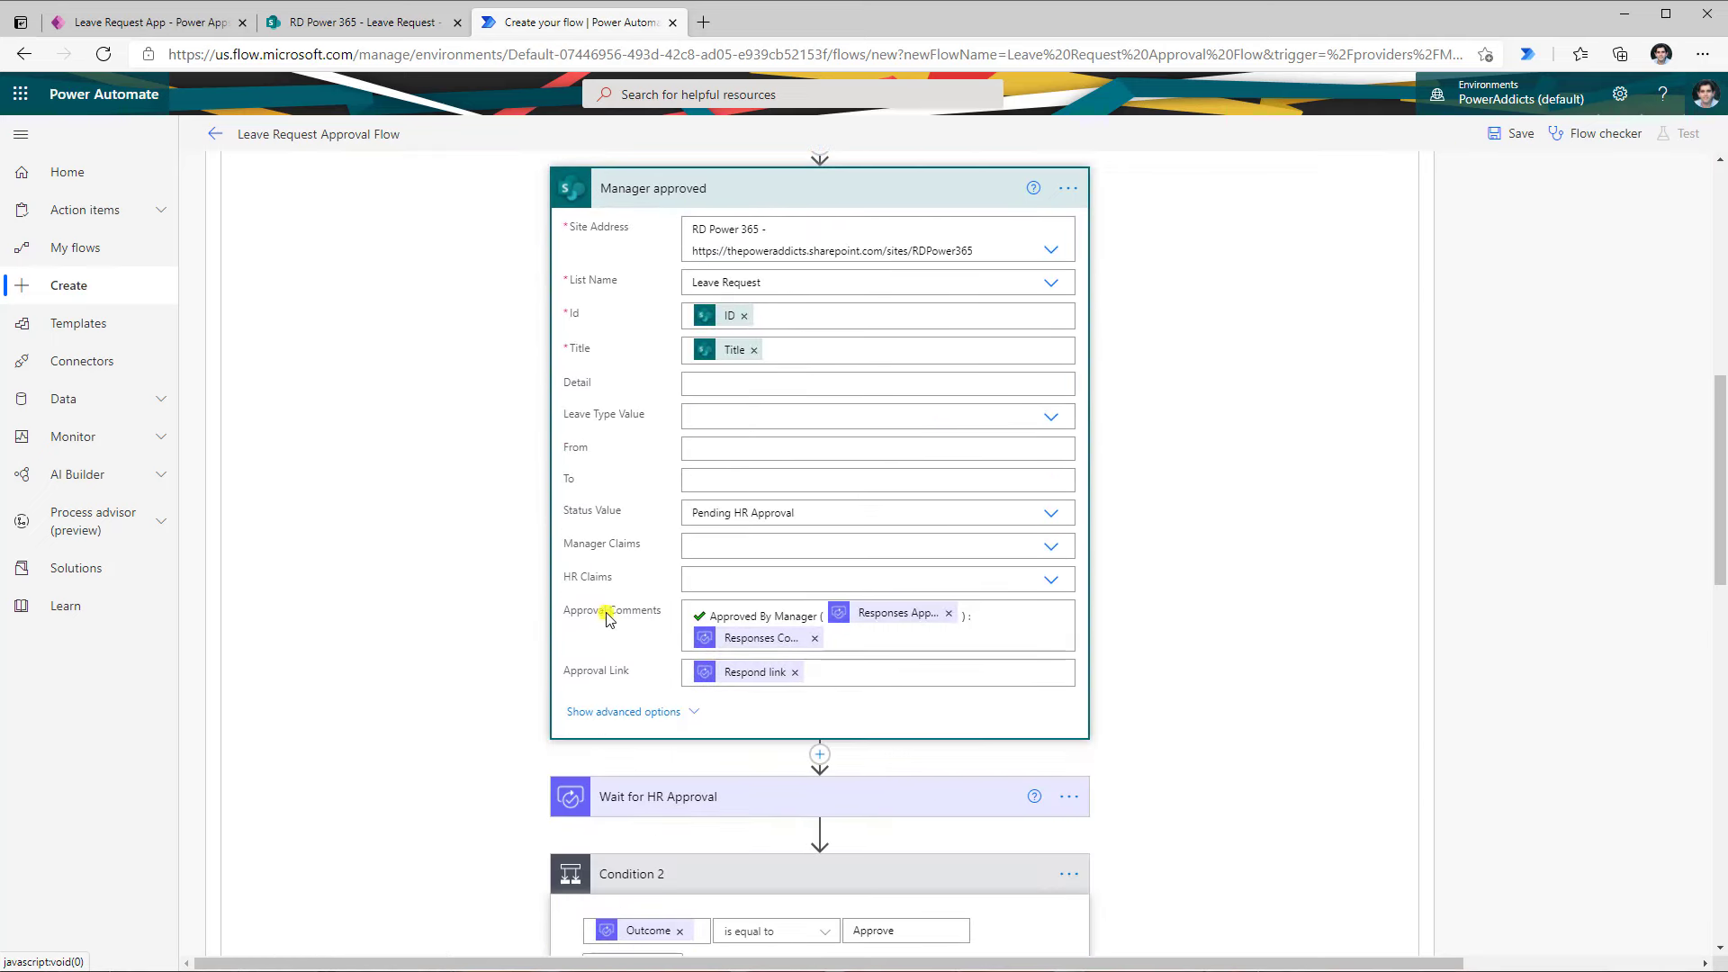
scroll(552, 700, down, 10)
scroll(552, 699, down, 2)
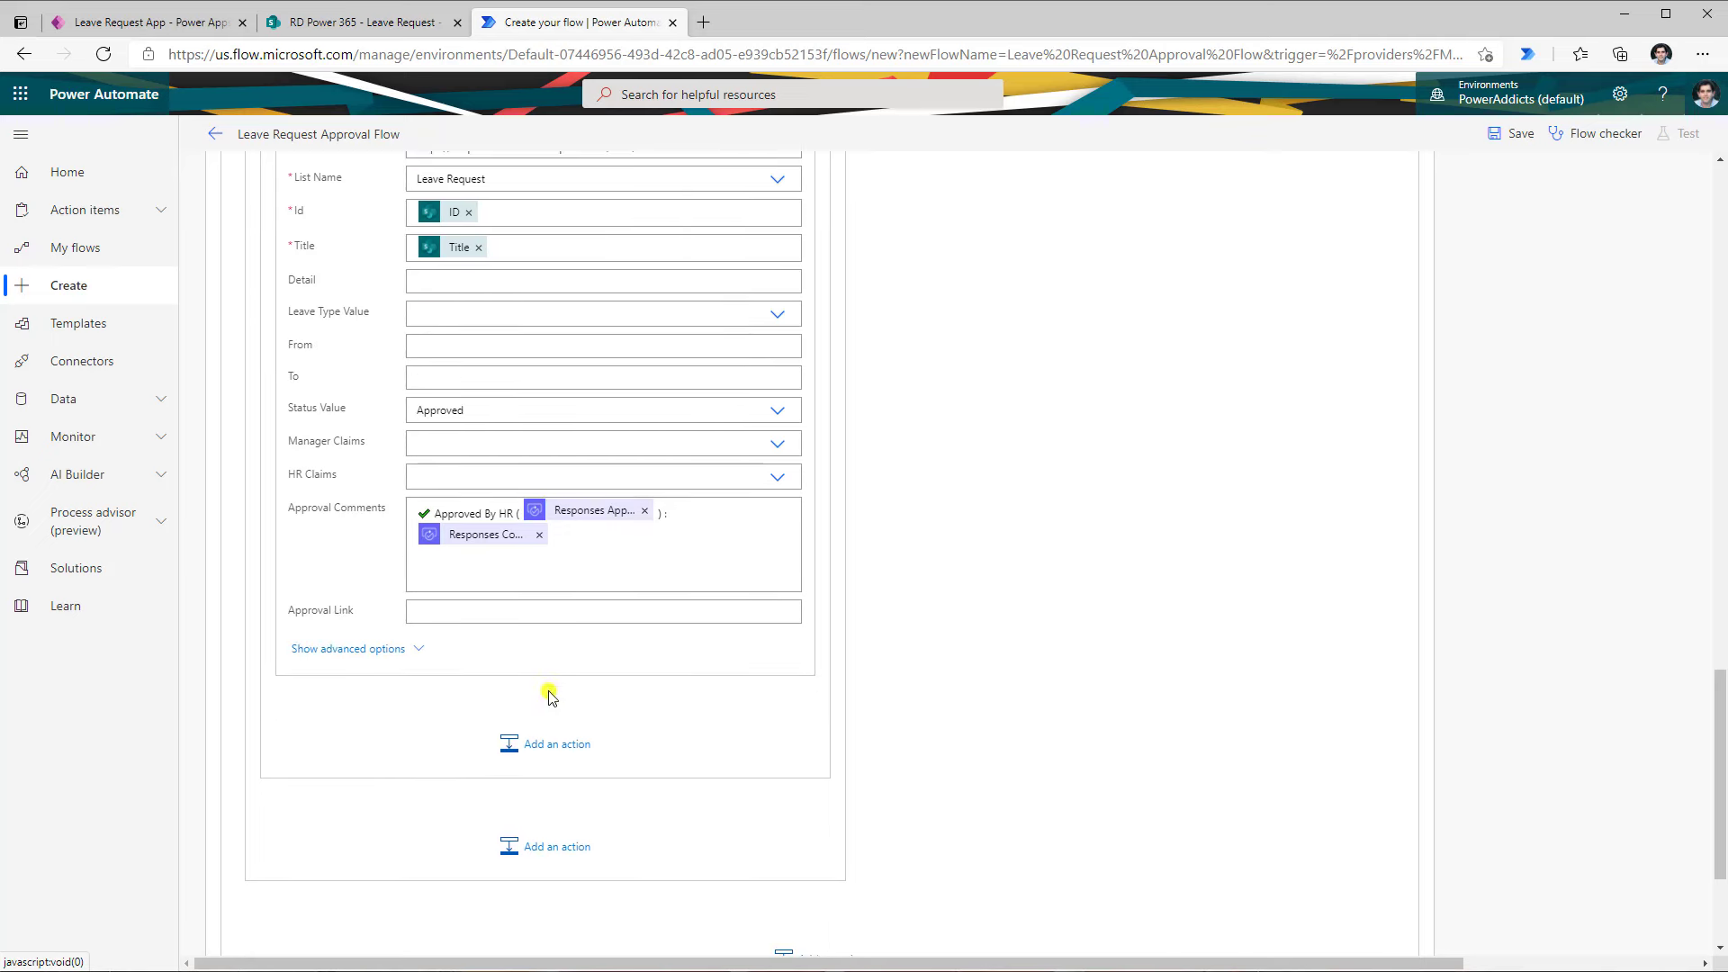
click(439, 575)
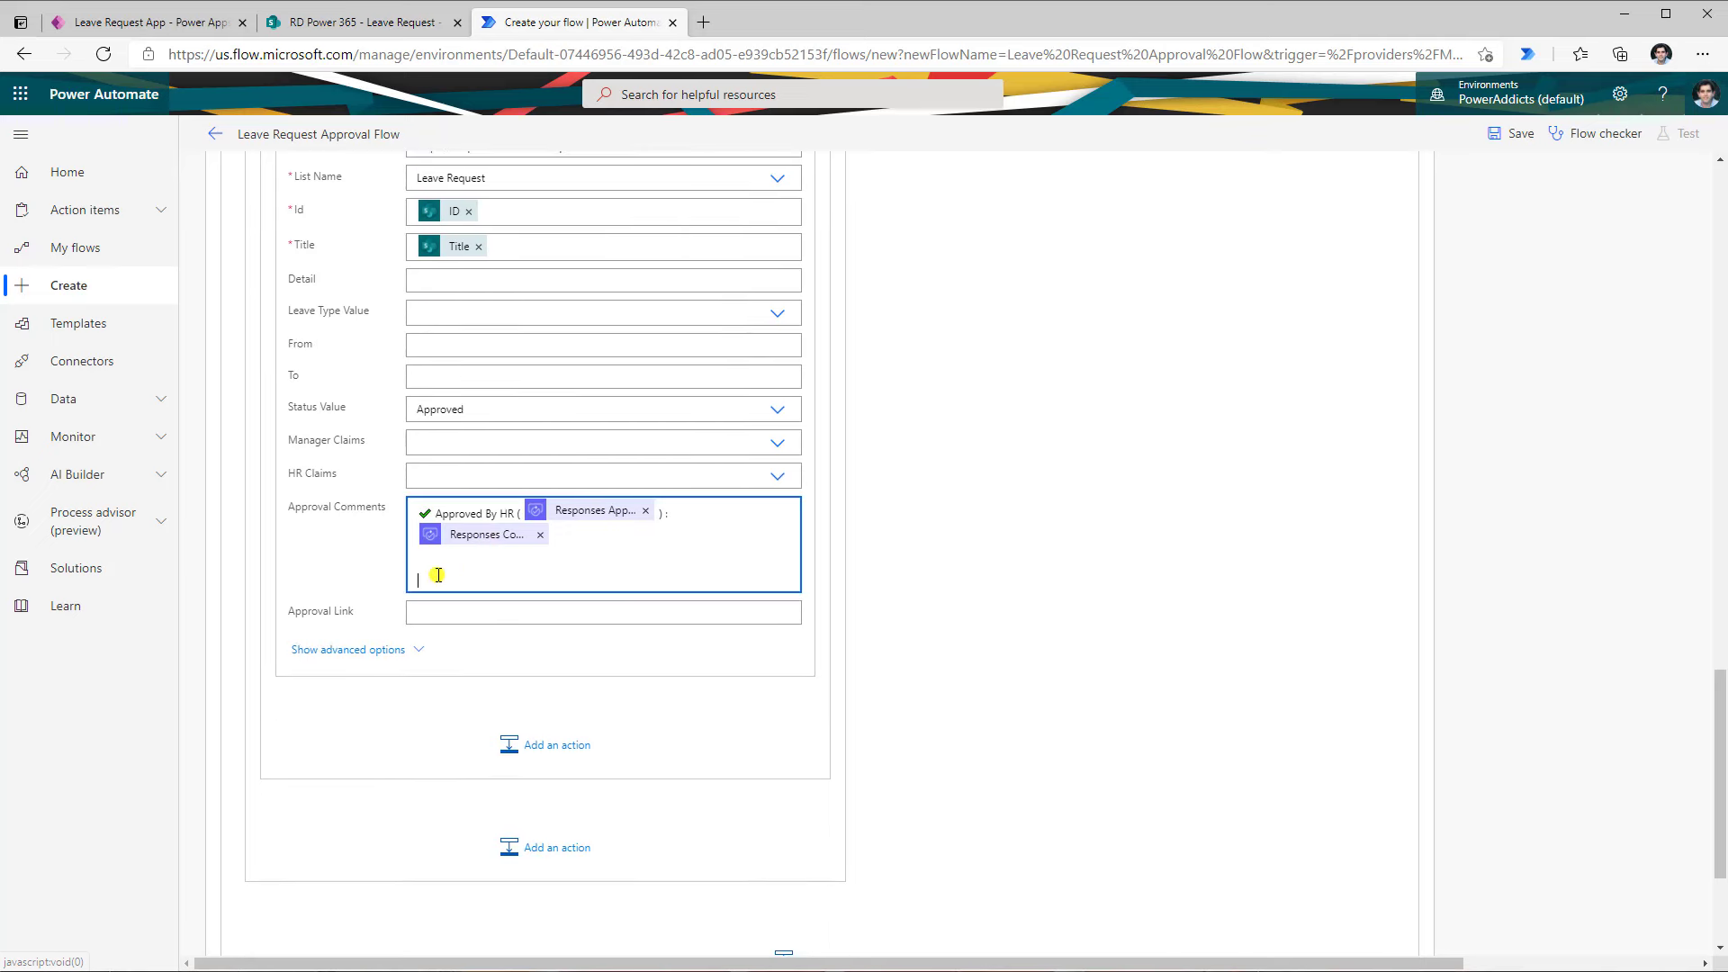
click(945, 715)
key(ctrl+a)
text(approval comments)
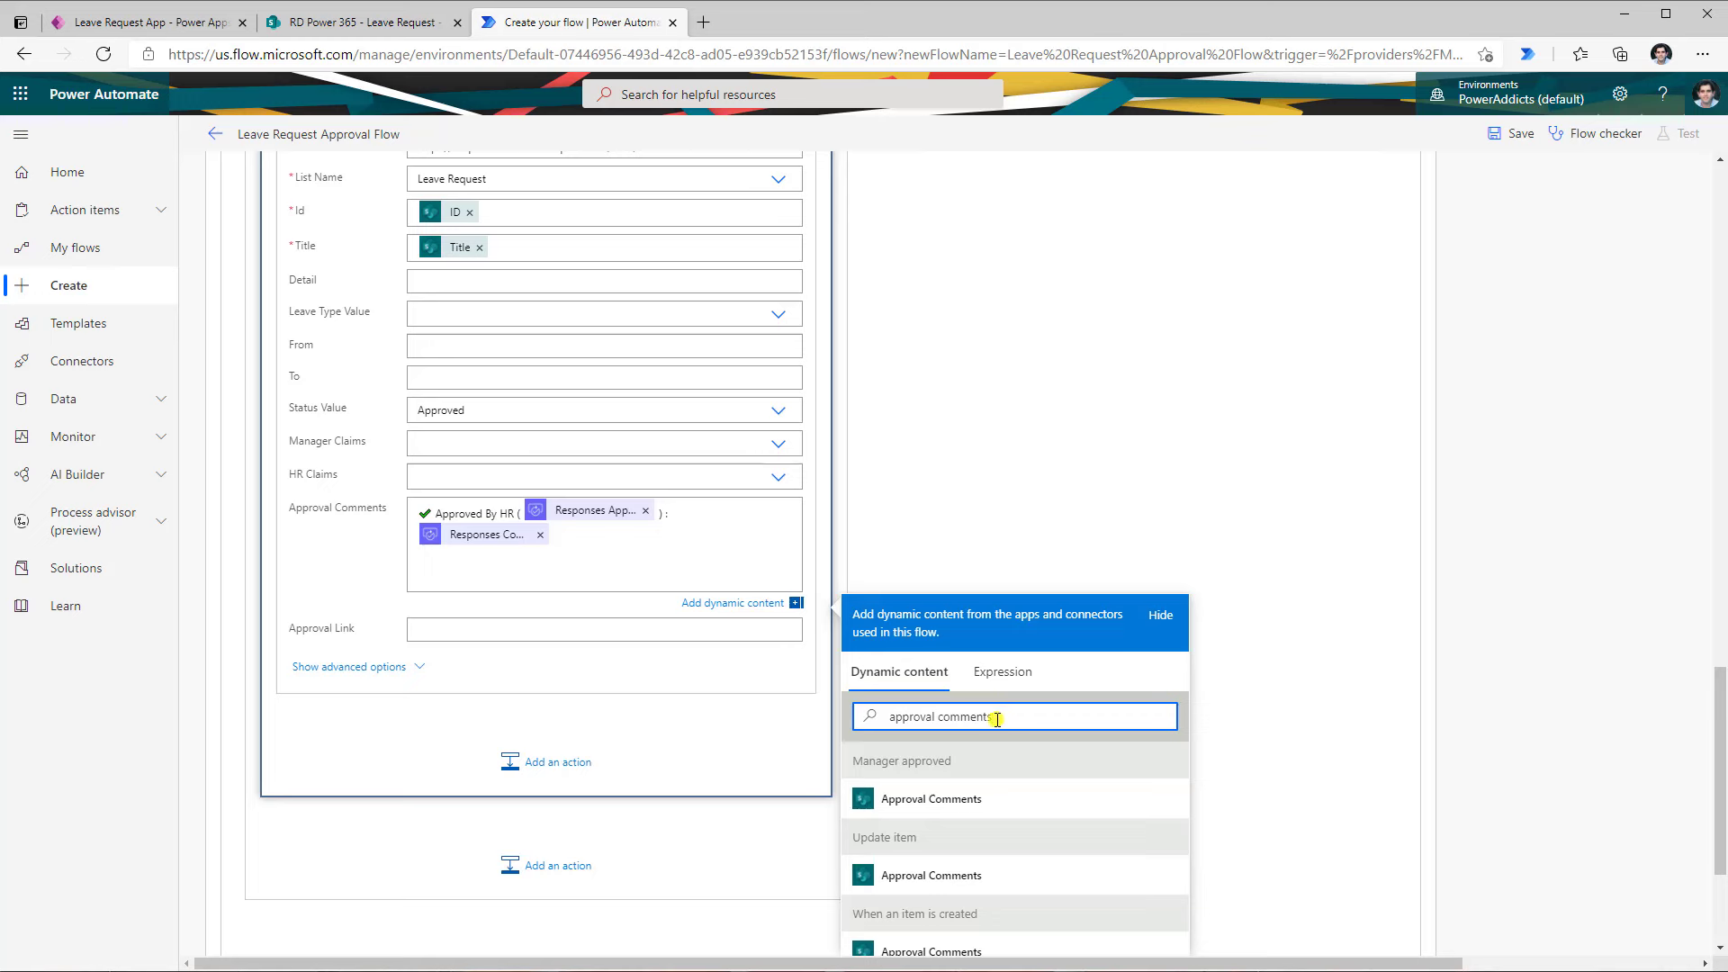
click(930, 801)
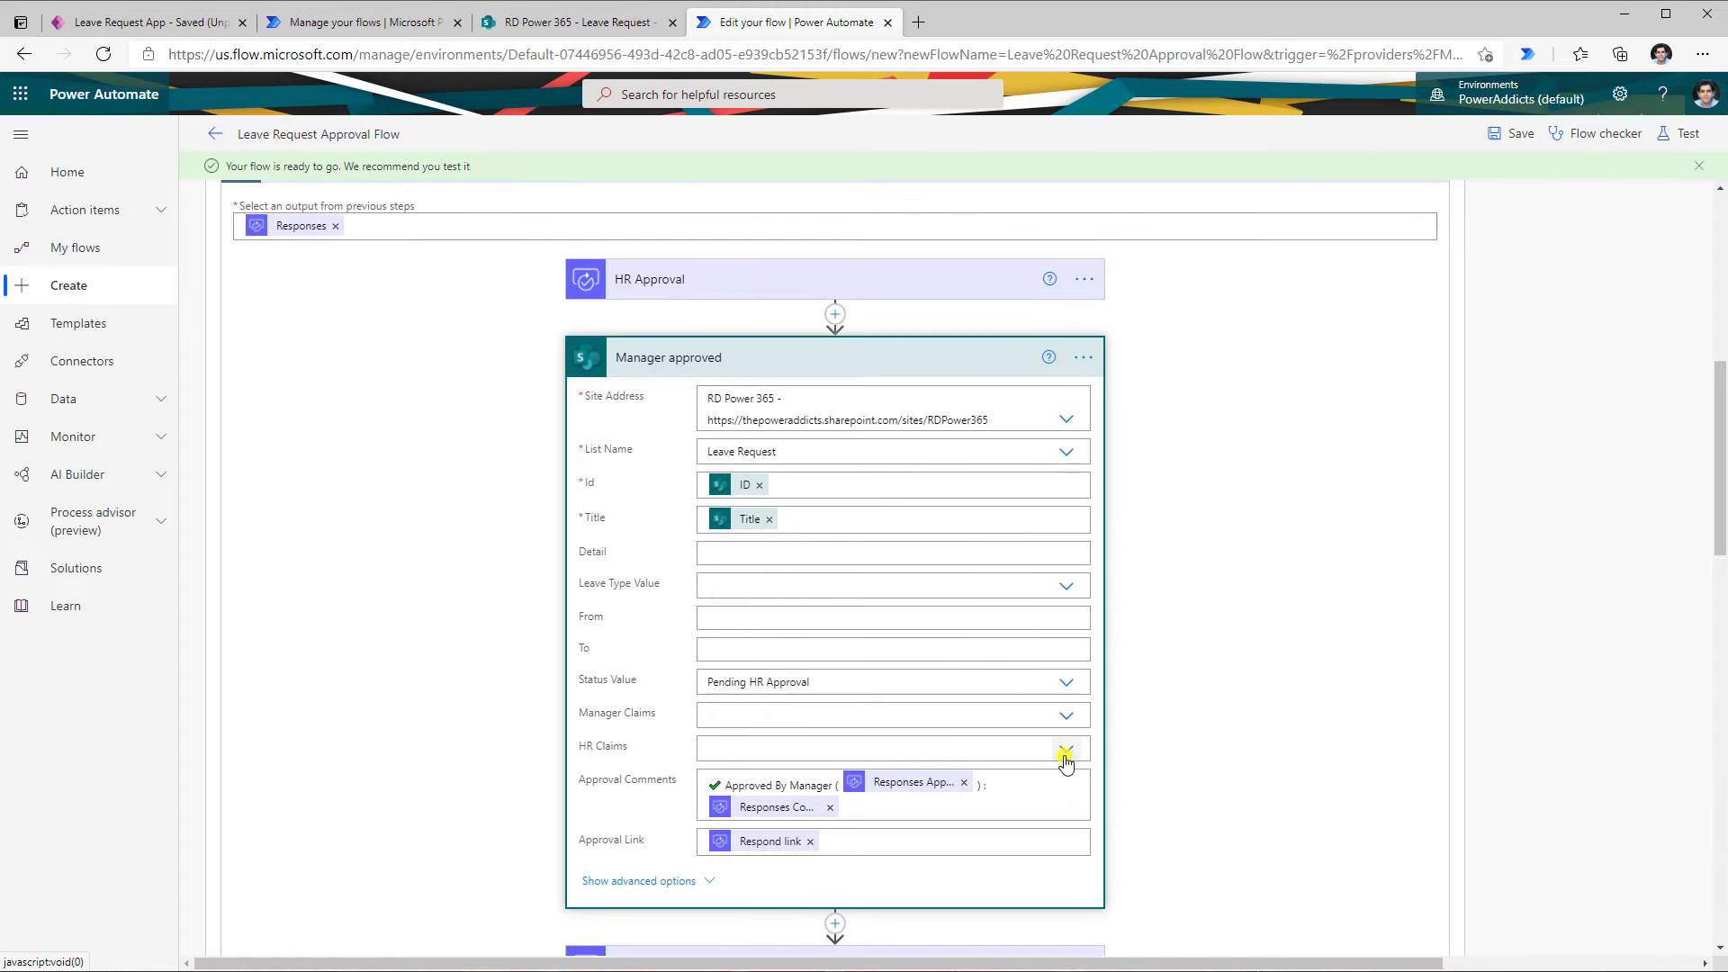
Set Manager approved's HR Claims to a custom value containing the HR approver's e-mail address
click(1065, 750)
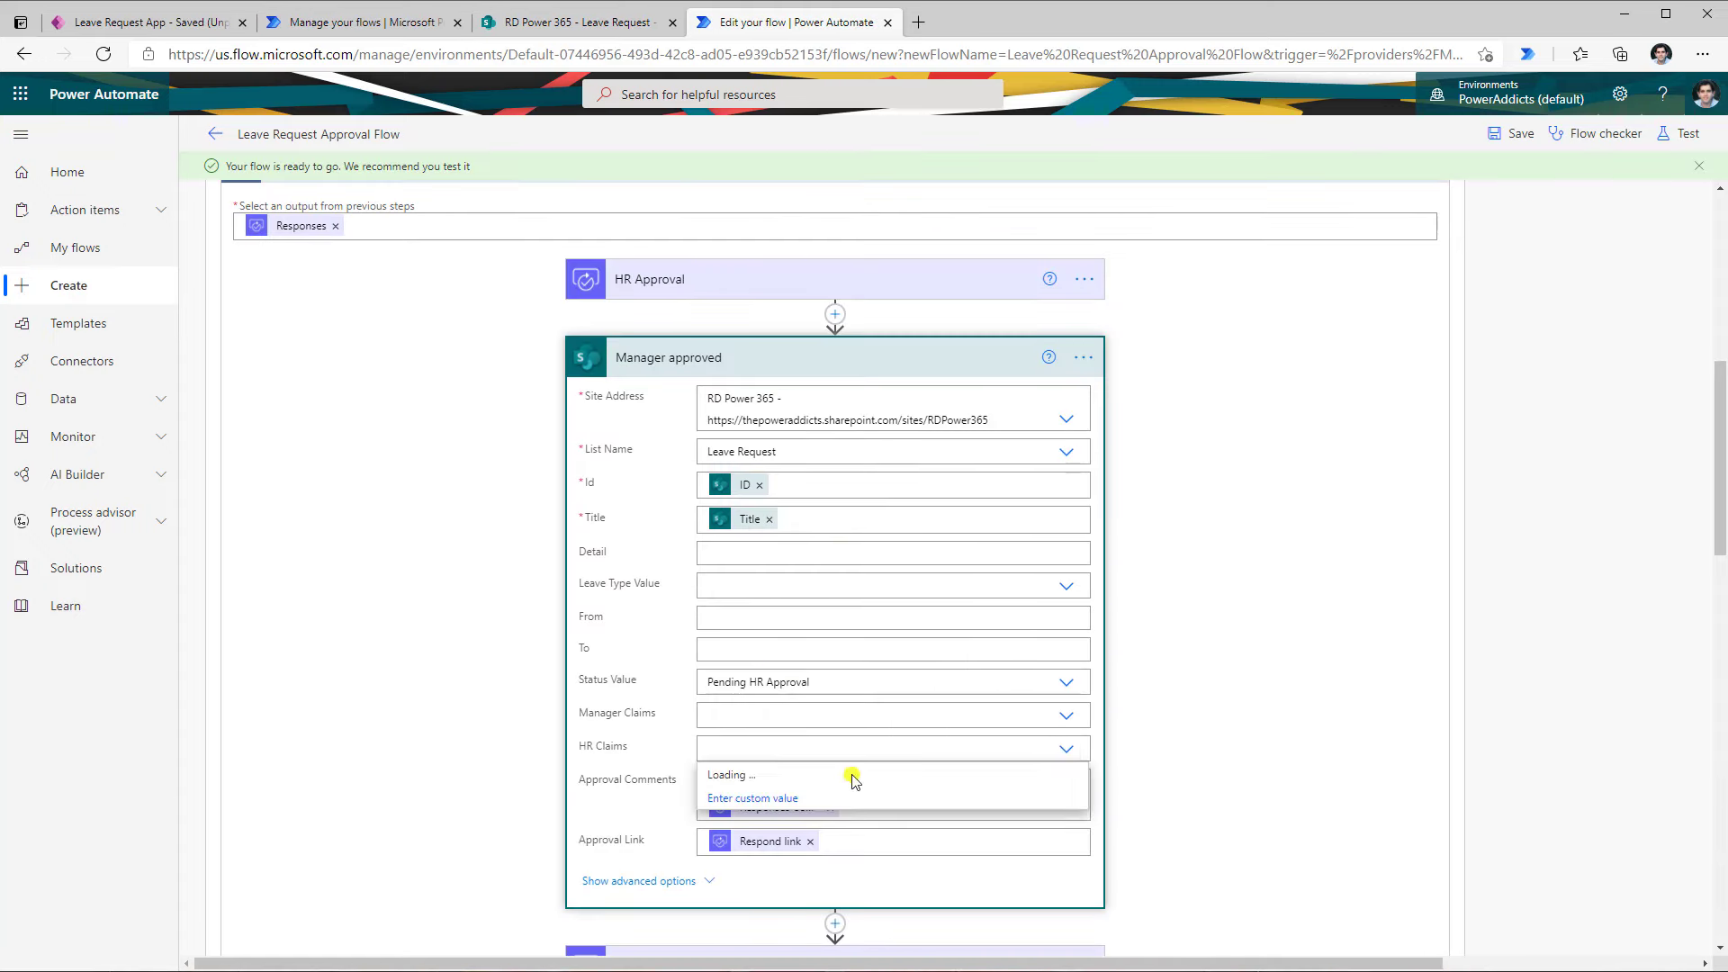
click(764, 800)
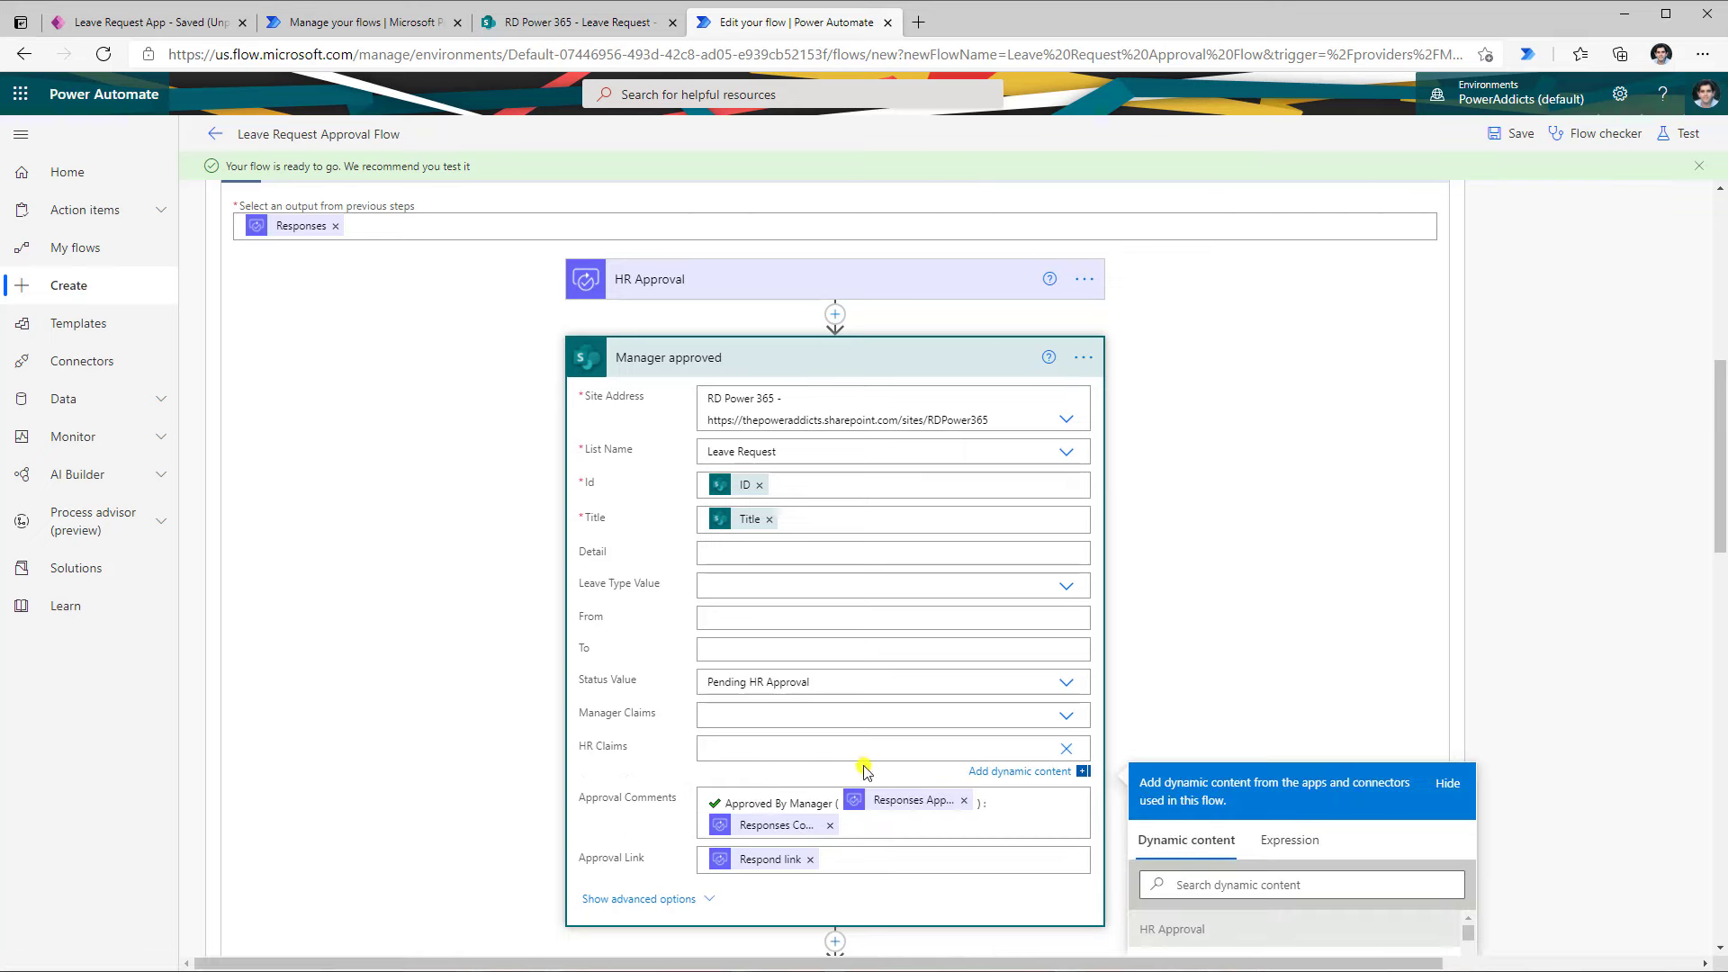
key(ctrl+v)
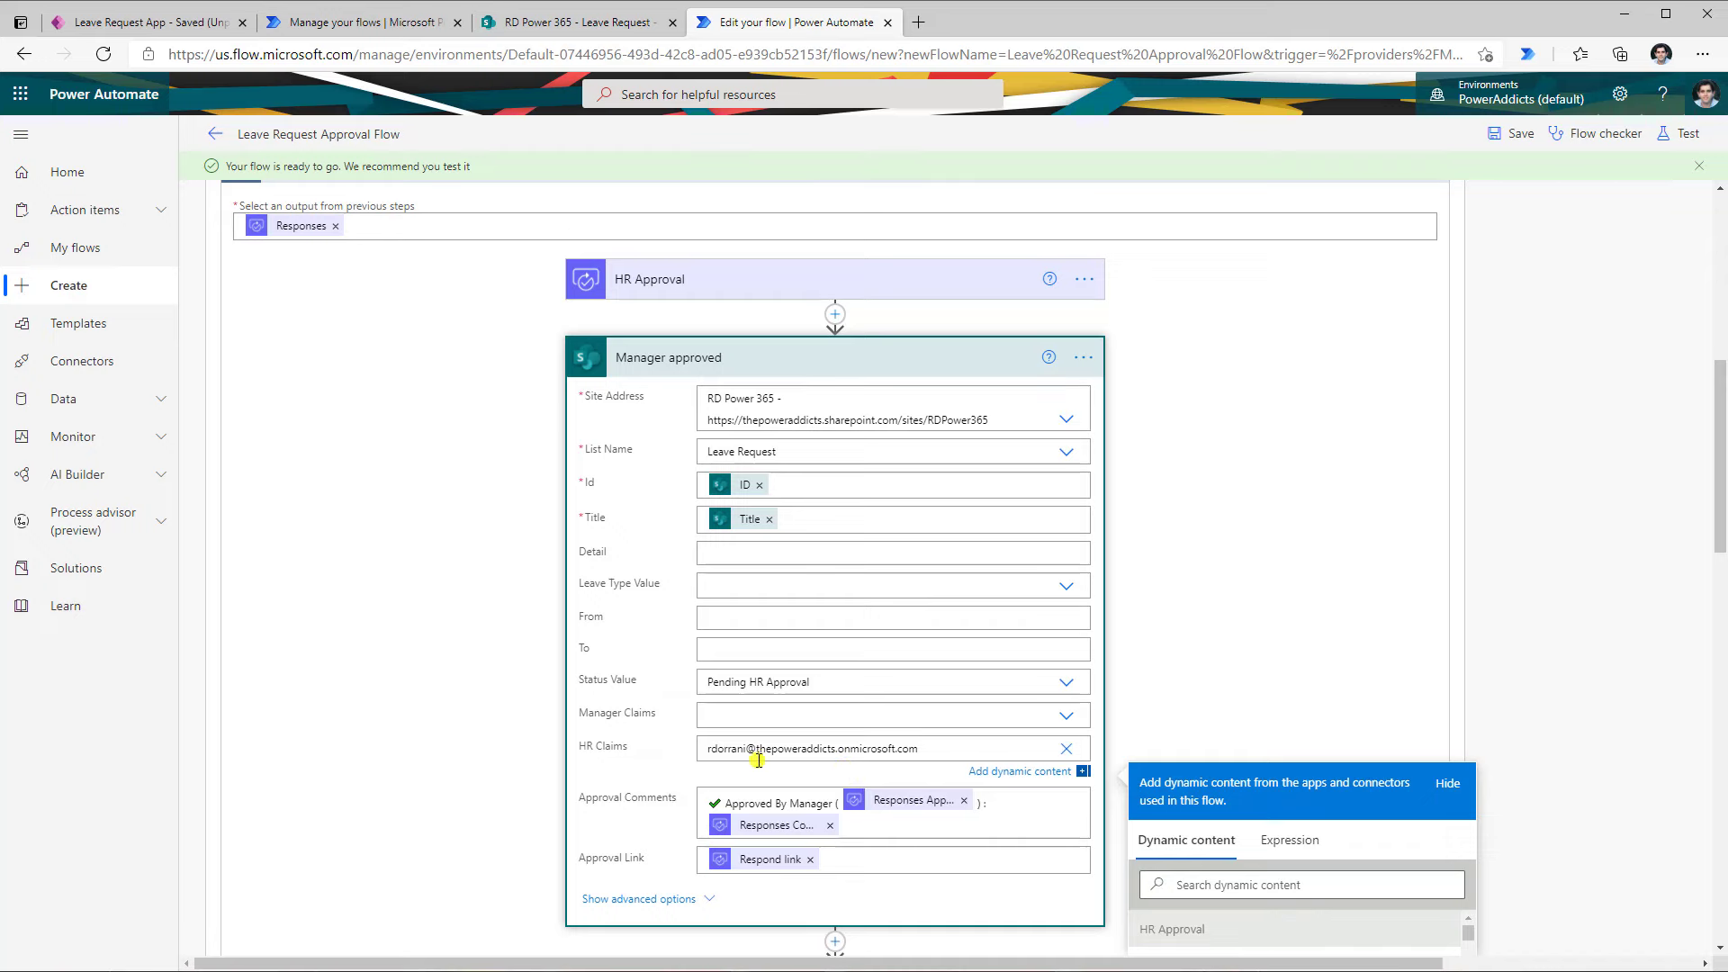
click(1157, 699)
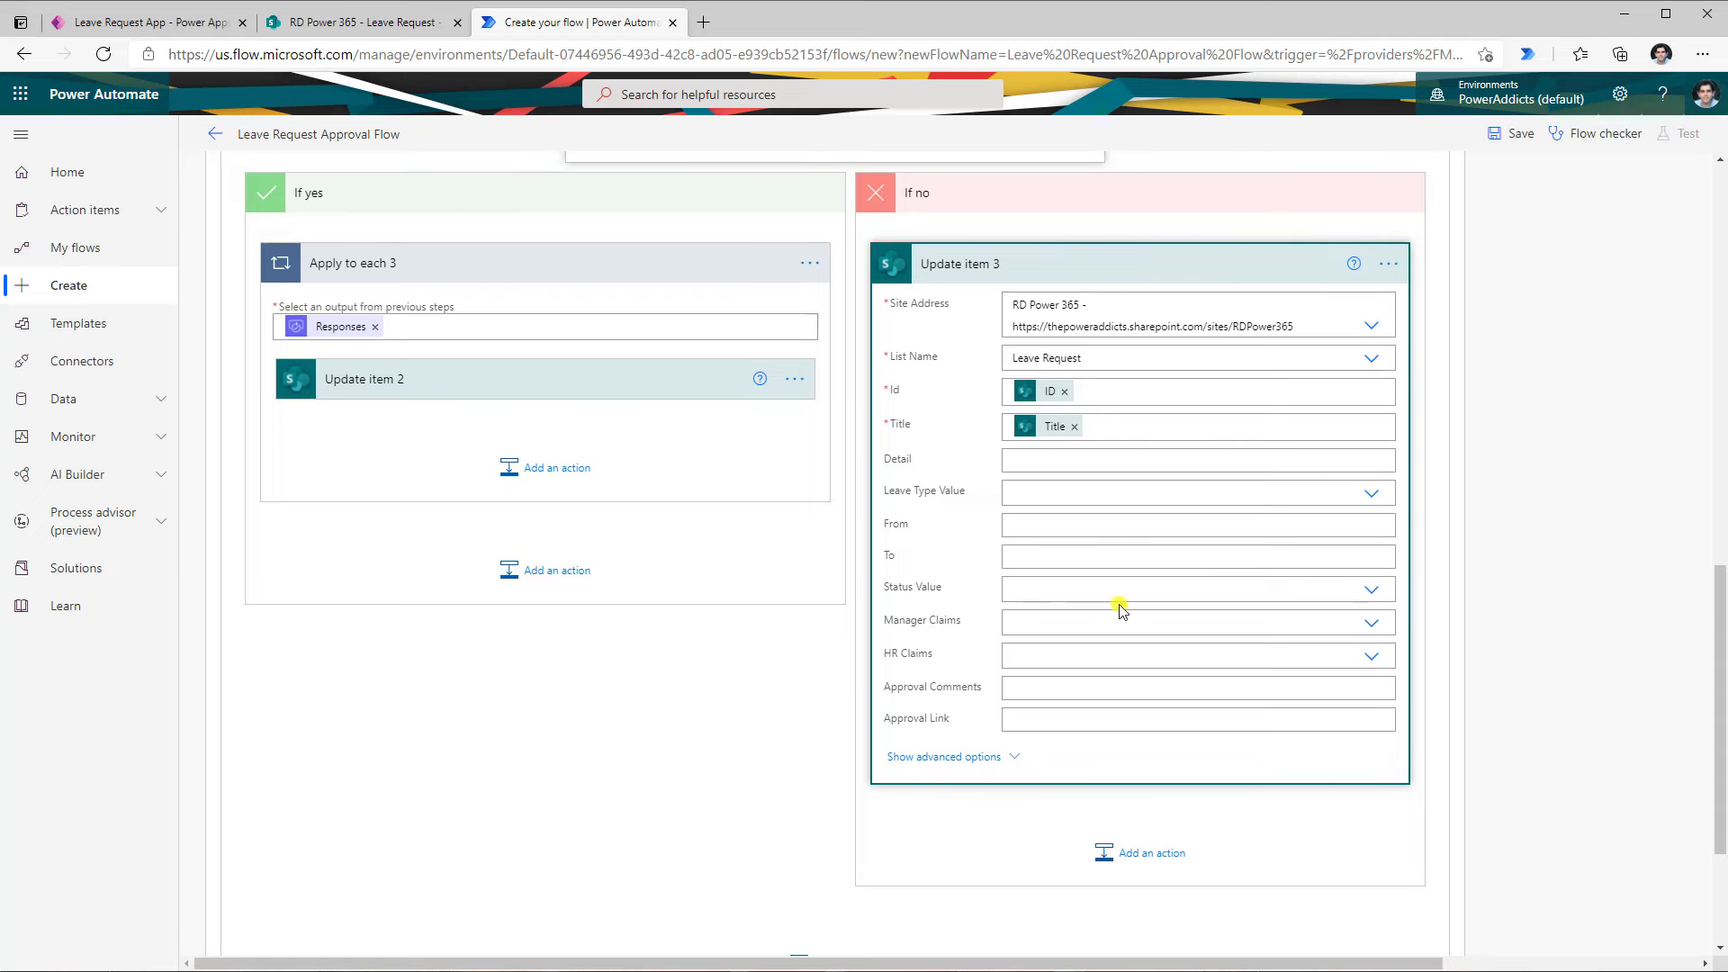
Set Update item 3's Status Value to Declined and its Approval Comments to "❌ Rejected By HR ( )" with the Responses Approver name inside the parentheses
click(1371, 589)
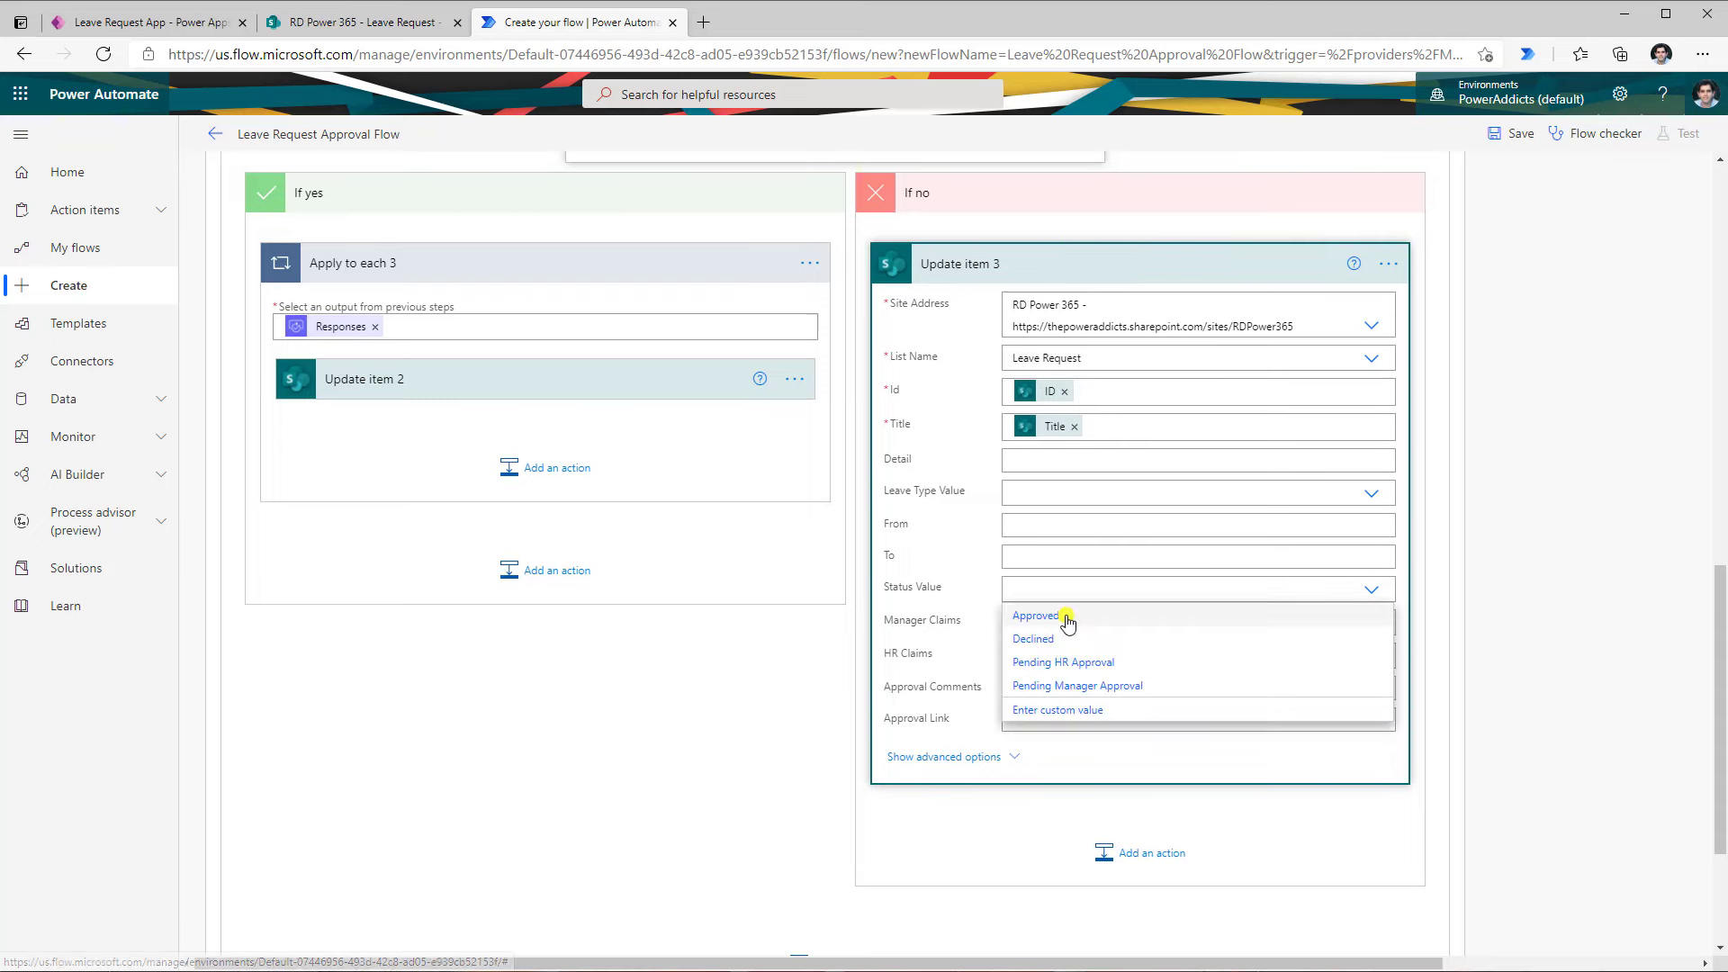
click(1026, 640)
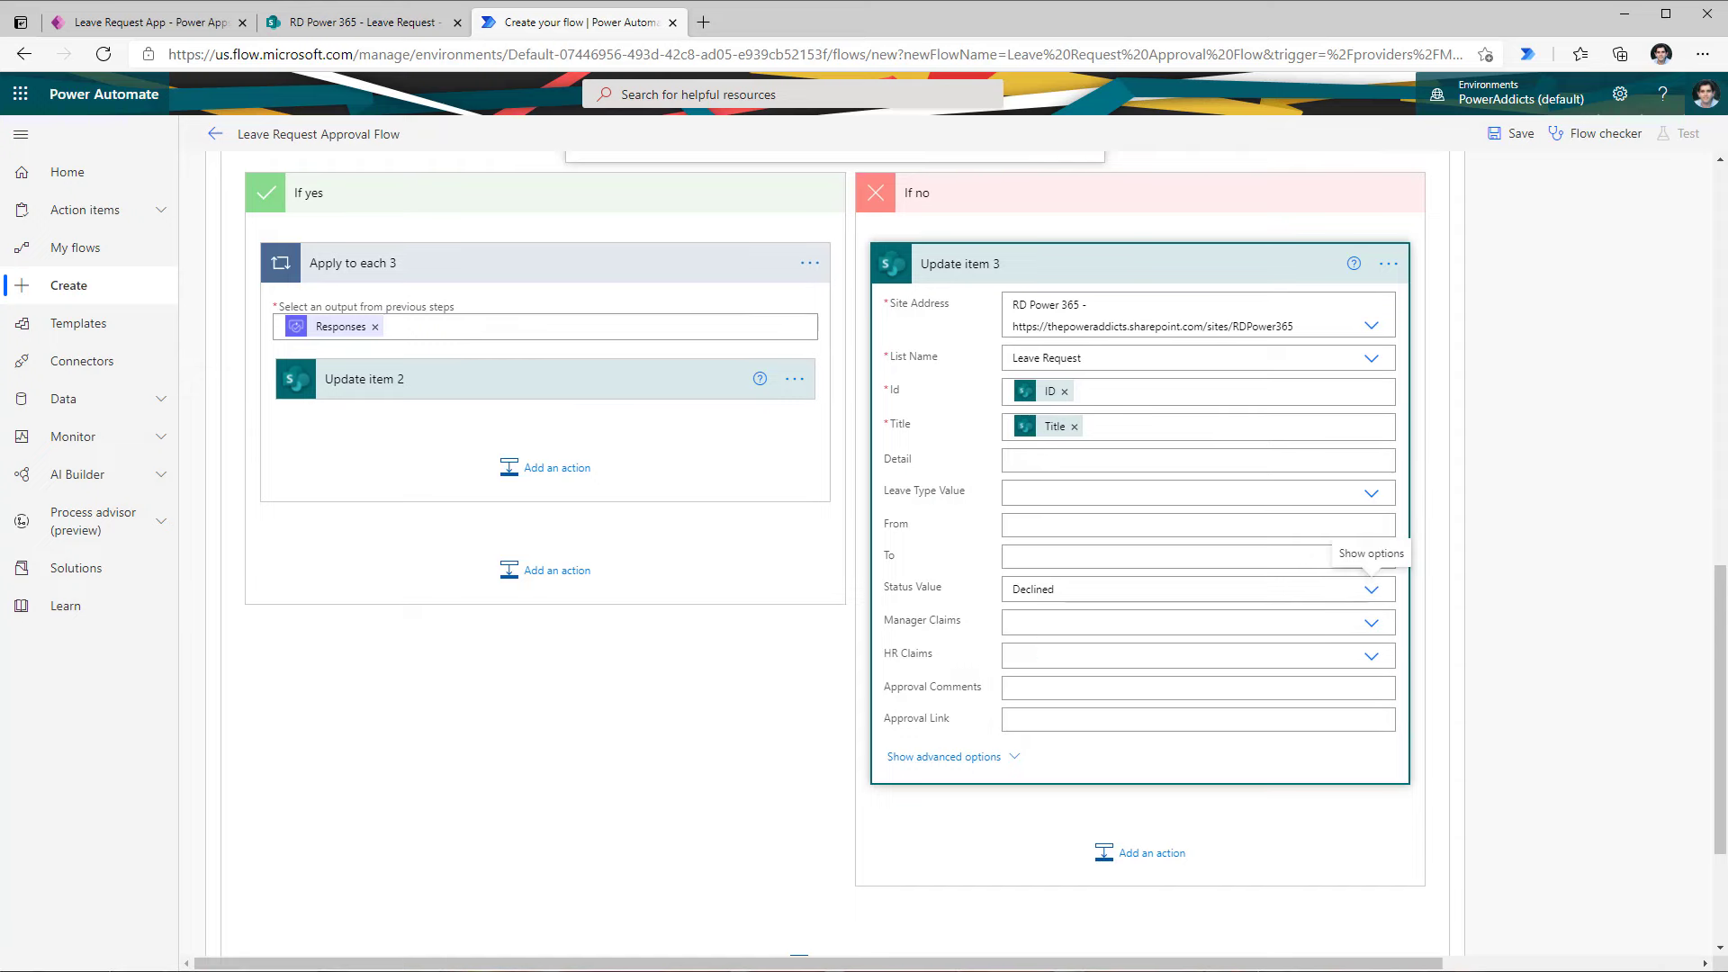
click(1035, 688)
text(❌ Rejected By)
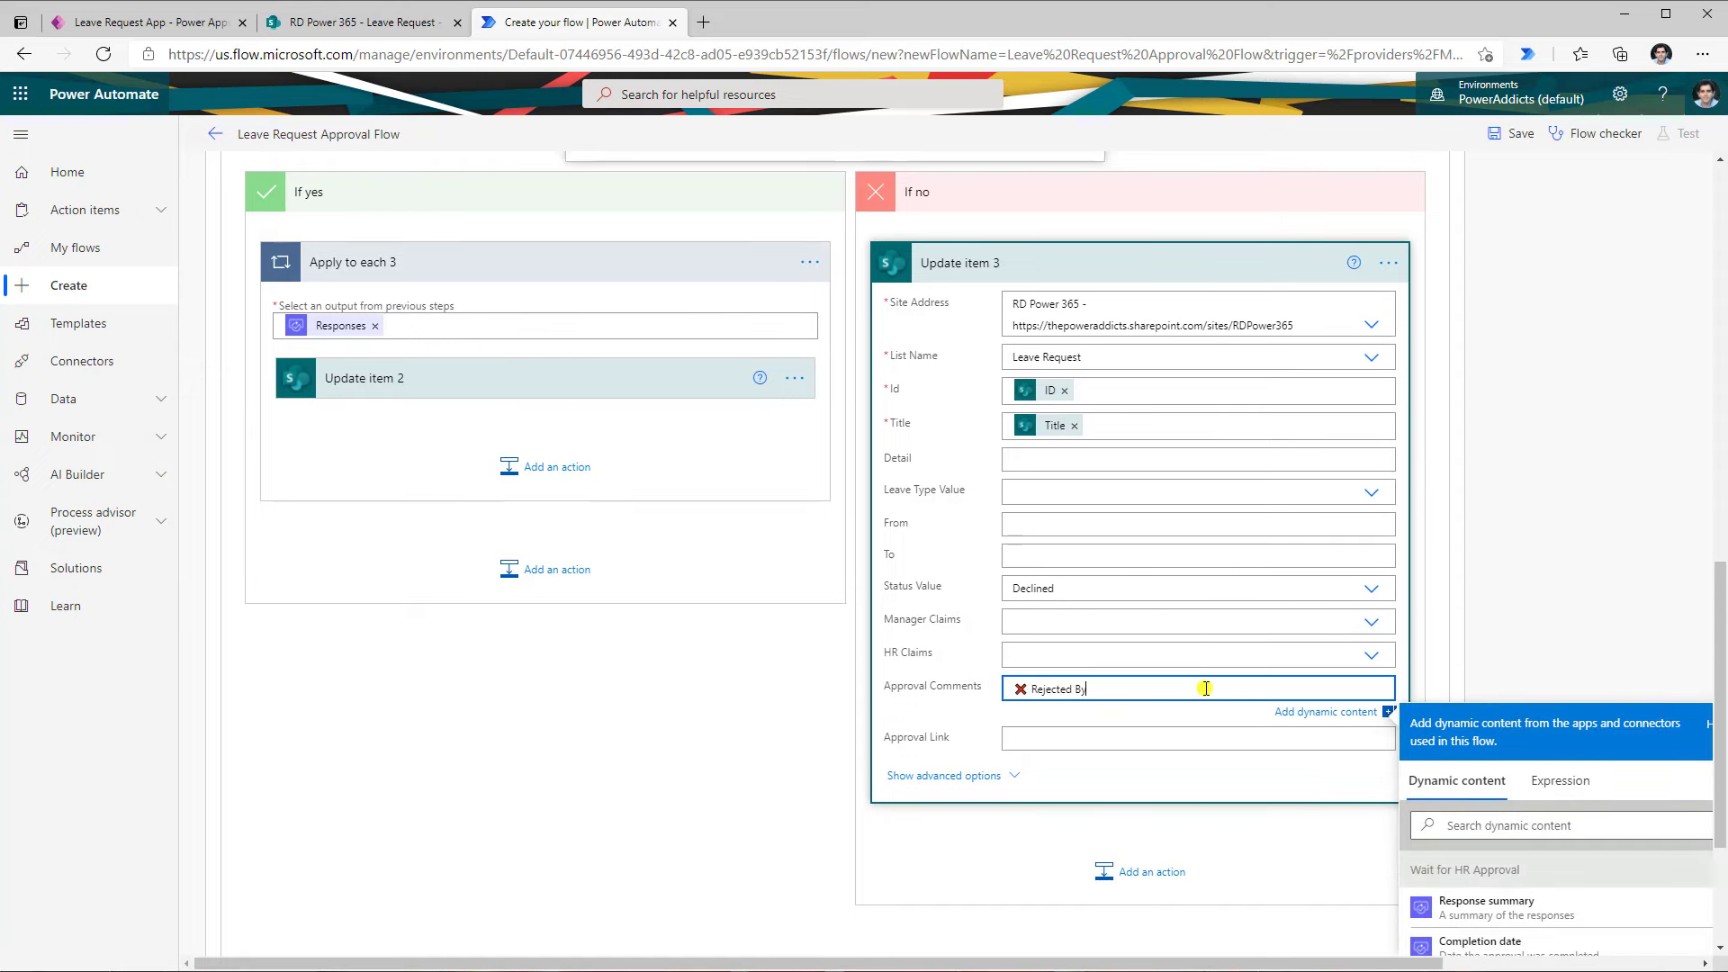
text(HR ()
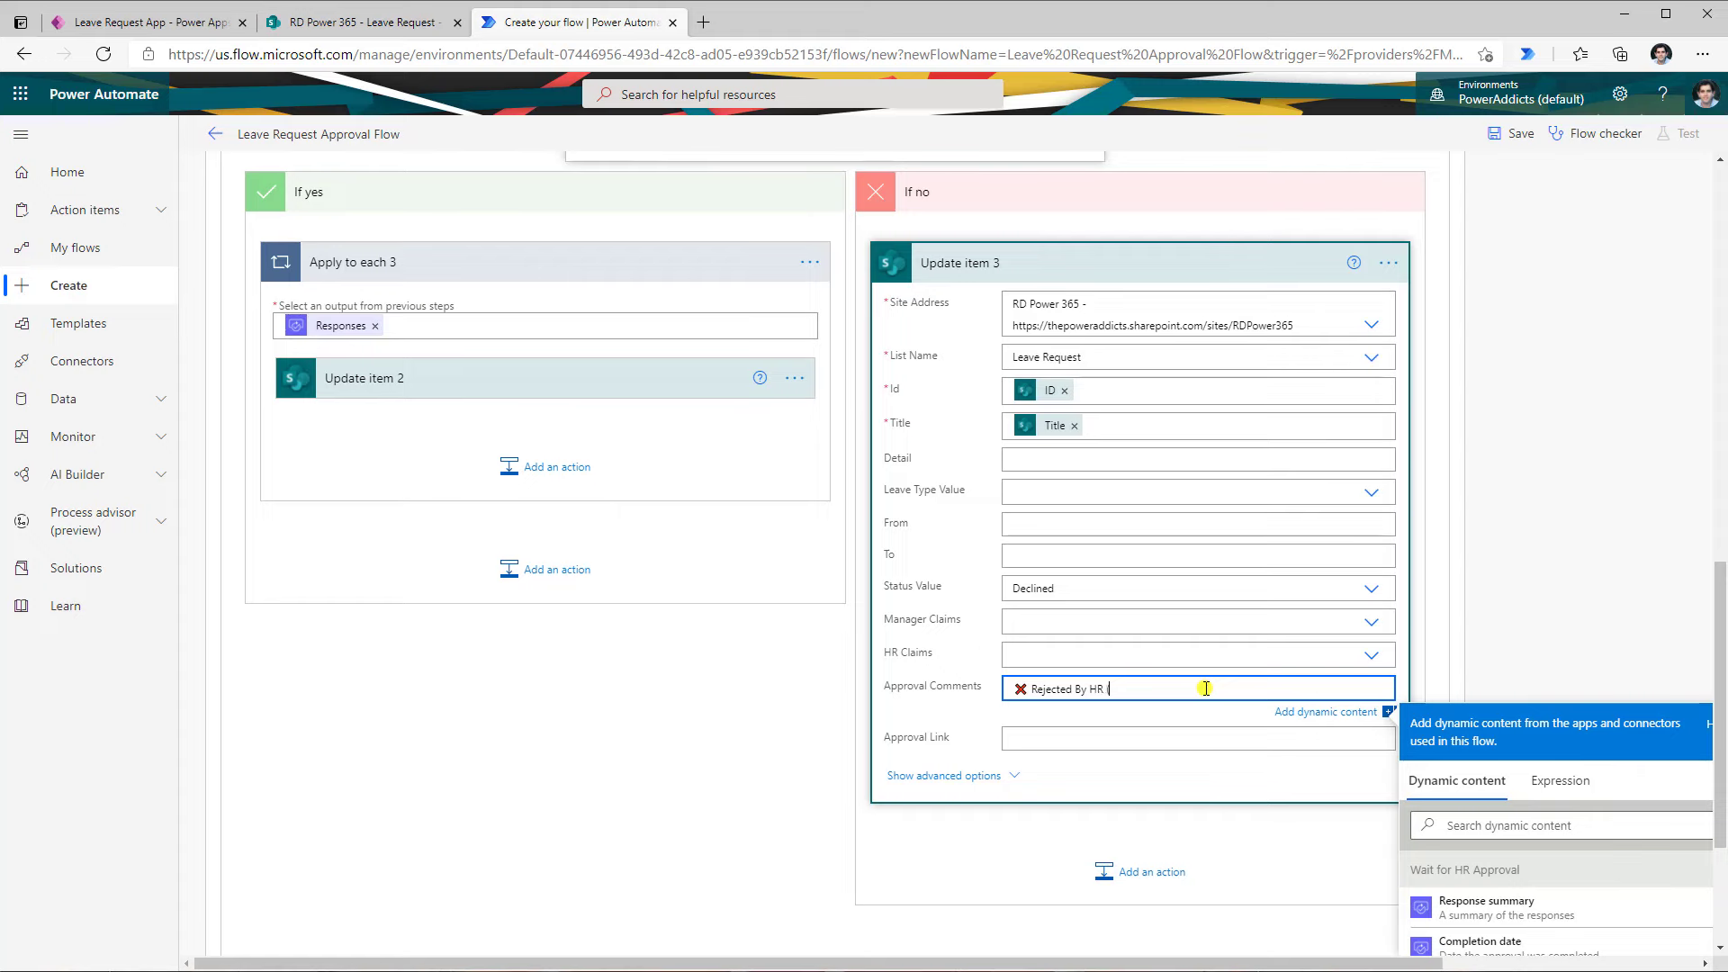
scroll(1400, 756, down, 3)
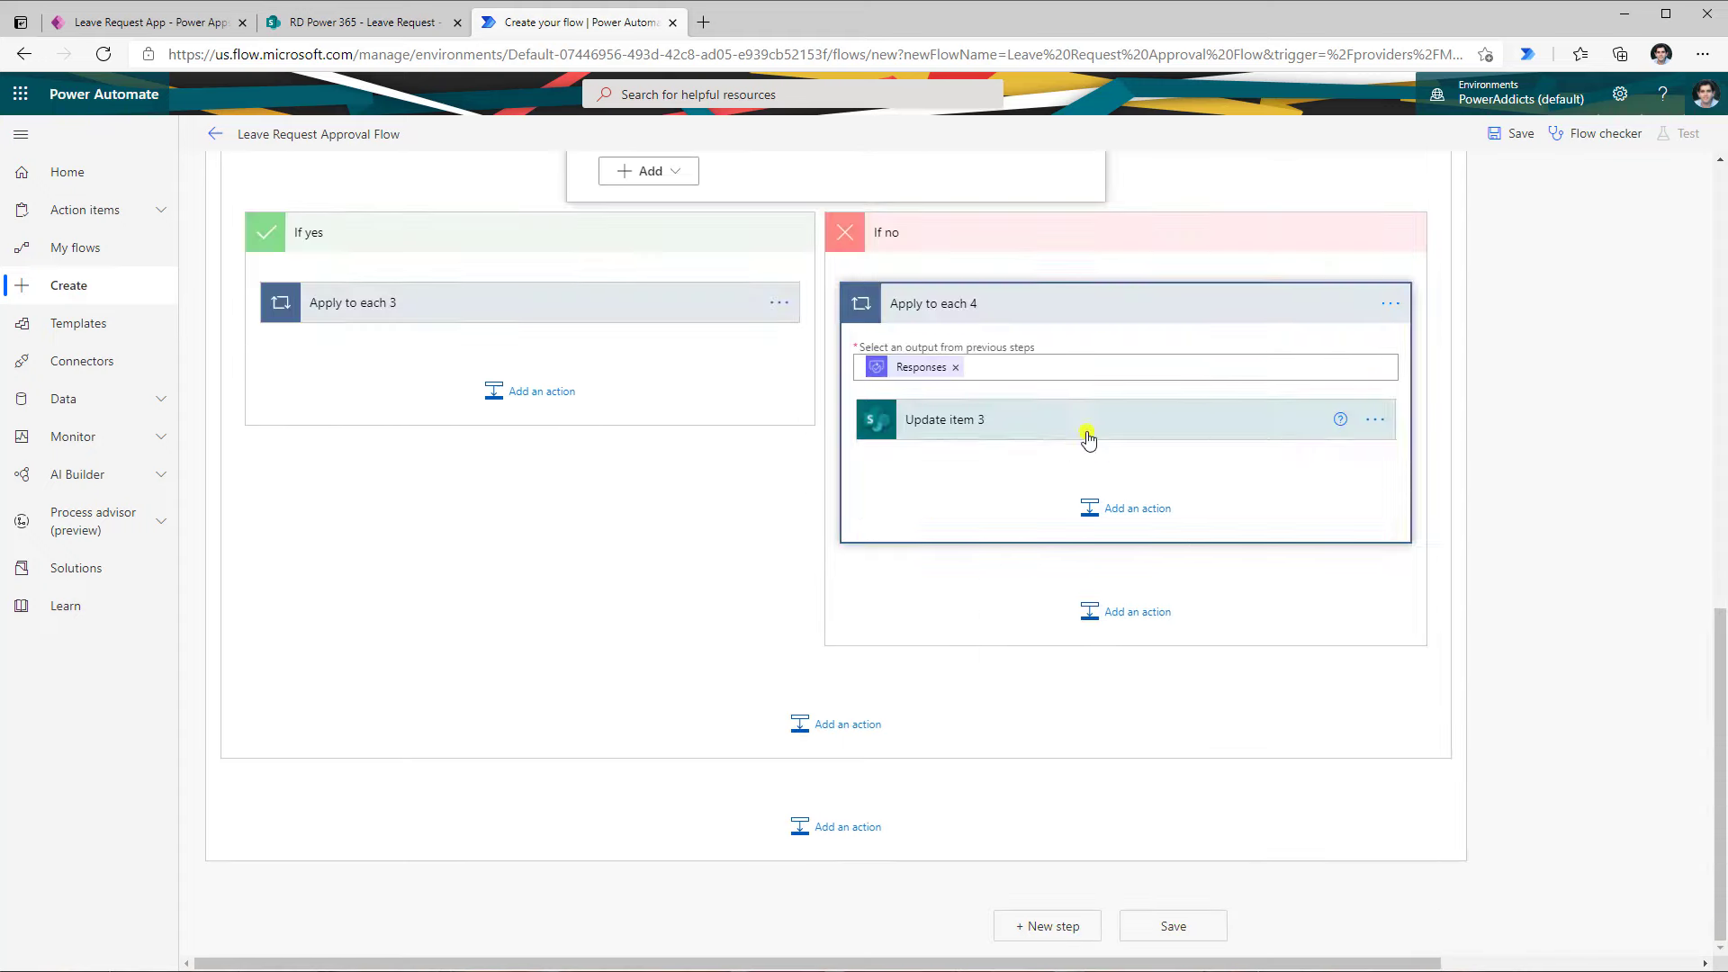
Reopen Update item 3 and extend its Approval Comments with a colon and Wait for HR Approval's Responses Comments
click(1087, 437)
scroll(1212, 688, down, 4)
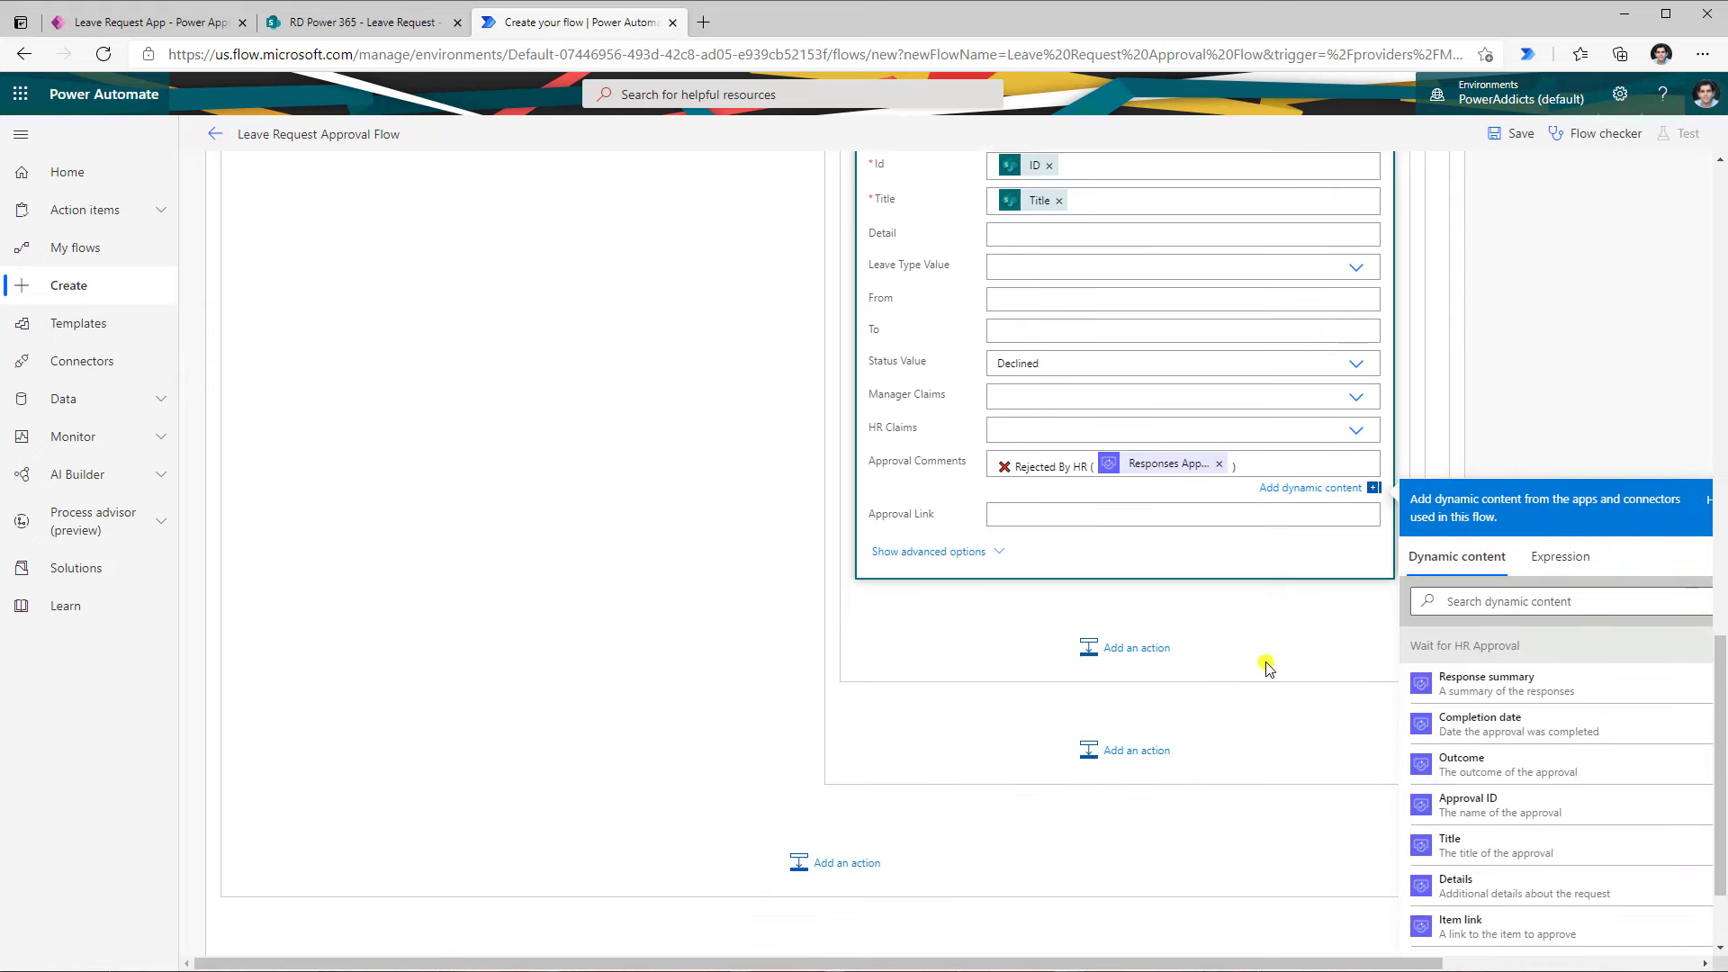
click(1257, 458)
text(:)
click(1497, 598)
text(comment)
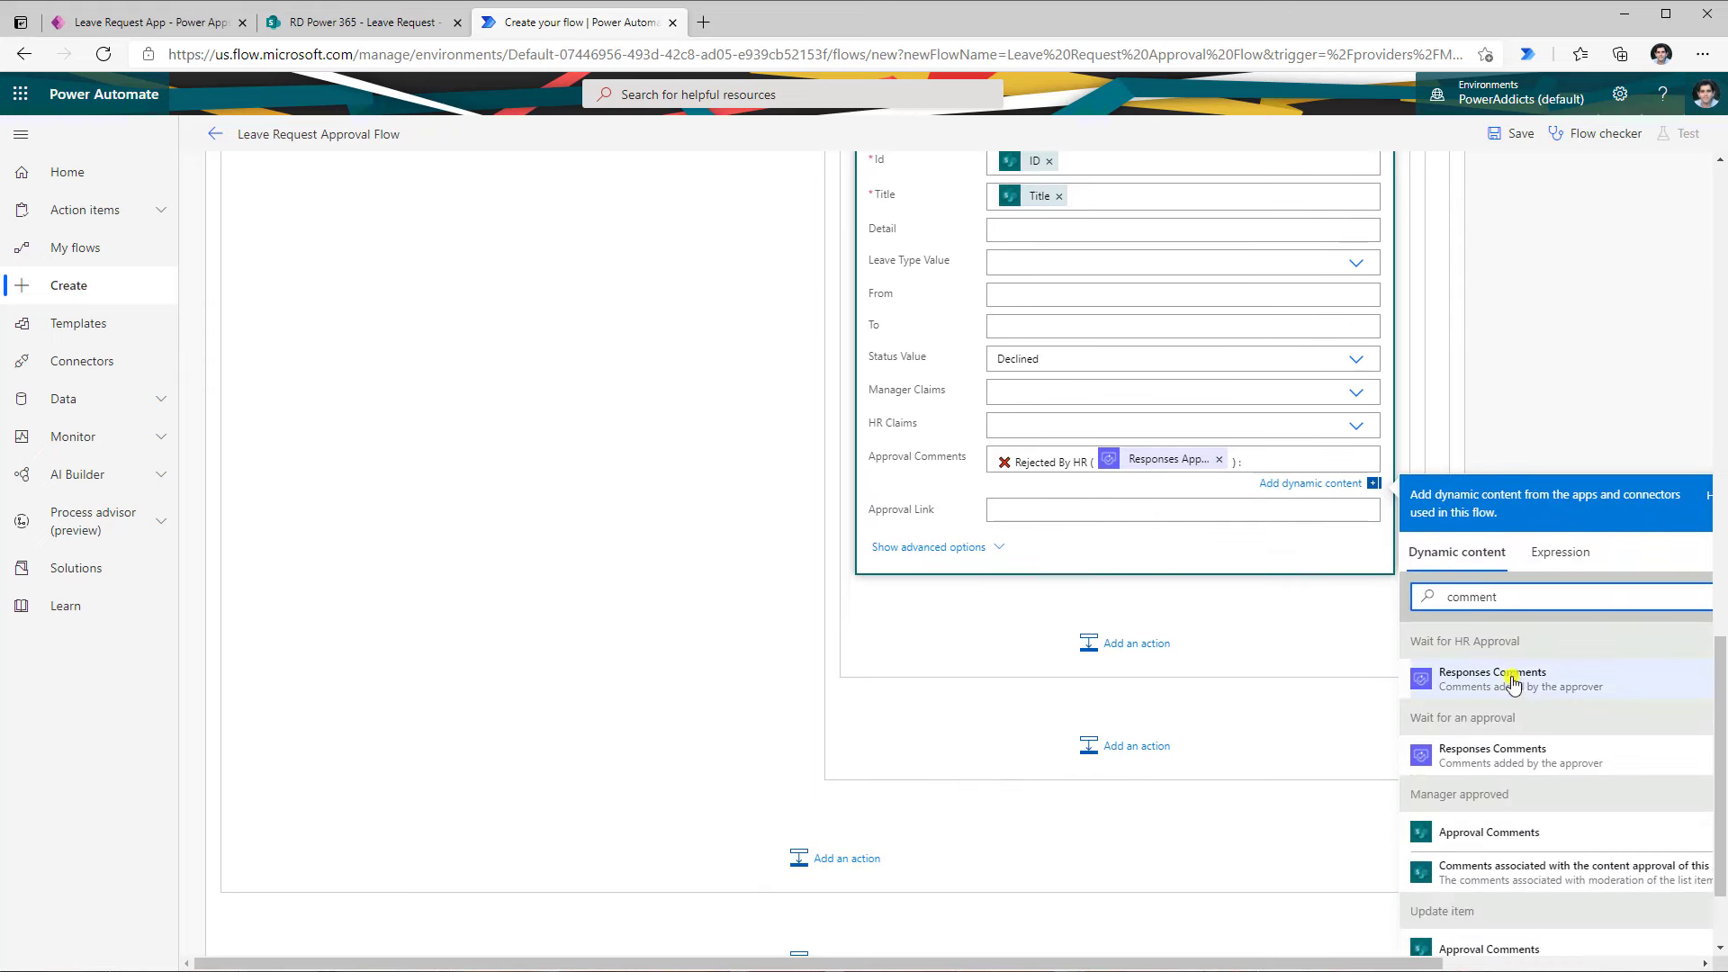
click(1512, 682)
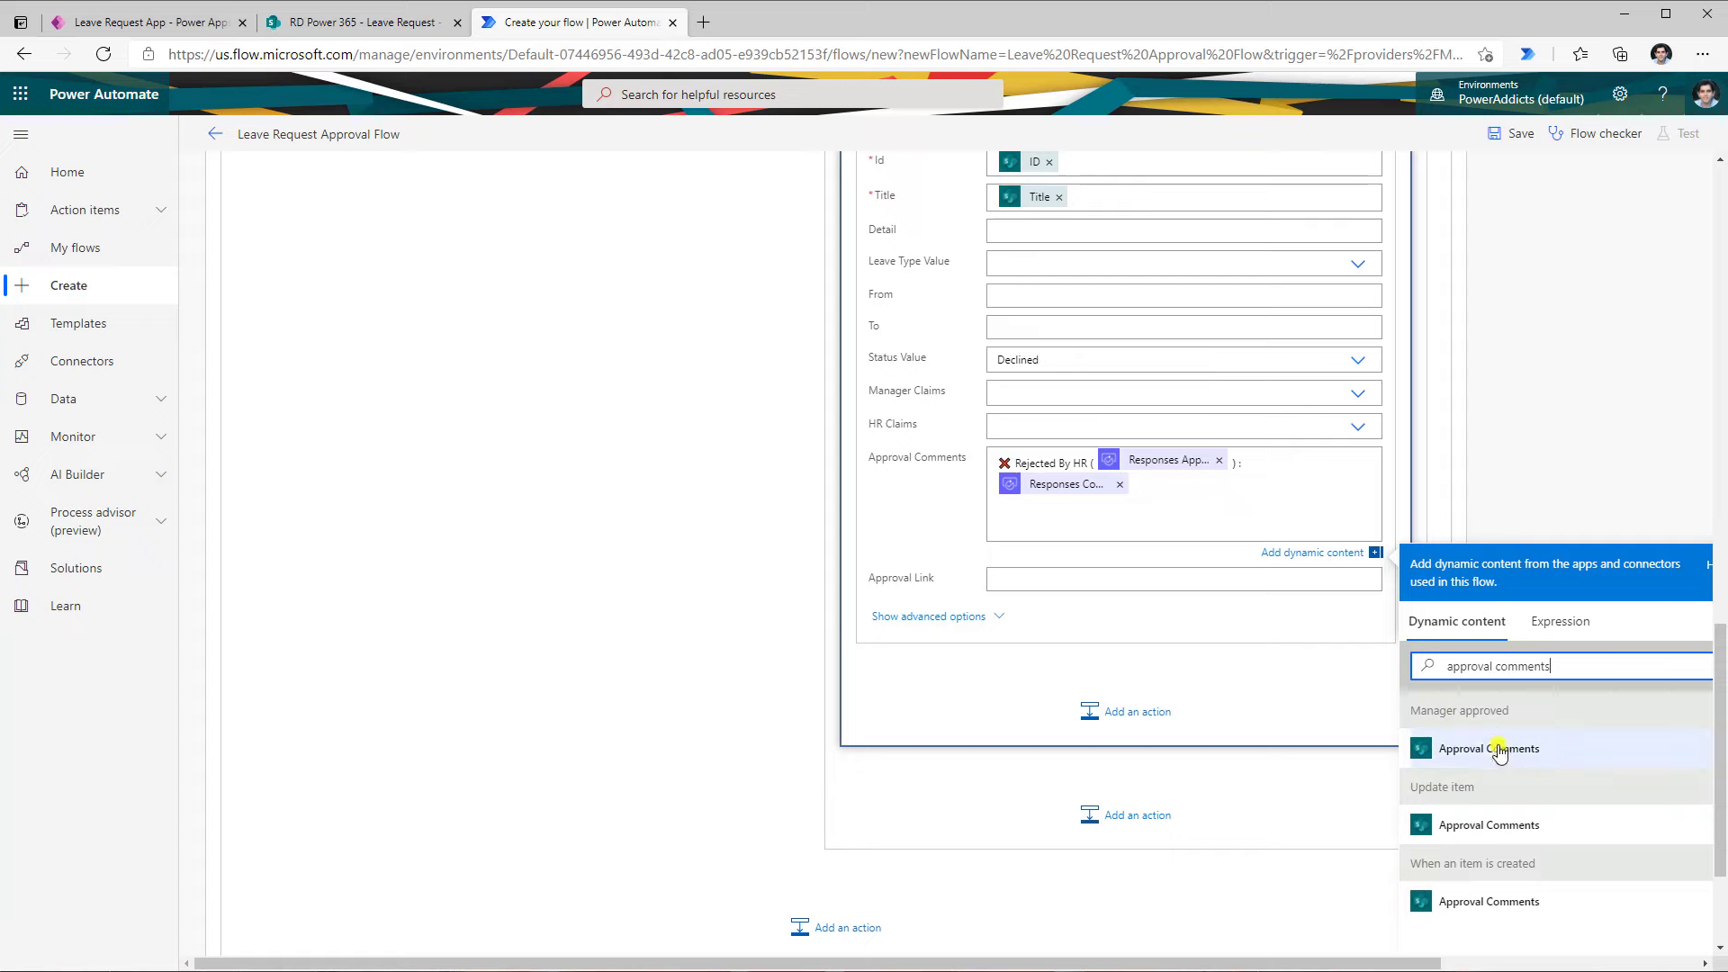
Append Manager approved's Approval Comments after a blank line in Update item 3's Approval Comments
scroll(1174, 567, up, 15)
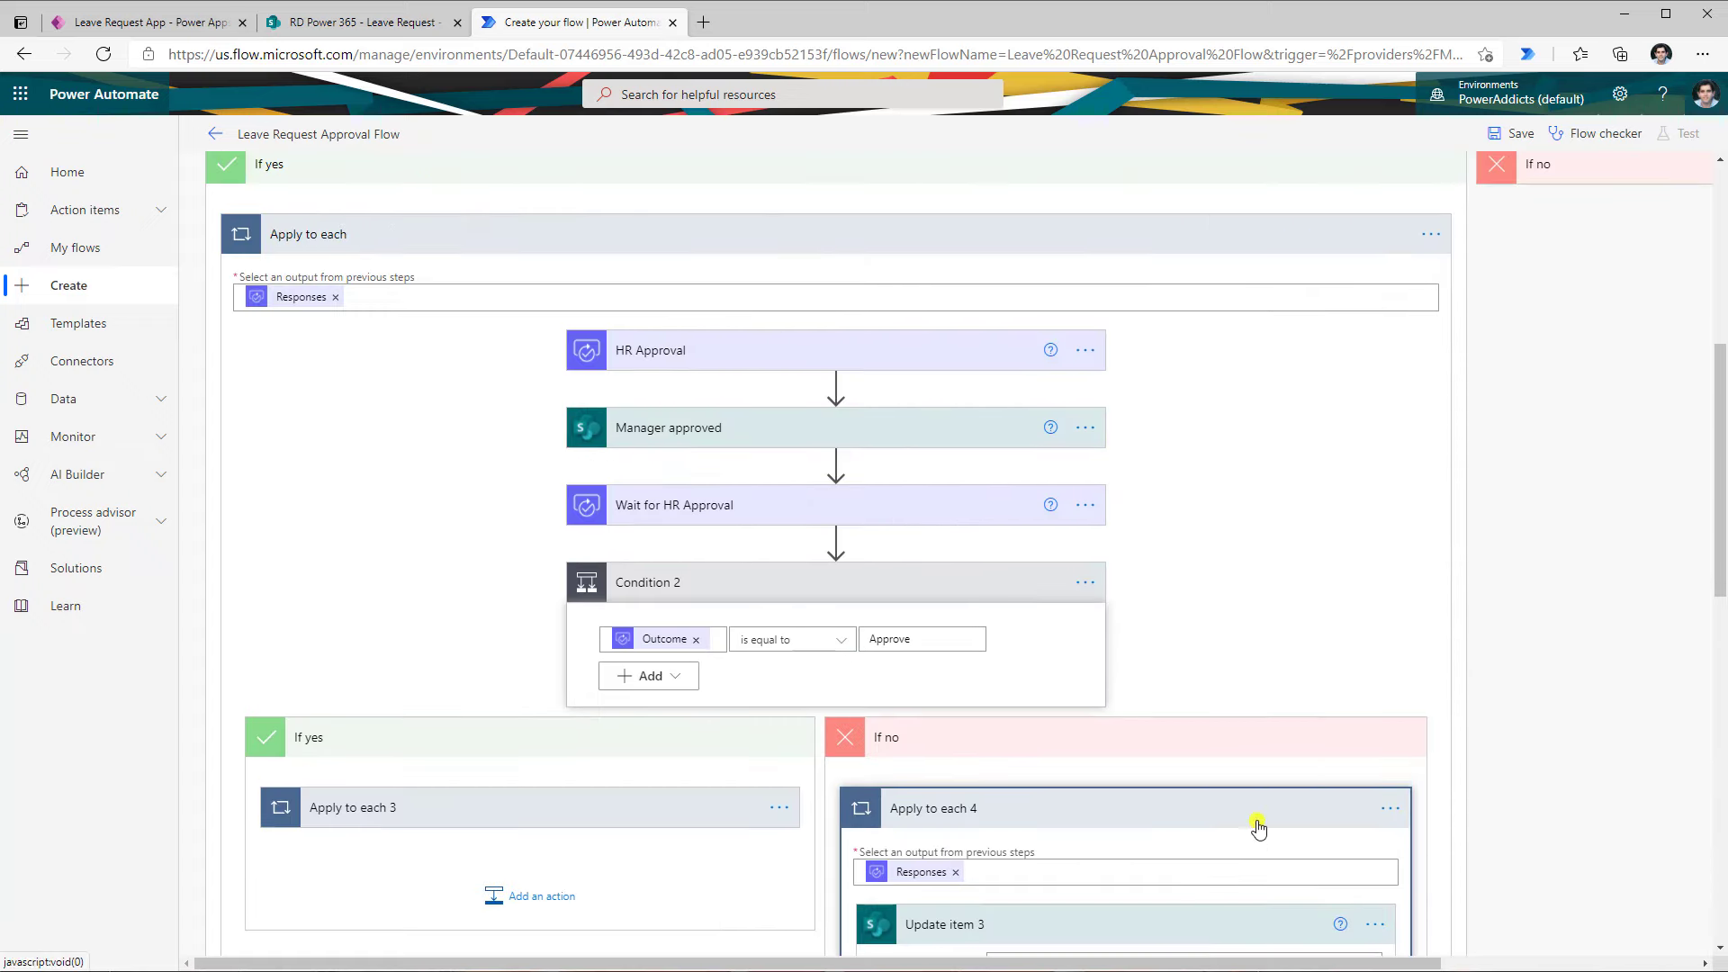
scroll(1259, 827, down, 15)
click(1476, 748)
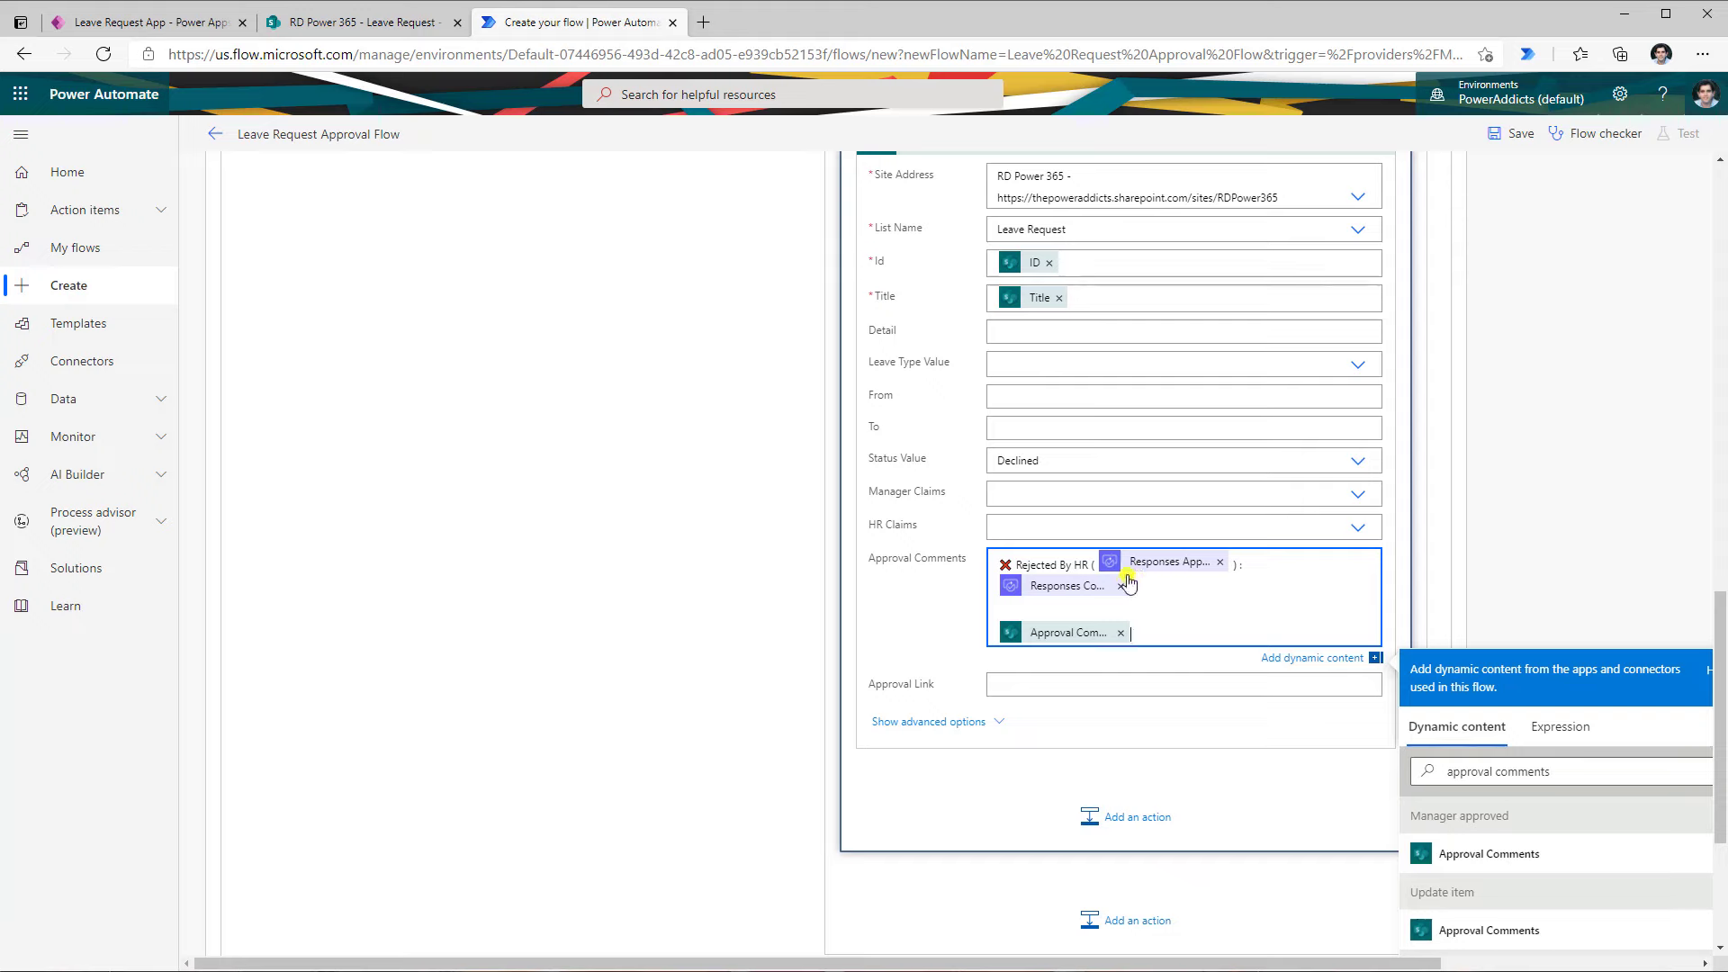
Save the Leave Request Approval Flow
scroll(1139, 578, up, 15)
scroll(1129, 584, up, 1)
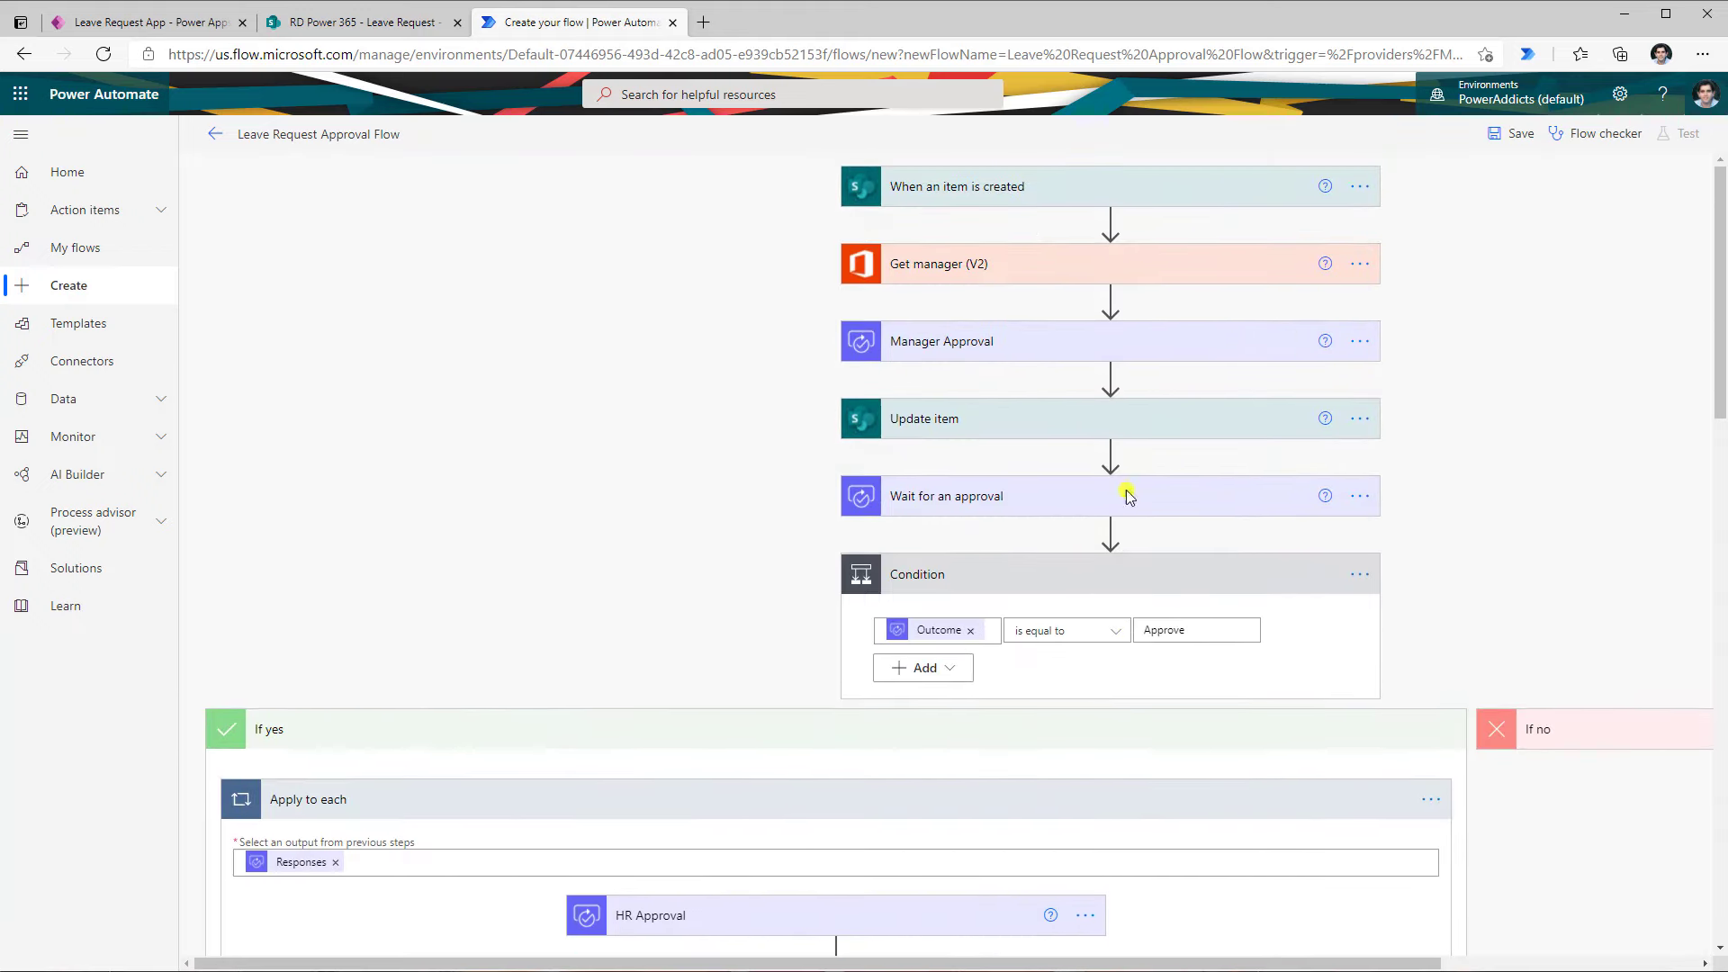
click(1512, 135)
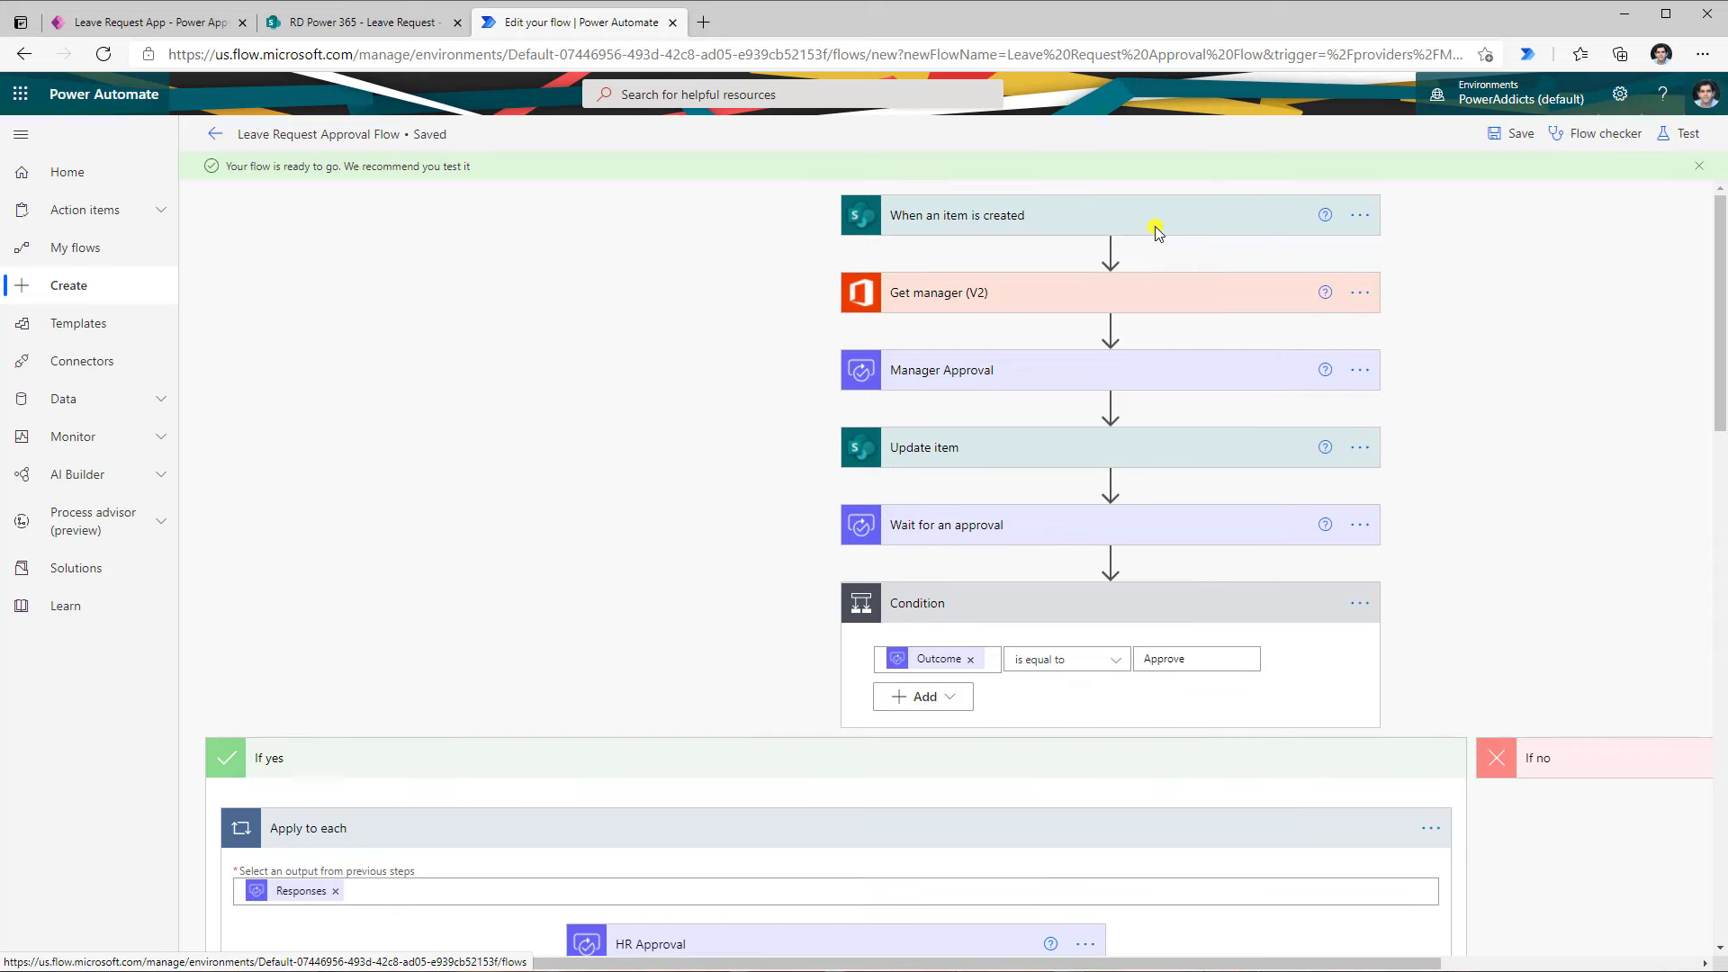
scroll(1154, 225, down, 2)
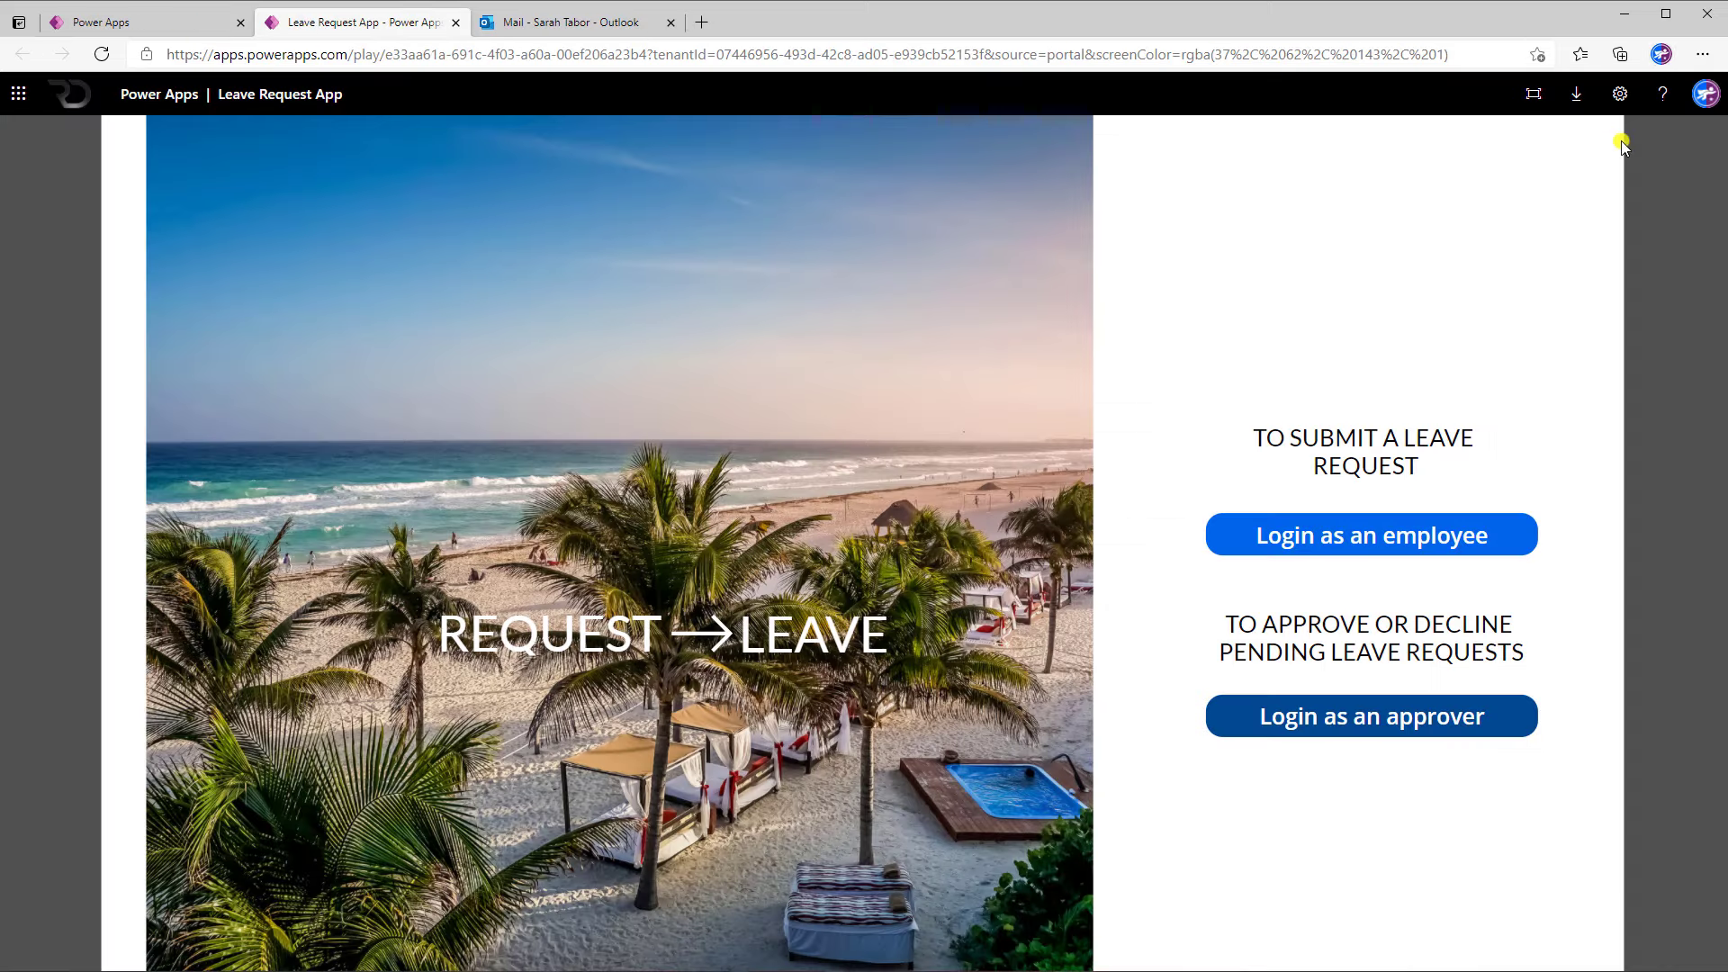
As an employee in the Leave Request App, create a request titled Vacation with leave type Vacation and detail "Need a week off"
click(1361, 538)
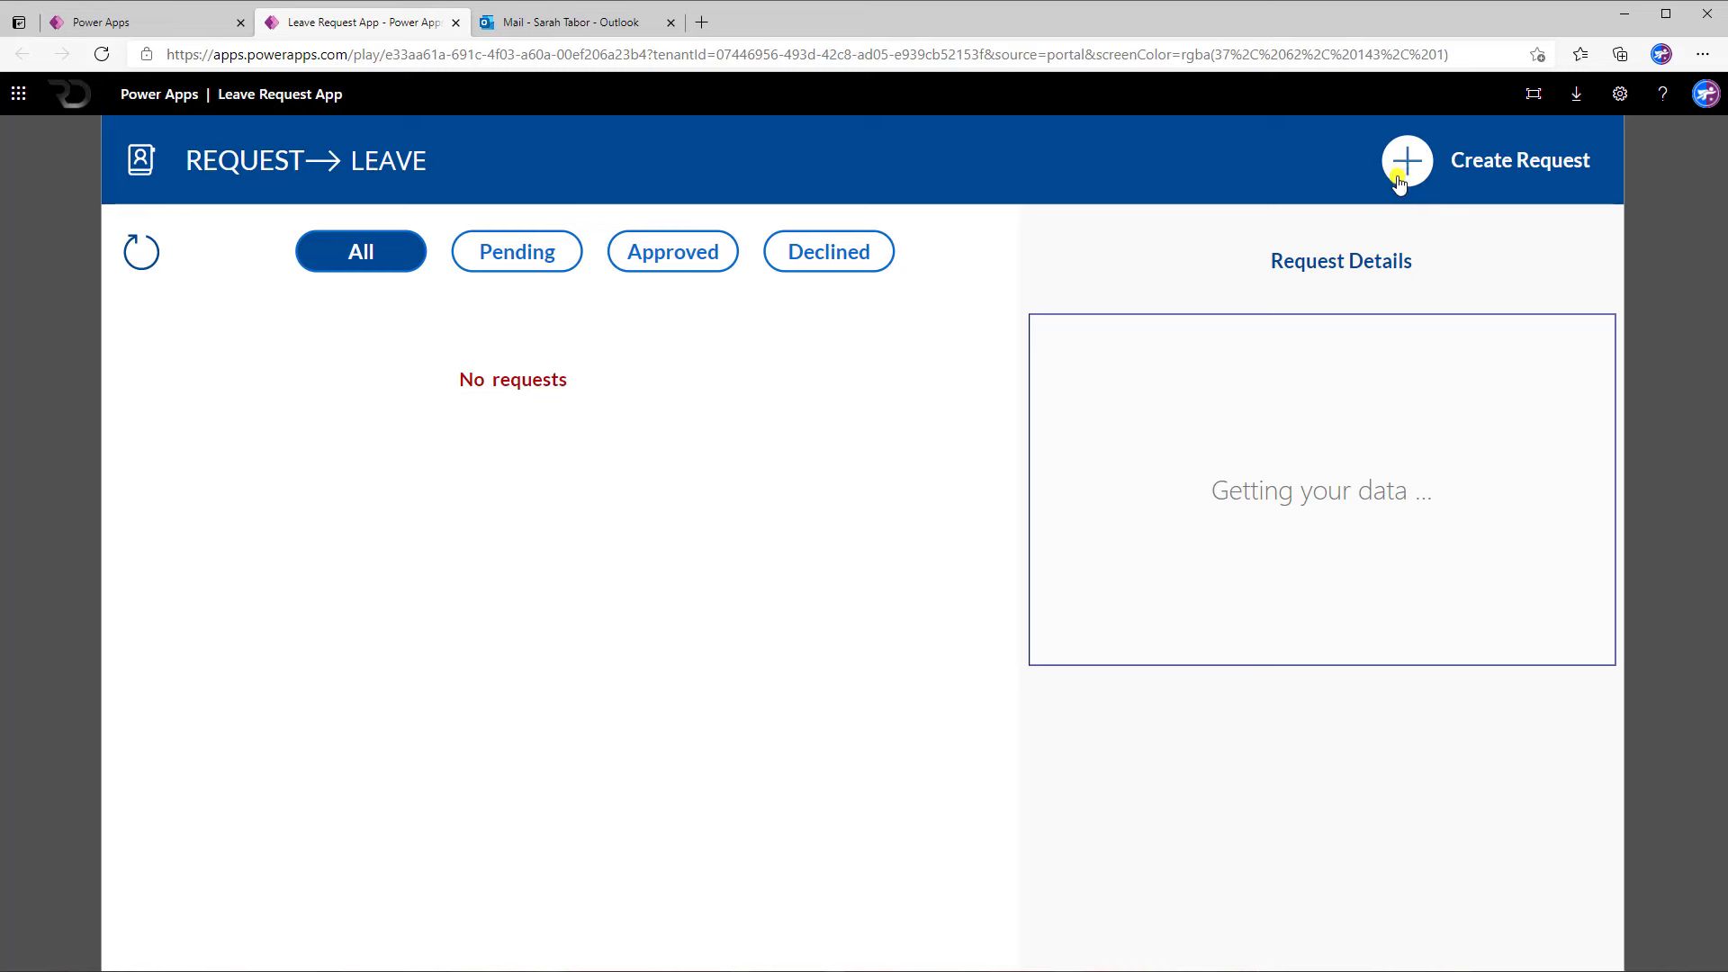
click(487, 289)
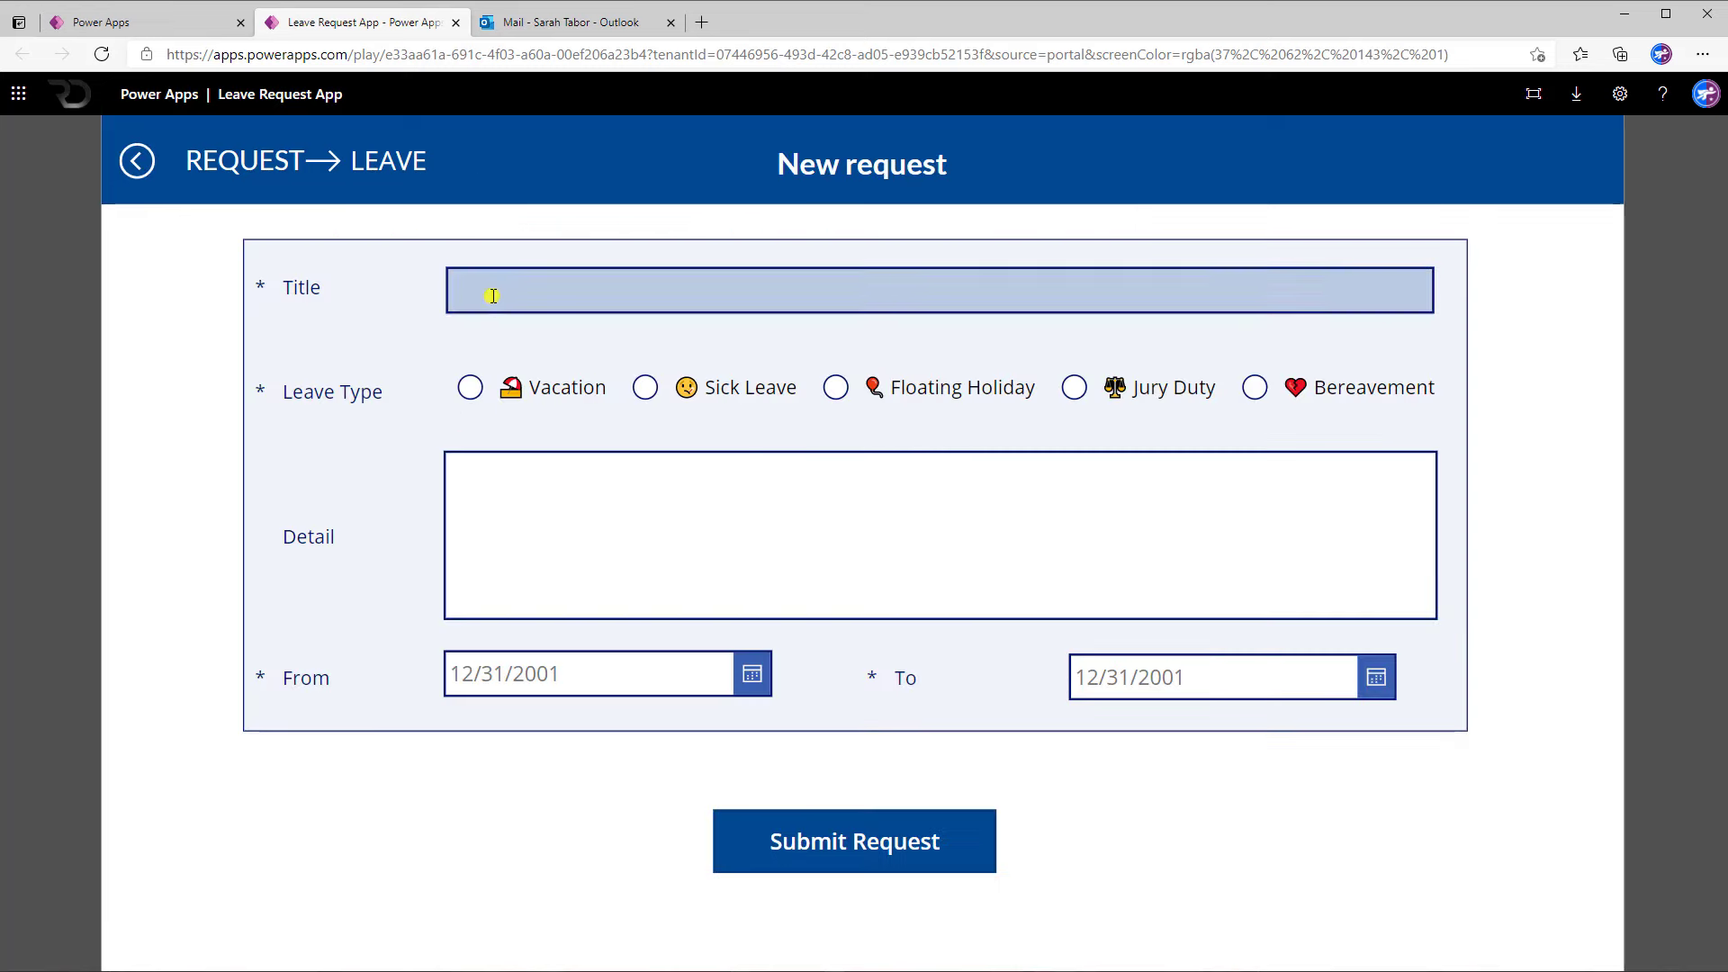
text(Vacation)
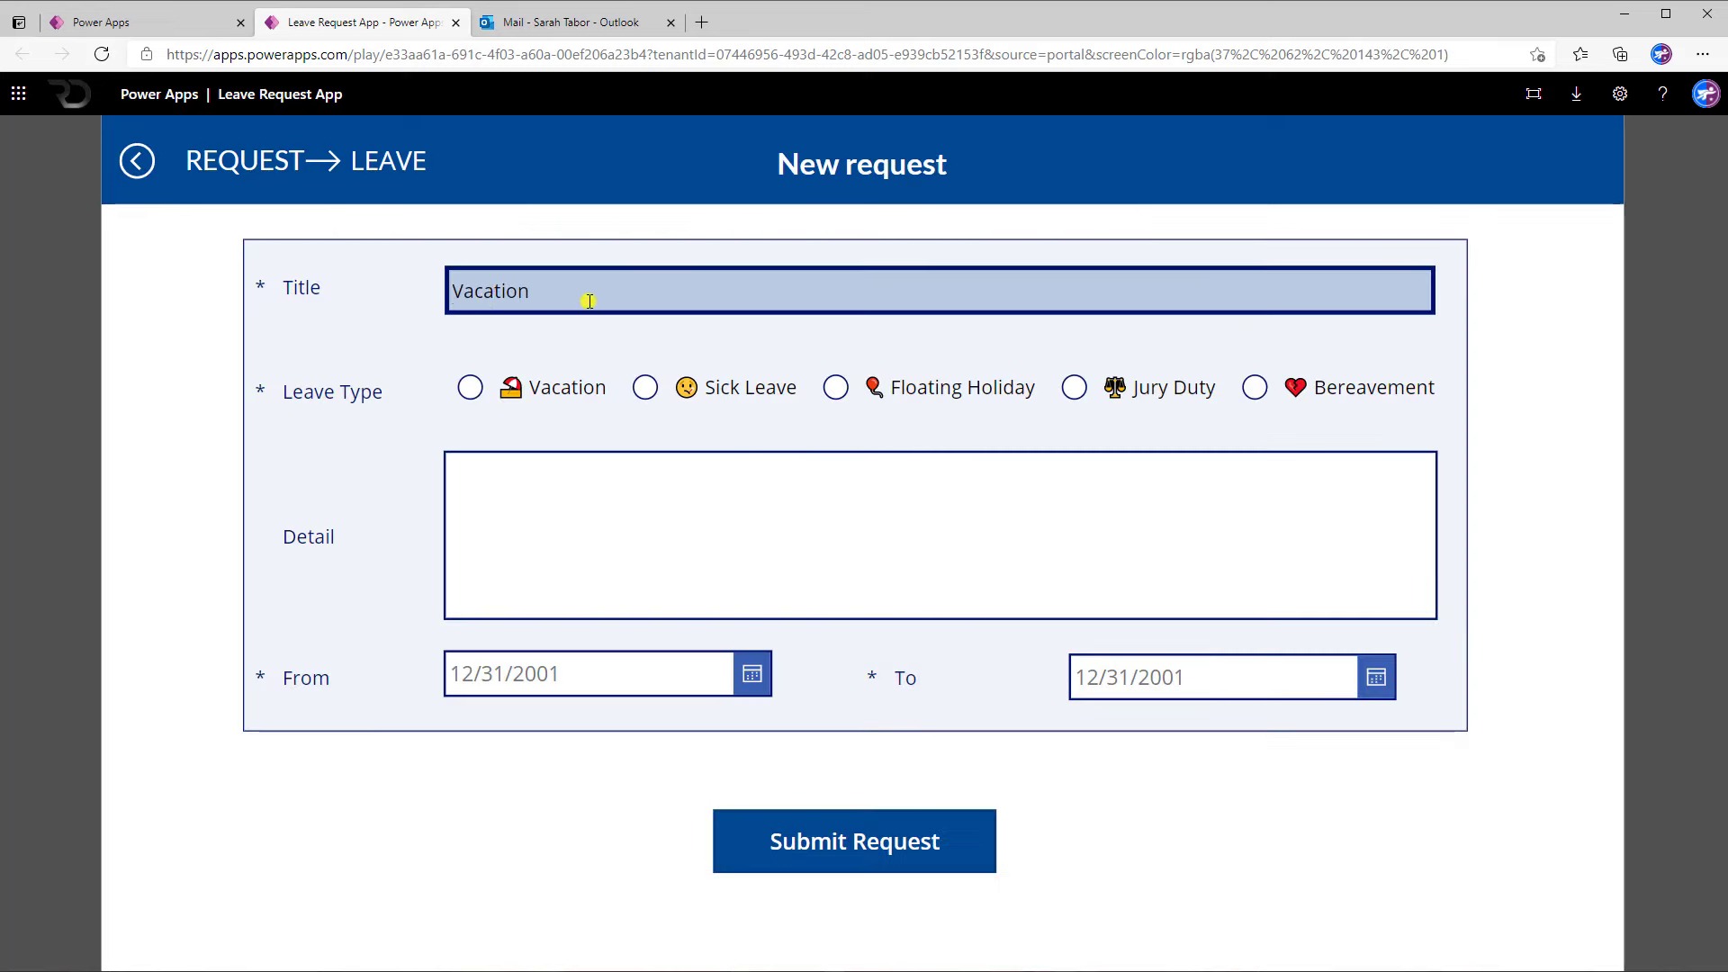
click(471, 388)
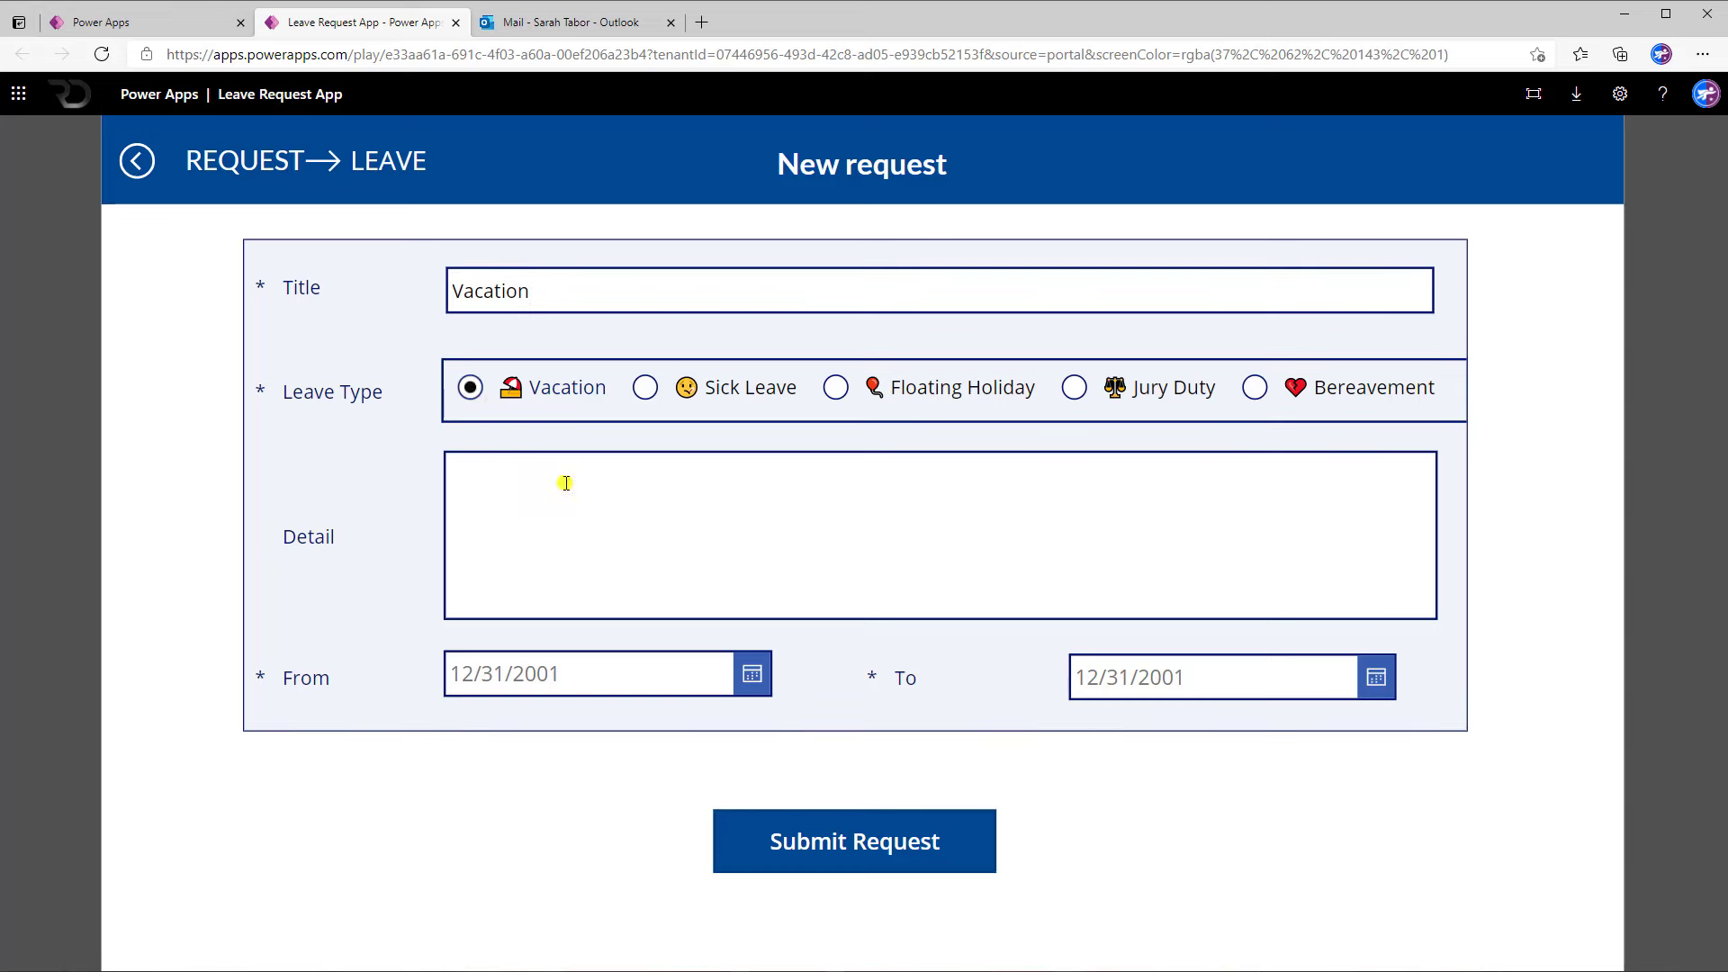
click(576, 505)
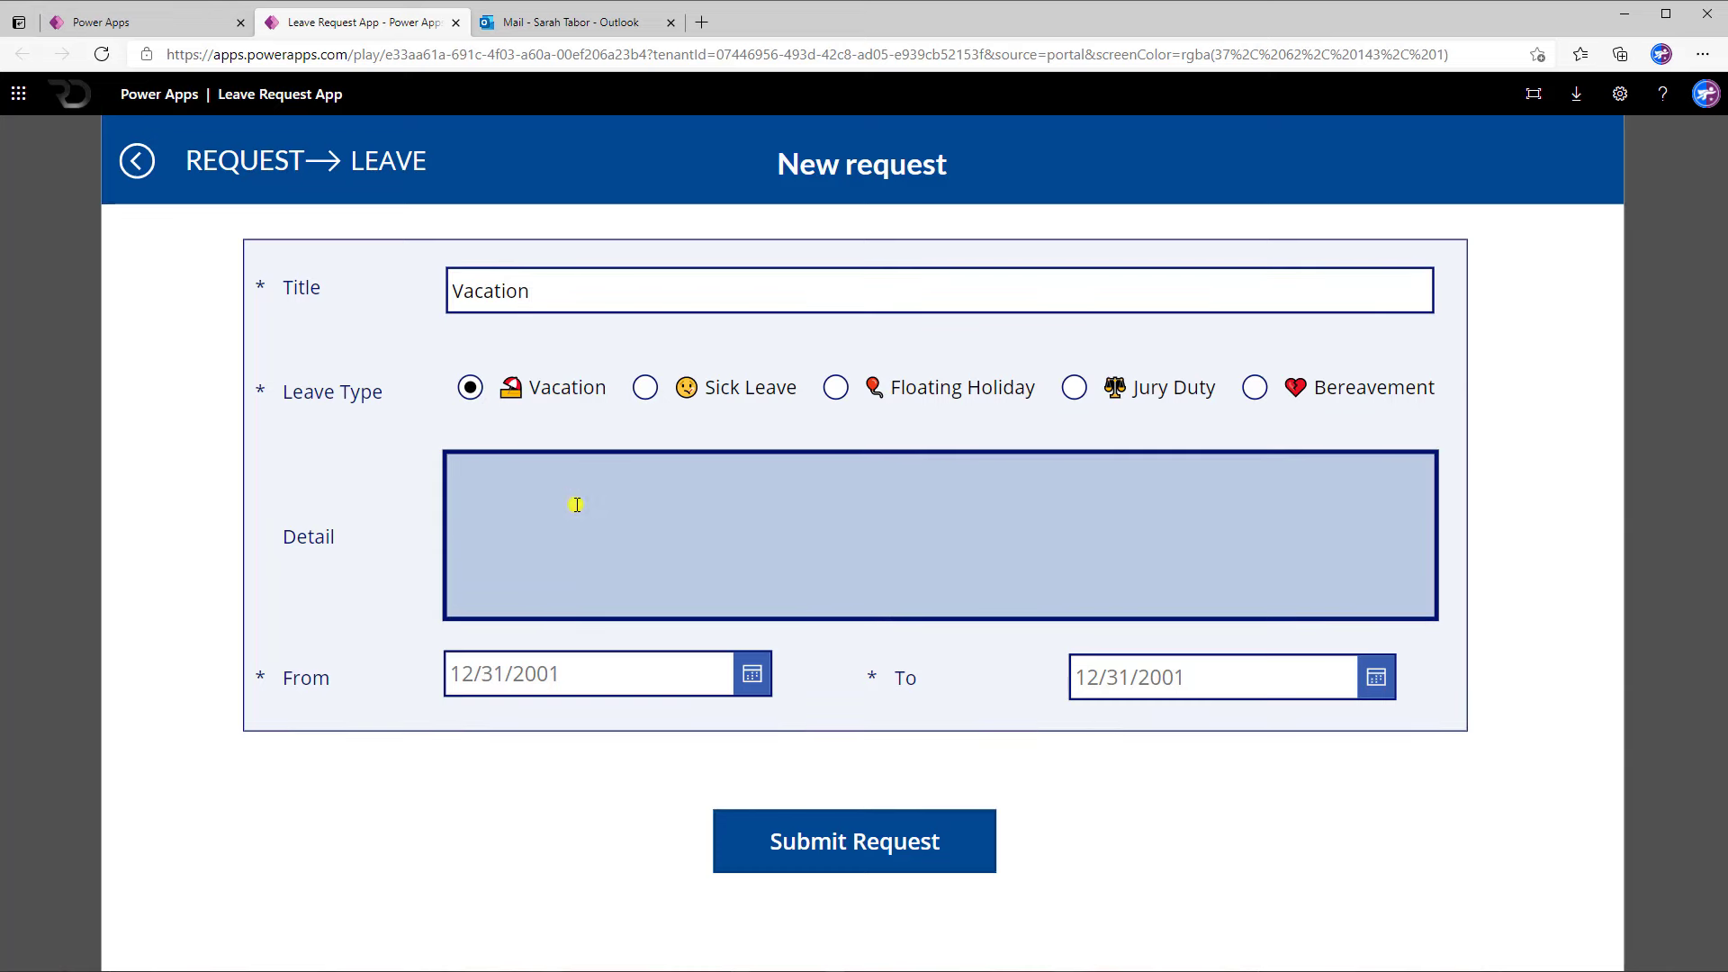
text(Need a week off)
click(366, 522)
Set the request's From date to 5/10/2021 and To date to 5/14/2021, submit it and return to the home screen
click(754, 676)
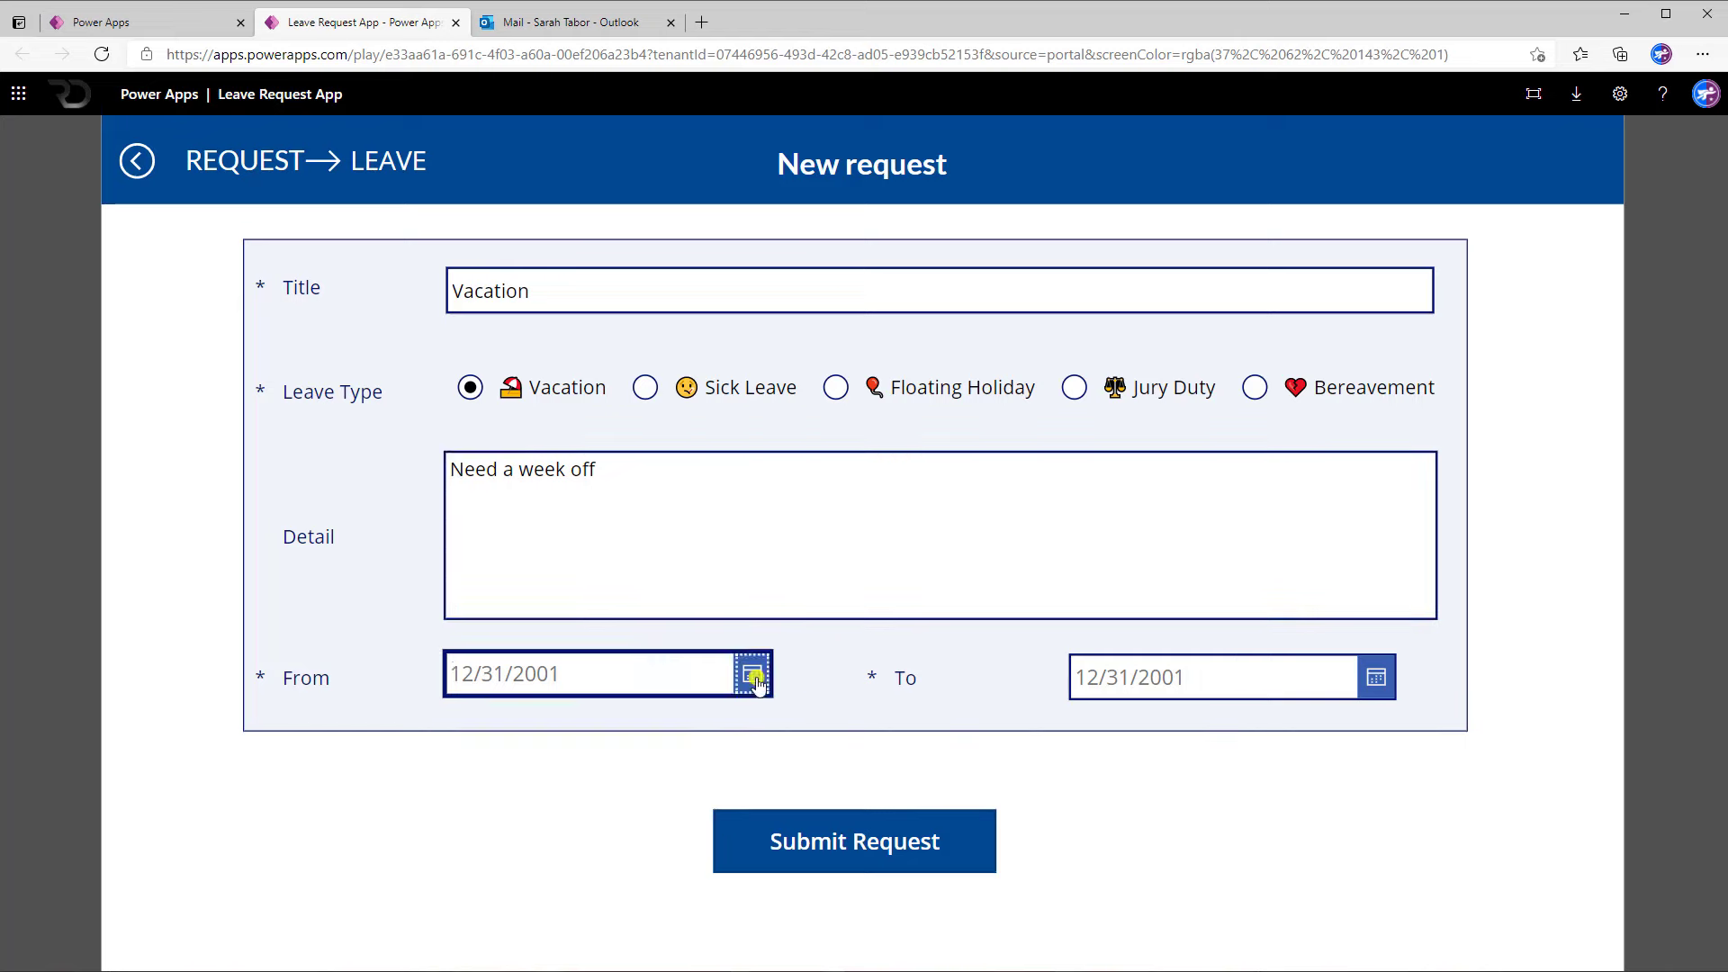
click(530, 734)
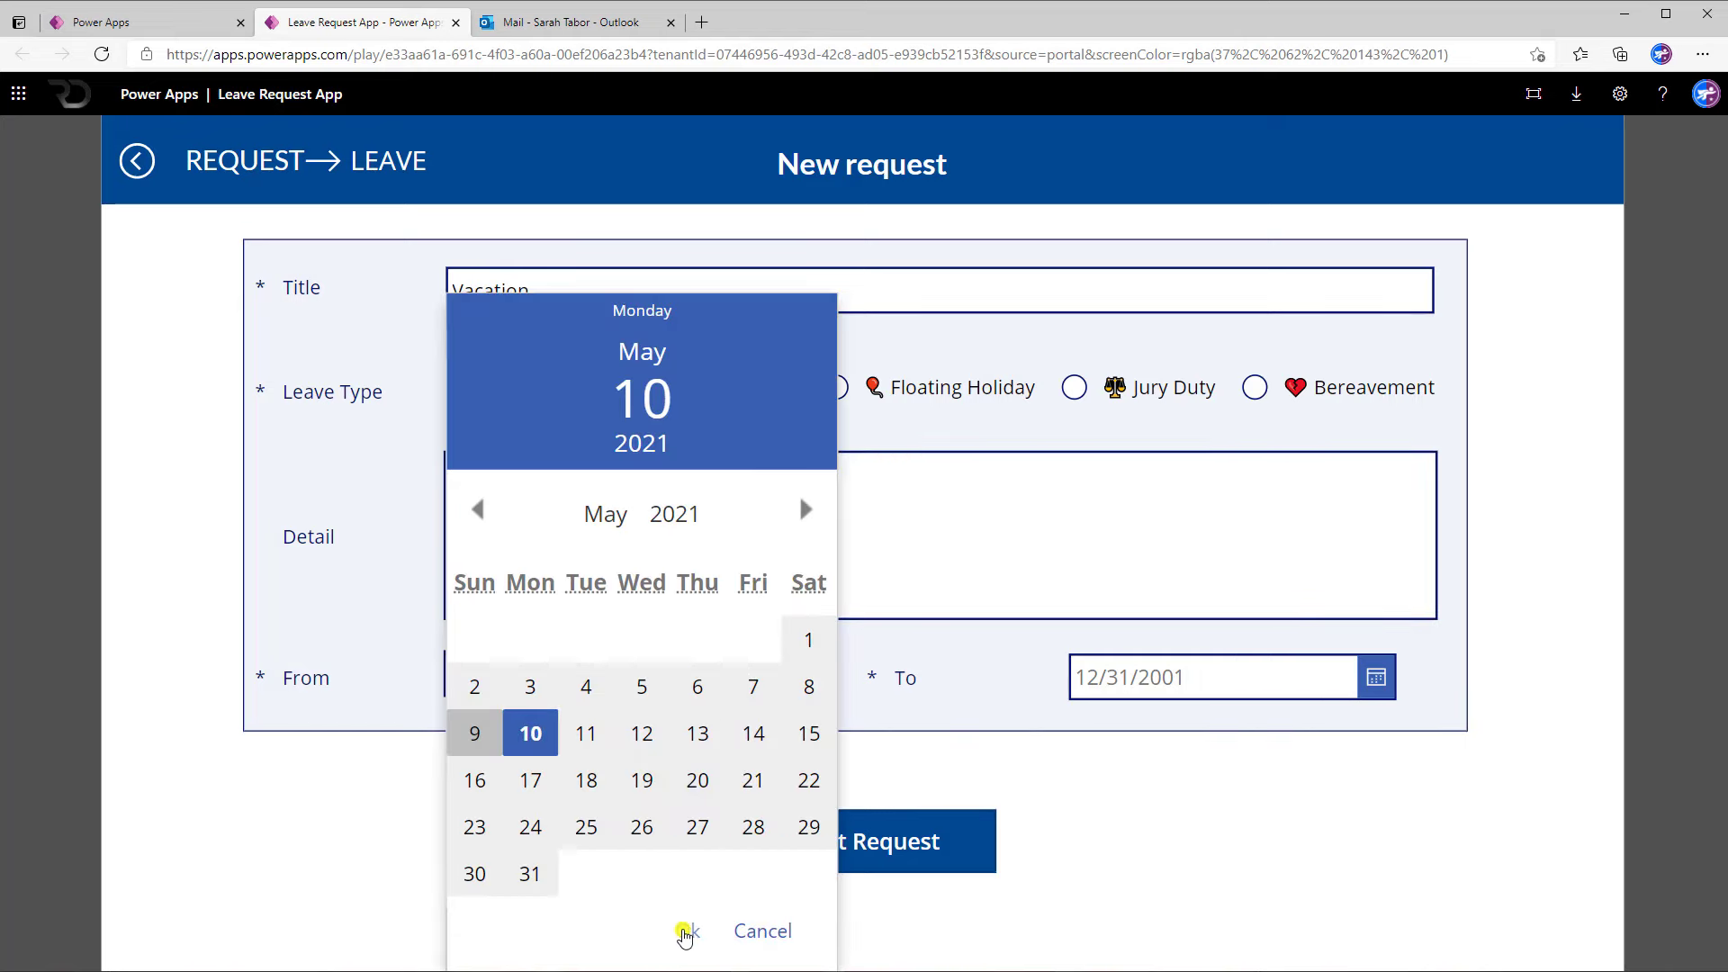
click(684, 933)
click(1377, 678)
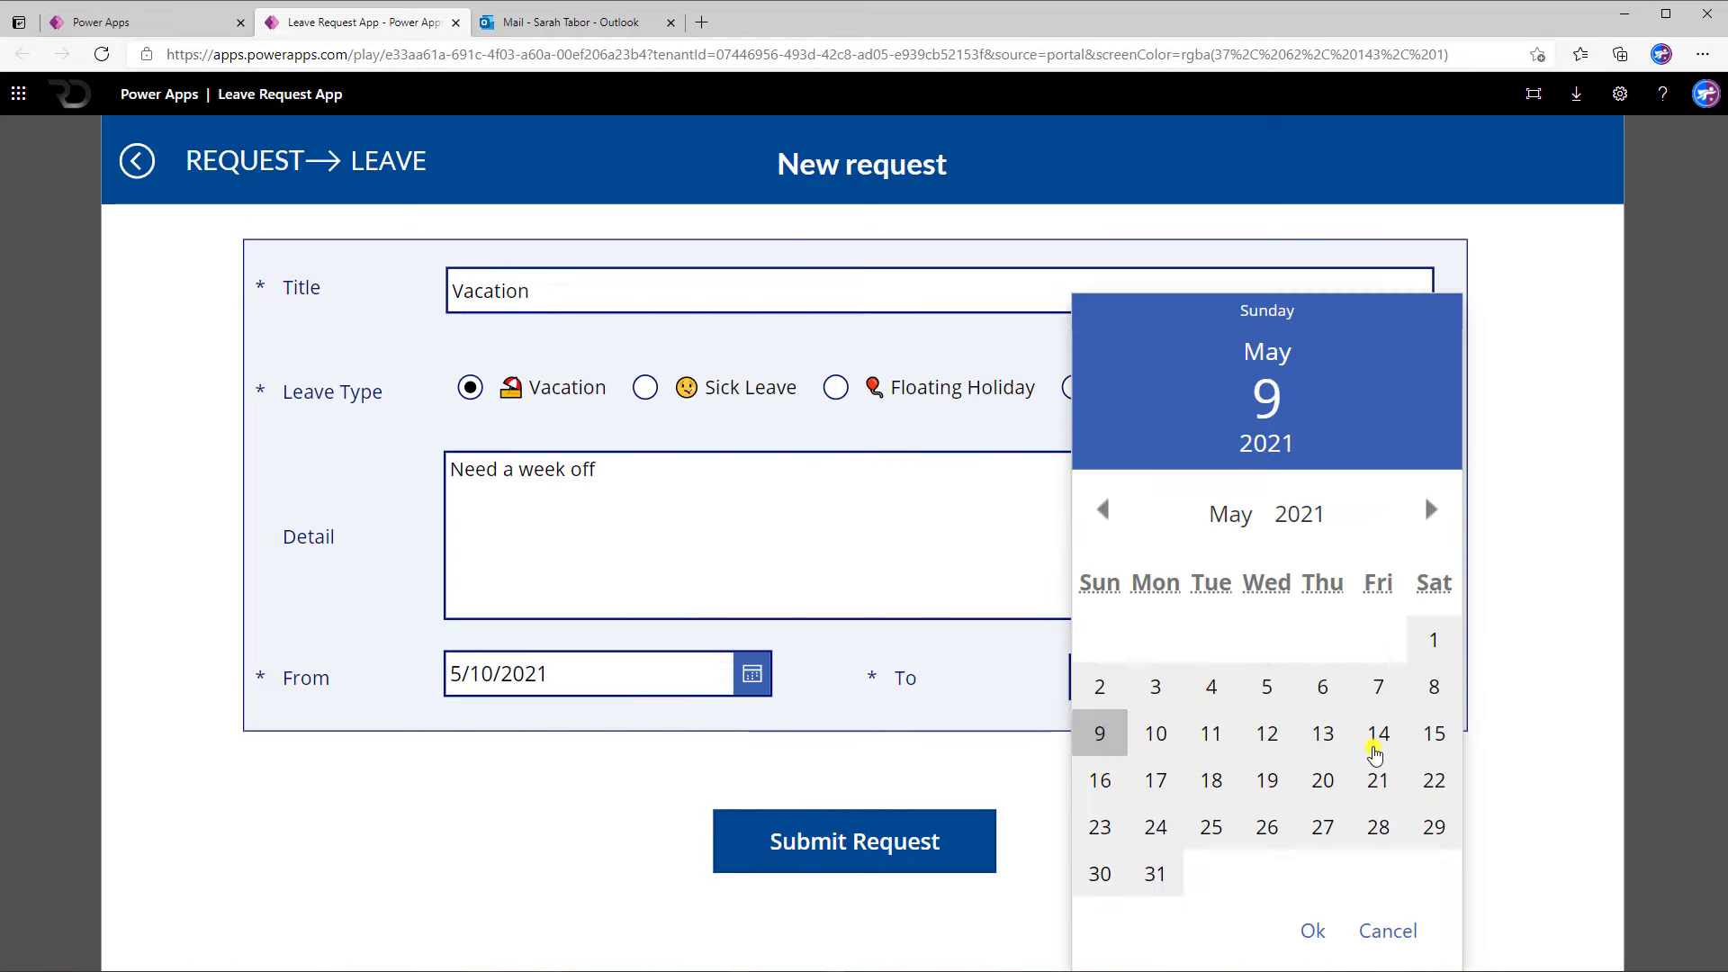
click(1377, 748)
click(1313, 929)
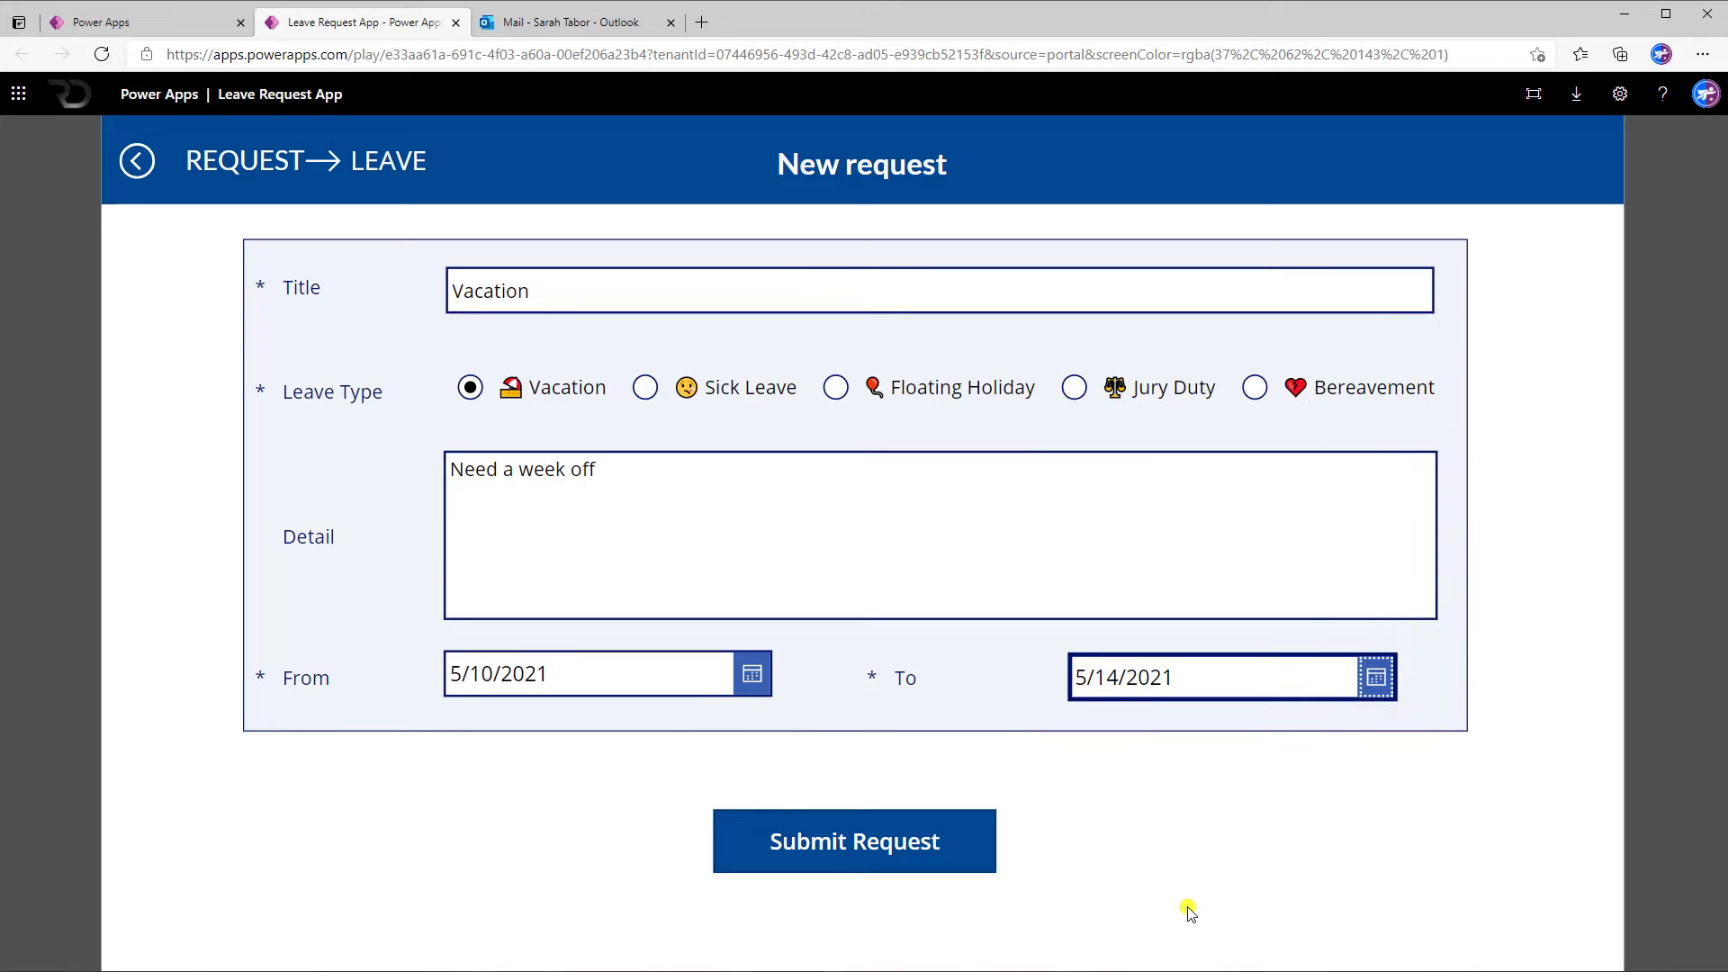
click(870, 857)
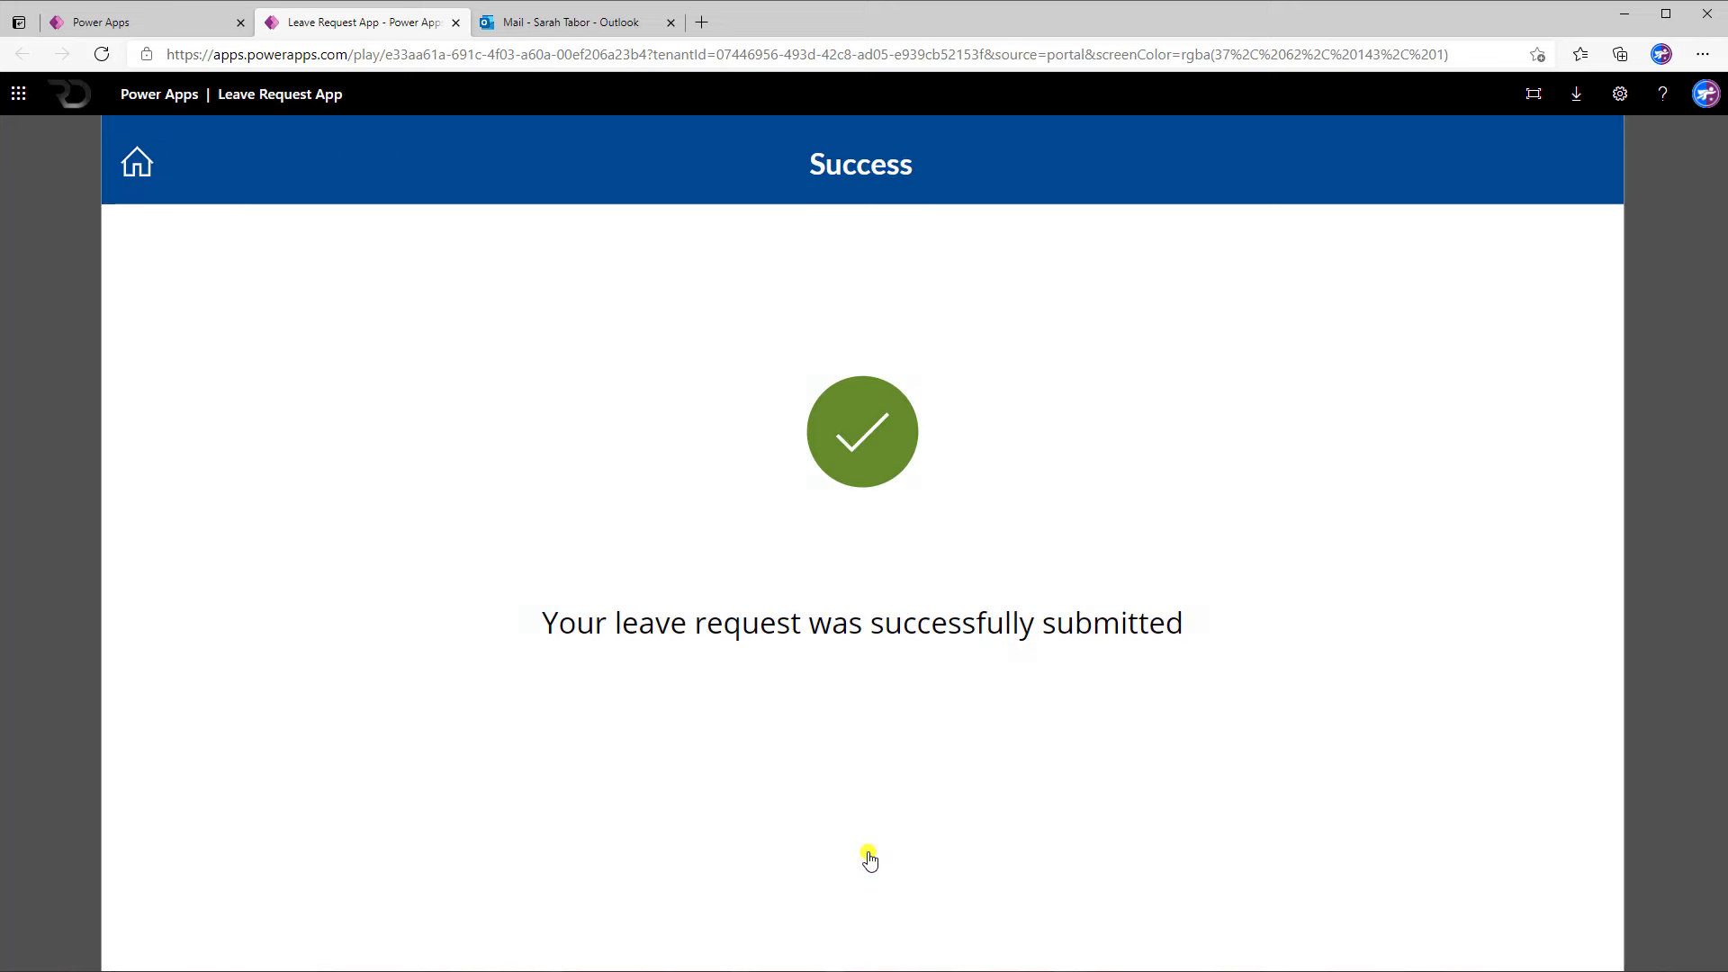
click(127, 169)
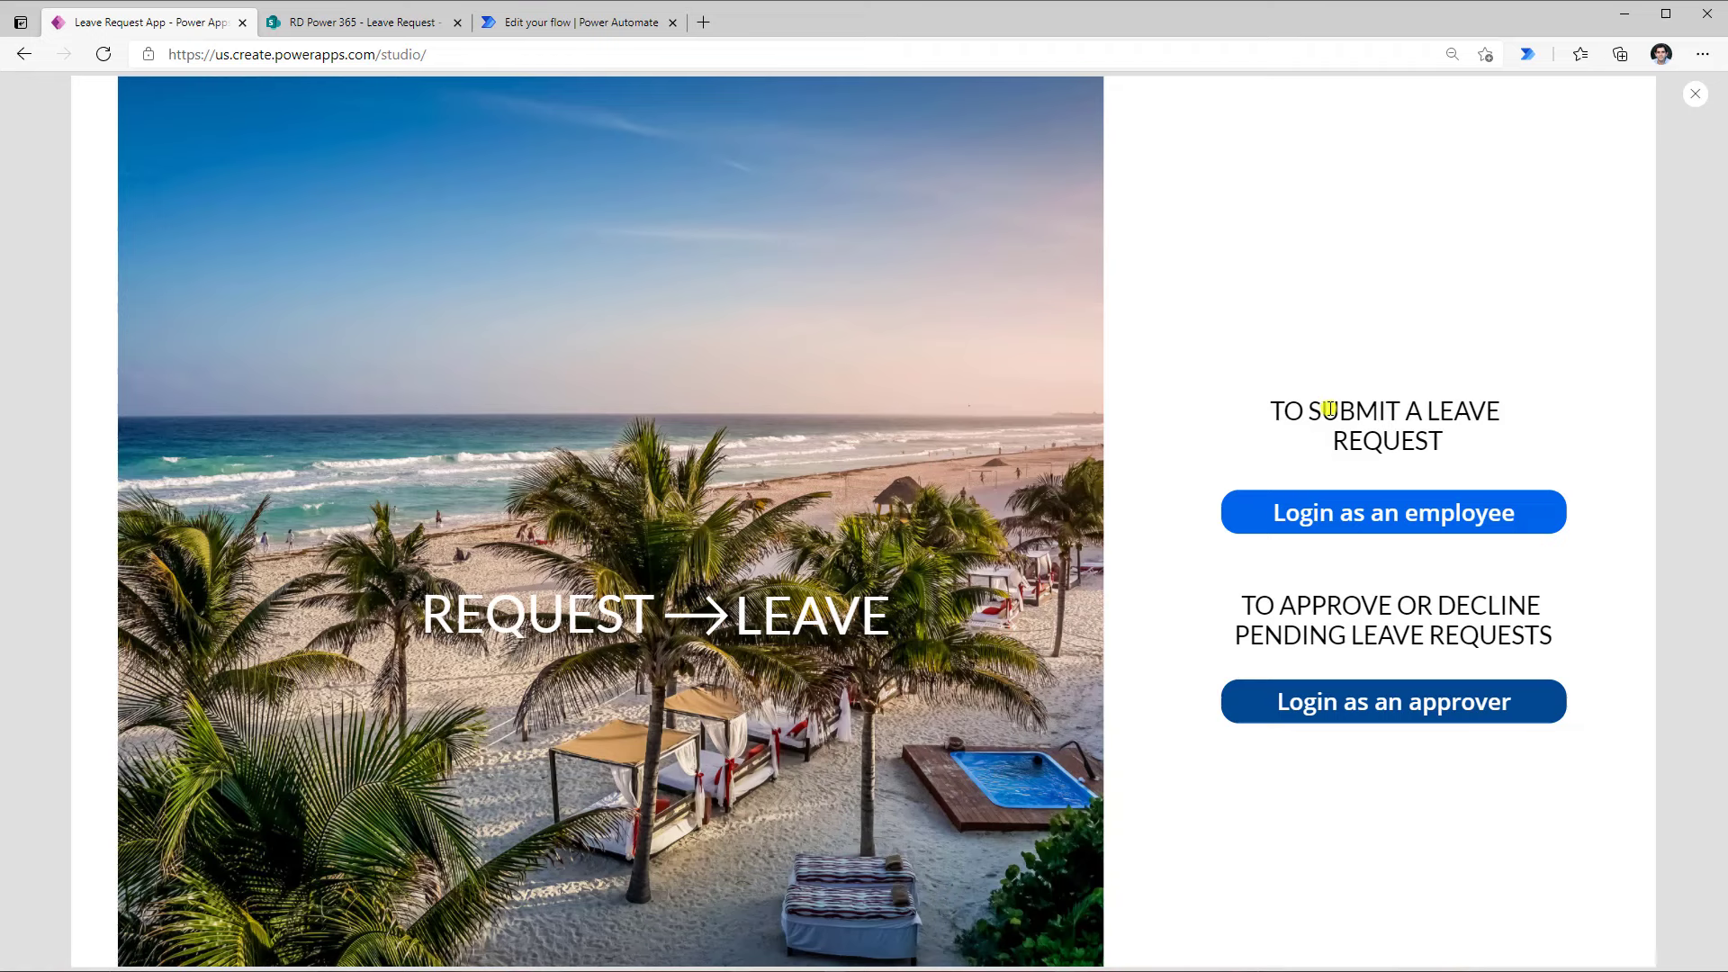
Switch to the SharePoint Leave Request list and examine the new Vacation request's status, manager and remaining columns
key(ctrl+Tab)
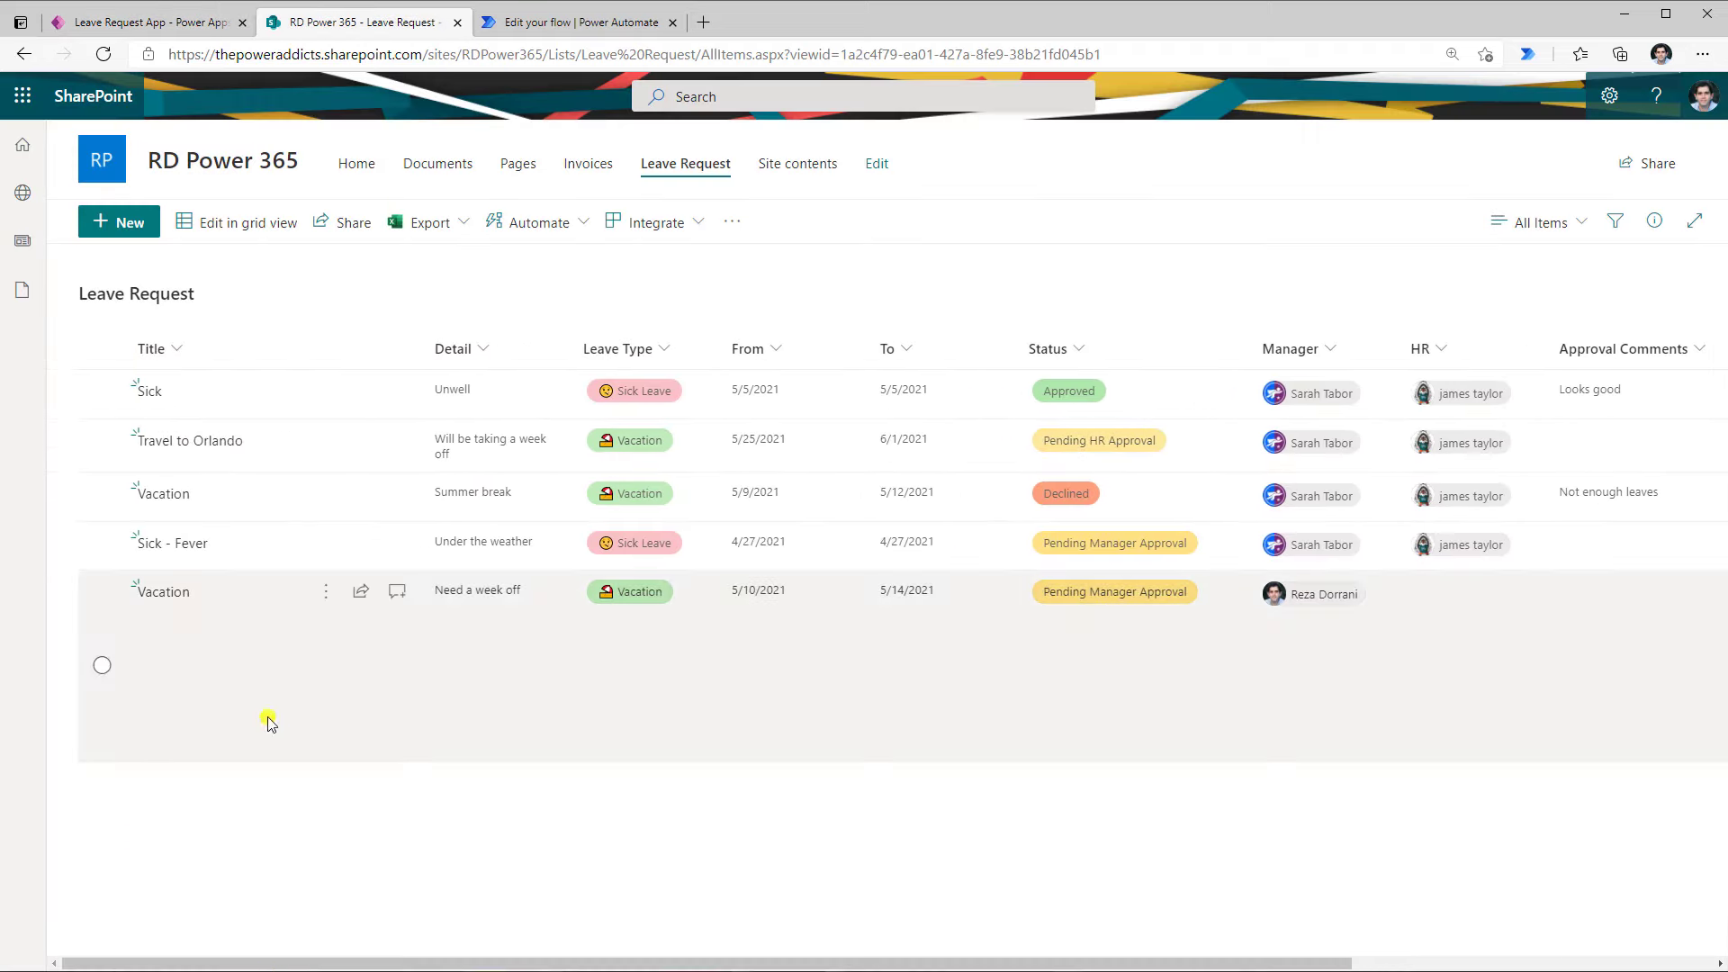
click(138, 664)
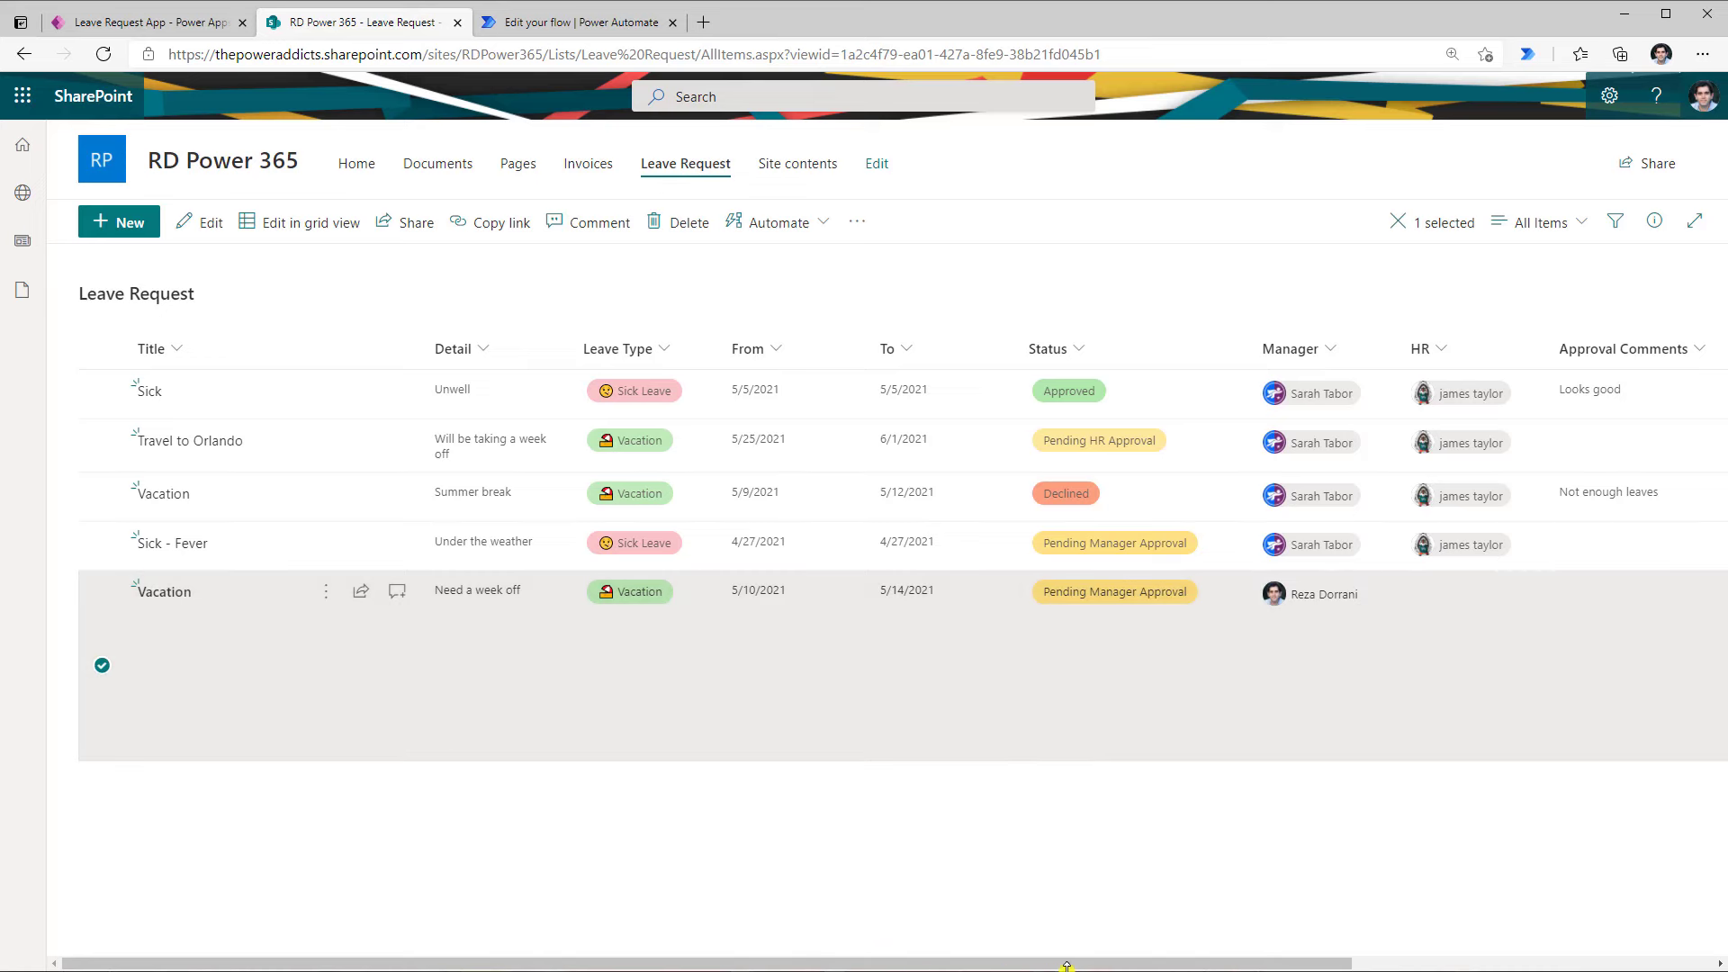
mouse_move(1320, 612)
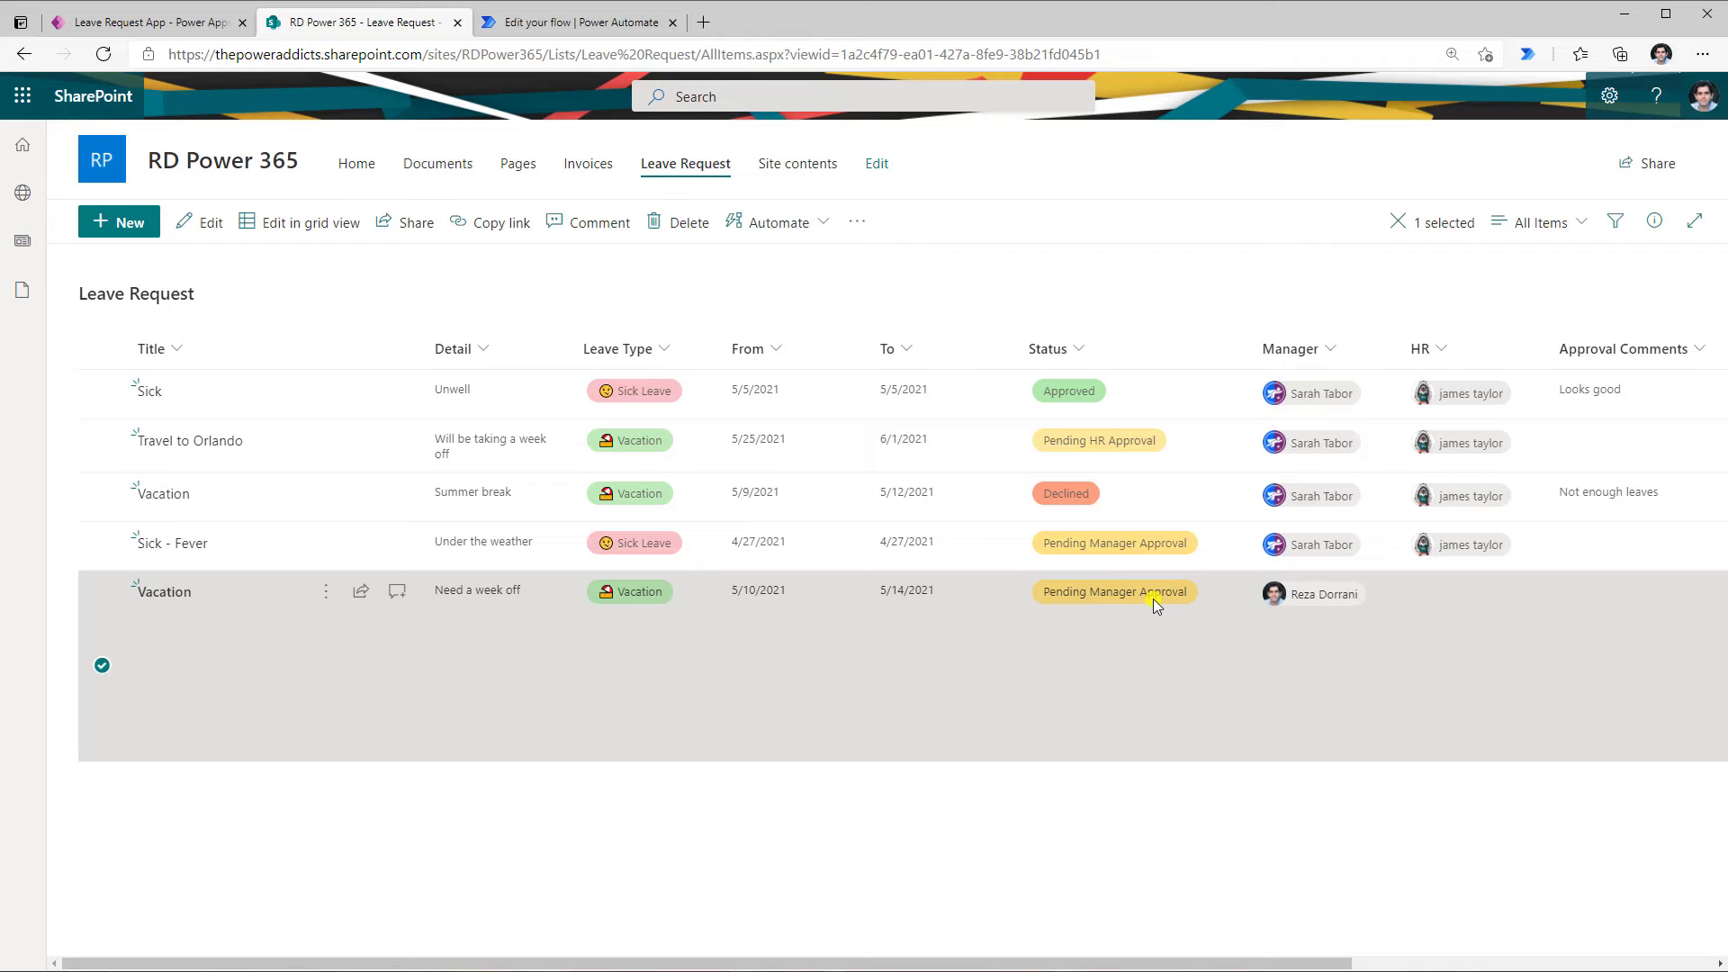
drag(828, 964, 1378, 961)
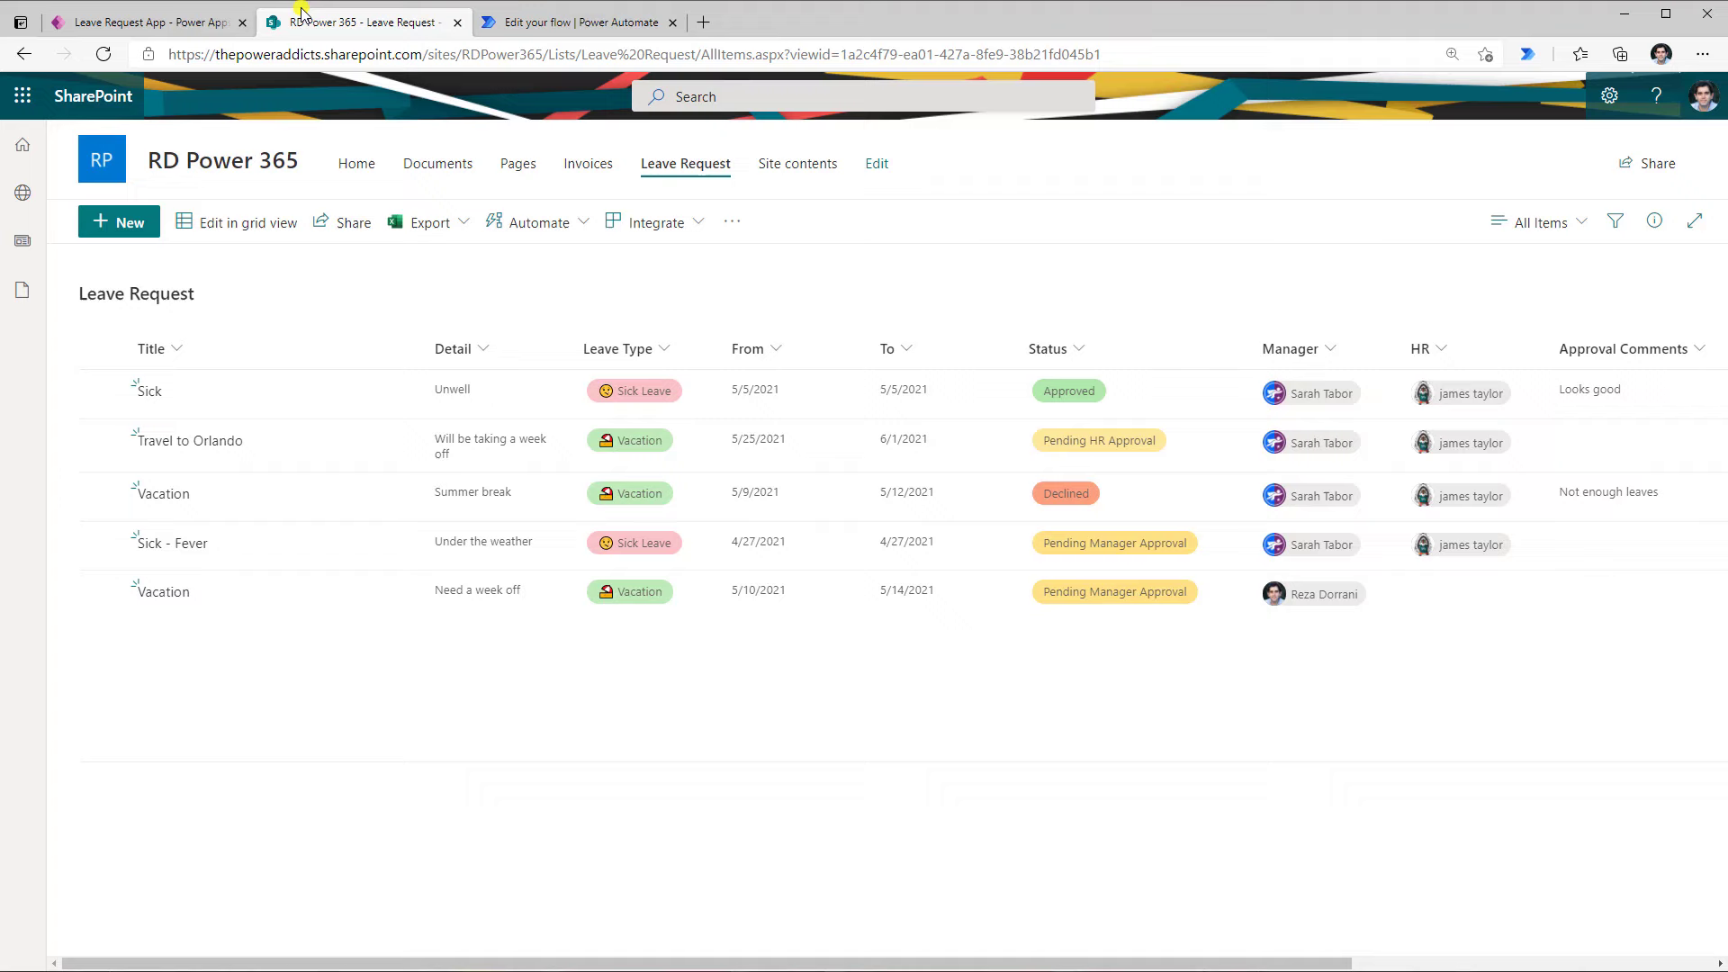
In Power Apps Studio, filter GalleryRequests_2's Leave Request items by Status.Value = "Pending Manager Approval" && Manager.Email = userEmail
click(198, 22)
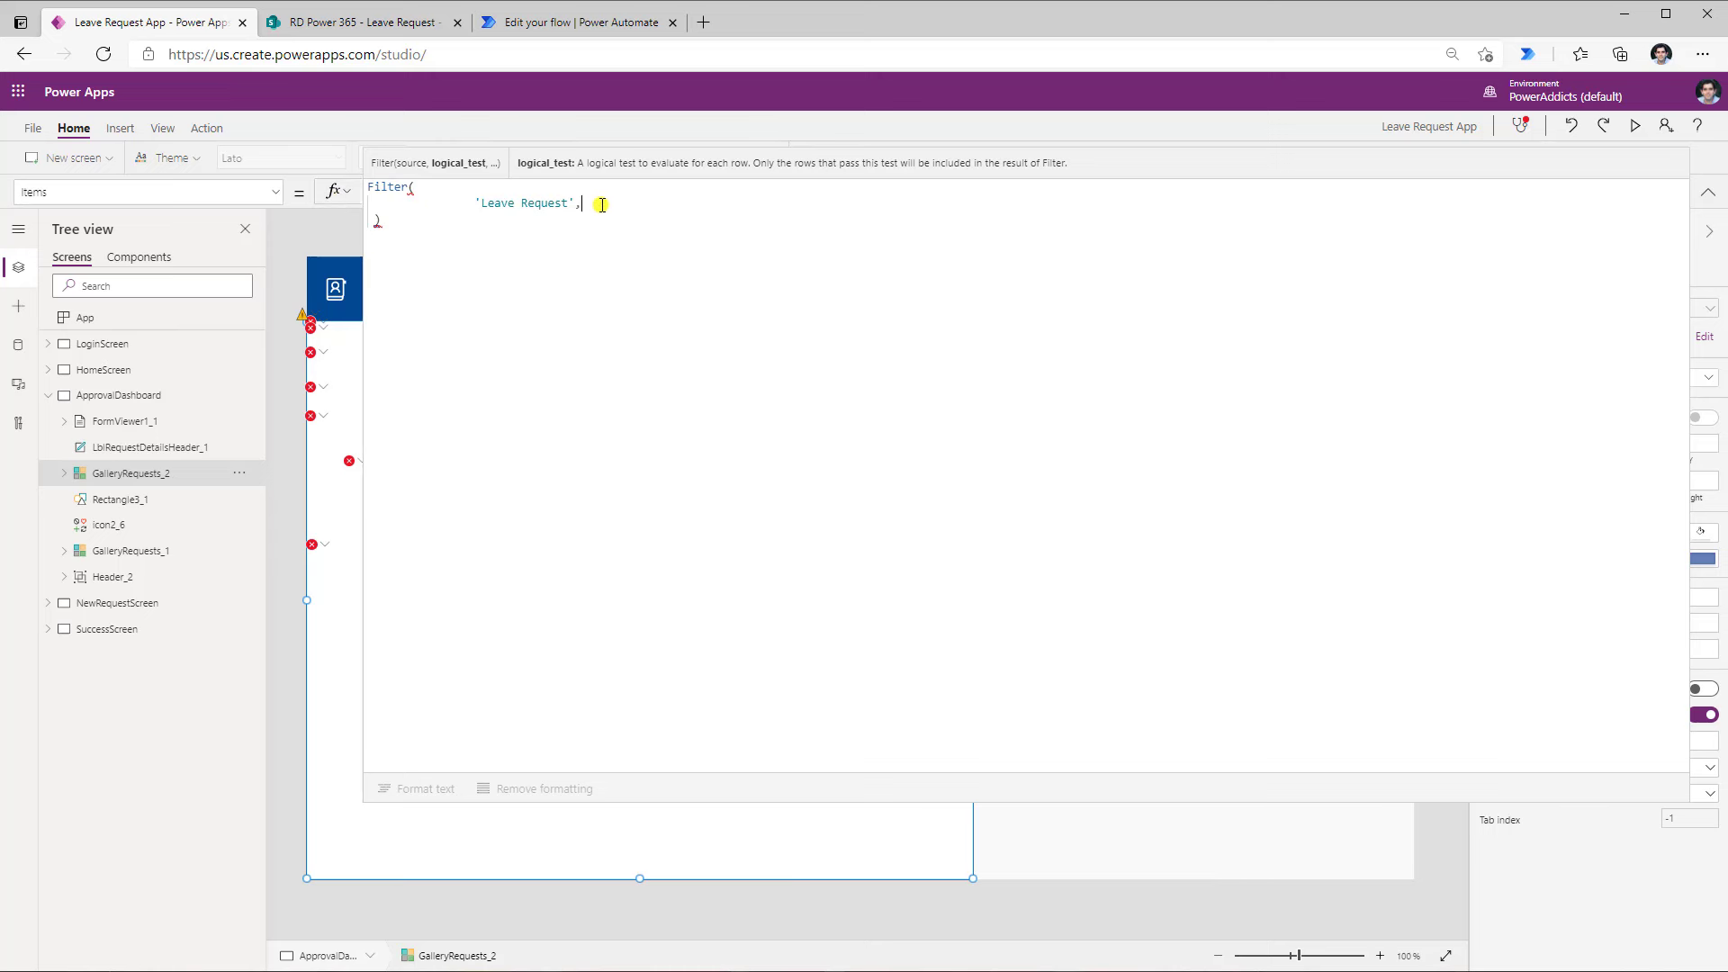
key(Return)
text(Status.Value = ")
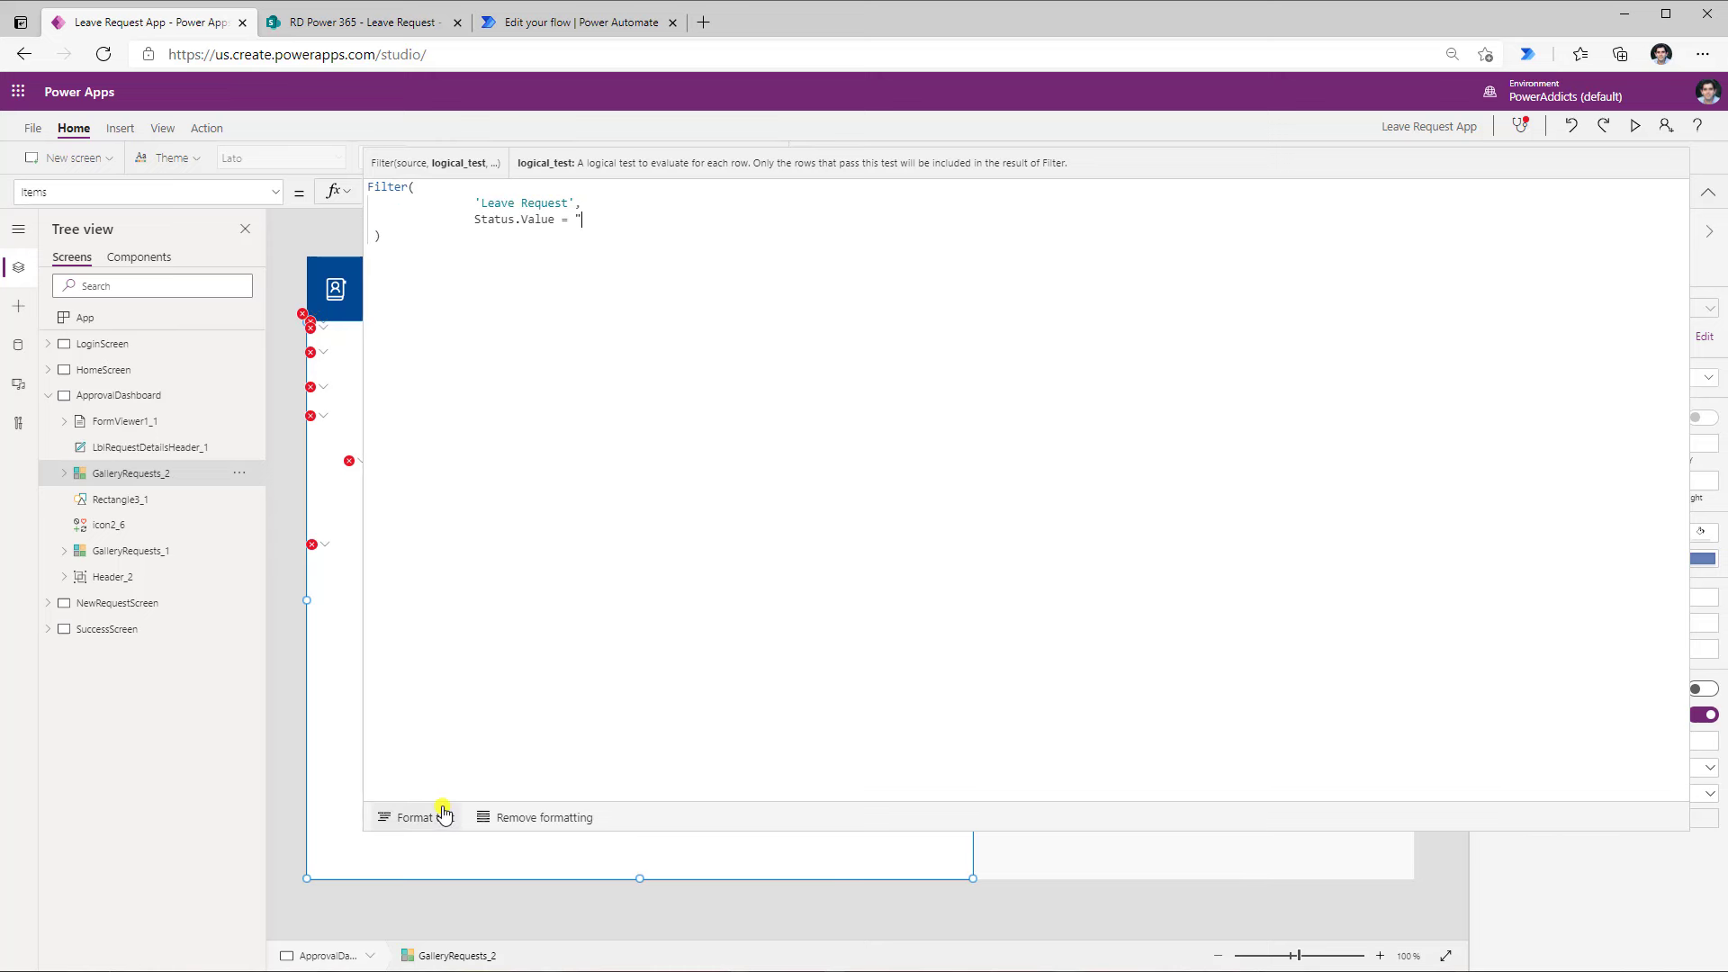
text(Pending Manager Approval")
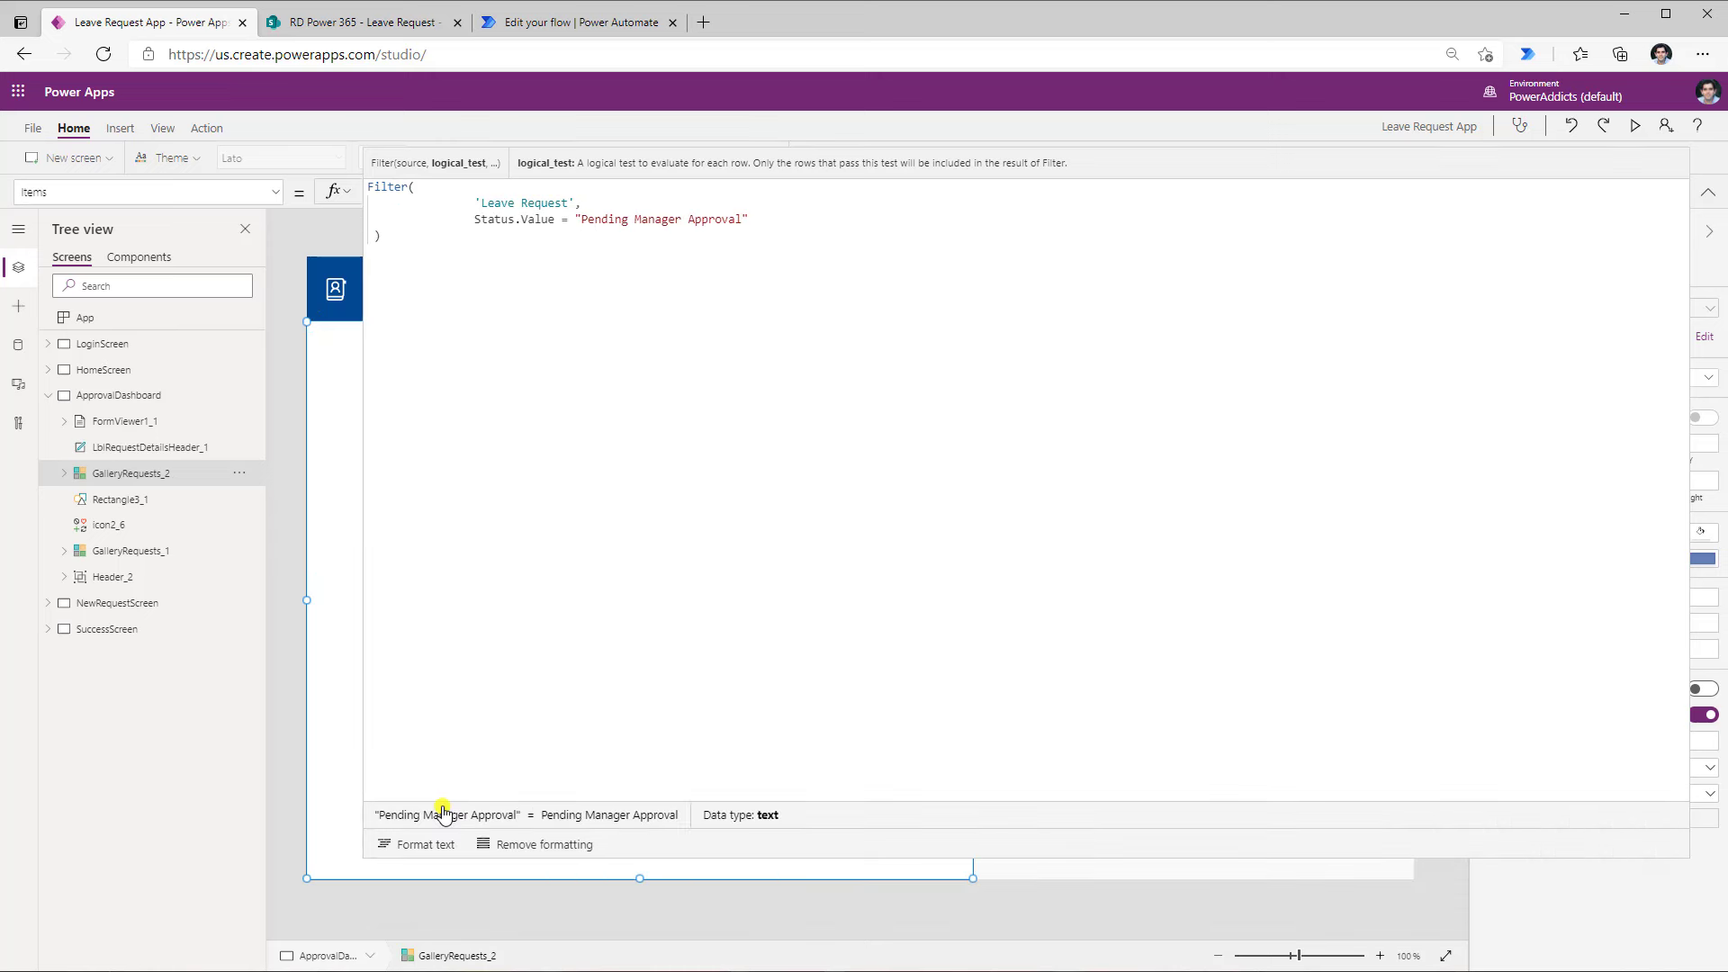
text( && Manager.Email)
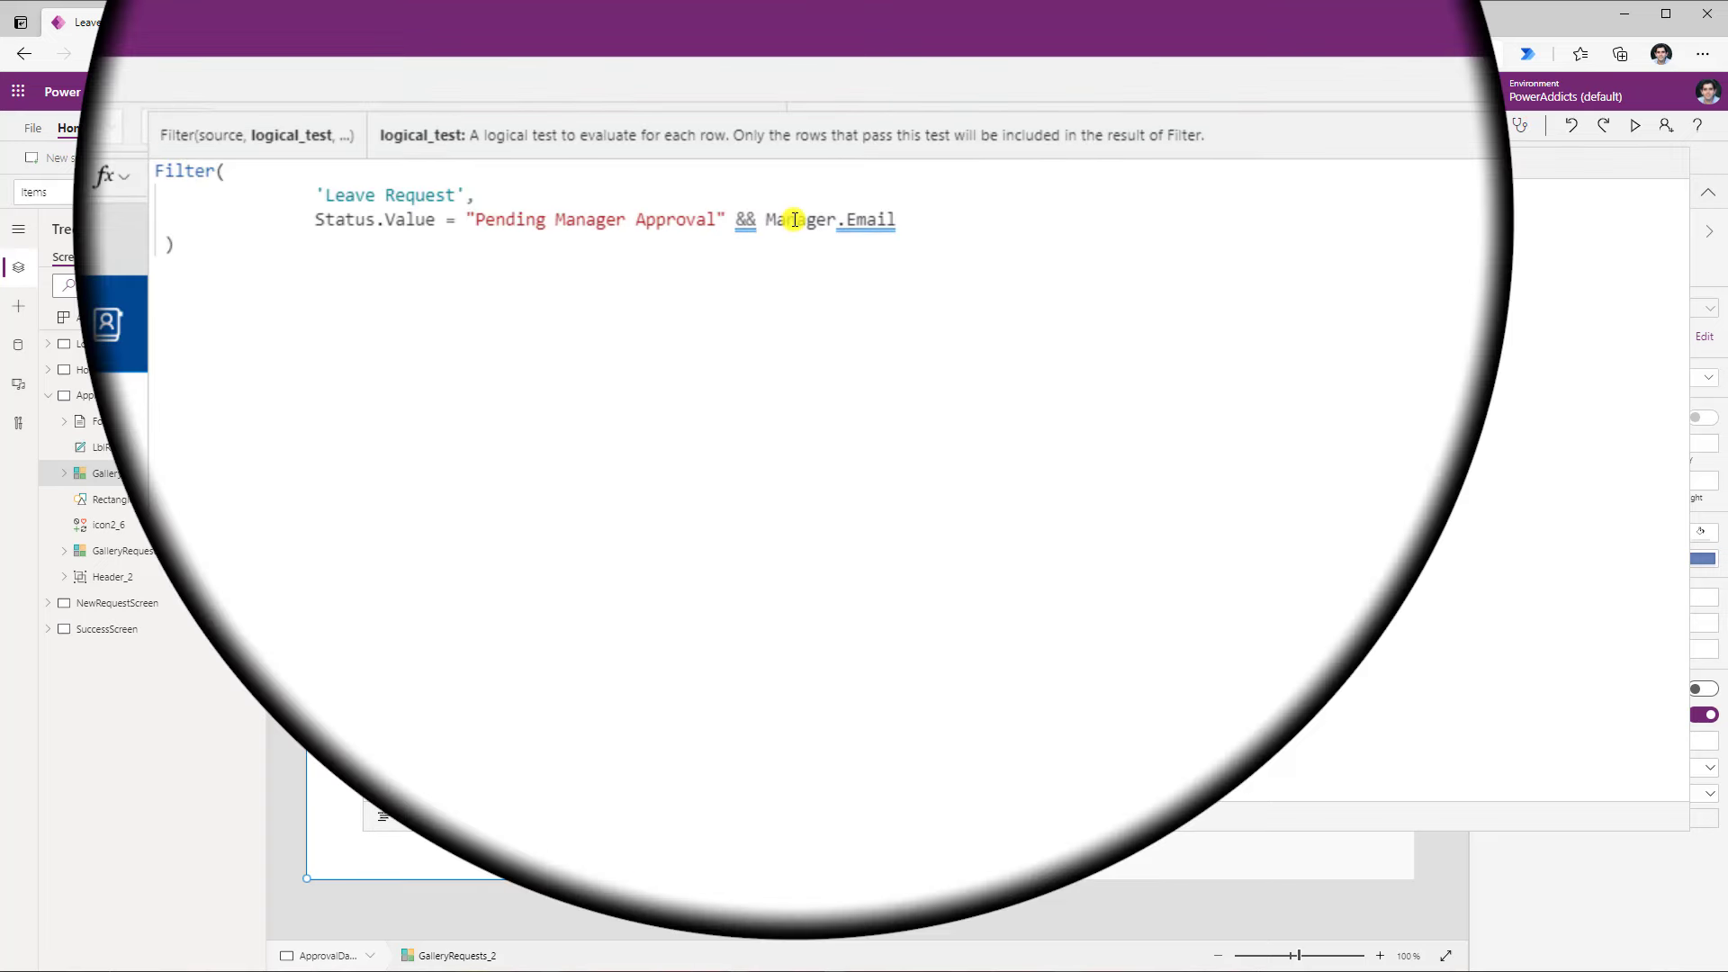
text( =user)
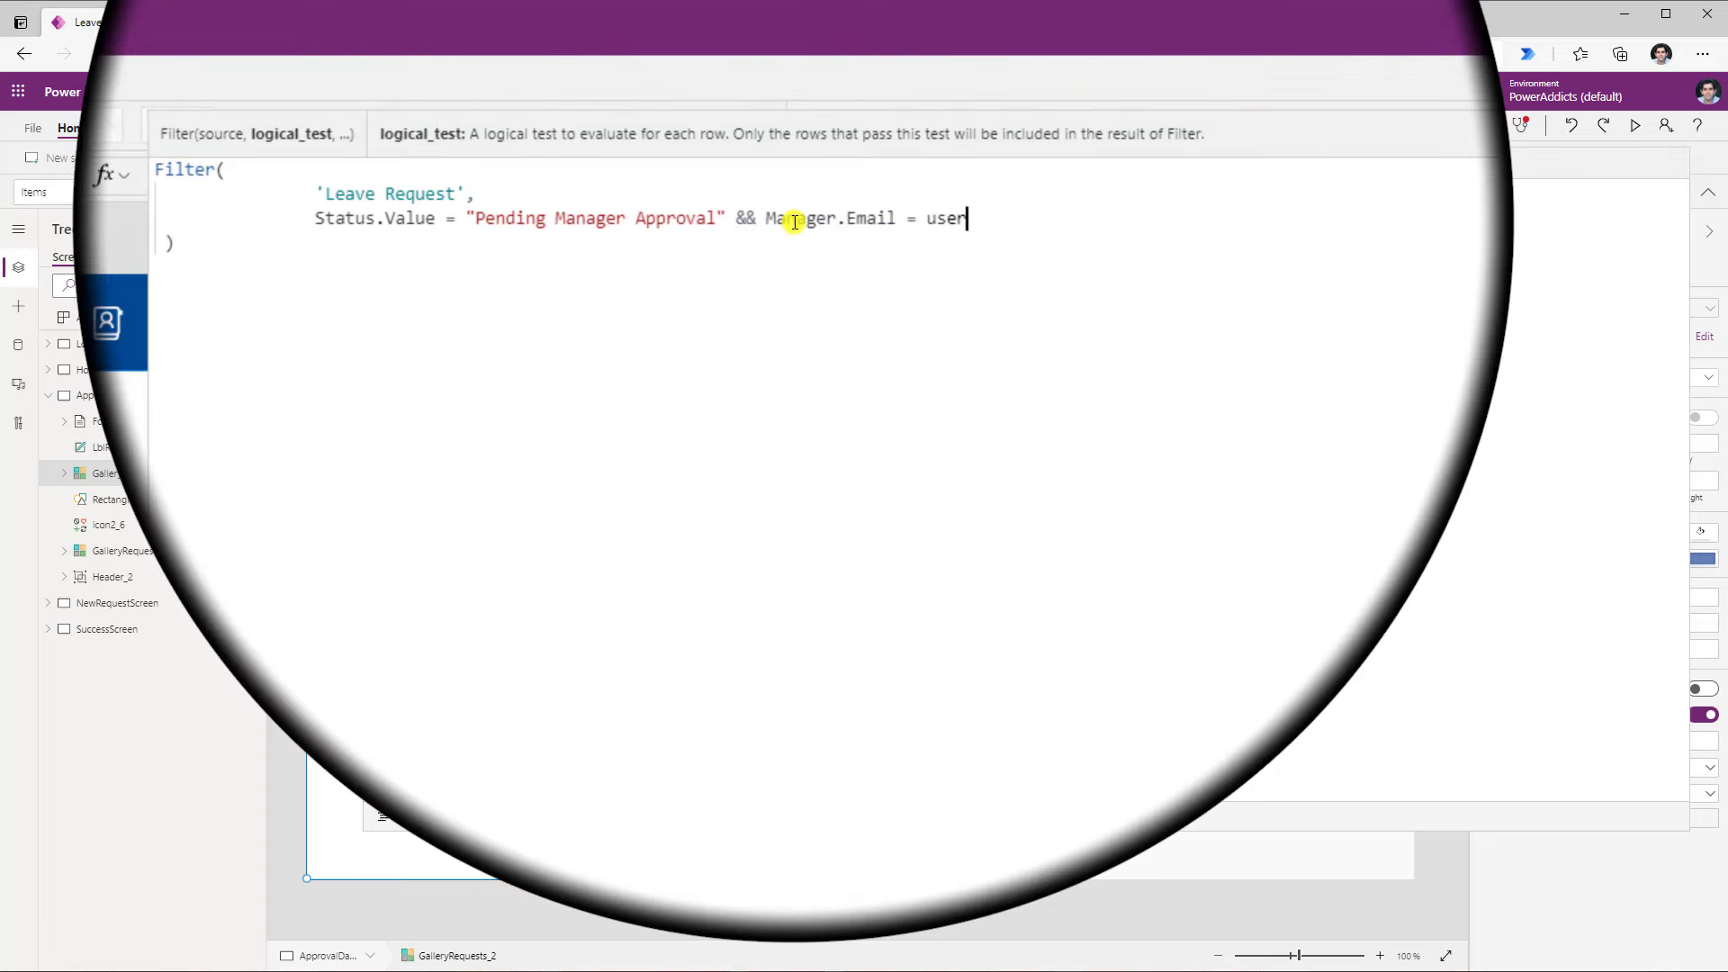
click(435, 876)
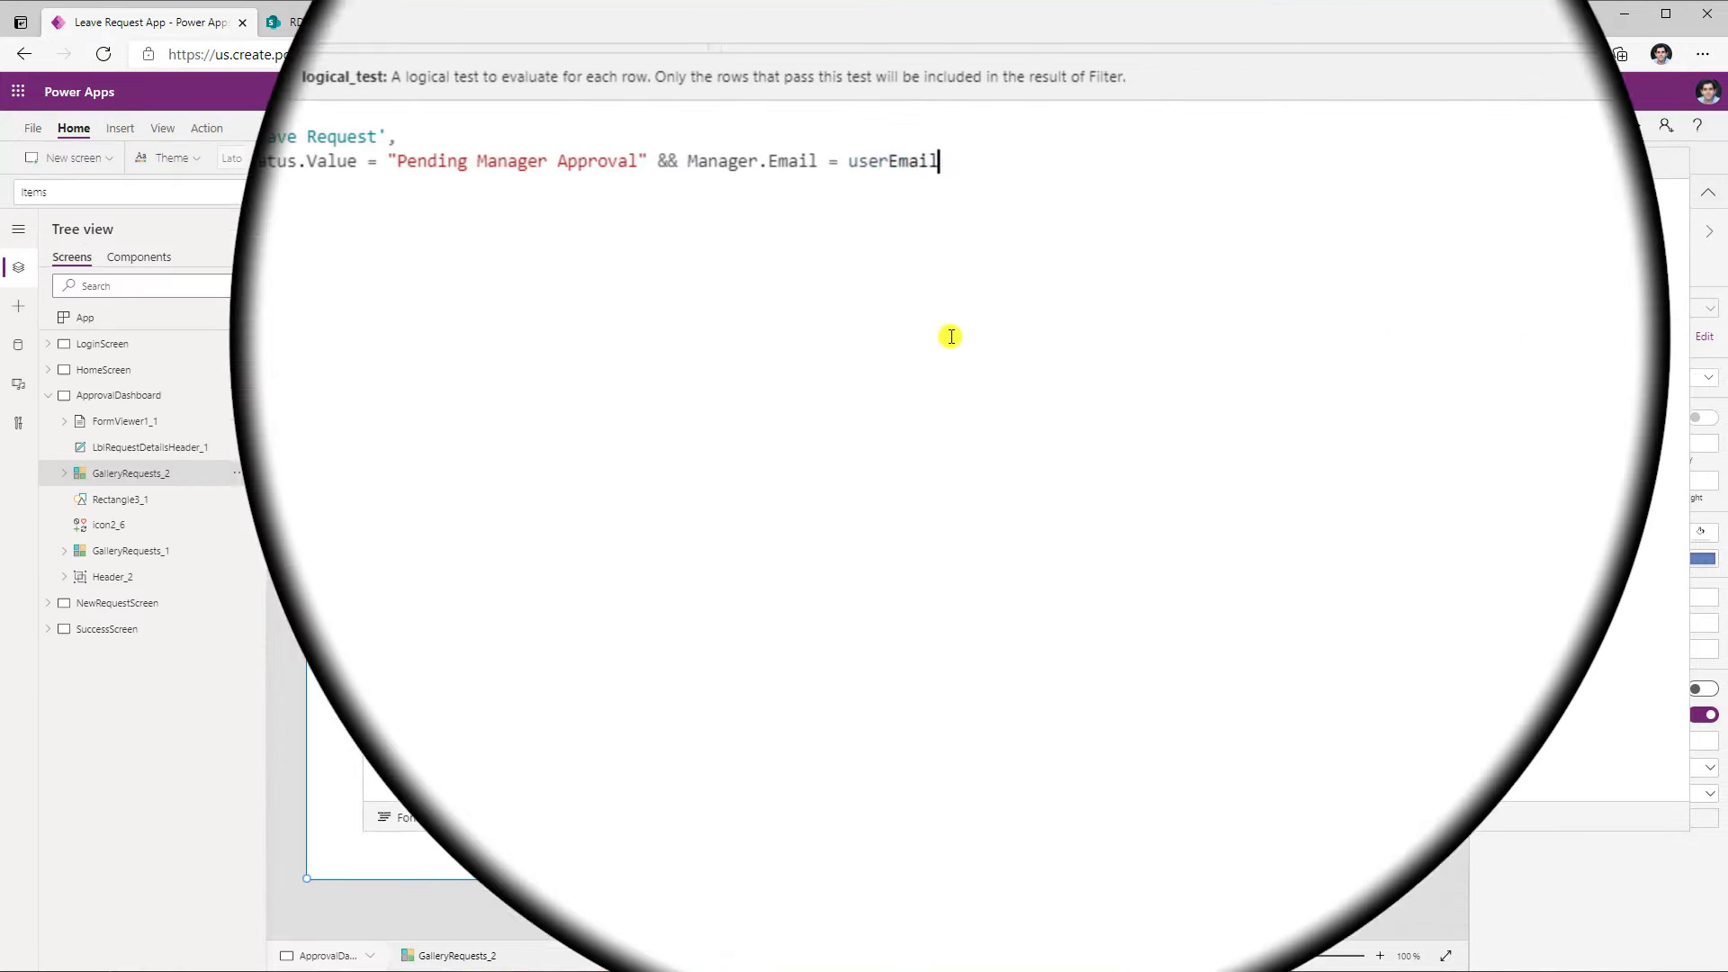
Try User().Email in place of userEmail in the gallery filter's manager condition and change it back to userEmail
double_click(921, 225)
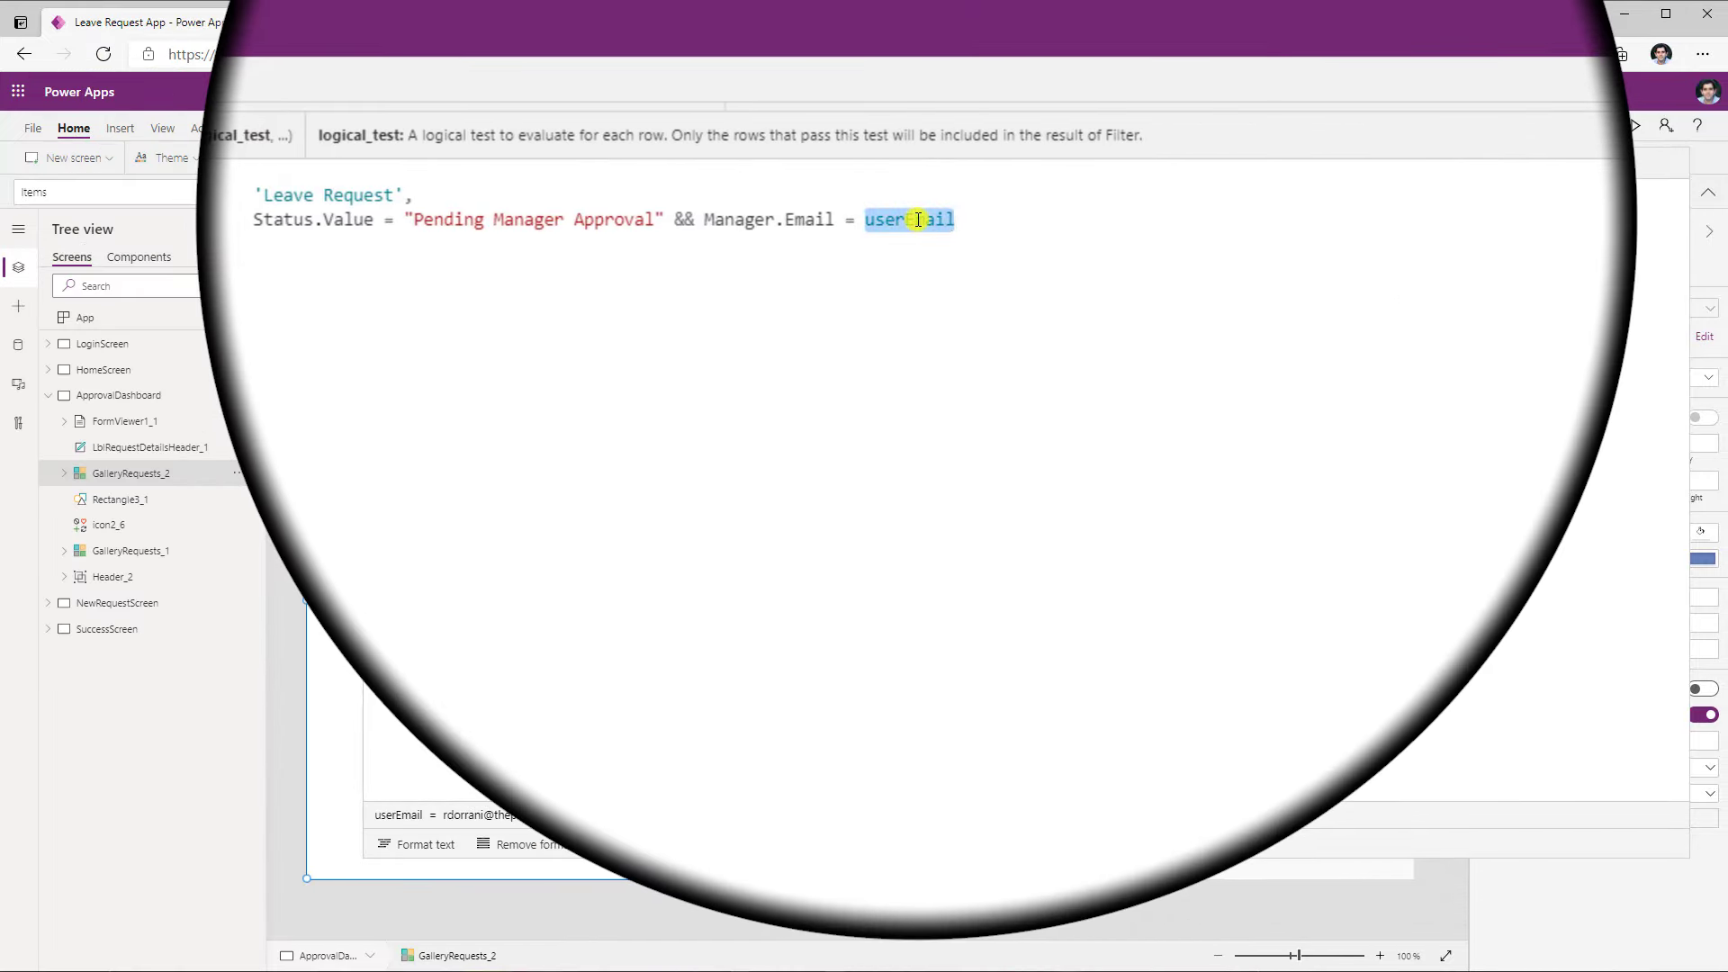
text(User().Email)
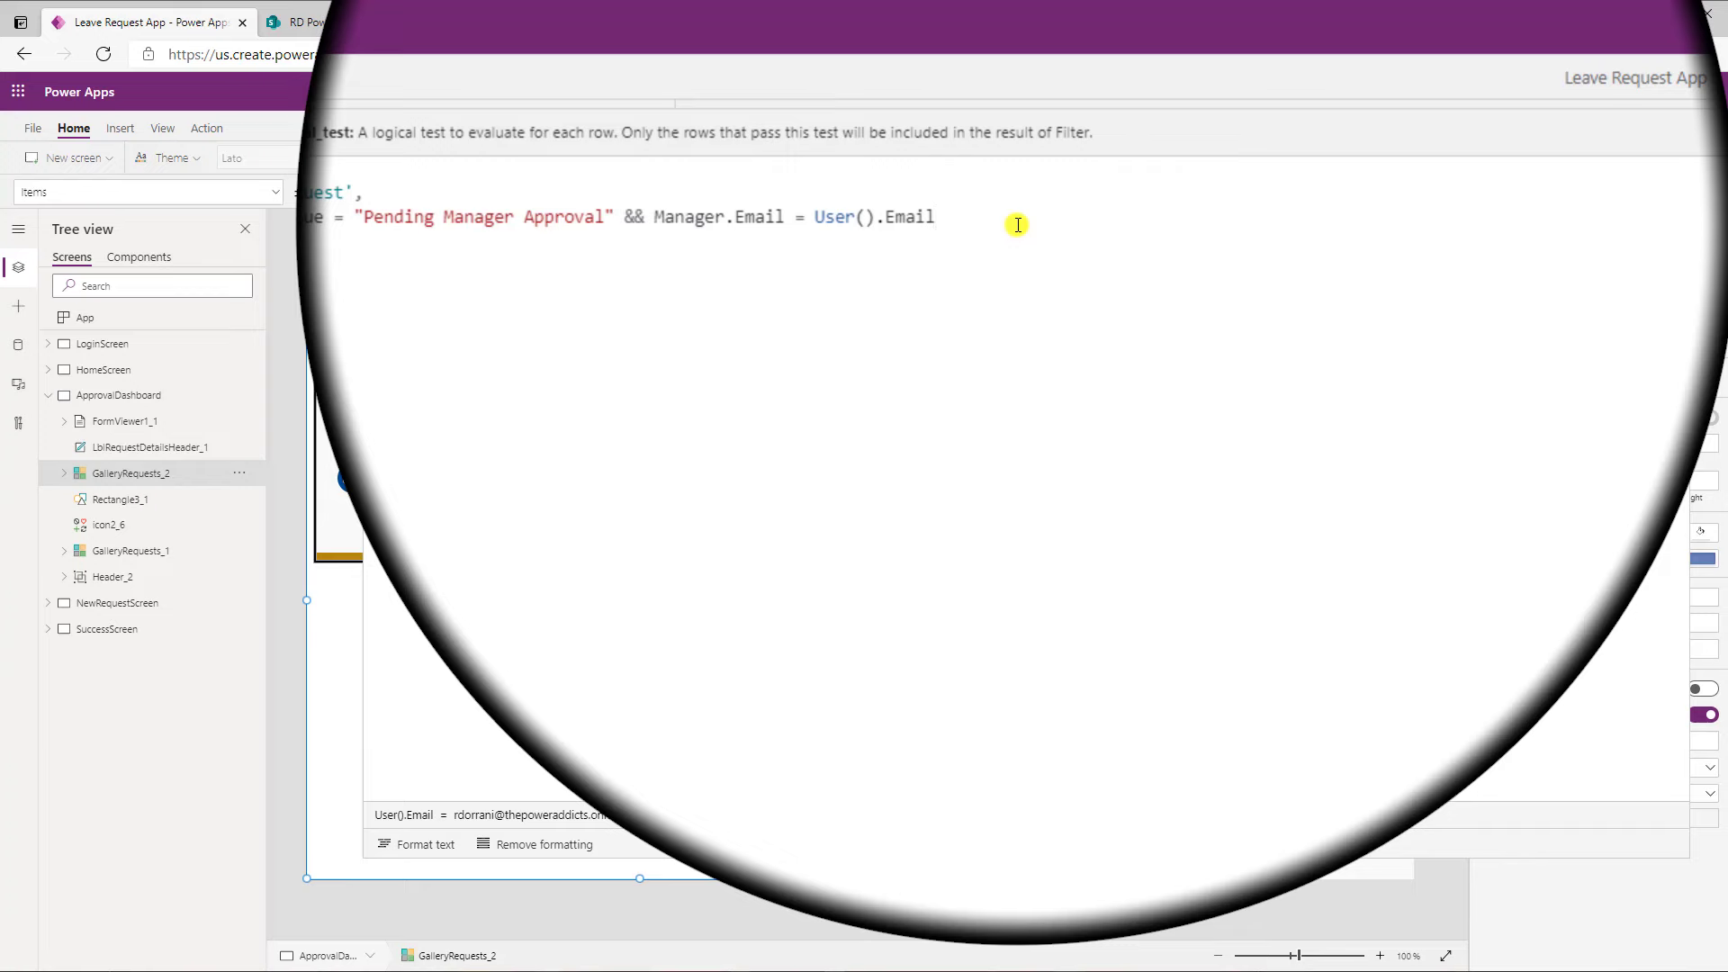
shift+click(885, 219)
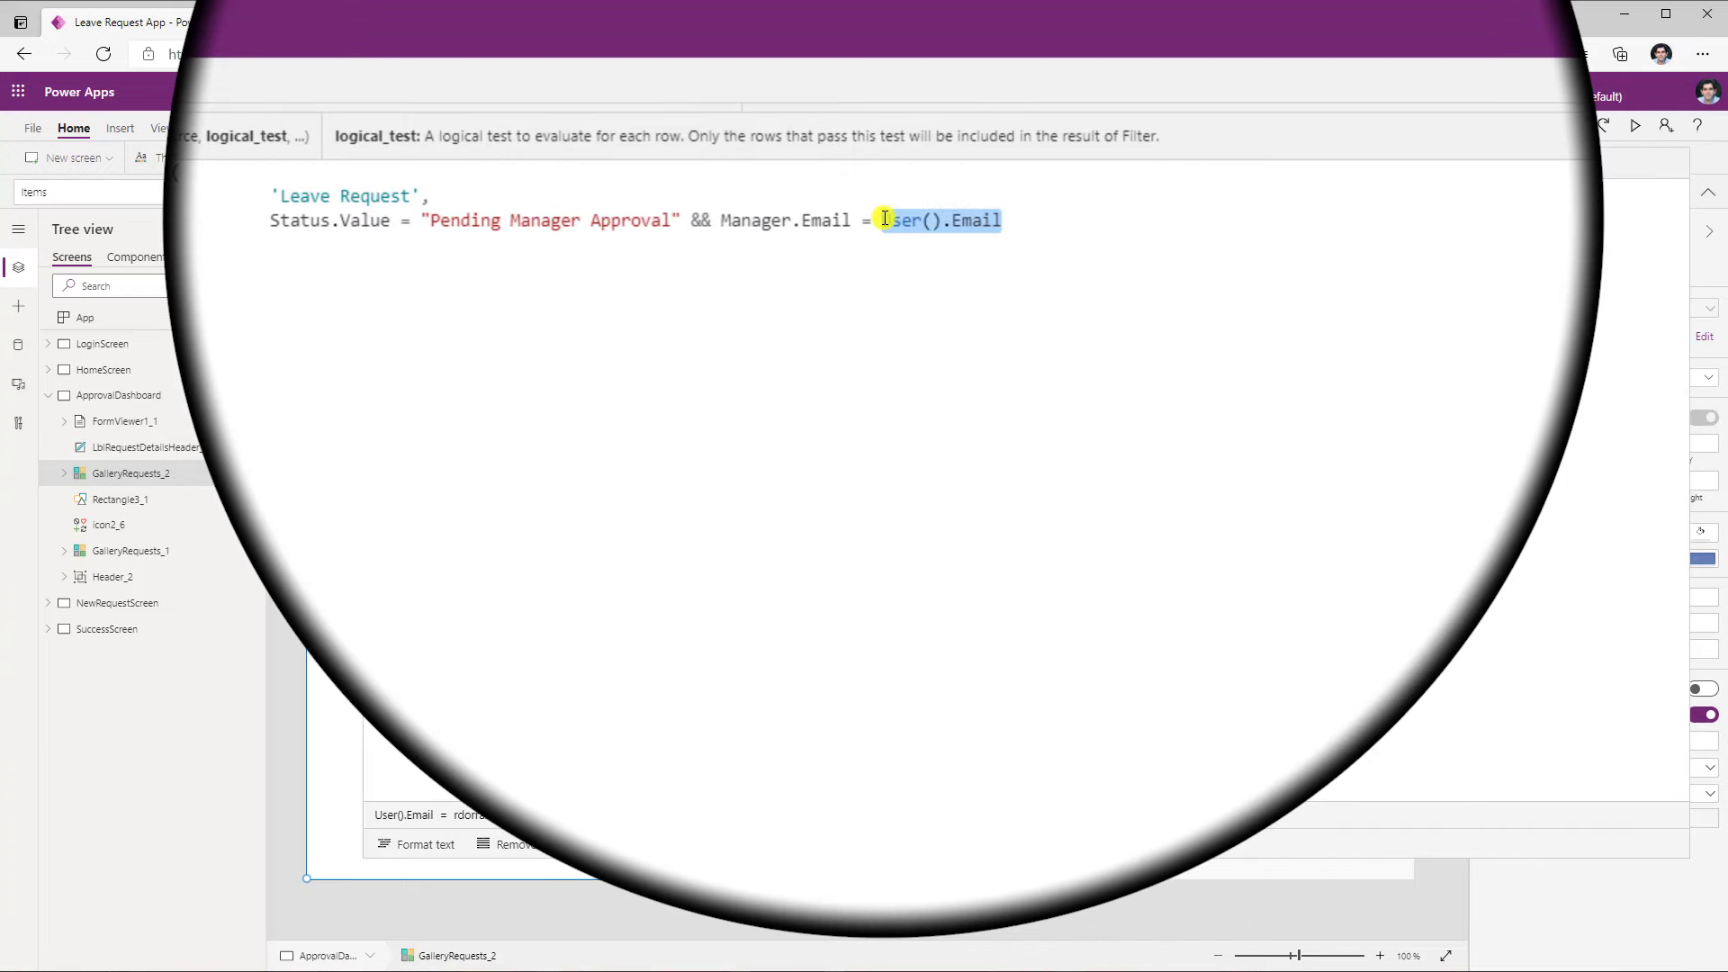
text(user)
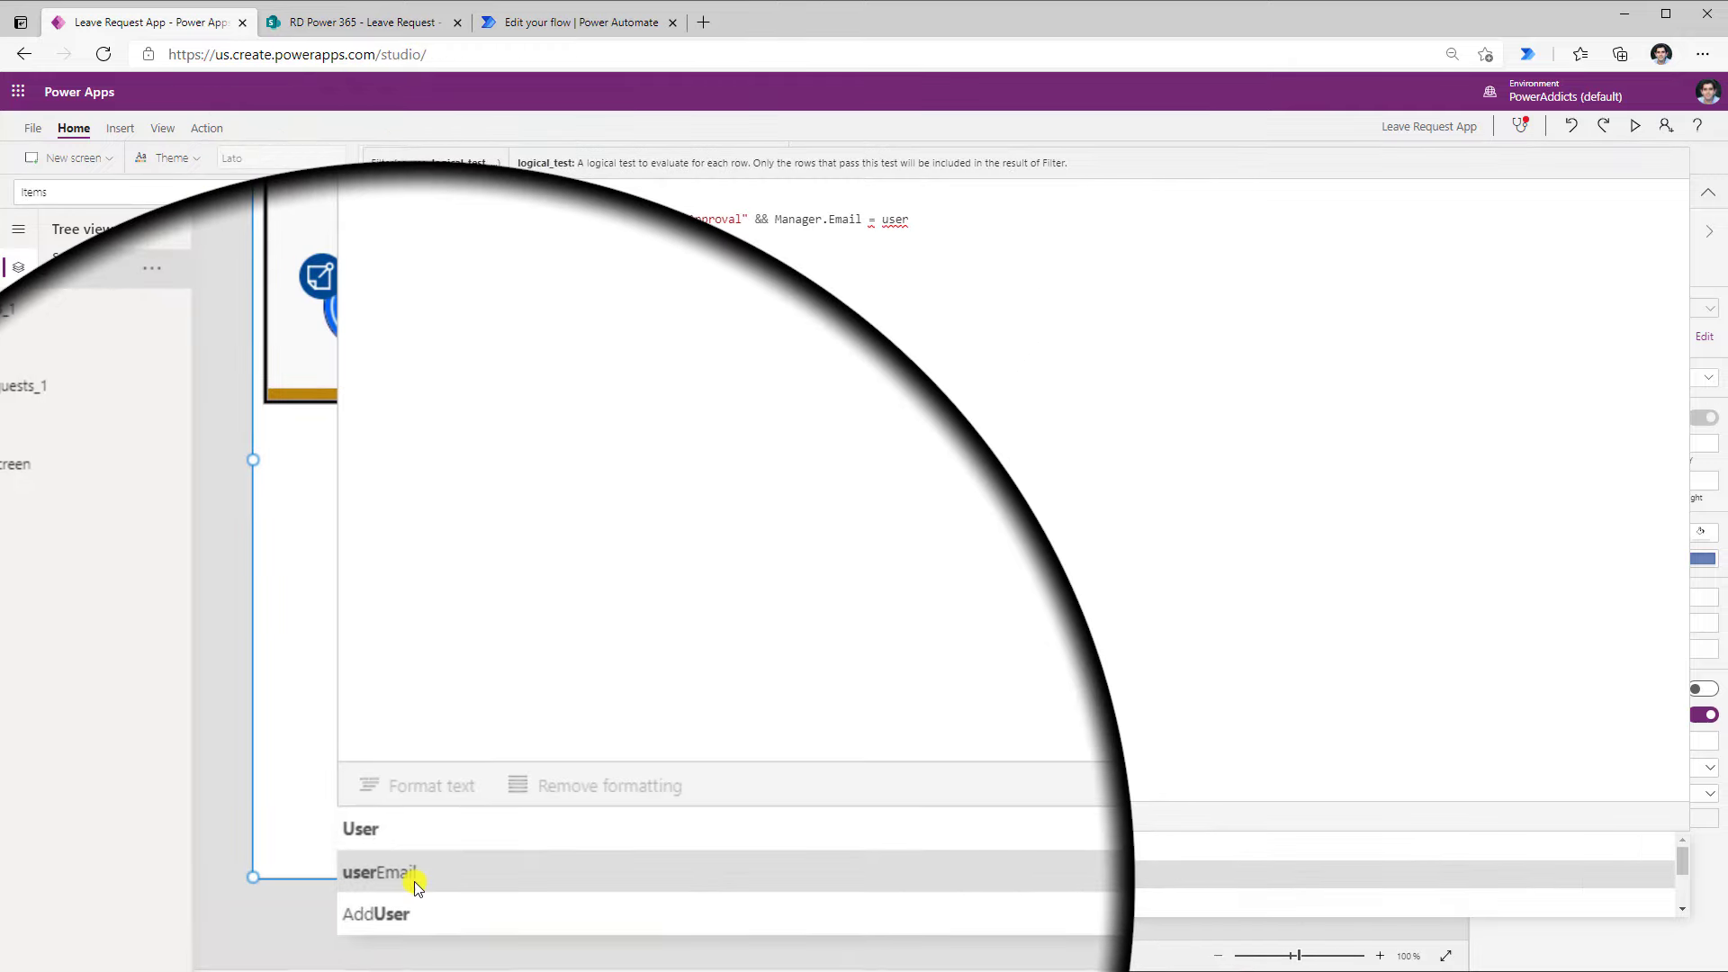
click(379, 873)
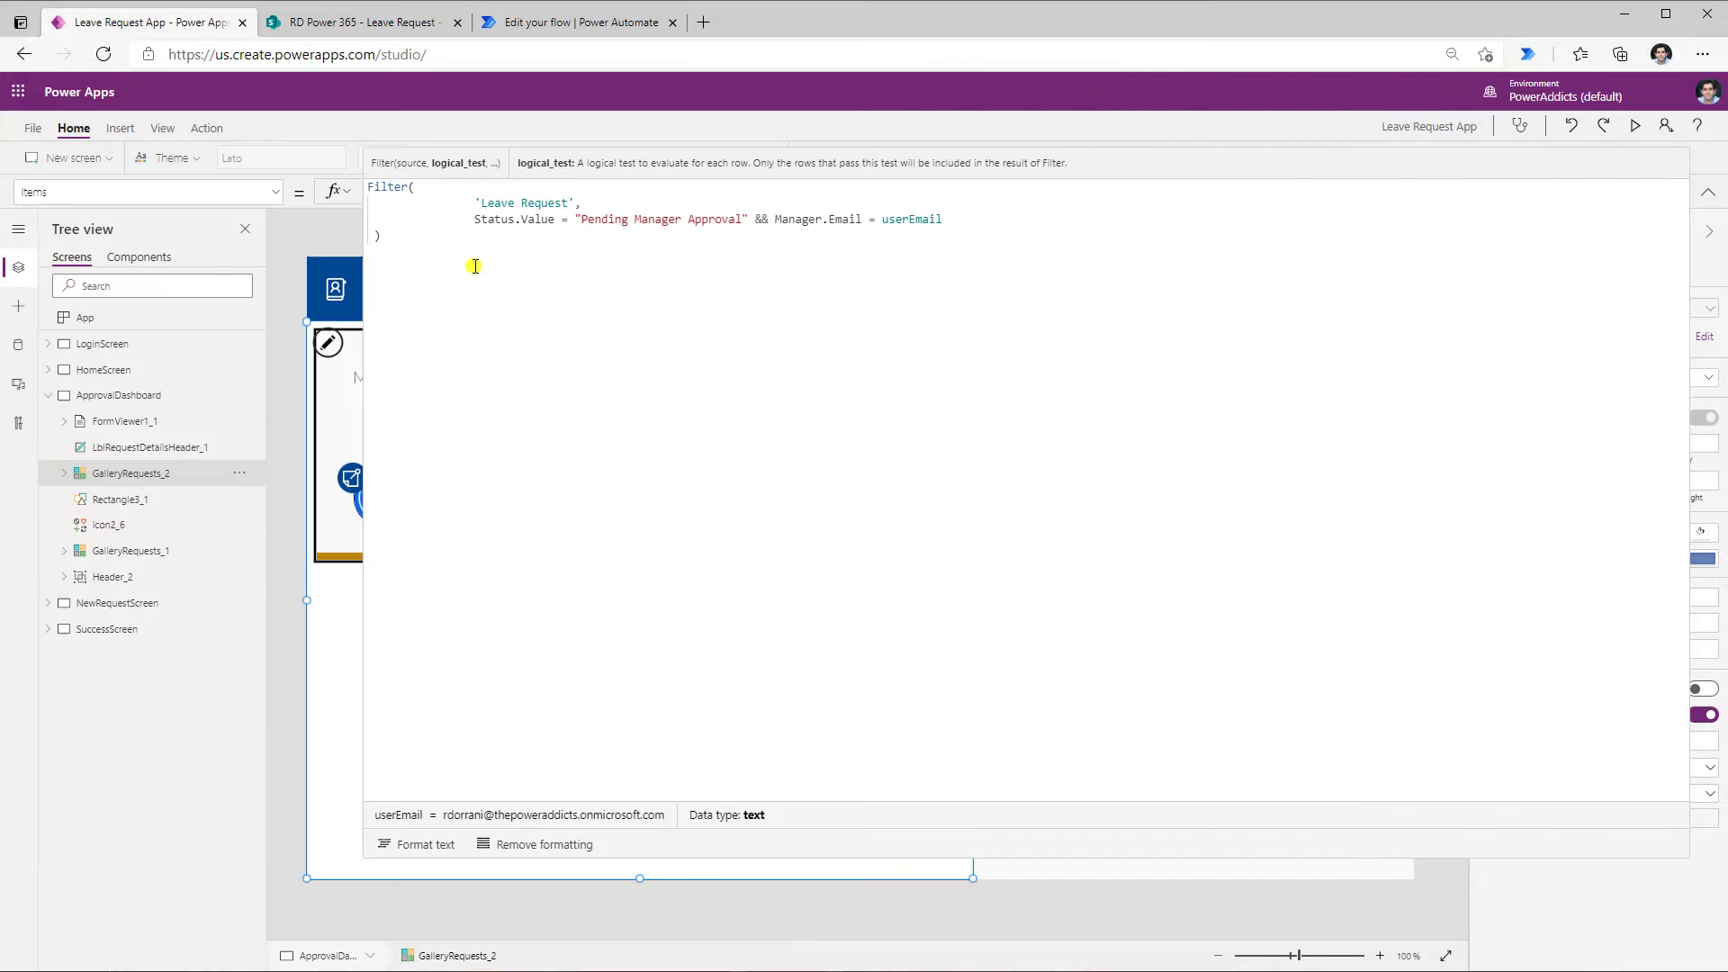
Preview the Approval Dashboard with the filtered gallery, examine the pending request card and details, and close the preview
click(464, 239)
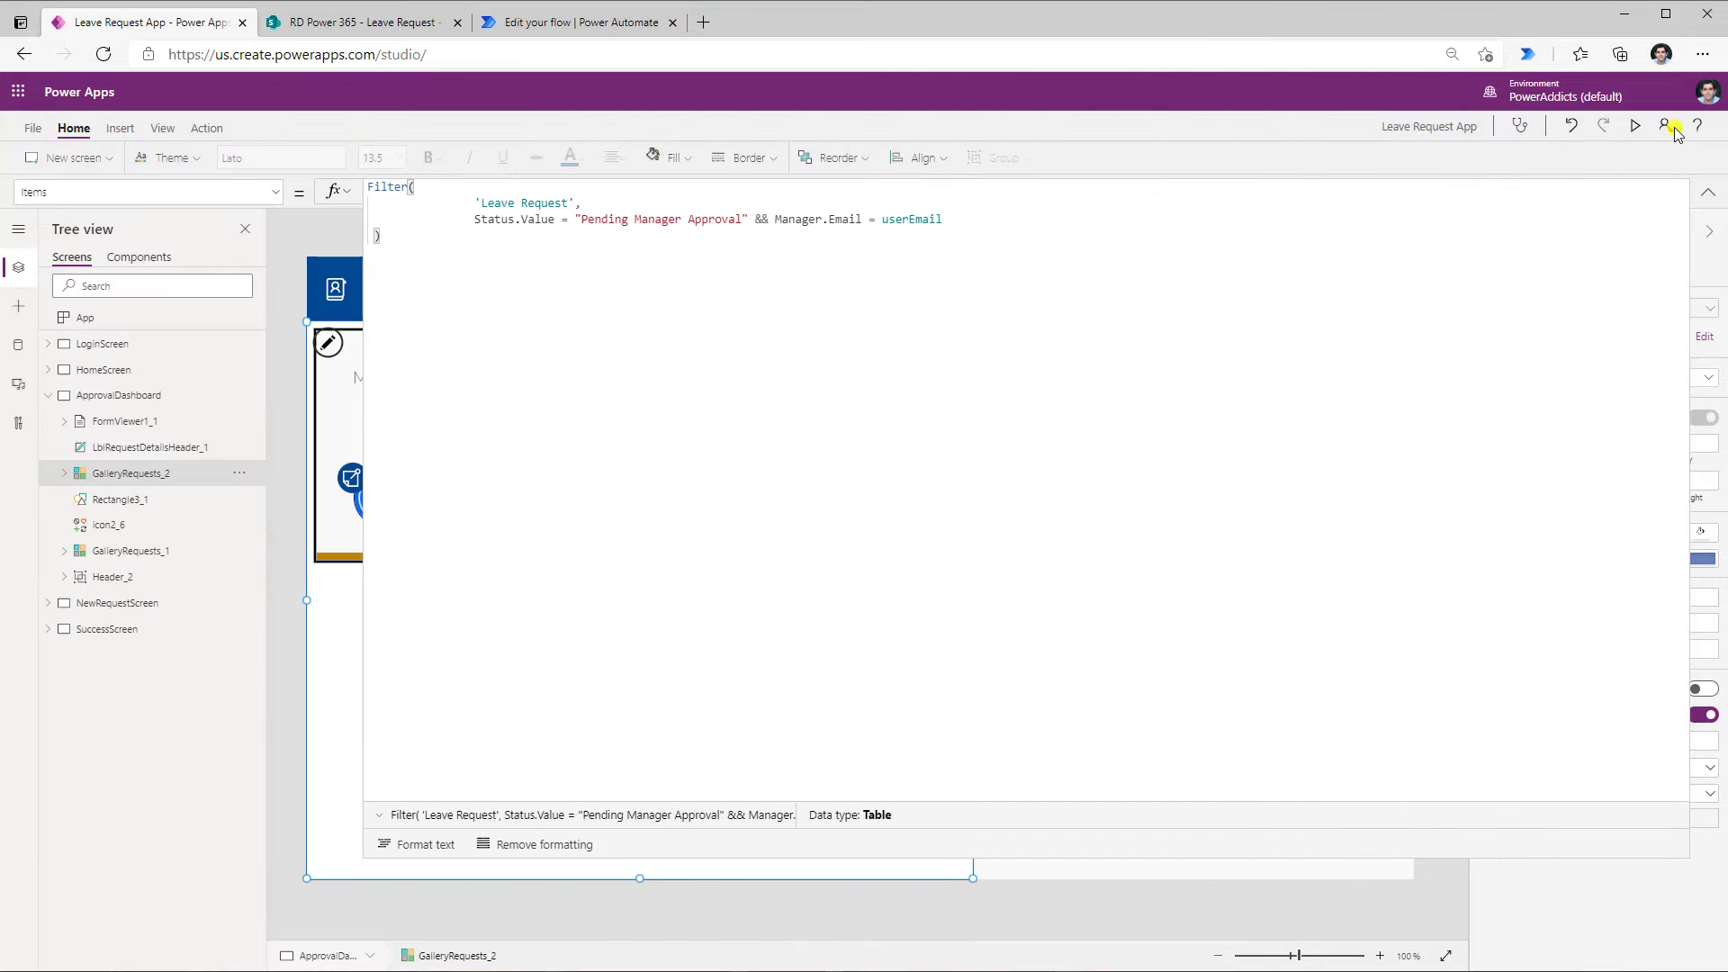
click(1636, 126)
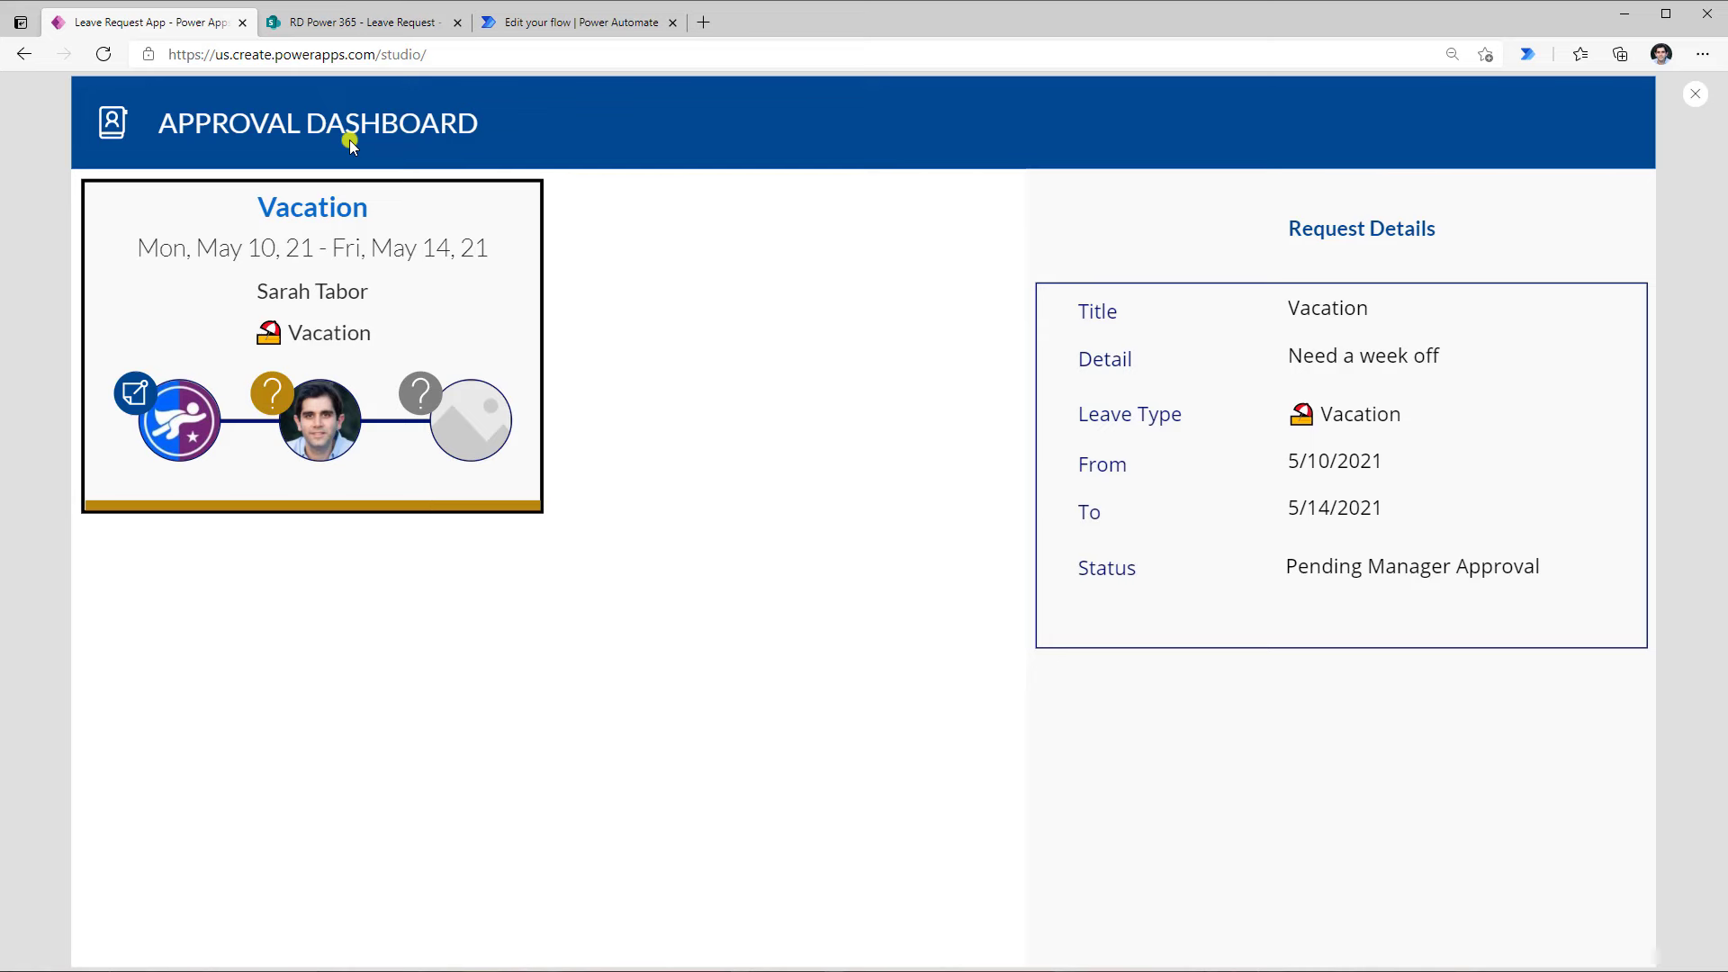
click(1695, 93)
Enclose the Status.Value and Manager.Email condition in GalleryRequests_2's Items filter in parentheses
click(1709, 192)
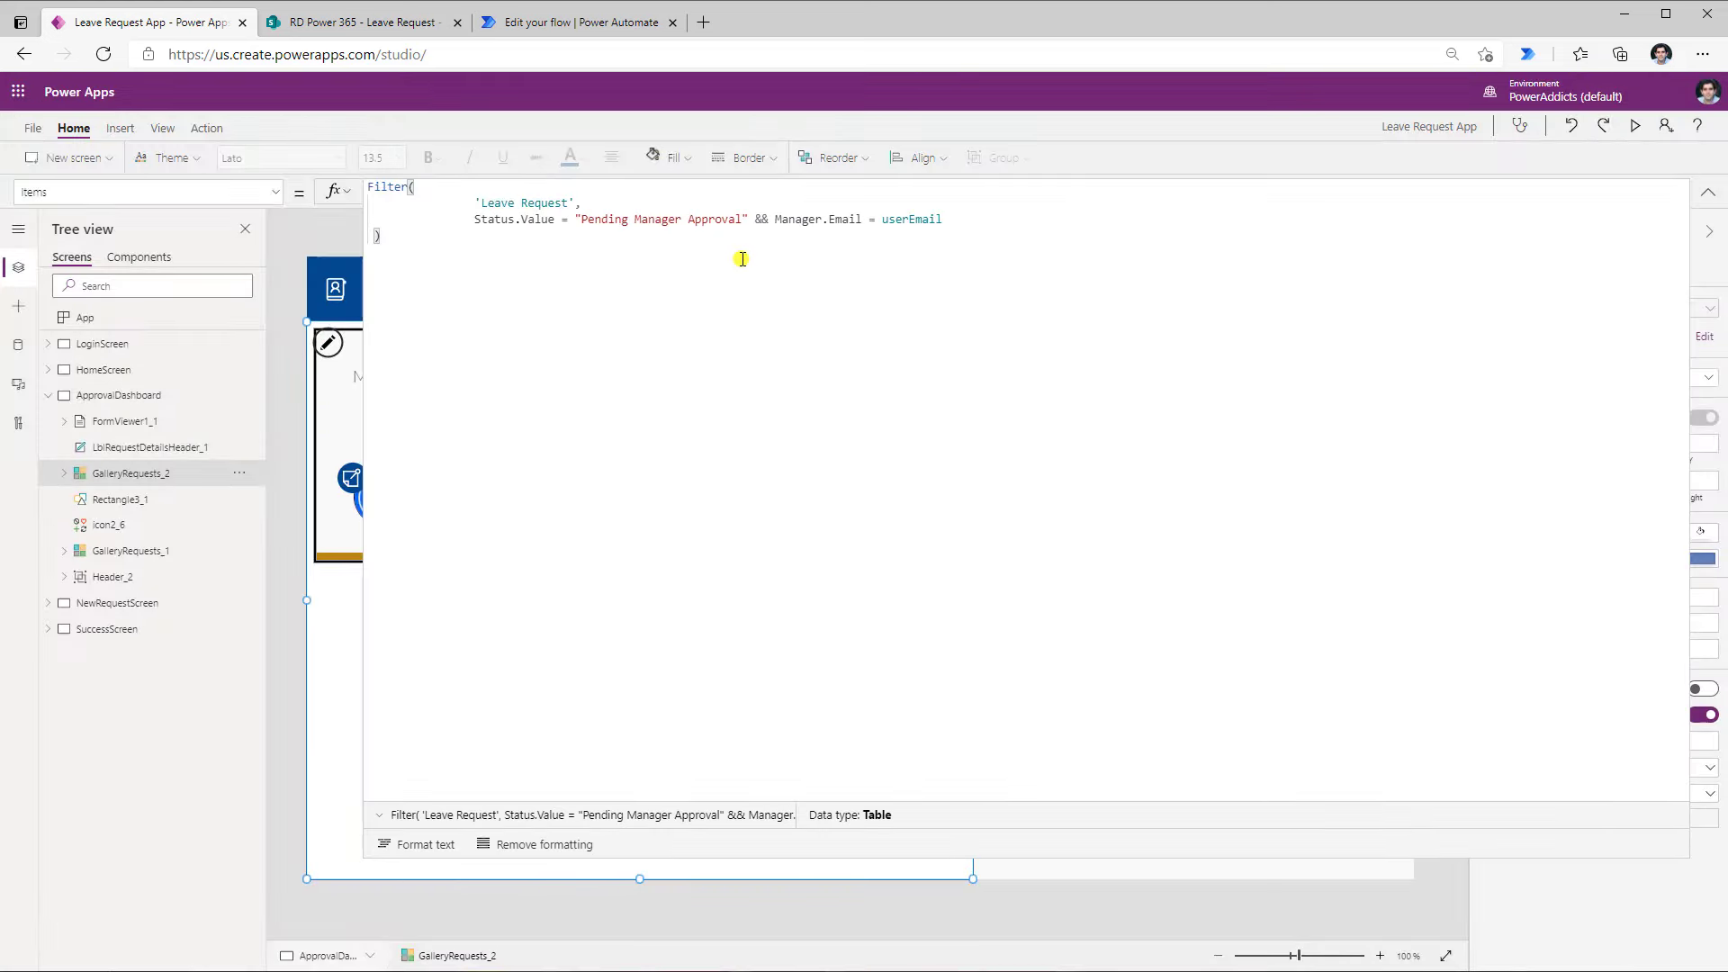
click(964, 219)
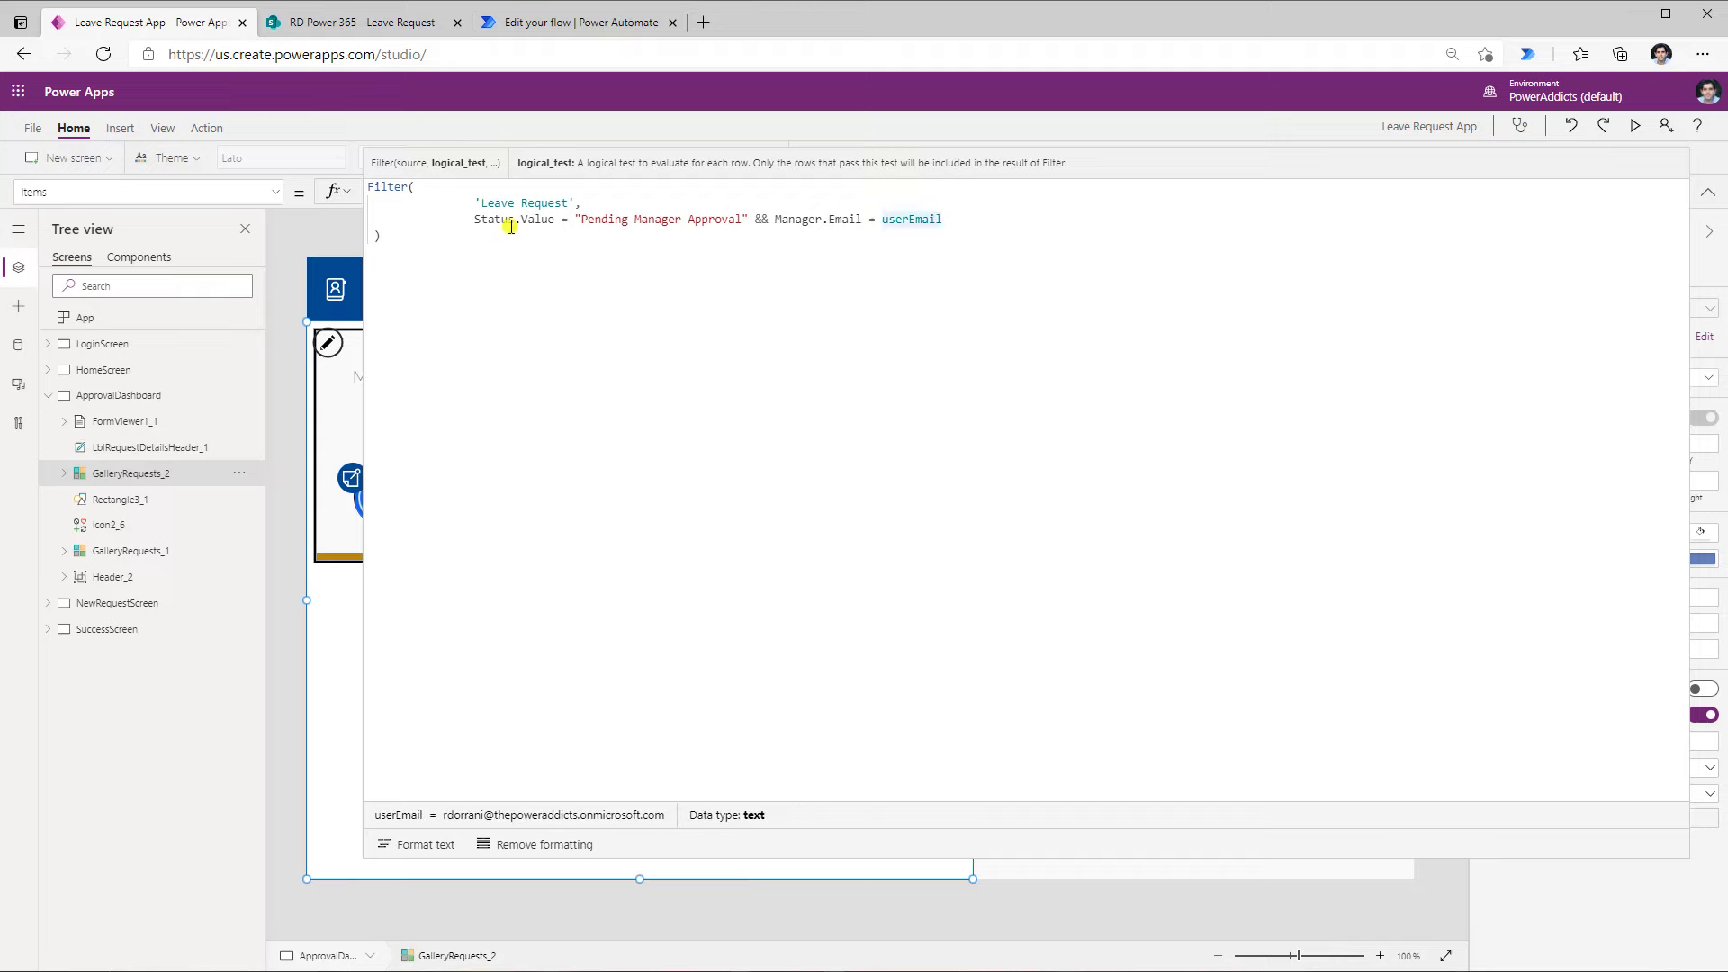
click(471, 220)
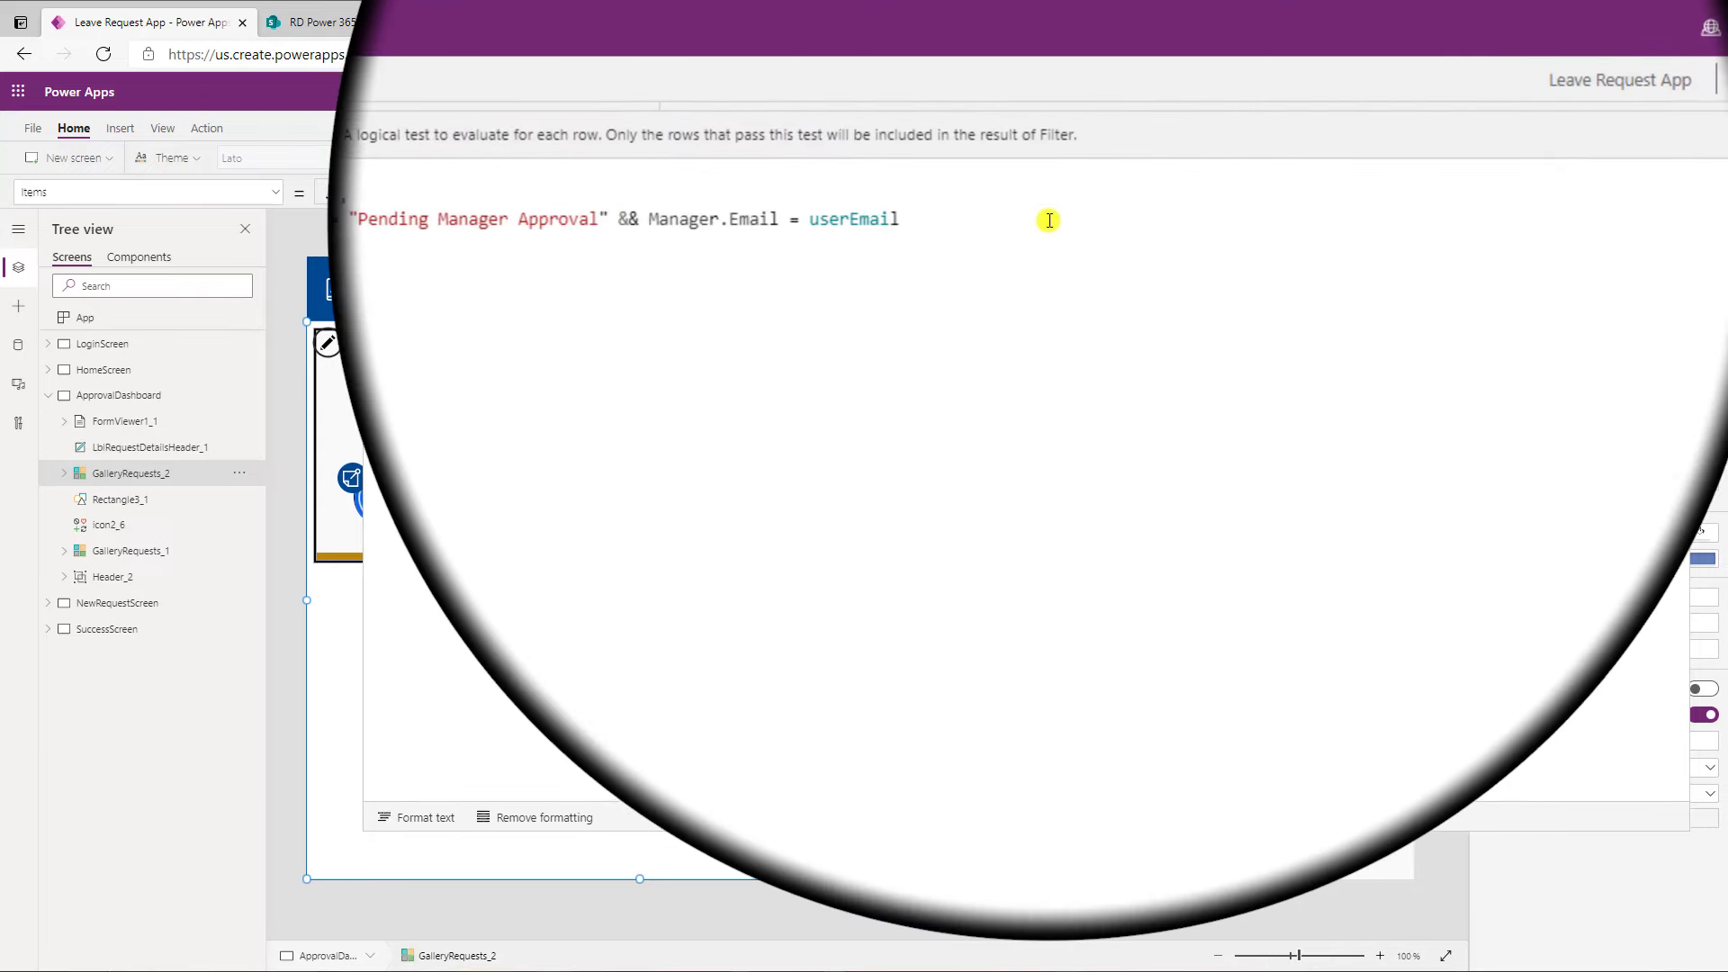
click(1040, 219)
text())
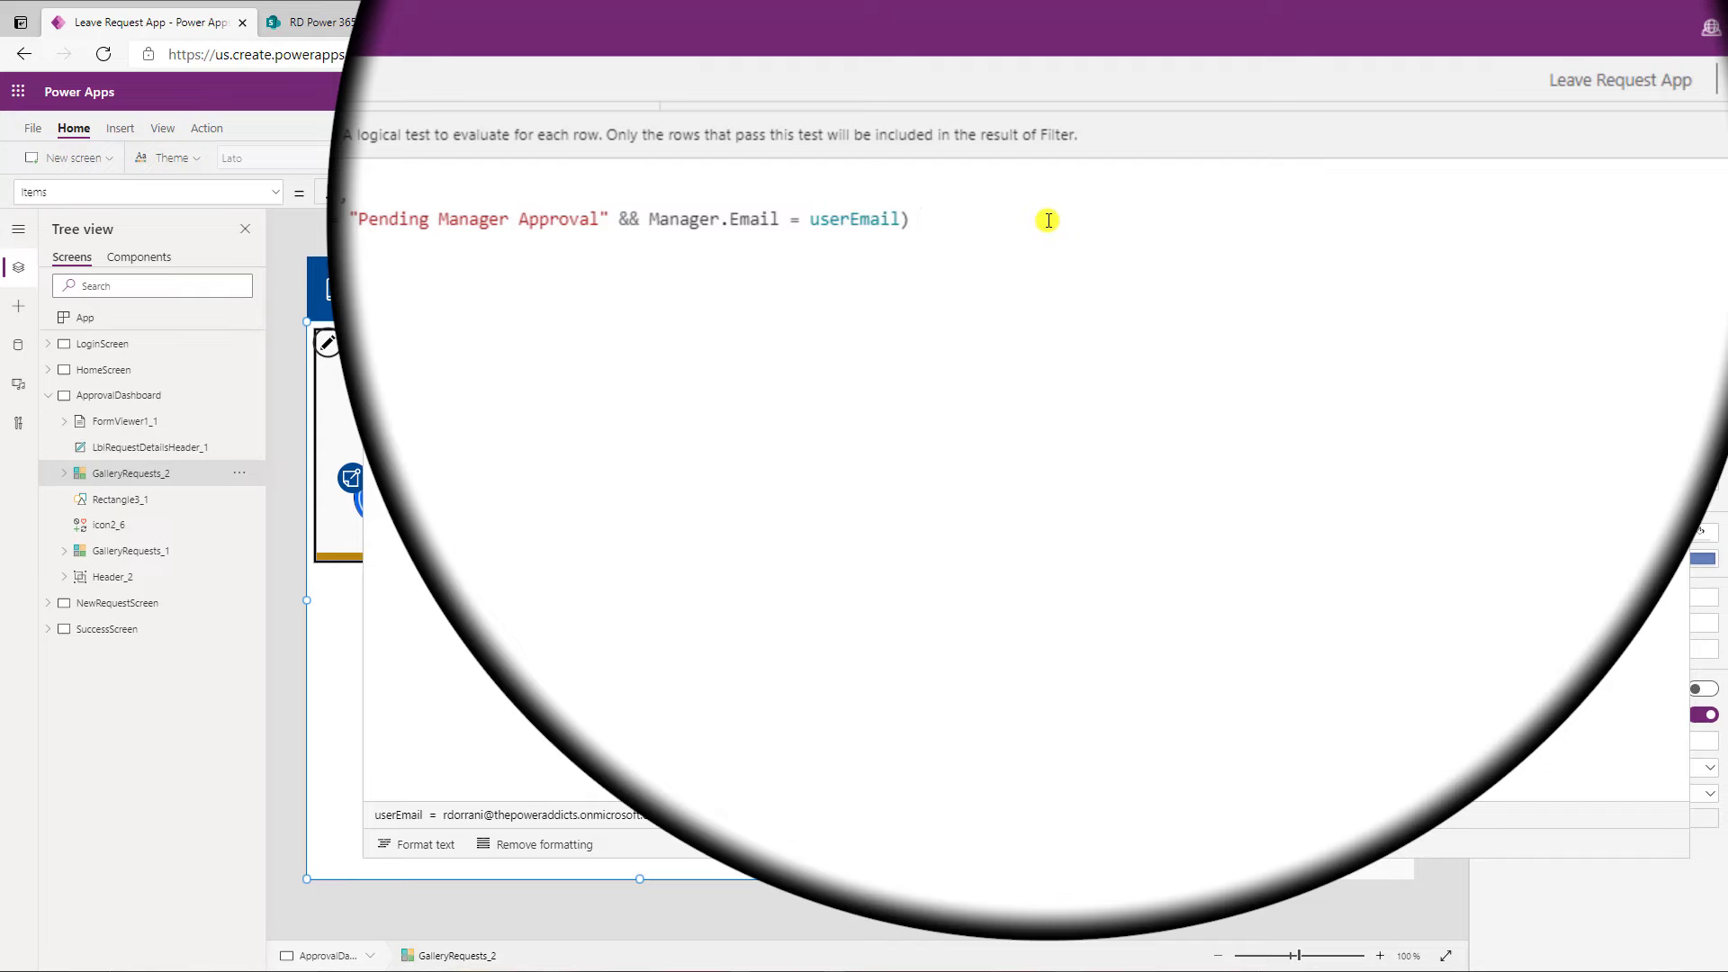
Extend GalleryRequests_2's filter with || (Status.Value = "Pending HR Approval" && HR.Email = userEmail) and preview the Approval Dashboard
key(shift+Return)
text(||)
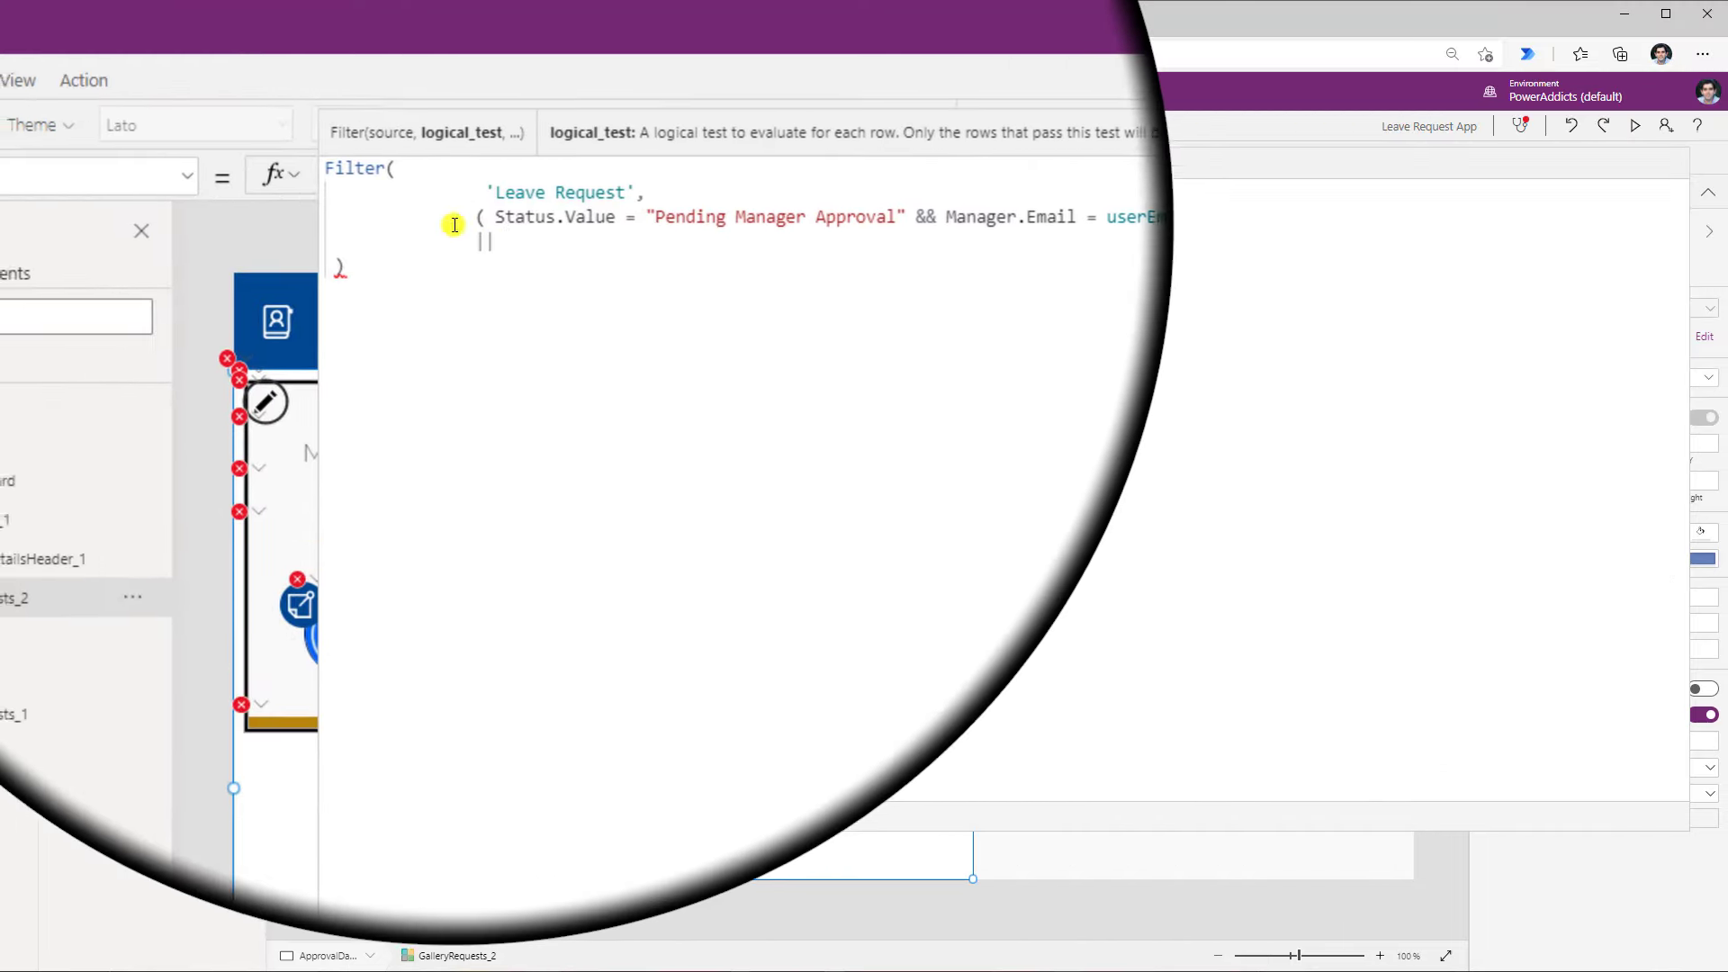
drag(455, 225, 1225, 217)
click(720, 241)
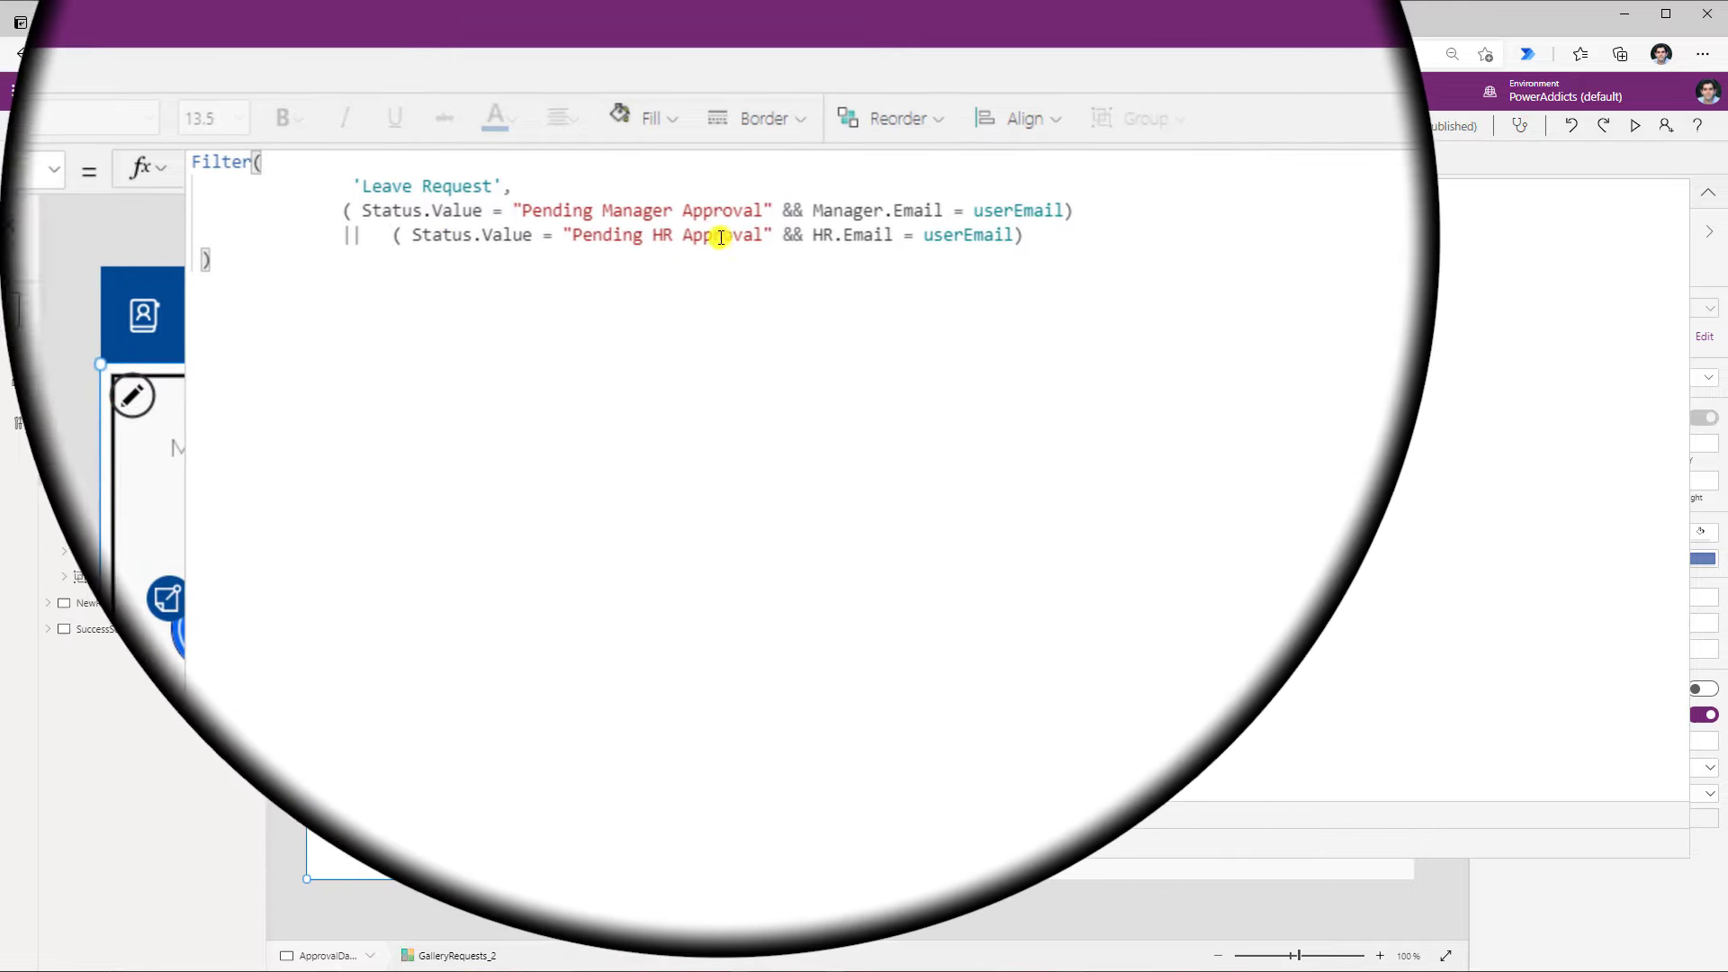
click(785, 232)
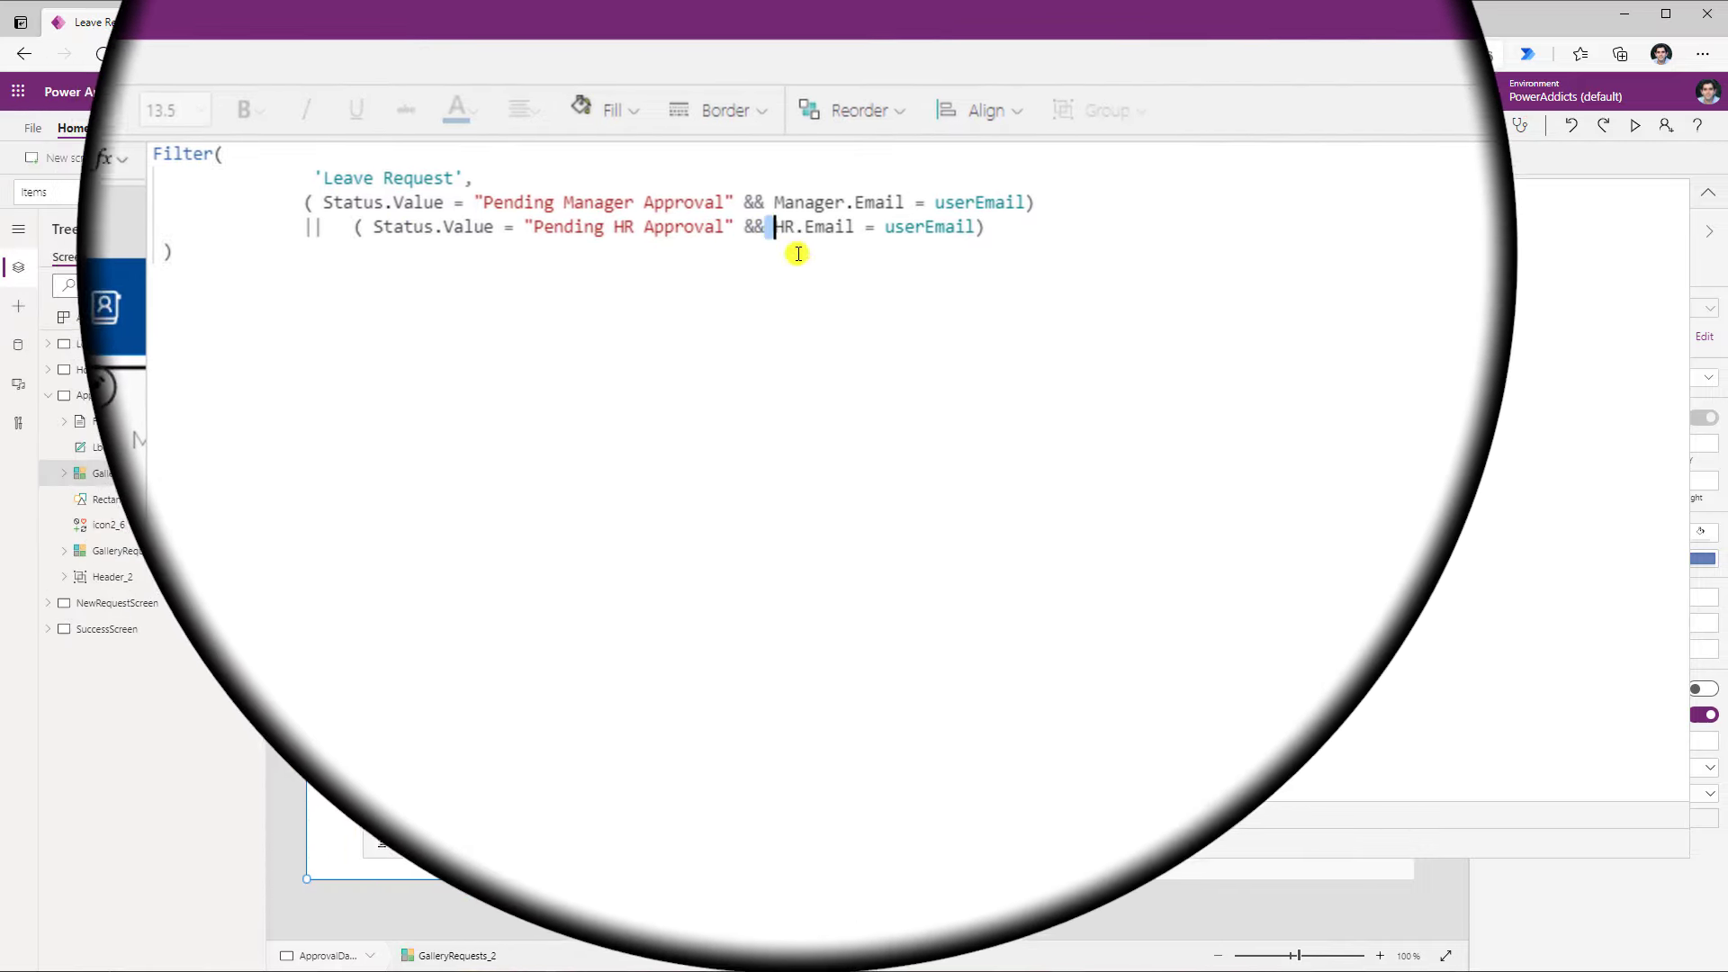
double_click(787, 236)
click(815, 256)
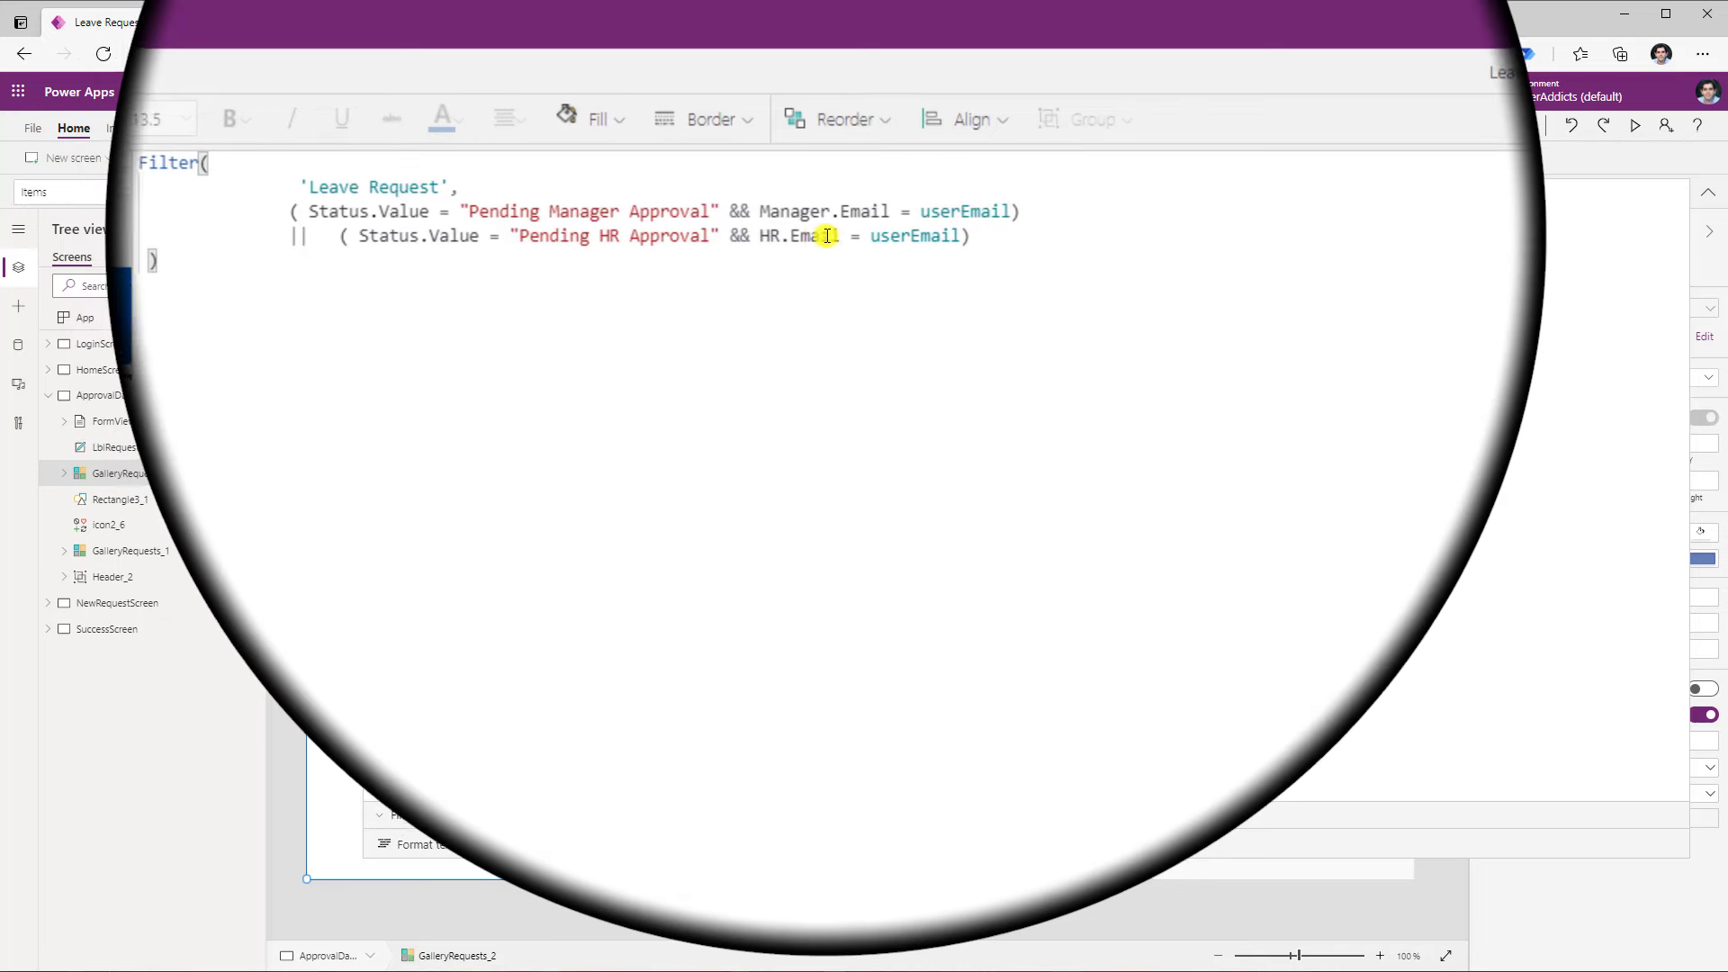
double_click(873, 236)
click(945, 297)
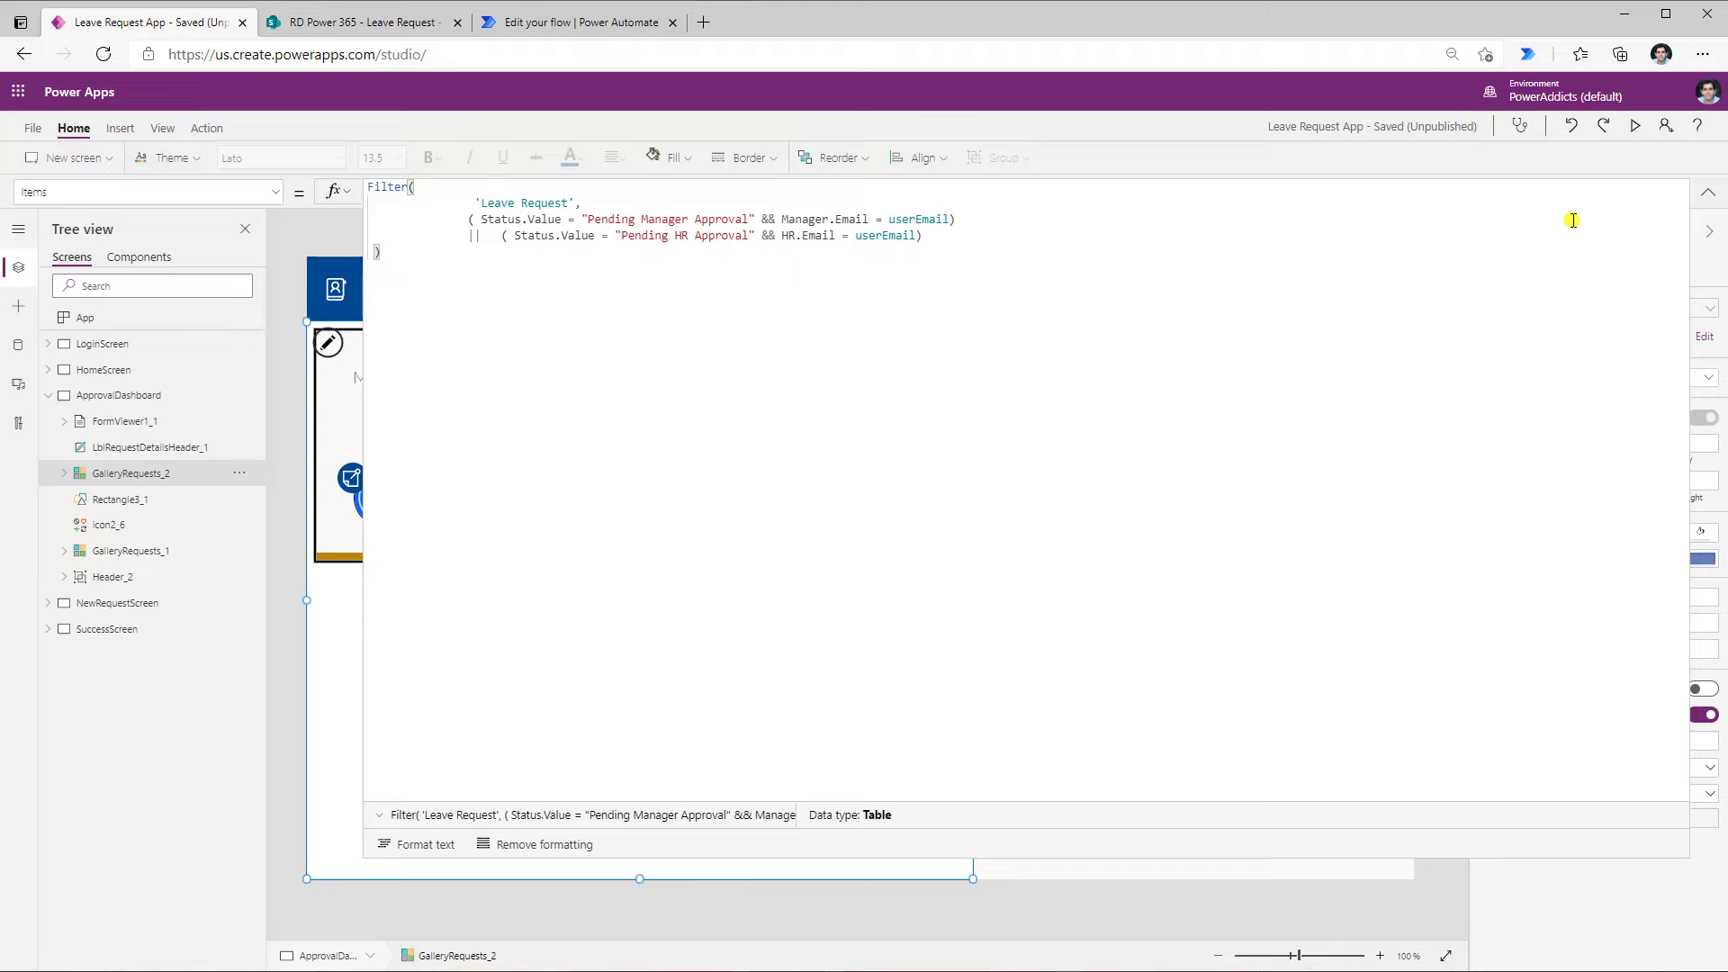
click(1636, 126)
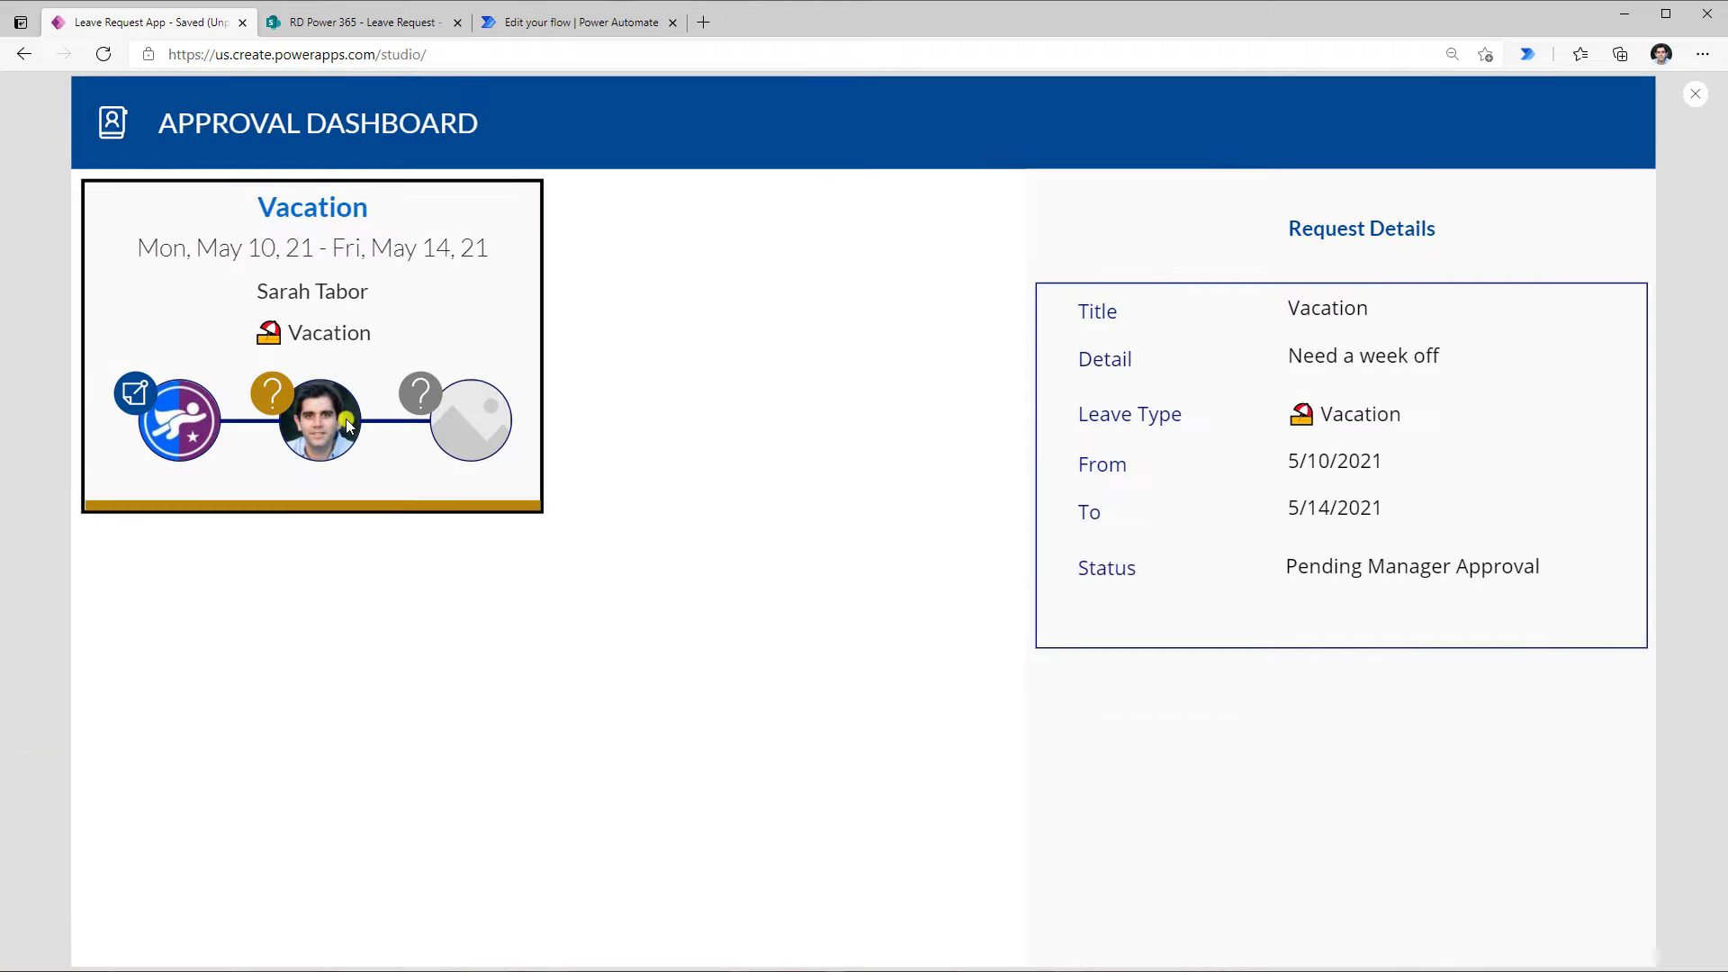
click(1694, 95)
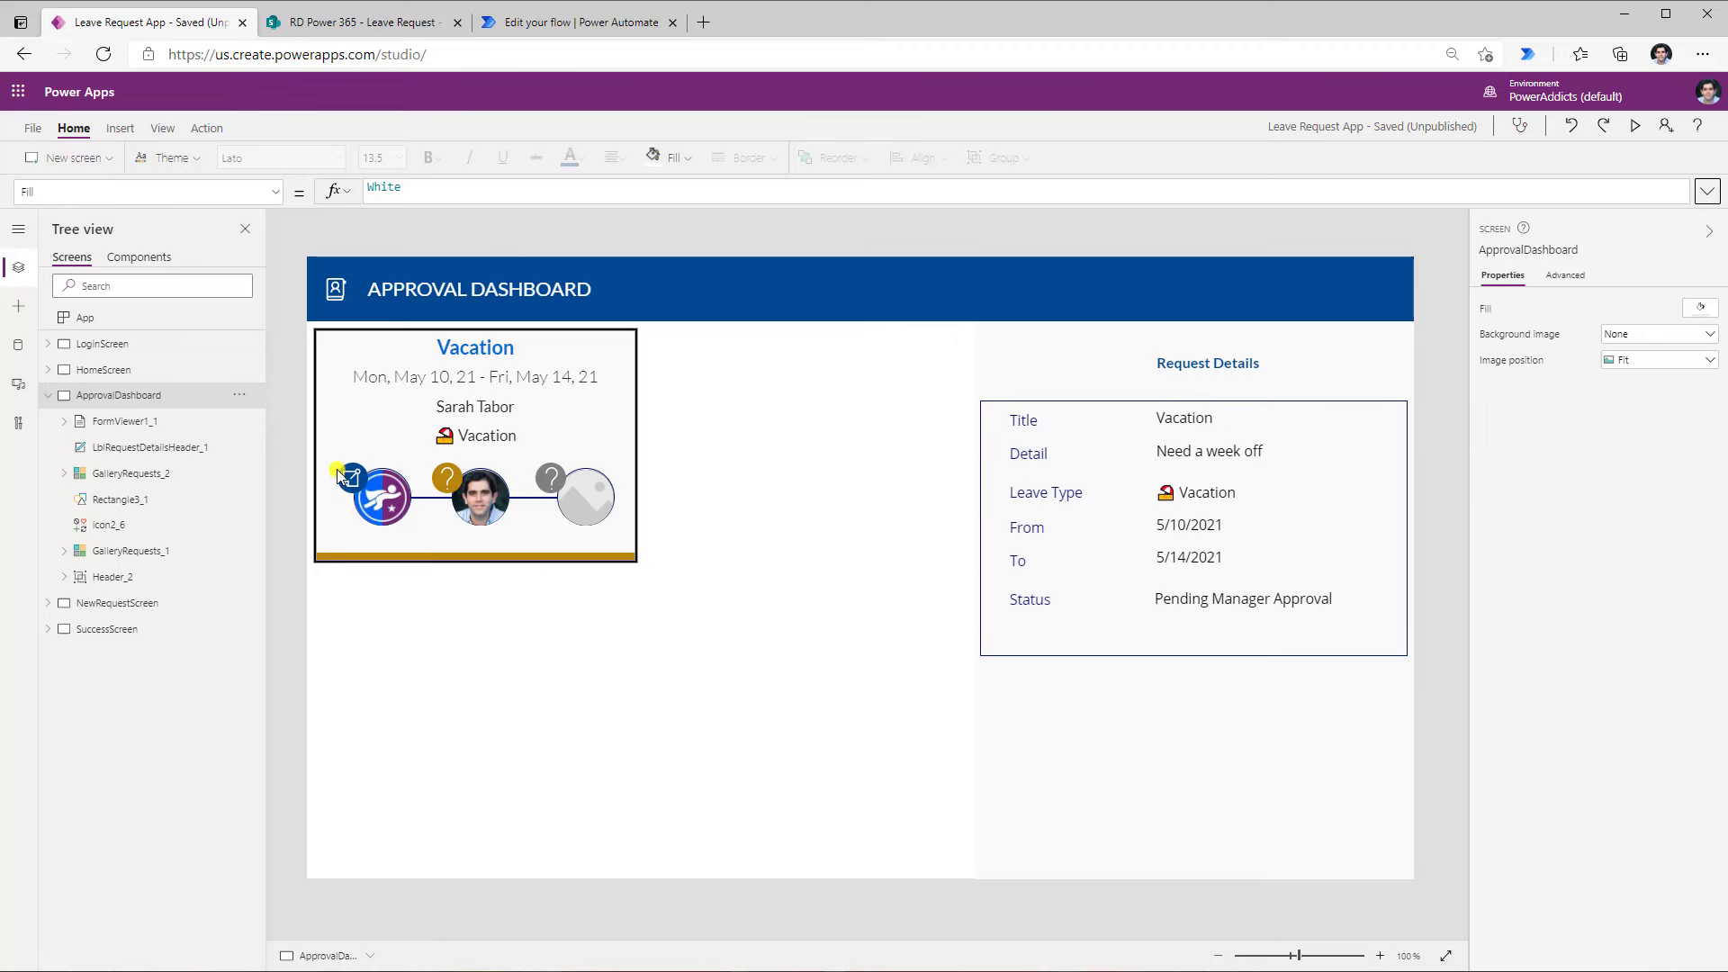
Add a button labelled Action, 104 by 40, inside GalleryRequests_2's request card, beside the leave type at X 277, Y 111
click(454, 674)
click(329, 342)
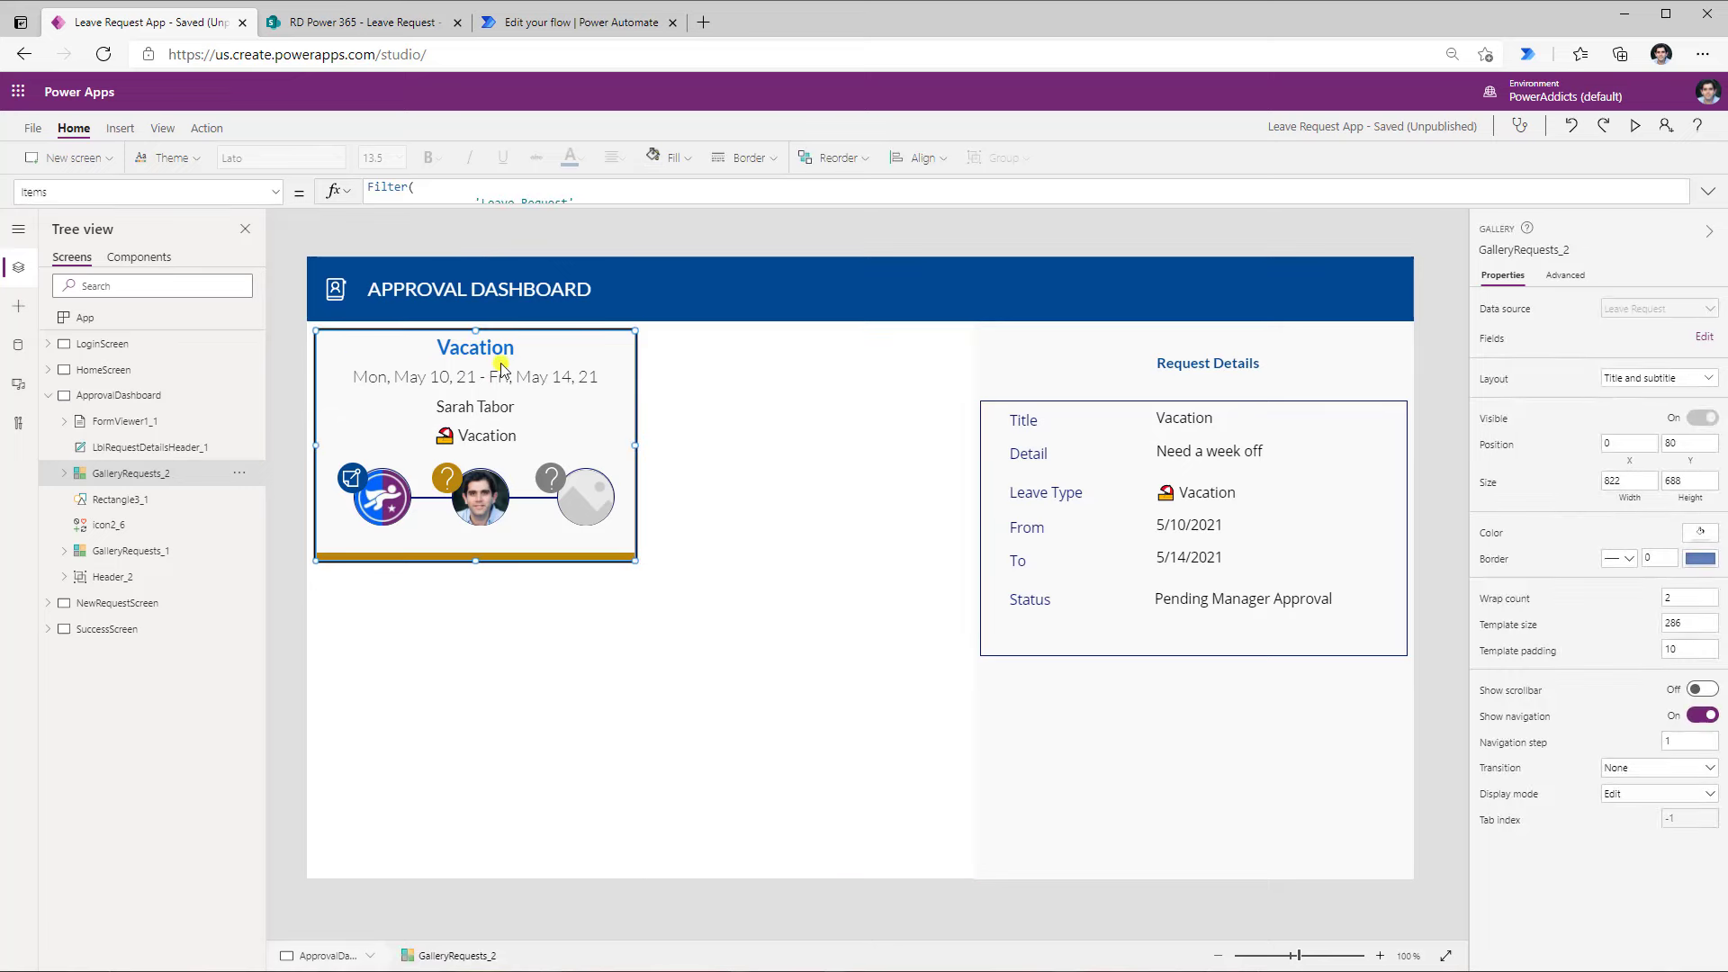
click(119, 128)
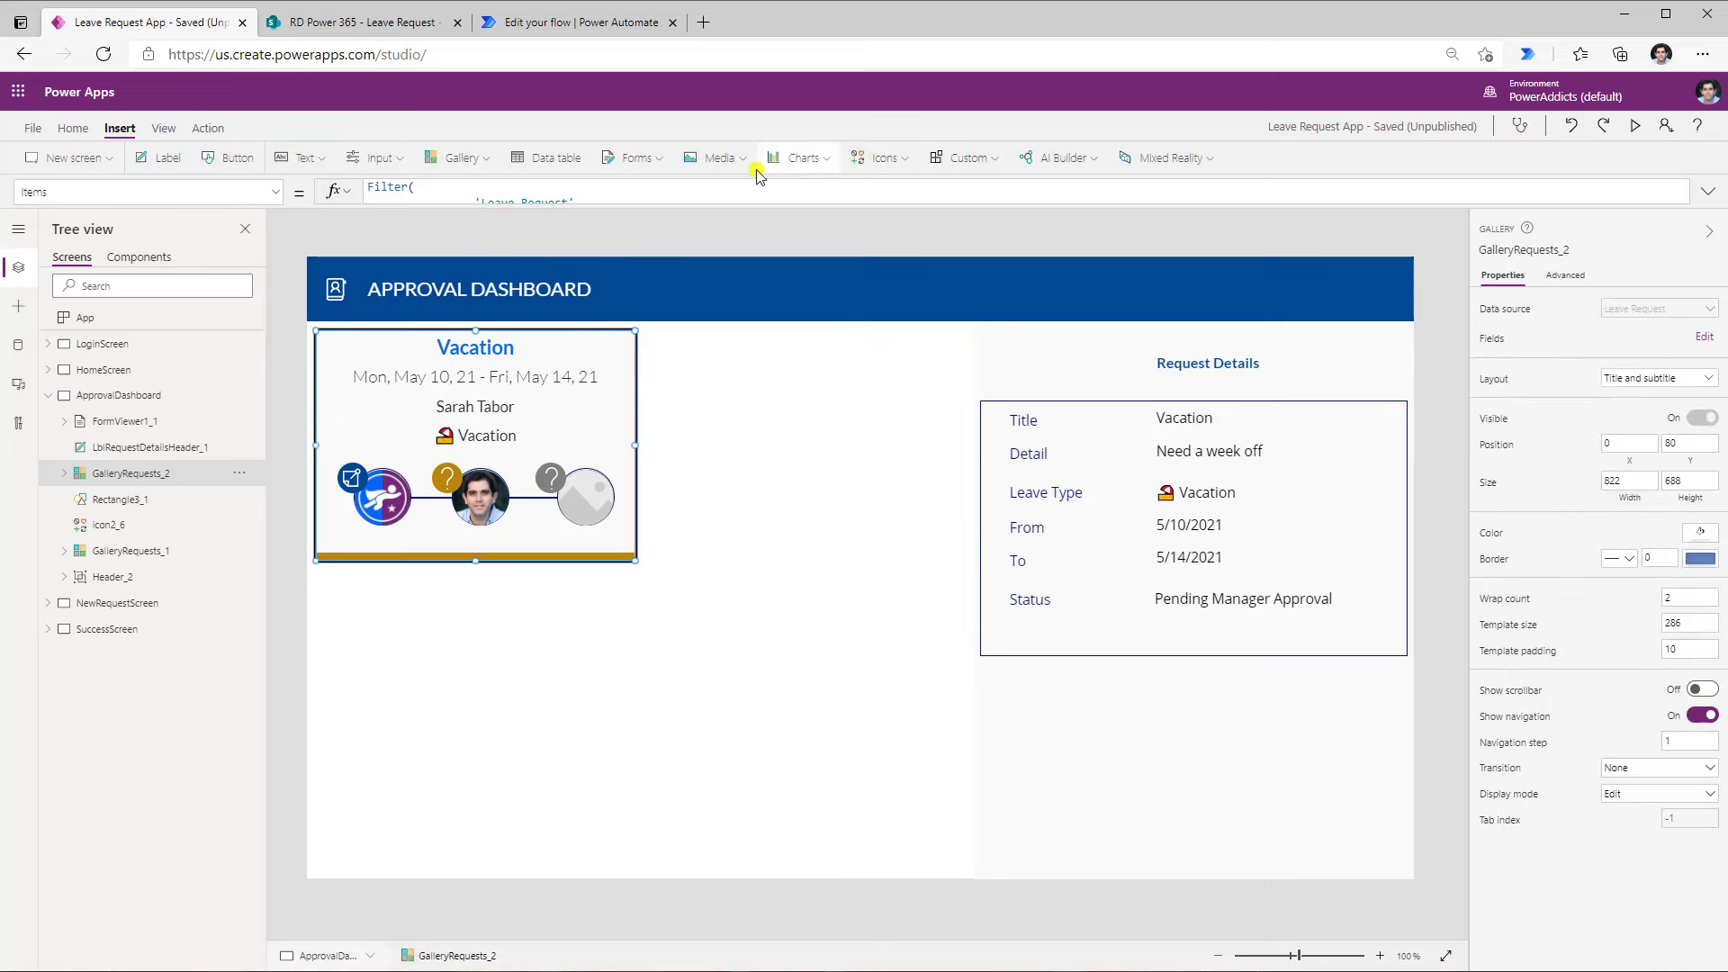
click(245, 164)
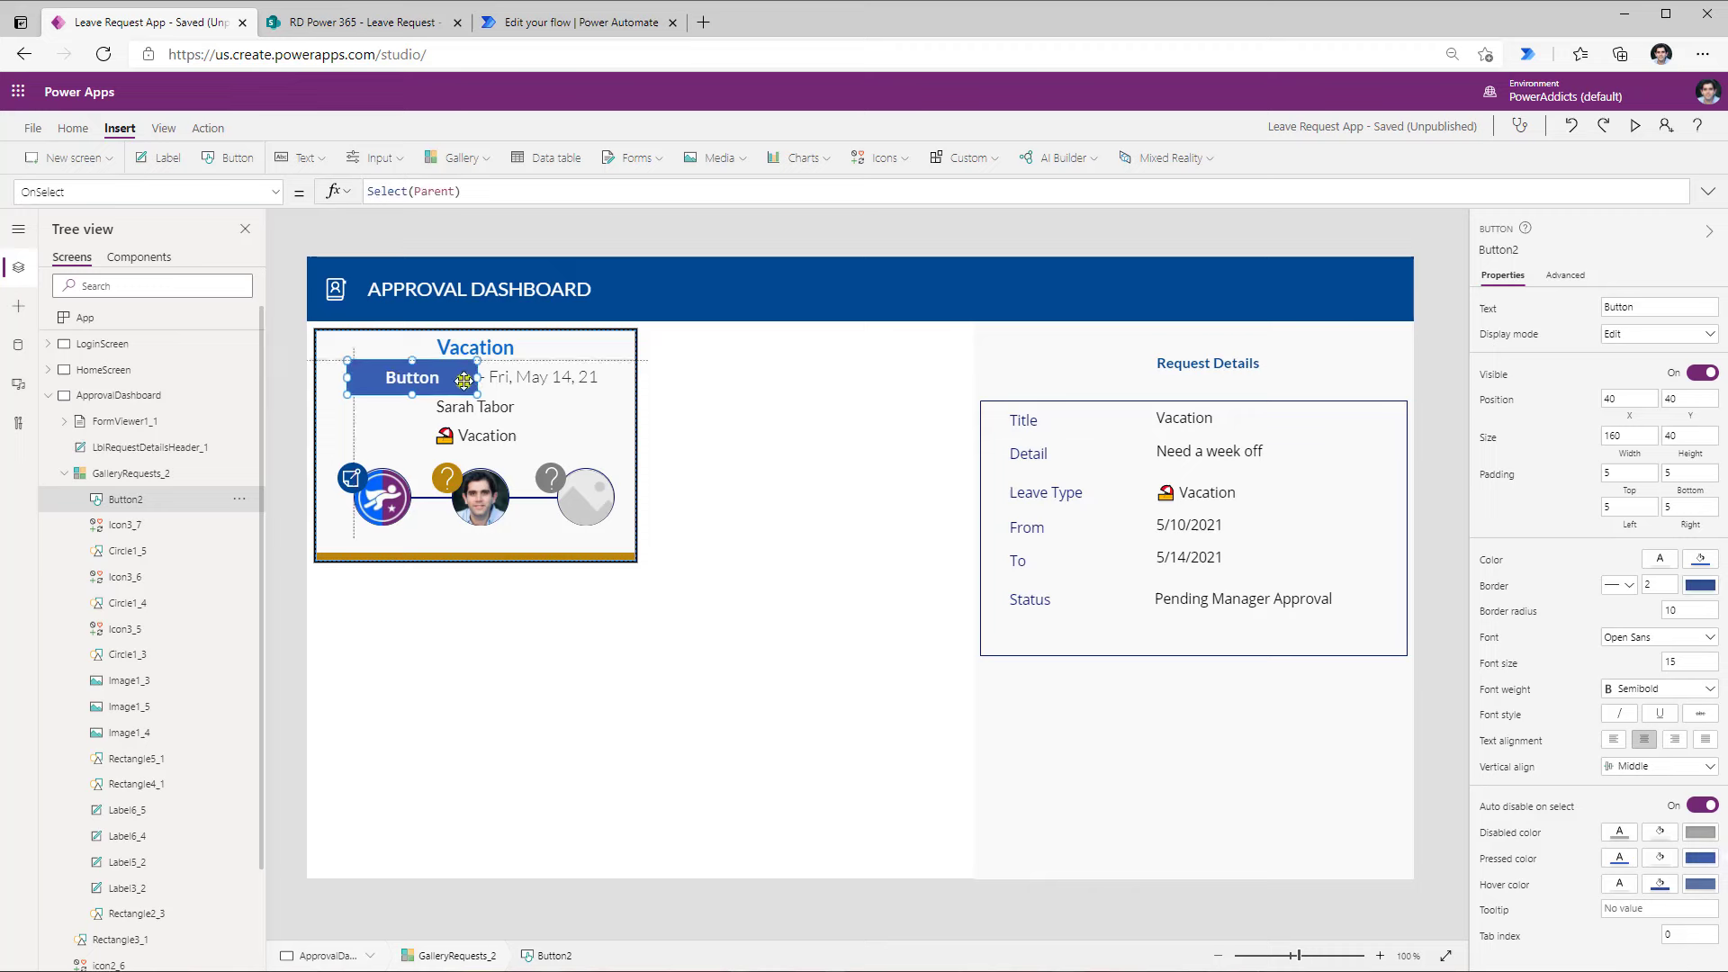
drag(414, 379, 594, 440)
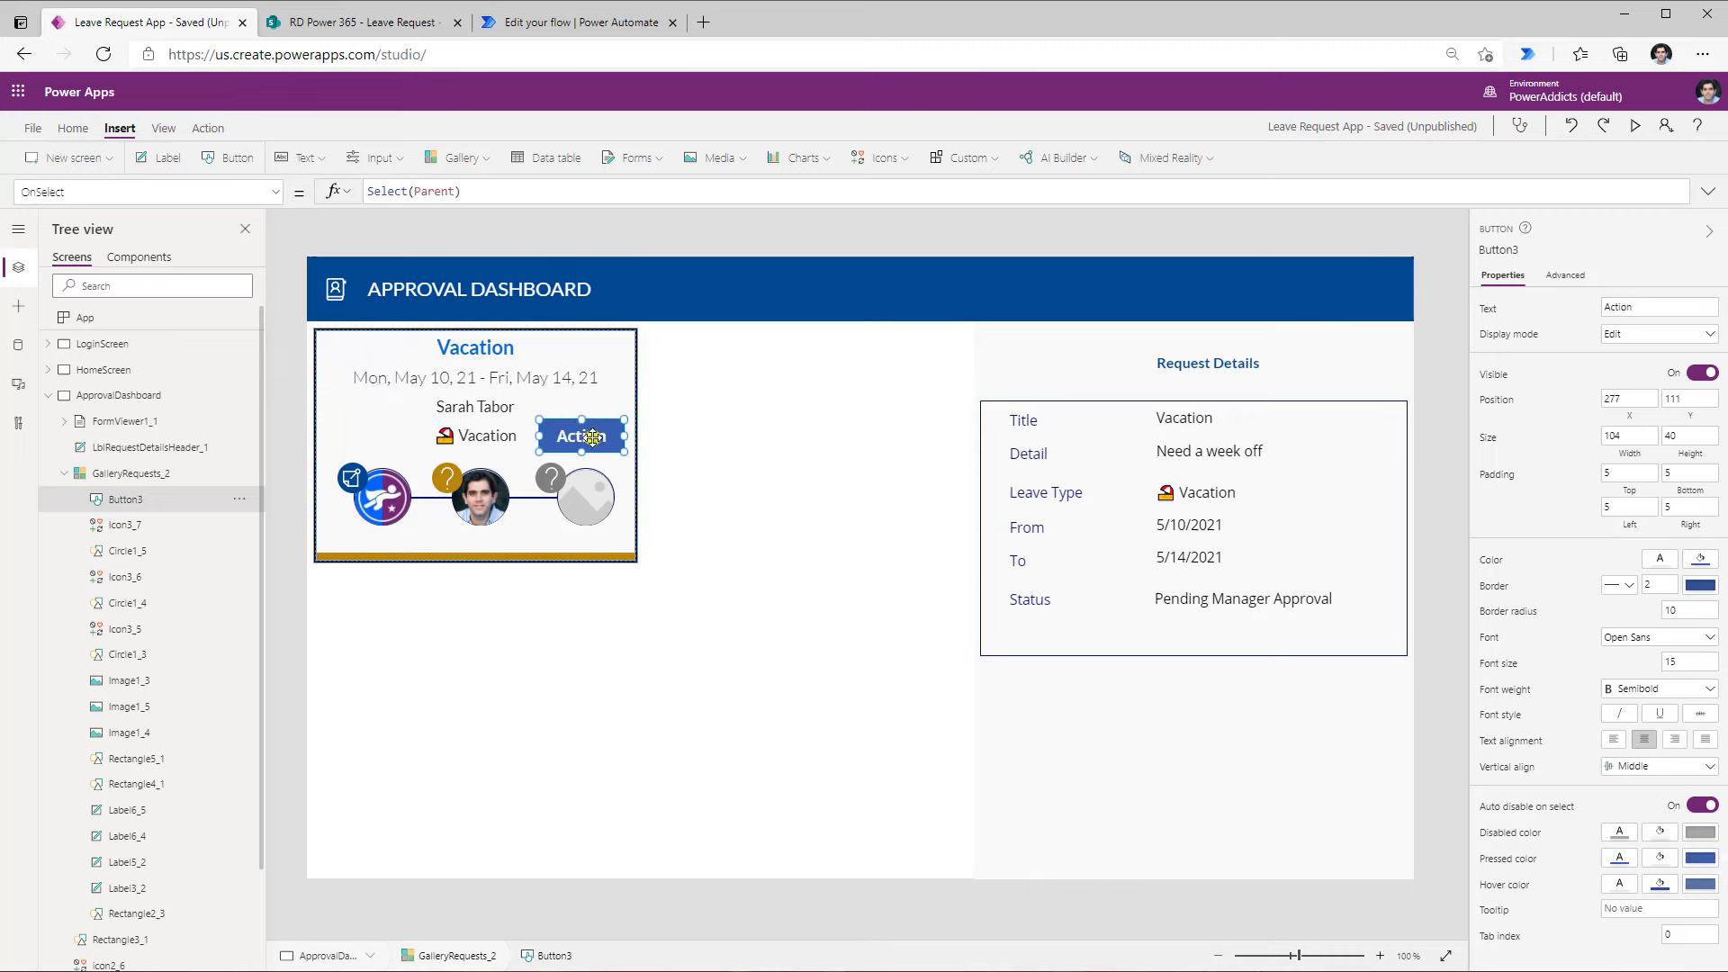
Start the Action button's OnSelect formula with Launch(ThisItem.'Approval Link' and check the Approval Link column in the SharePoint Leave Request list
drag(468, 192, 329, 193)
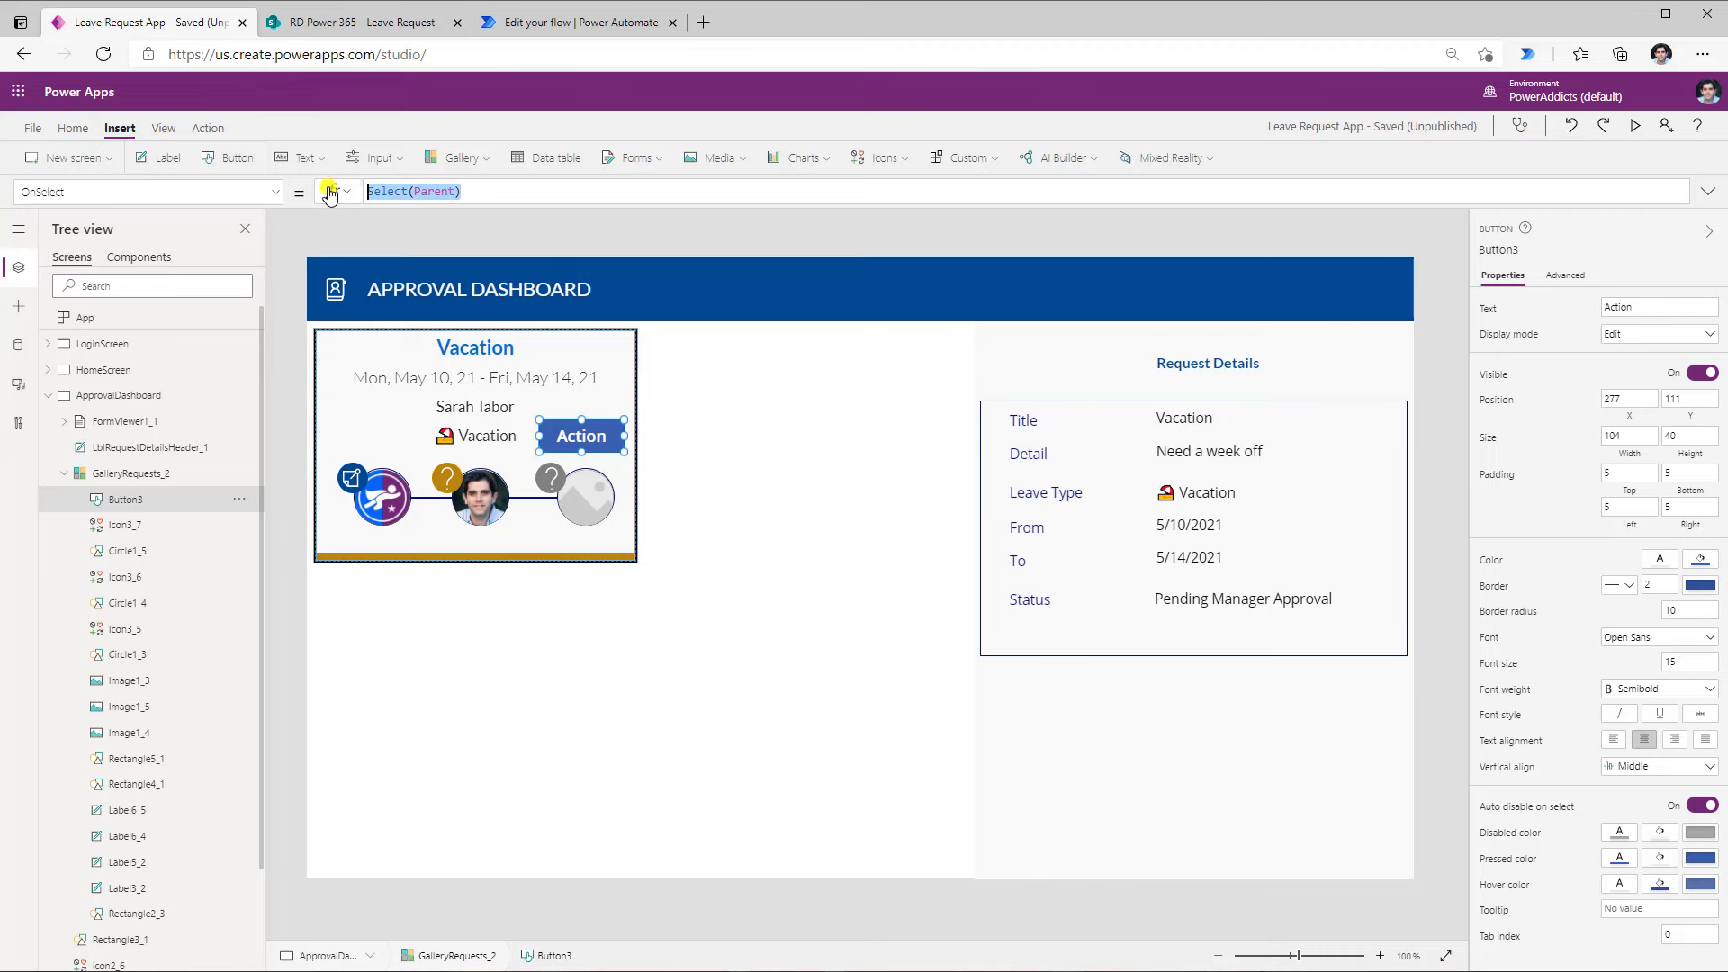
text(Launch)
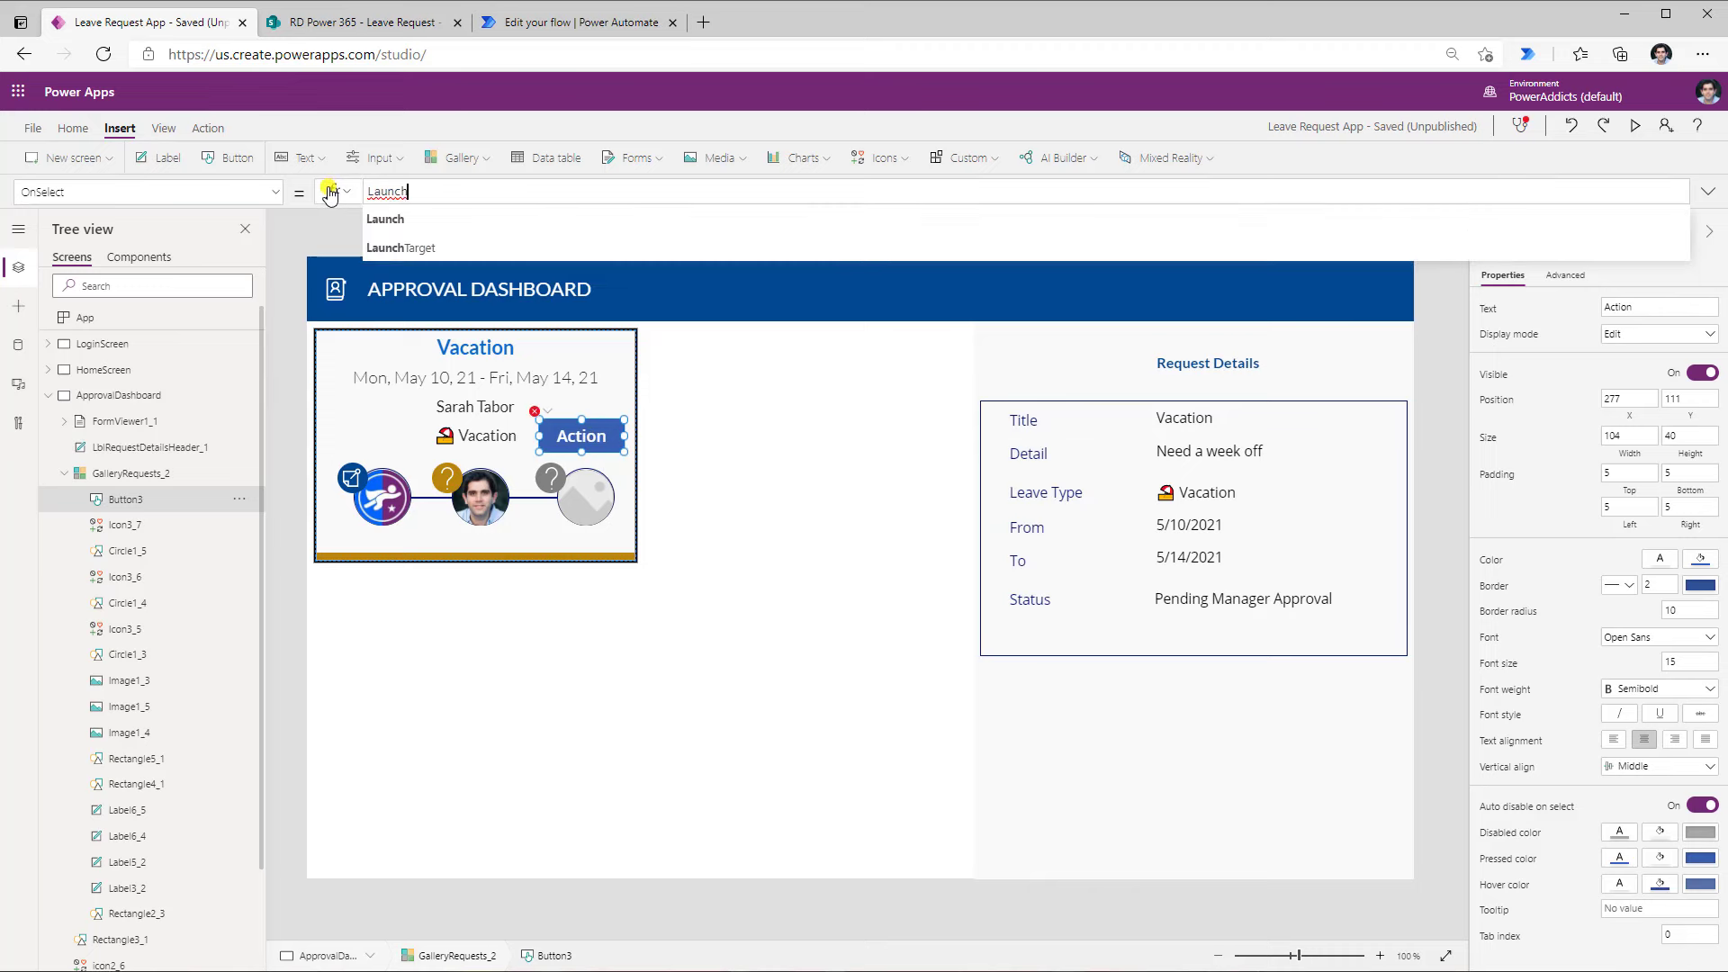
text(()
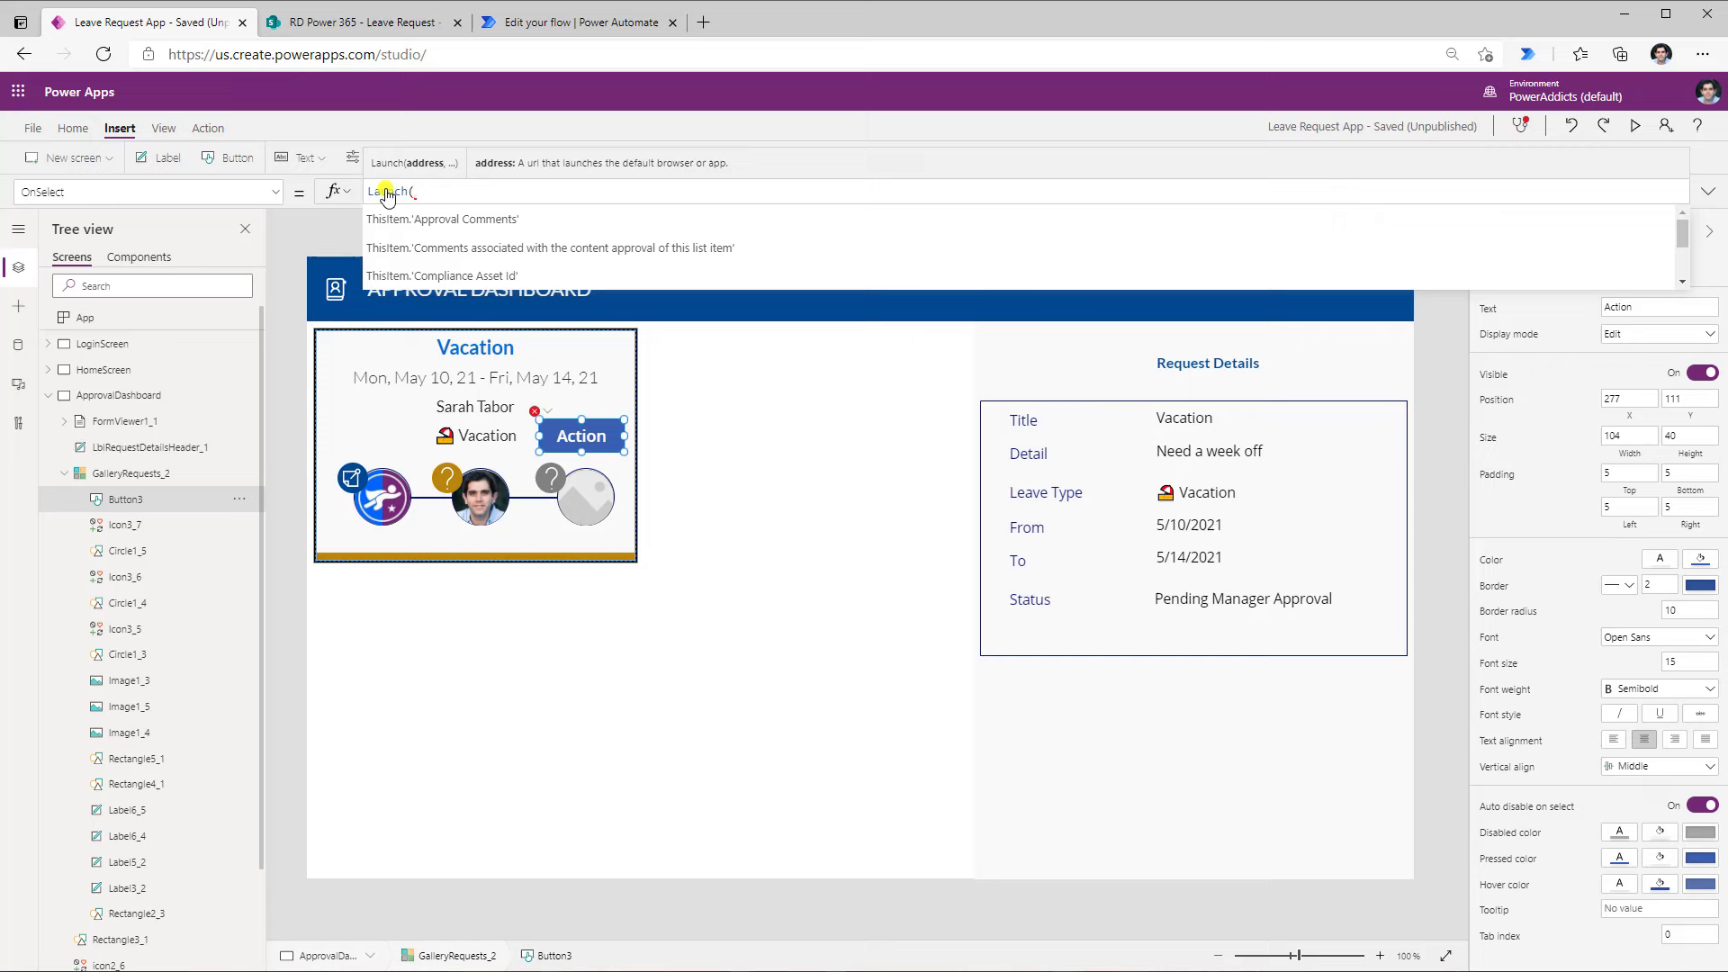
text(thisItem.)
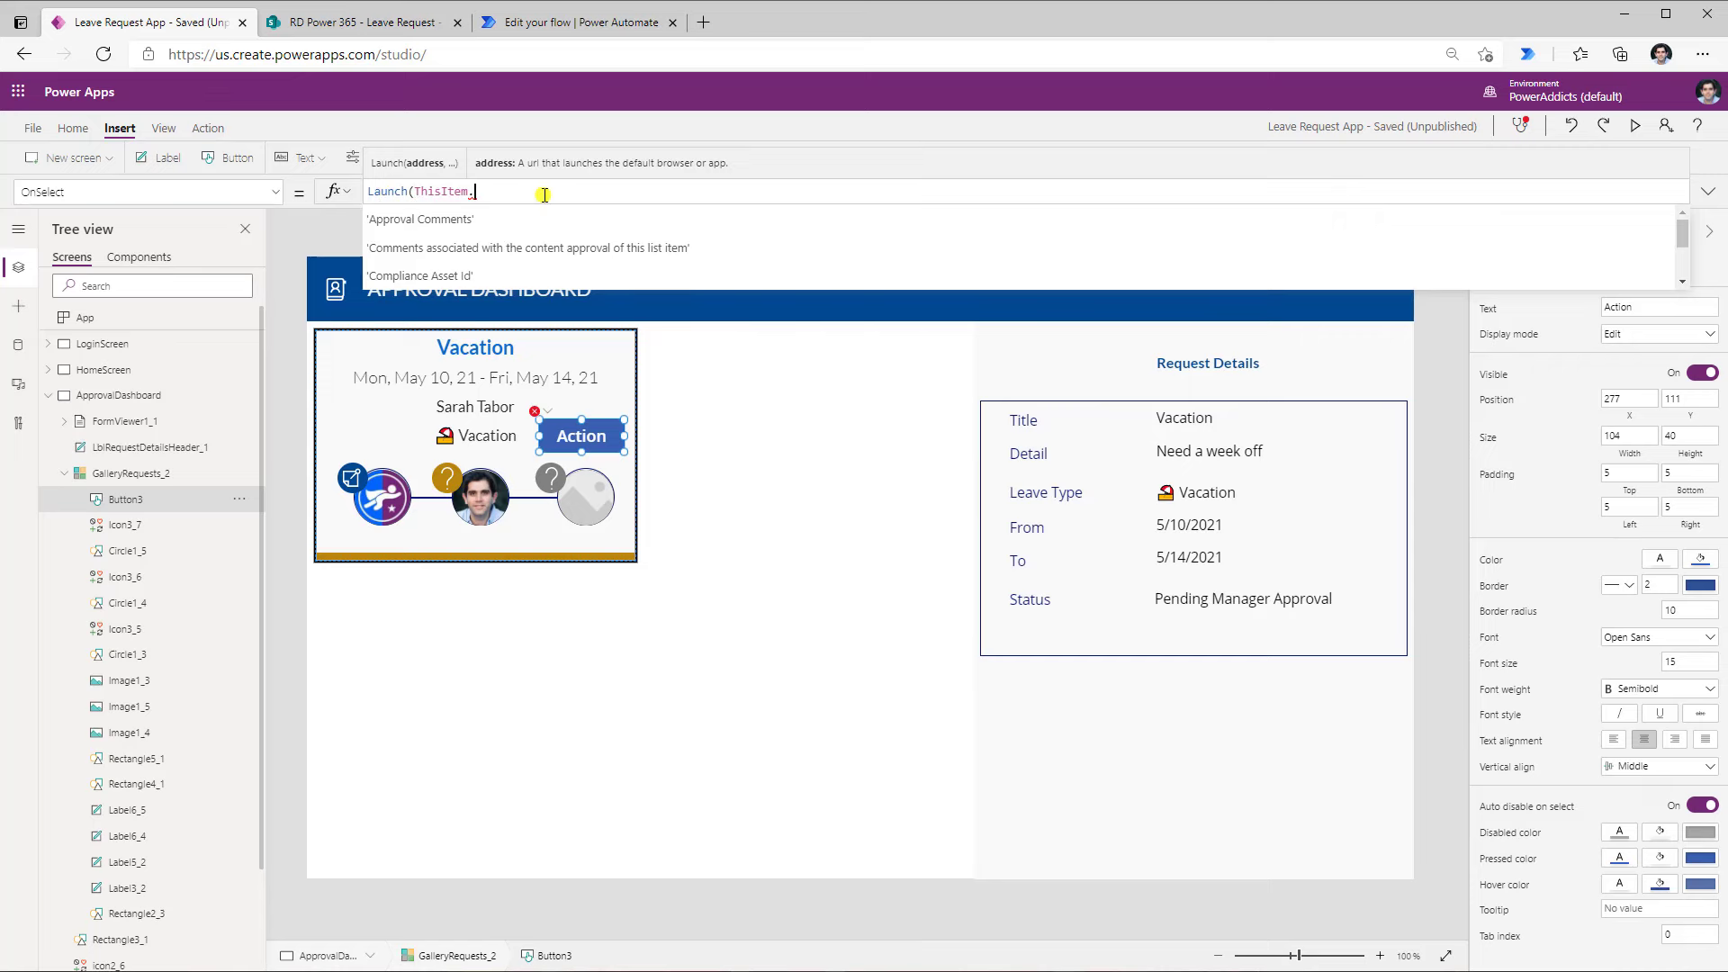
text(appr)
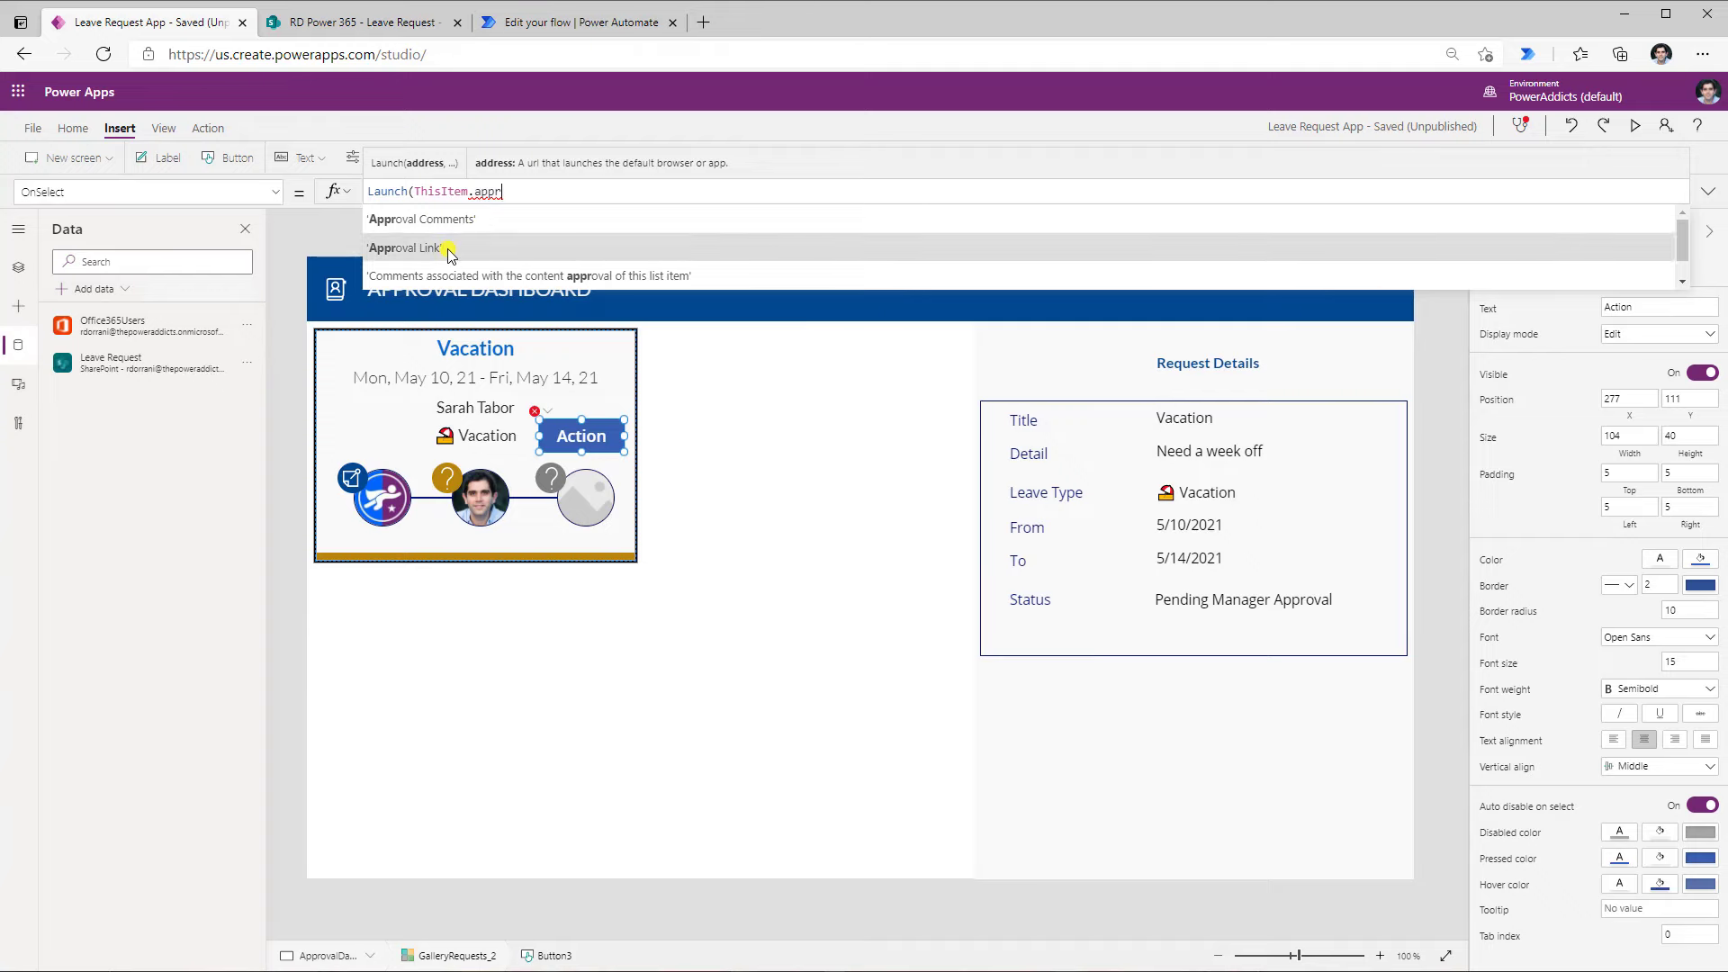
click(447, 250)
text())
click(360, 22)
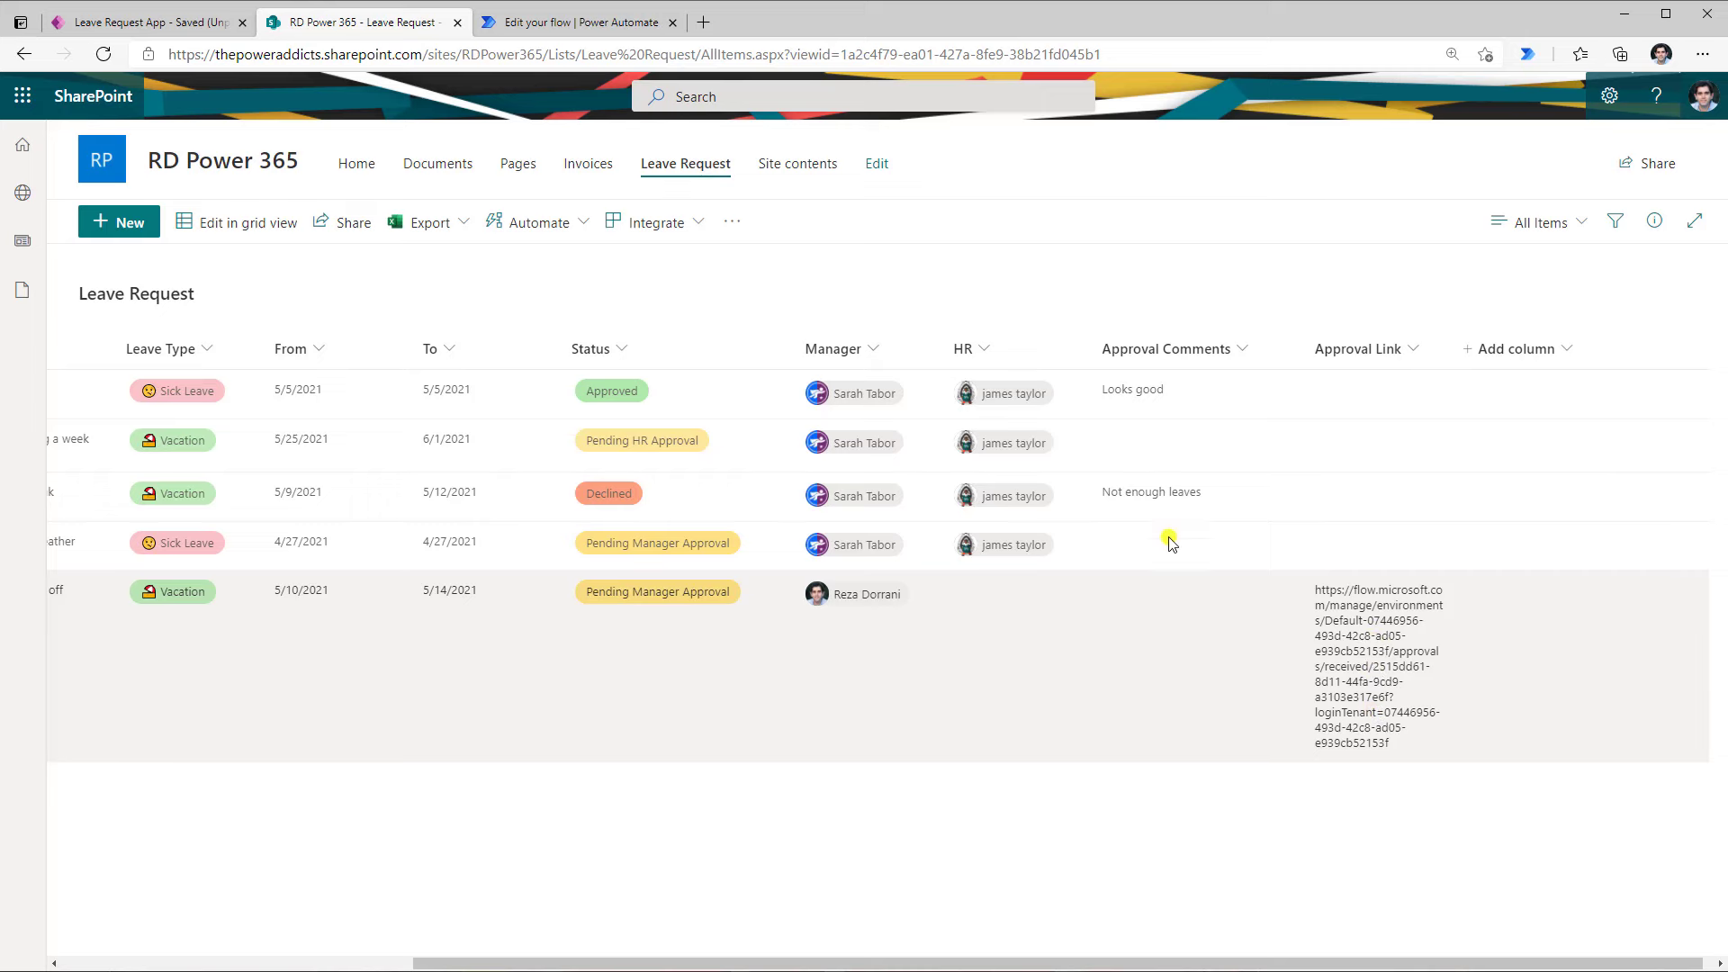
Back in Power Apps, complete the Action button's OnSelect formula as Launch(ThisItem.'Approval Link',"",LaunchTarget.New)
click(219, 22)
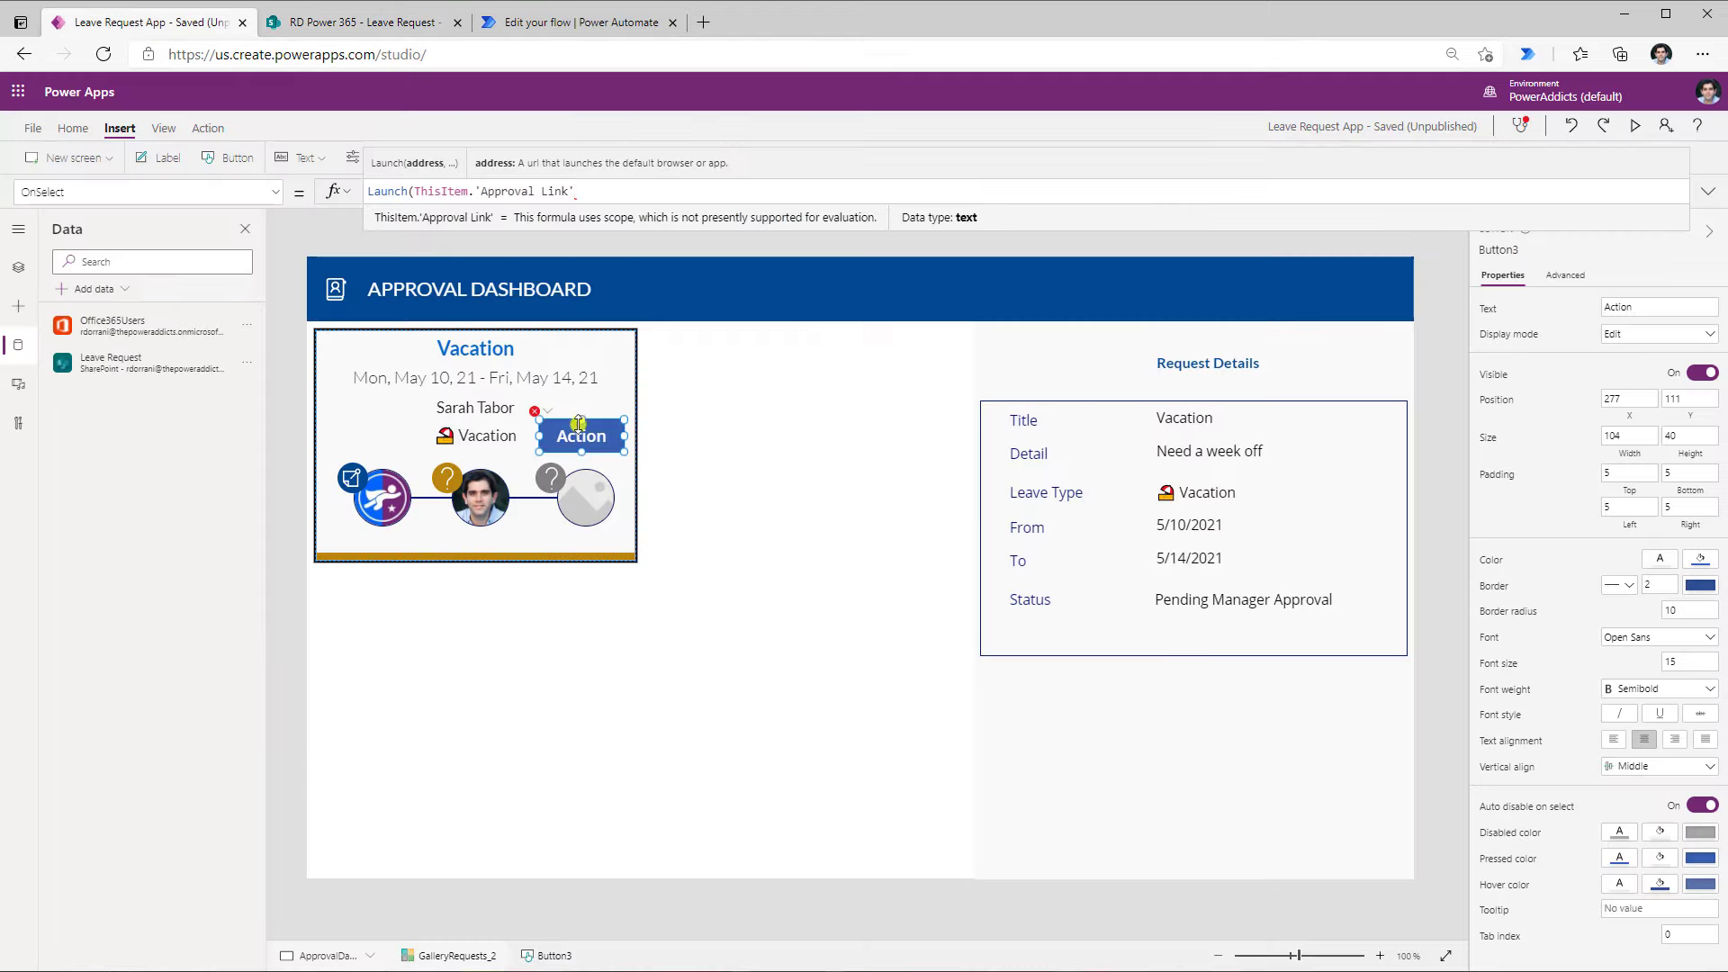
text(,)
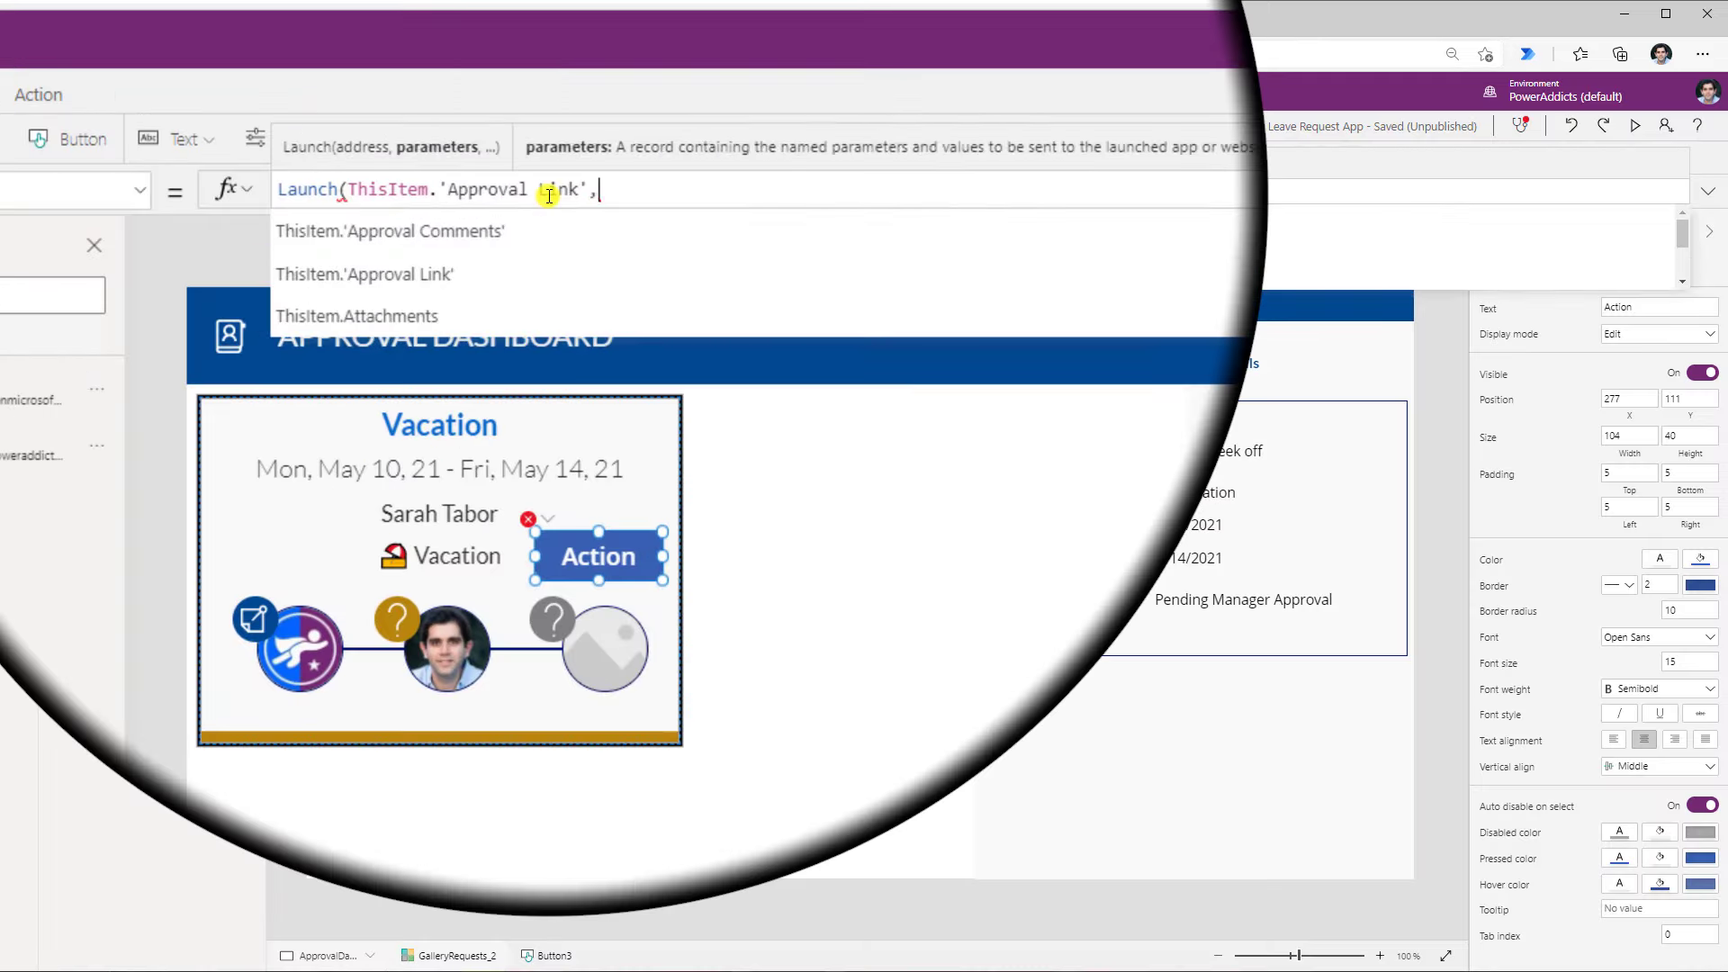
text("")
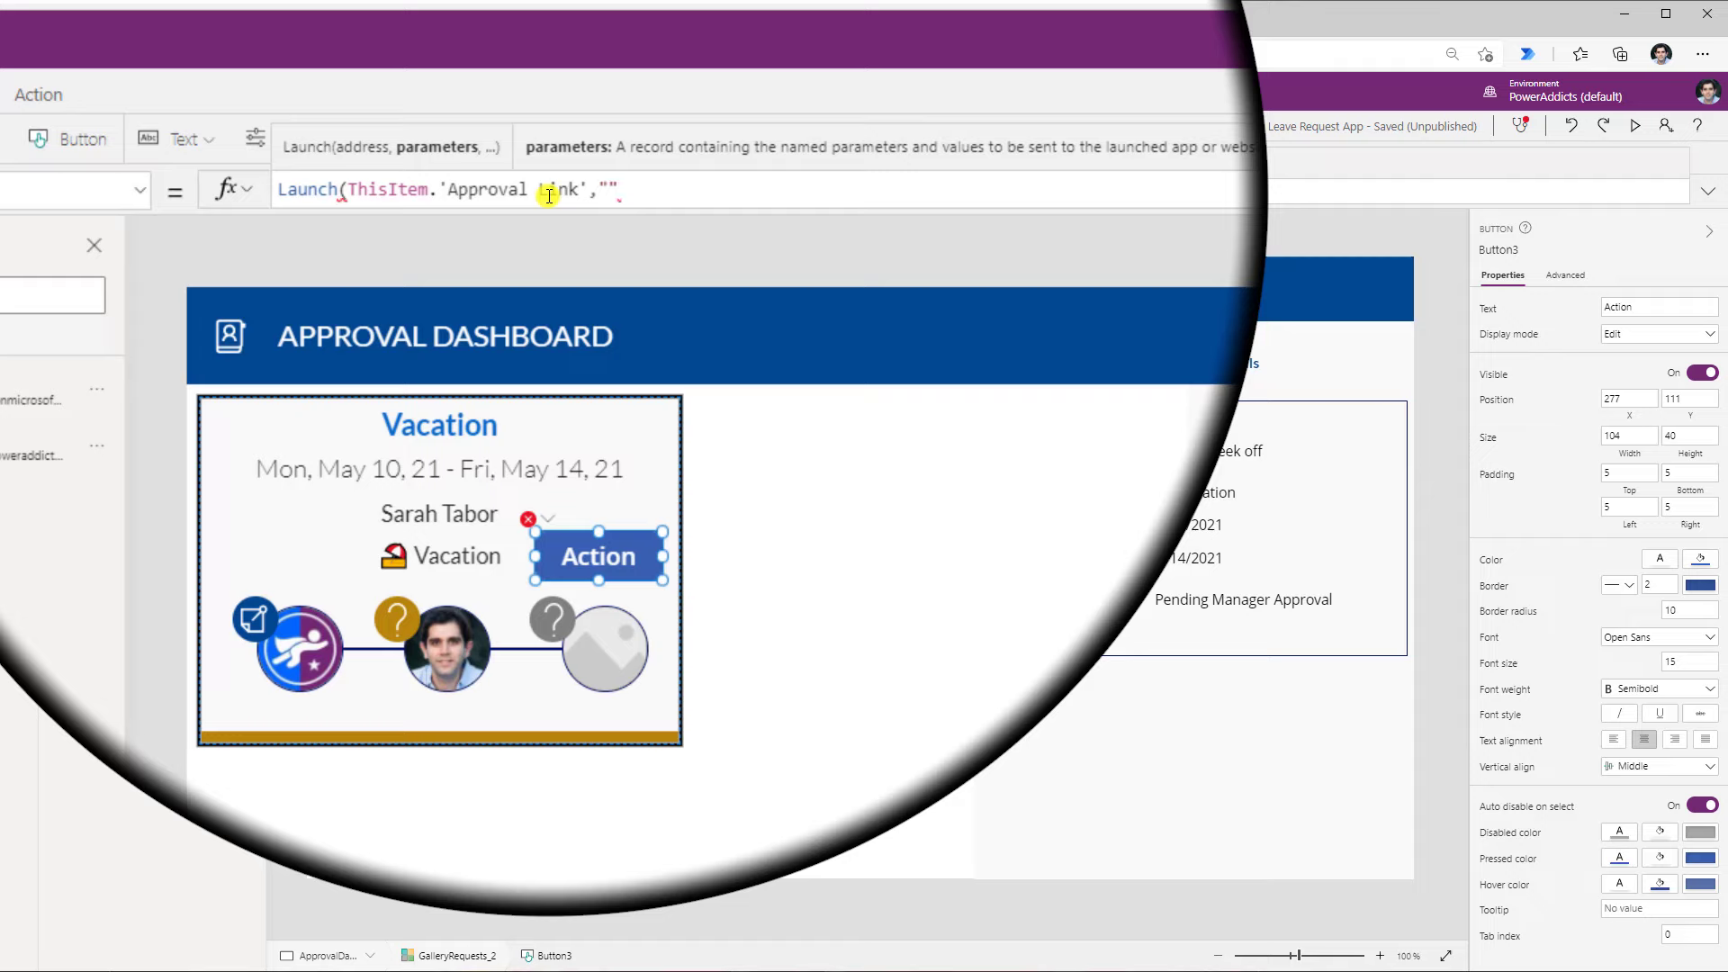
text(,launcht)
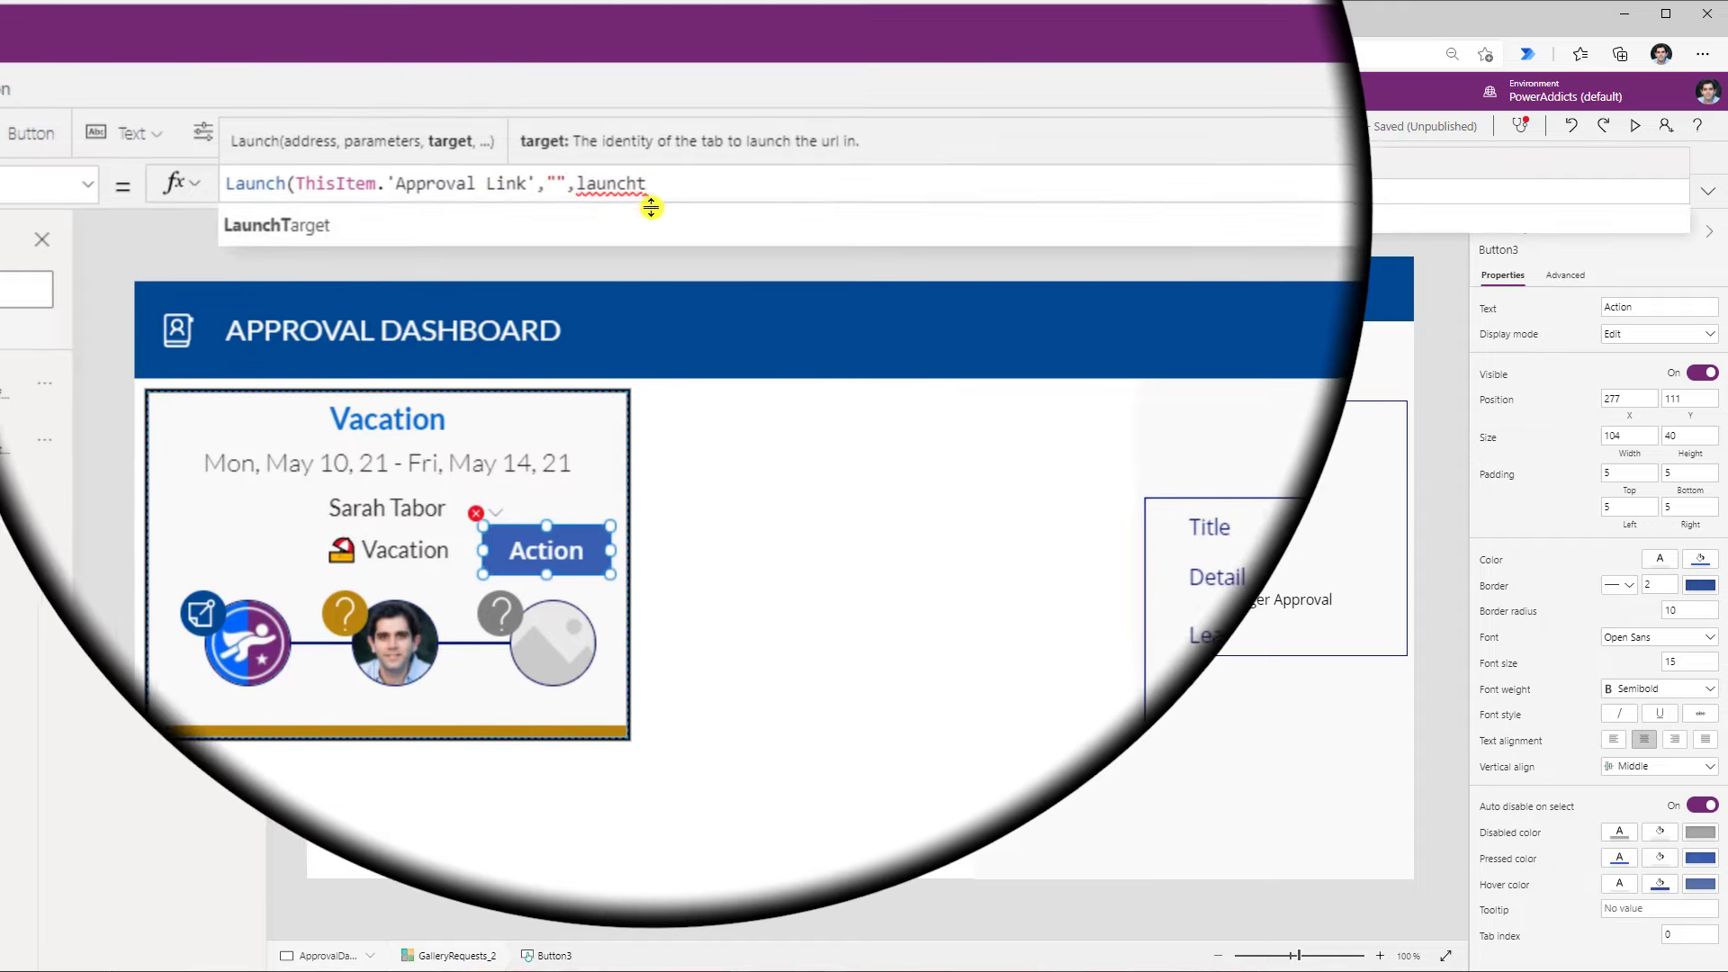
key(Tab)
text(.)
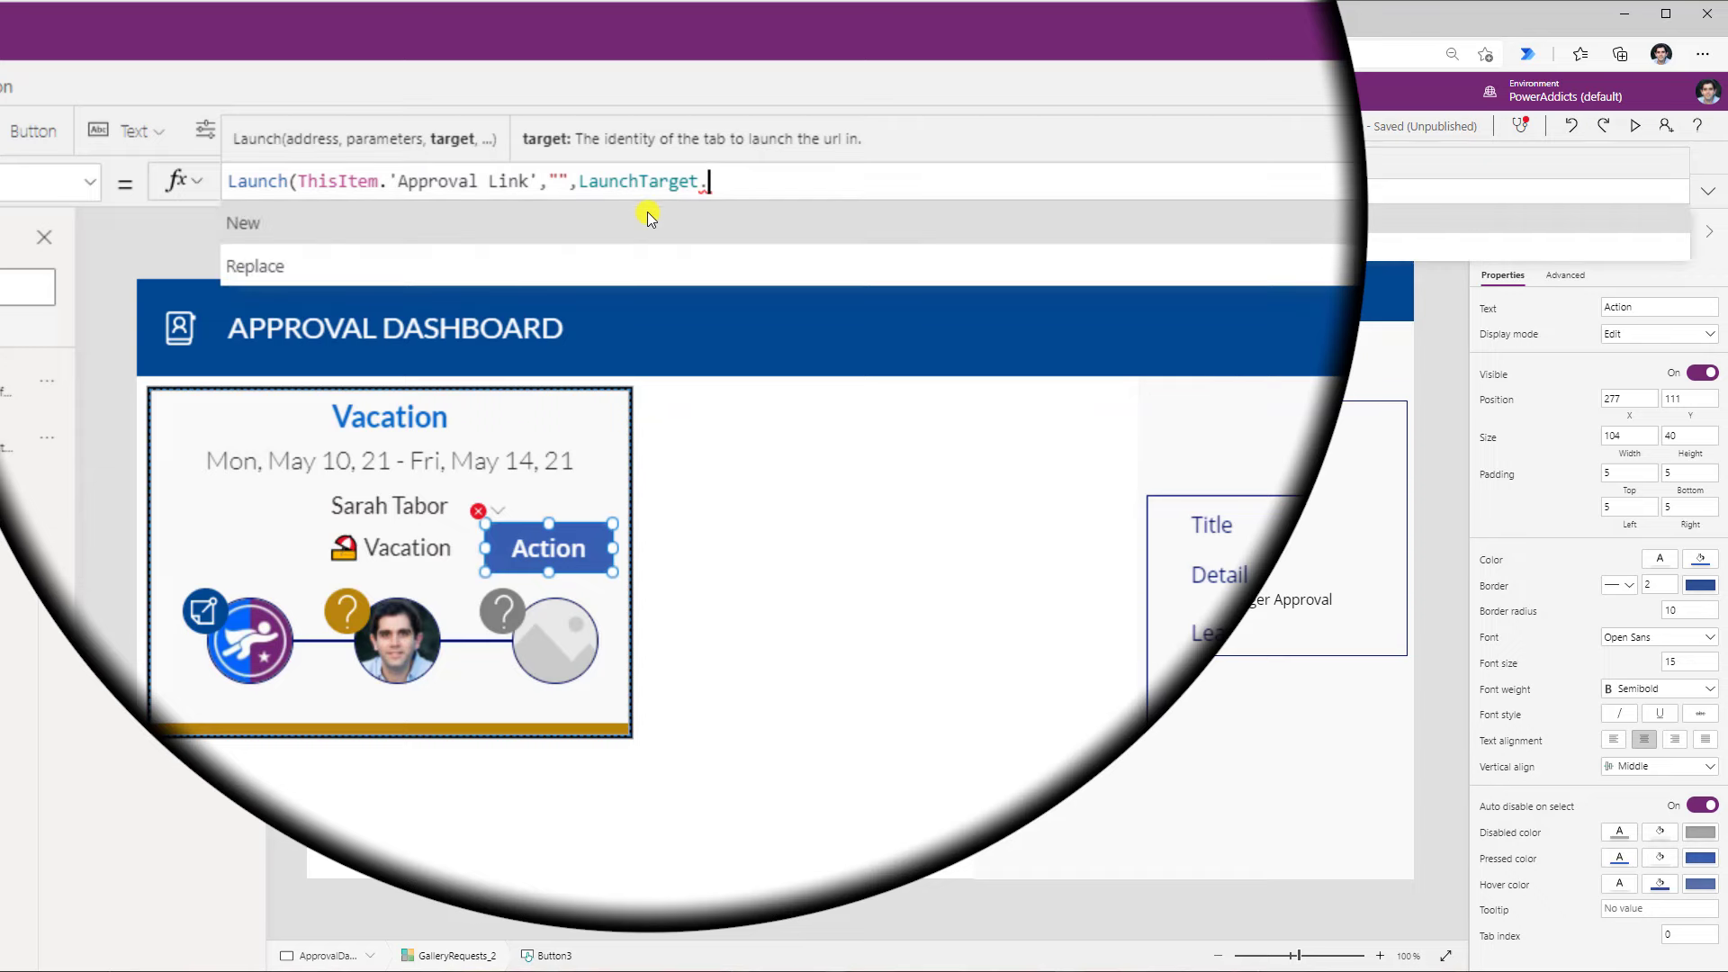
click(576, 221)
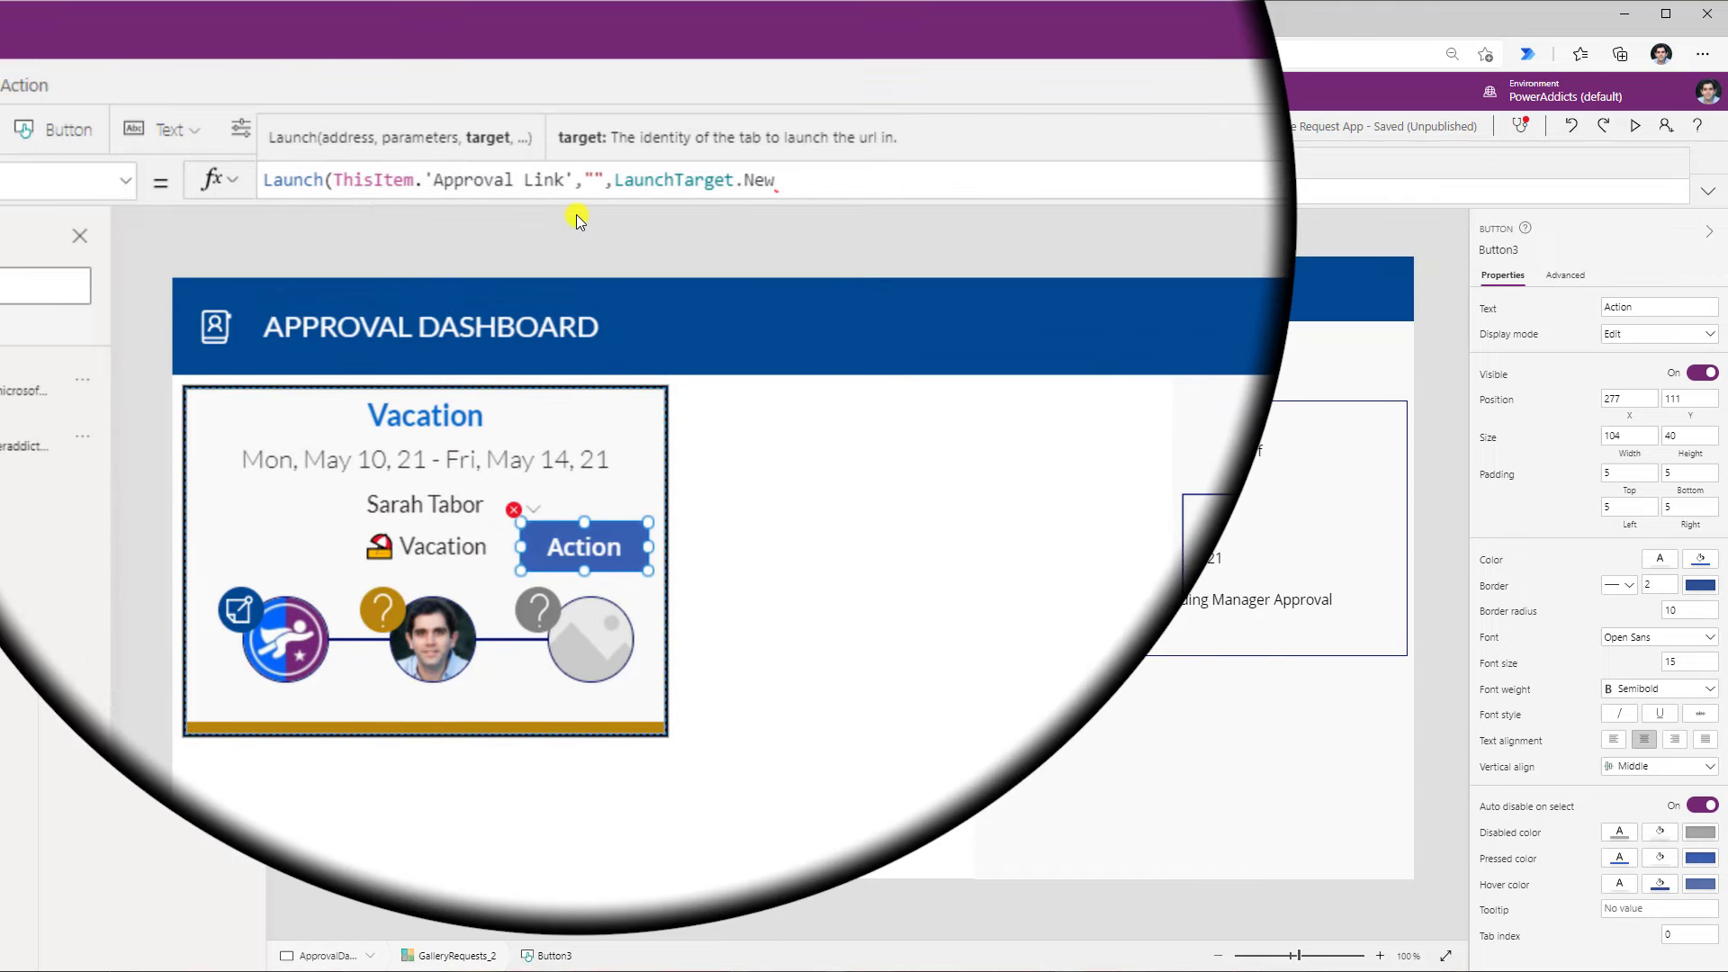
text())
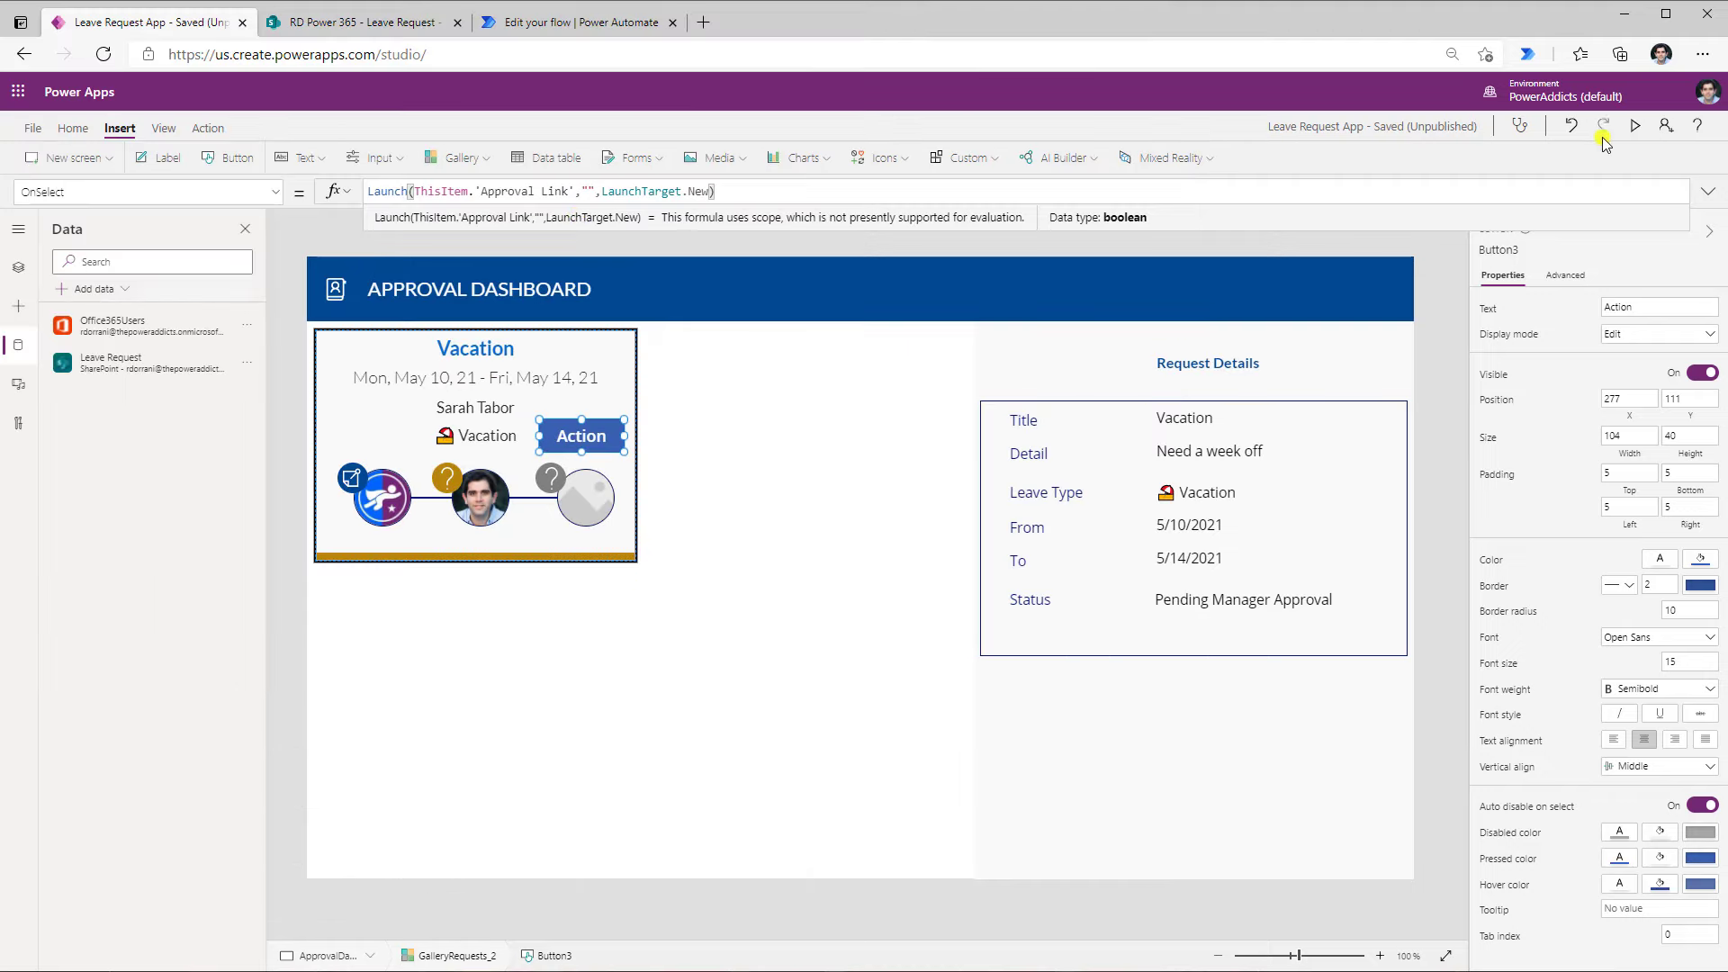
Preview the dashboard, launch the Vacation request's approval with the Action button, and submit an Approve response with a comment in Power Automate
click(1635, 126)
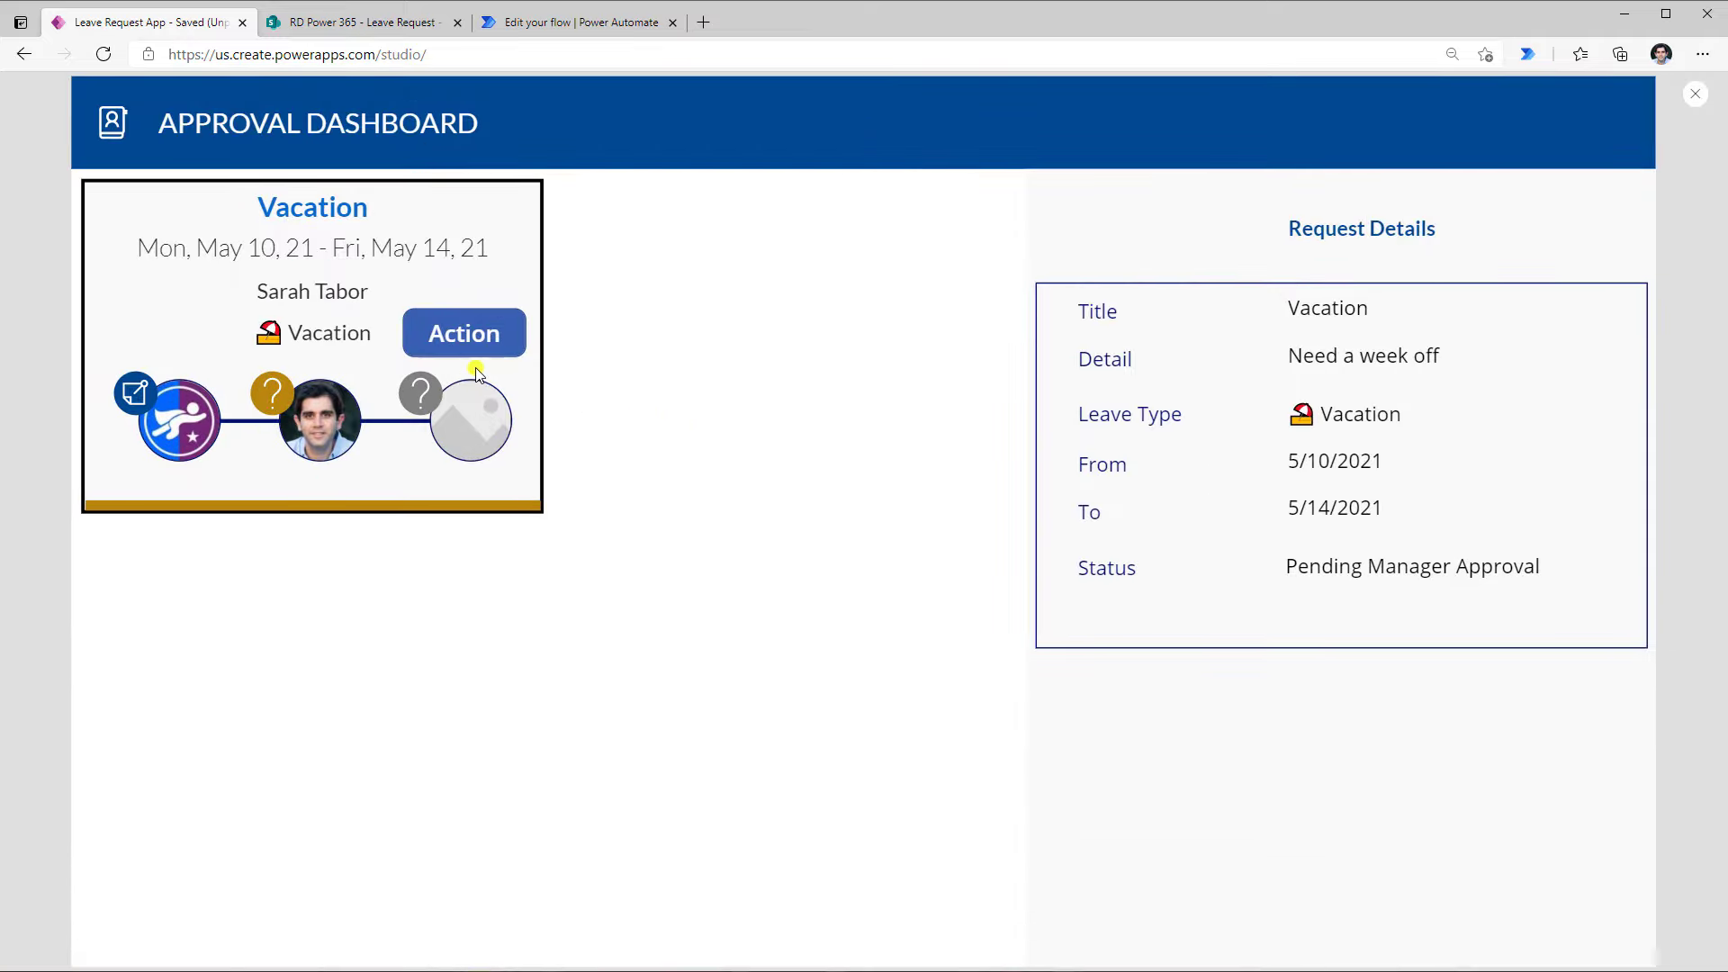
click(456, 335)
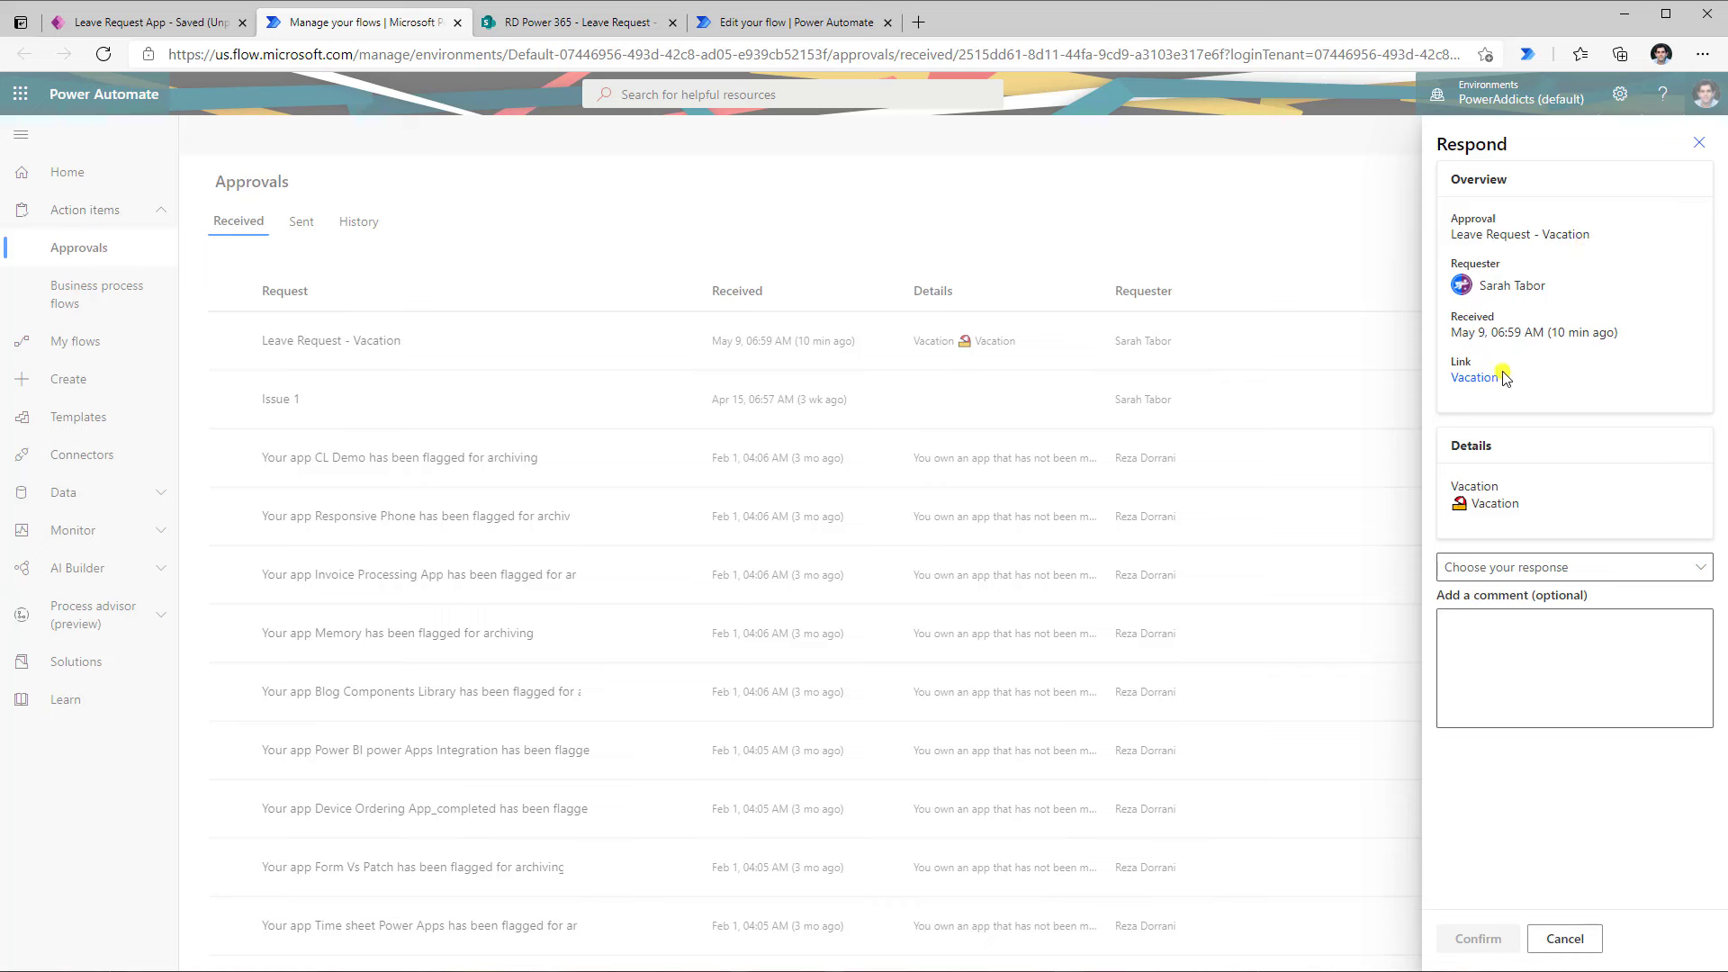
click(1530, 567)
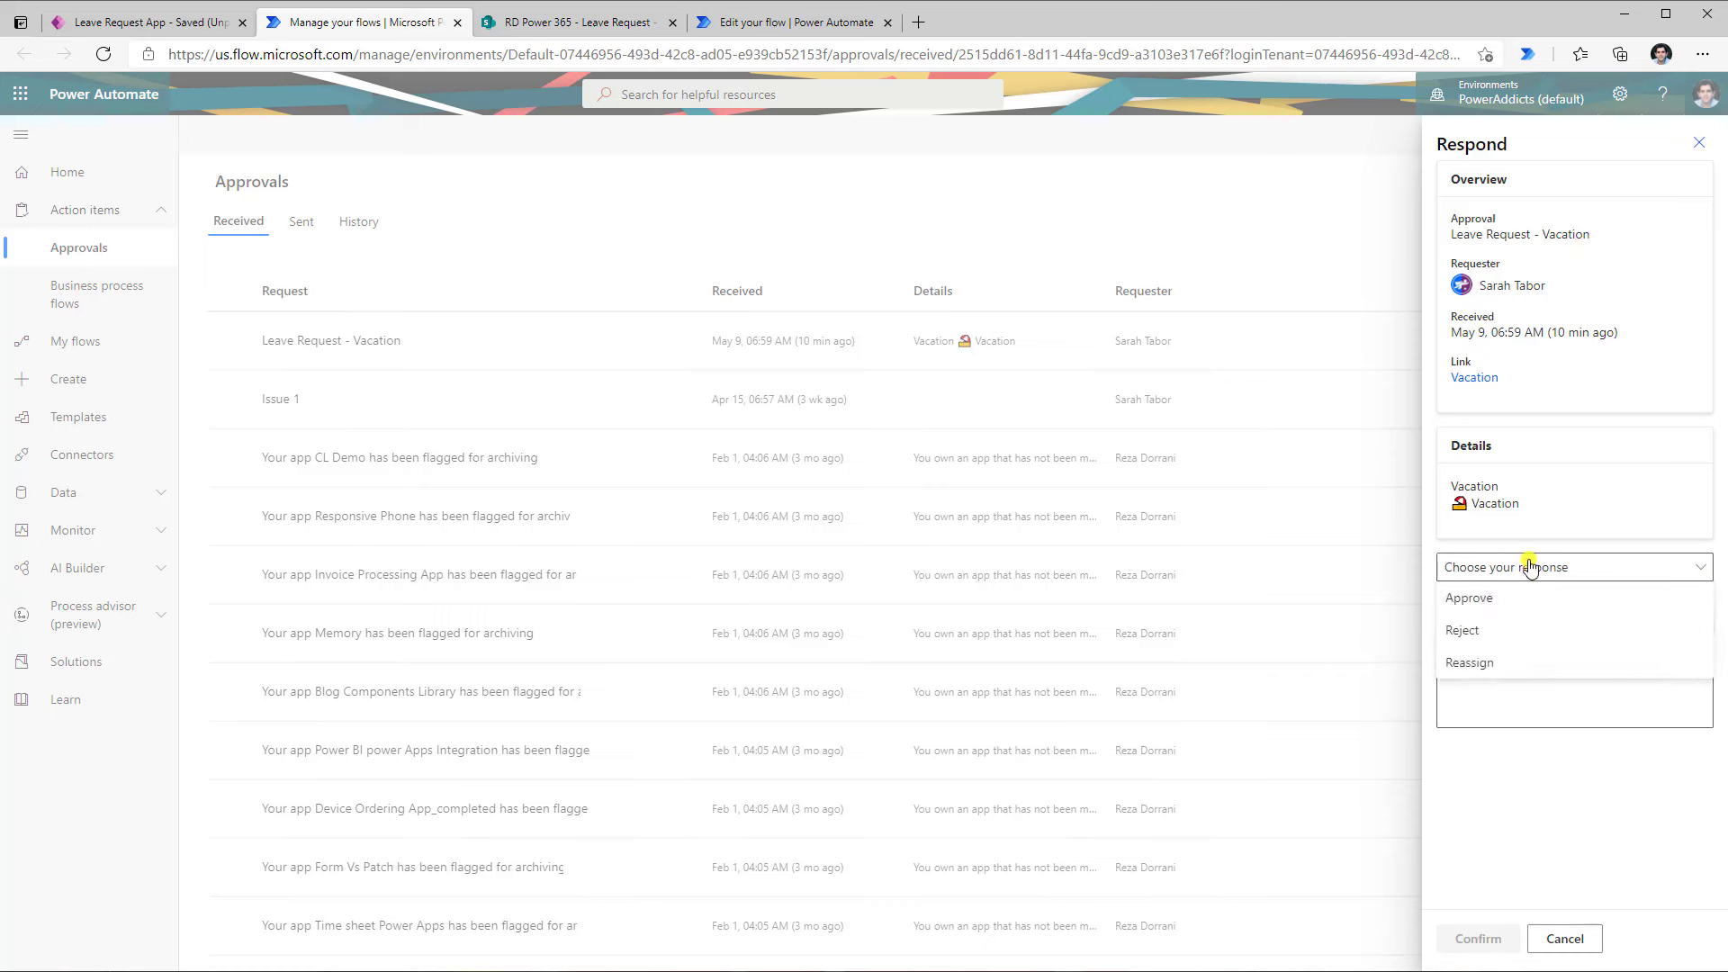
click(1512, 598)
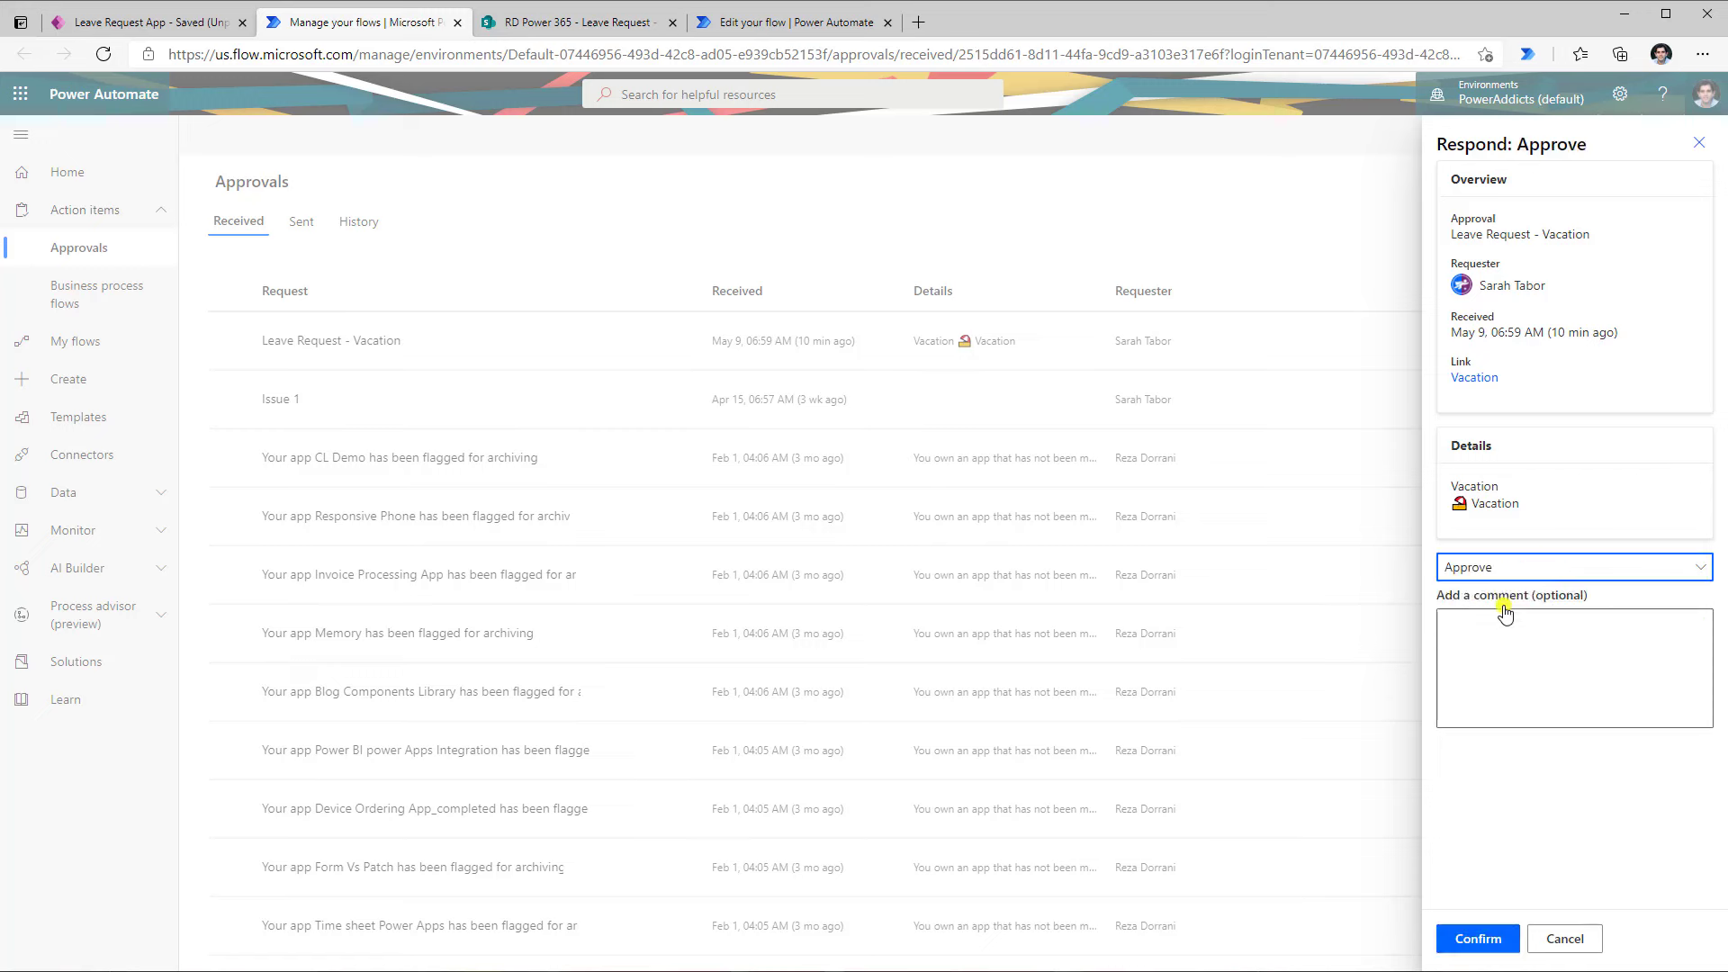
click(1506, 645)
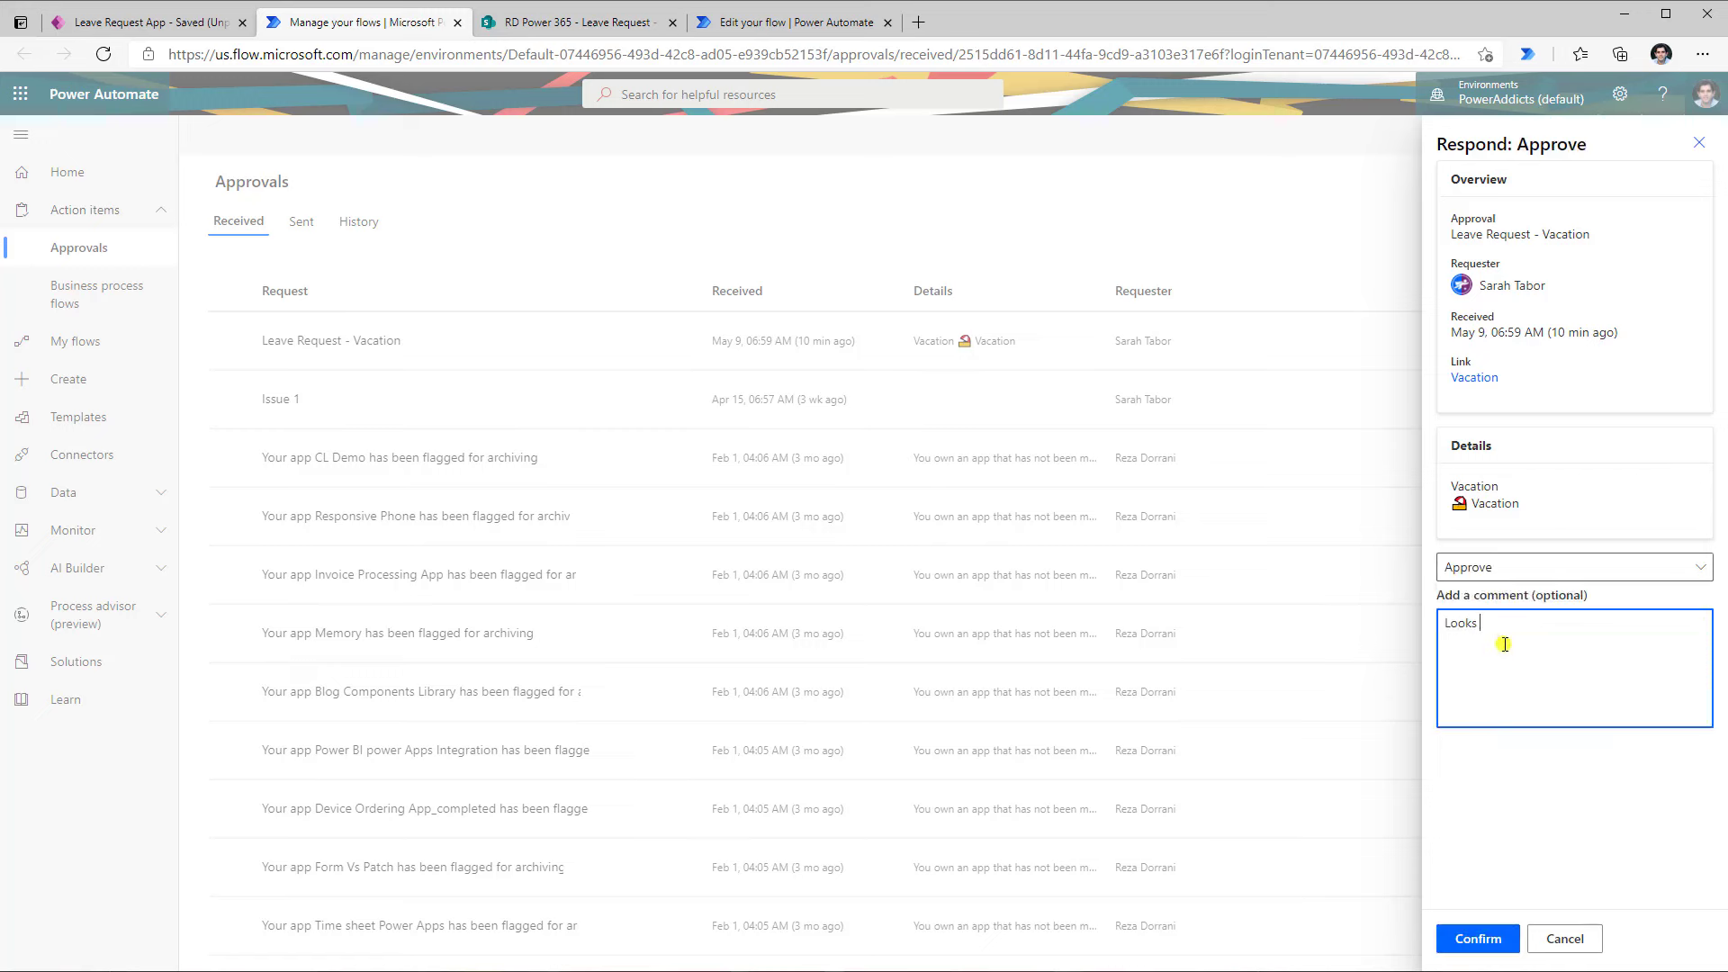
click(1494, 941)
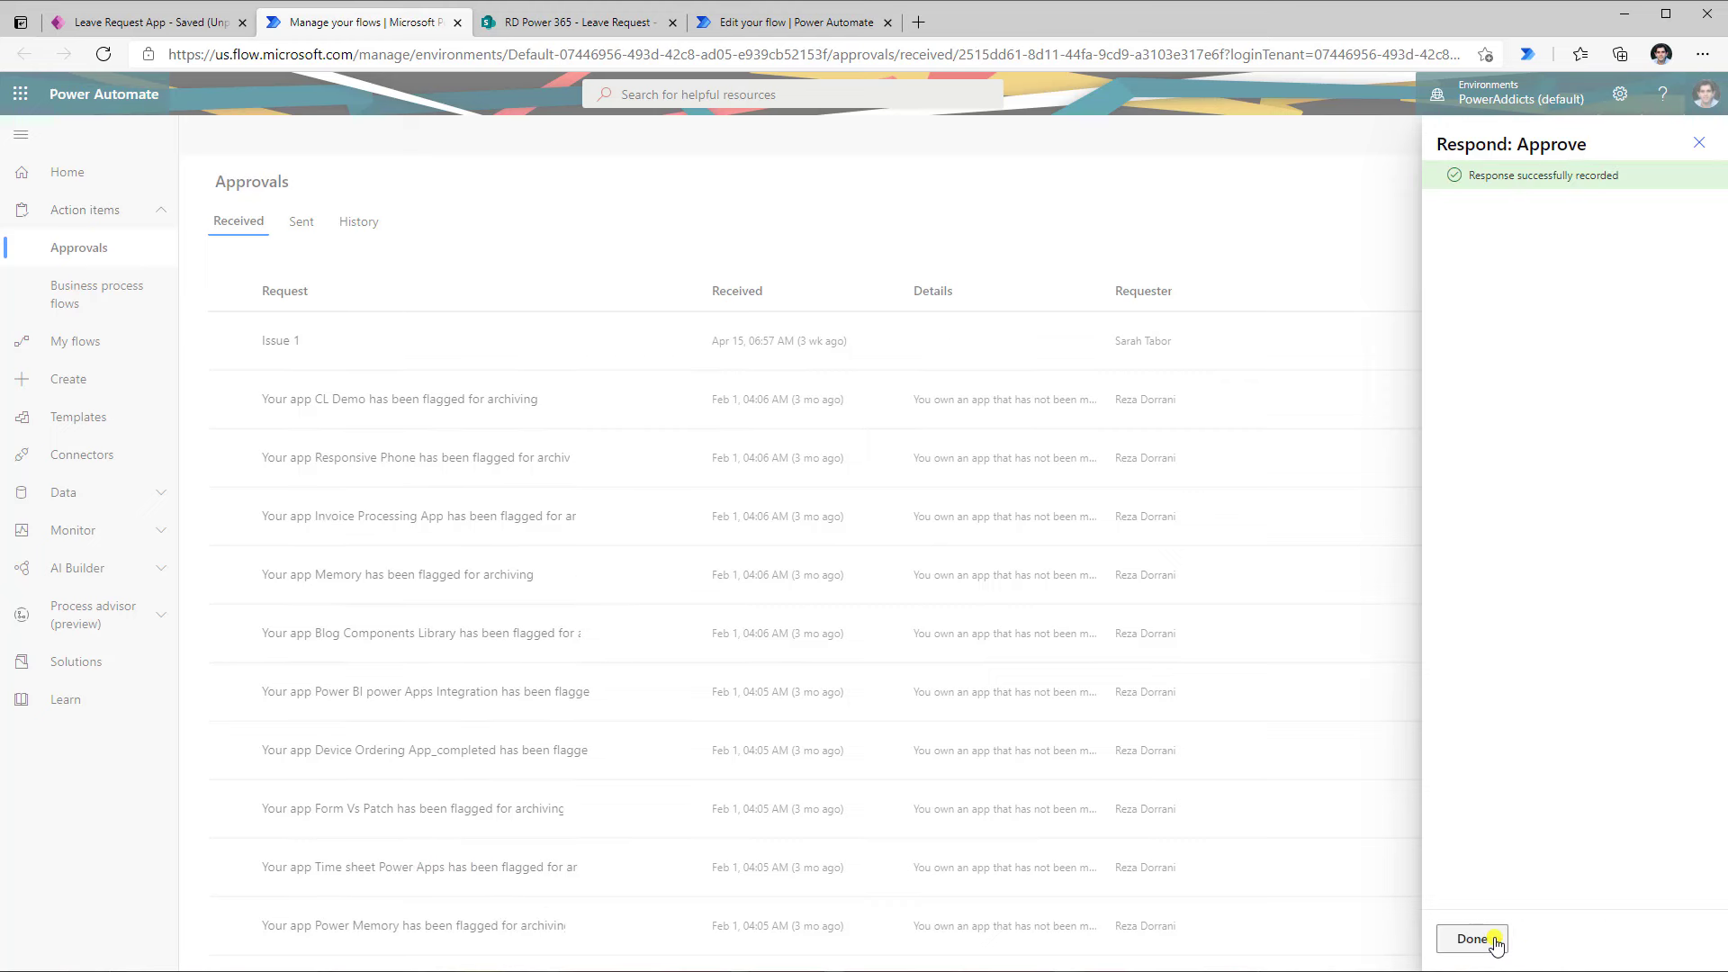
click(1473, 939)
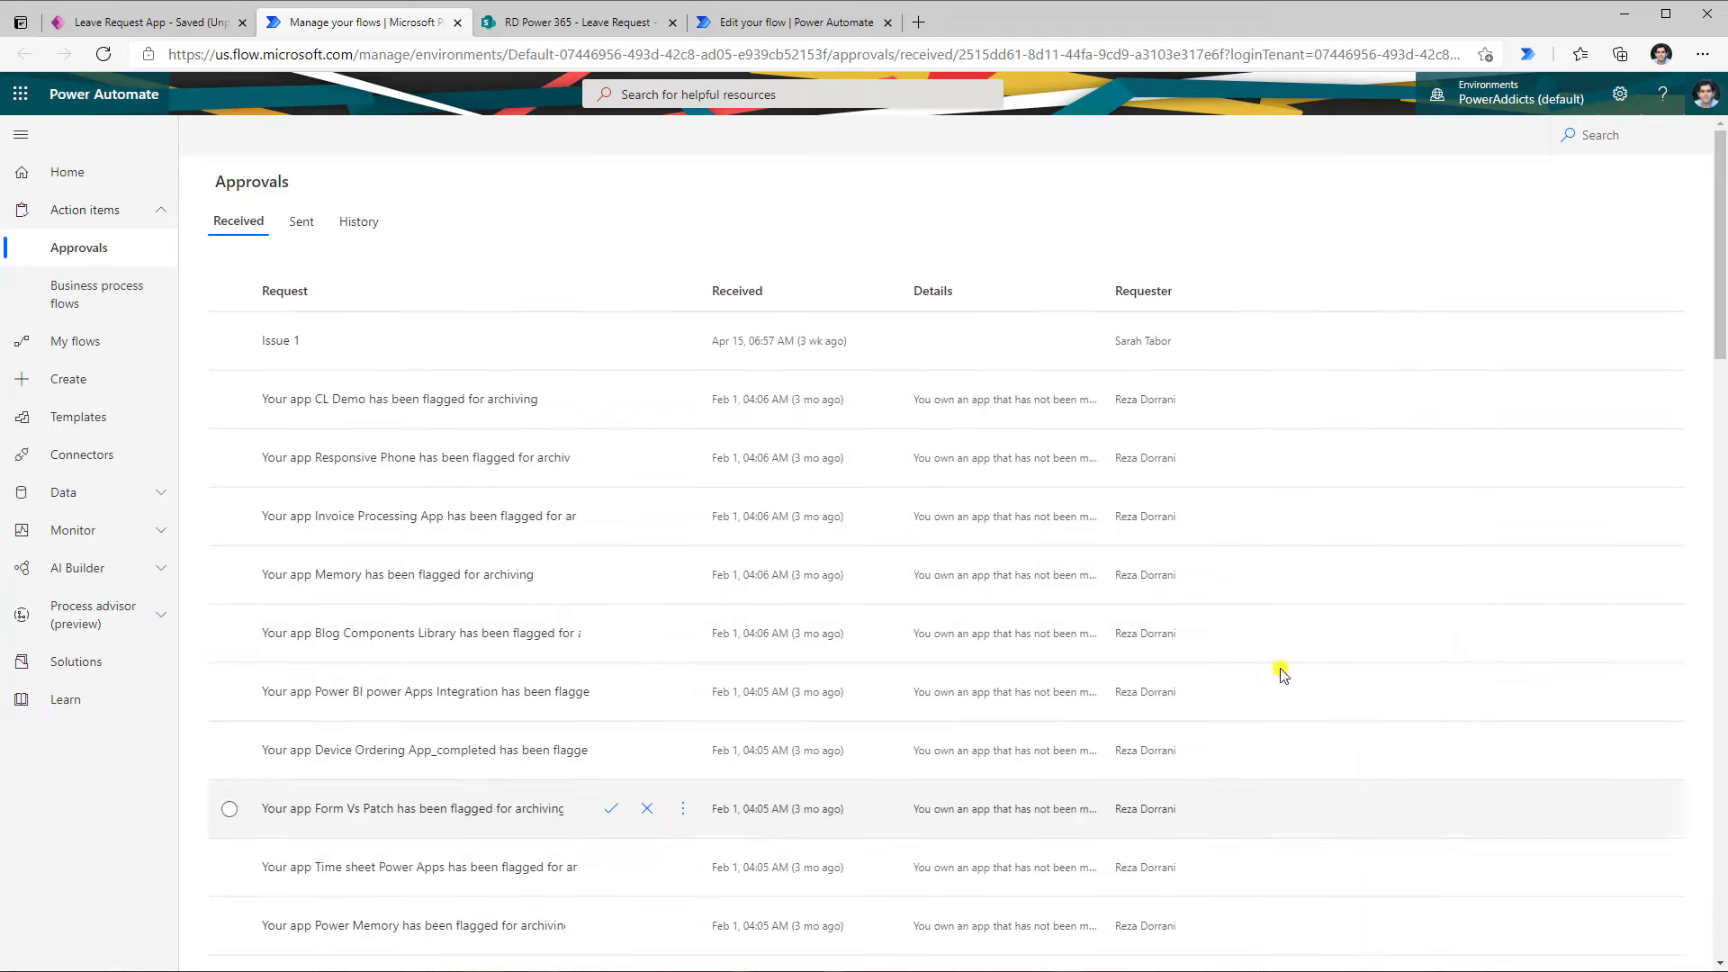
Return to the previewed dashboard, relaunch the Vacation card's approval link, dismiss the response pane, and go back to the dashboard
click(182, 26)
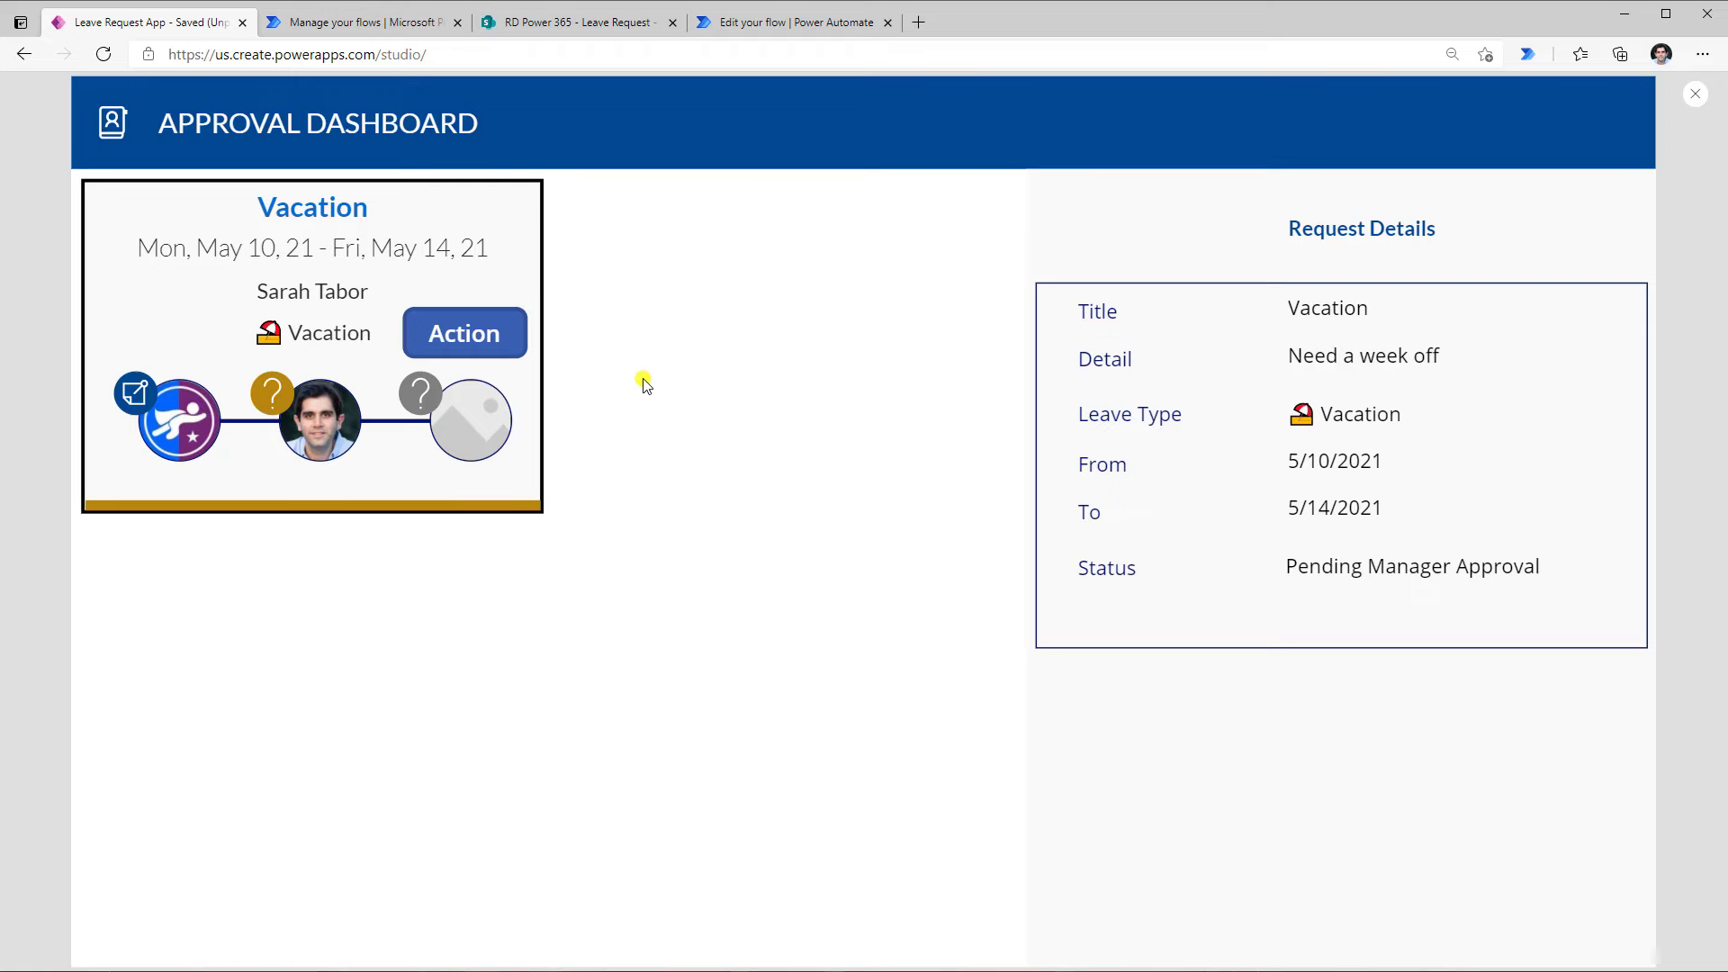
click(488, 332)
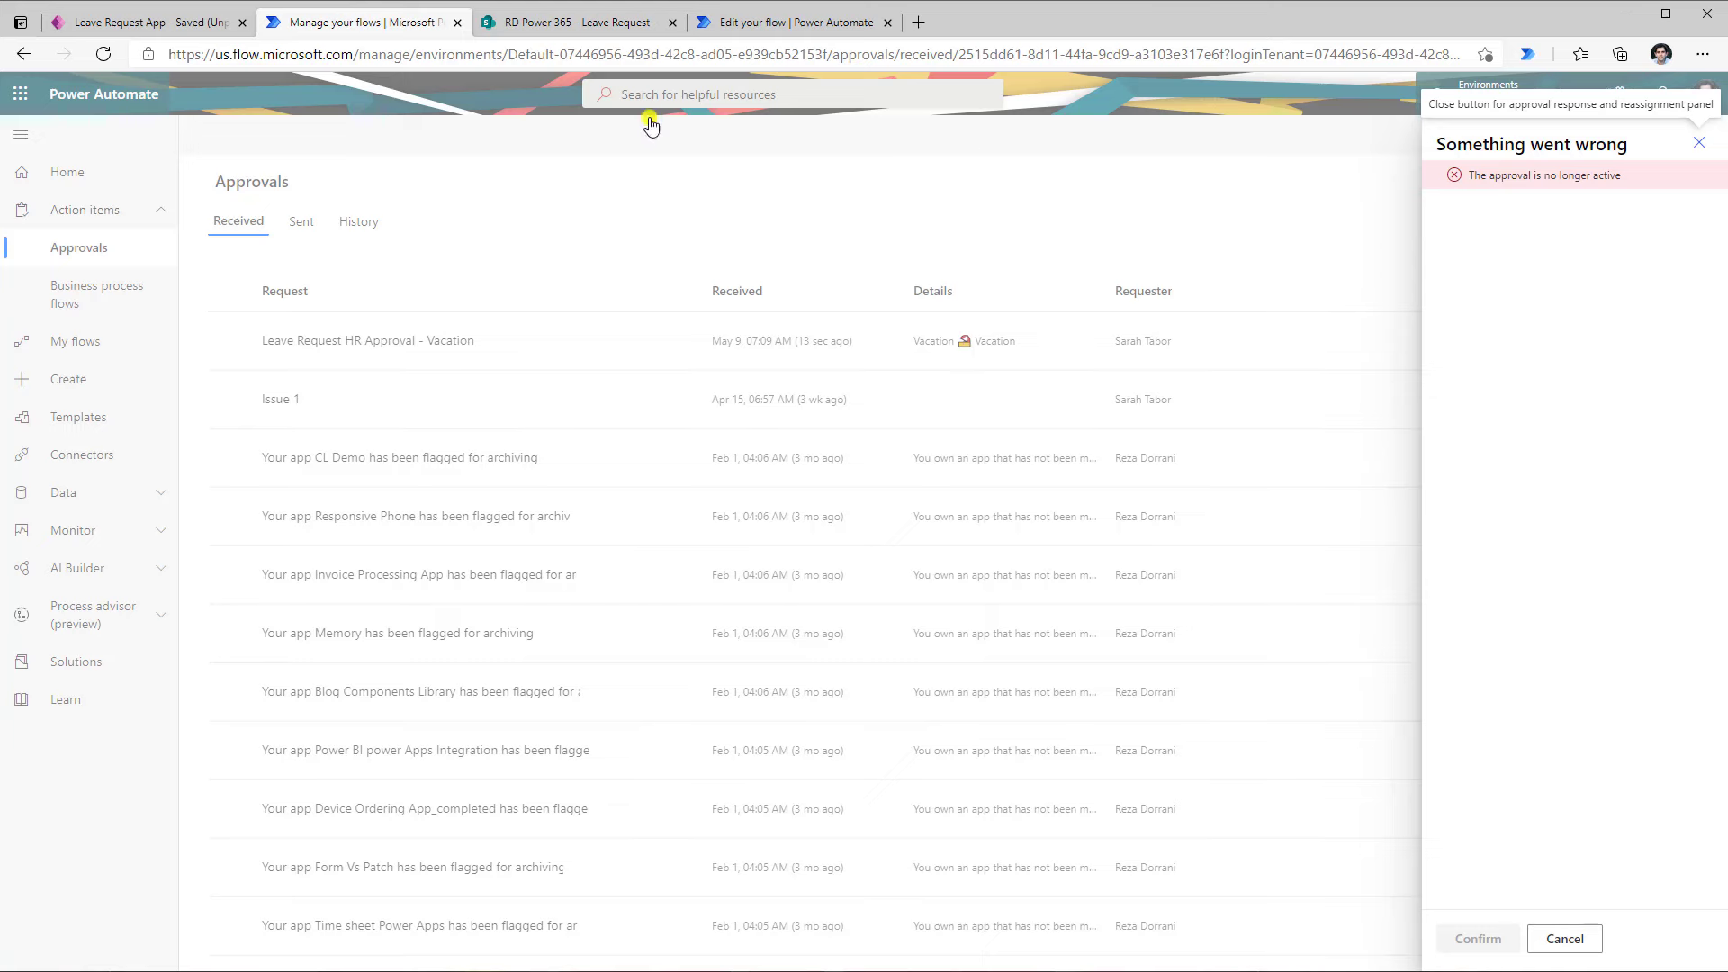
click(1580, 937)
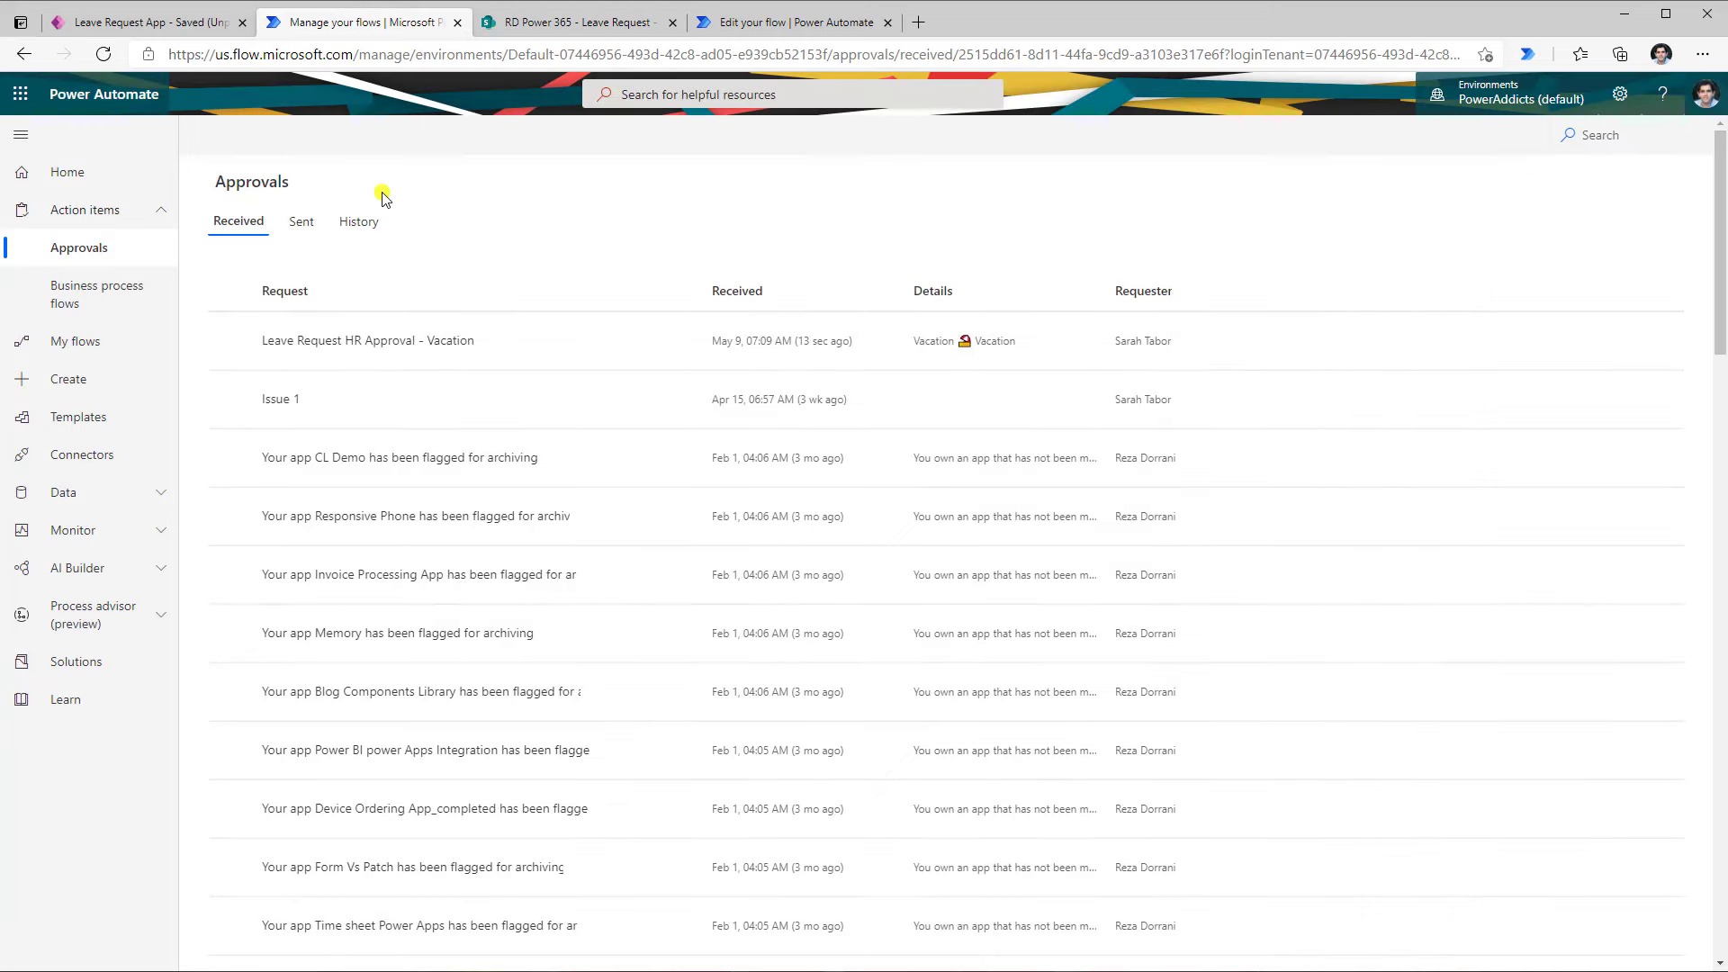
click(169, 28)
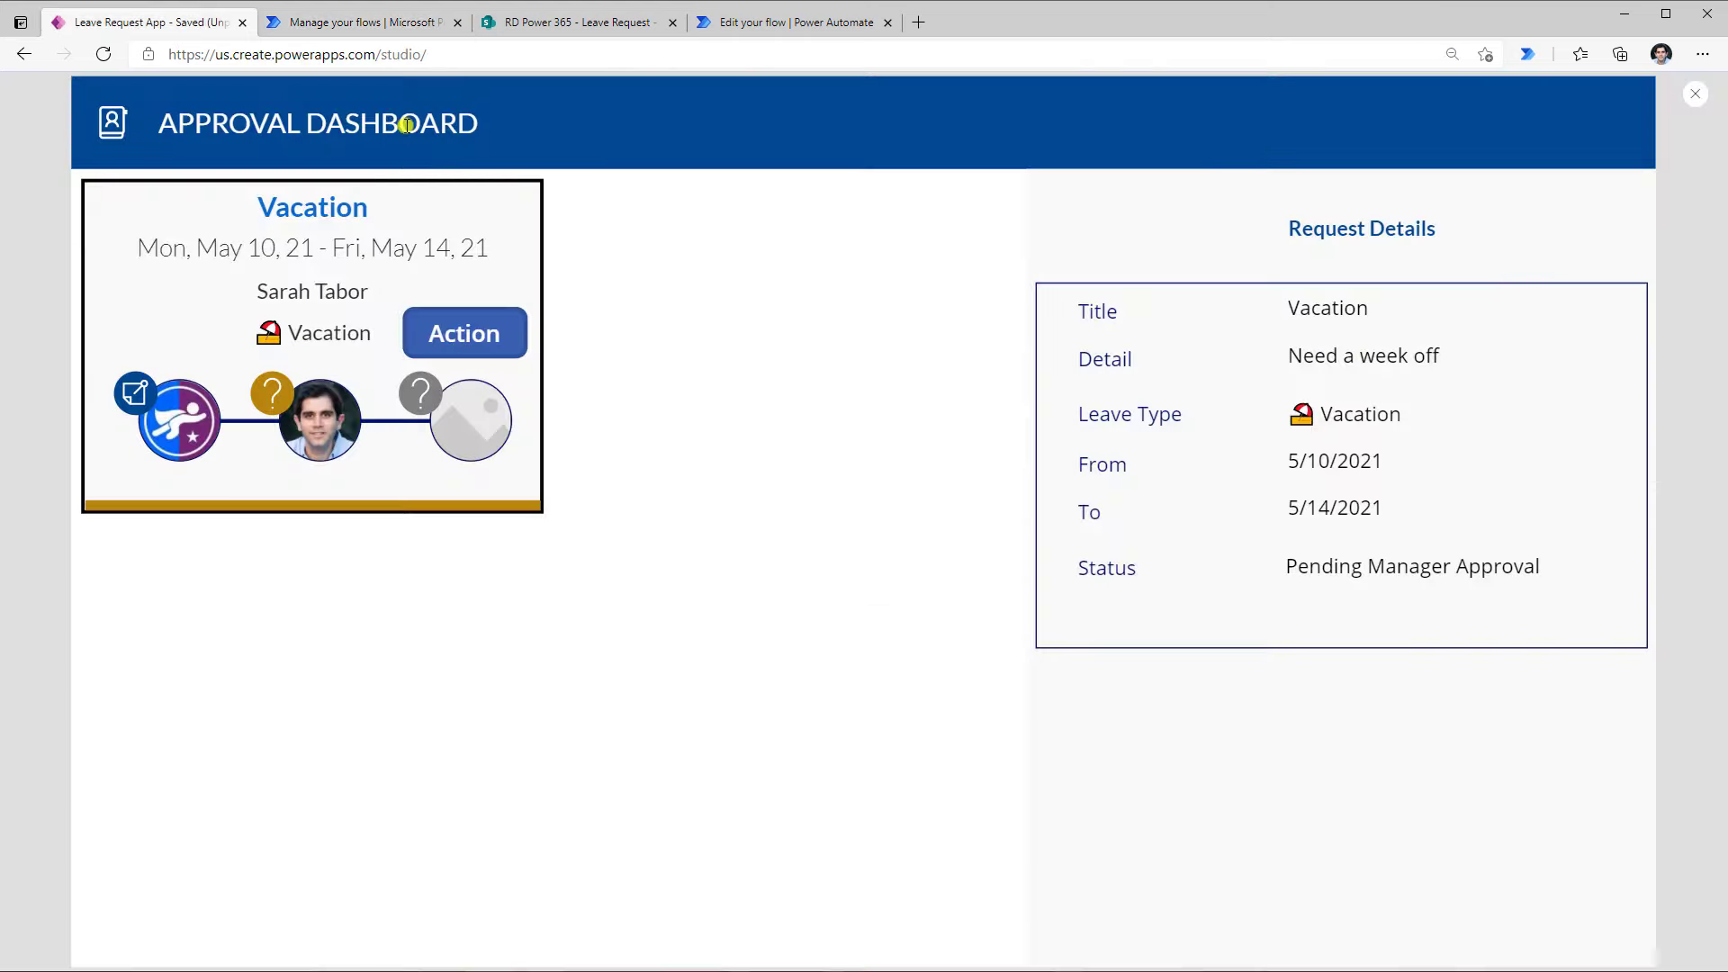
Reopen the approval dashboard as an approver, and check the Vacation request's status, HR approver and approval comments in the SharePoint Leave Request list
click(113, 123)
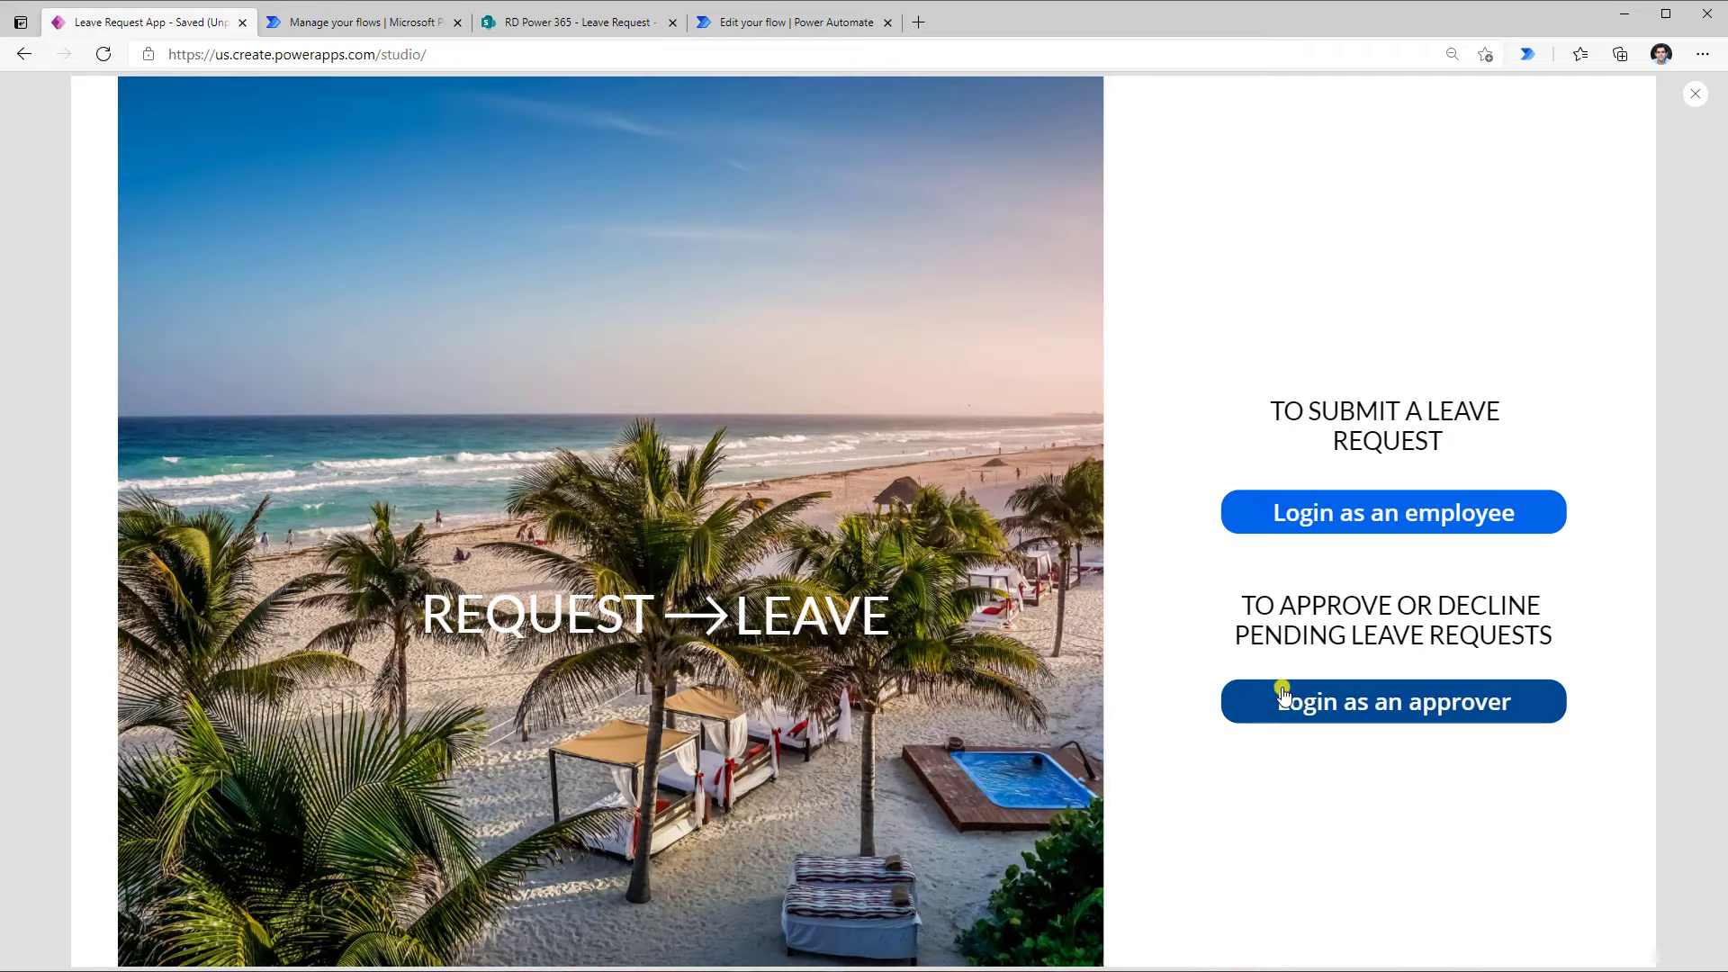
click(1370, 703)
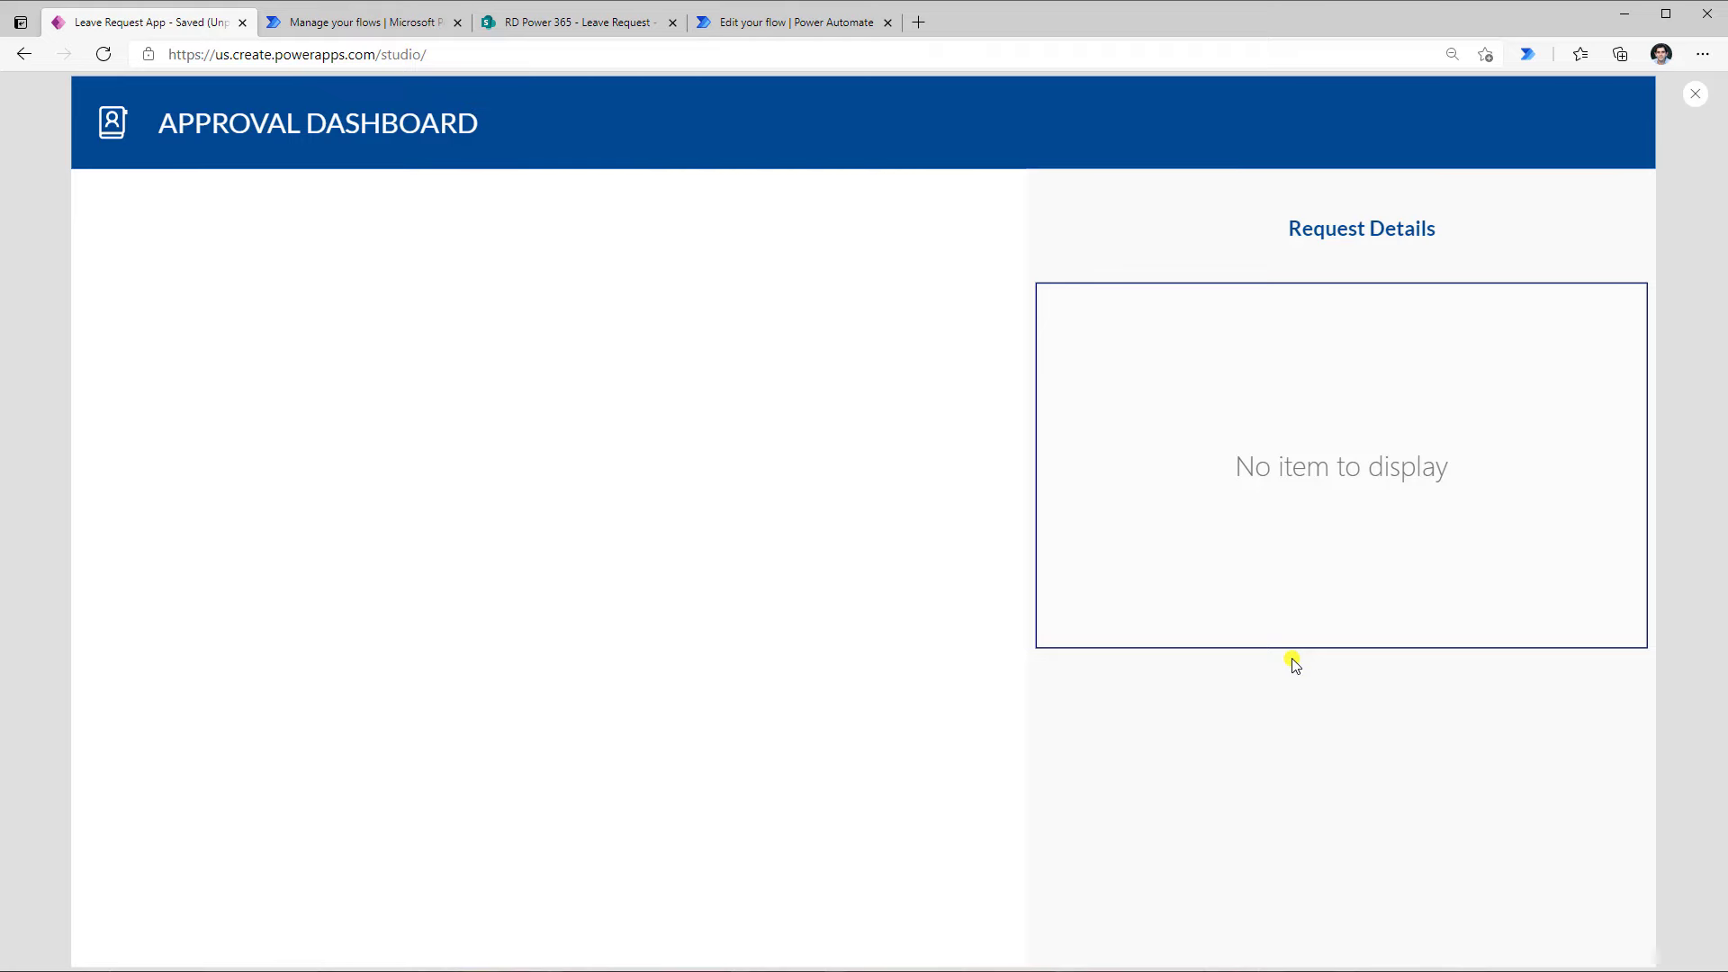
click(580, 23)
drag(1055, 965, 1055, 966)
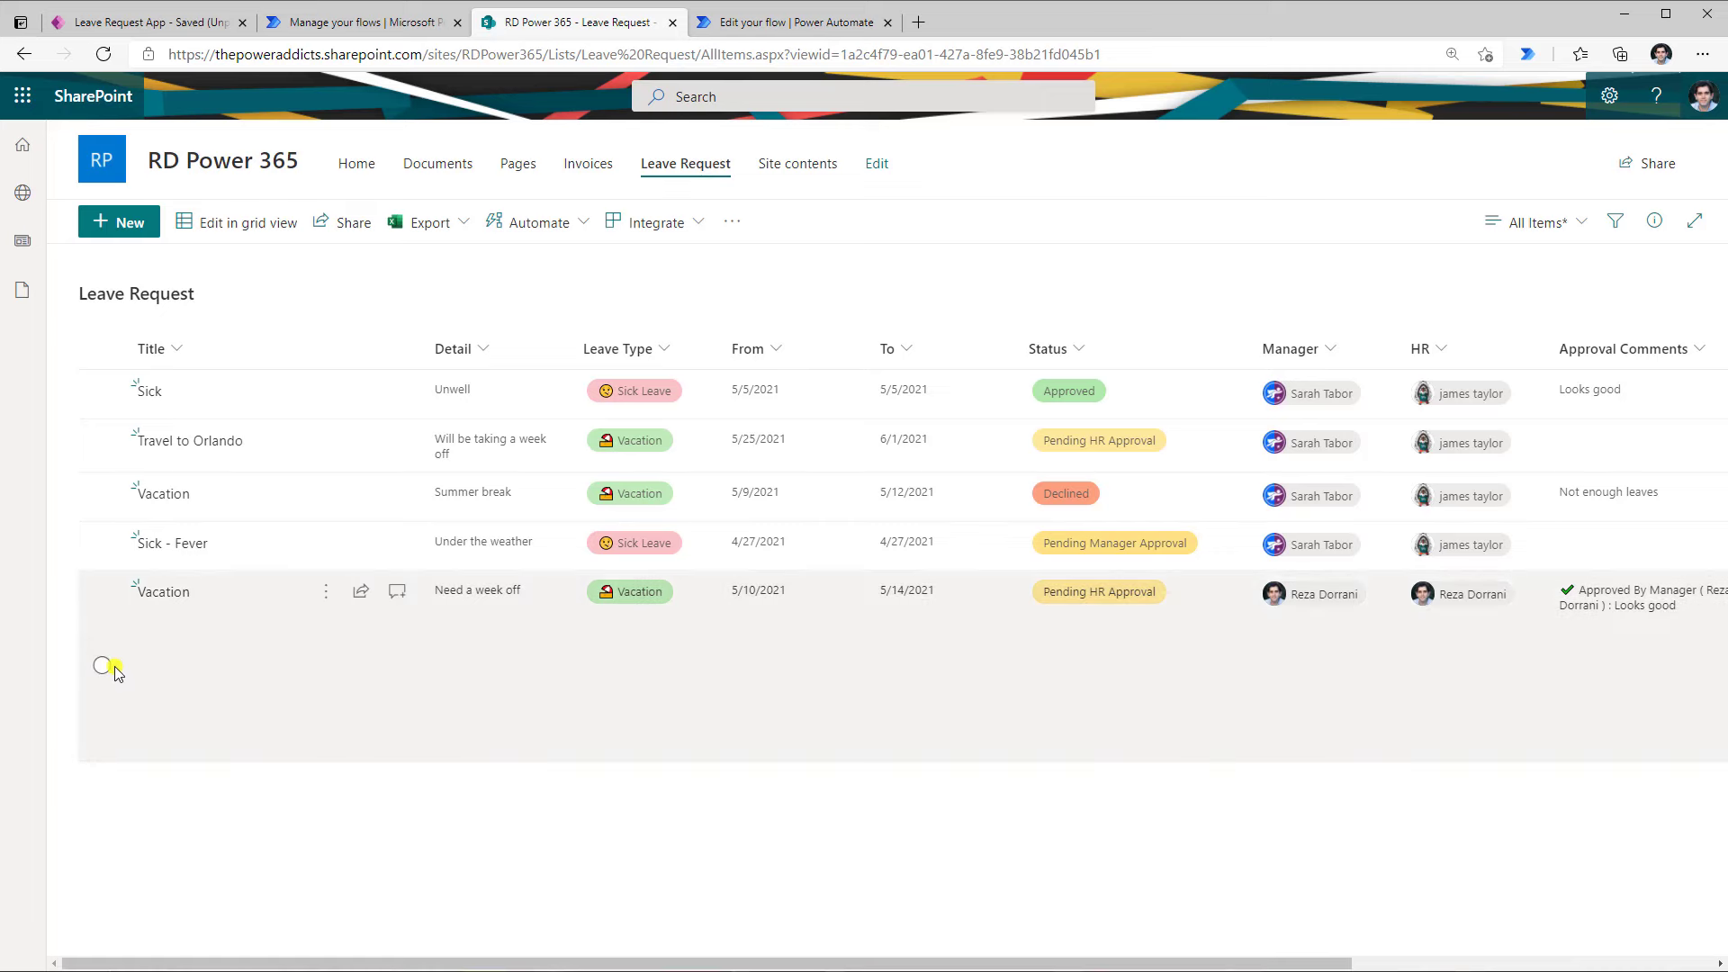
click(103, 666)
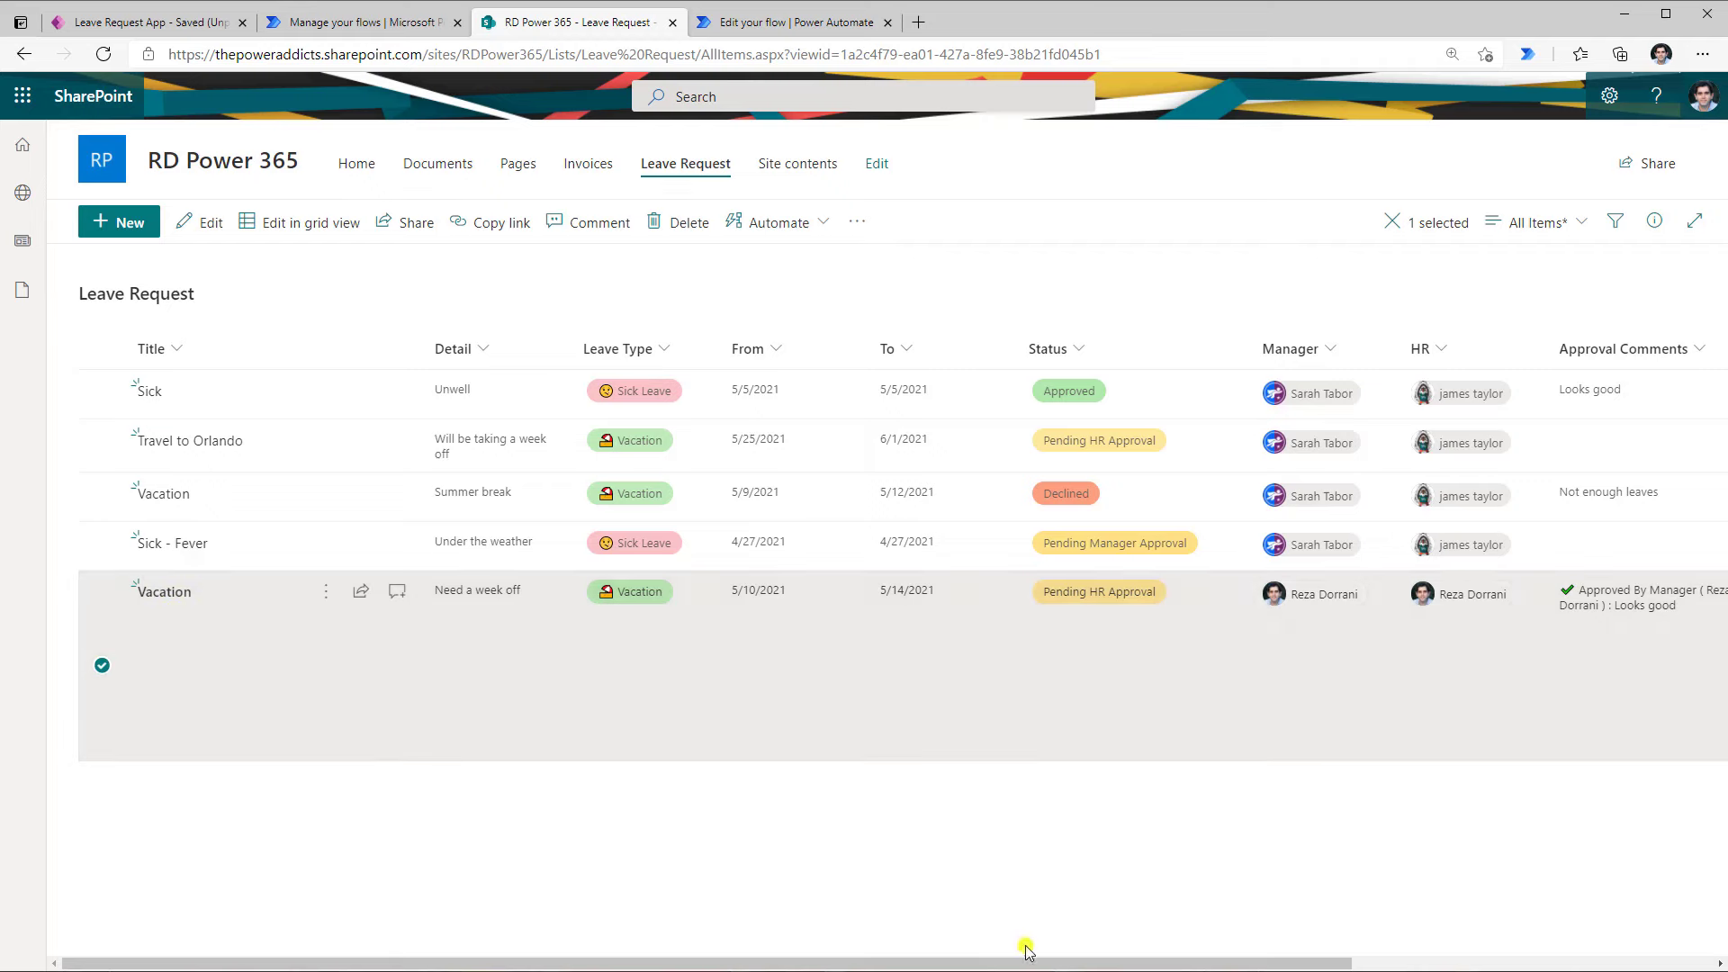
drag(1055, 966, 1326, 966)
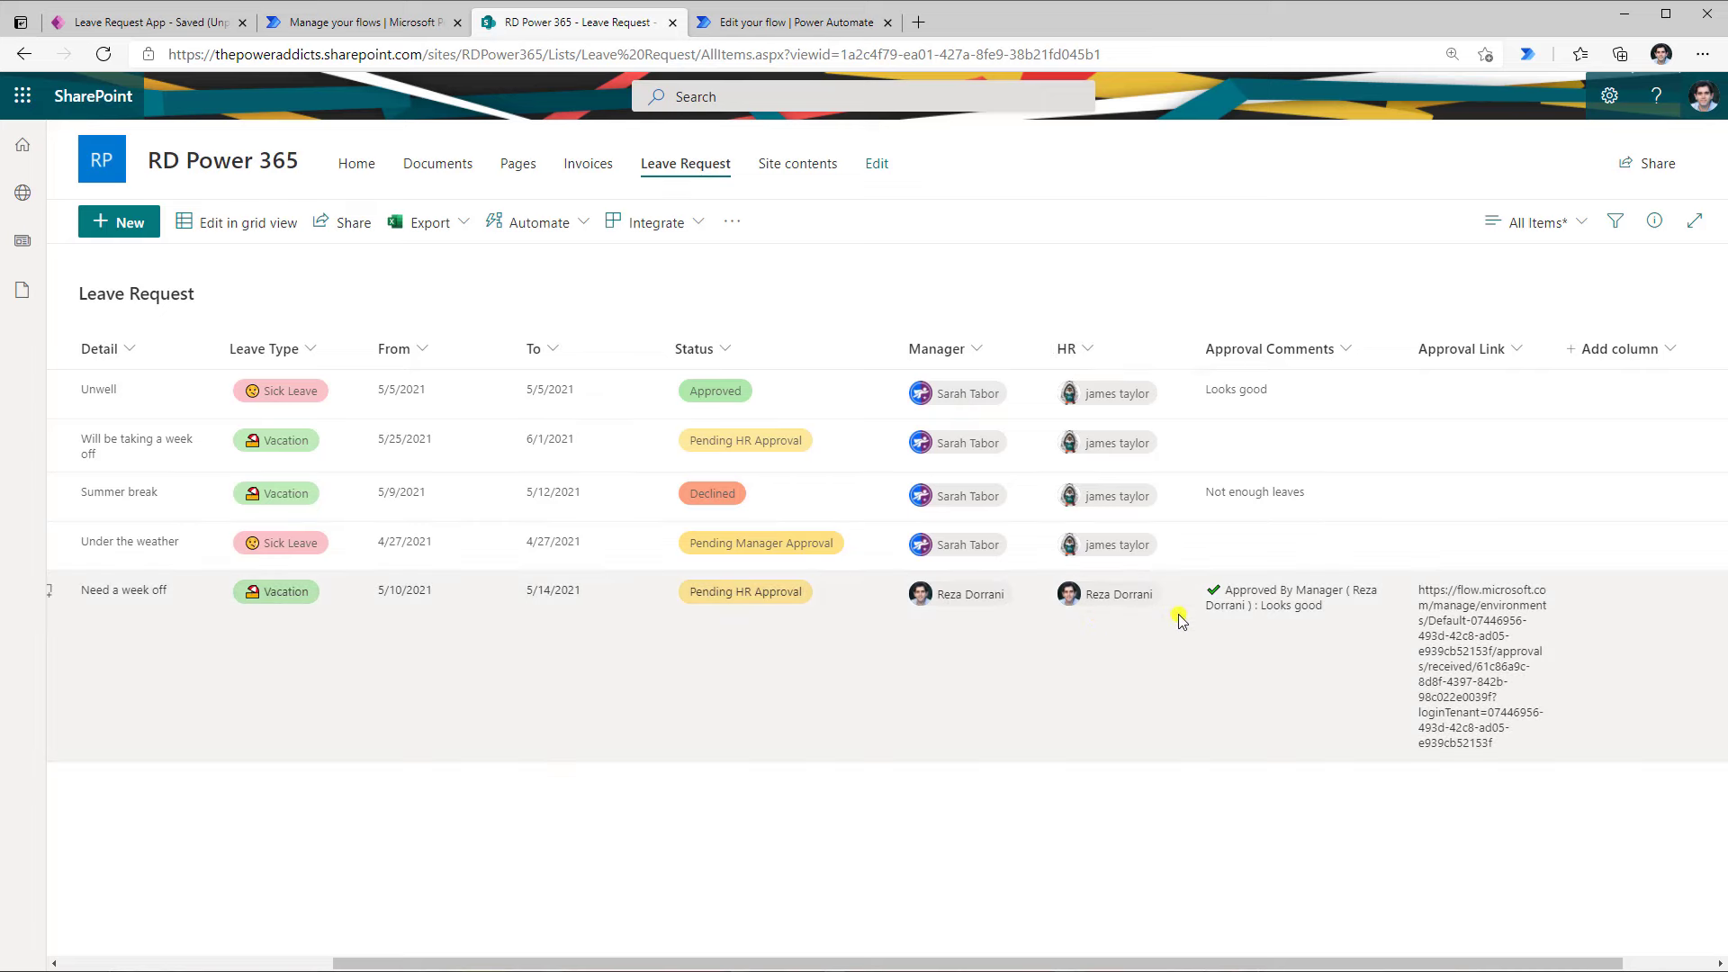
mouse_move(1116, 599)
Close the old Power Automate page, launch the Vacation request's HR approval from the app dashboard, and submit an Approve response with the comment "Ok"
click(457, 22)
click(180, 22)
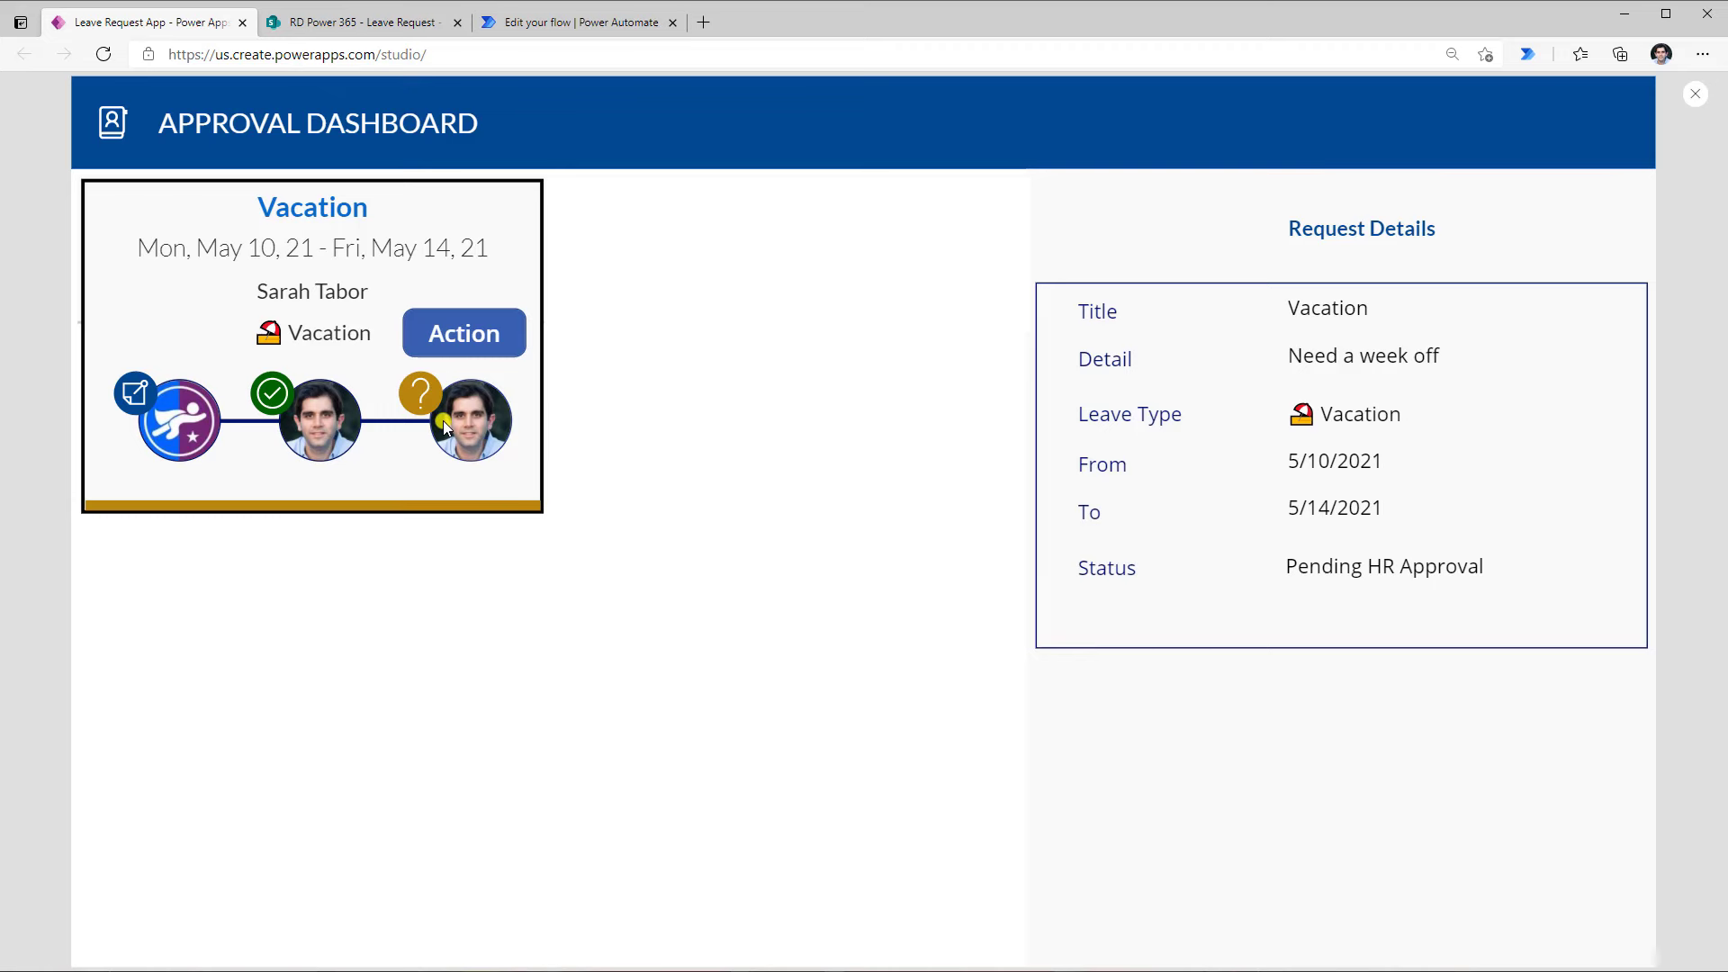
click(458, 334)
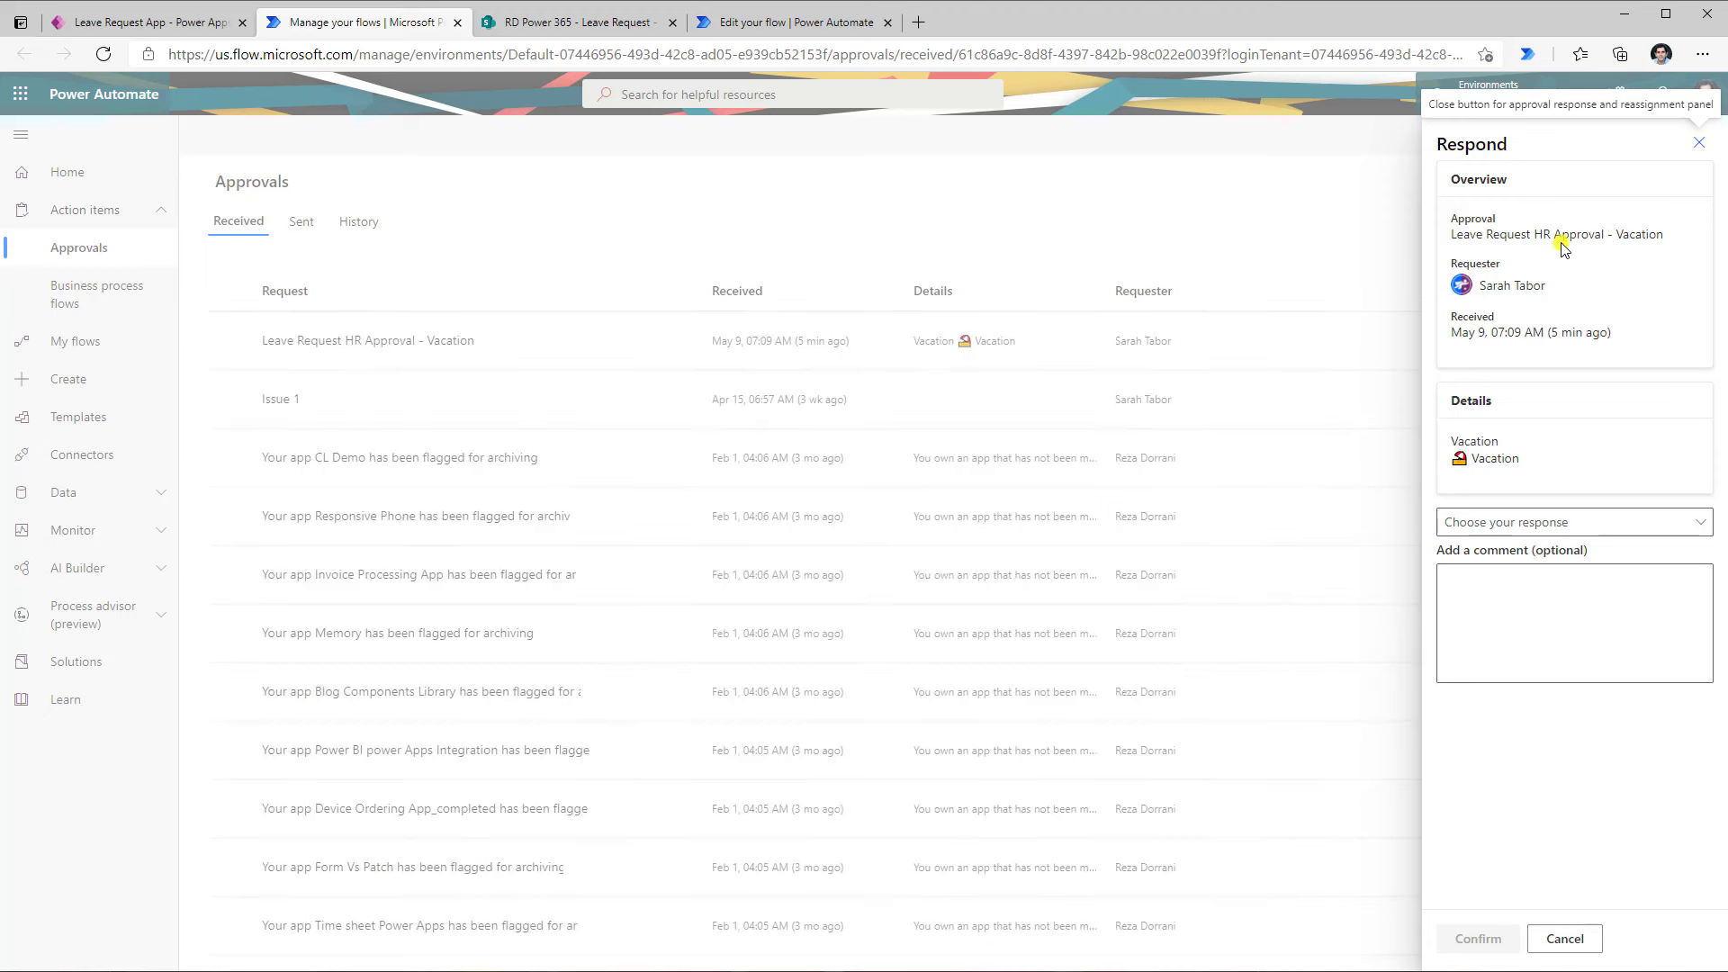
click(1535, 521)
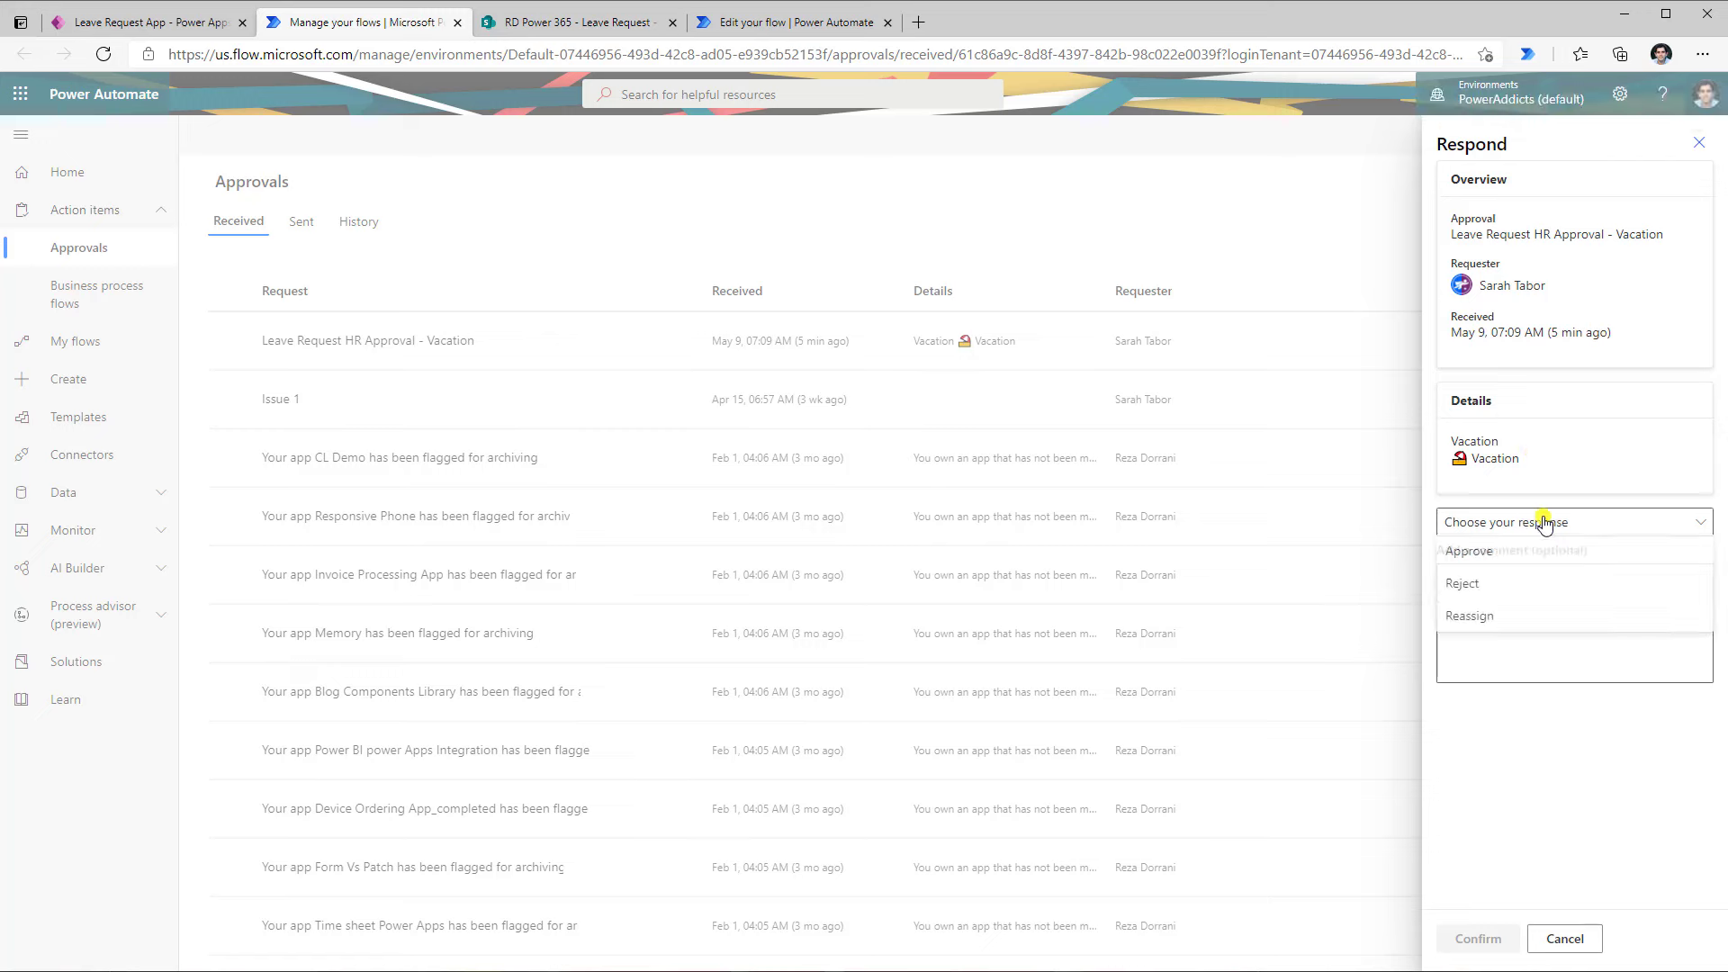
click(1497, 559)
click(1496, 609)
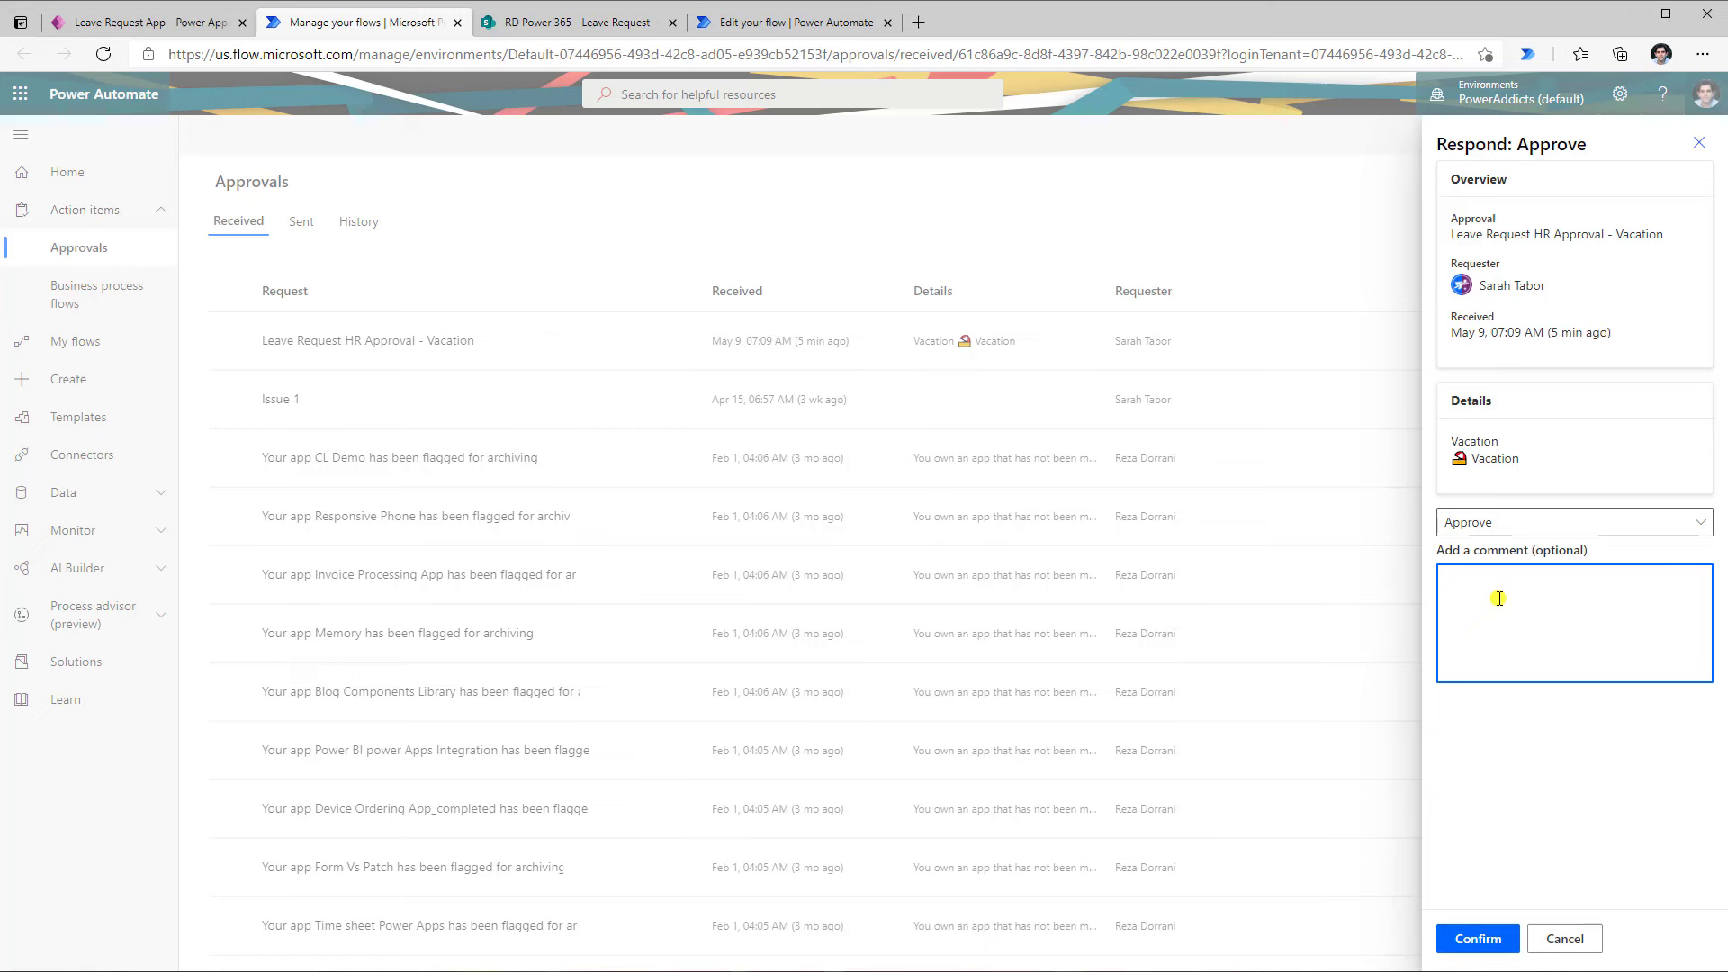
click(1478, 937)
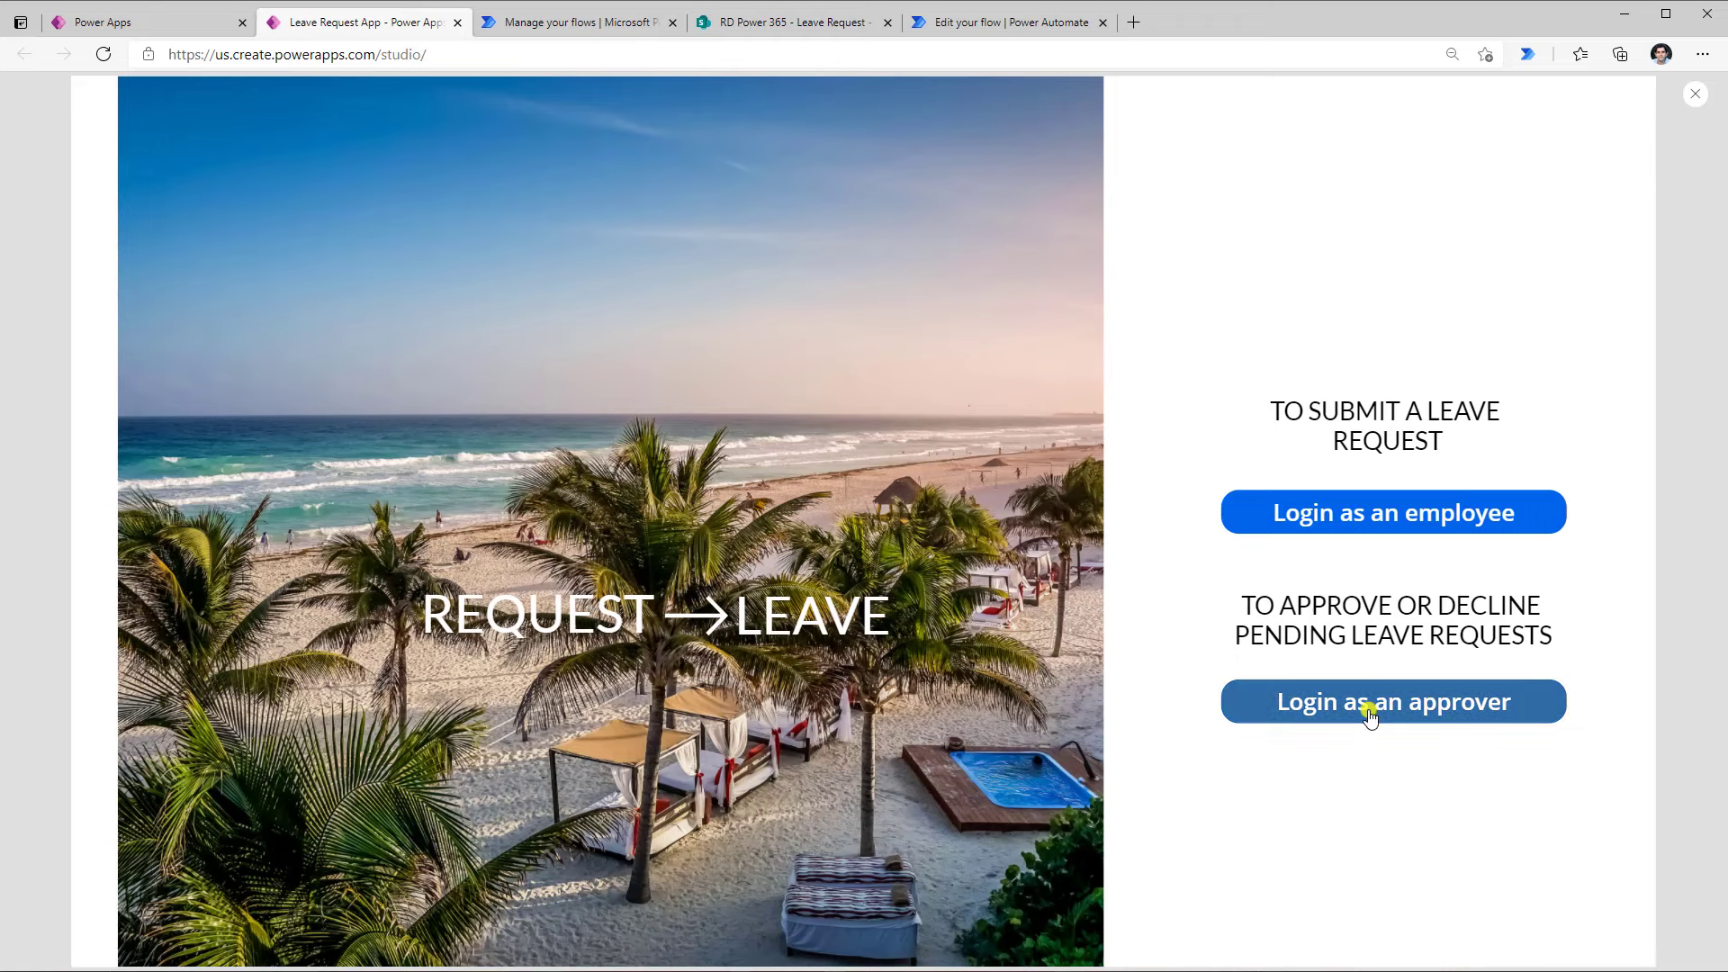
Reopen the approval dashboard as an approver, and examine the Vacation request's status and approval comments in the SharePoint Leave Request list
click(1401, 704)
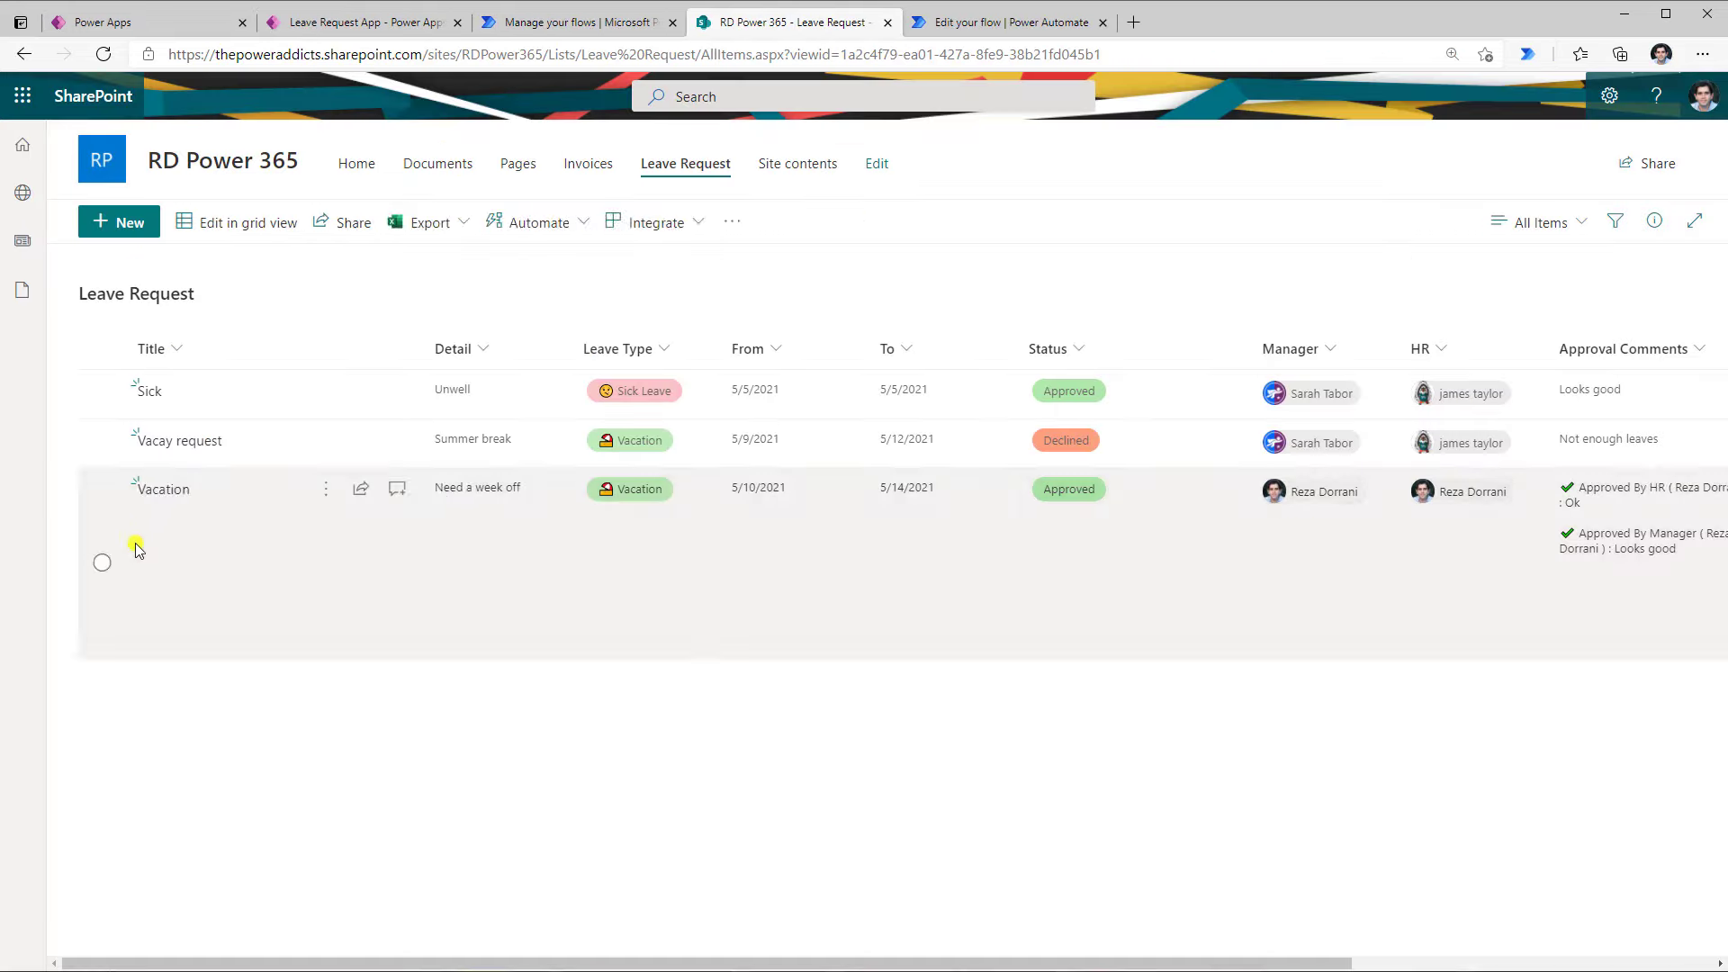
click(135, 547)
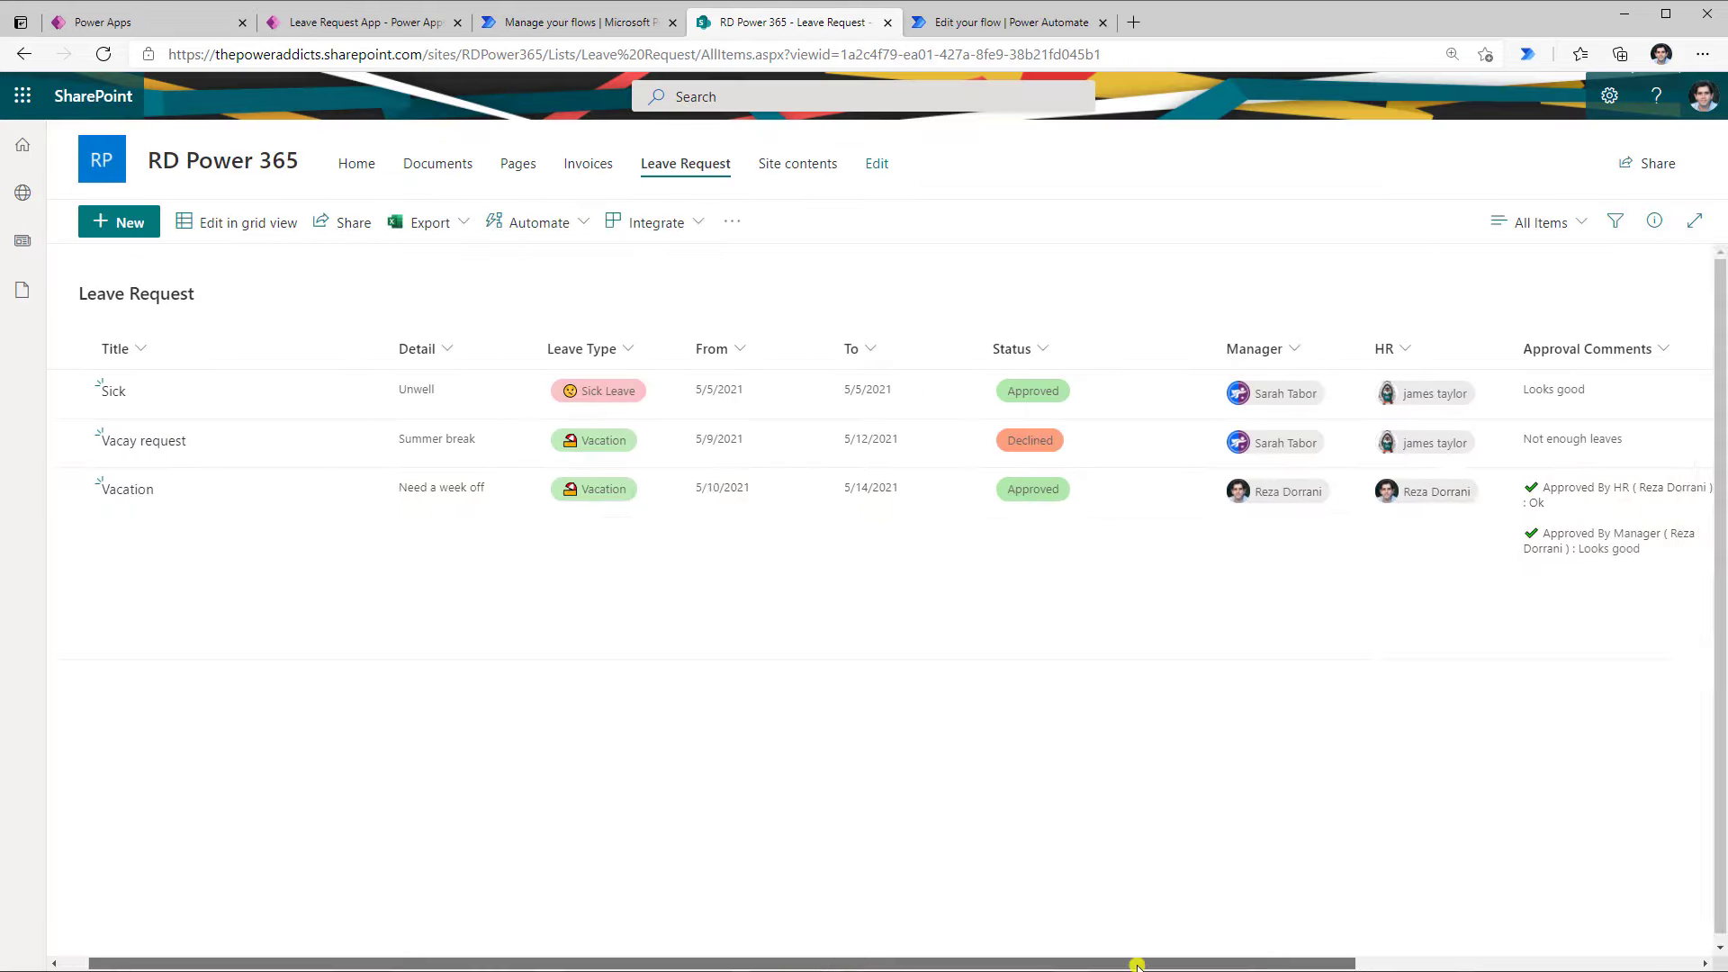
drag(1137, 964, 1472, 964)
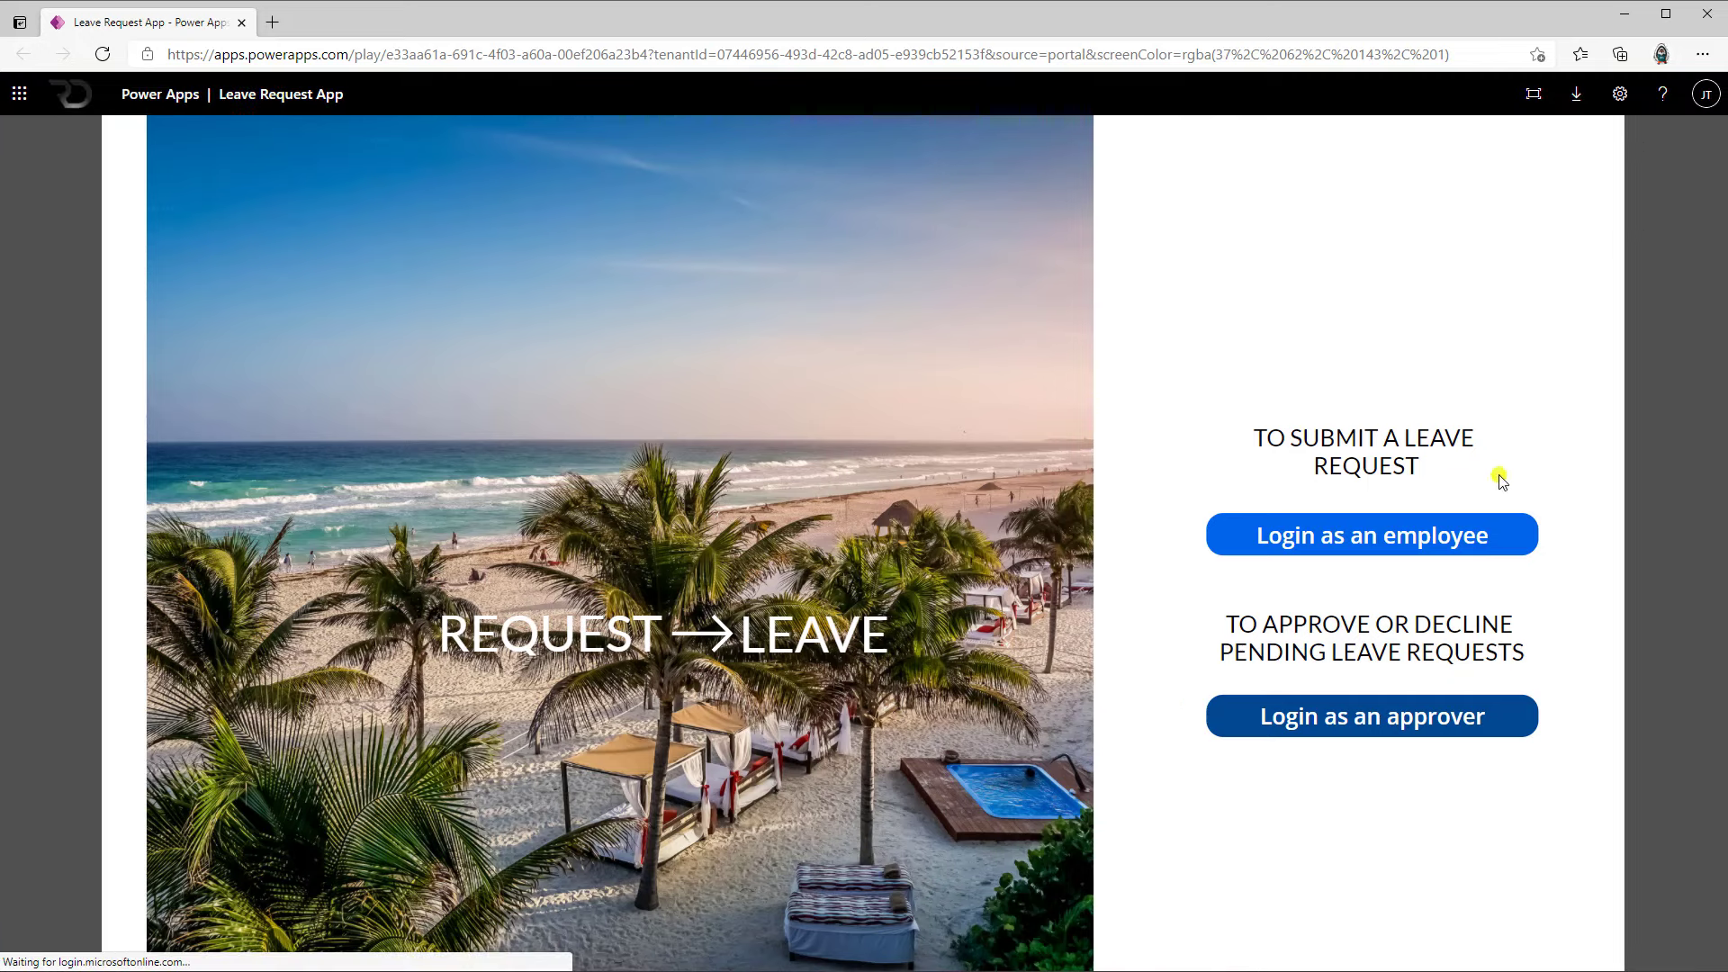
In the published app, submit an employee Sick Leave request titled "Unwell - cold" with detail "under the weather" from 5/10/2021 to 5/10/2021
click(1383, 550)
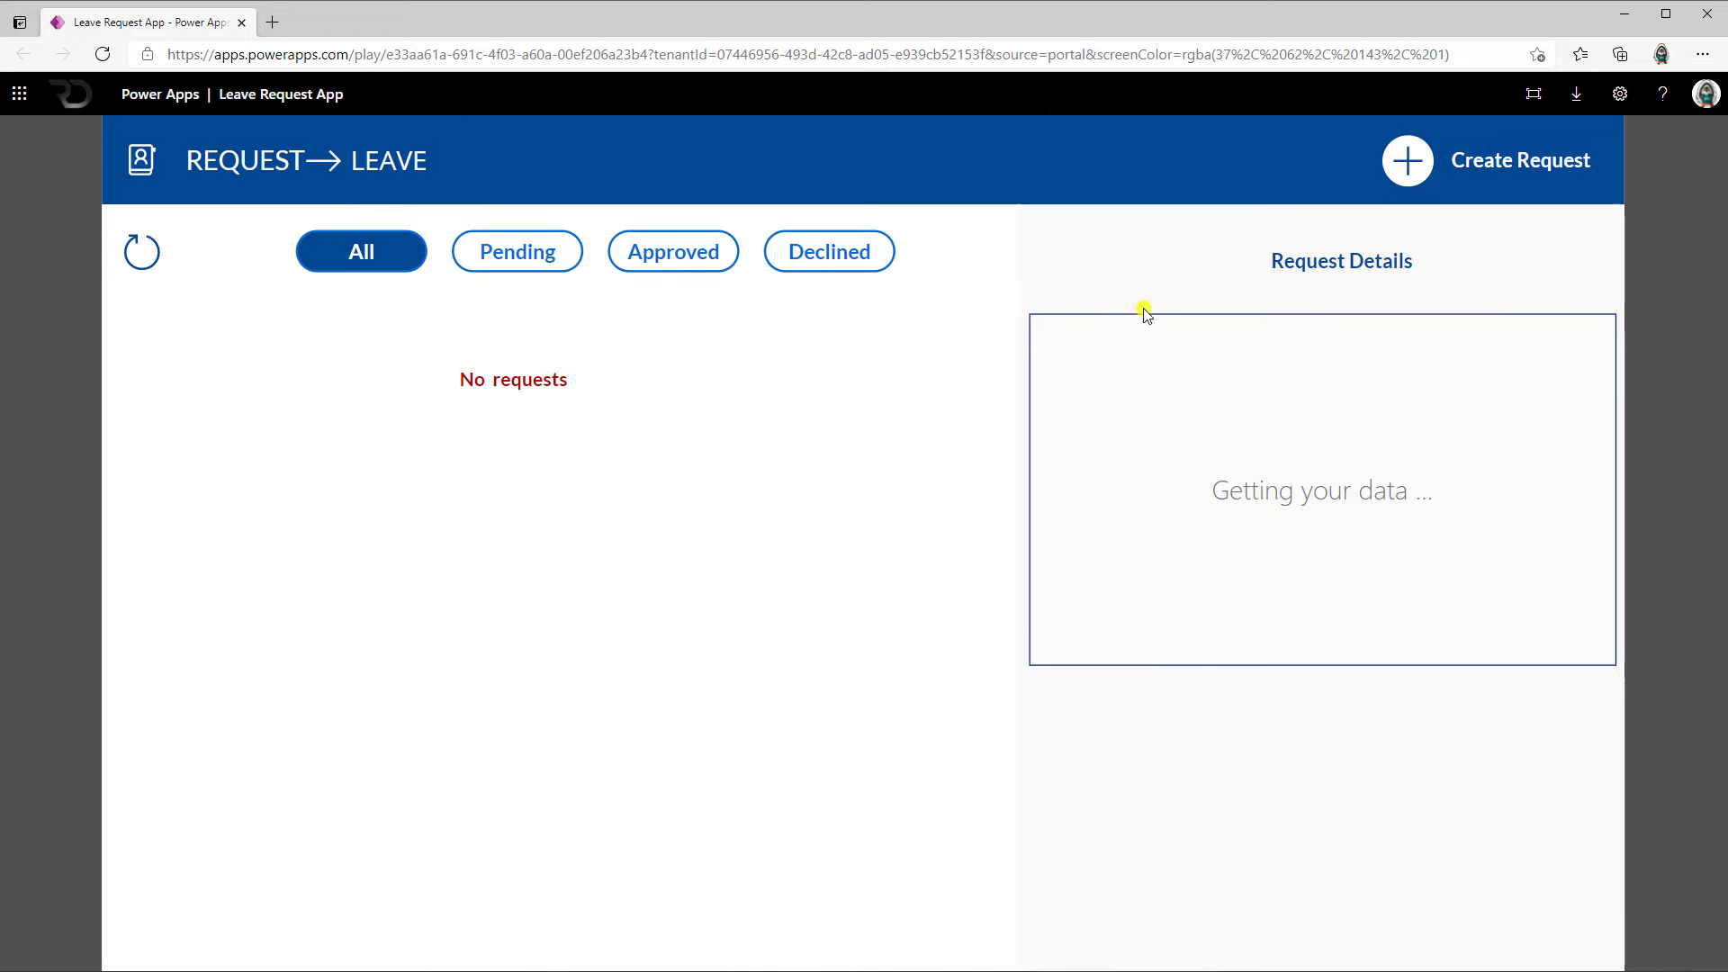
click(1408, 161)
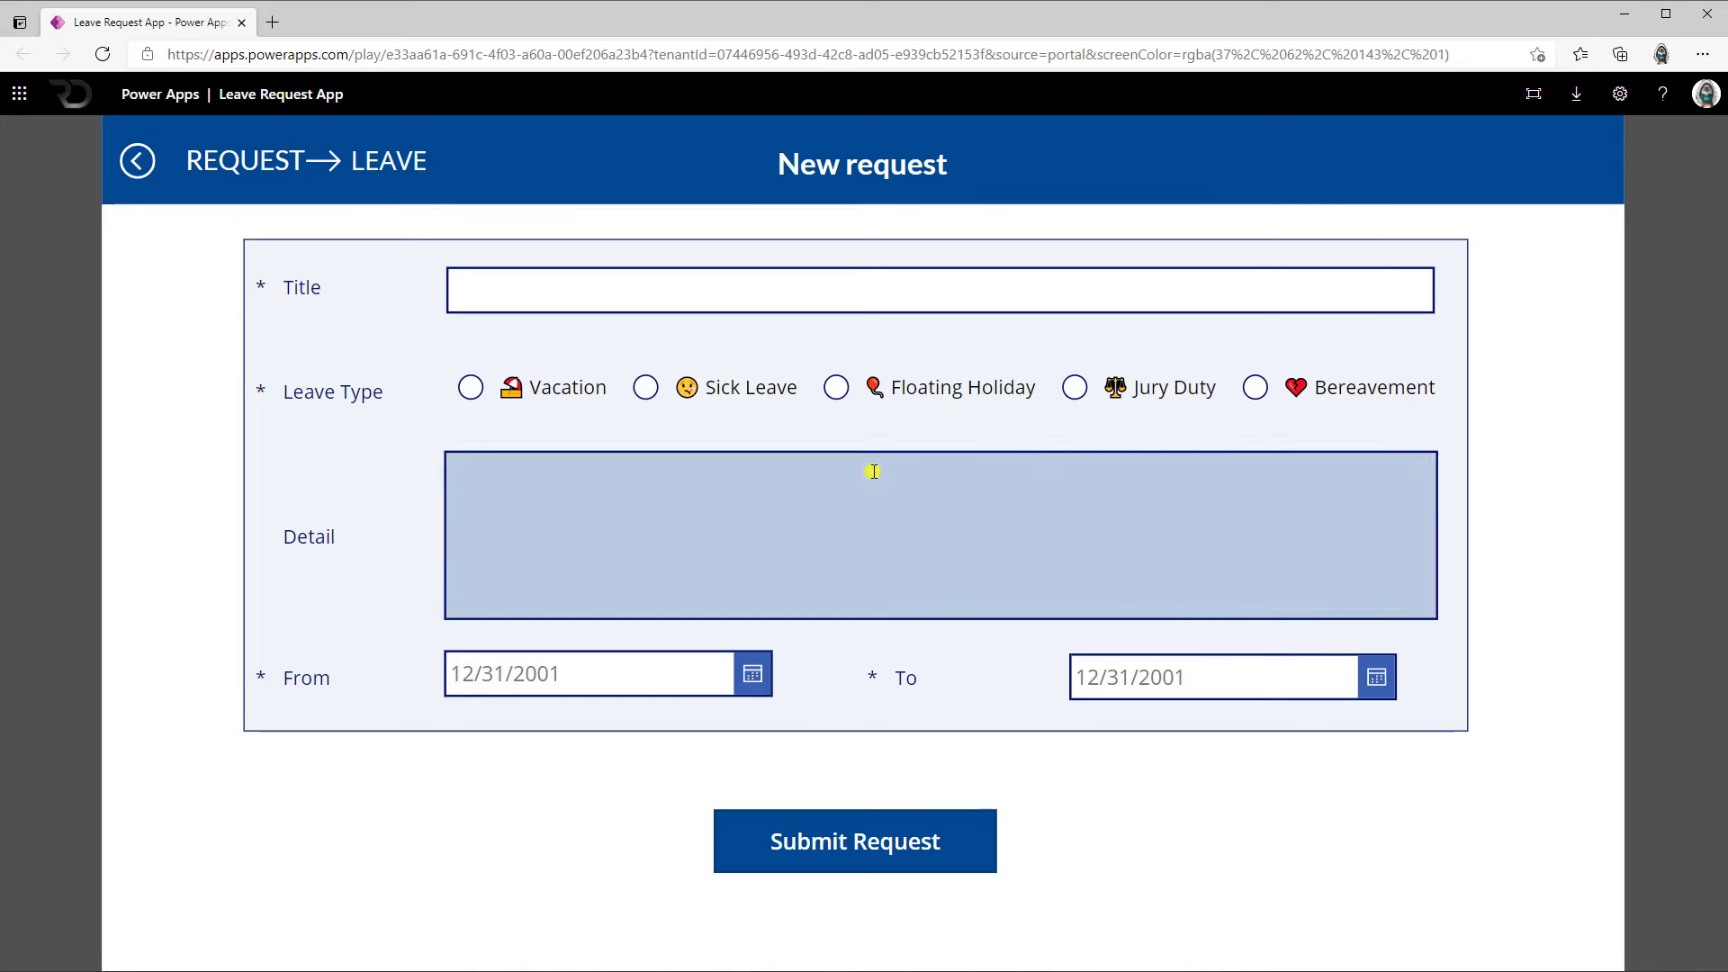
click(639, 396)
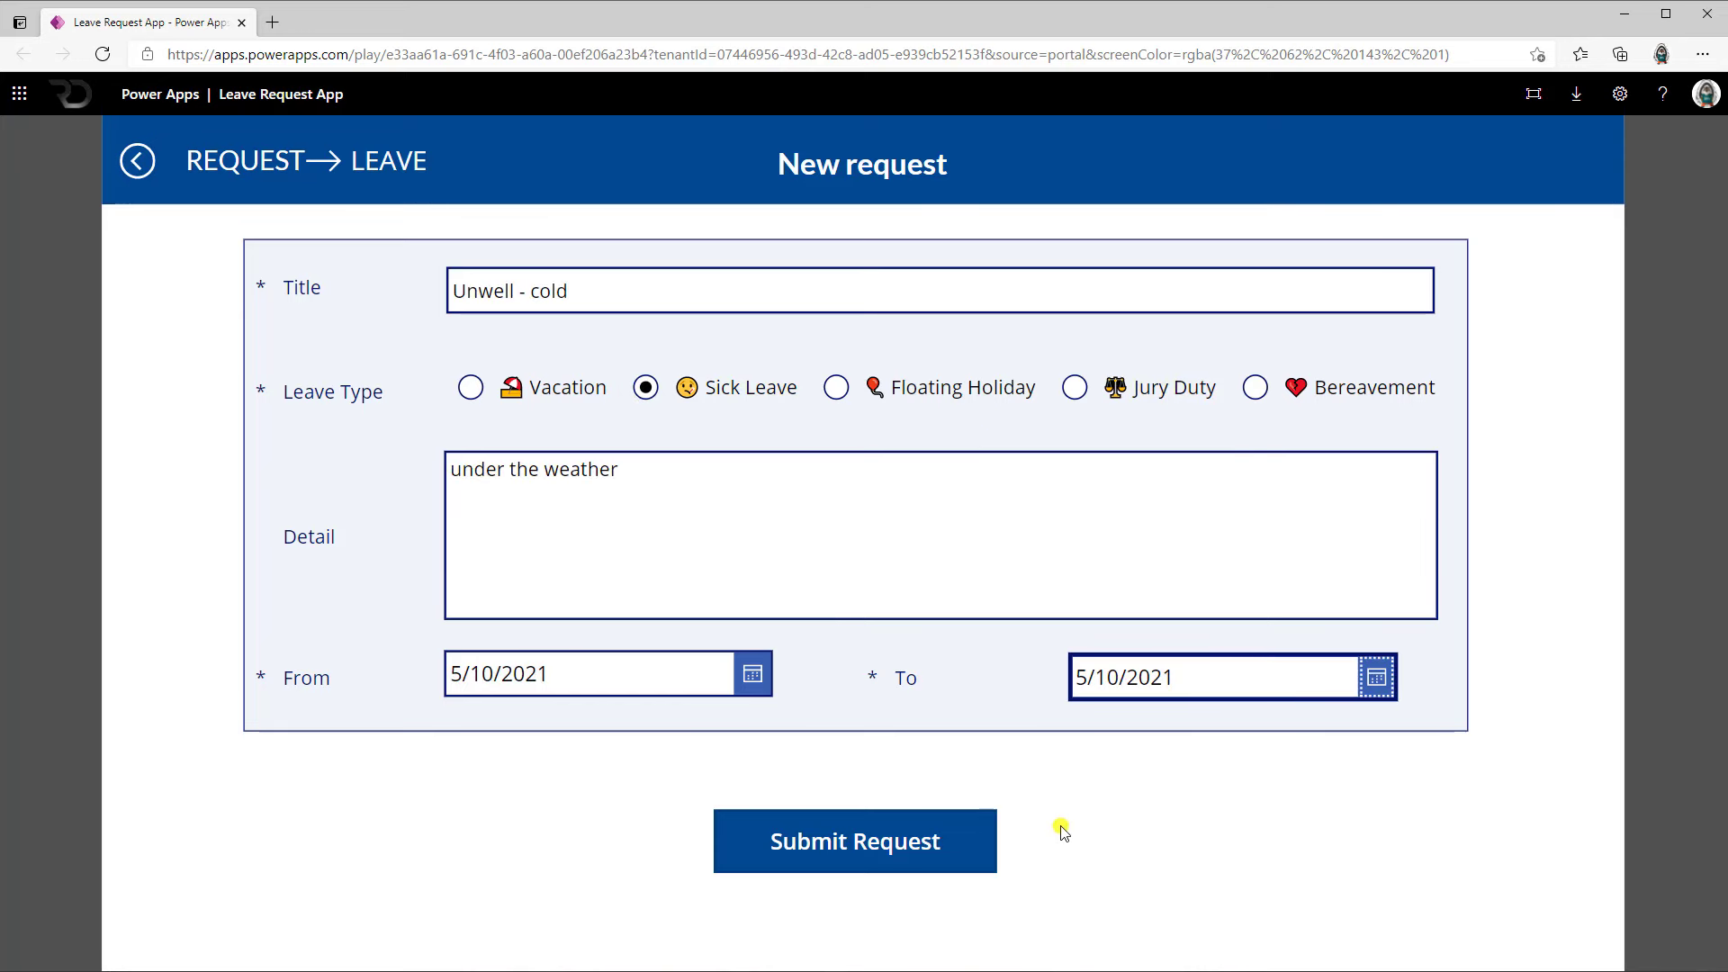
click(885, 852)
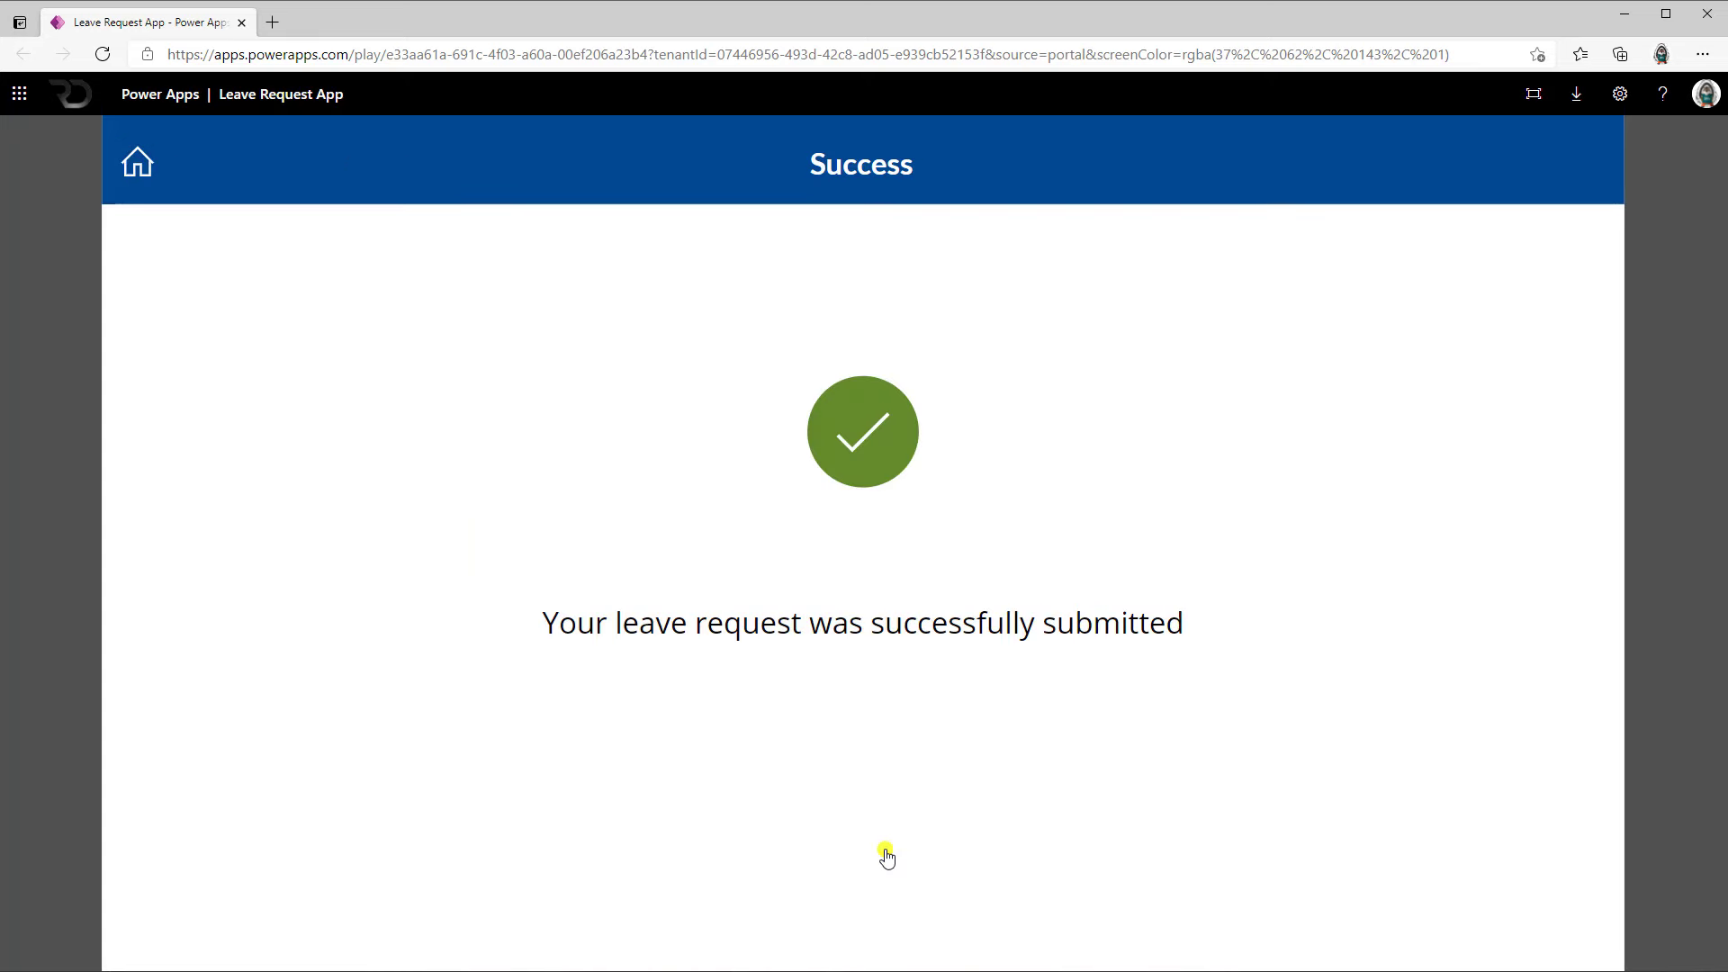
Return to the employee home screen and refresh the leave requests to check the new request's approval progress
click(137, 163)
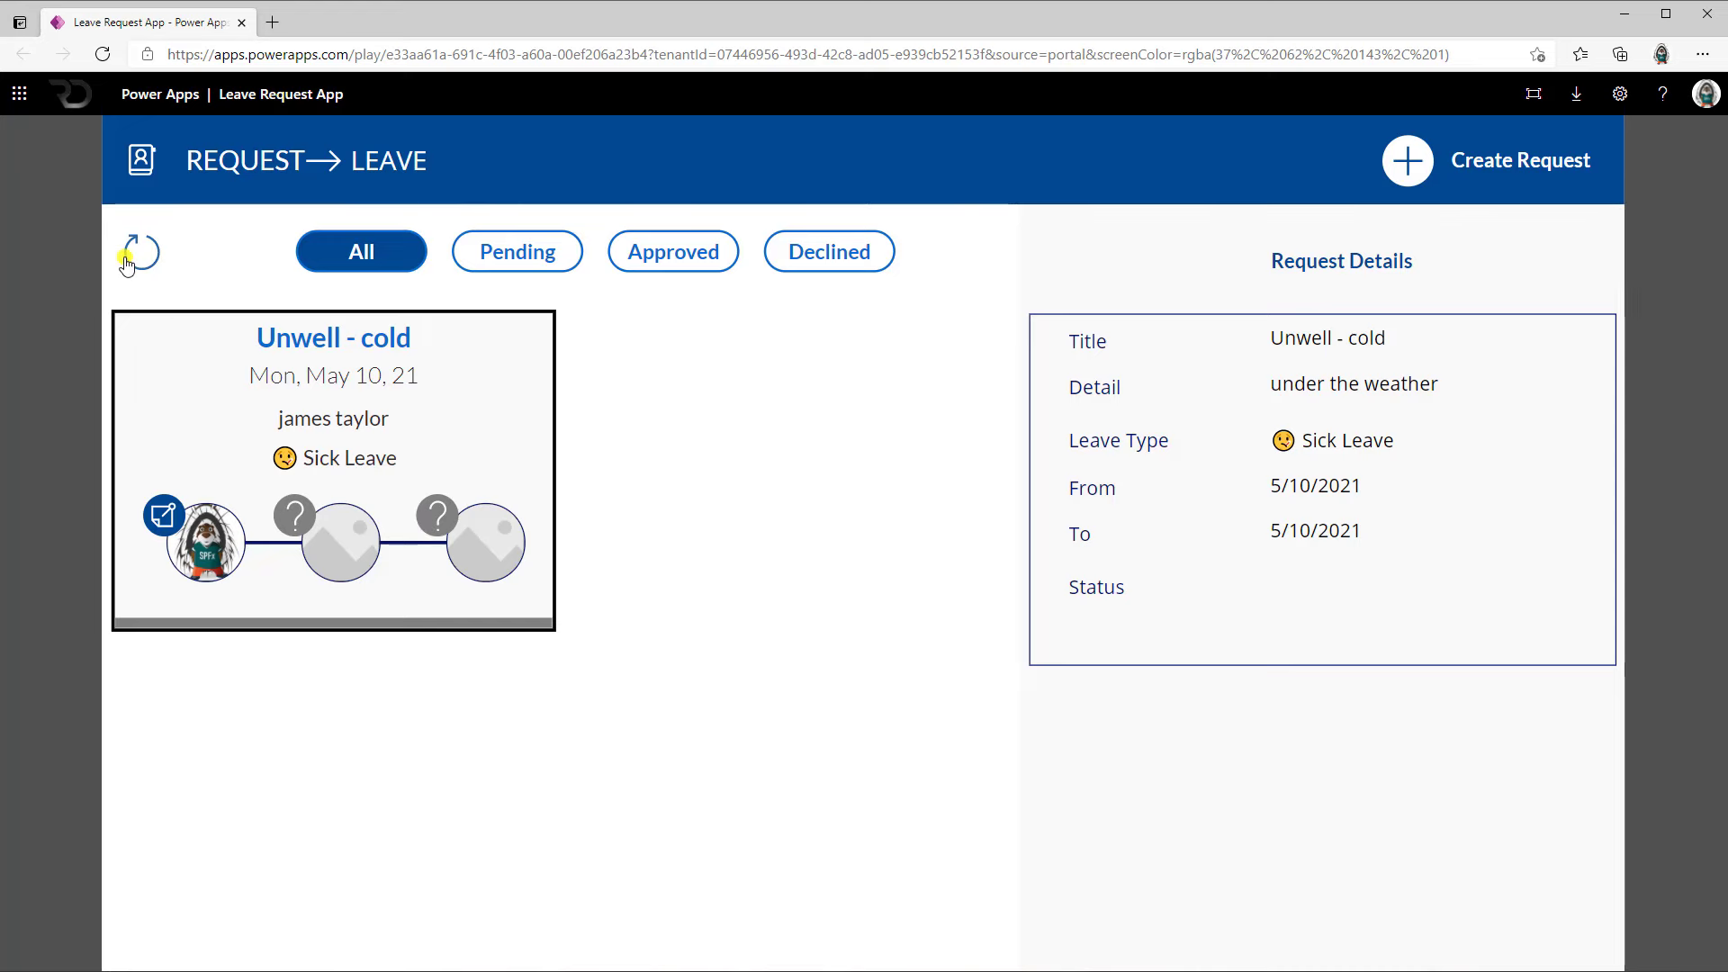
click(162, 262)
click(141, 255)
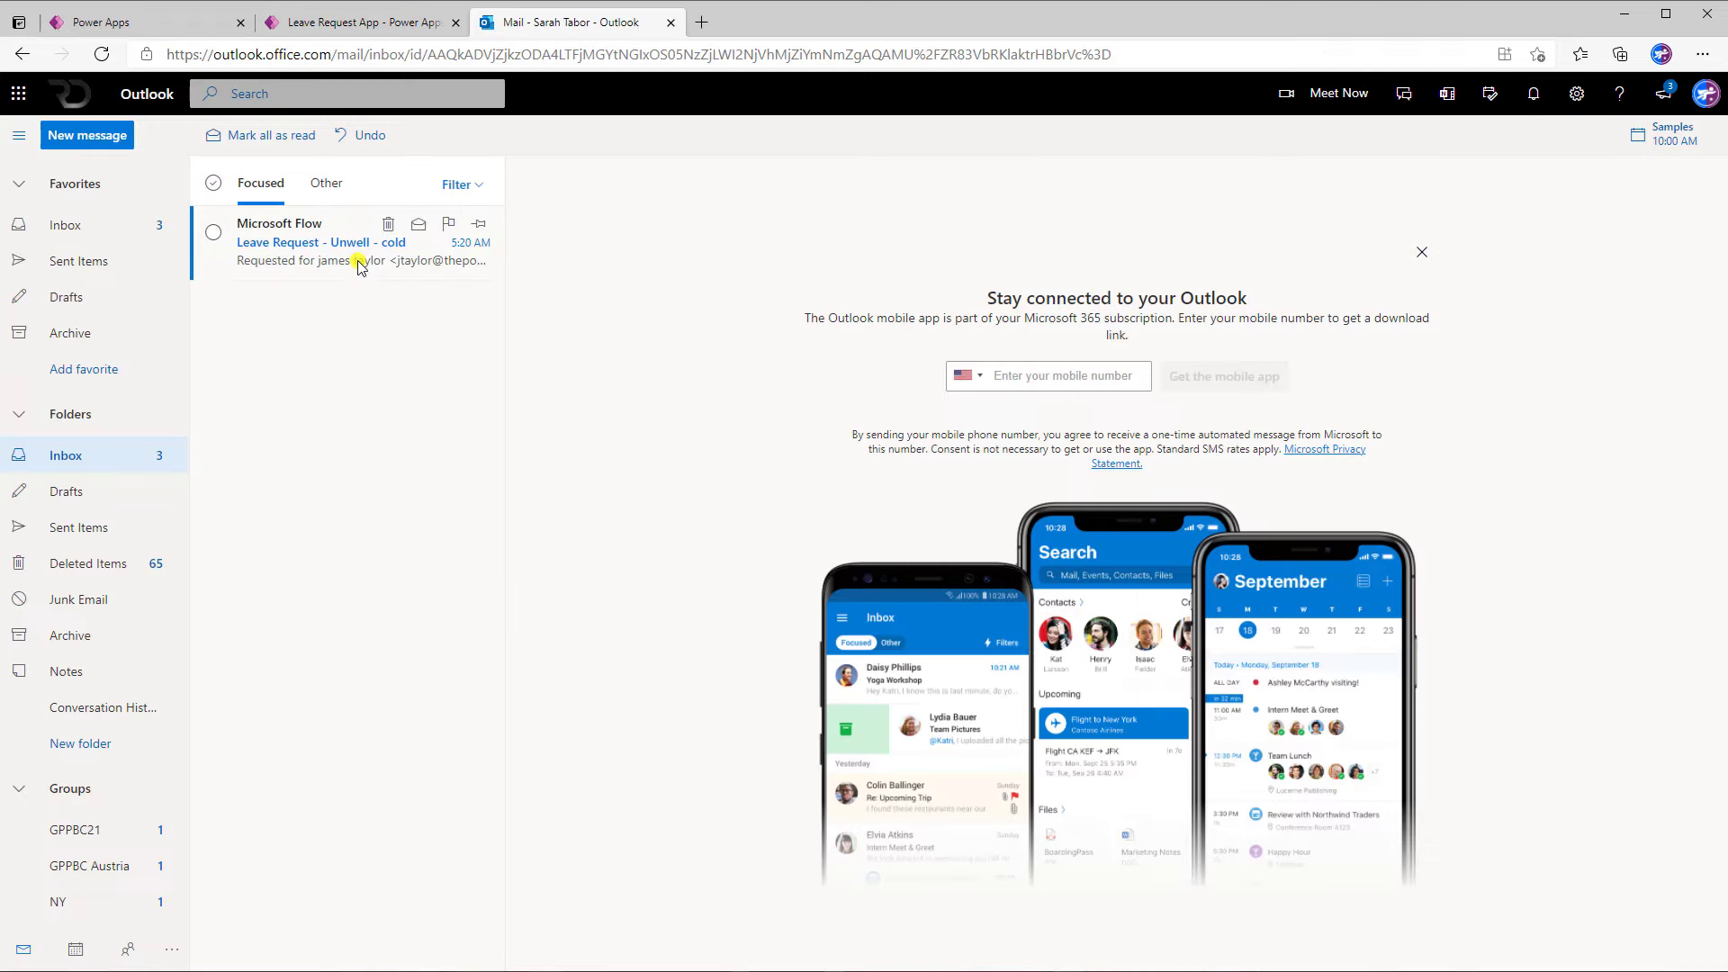
Open the "Leave Request - Unwell - cold" approval email in Outlook and view its Approve response form
click(256, 249)
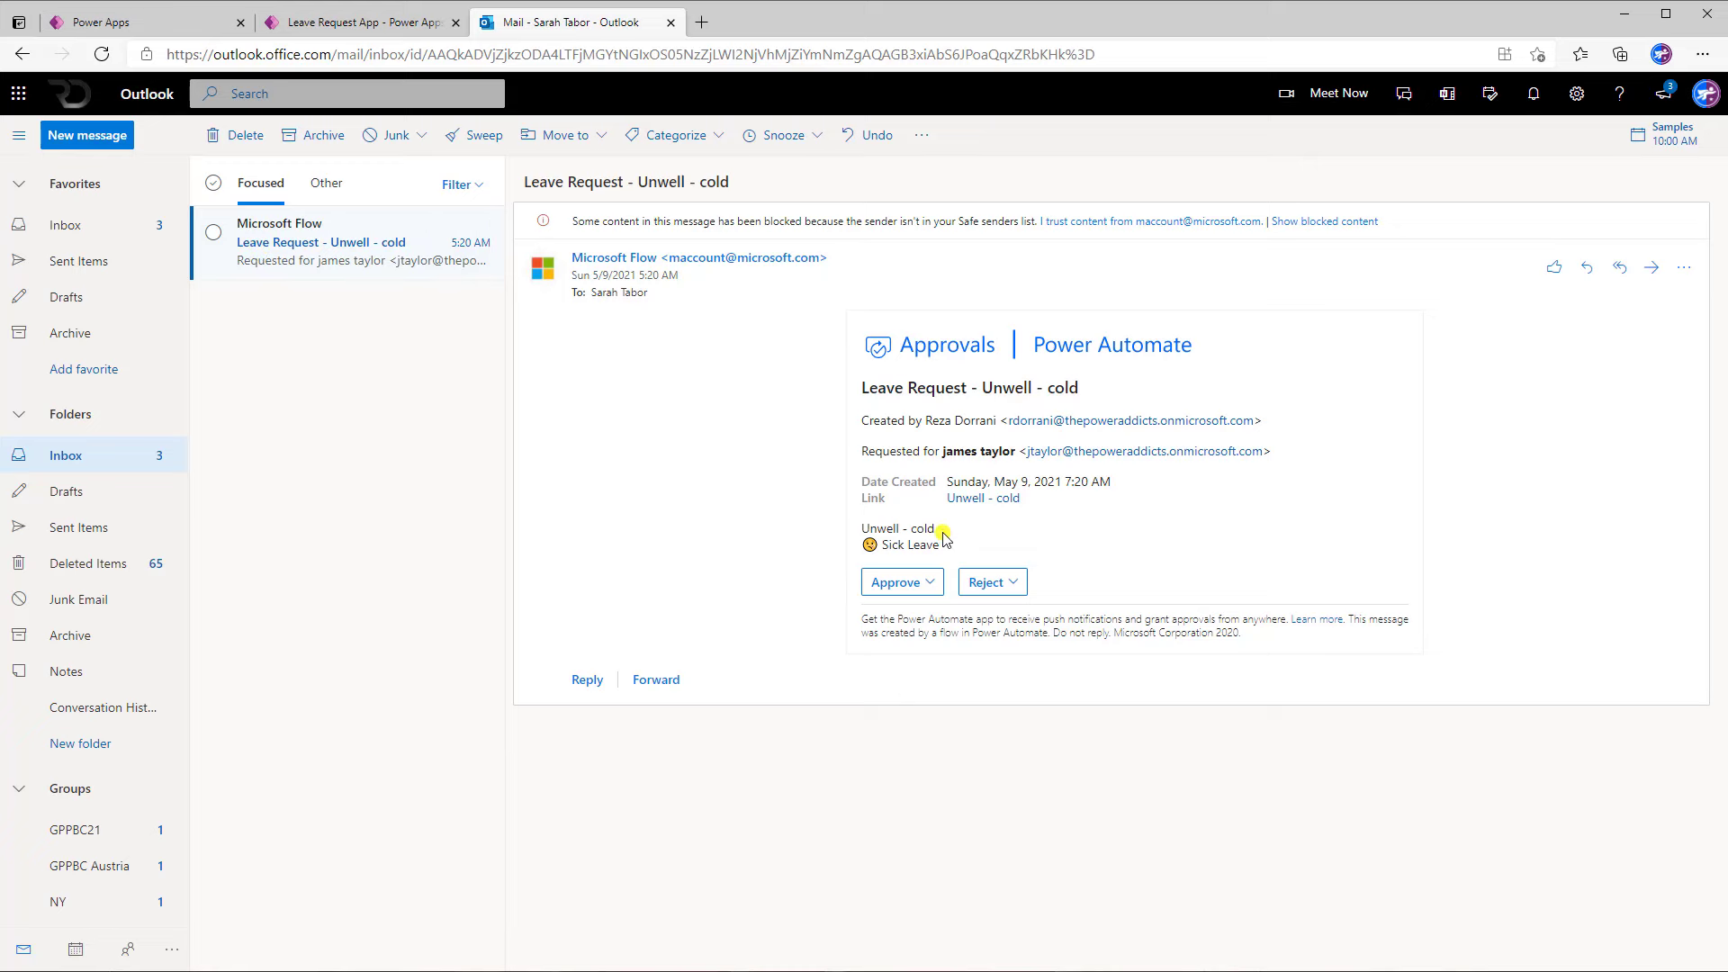
click(930, 576)
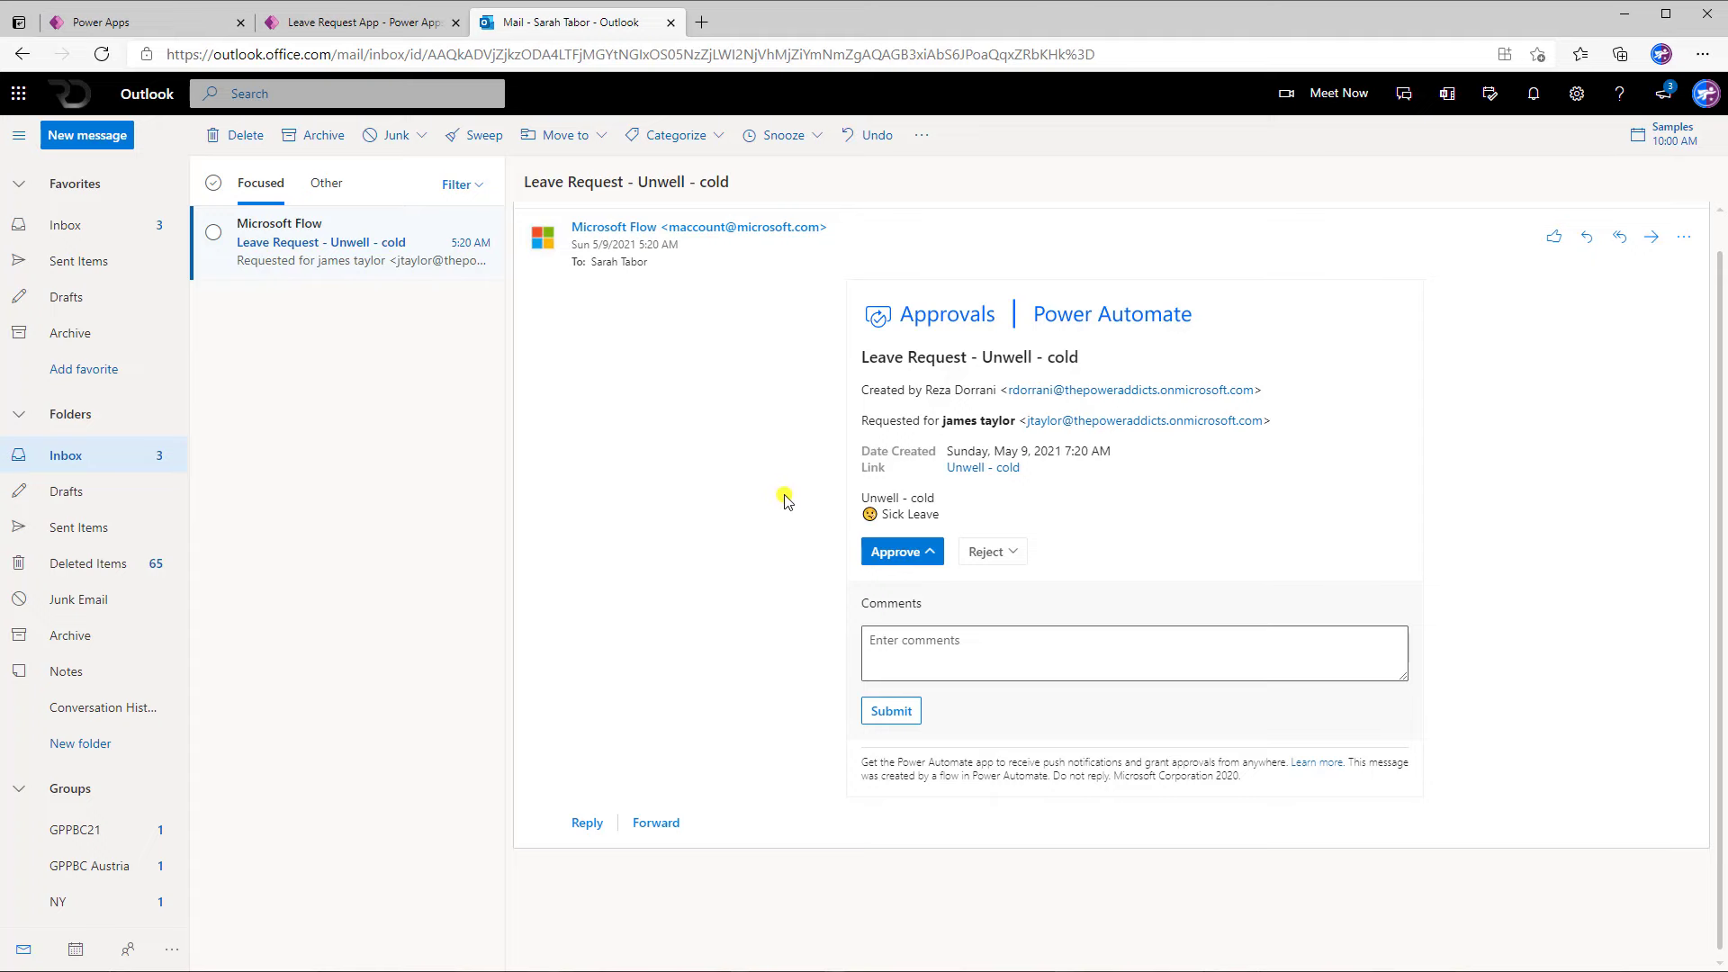
Switch to the manager's Leave Request App, open the approval dashboard as an approver, and launch the "Unwell - cold" request's approval
click(354, 27)
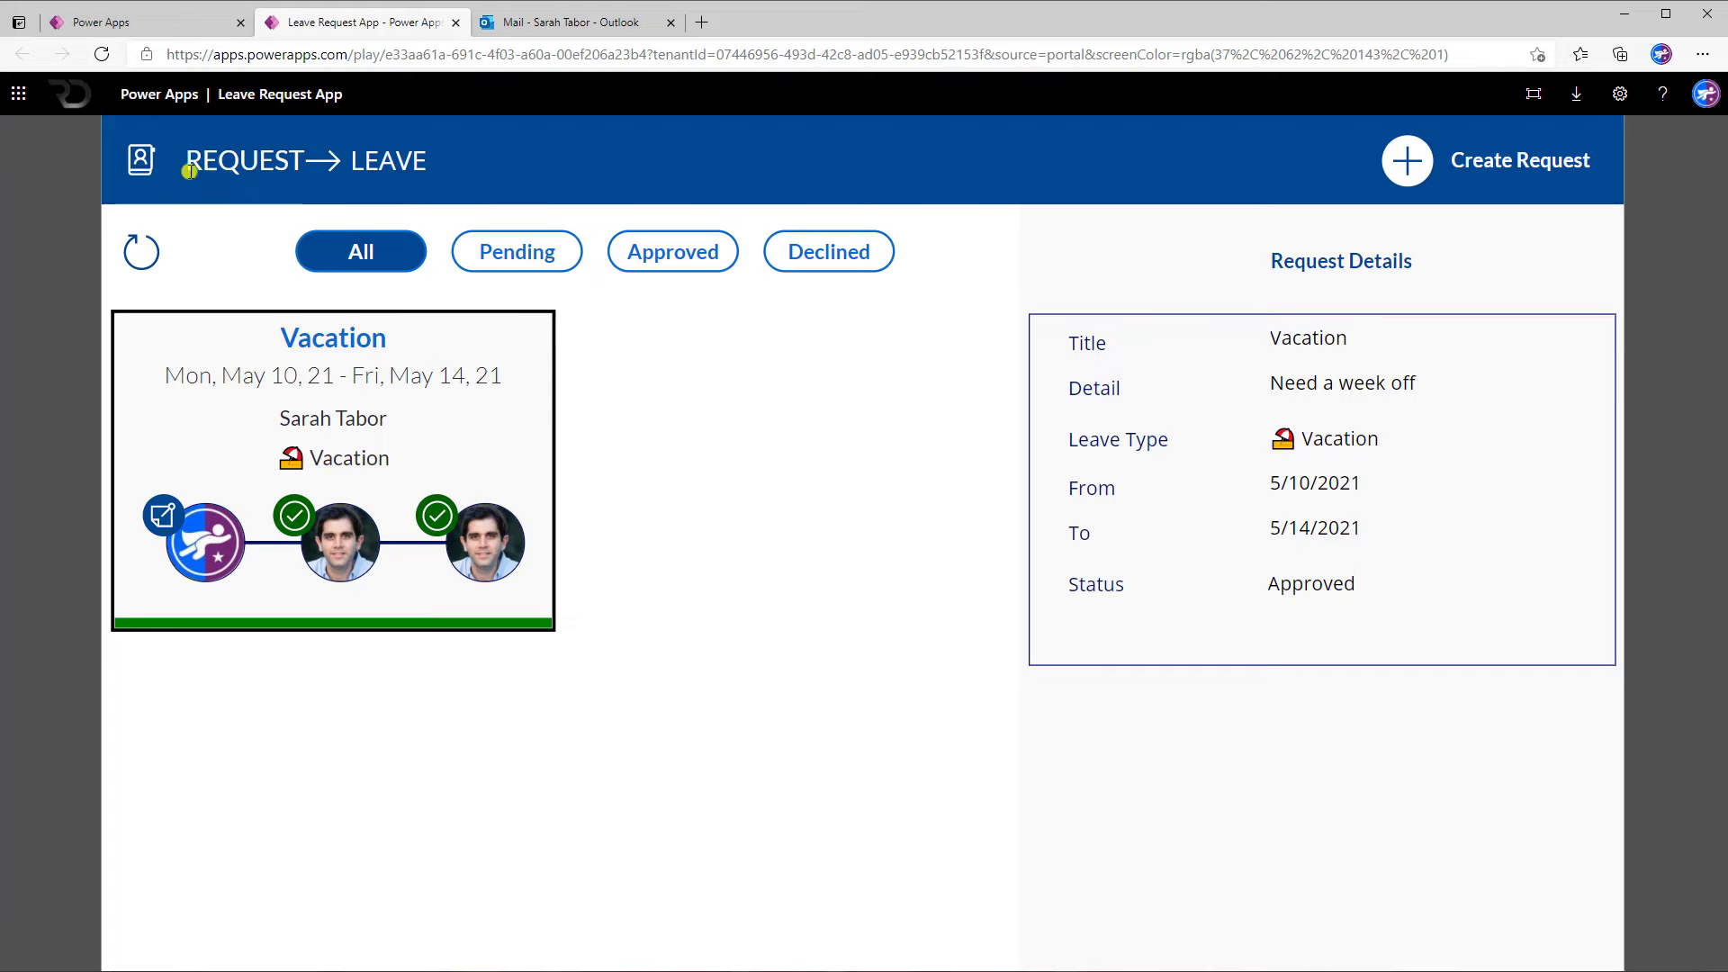
click(141, 161)
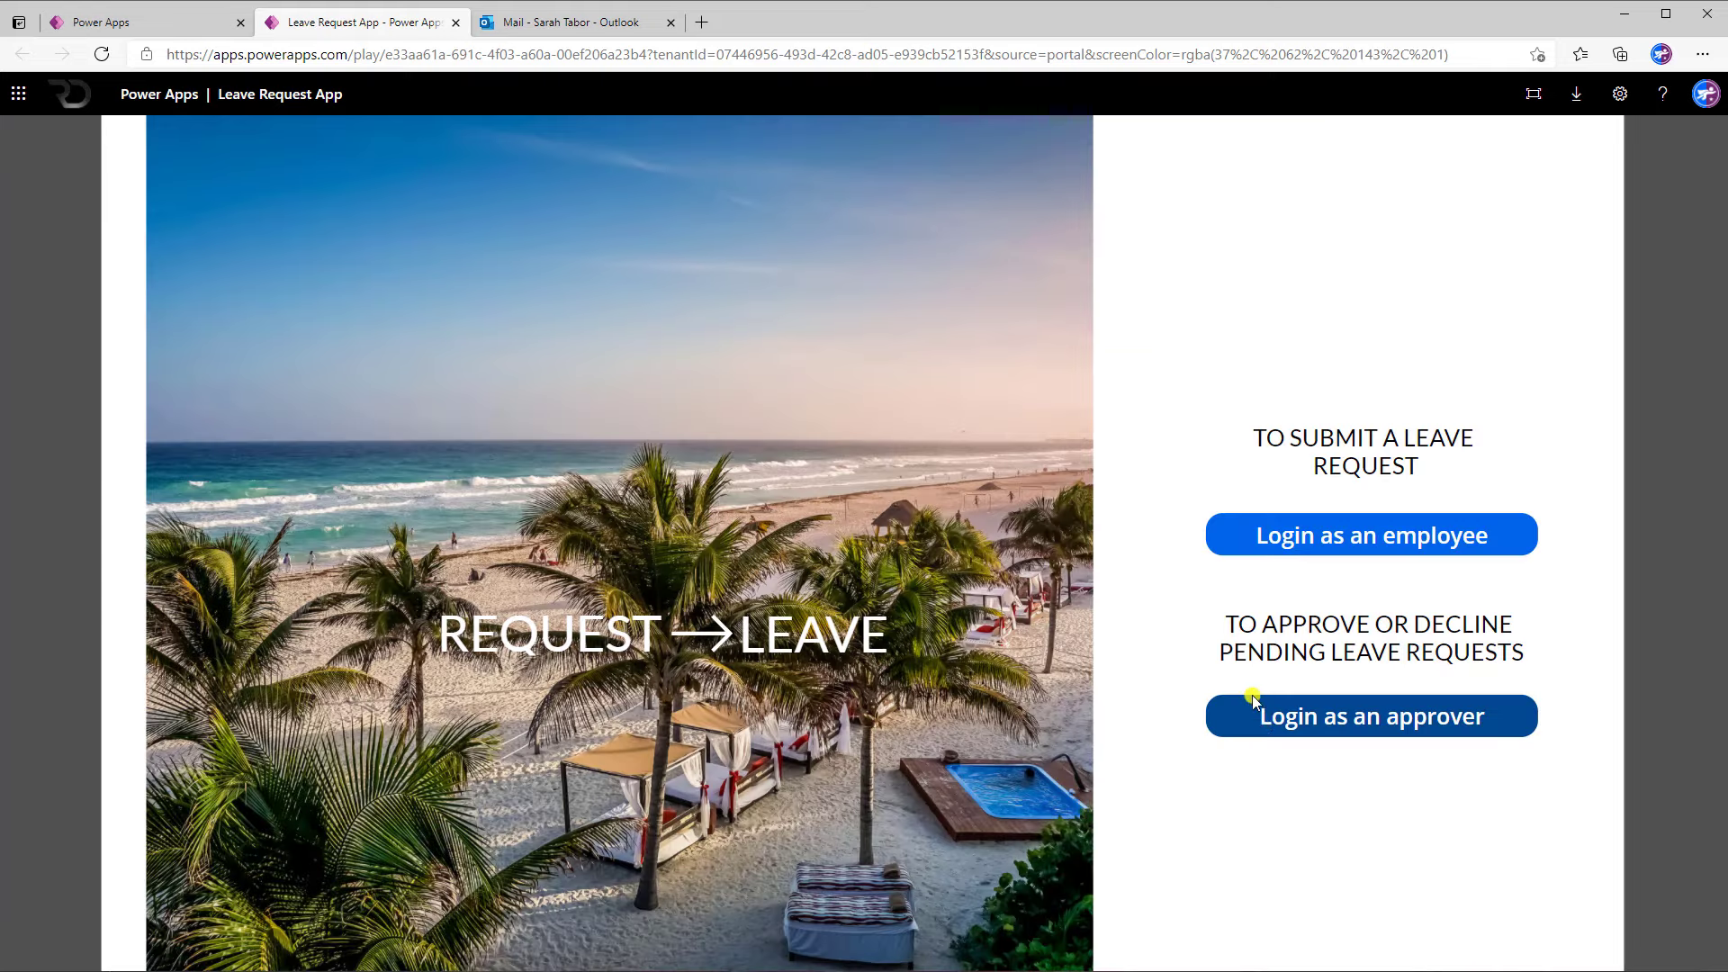
click(1353, 734)
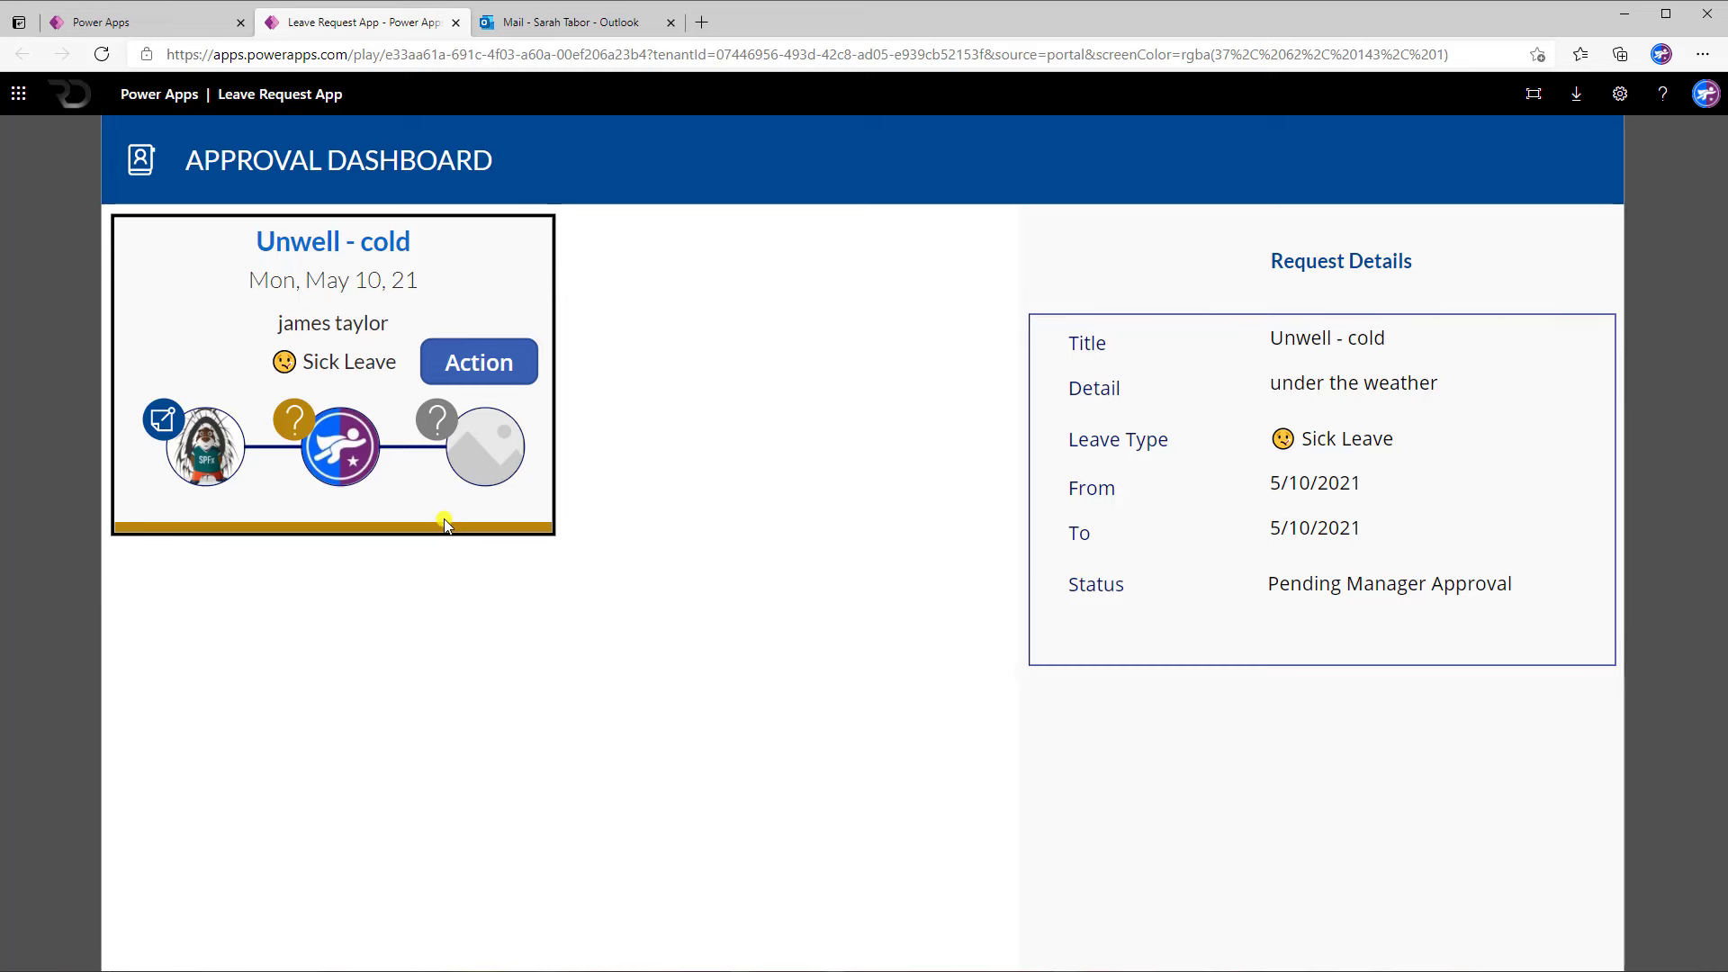
click(477, 368)
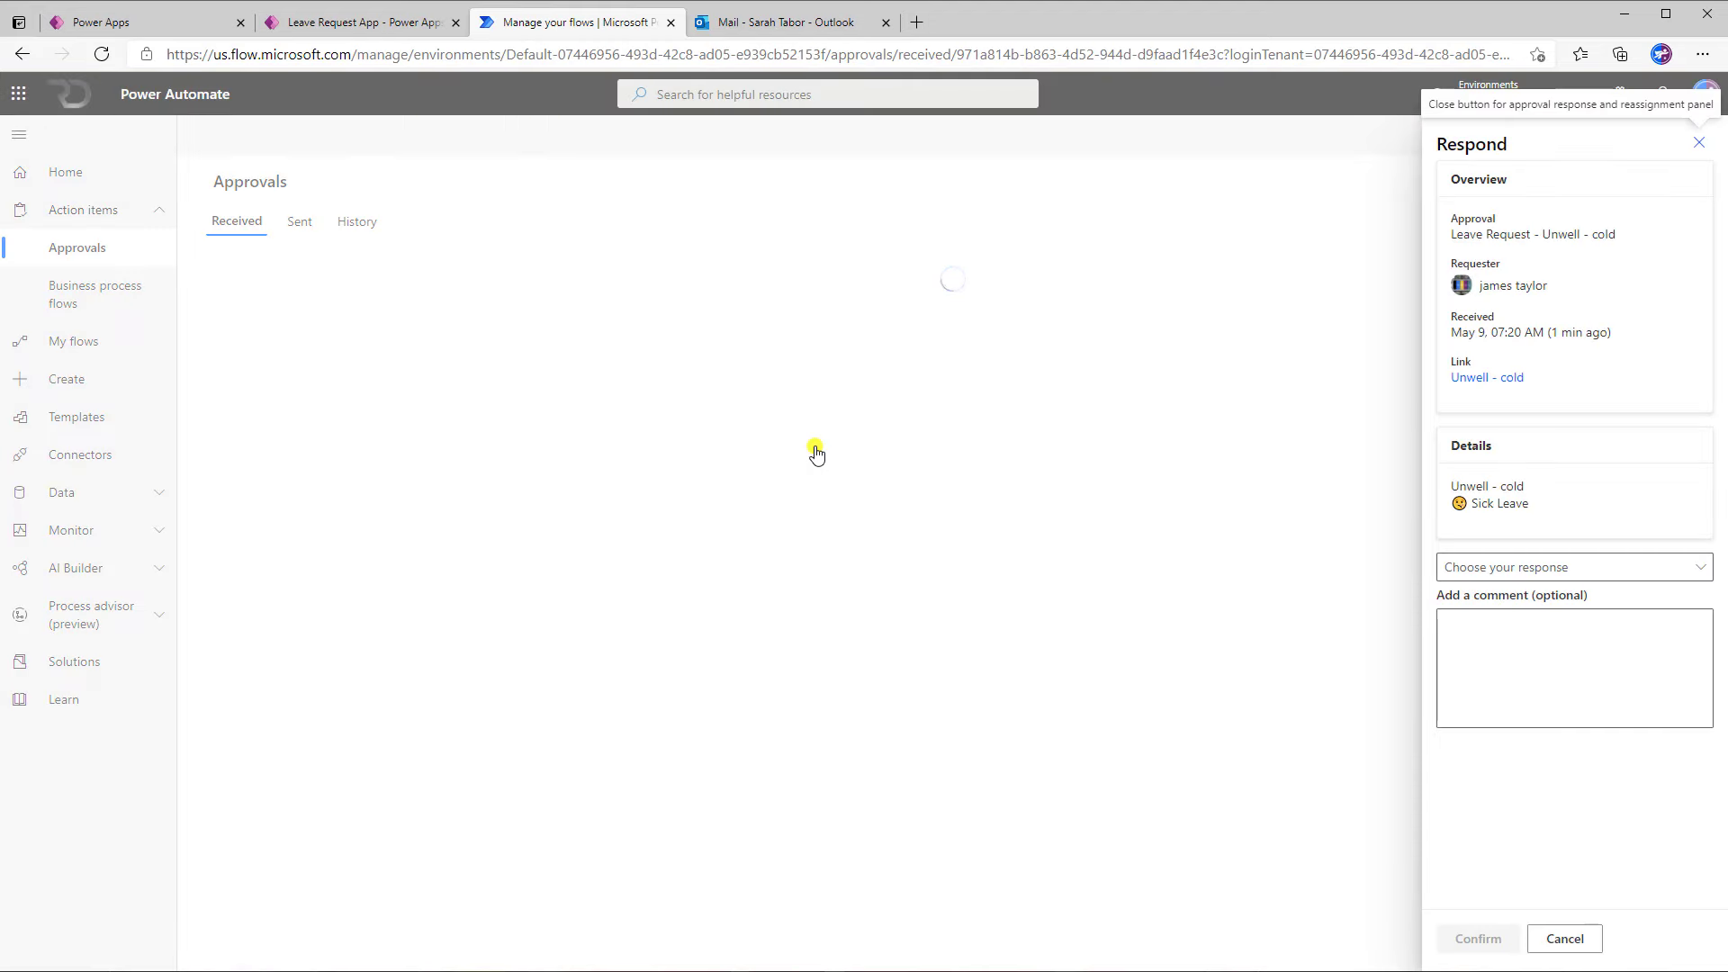
Submit an Approve response for the "Unwell - cold" manager approval with the comment "Ok" and close the response pane
click(1558, 570)
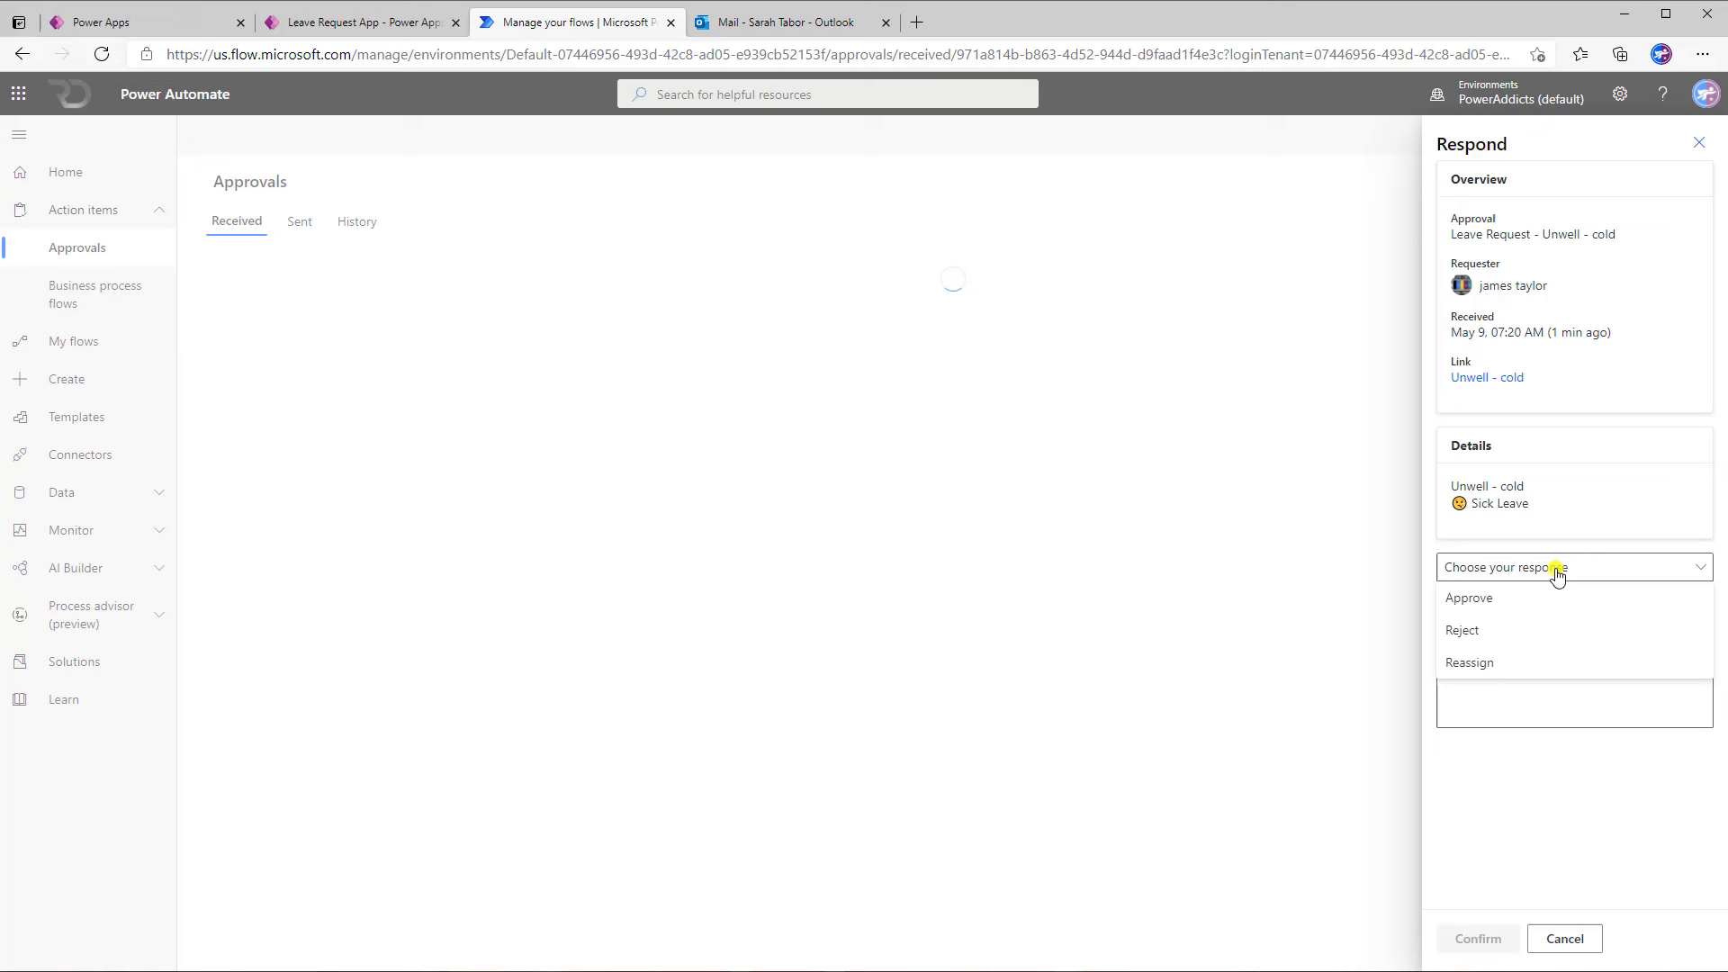
click(1502, 599)
click(1511, 666)
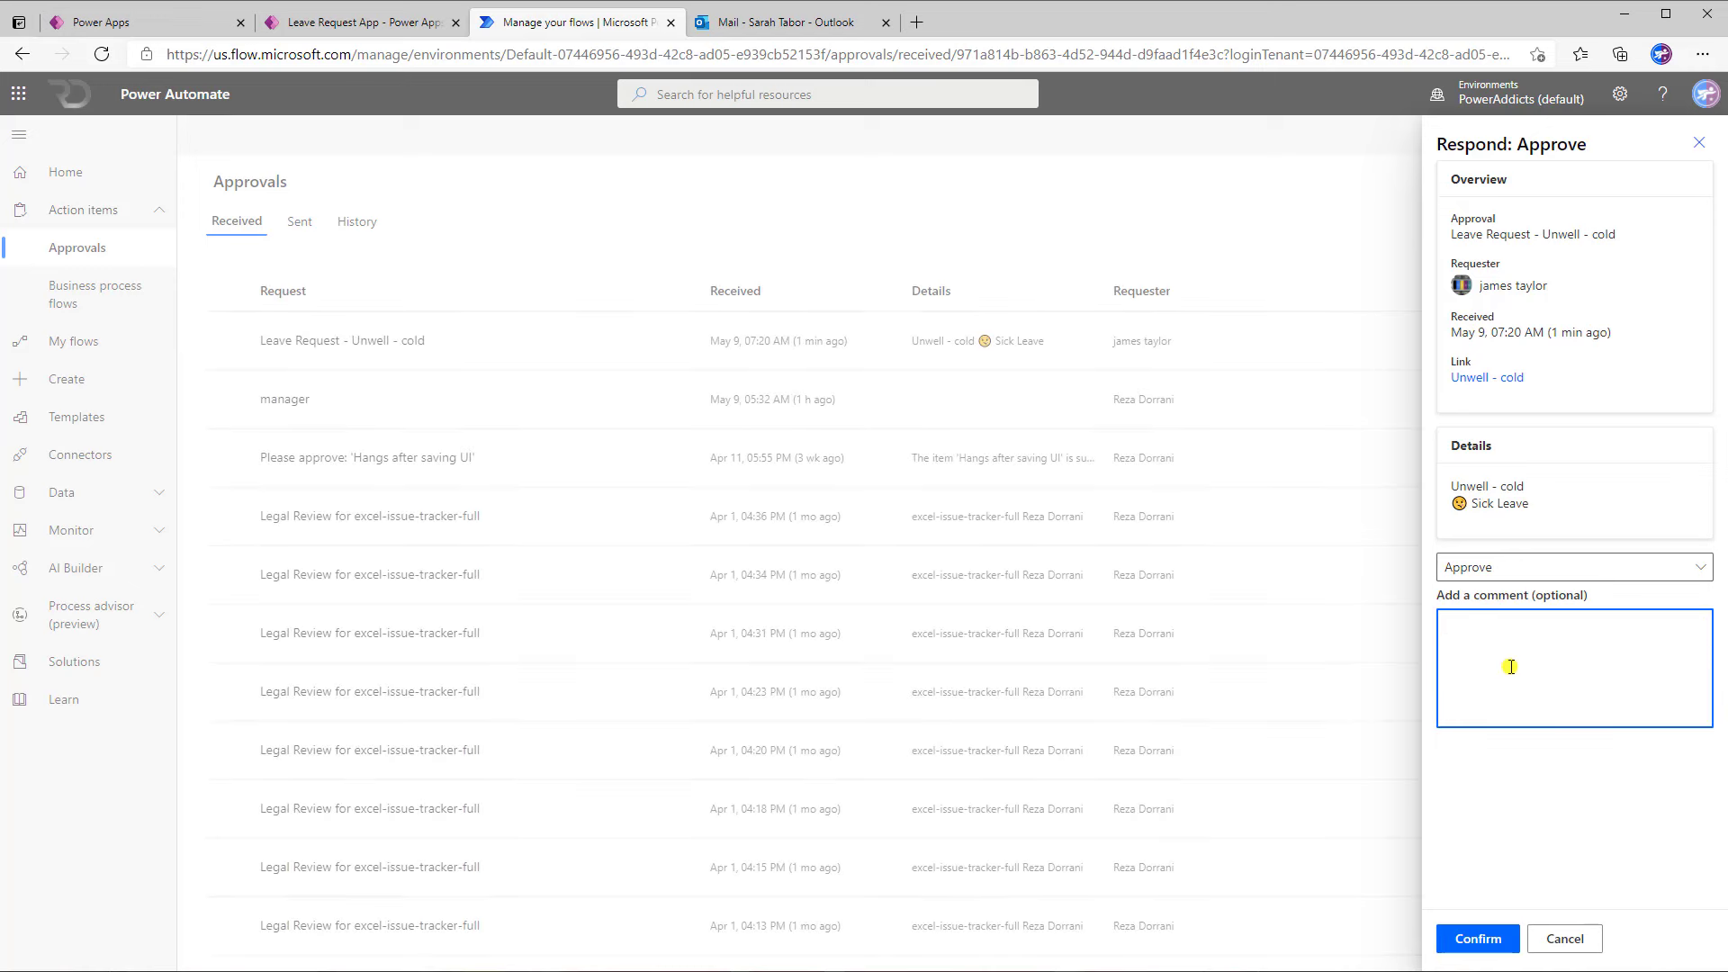
text(IOO)
key(BackSpace)
key(BackSpace)
key(BackSpace)
text(Ok)
click(1465, 943)
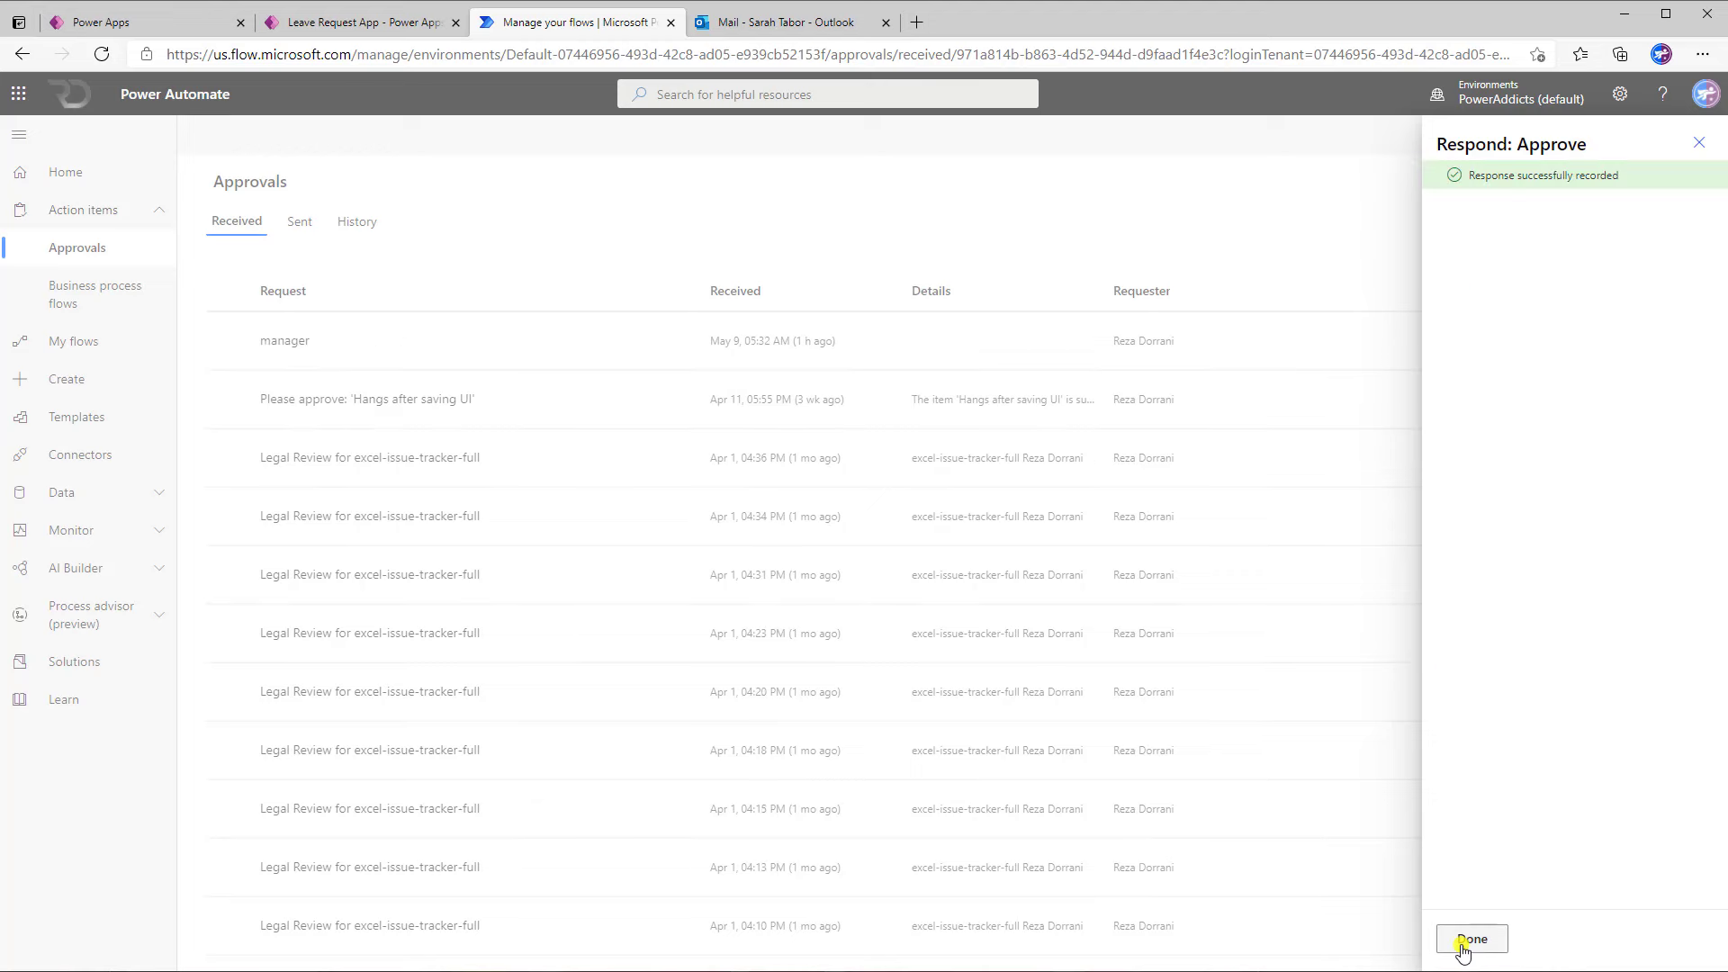
click(1472, 938)
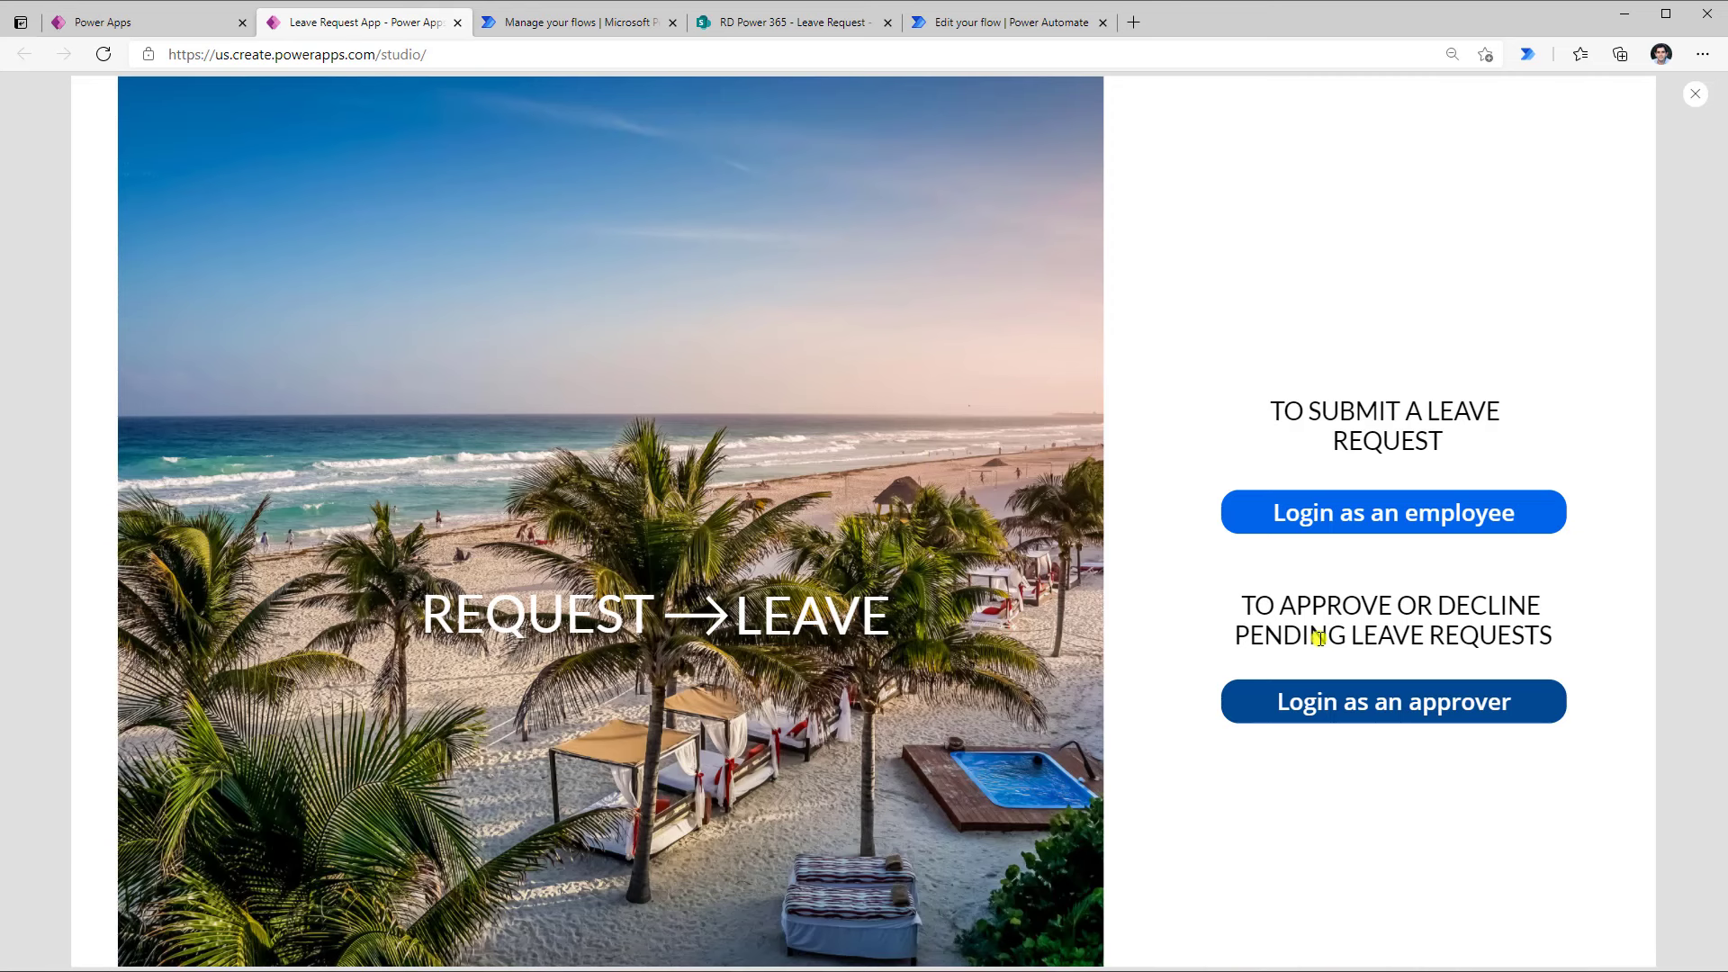
Launch the "Unwell - cold" HR approval from the previewed dashboard, reject it with the comment "You are out of leaves", and exit the app preview
click(1370, 707)
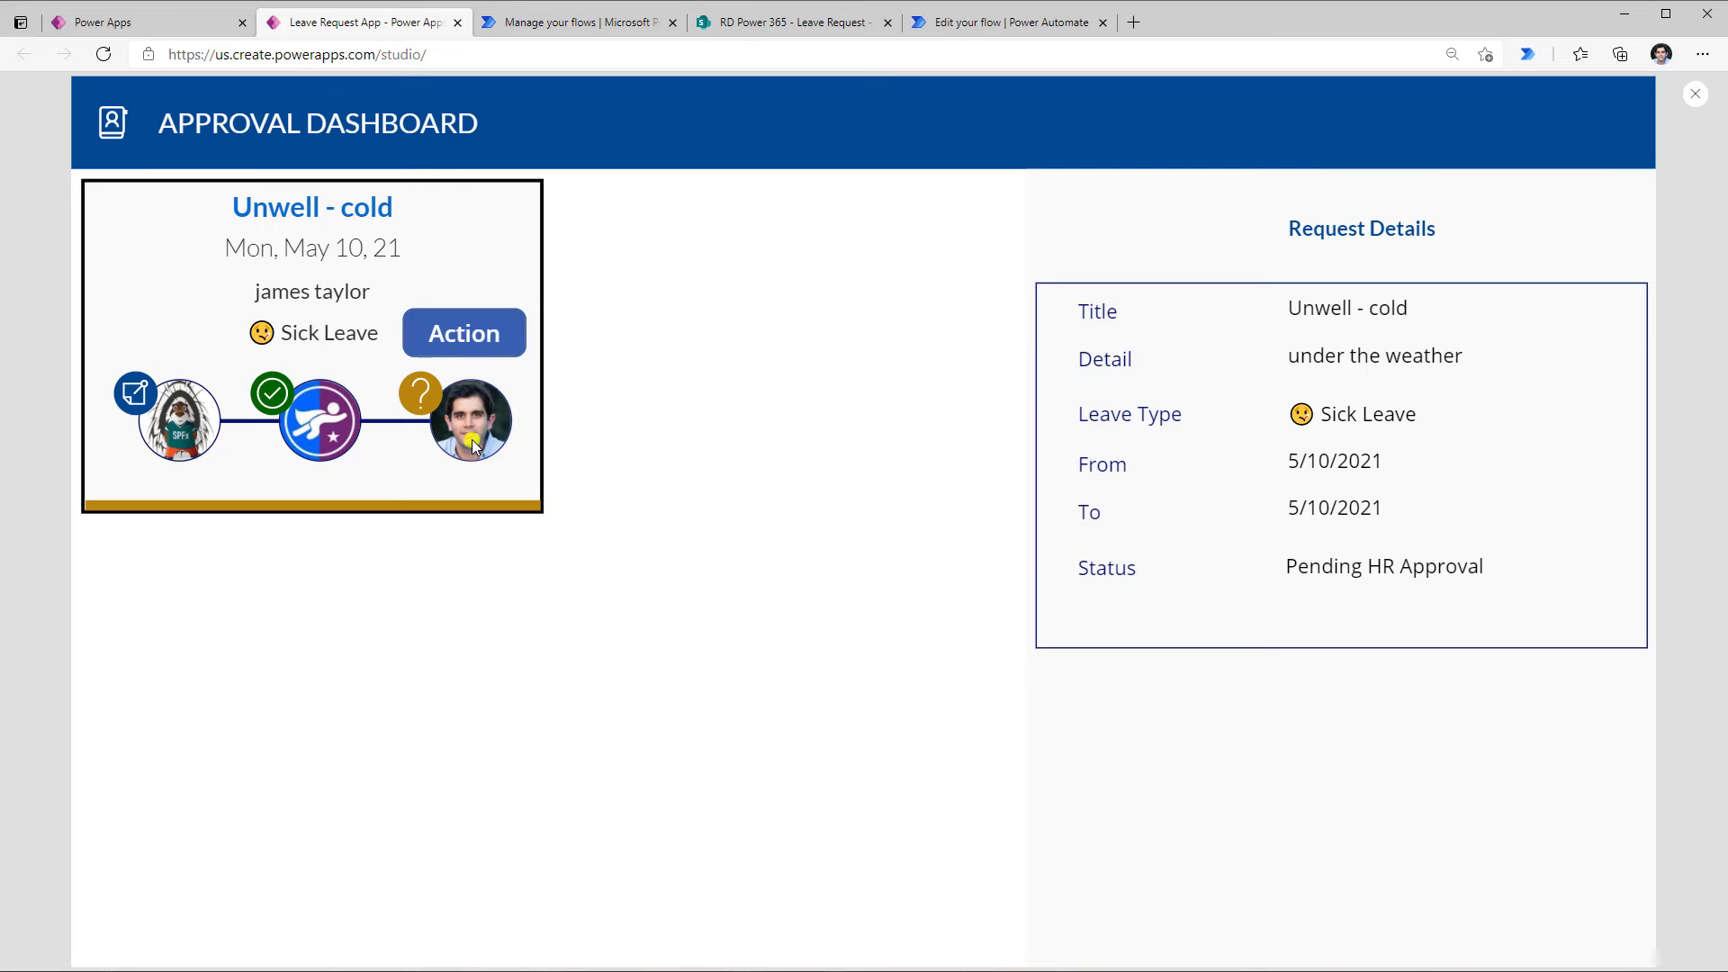
click(479, 334)
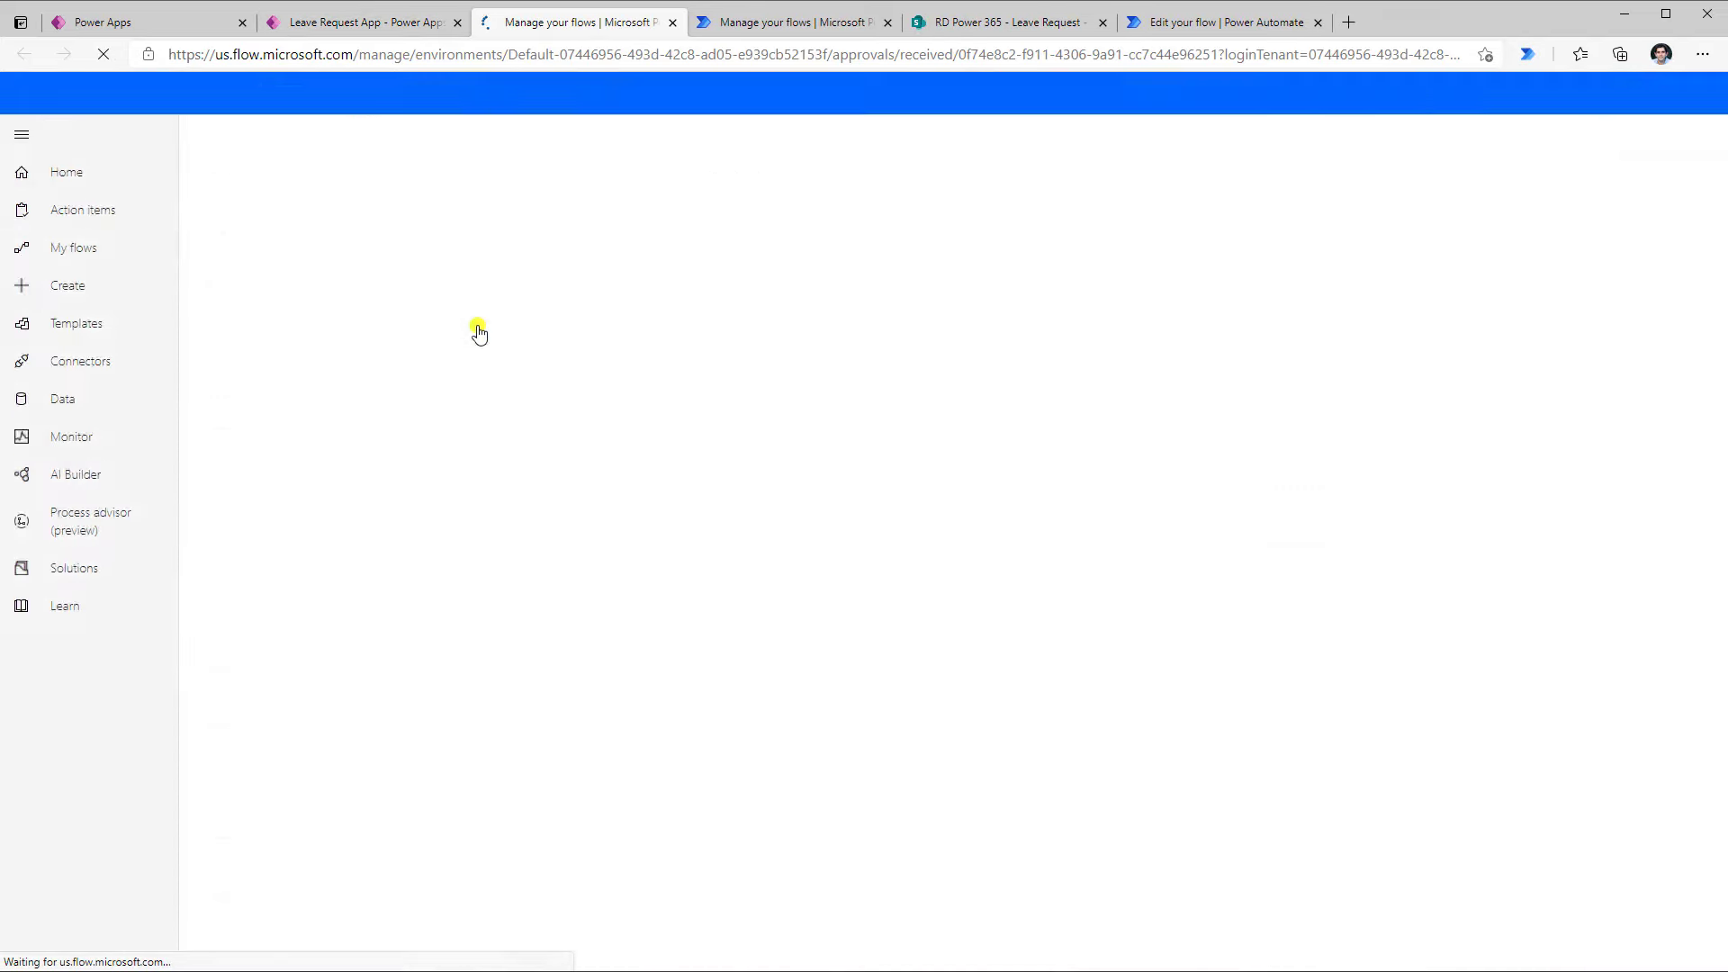
click(1504, 589)
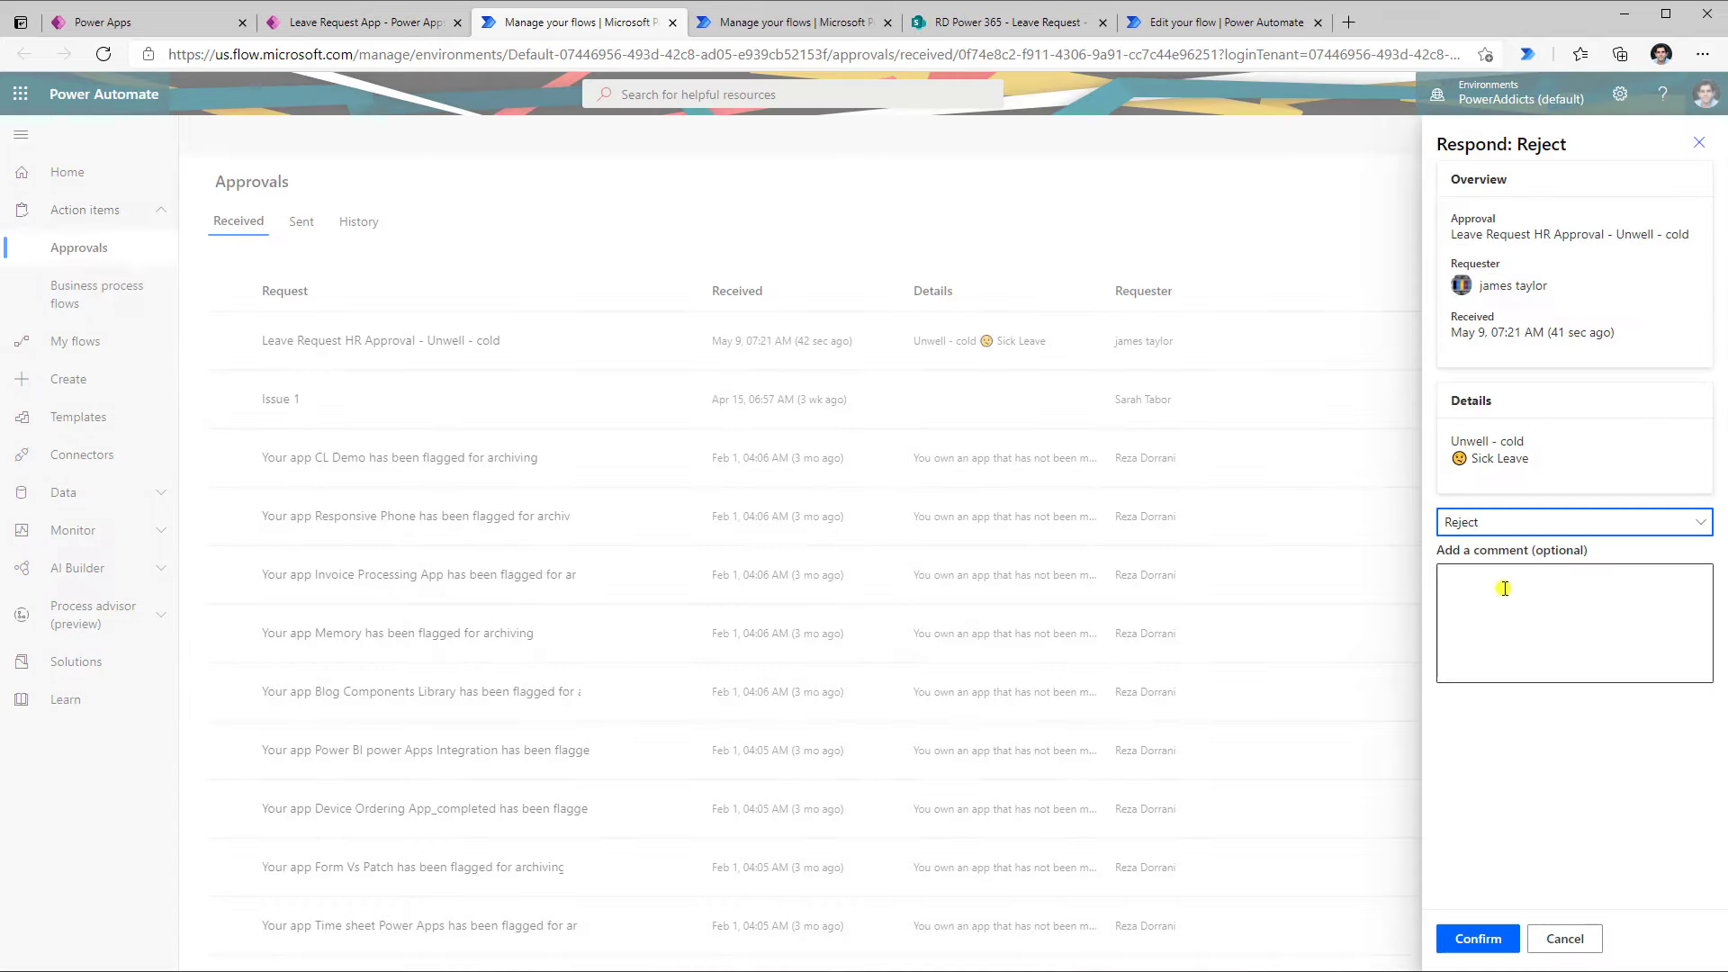
click(1506, 617)
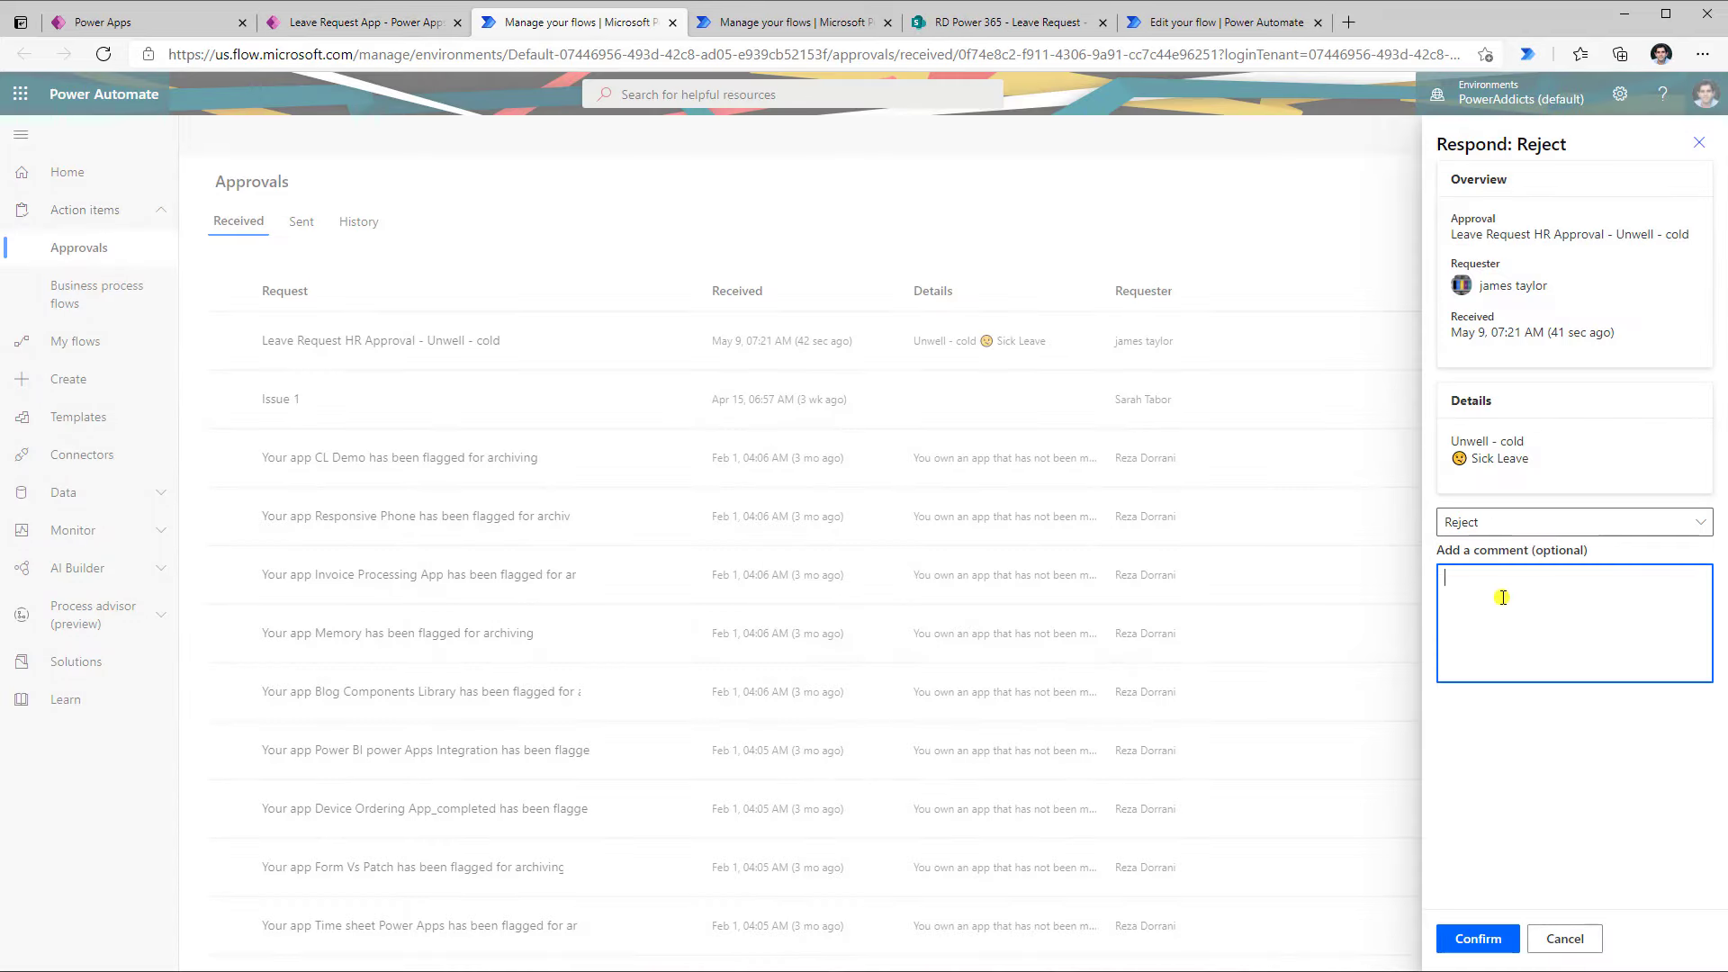
text(You are out of leaves)
click(1479, 939)
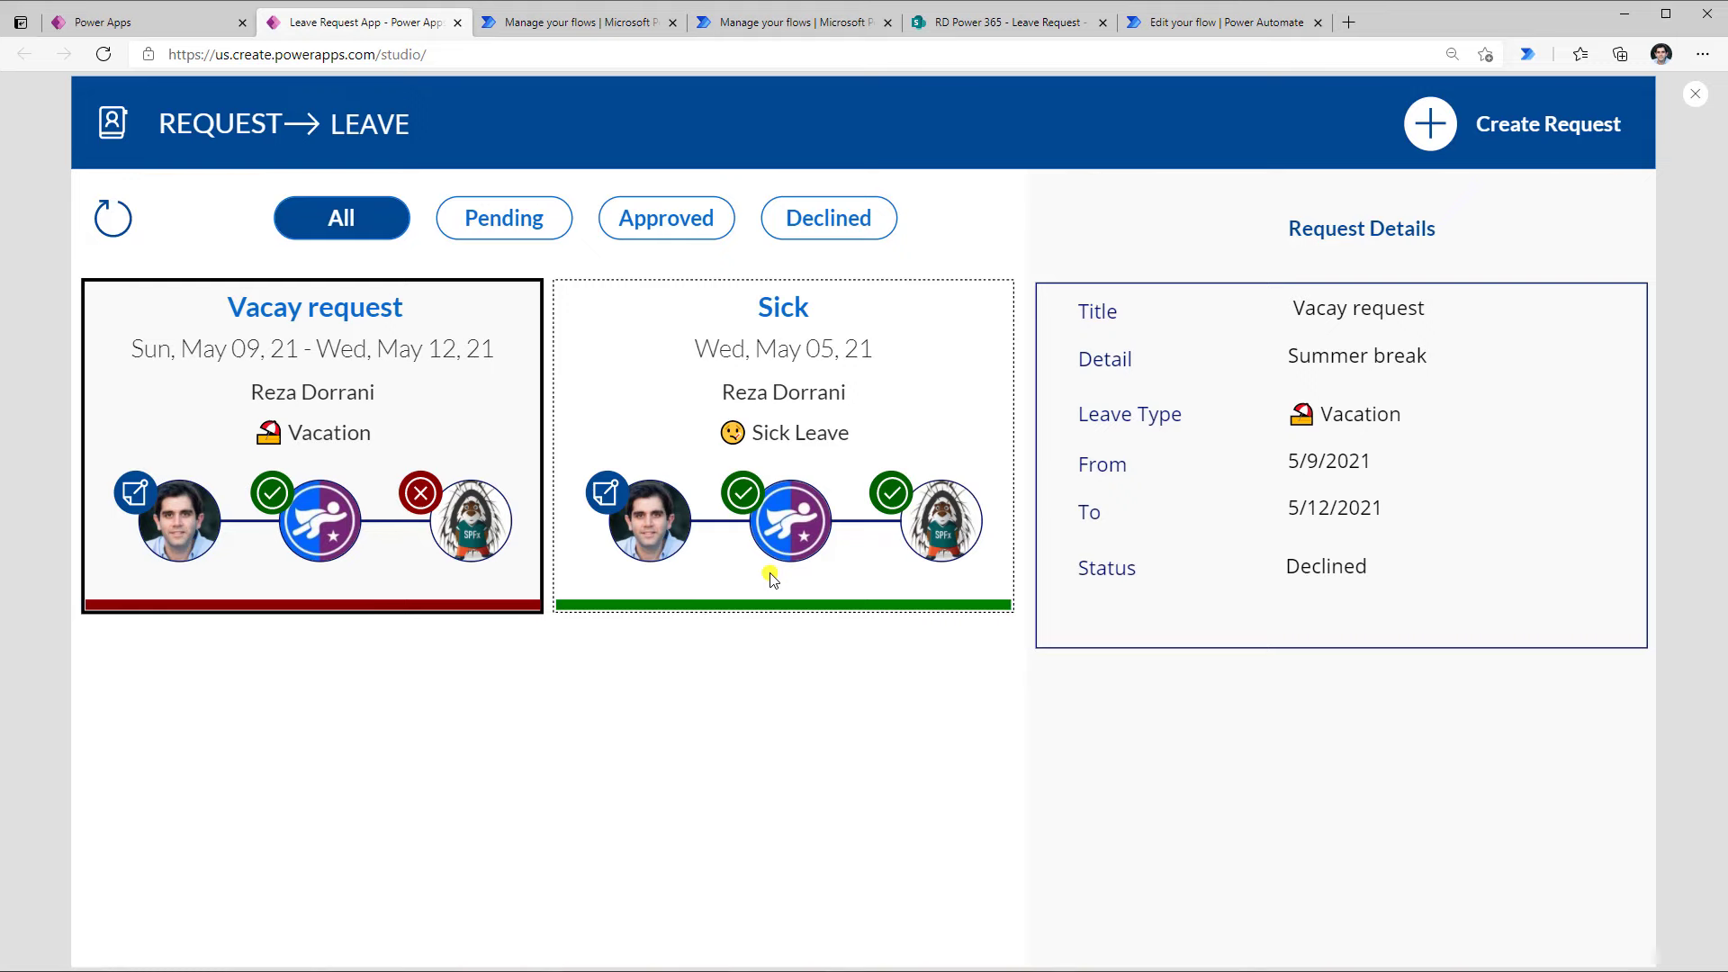
key(Escape)
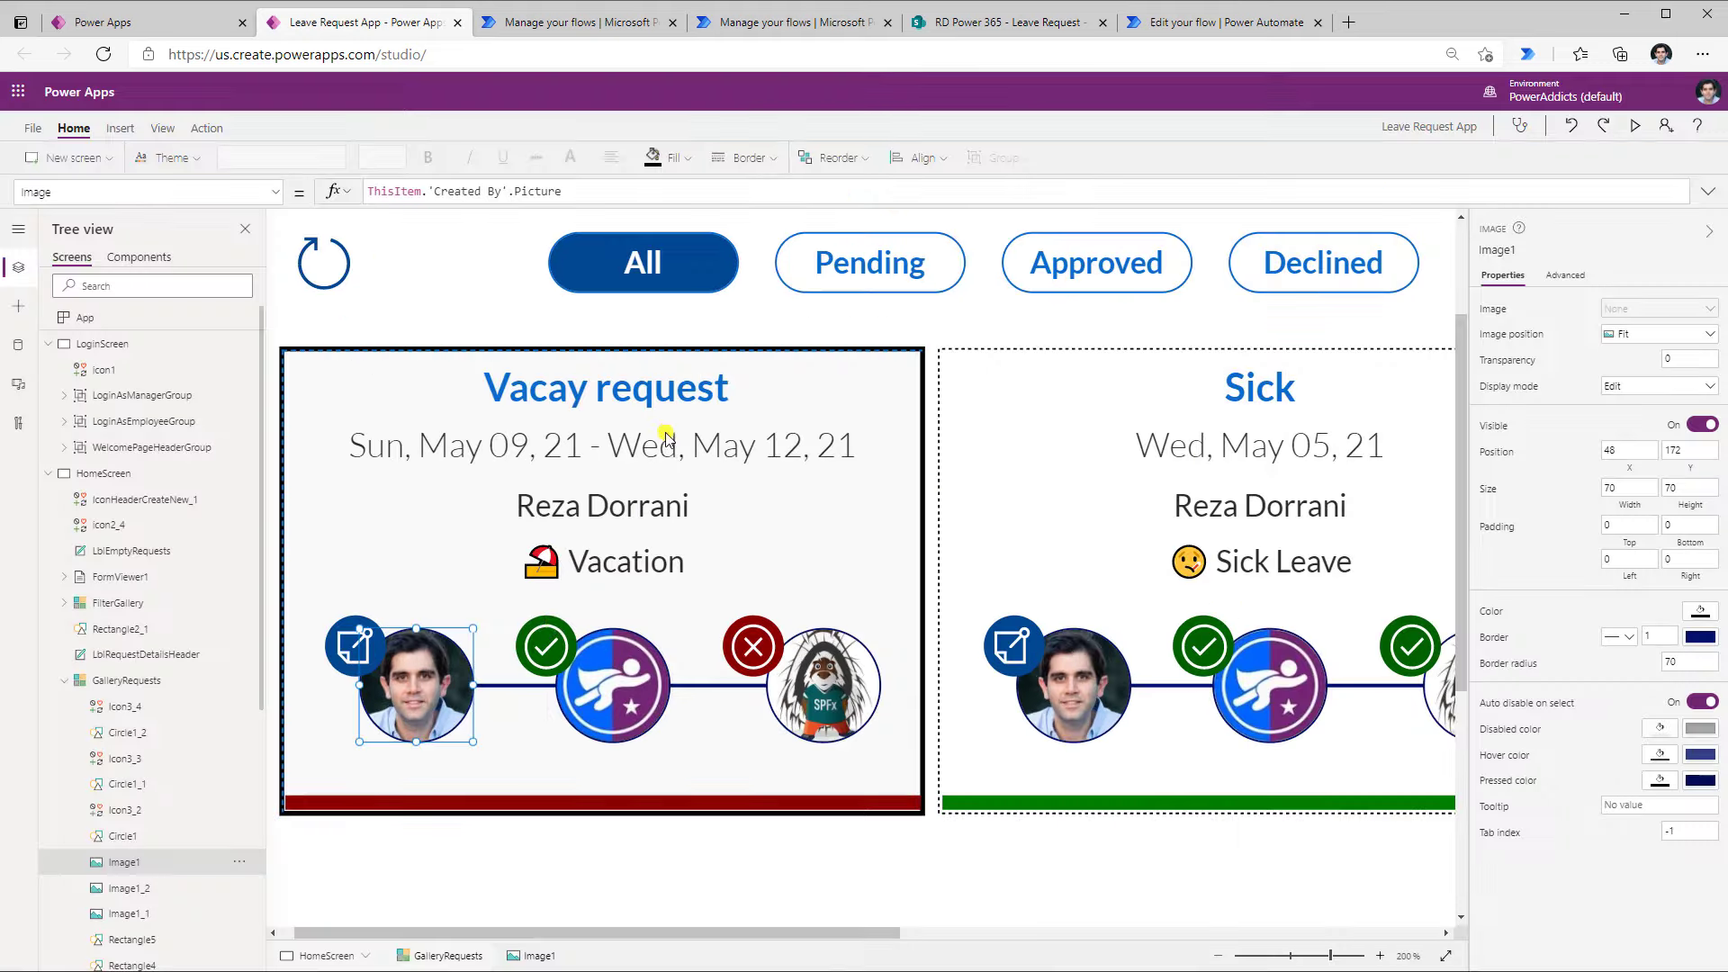
Examine the Image formulas of the requester, manager and HR pictures in the first card of the requests gallery
click(450, 599)
click(531, 320)
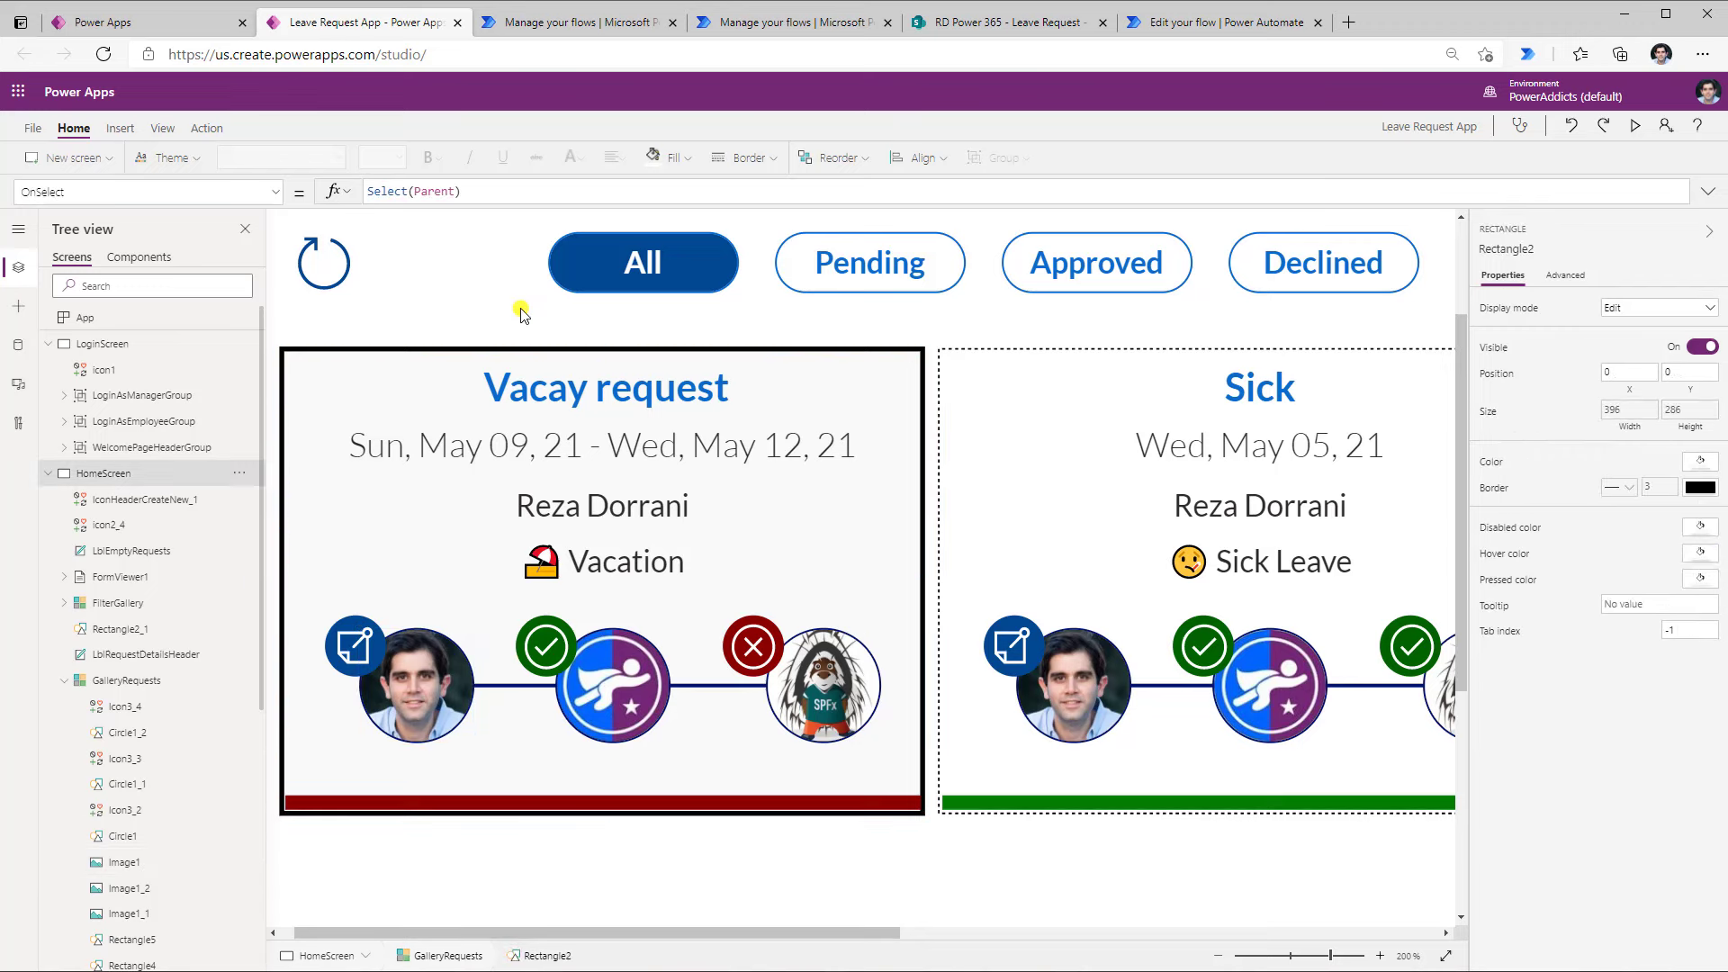
click(424, 689)
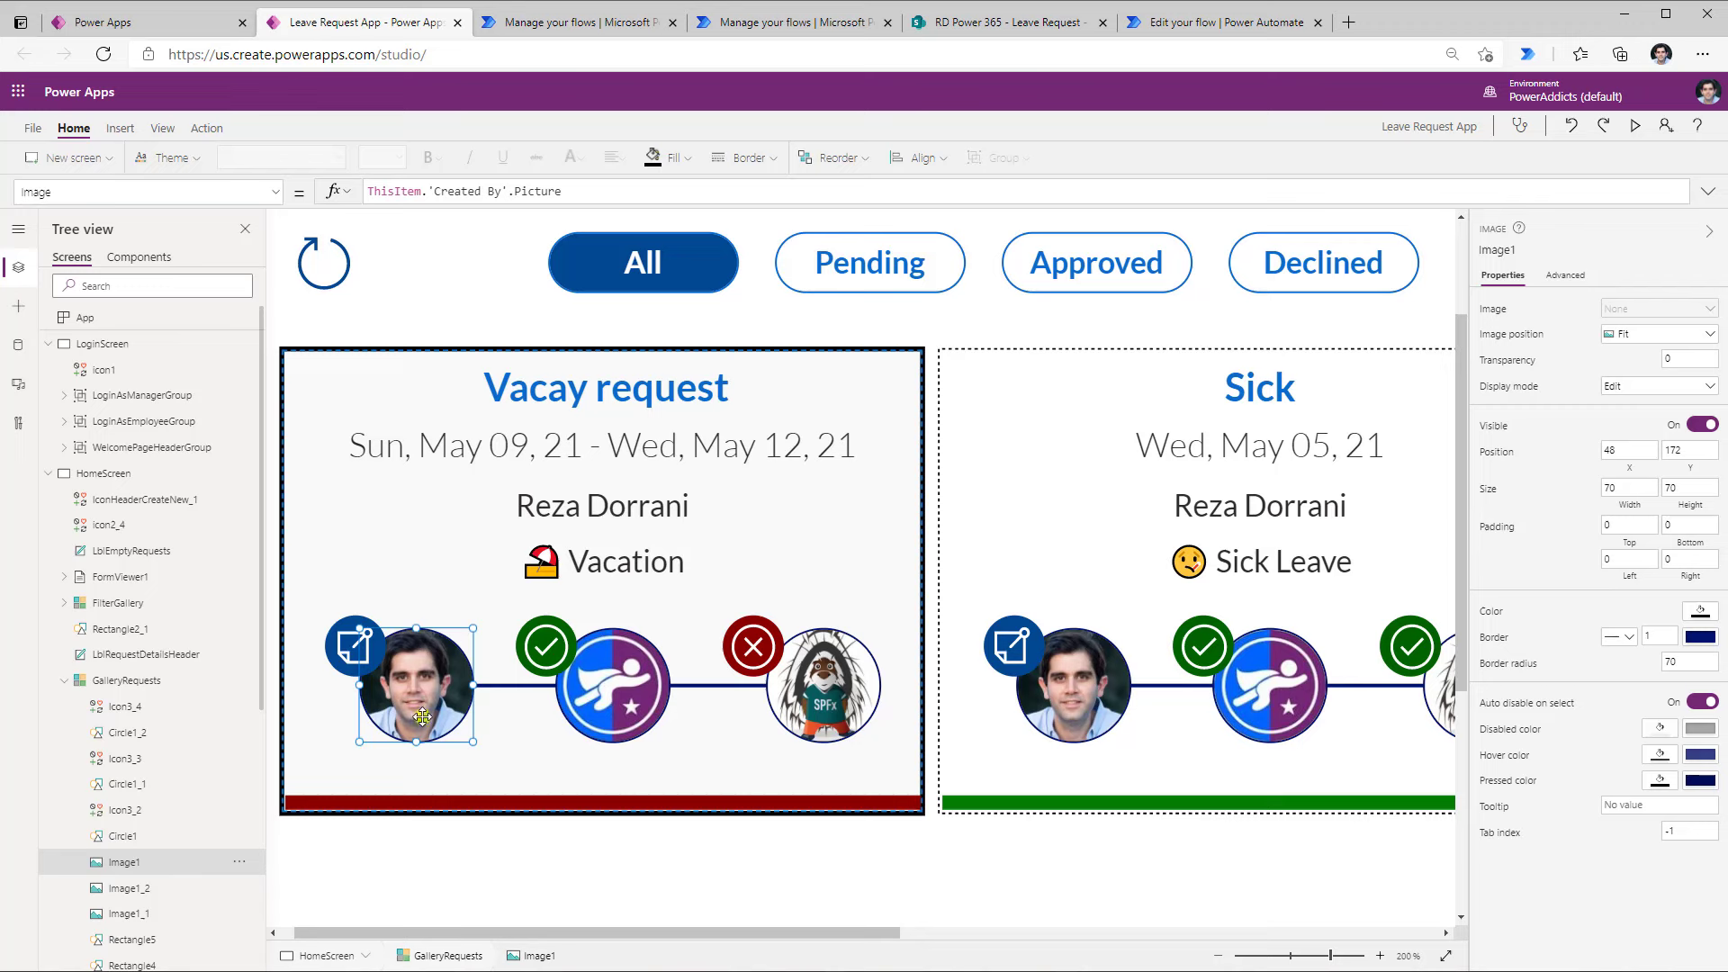
click(617, 721)
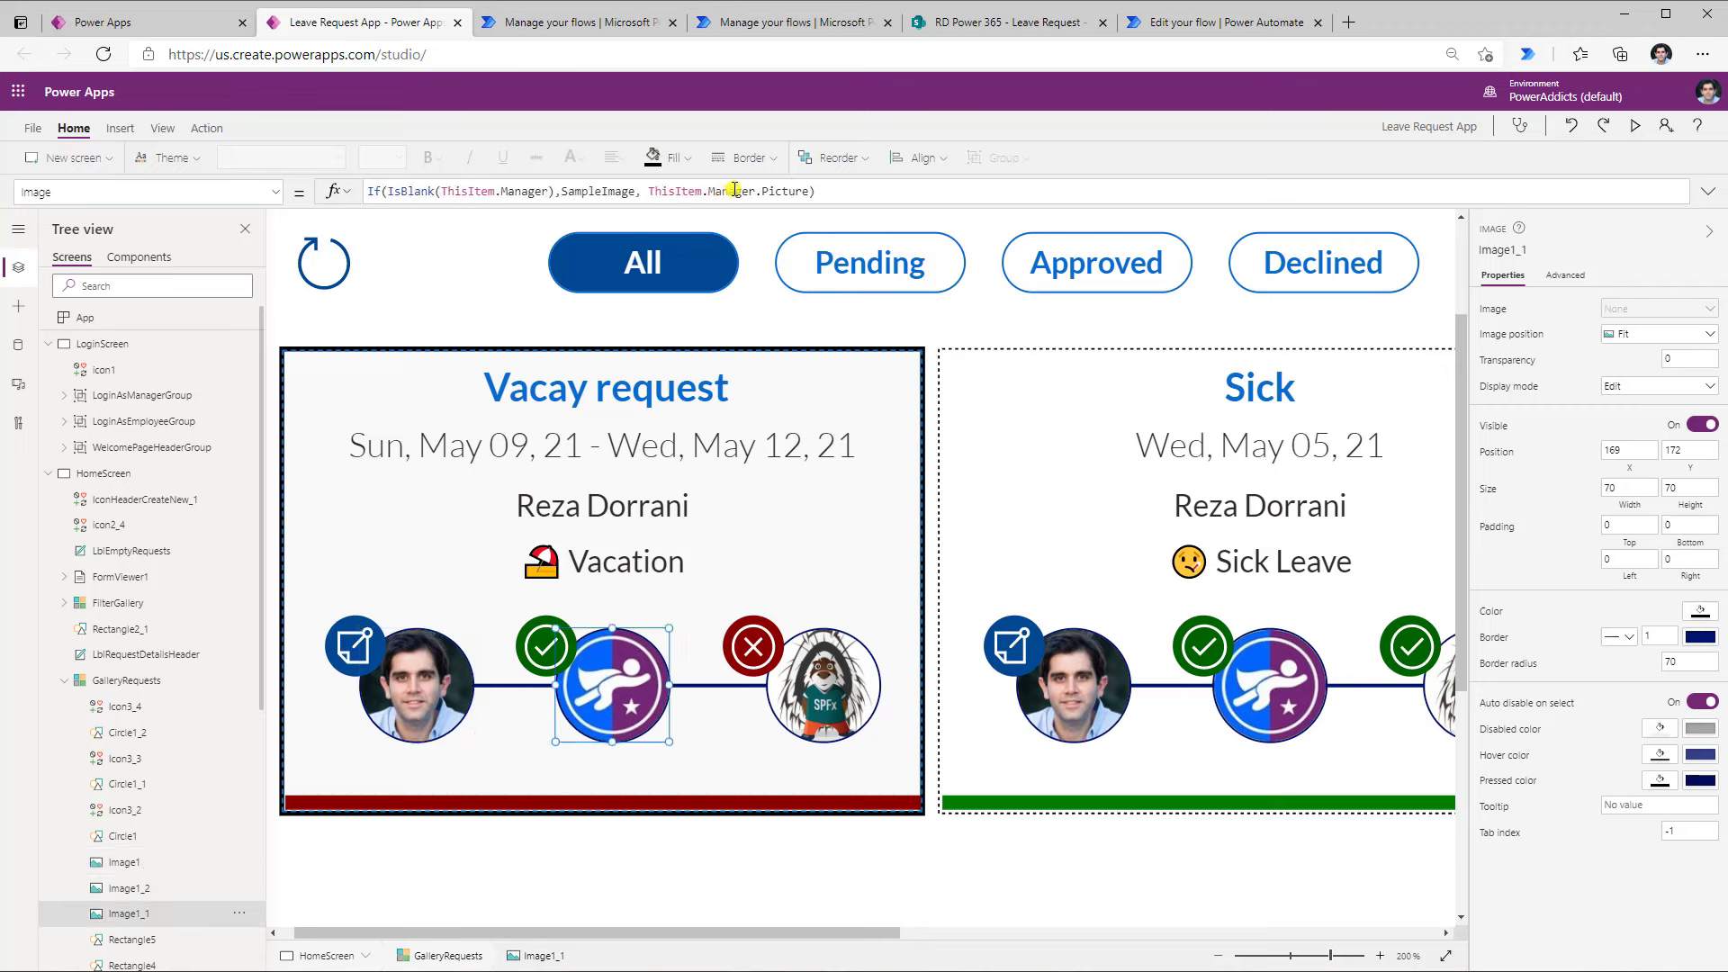
click(826, 695)
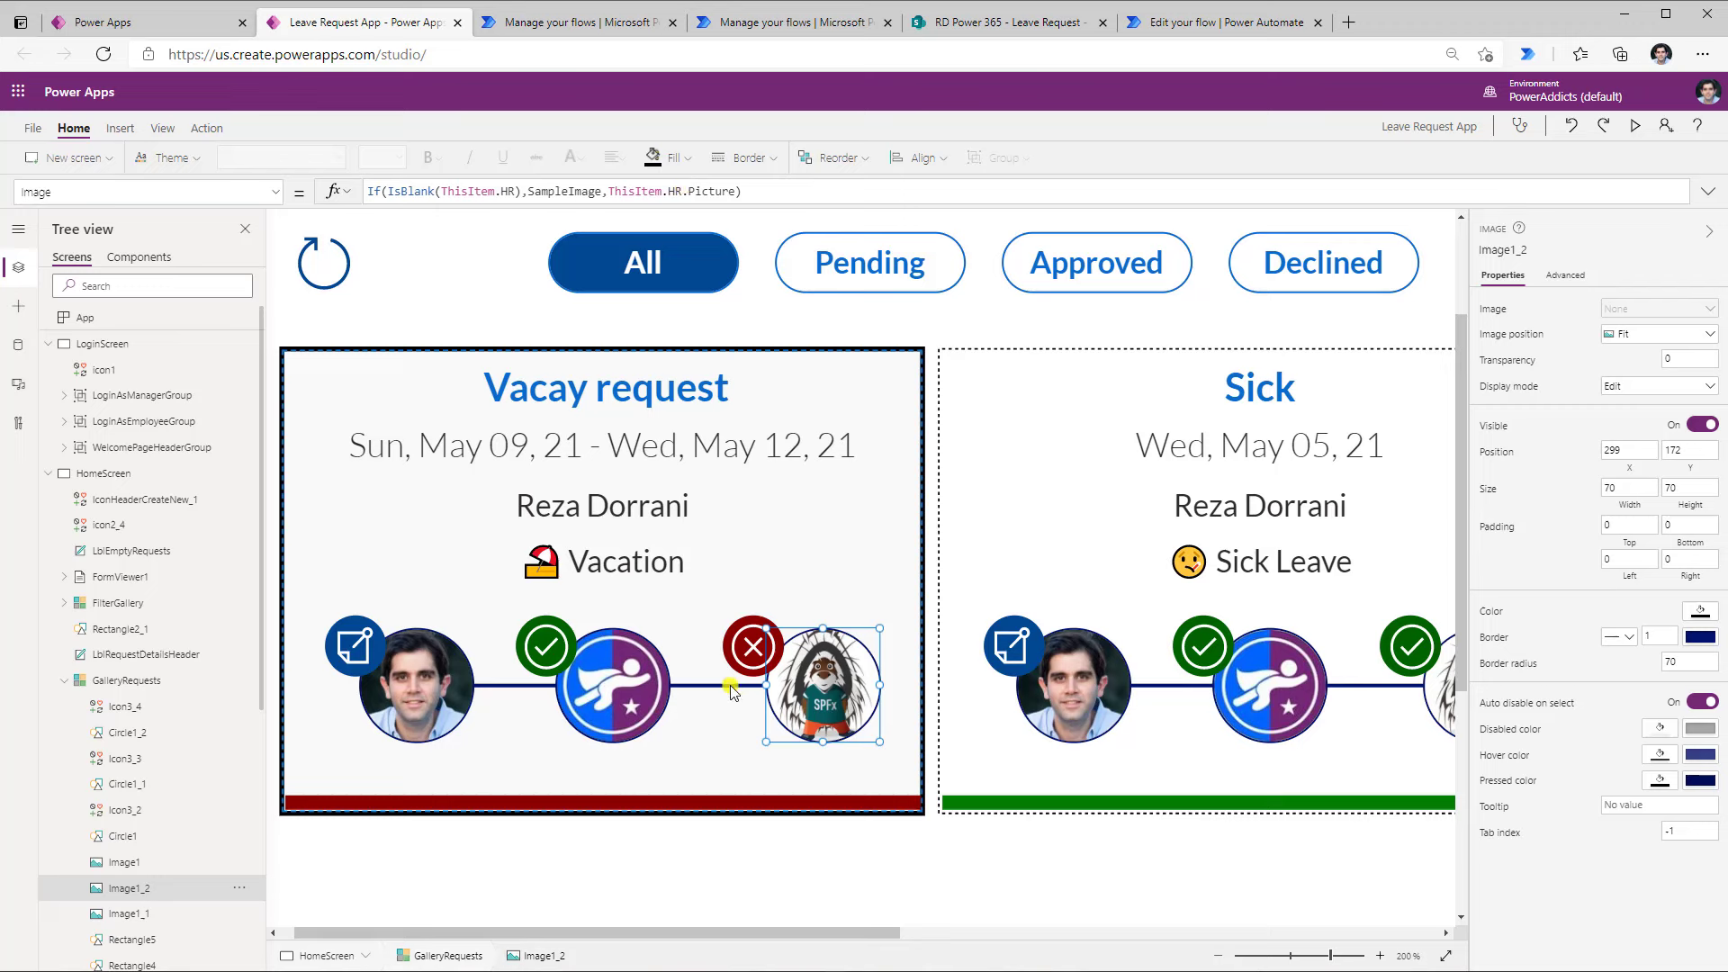
Inspect the manager and HR status icons and the circle behind the manager's check badge in the Vacay request card
click(549, 654)
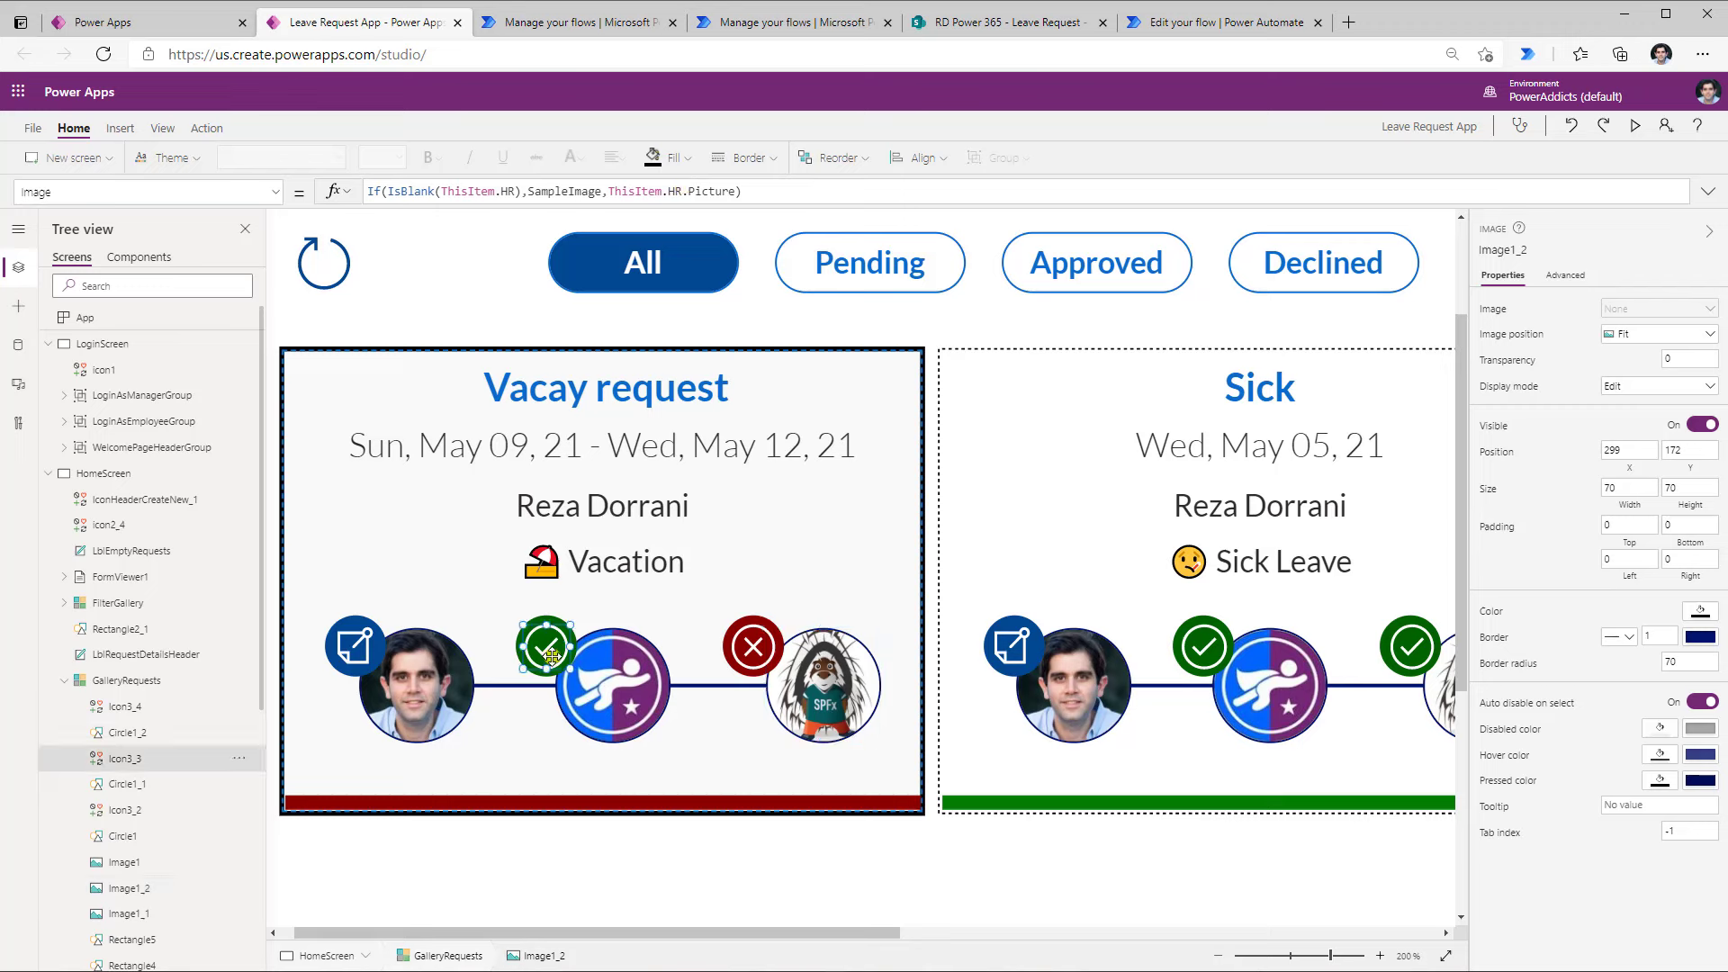
click(608, 659)
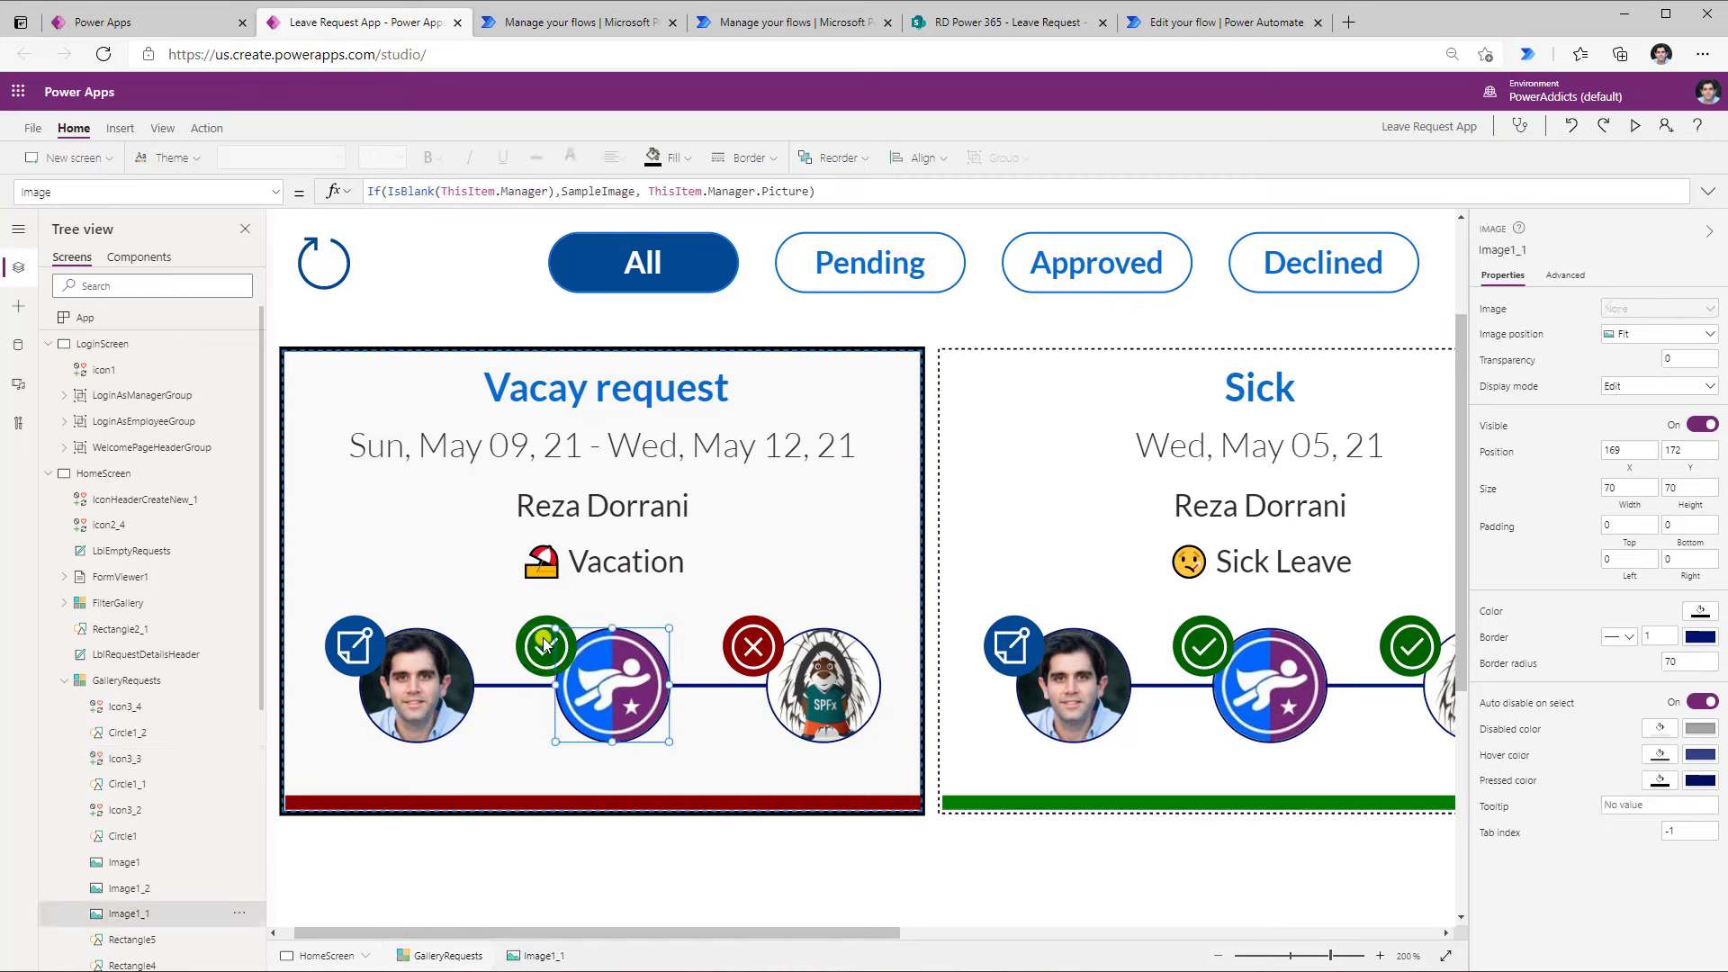
click(544, 642)
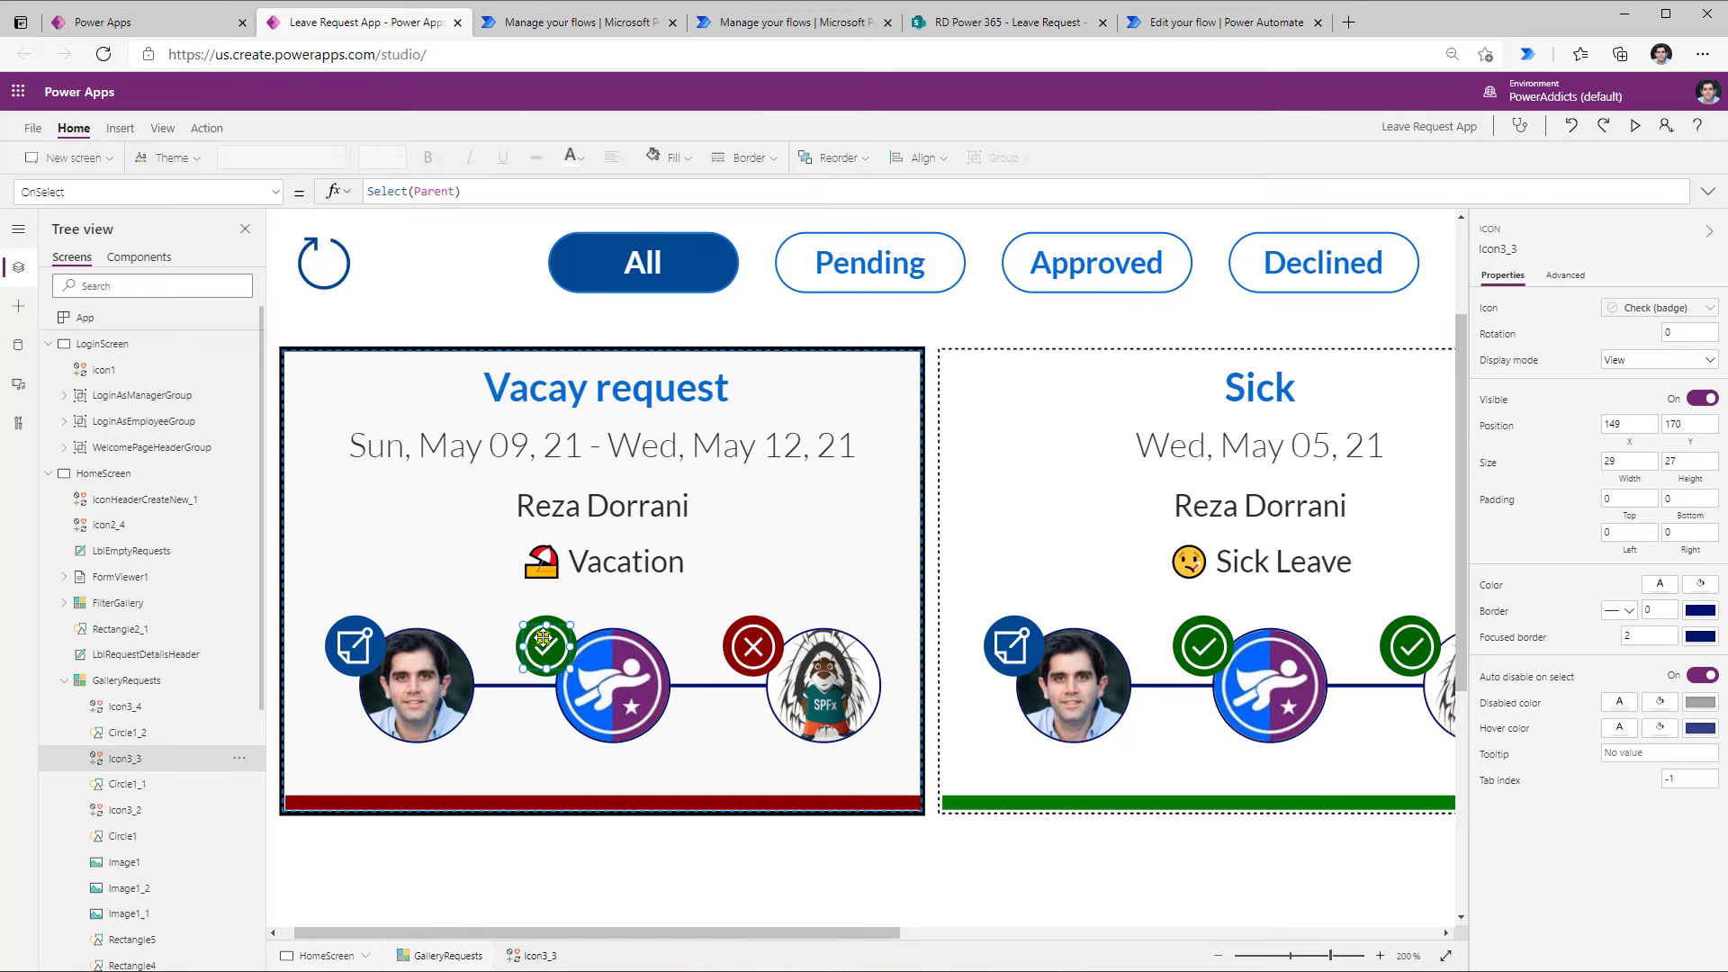
click(759, 648)
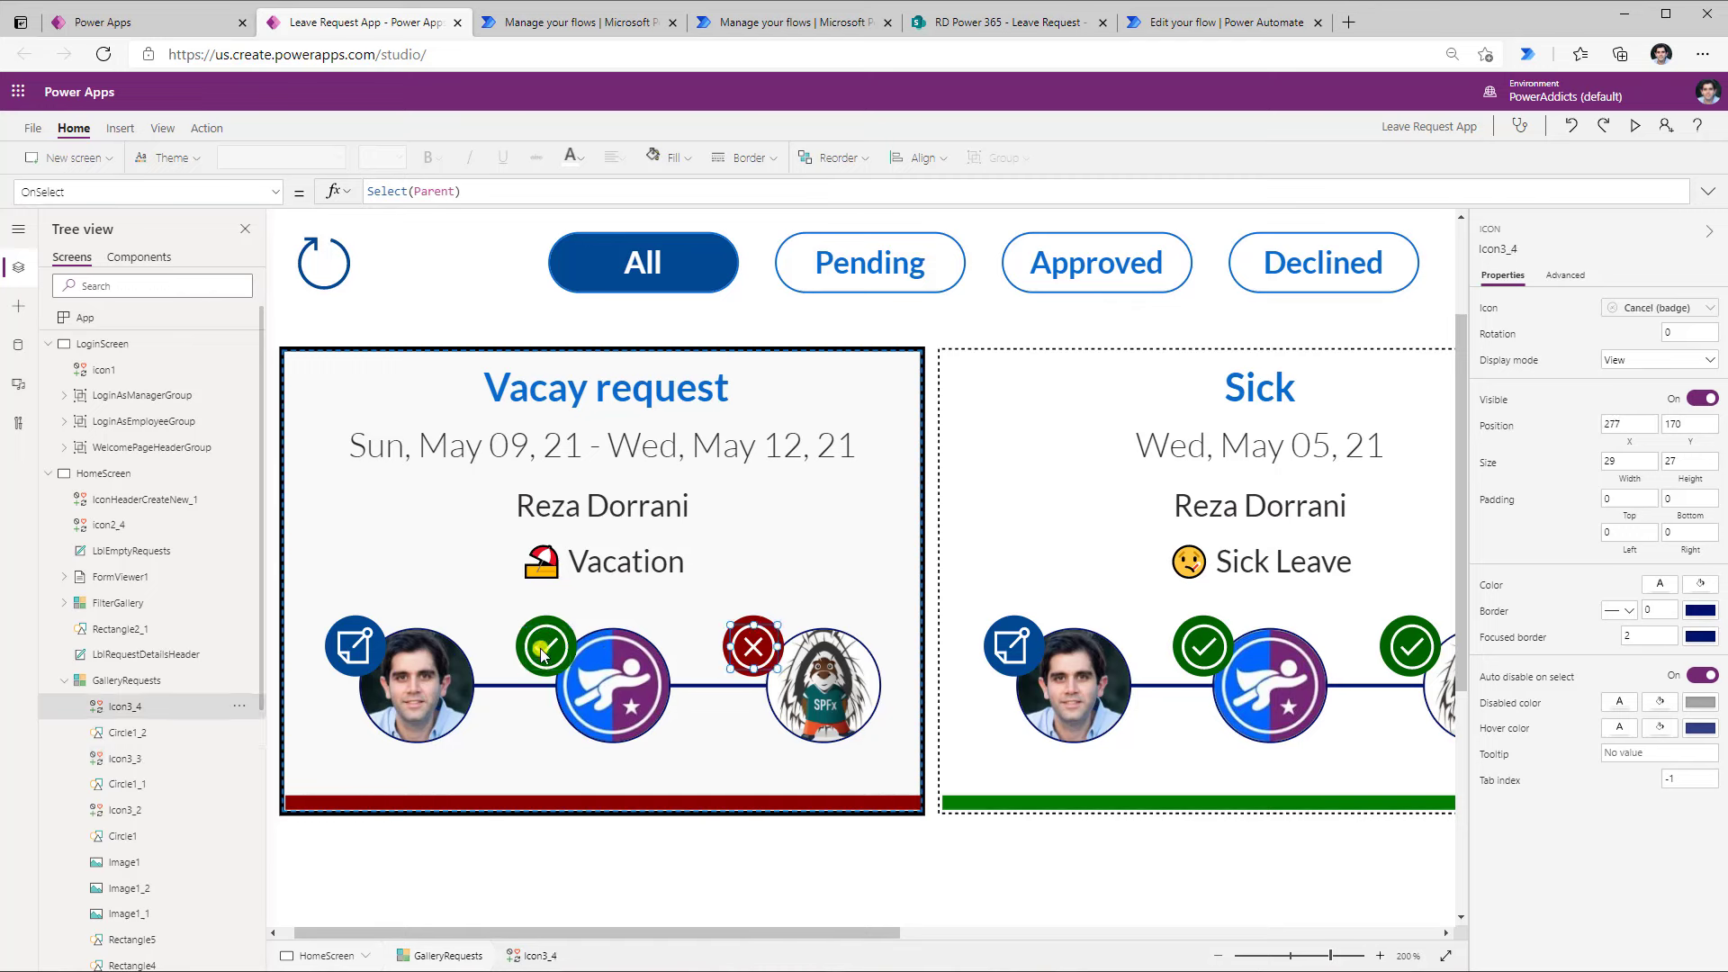
click(521, 641)
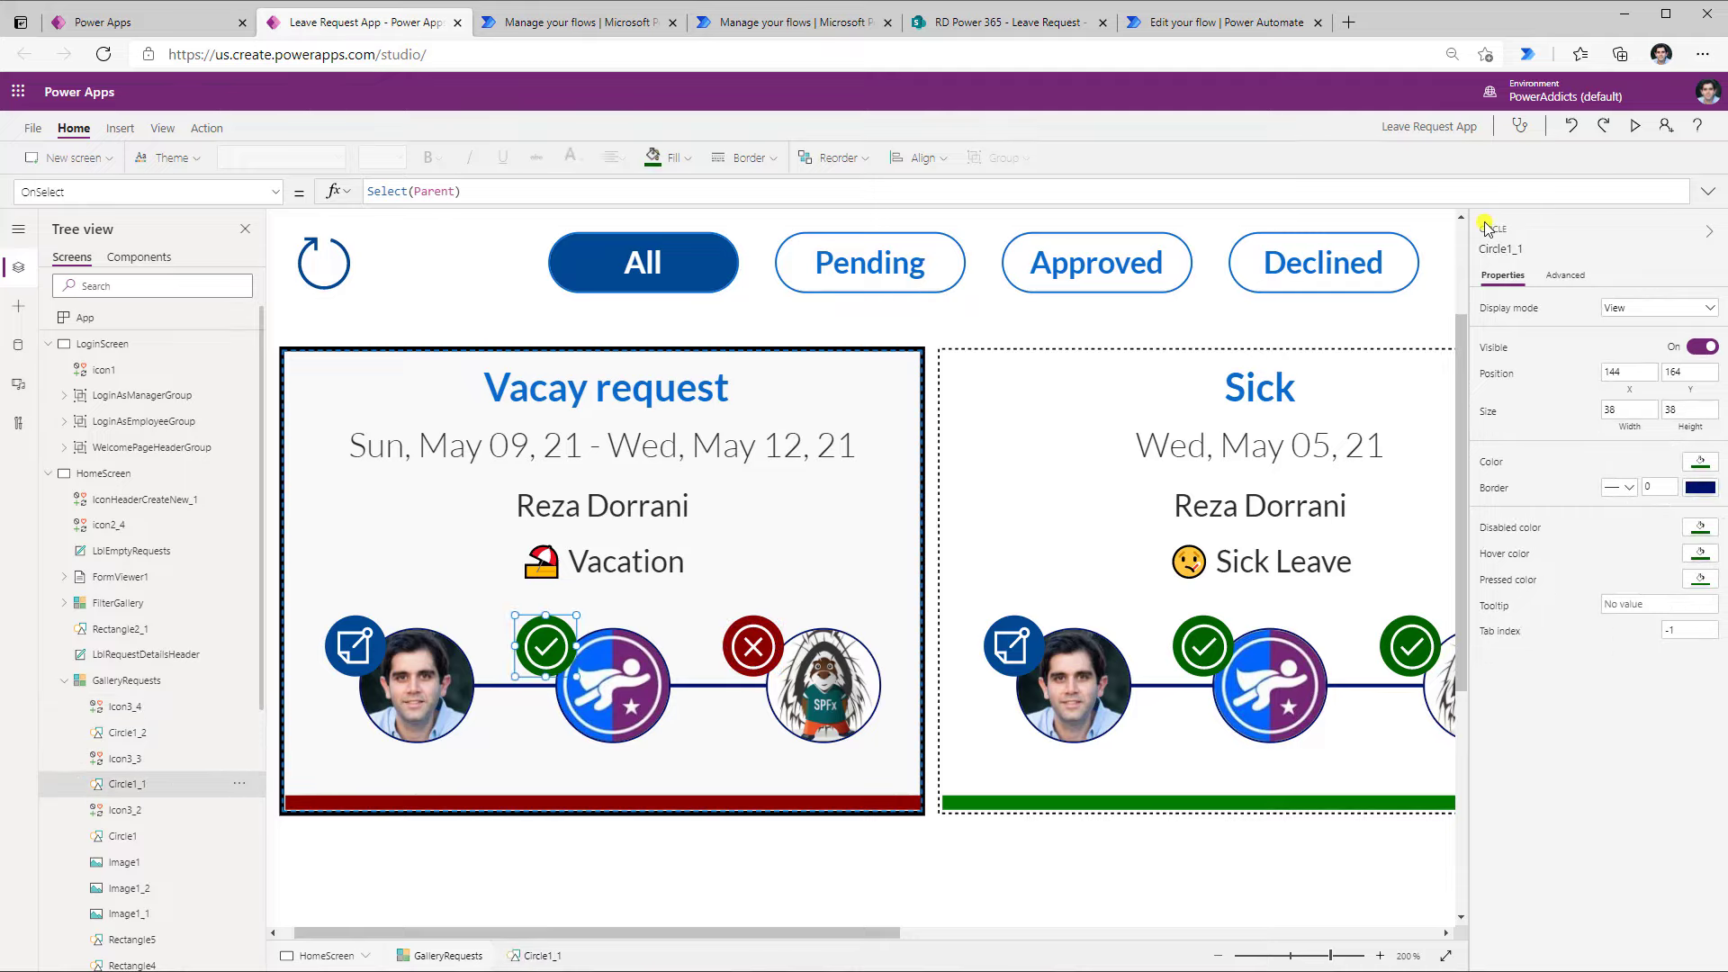